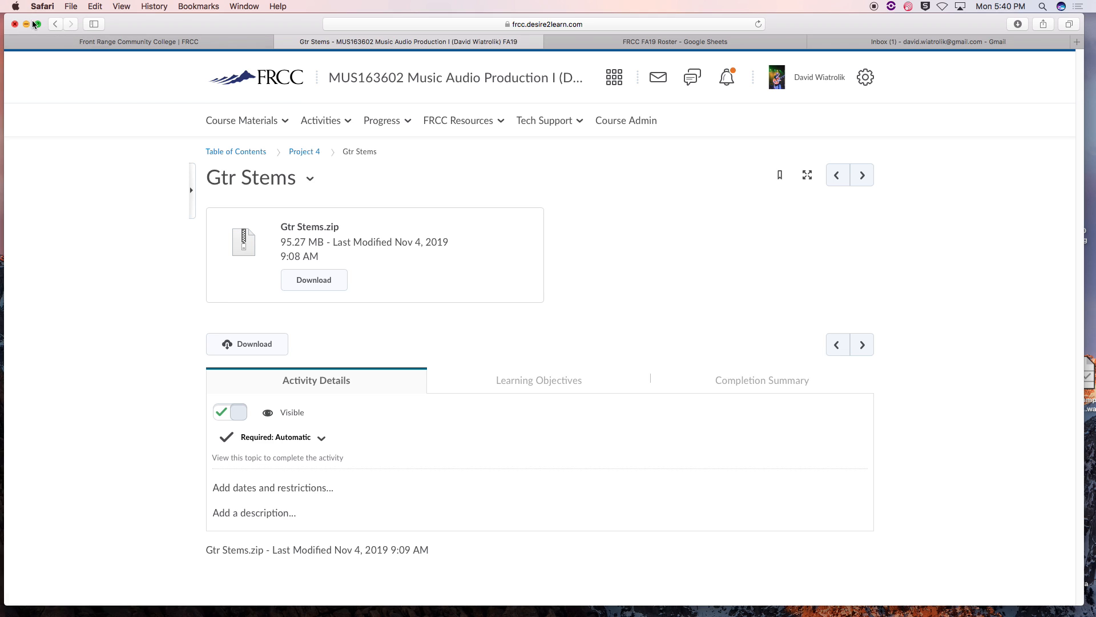
- Open the downloaded Gtr Stems folder and arrange it beside the Mus163_project4_fall19_rockband folder, with the browser minimized
left_click(1018, 24)
double_click(966, 76)
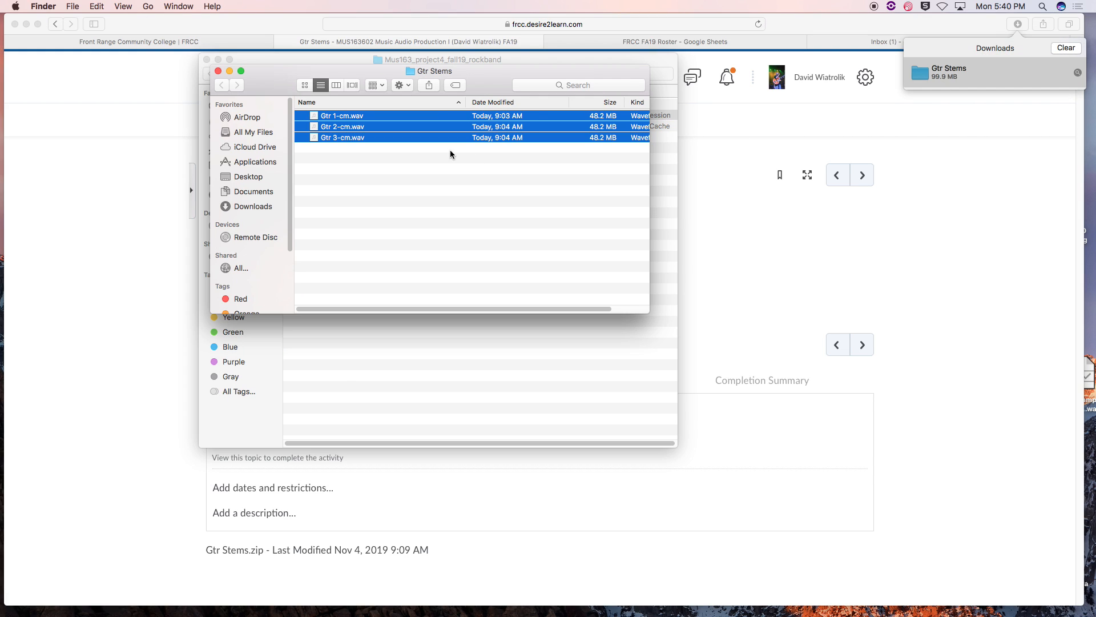
left_click_drag(276, 86, 524, 76)
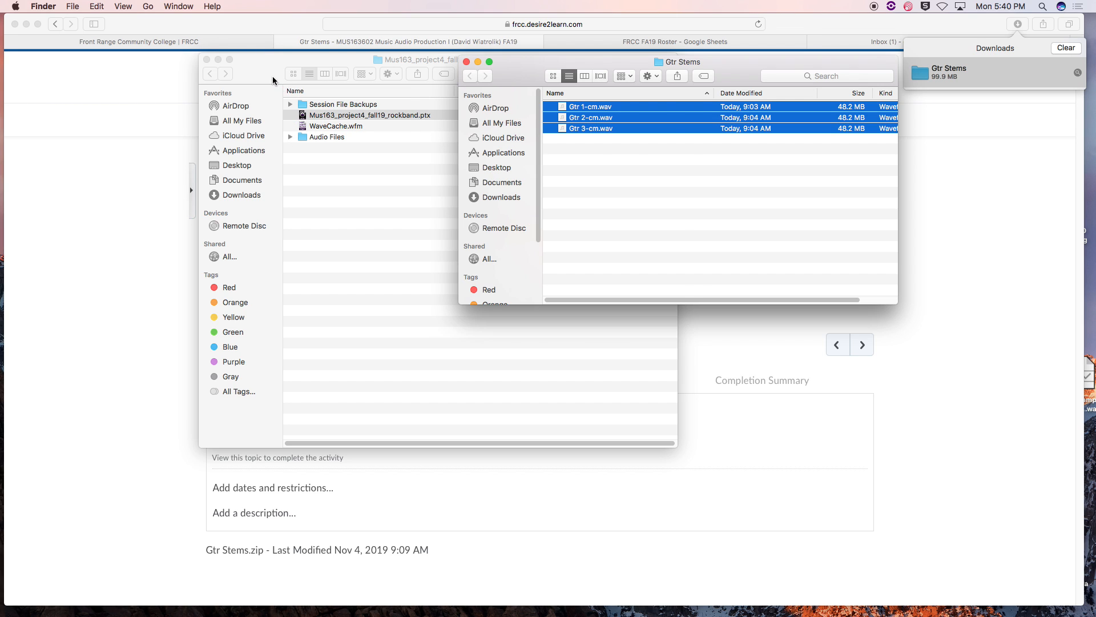
left_click_drag(273, 80, 117, 57)
left_click_drag(541, 75, 618, 53)
left_click(26, 25)
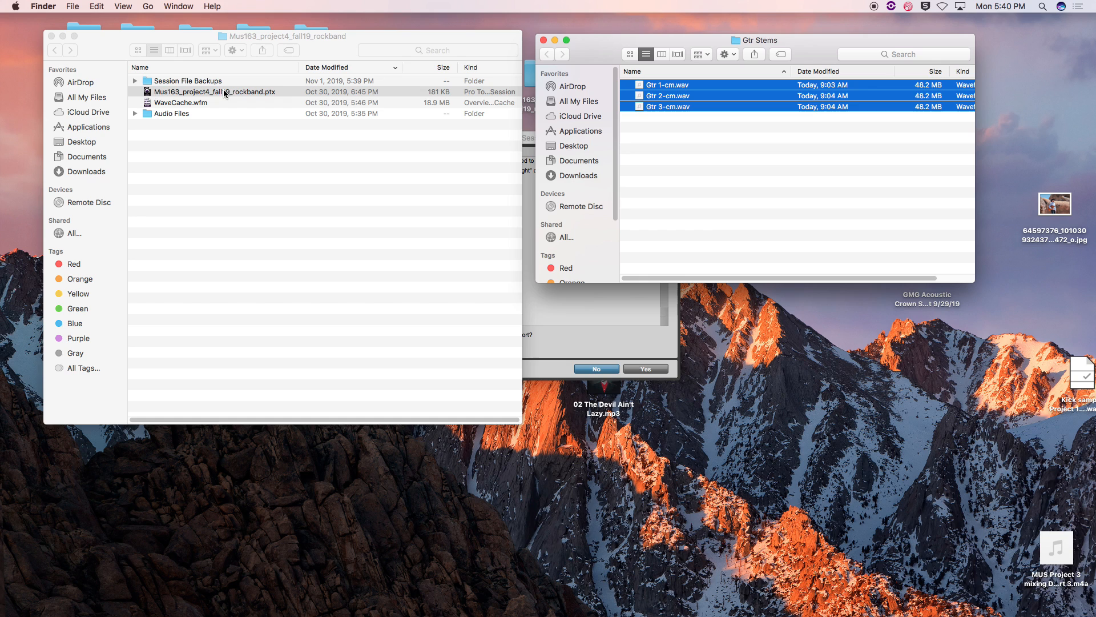
- Move Gtr 1-cm.wav, Gtr 2-cm.wav and Gtr 3-cm.wav from Gtr Stems into the session's Audio Files folder
left_click(135, 113)
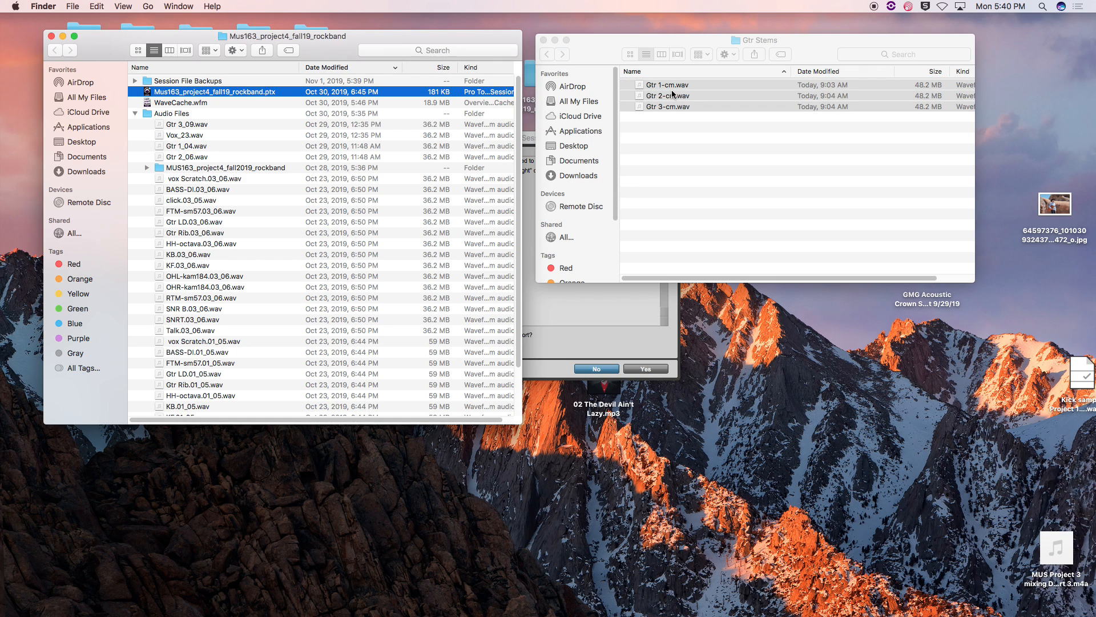
left_click(675, 118)
left_click_drag(647, 89, 177, 119)
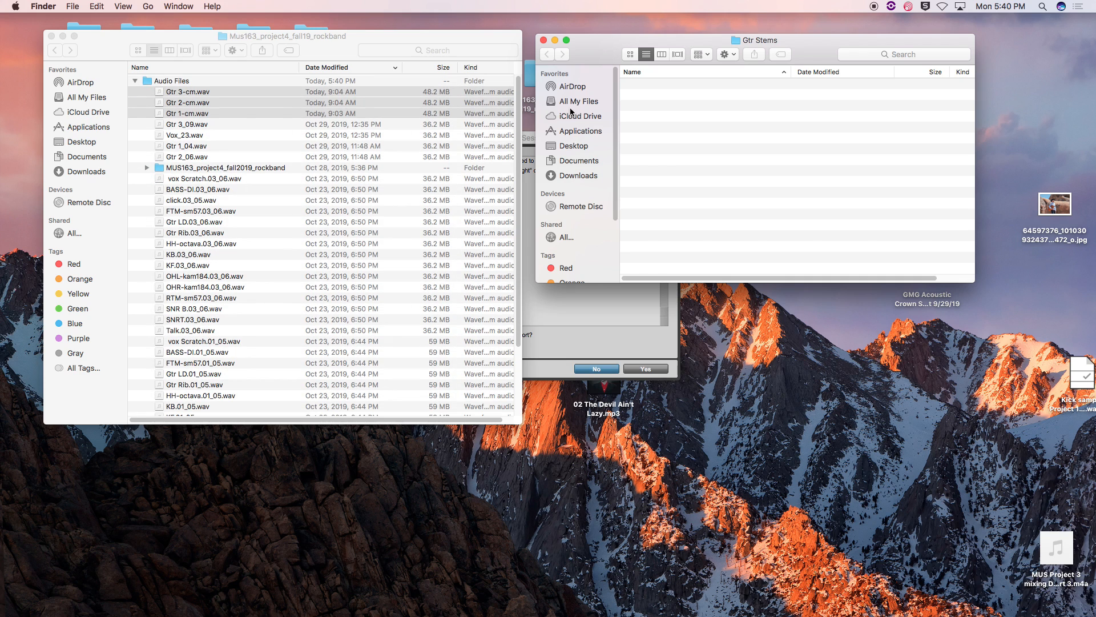
- Switch to Pro Tools and finish opening the session in the Edit window, skipping the detailed report and automatically relinking missing files
left_click(548, 348)
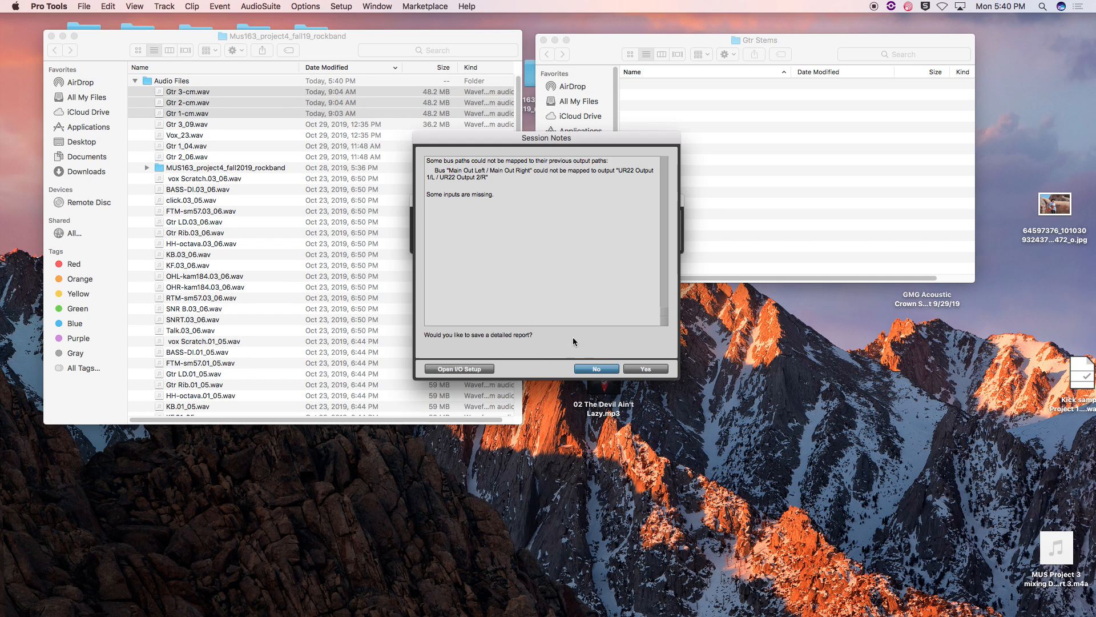
left_click(596, 369)
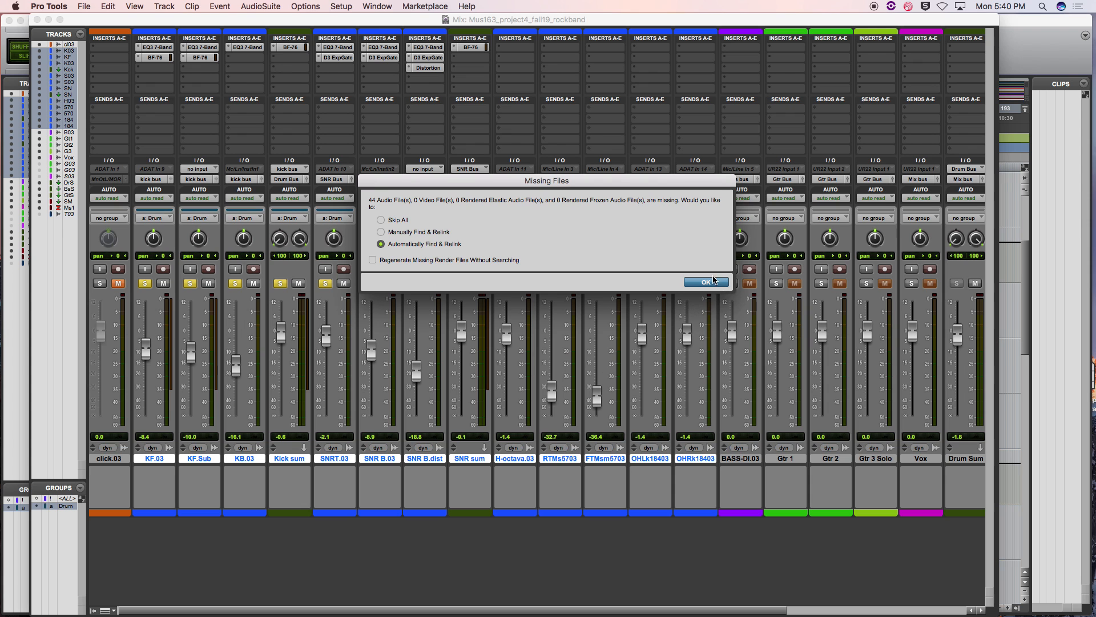
left_click(714, 280)
key("super+equal")
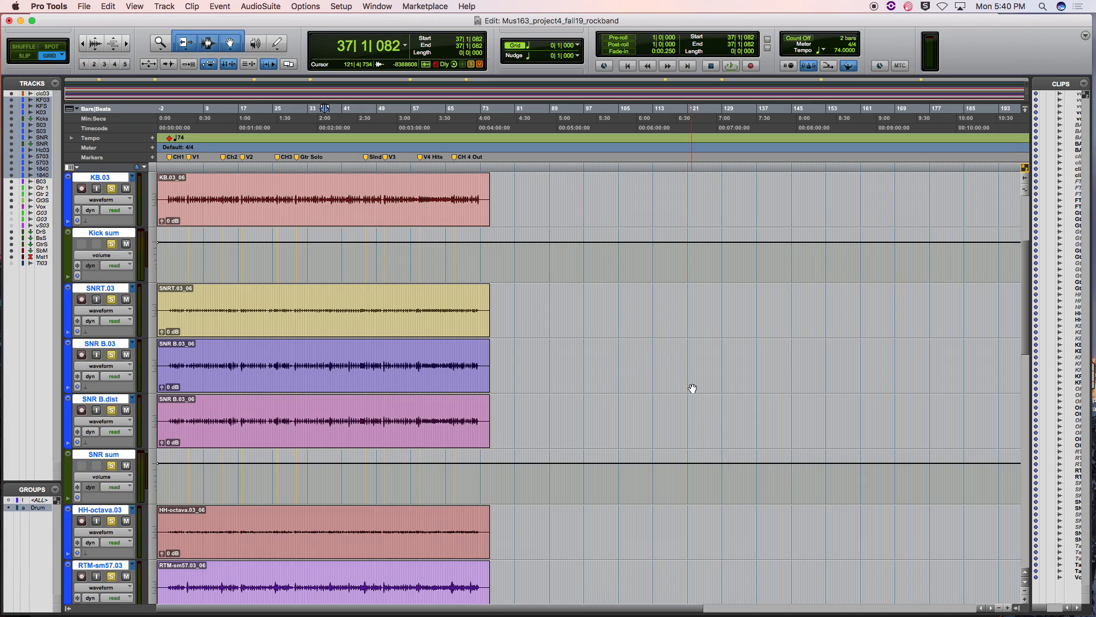
- Solo the Gtr 1 track and start playback from bar 12, beat 3
scroll(281, 359, "down", 10)
scroll(283, 357, "up", 15)
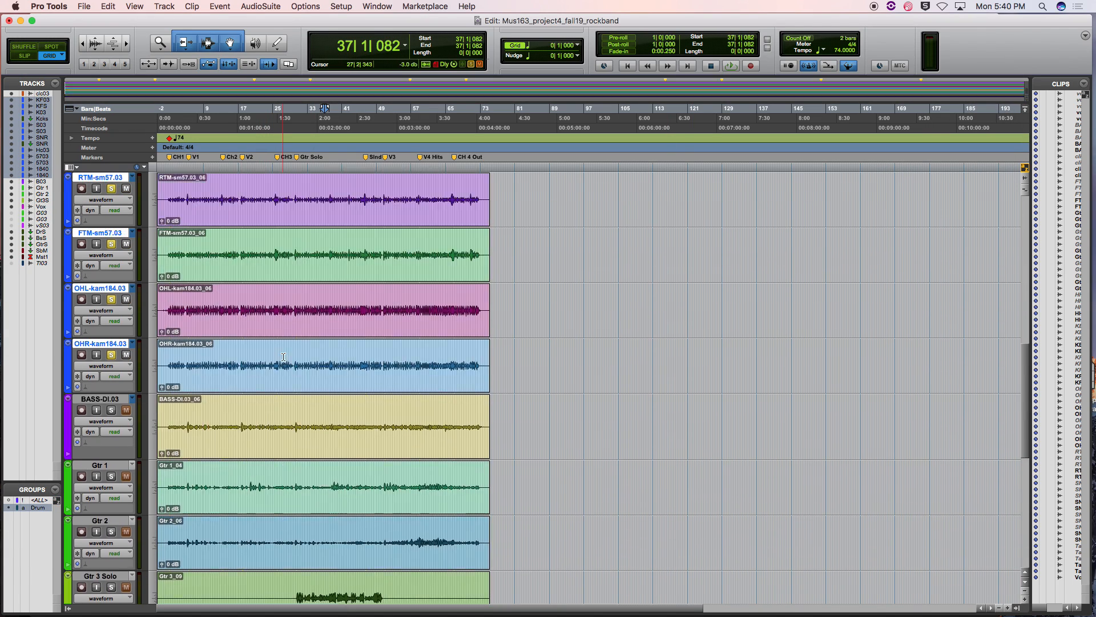
scroll(286, 356, "down", 3)
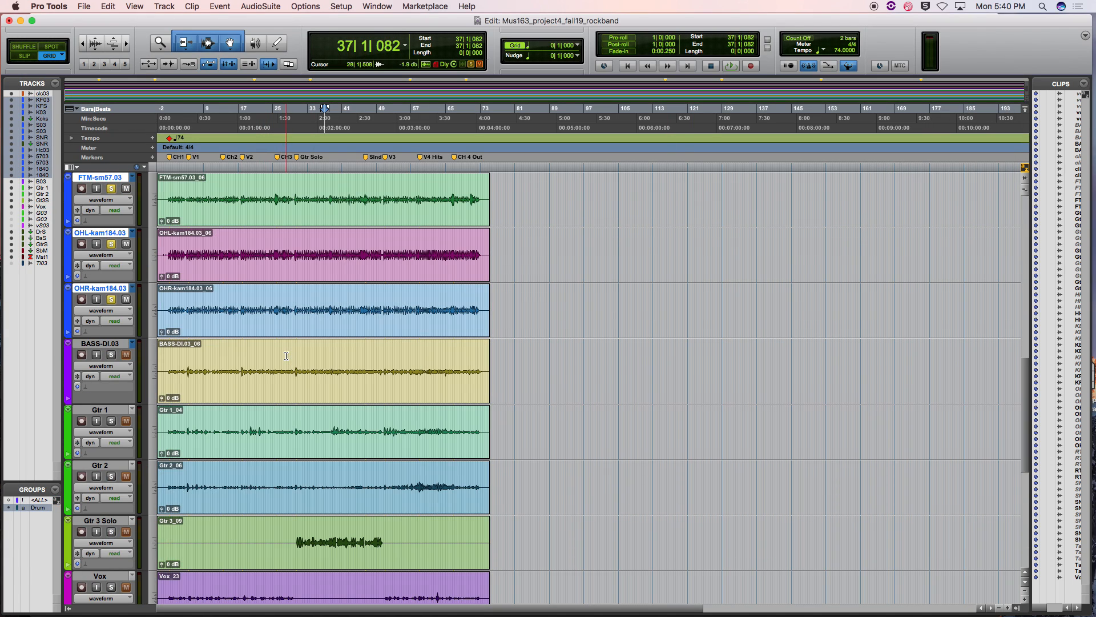
scroll(286, 355, "down", 3)
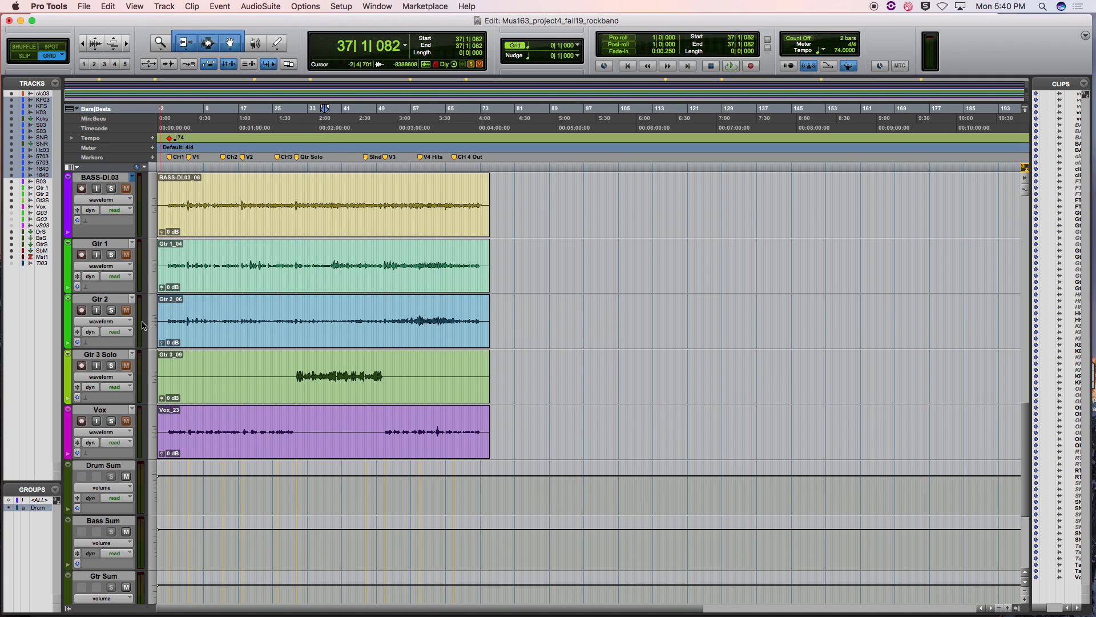
left_click(211, 154)
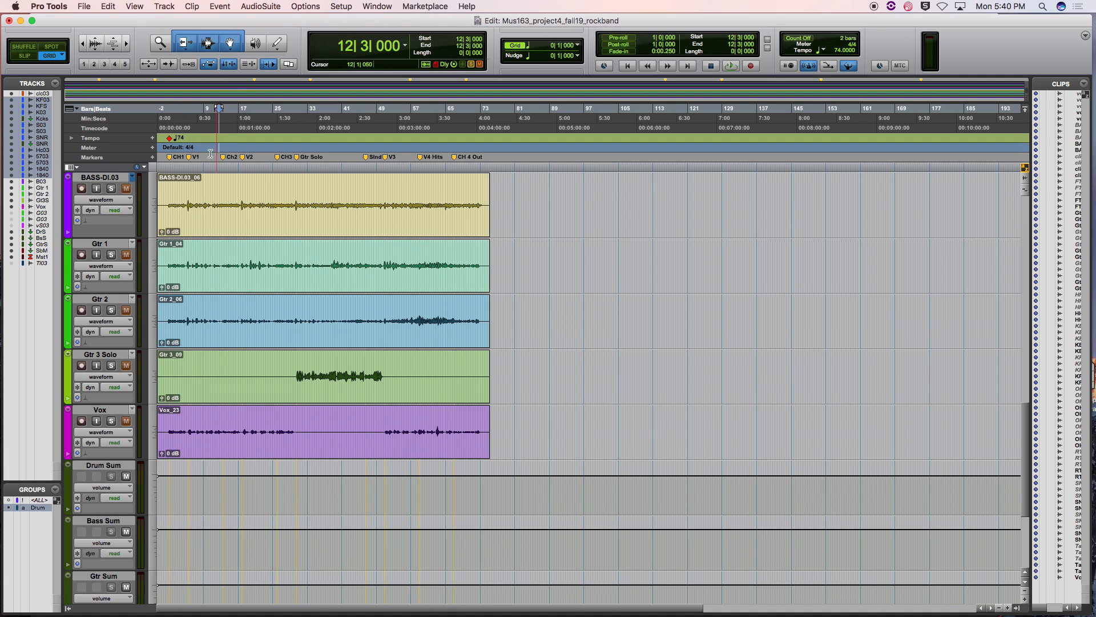
left_click(111, 254)
key("space")
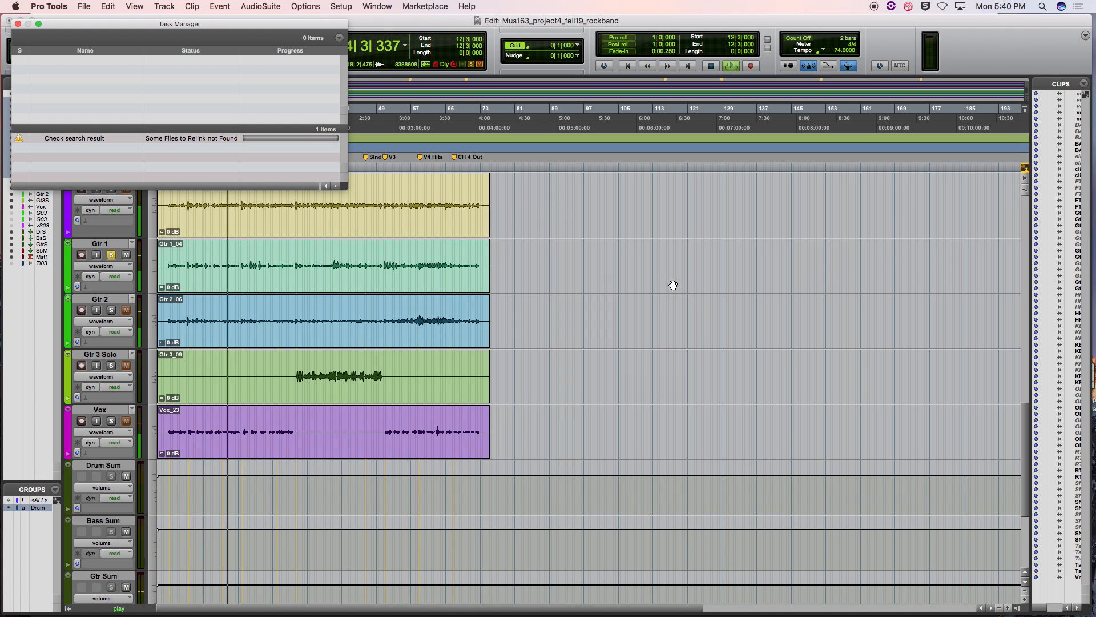
- Play the session from the CH3 marker area while checking the track meters, and stop and close the Task Manager
left_click_drag(105, 25, 550, 164)
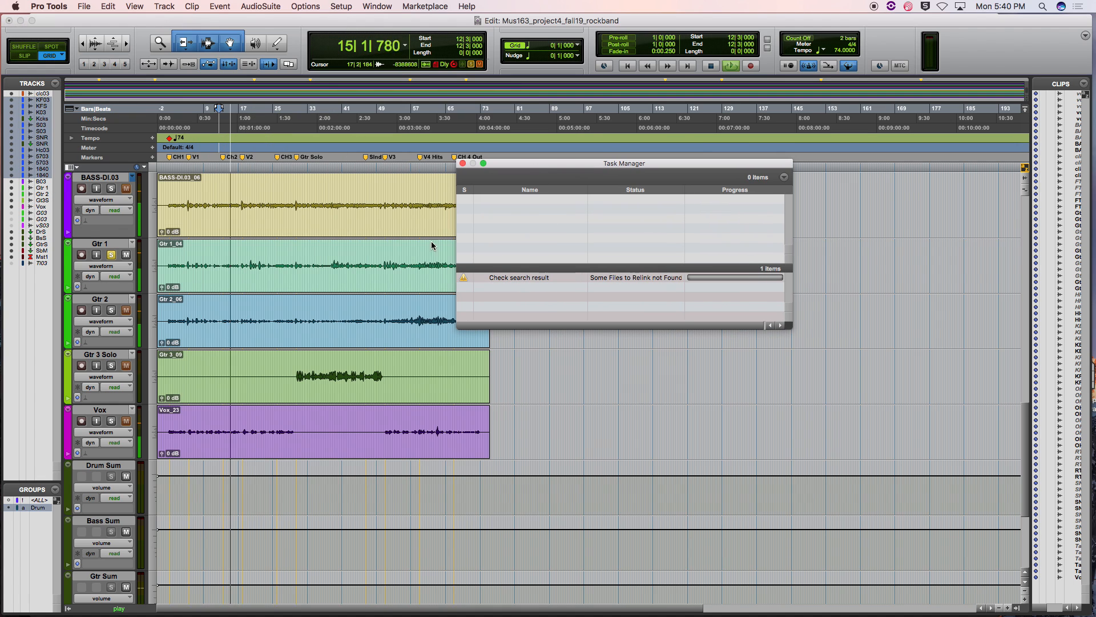
left_click(280, 157)
key("space")
scroll(269, 417, "down", 3)
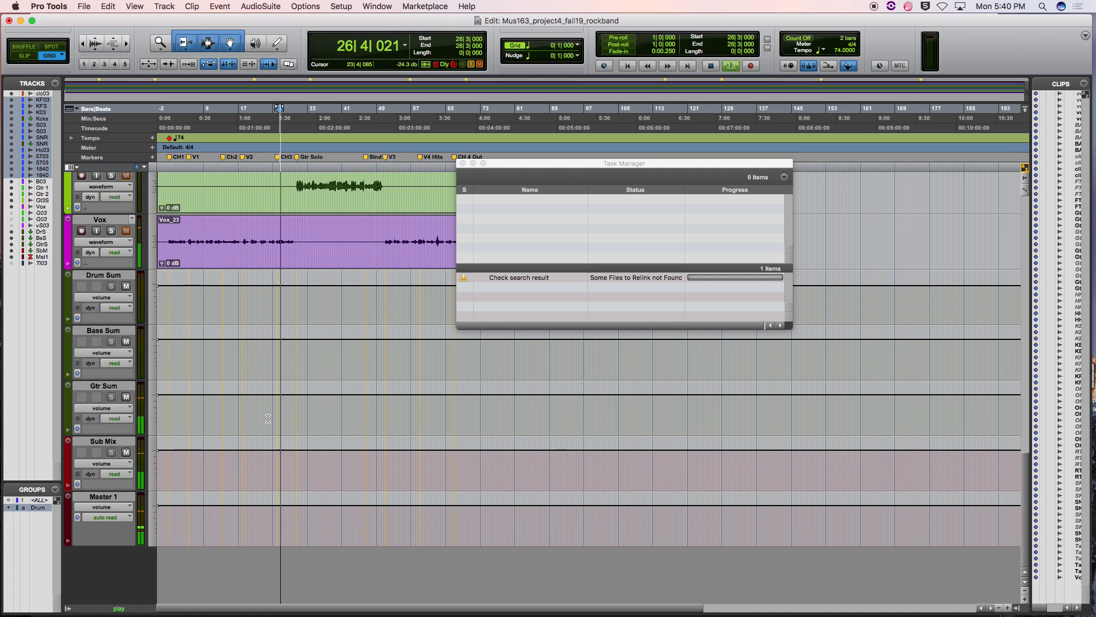
scroll(268, 417, "up", 7)
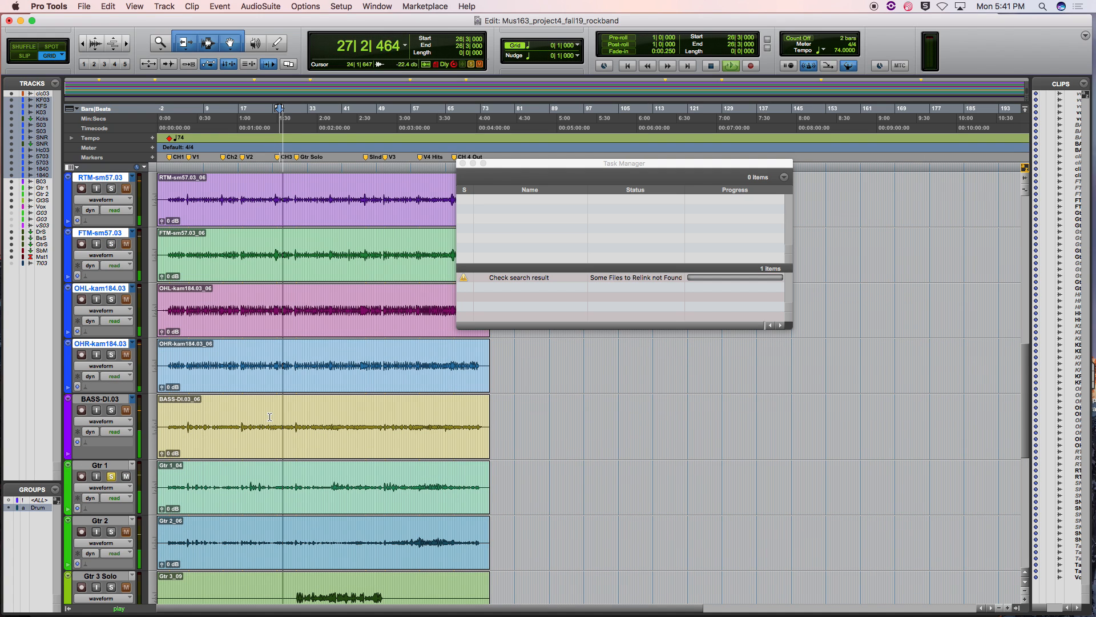
key("space")
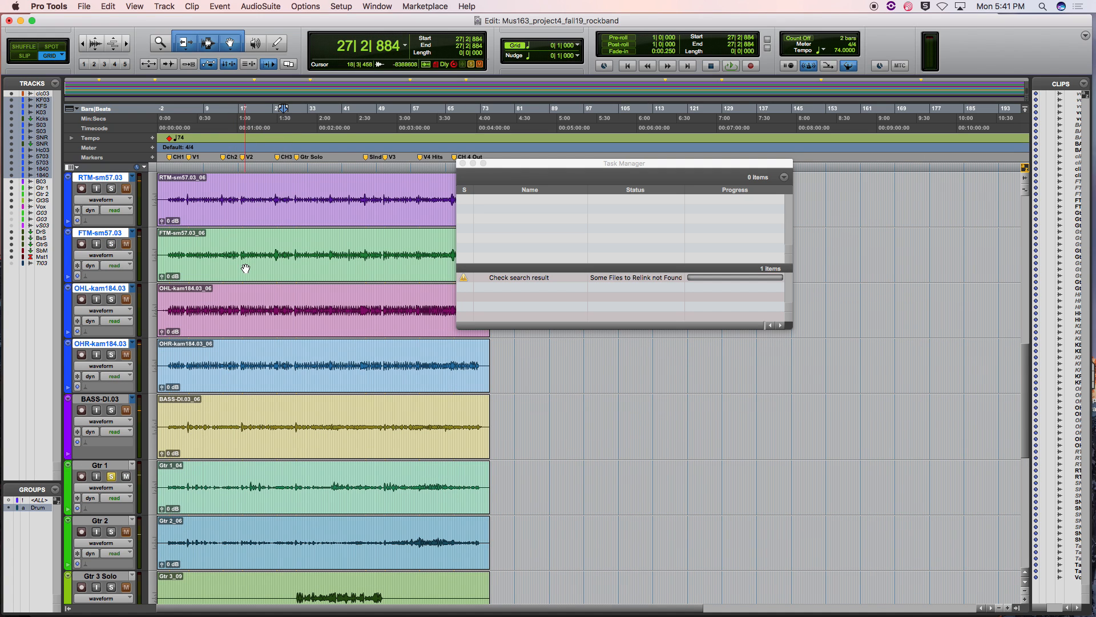
left_click(463, 163)
- Check which peripheral is listed in the Hardware Setup dialog
left_click(307, 6)
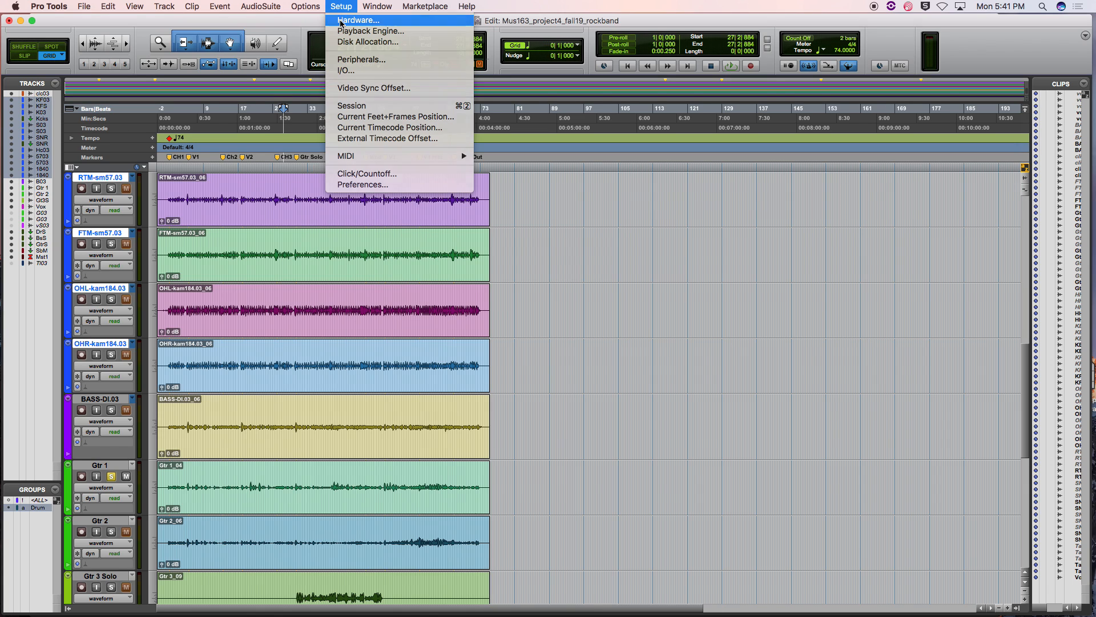
left_click(342, 22)
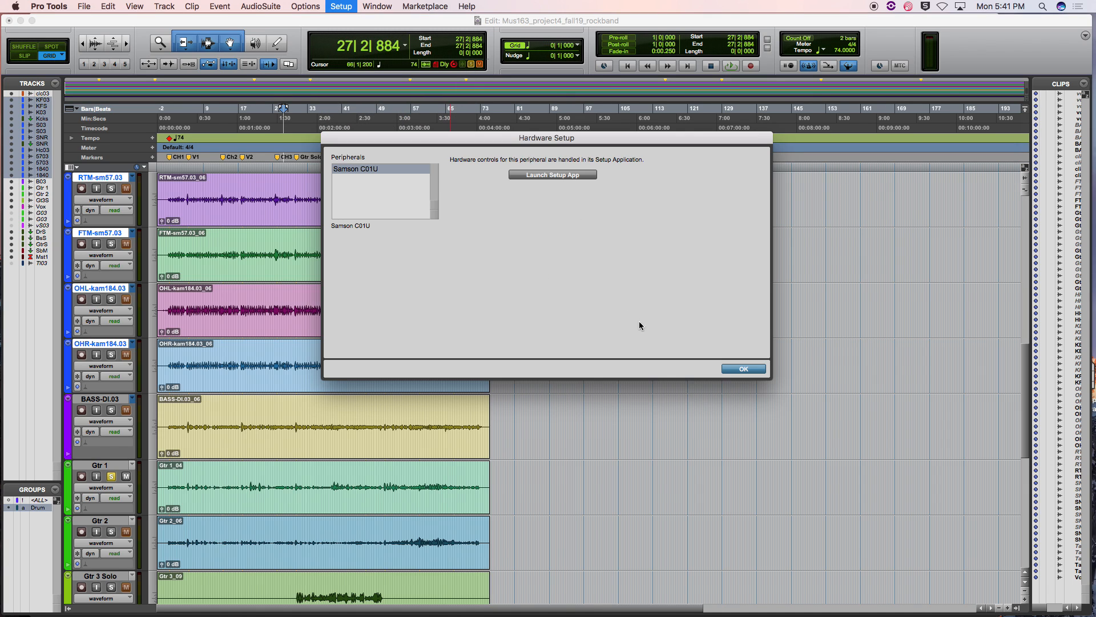
left_click(743, 369)
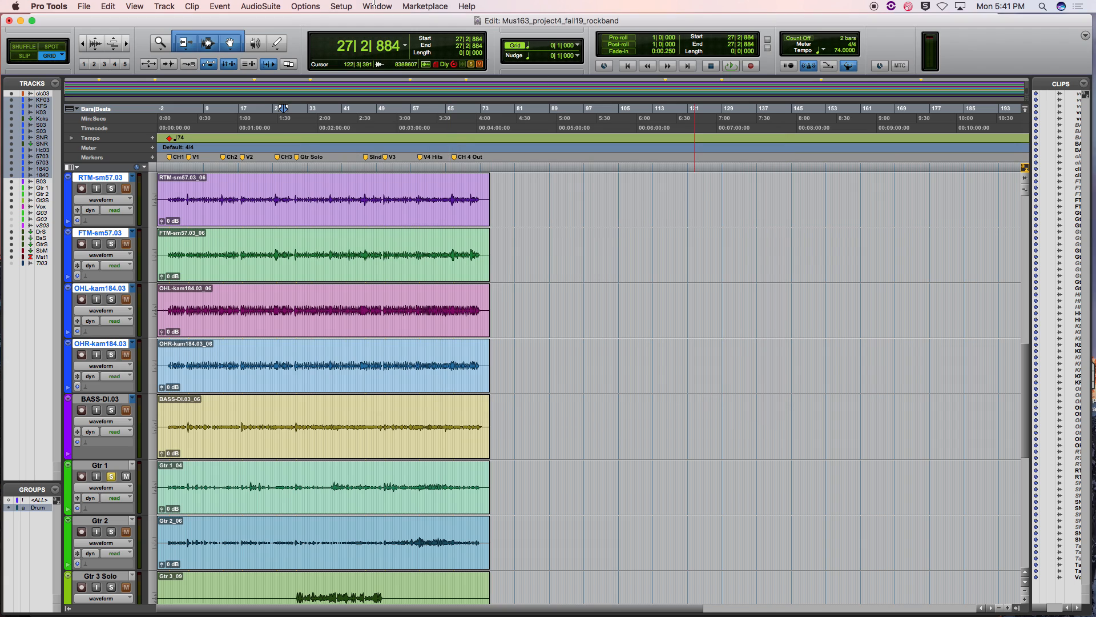
- Set the playback engine to Steinberg UR22 and reopen the session, automatically finding and relinking the missing files
left_click(341, 6)
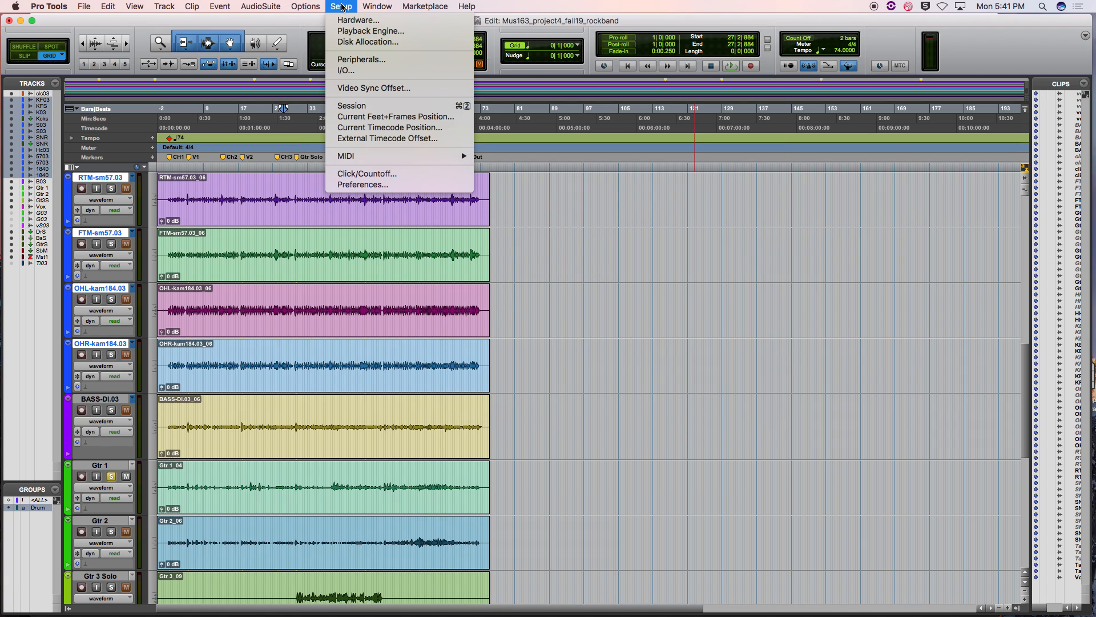
left_click(355, 31)
left_click(545, 174)
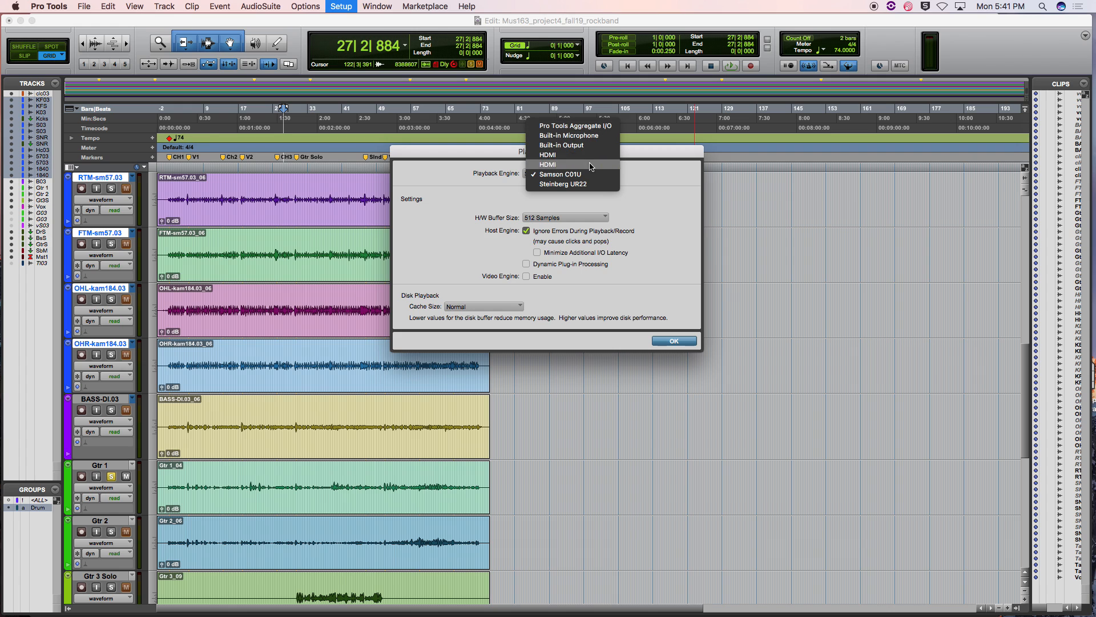
left_click(583, 185)
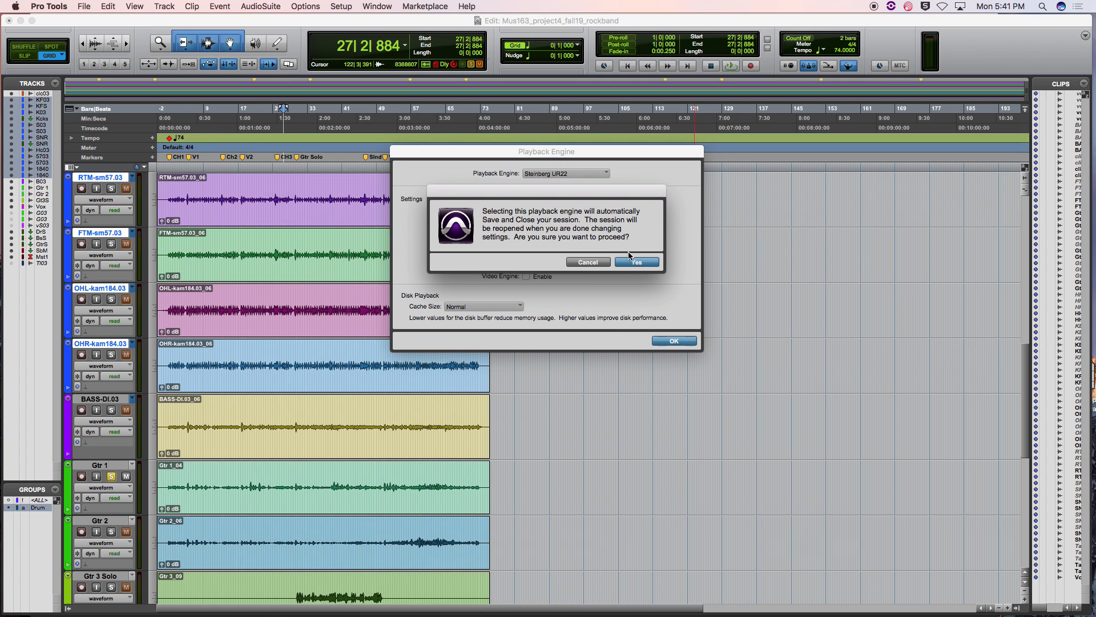
left_click(629, 262)
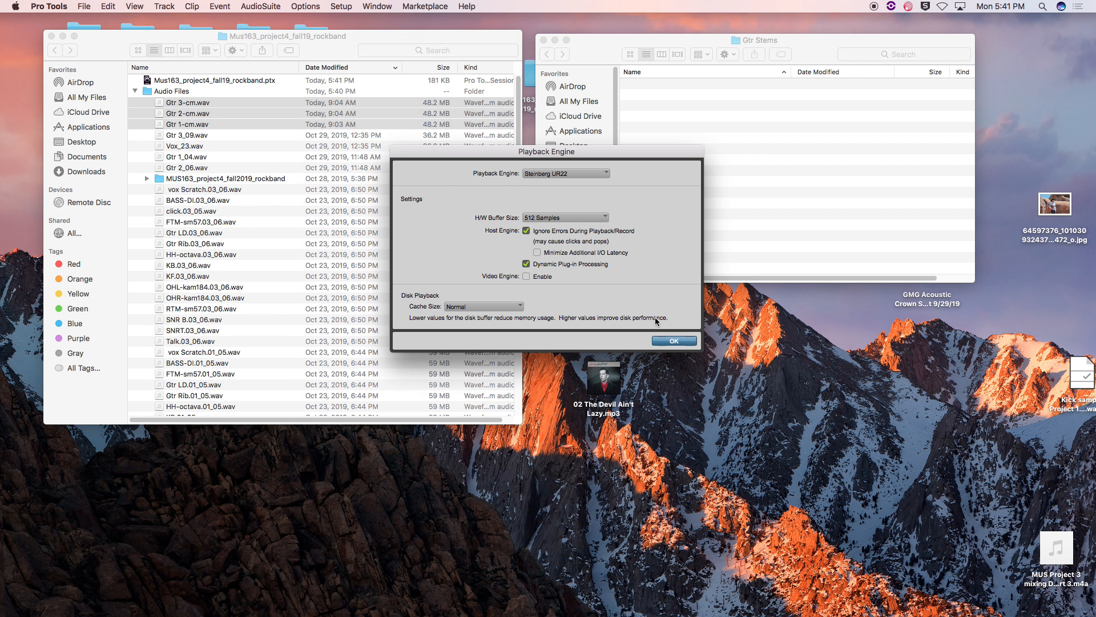
left_click(672, 341)
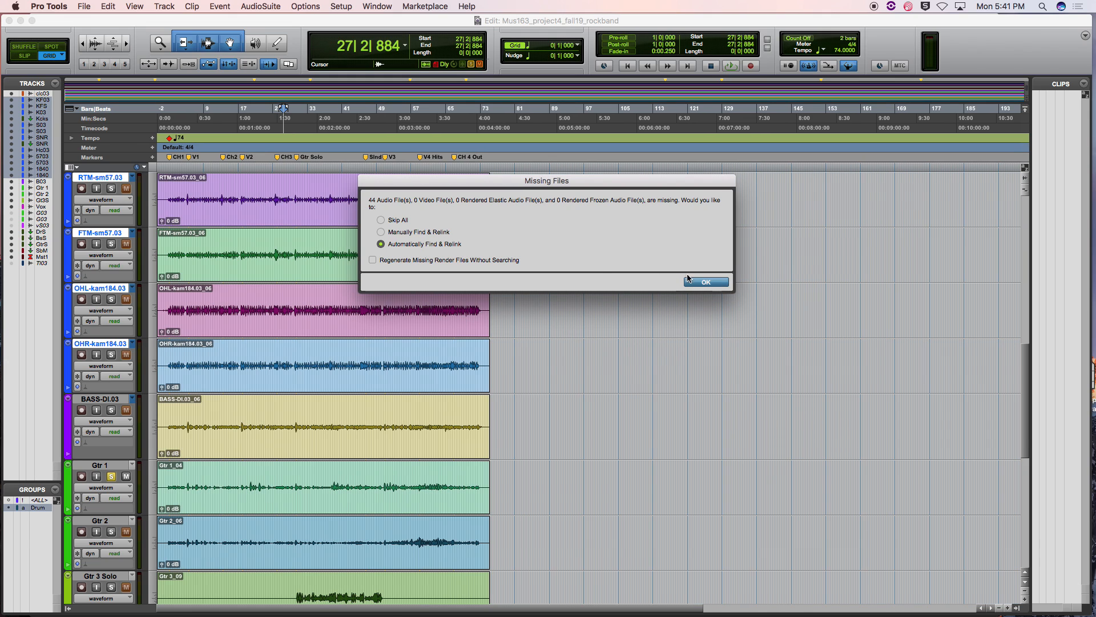
left_click(703, 282)
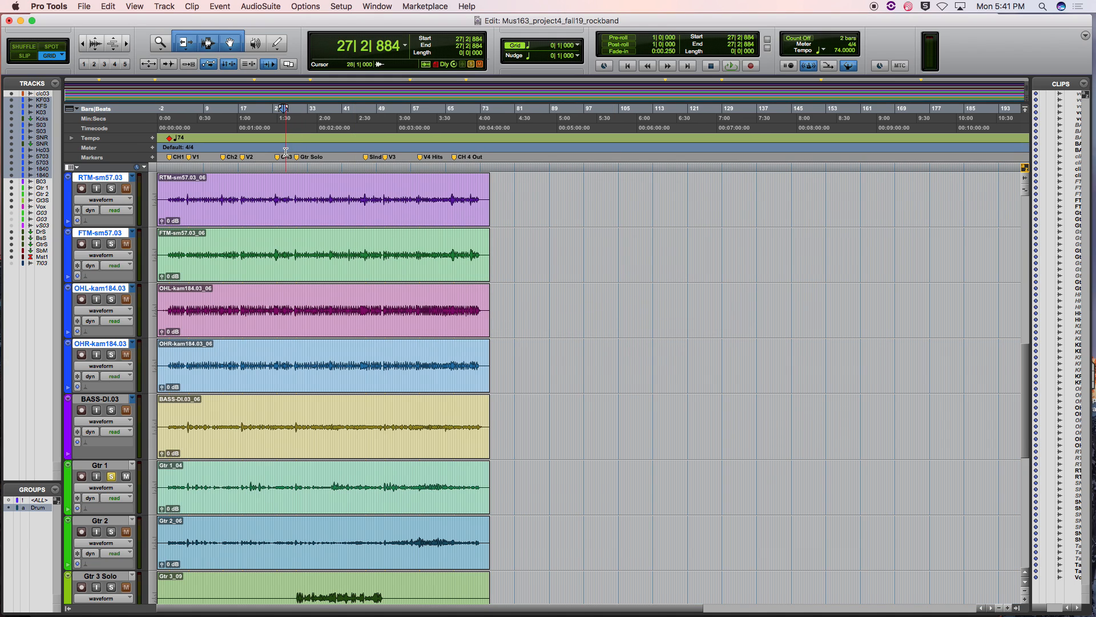
- Play the session briefly from bar 28 to check the audio output
left_click(286, 133)
scroll(138, 496, "down", 10)
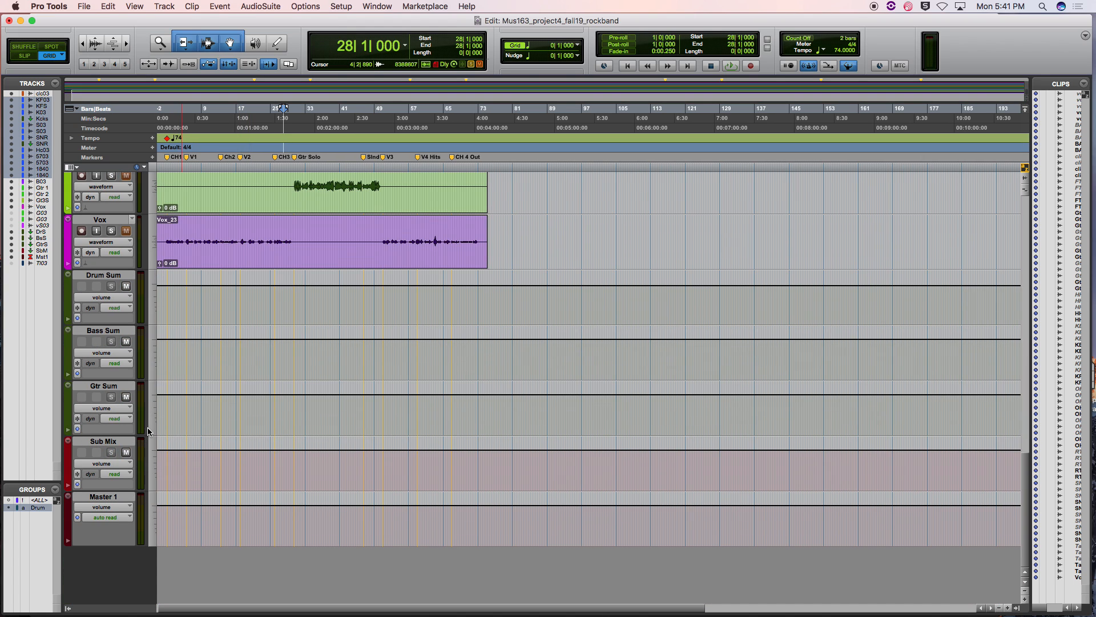
scroll(149, 433, "up", 10)
key("space")
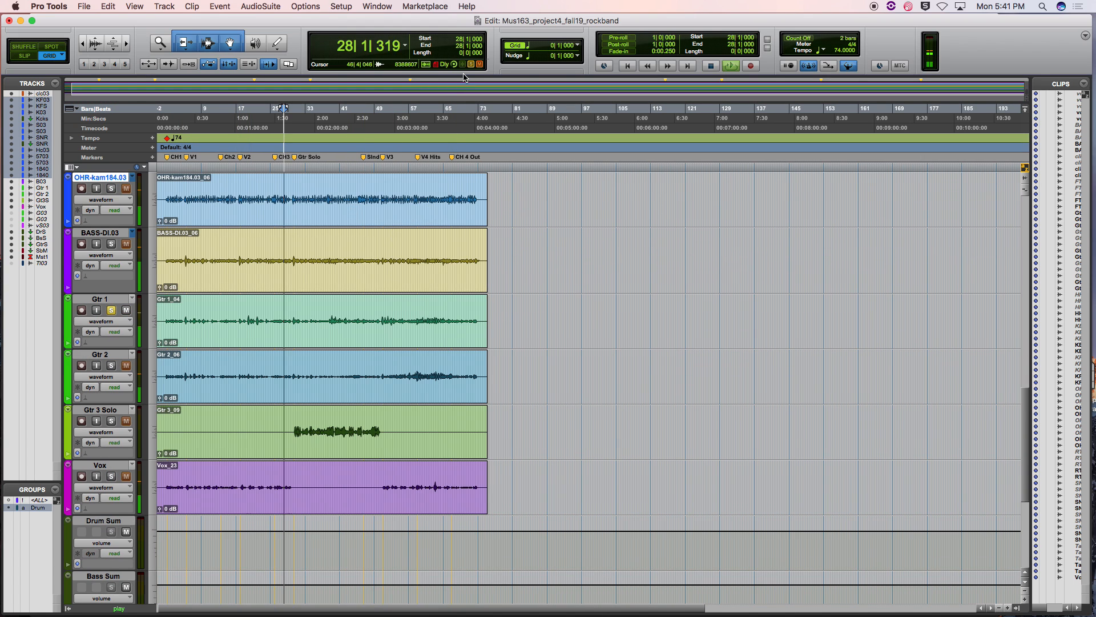
key("space")
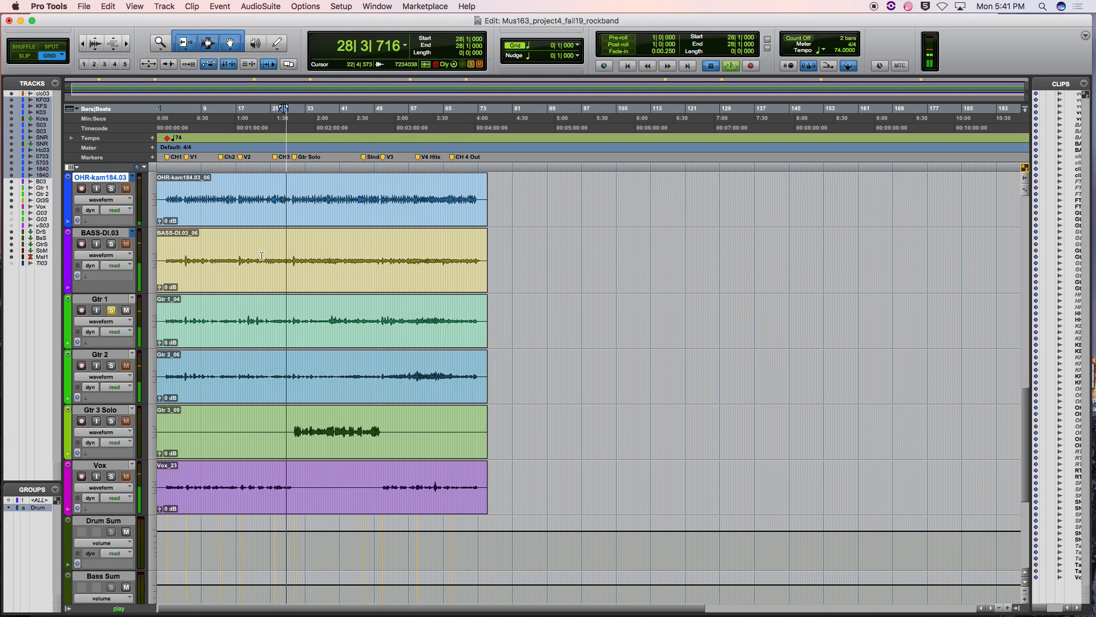
- Delete the existing clips on the Gtr 1, Gtr 2 and Gtr 3 Solo tracks and close the Task Manager
left_click_drag(511, 304, 122, 458)
key("Delete")
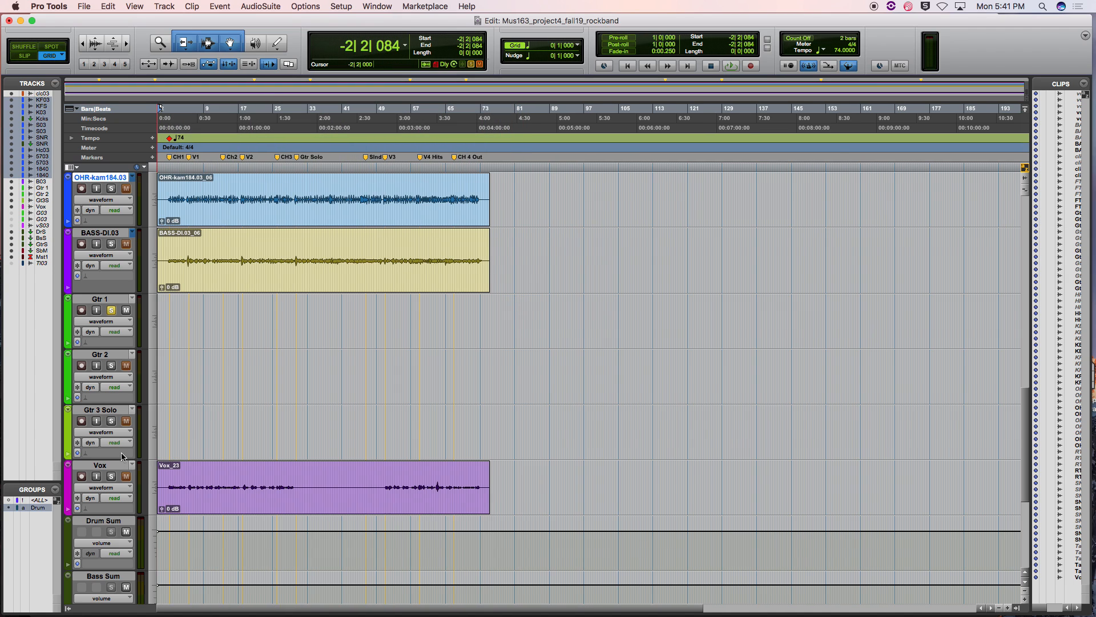
left_click(464, 163)
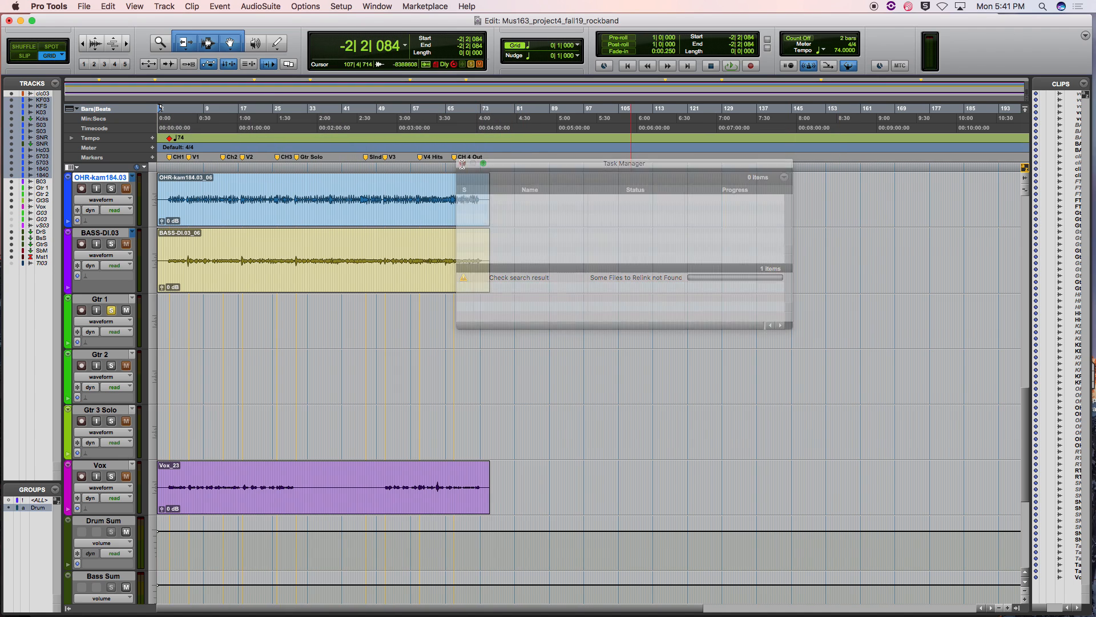
- Place the three Gtr-cm files from the Audio Files folder on the Gtr 1, Gtr 2 and Gtr 3 Solo tracks, aligned to the session start
mouse_move(1084, 45)
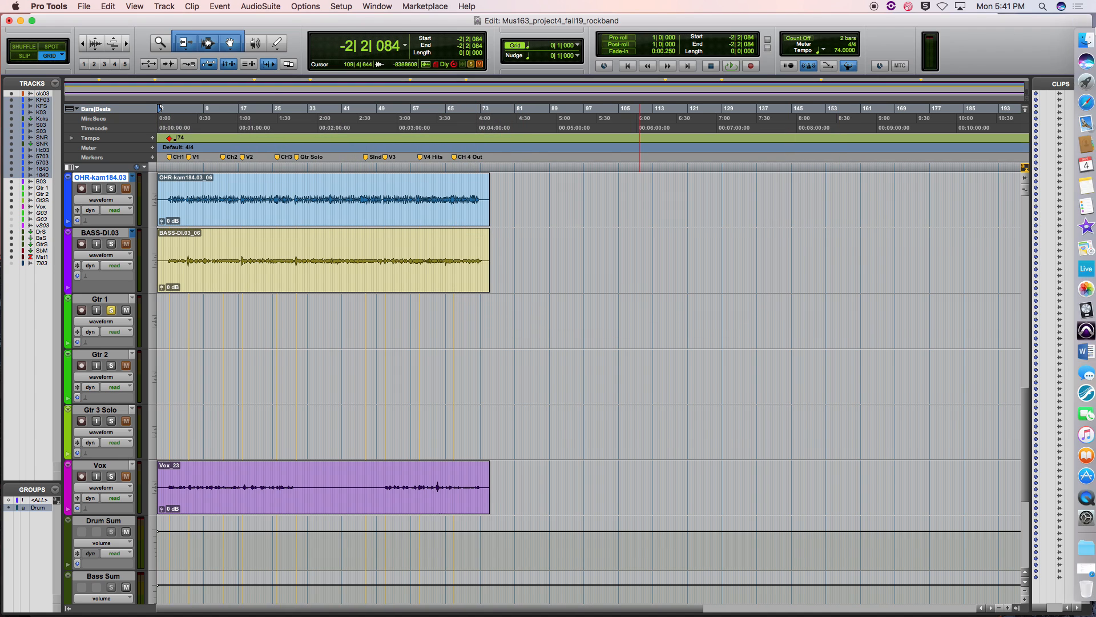
left_click(1085, 46)
left_click_drag(98, 59, 690, 98)
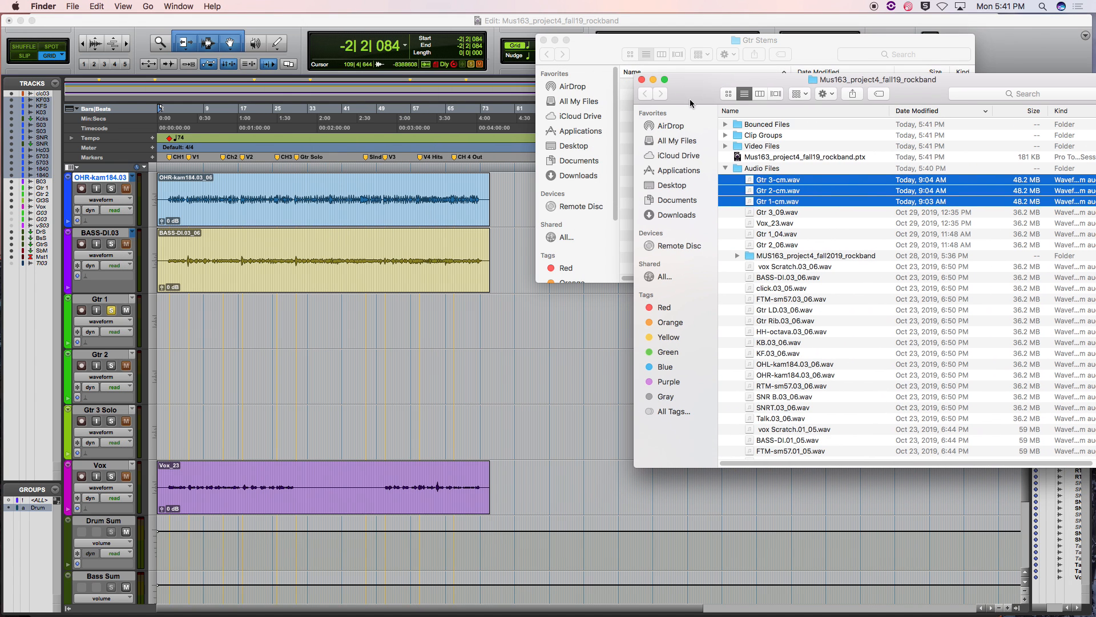
left_click_drag(765, 182, 172, 325)
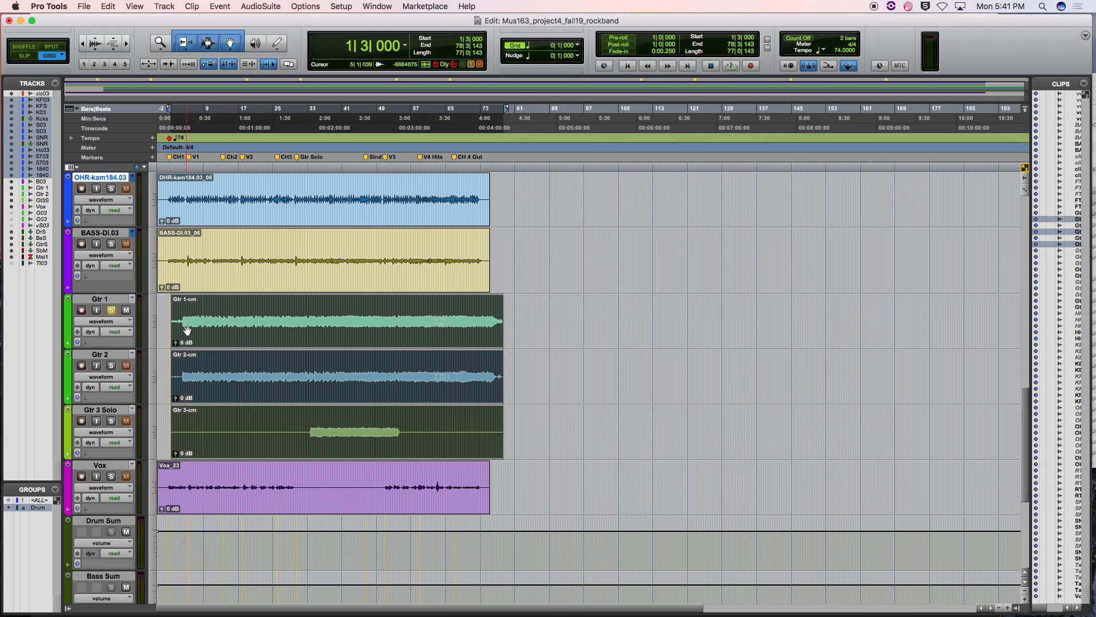
left_click_drag(303, 346, 295, 347)
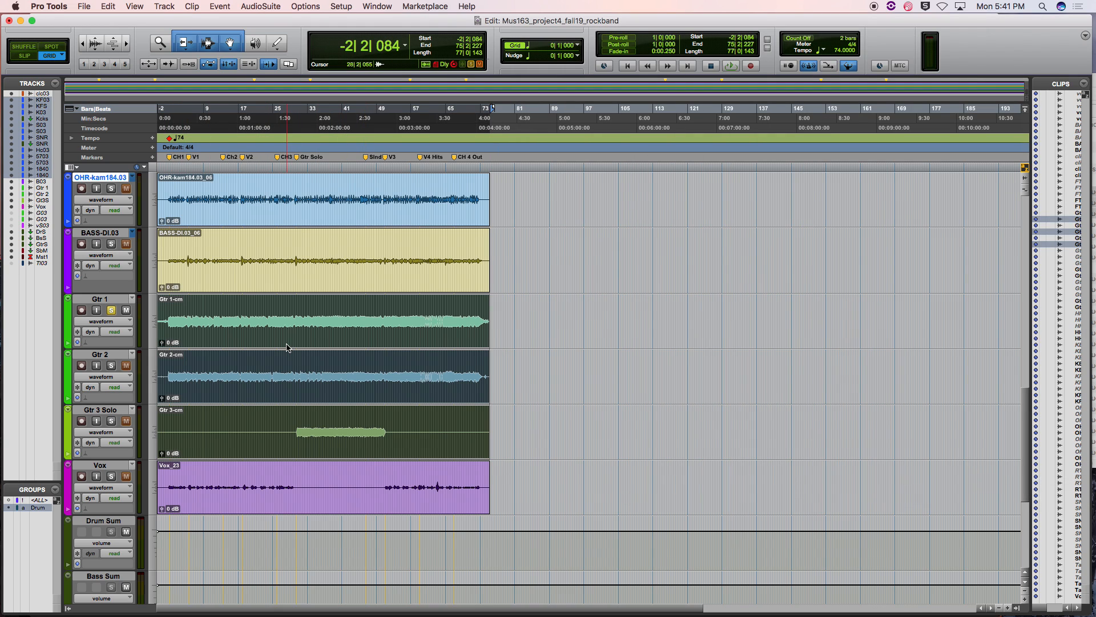
- Turn off the solo on Gtr 1 and play the full session briefly from bar 10
left_click(211, 165)
left_click(118, 310)
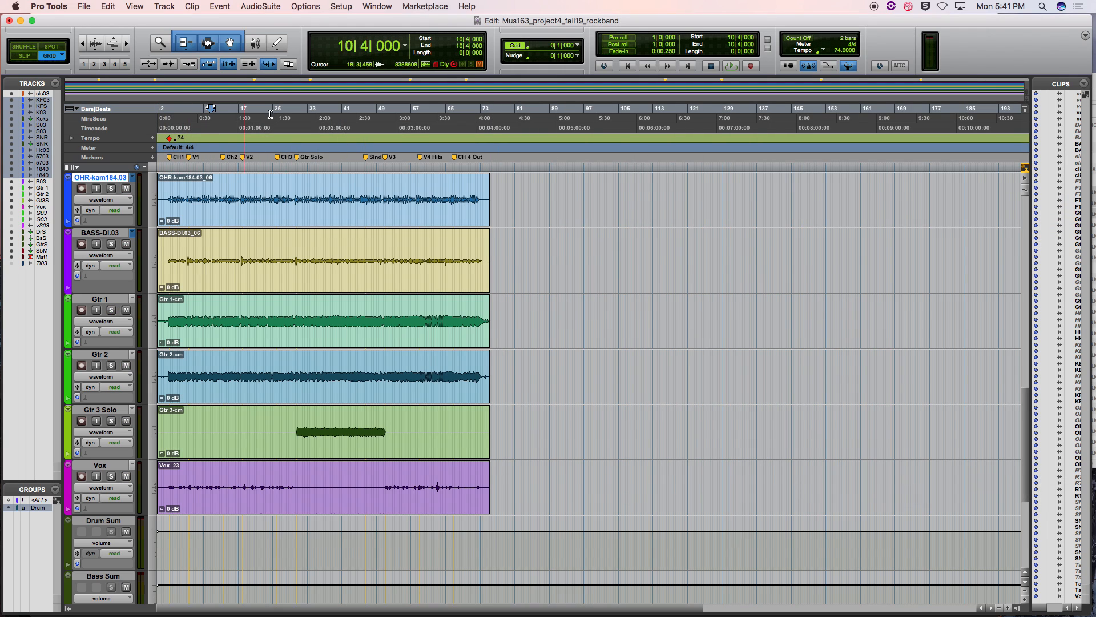
key("space")
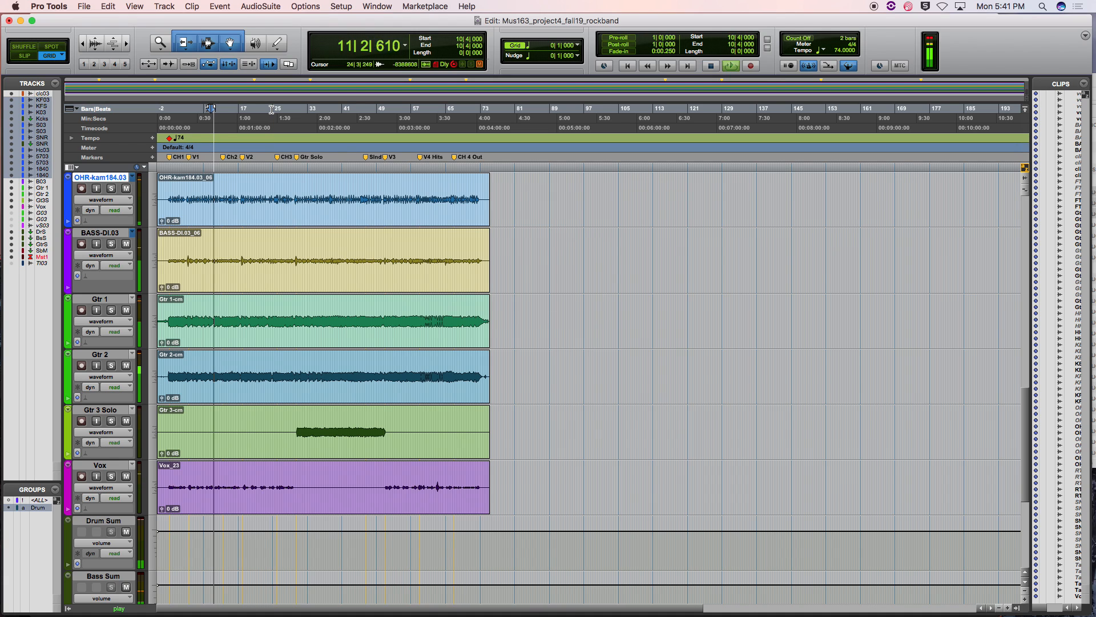
key("space")
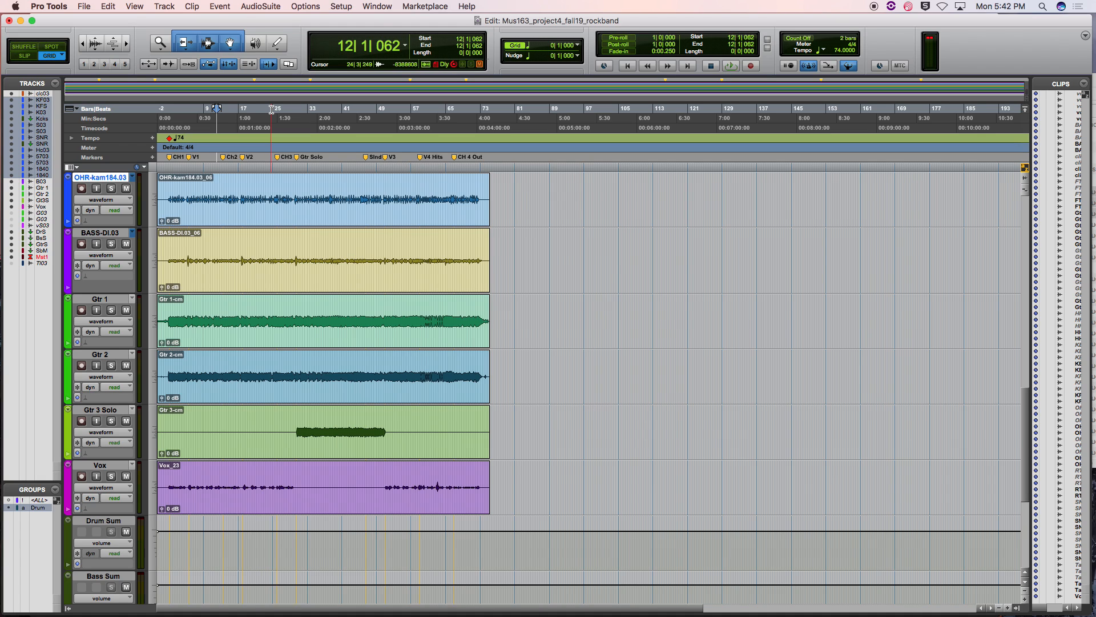
- Solo Gtr 1 and listen to it from bar 22
left_click(262, 127)
left_click(111, 310)
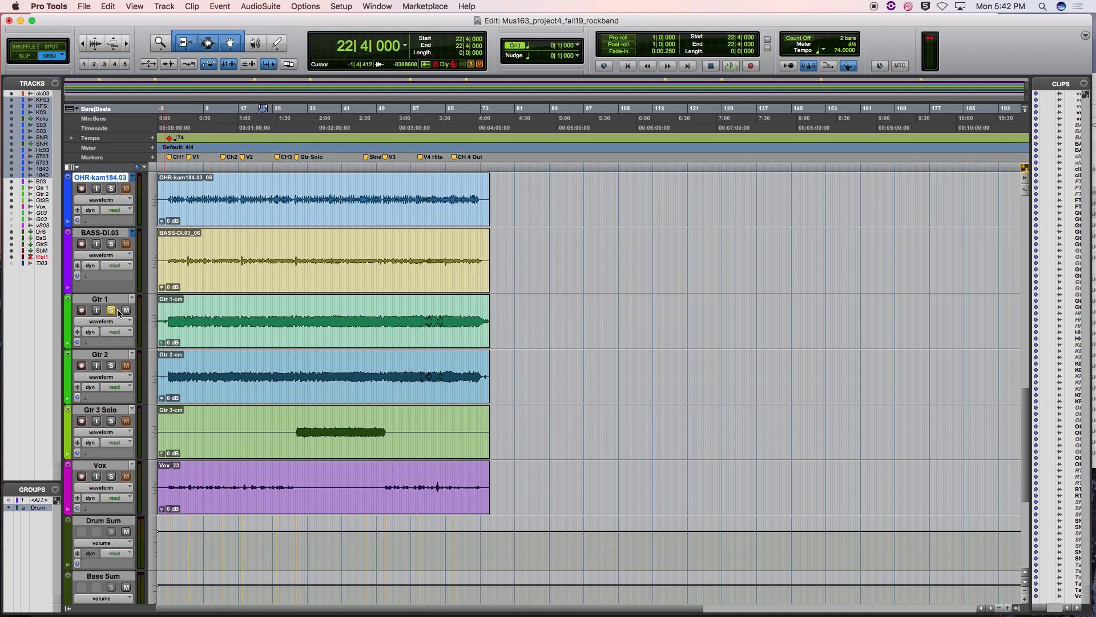
key("space")
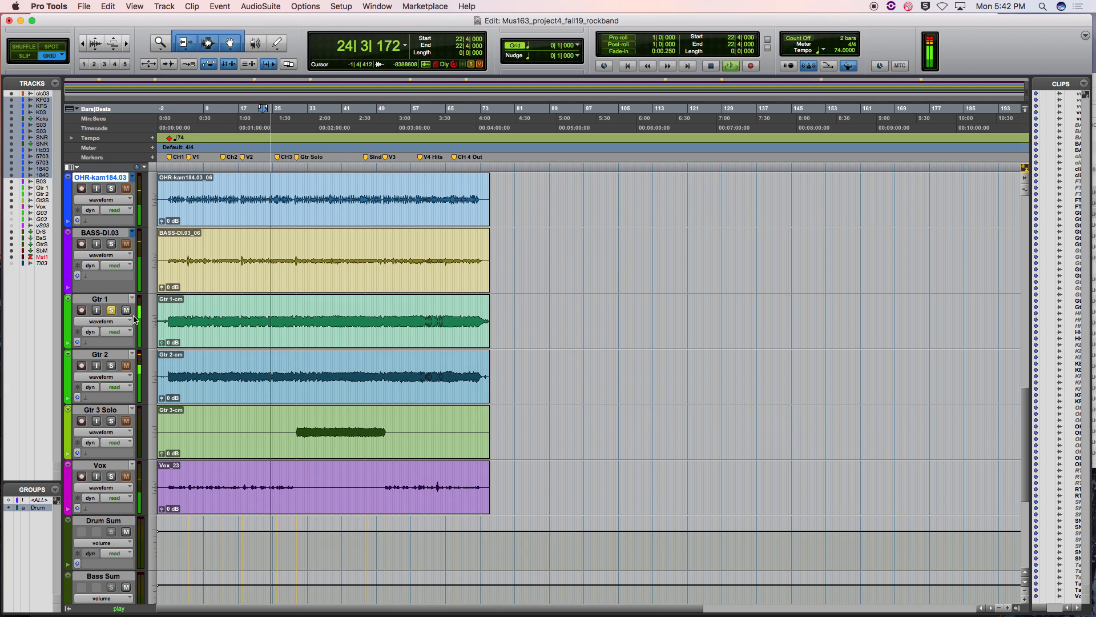
- Switch the solo from Gtr 1 to the Gtr 3 Solo track and play it briefly from bar 39
left_click(337, 162)
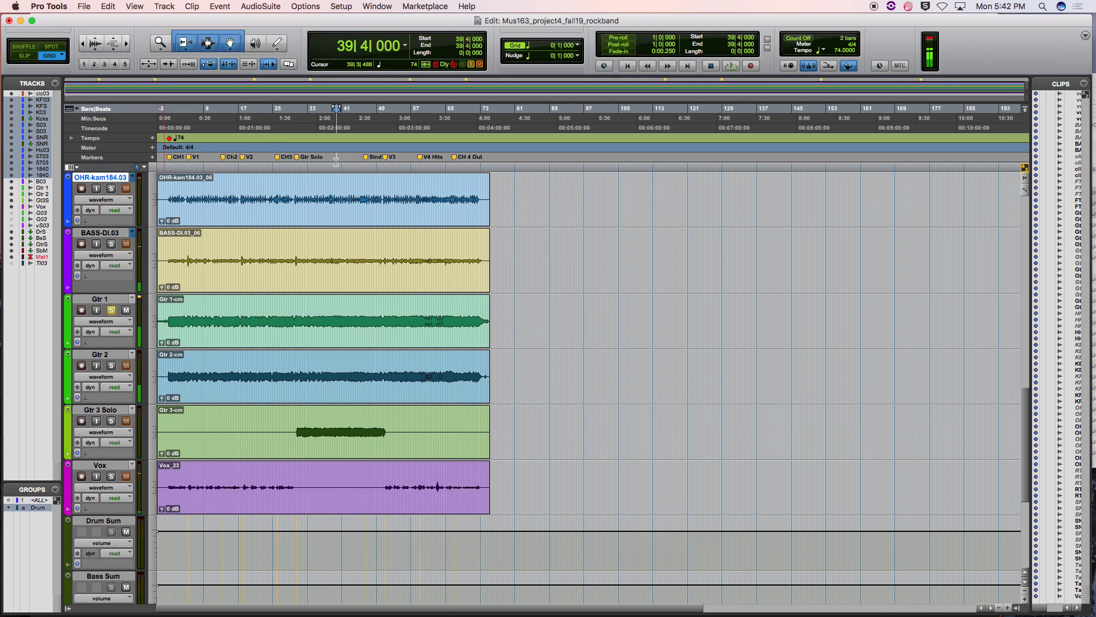
left_click(110, 421)
key("space")
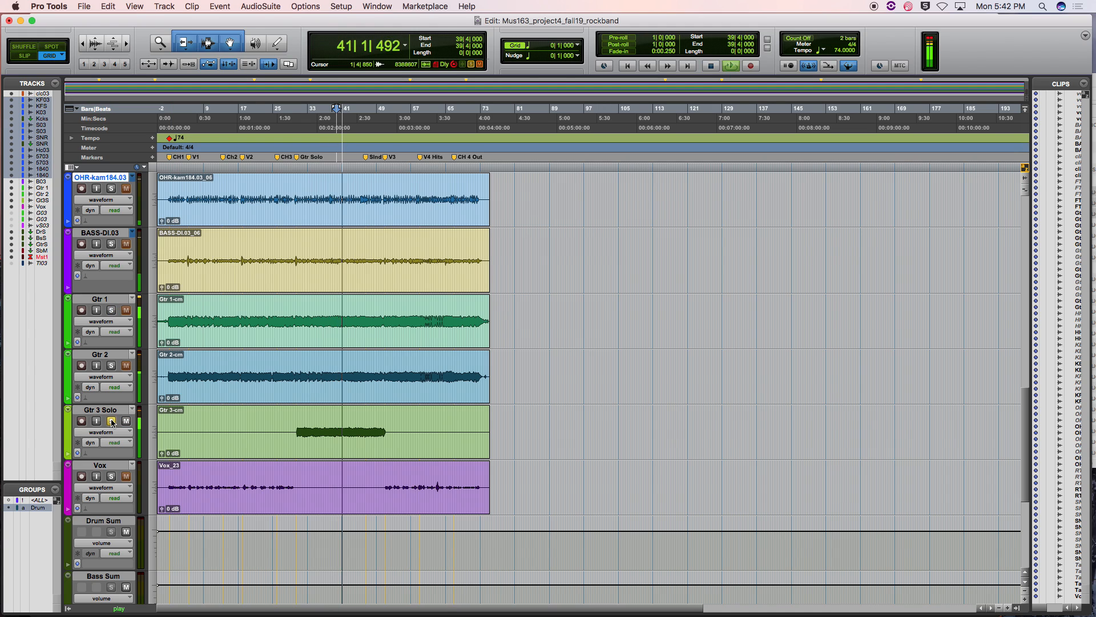
key("space")
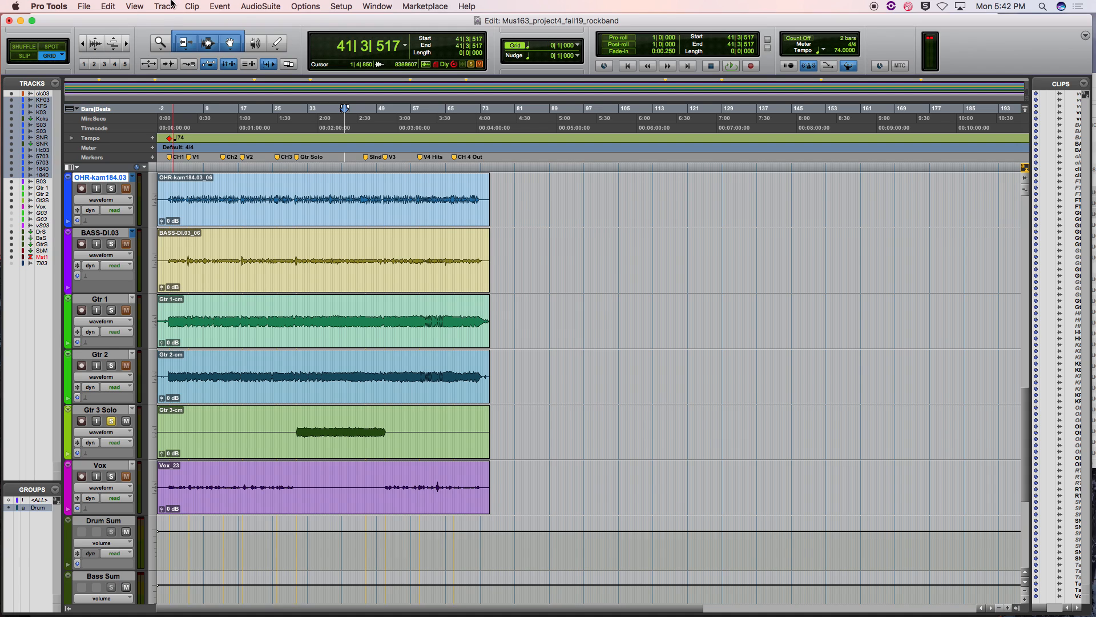
- Return to the session start, clear the remaining solo, and lower Gtr 1, Gtr 2 and Gtr 3 Solo to -13.4, -13.1 and -12.1 dB in the mixer
left_click(177, 165)
left_click(166, 166)
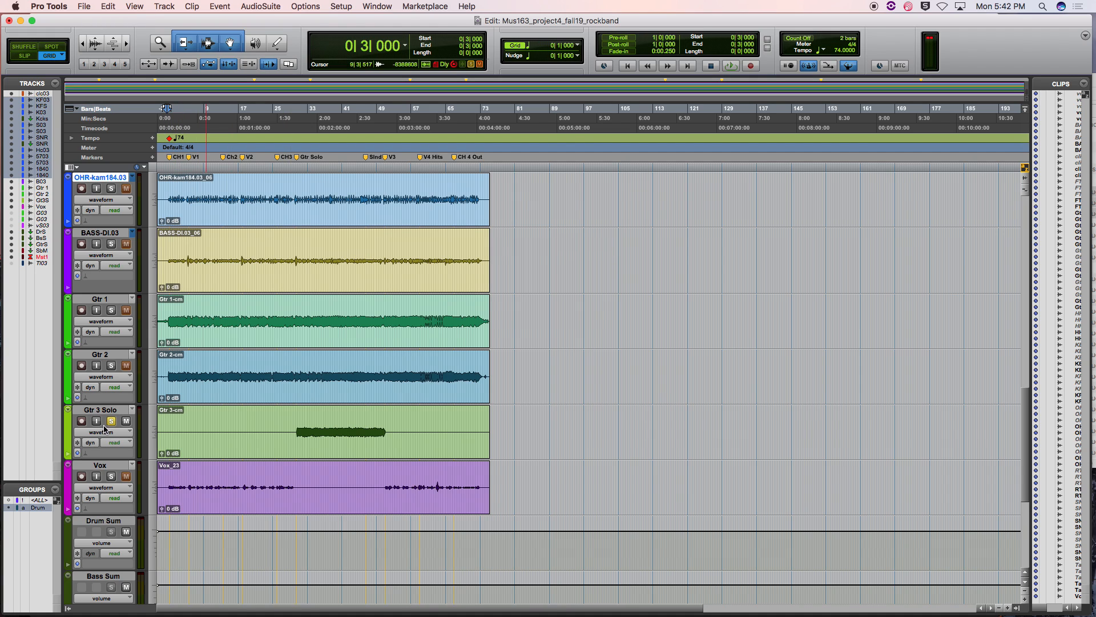
scroll(437, 389, "up", 10)
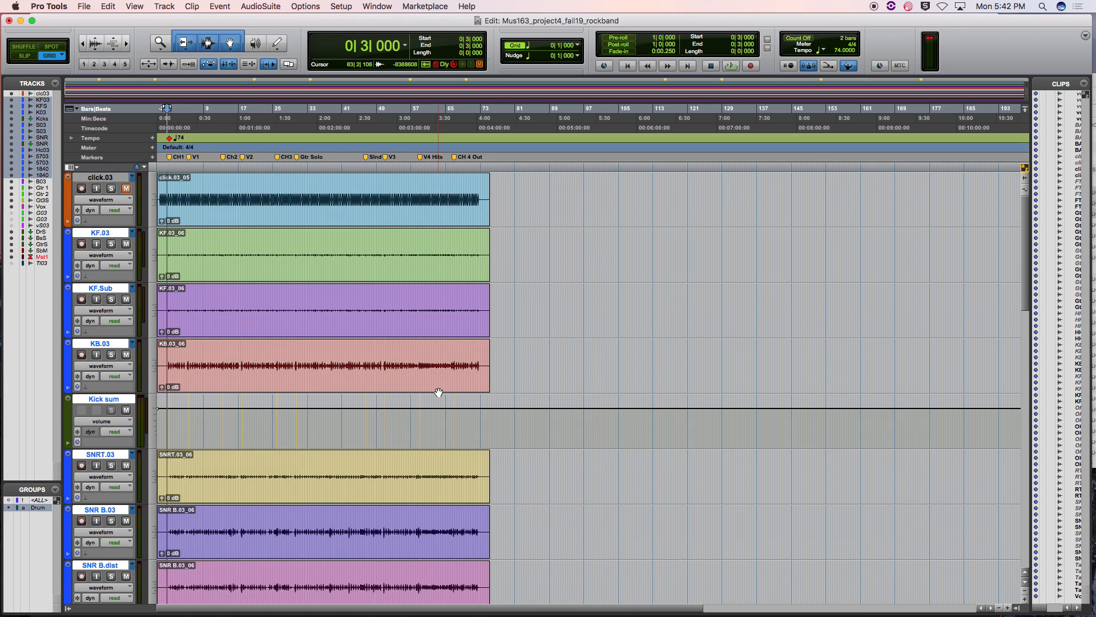
scroll(439, 392, "down", 6)
scroll(438, 390, "up", 6)
key("super+equal")
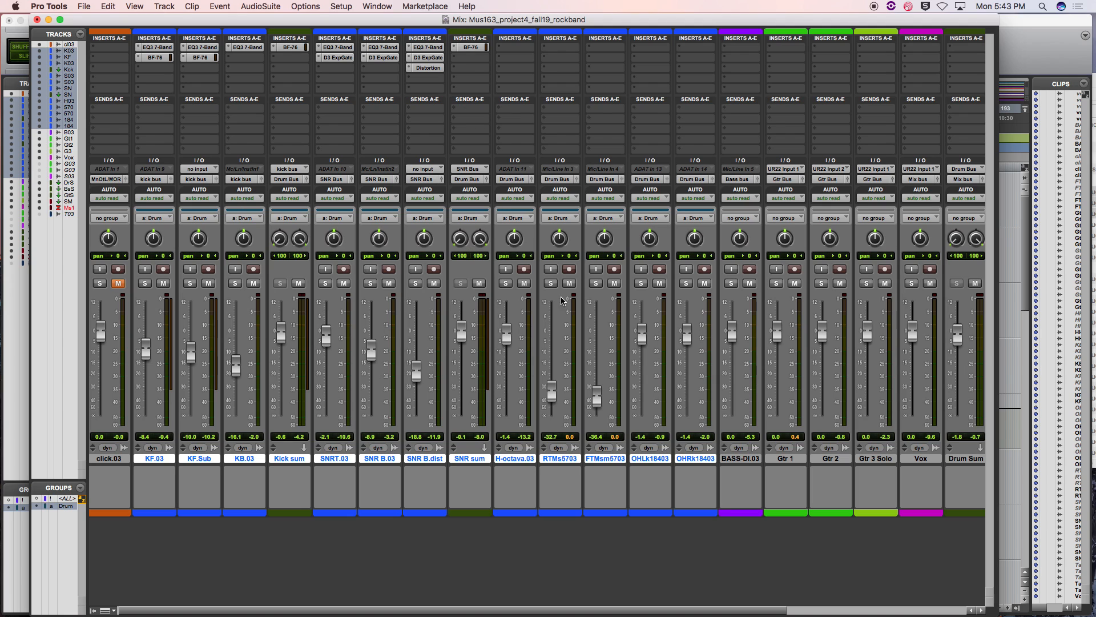
left_click_drag(781, 339, 777, 364)
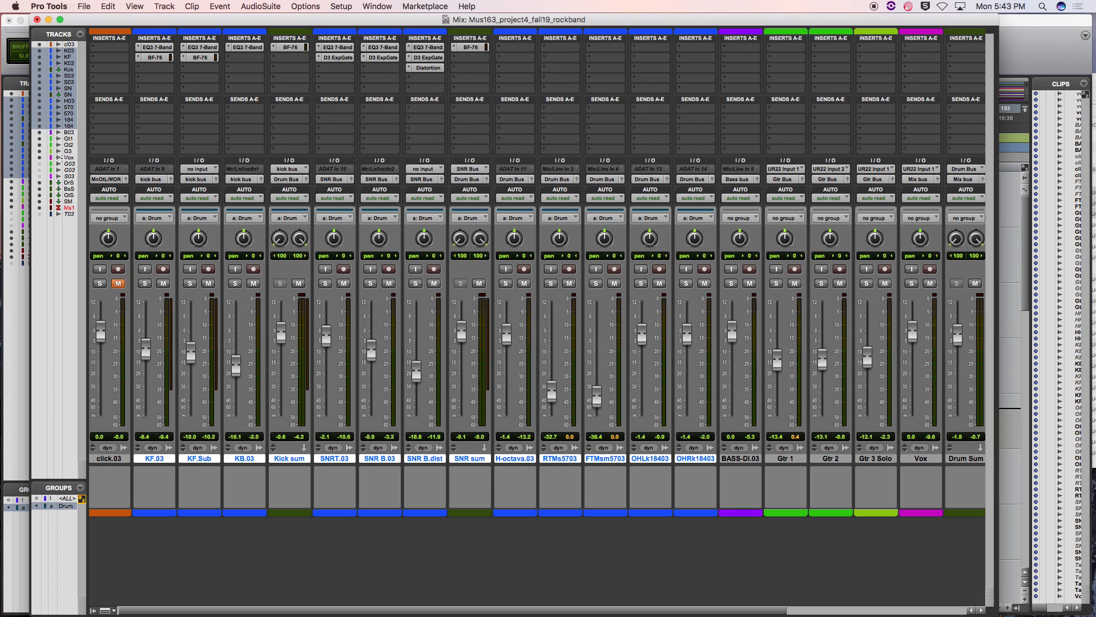
- Test the Drum group's linking by soloing and unsoloing it, and switch the group off and on again
left_click(145, 284)
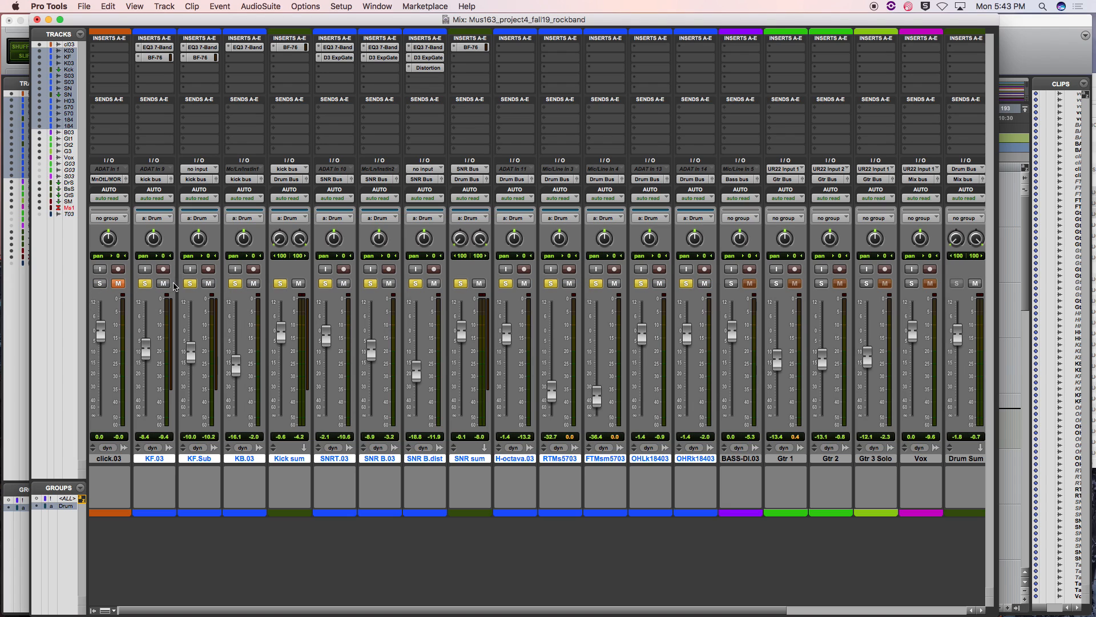
left_click(145, 283)
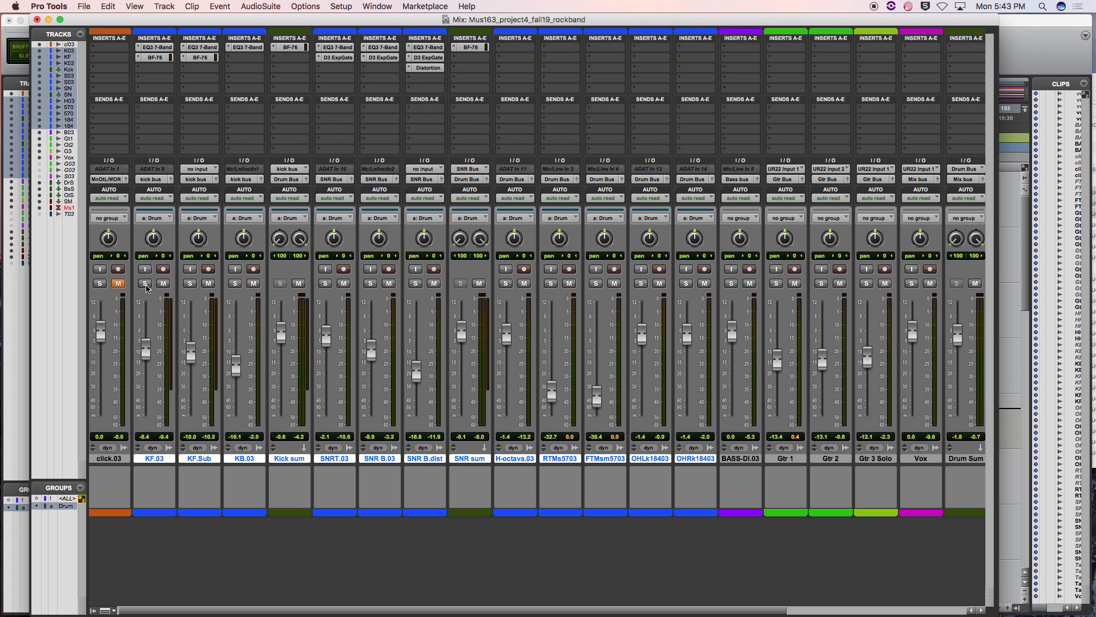
left_click(68, 505)
left_click(69, 506)
- Lower all Drum group faders together until Kick sum is at -1.4 dB and SNR sum at -0.9 dB, and test the grouped solo
left_click_drag(281, 342, 282, 344)
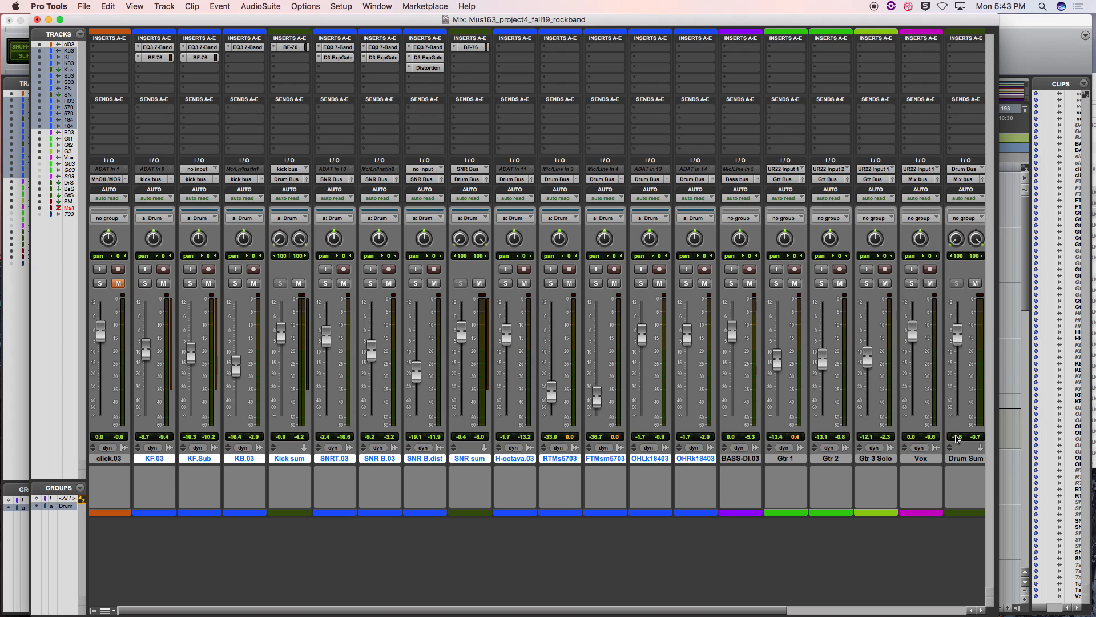
left_click_drag(462, 333, 461, 336)
left_click(414, 284)
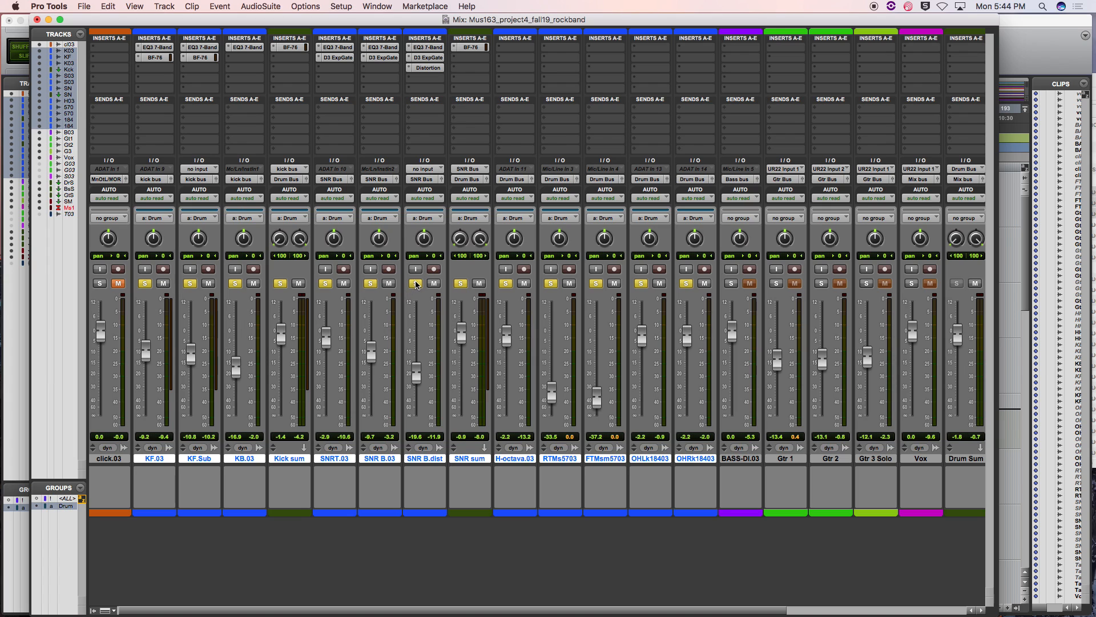
left_click(416, 284)
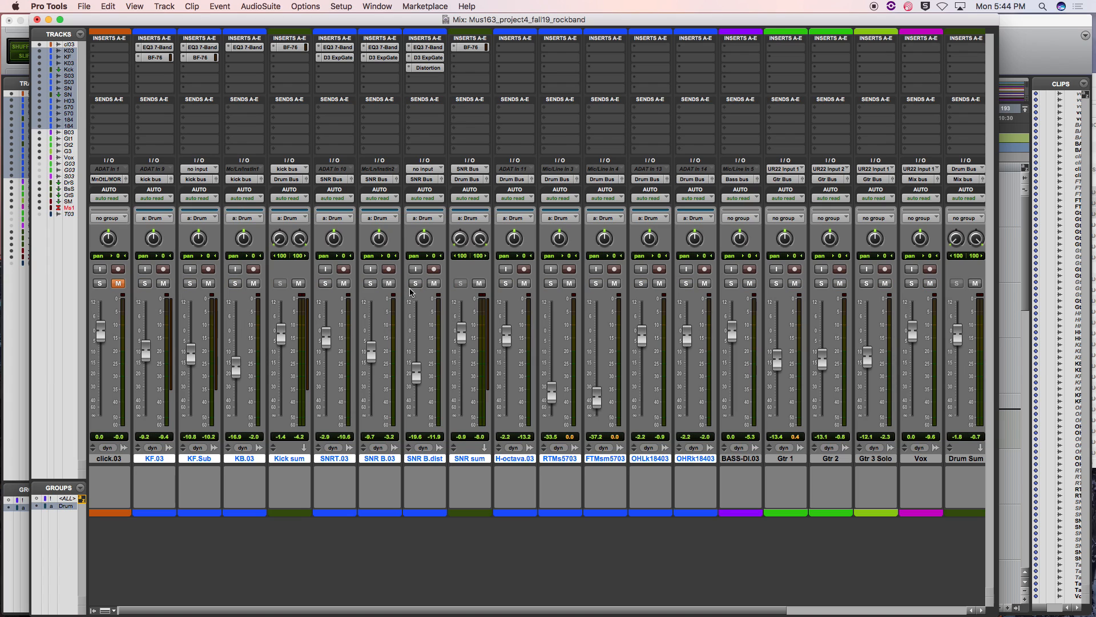
- Disable the Drum group, try an individual solo on SNR B.03, and raise only the SNRT.03 fader to -2.0 dB
left_click(63, 507)
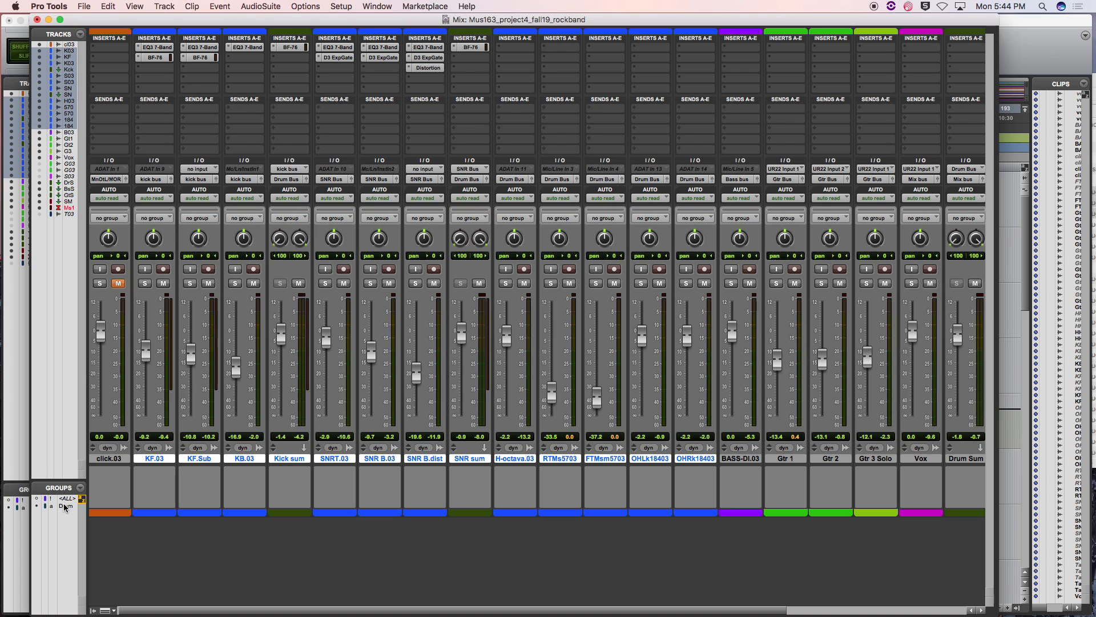
left_click(325, 283)
left_click(370, 284)
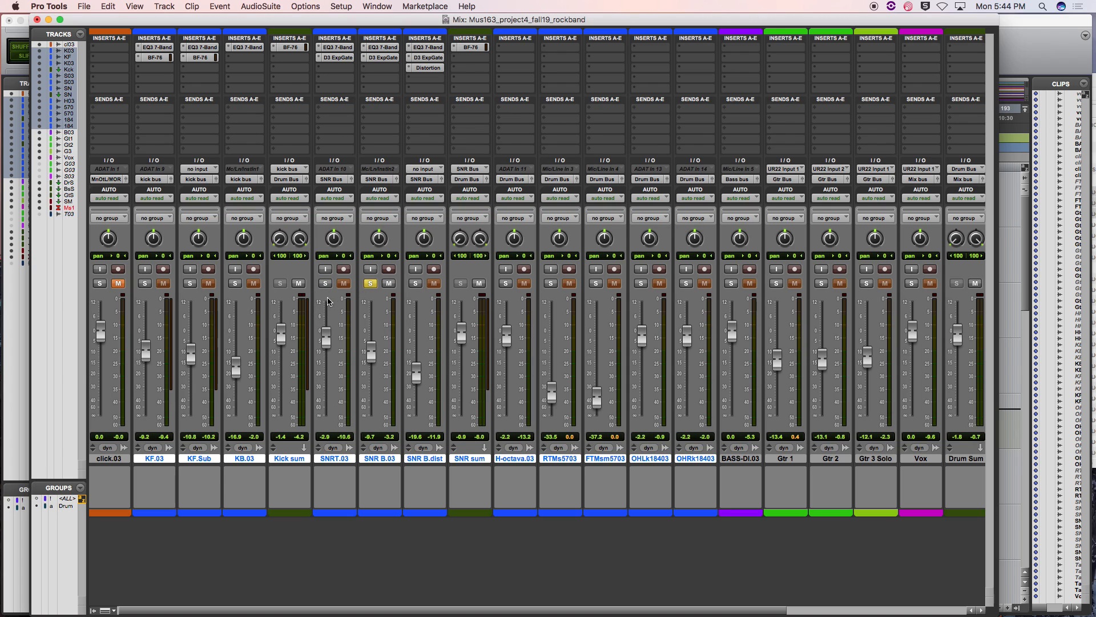
left_click_drag(326, 338, 326, 335)
left_click(370, 284)
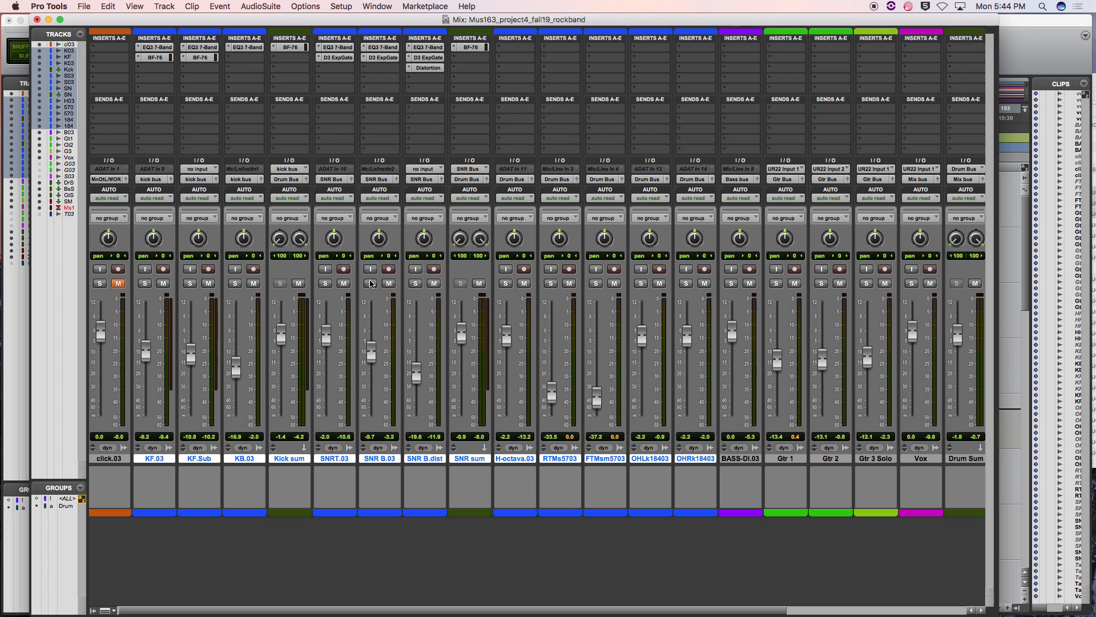
- Re-enable the Drum group, solo all the drum tracks together and play them from bar 8 in the Edit window
left_click(75, 510)
left_click(372, 284)
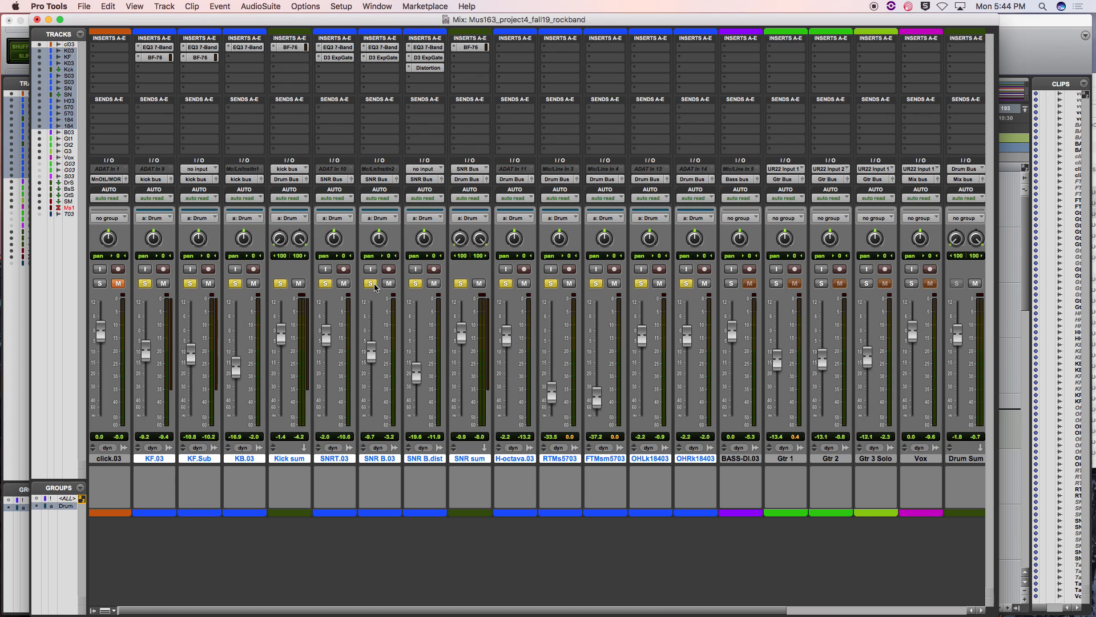
key("super+equal")
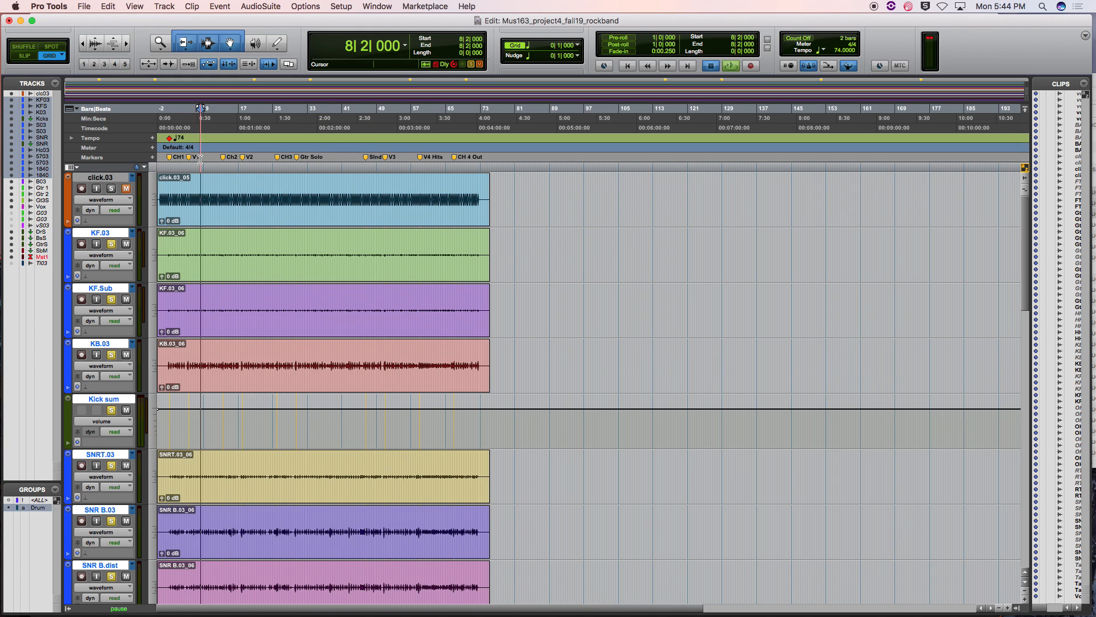
key("space")
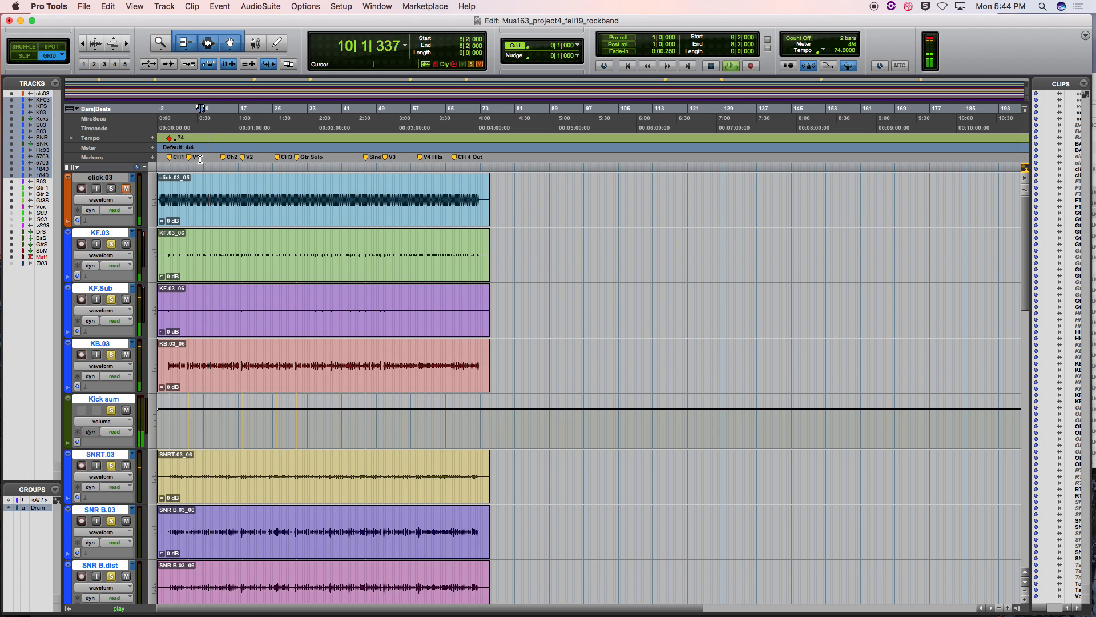
- Clear the solo on all drum tracks through the Drum group in the Mix window, and leave the group disabled
key("super+equal")
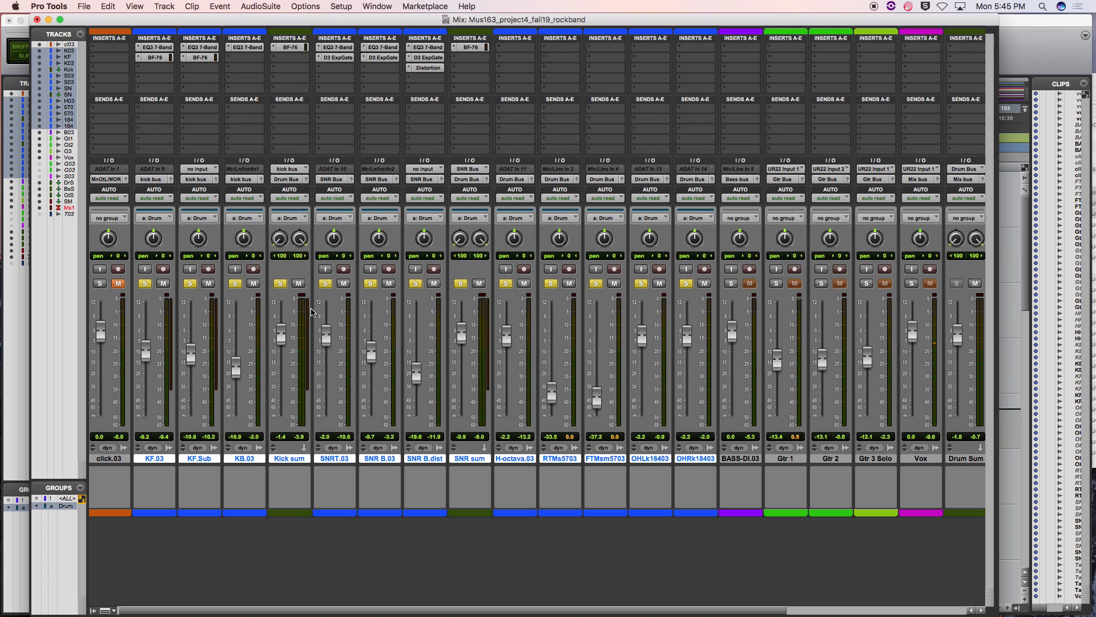
left_click(64, 506)
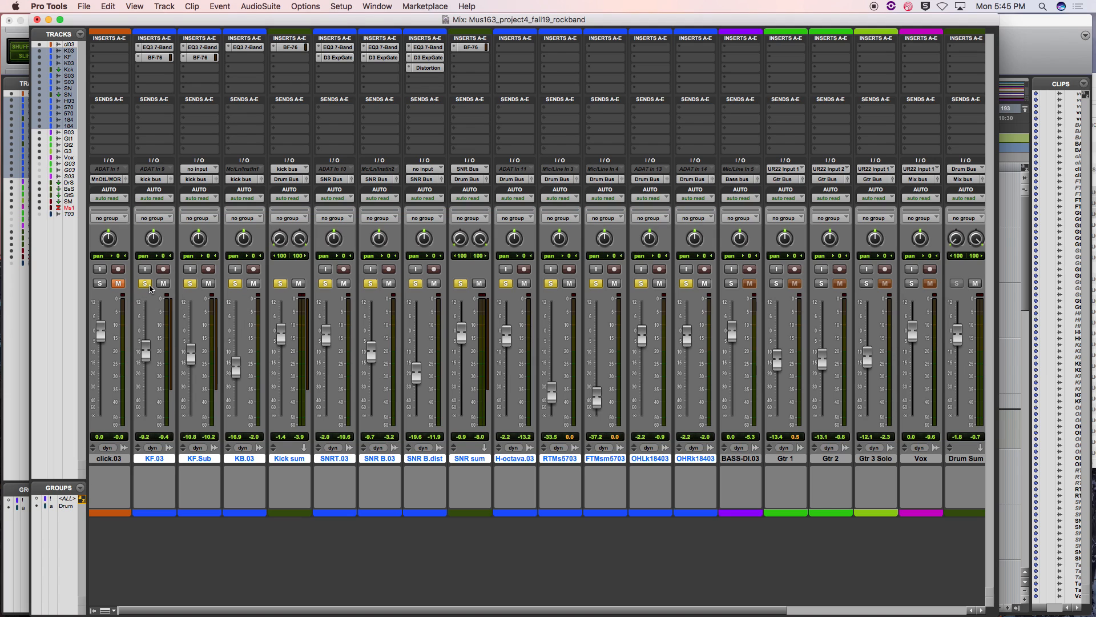
key("a")
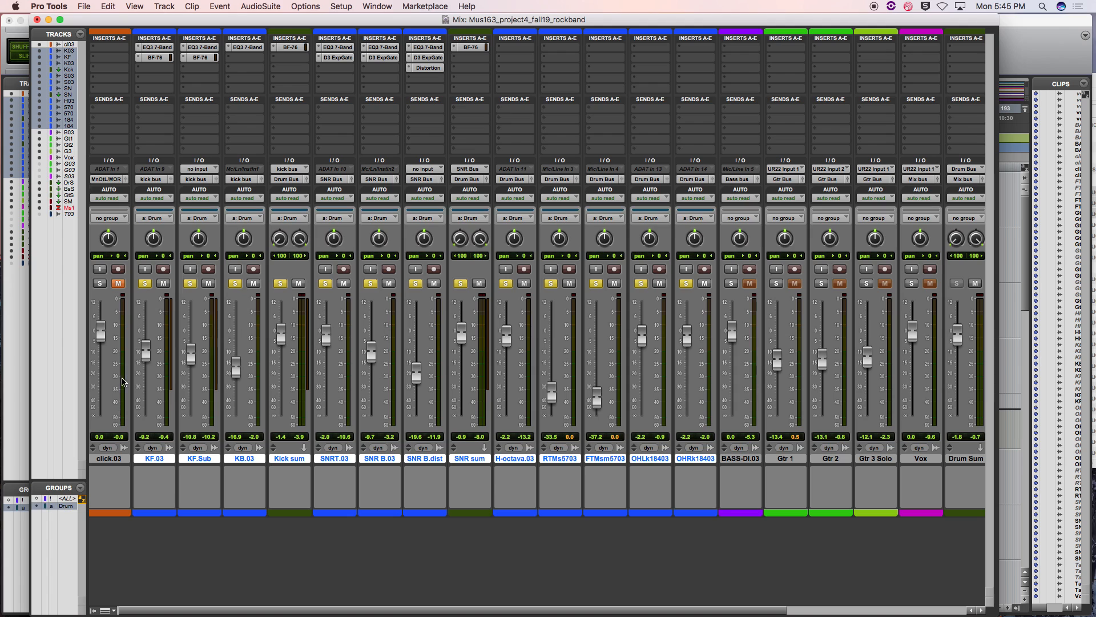
left_click(190, 283)
left_click(69, 507)
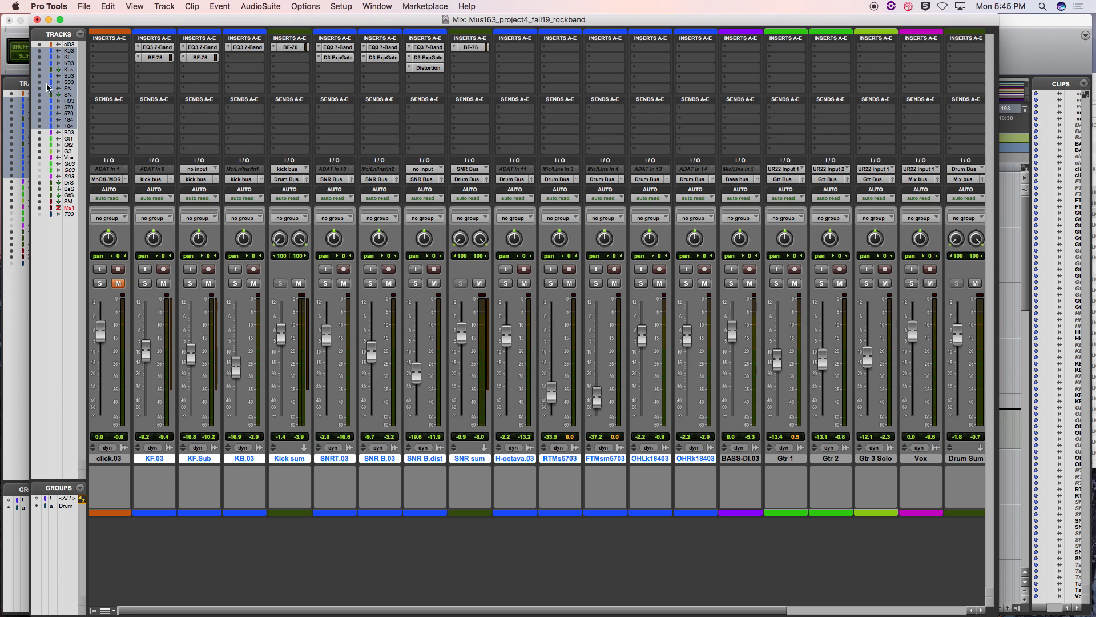
- Compare the group lists of the Edit and Mix windows, and move the Mix window to the screen's left edge with its track and group lists shown
left_click(24, 31)
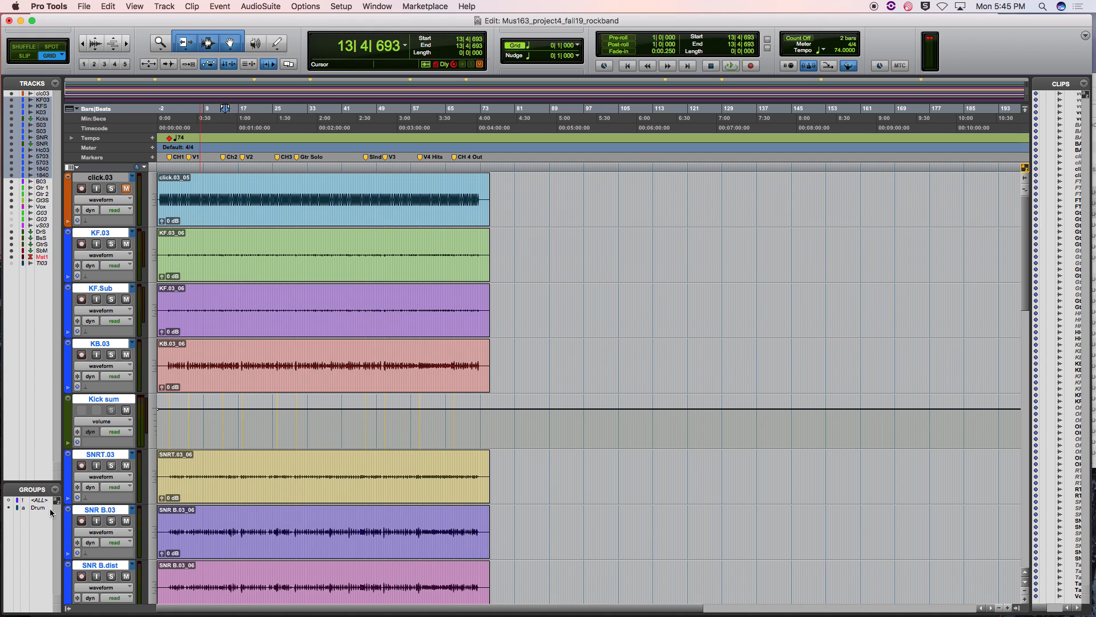
key("super+equal")
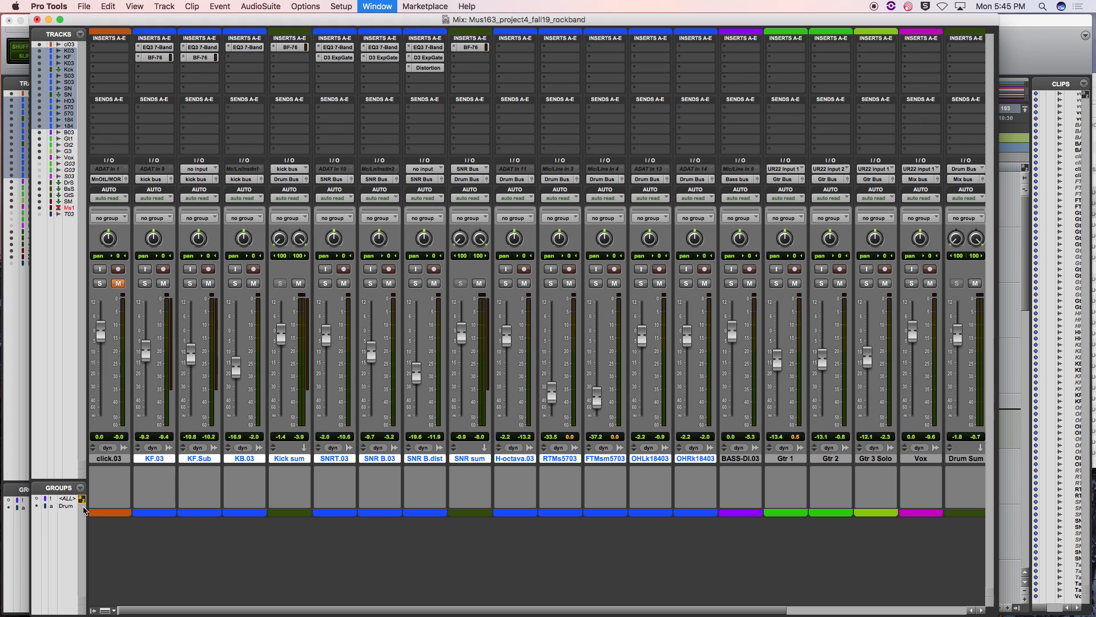
left_click_drag(103, 21, 94, 21)
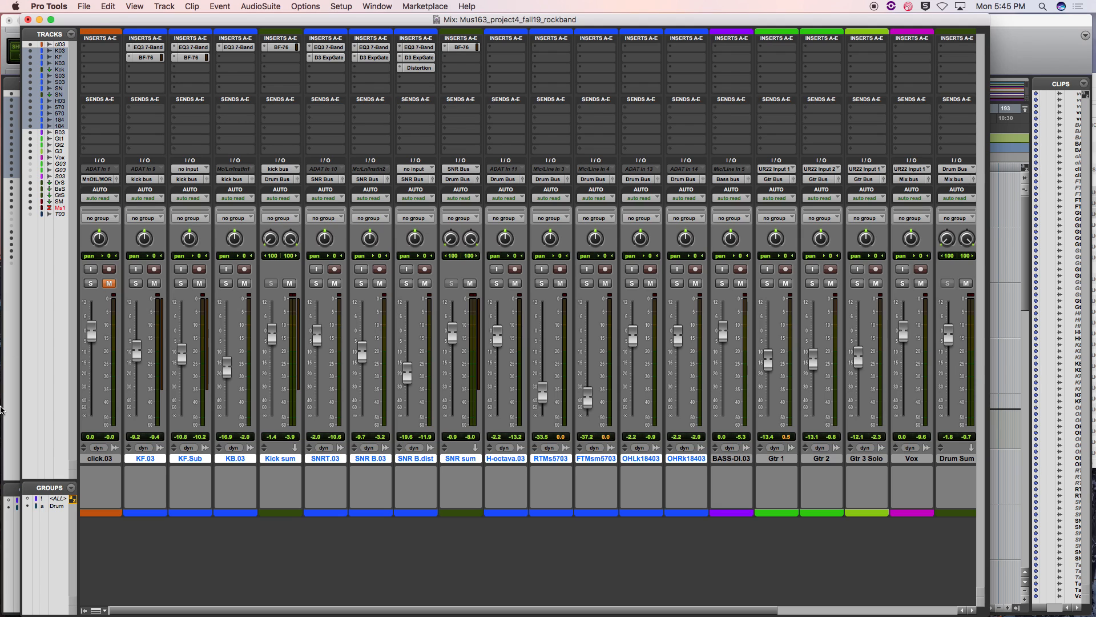
left_click(86, 610)
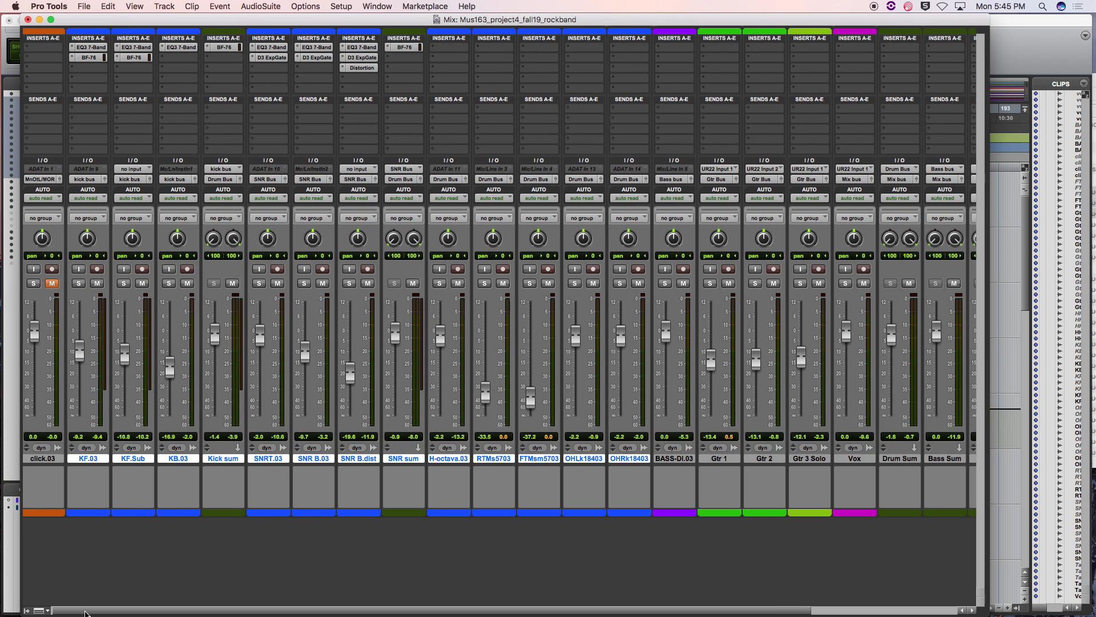
left_click(27, 610)
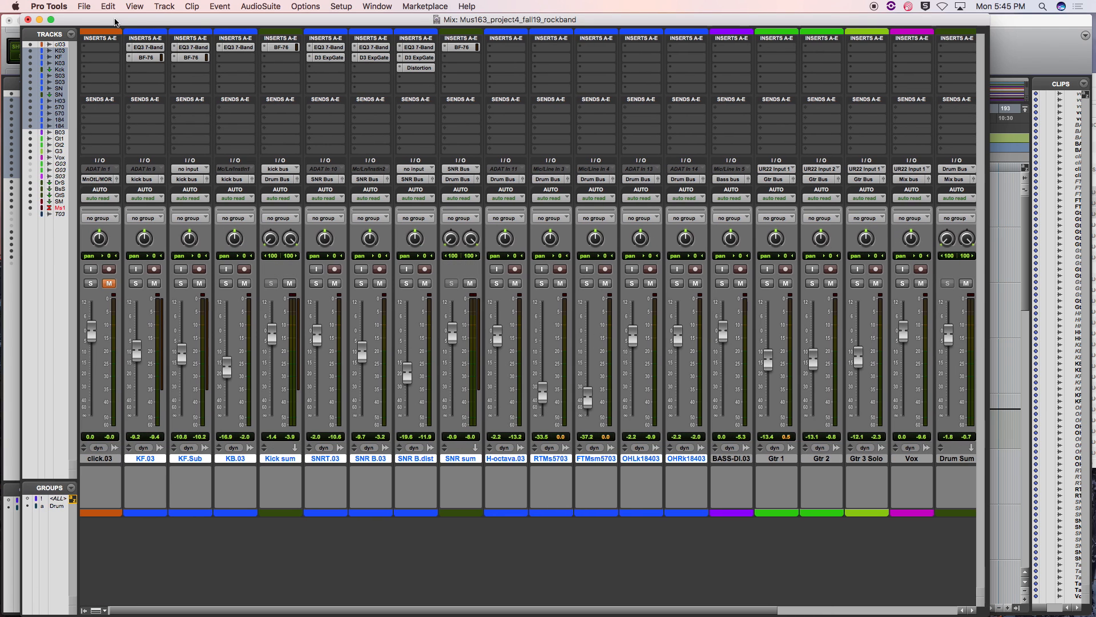
left_click_drag(115, 20, 99, 19)
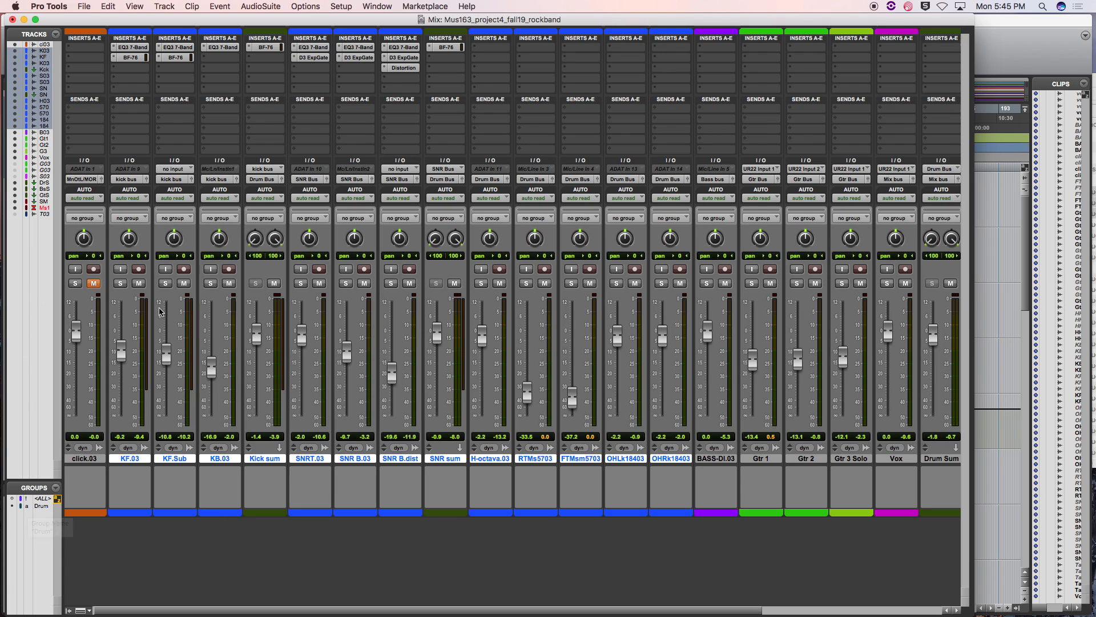
- Solo the KF.03 and KF.Sub kick tracks individually and play the session to hear them together
left_click(120, 283)
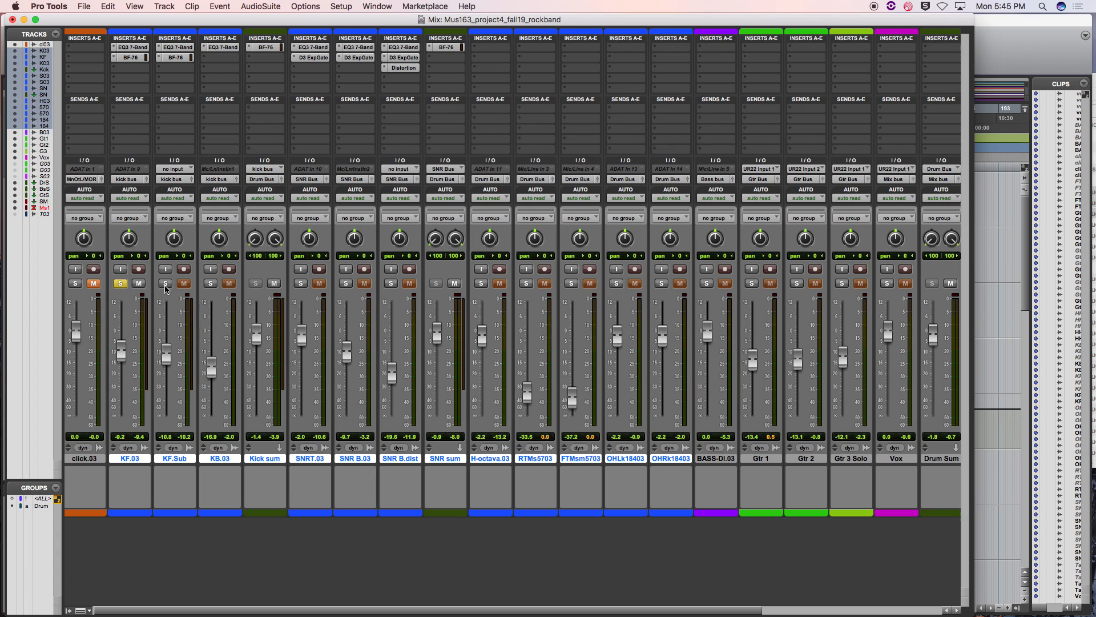
left_click(165, 283)
key("space")
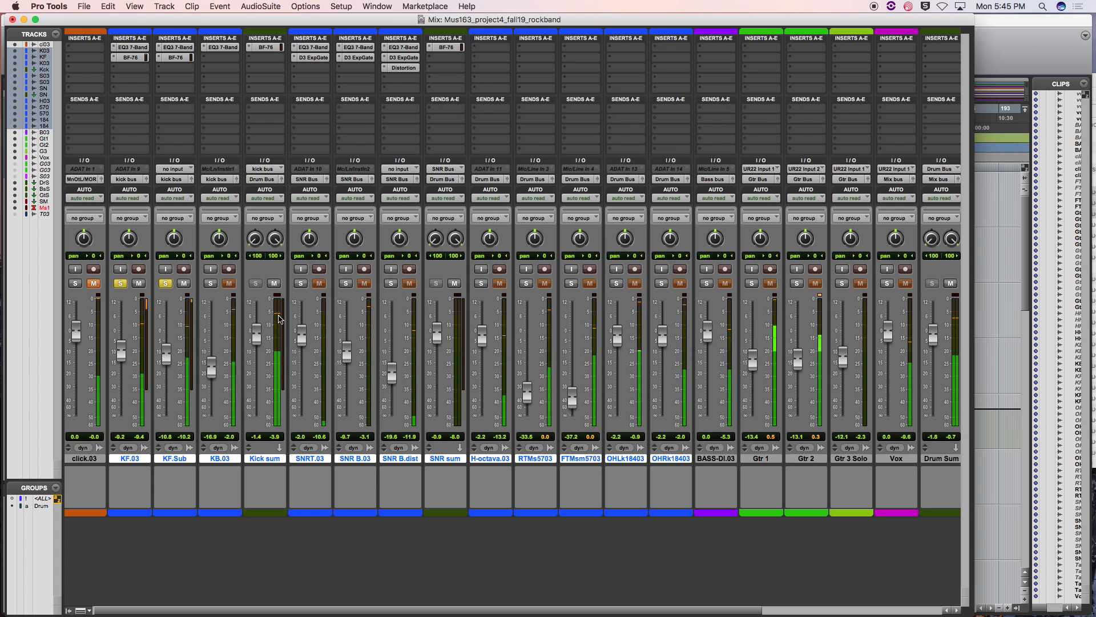
- Solo the SNRT.03 and SNR B.03 snare tracks for listening, and add the KF.03 and KF.Sub kick tracks to the solo
left_click(300, 284)
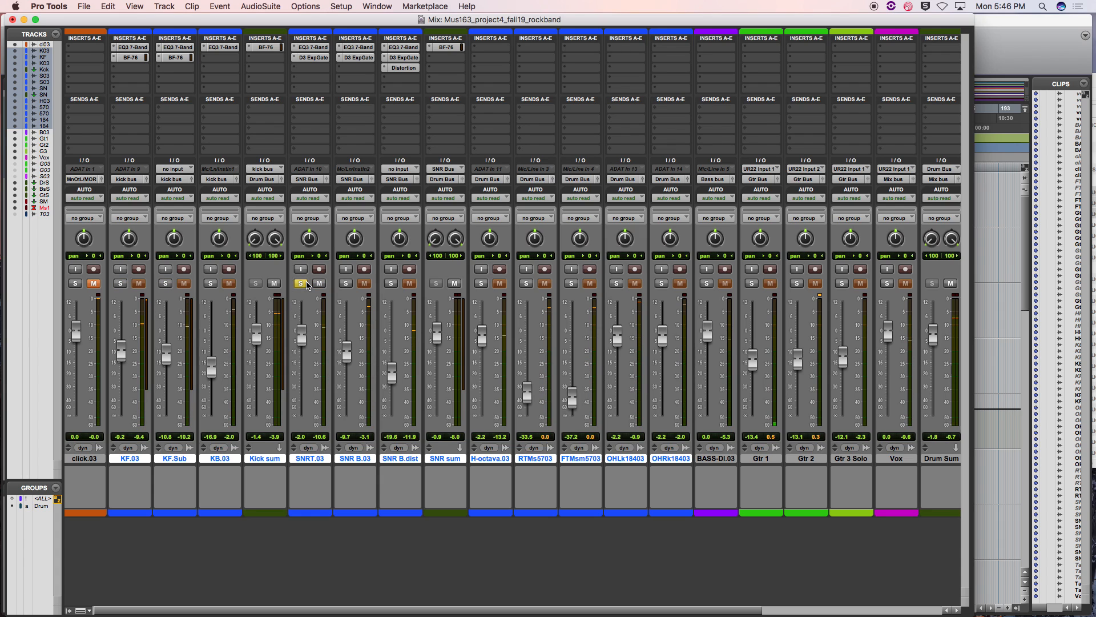
left_click(347, 284)
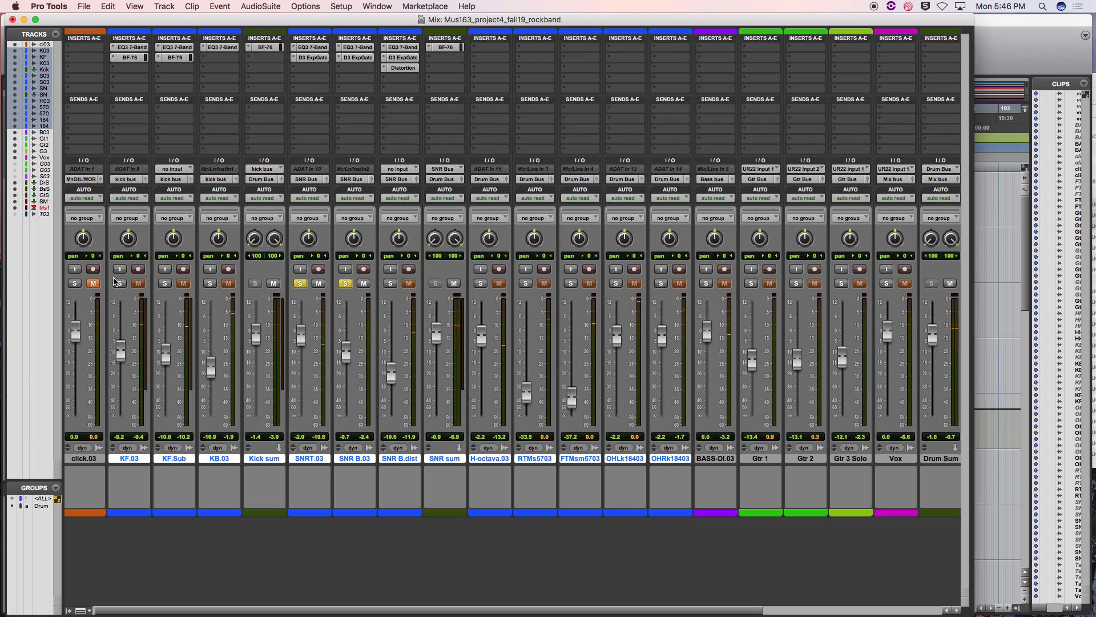
left_click(120, 283)
left_click(164, 283)
- Clear the solo on the two snare tracks and the two kick tracks one by one
left_click(344, 284)
left_click(300, 284)
left_click(165, 284)
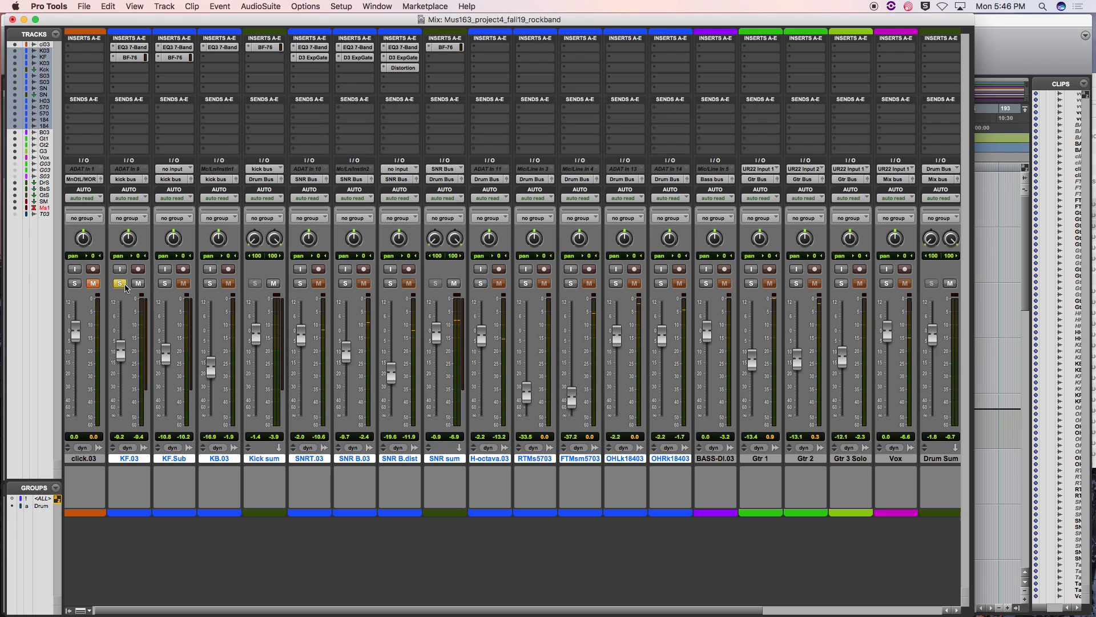
left_click(119, 284)
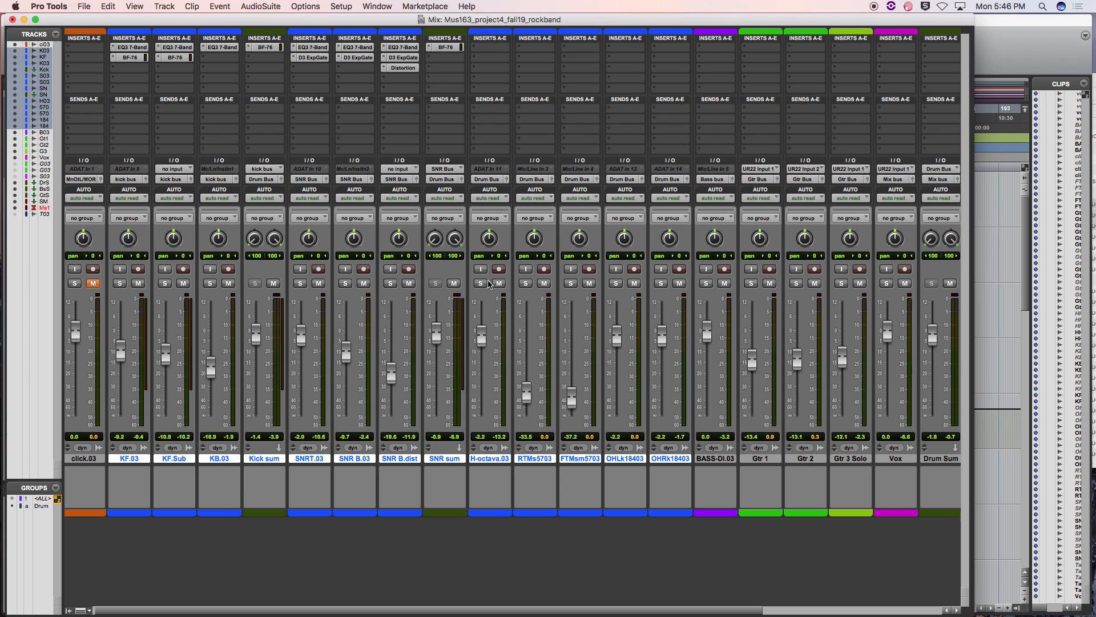
- Solo the H-octava.03 hi-hat track, clear its solo through the Drum group, and leave the group disabled
left_click(481, 284)
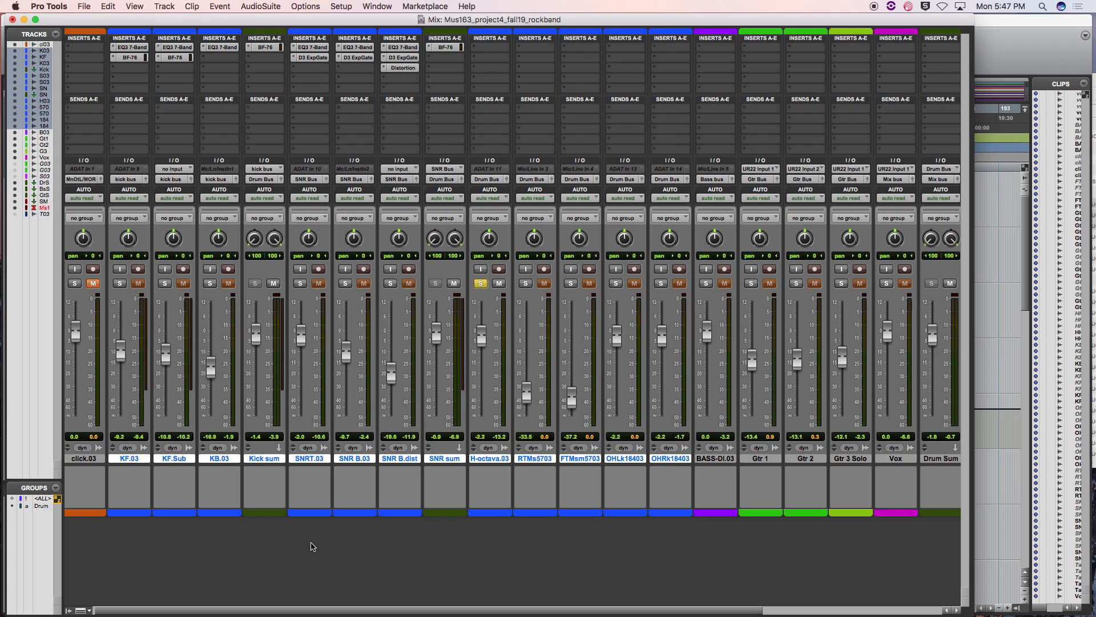
left_click(46, 506)
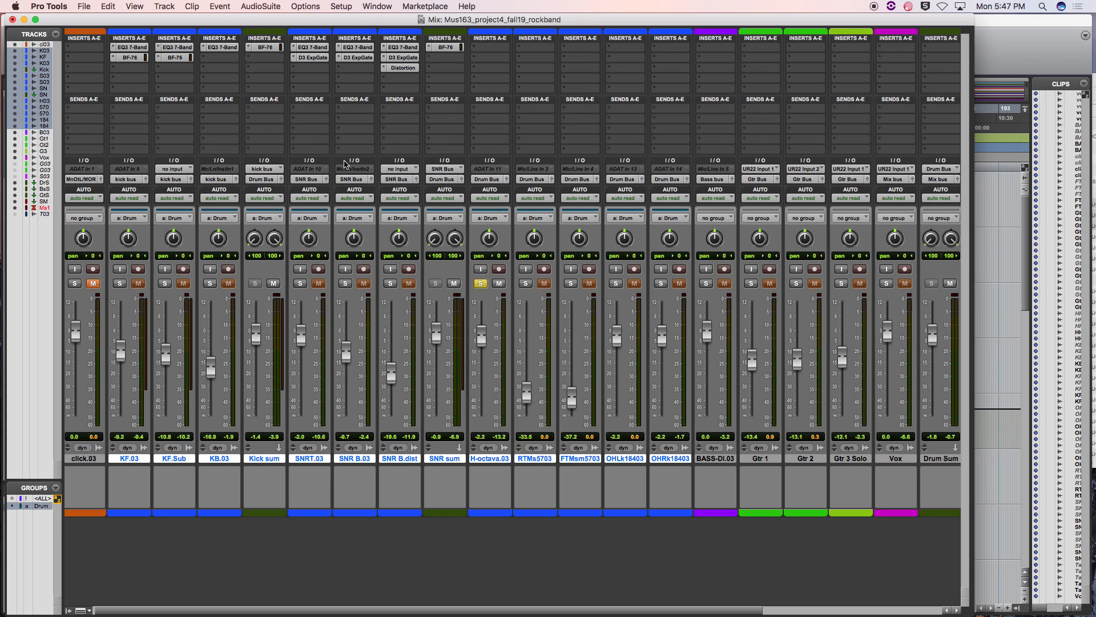
left_click(305, 284, "alt")
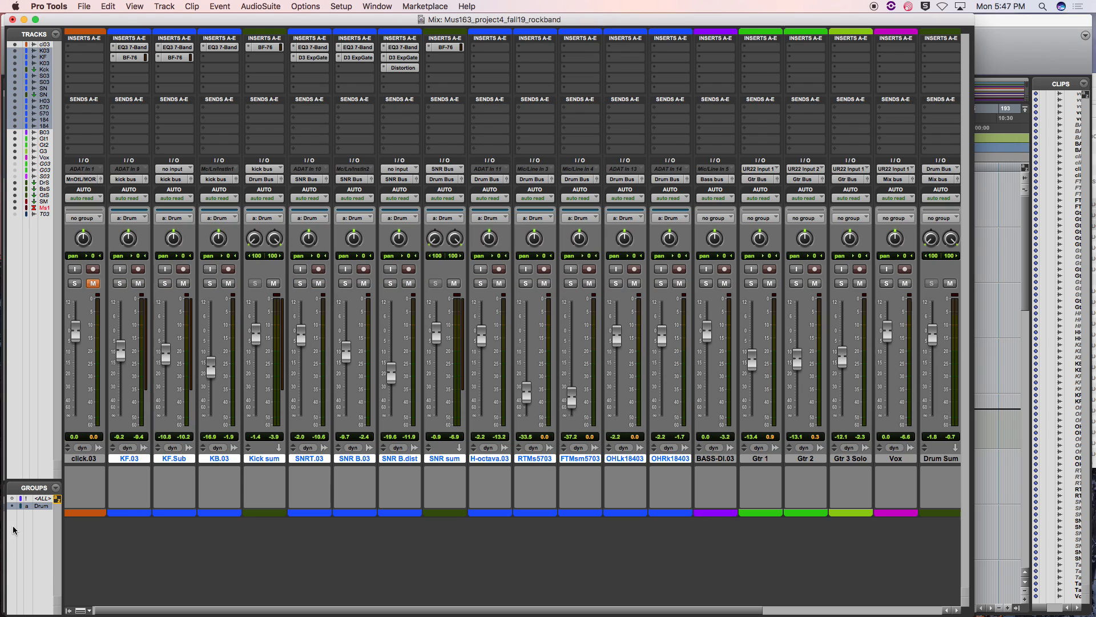
left_click(35, 507)
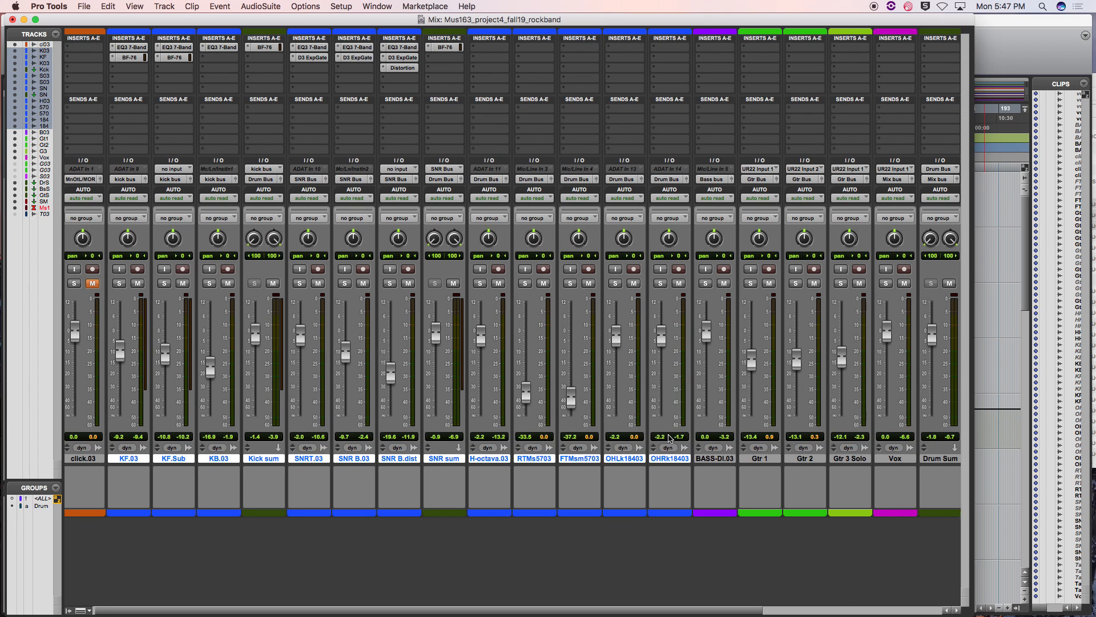
- Solo the H-octava.03 track by itself and check the session in the Edit window before returning to the Mix window
scroll(495, 466, "right", 1)
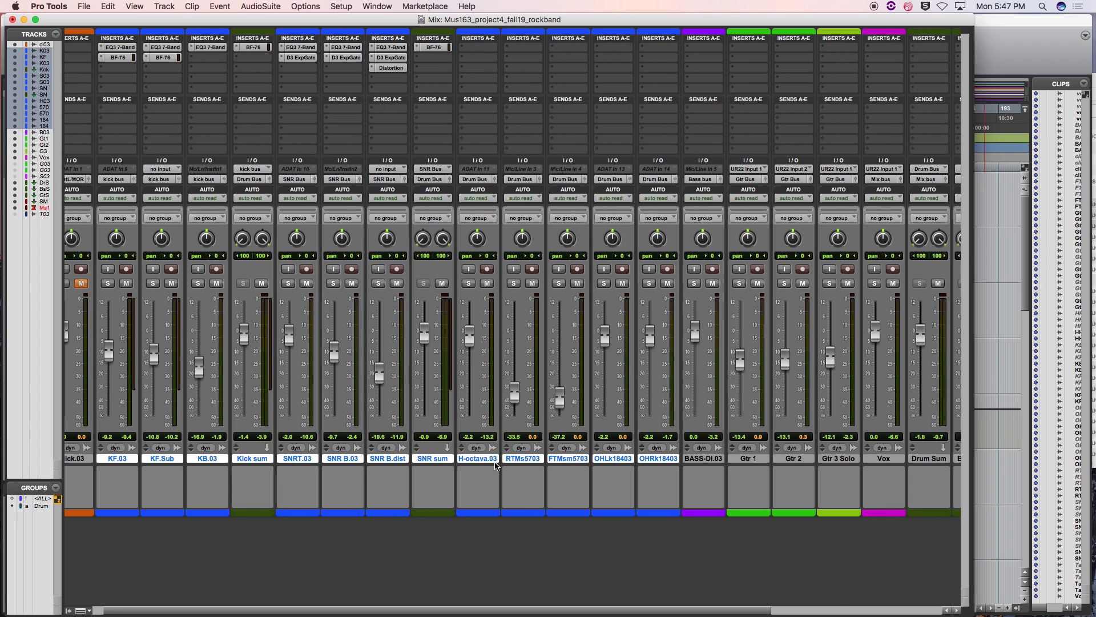
left_click(469, 284)
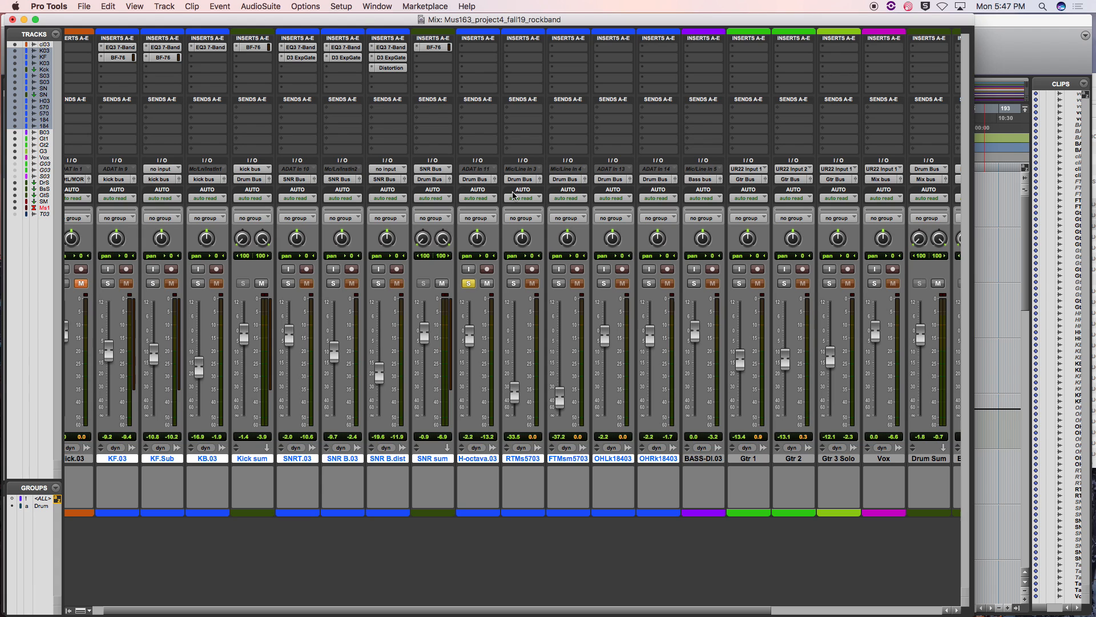
key("super+equal")
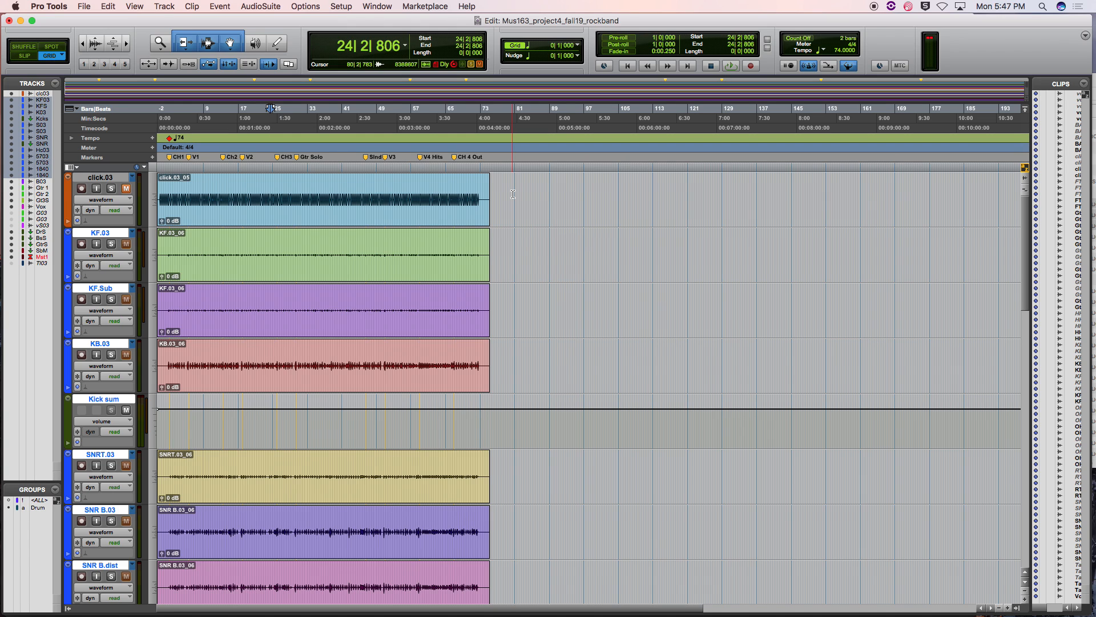
key("super+equal")
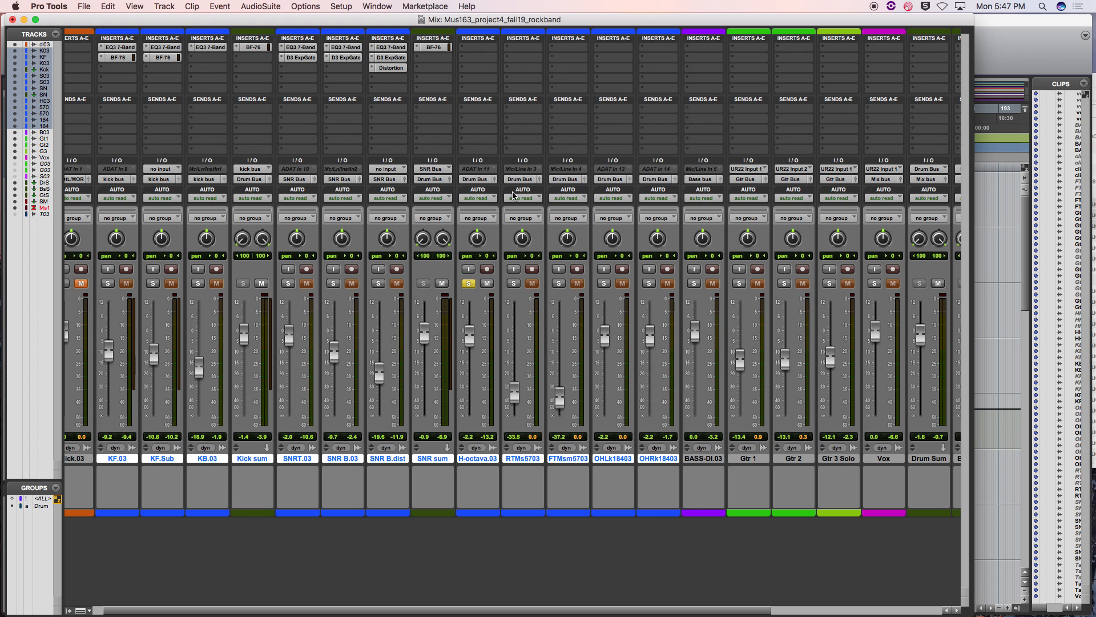
- Insert an EQ3 7-Band (mono) in the first slot of H-octava.03 and move its window clear of the track's controls
left_click(474, 49)
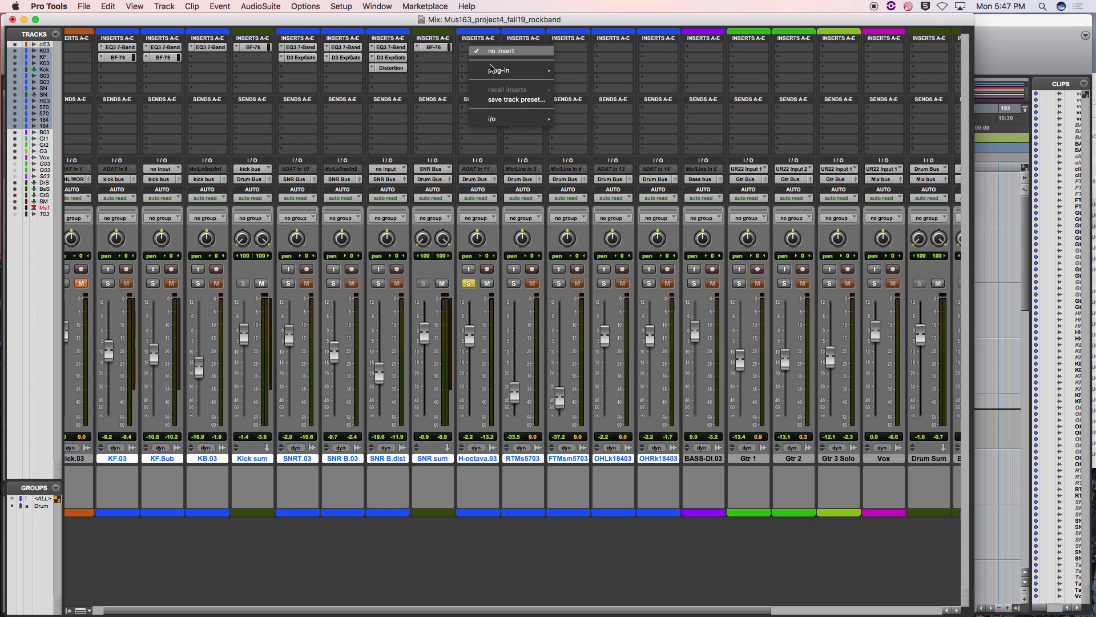
mouse_move(502, 70)
mouse_move(583, 73)
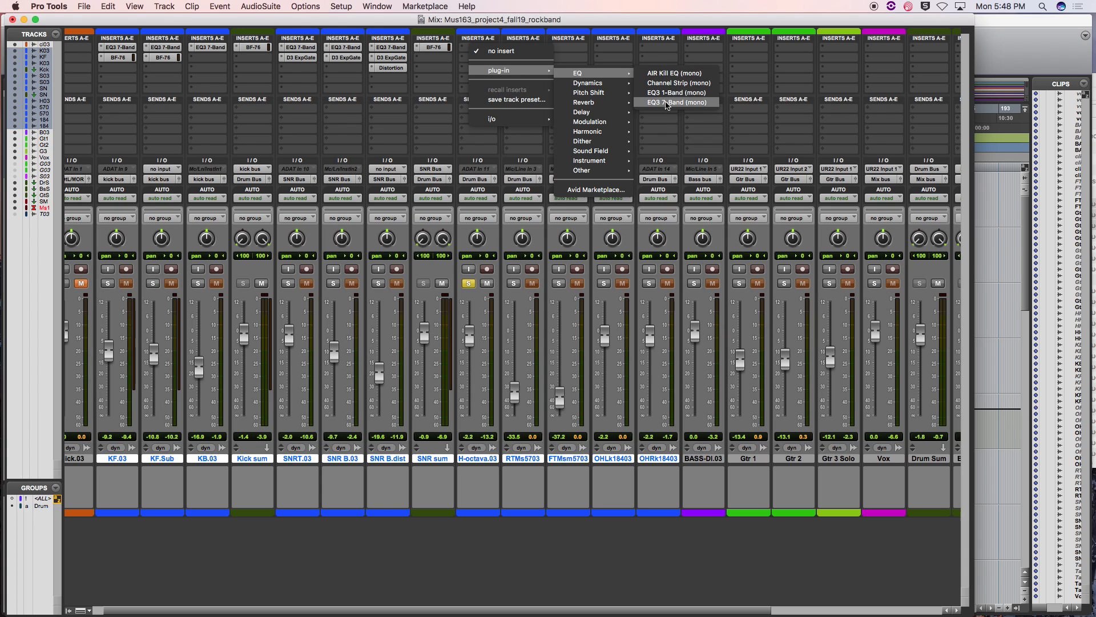
left_click(677, 102)
left_click_drag(821, 73, 642, 48)
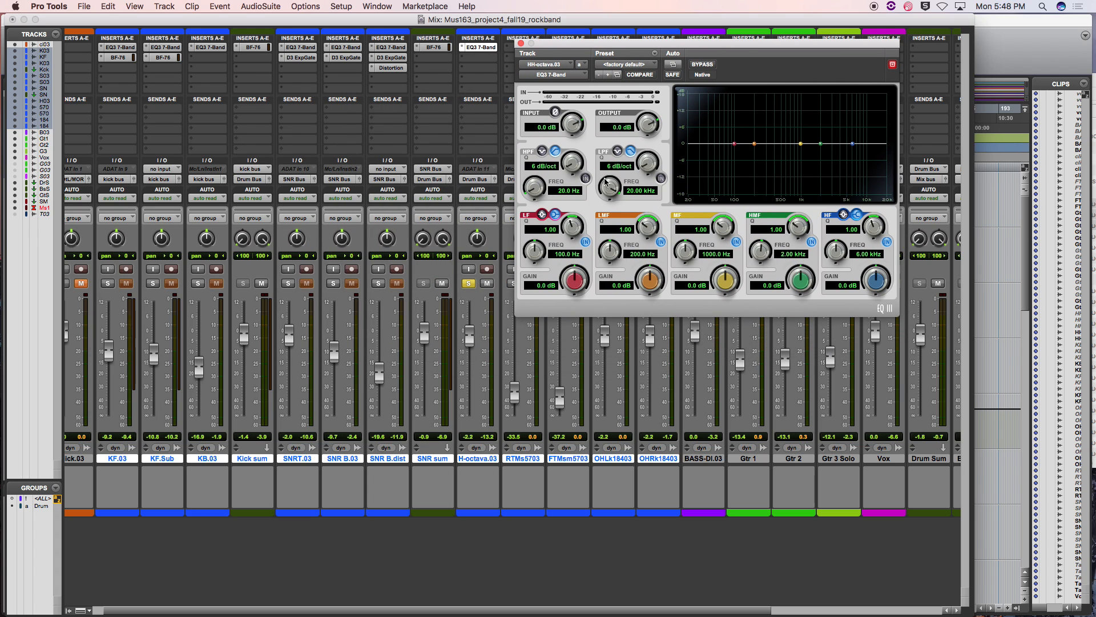
- Enable the EQ's high-pass filter with a 24 dB/oct slope and sweep its cutoff to about 426.5 Hz during playback
left_click(585, 179)
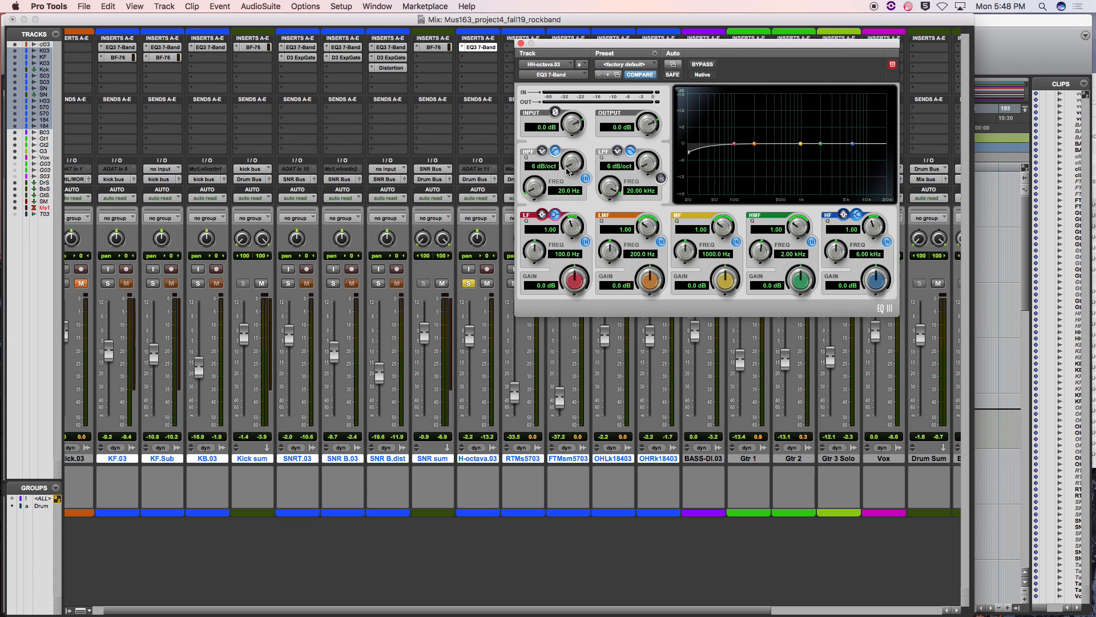
left_click_drag(570, 170, 578, 82)
mouse_move(538, 194)
left_mouse_down()
mouse_move(540, 180)
mouse_move(547, 191)
left_mouse_up()
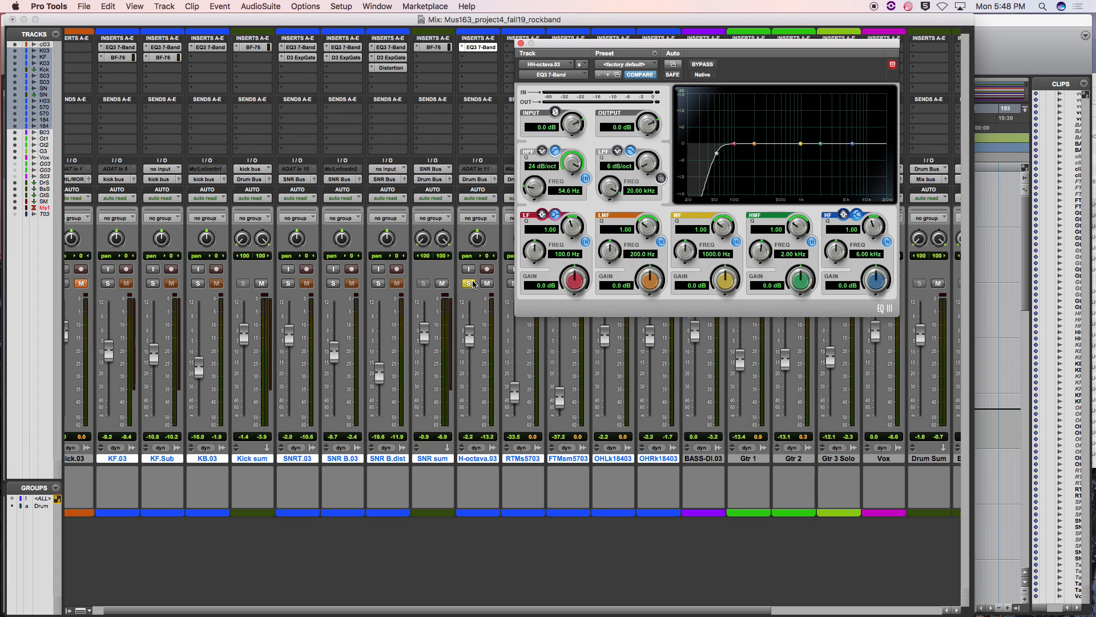
left_click_drag(717, 153, 692, 161)
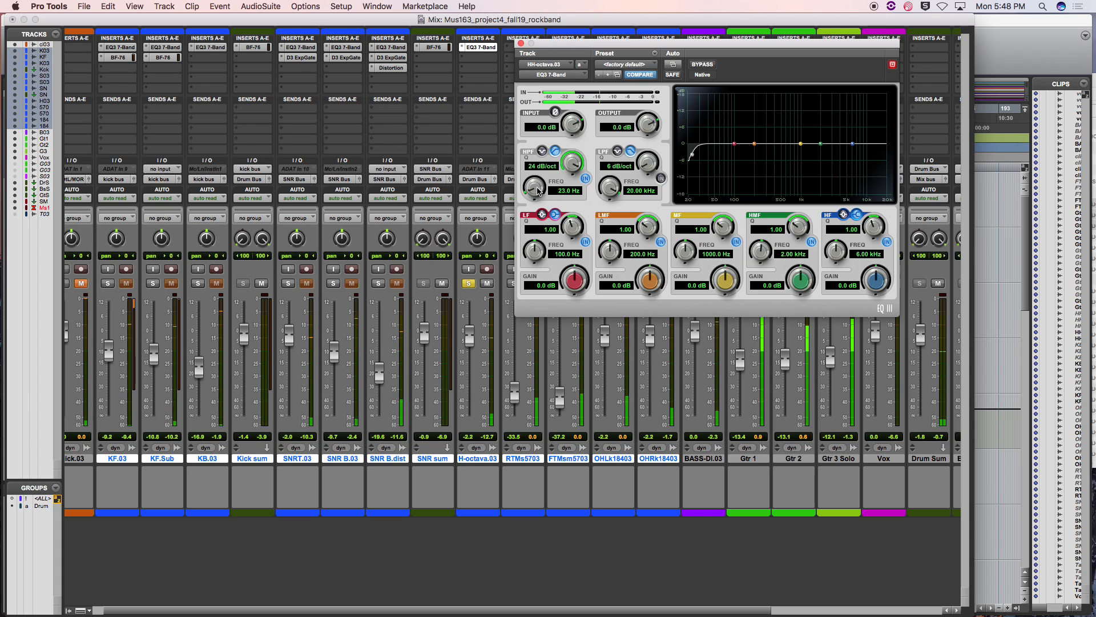
left_click_drag(537, 191, 536, 120)
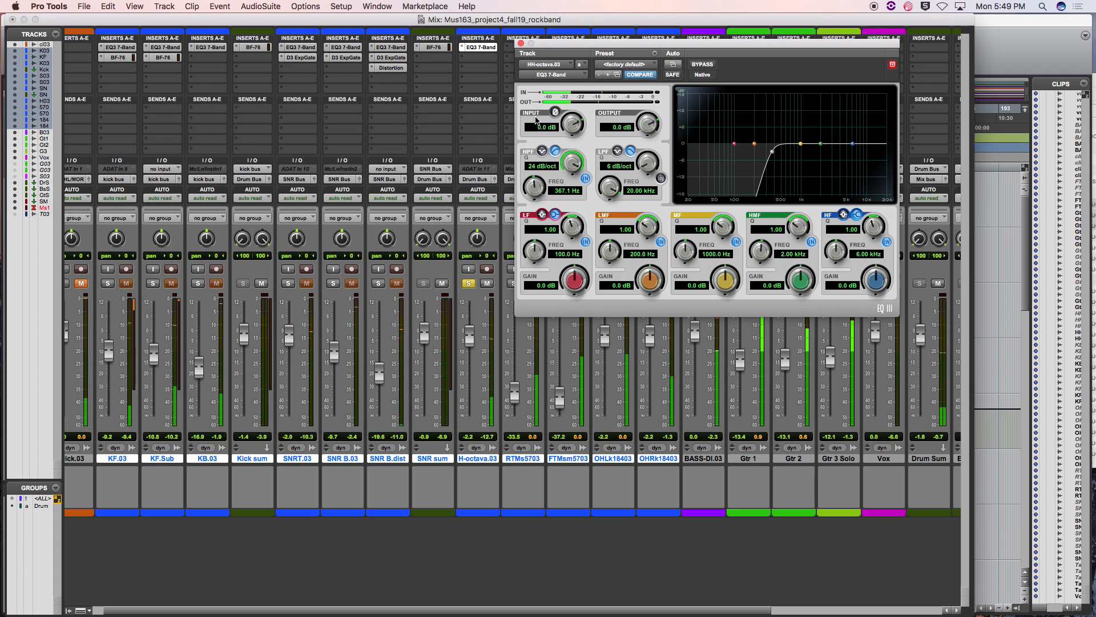
mouse_move(535, 120)
left_mouse_down()
mouse_move(532, 148)
mouse_move(532, 129)
left_mouse_up()
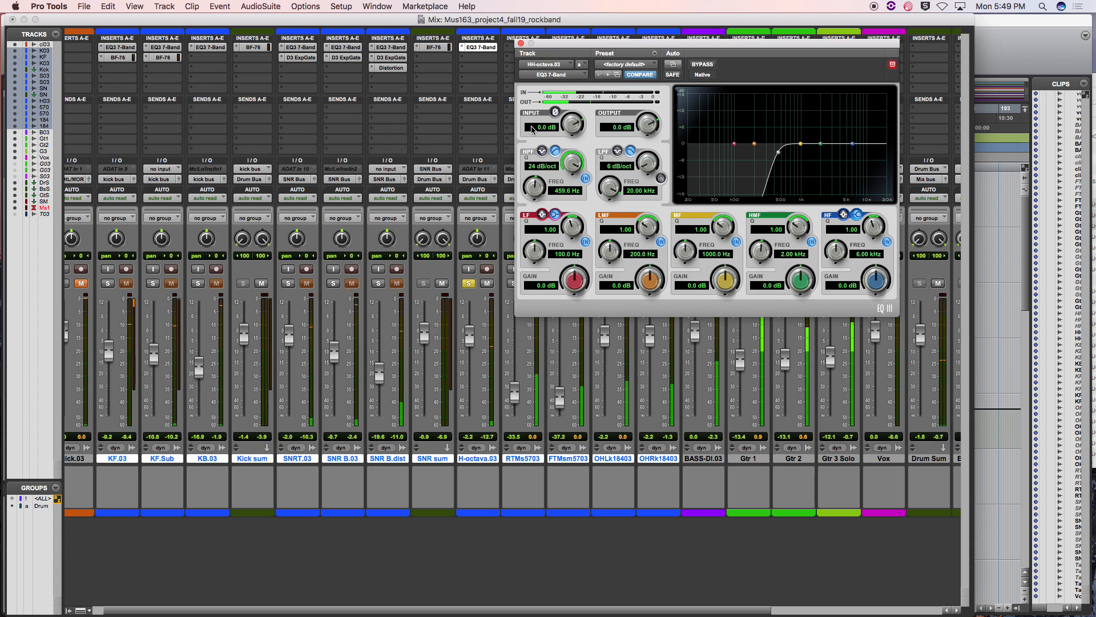
left_click_drag(531, 131, 532, 132)
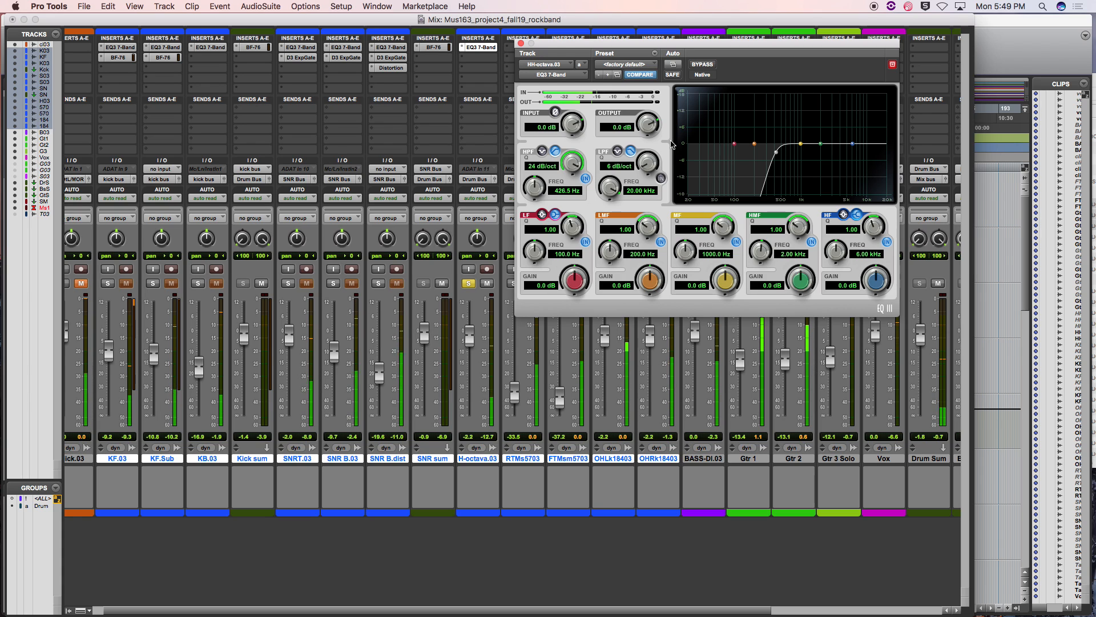
- Boost the EQ's HMF band by about 3.6 dB with a Q of 5.13, and sweep it to about 9.79 kHz
left_click_drag(821, 144, 822, 136)
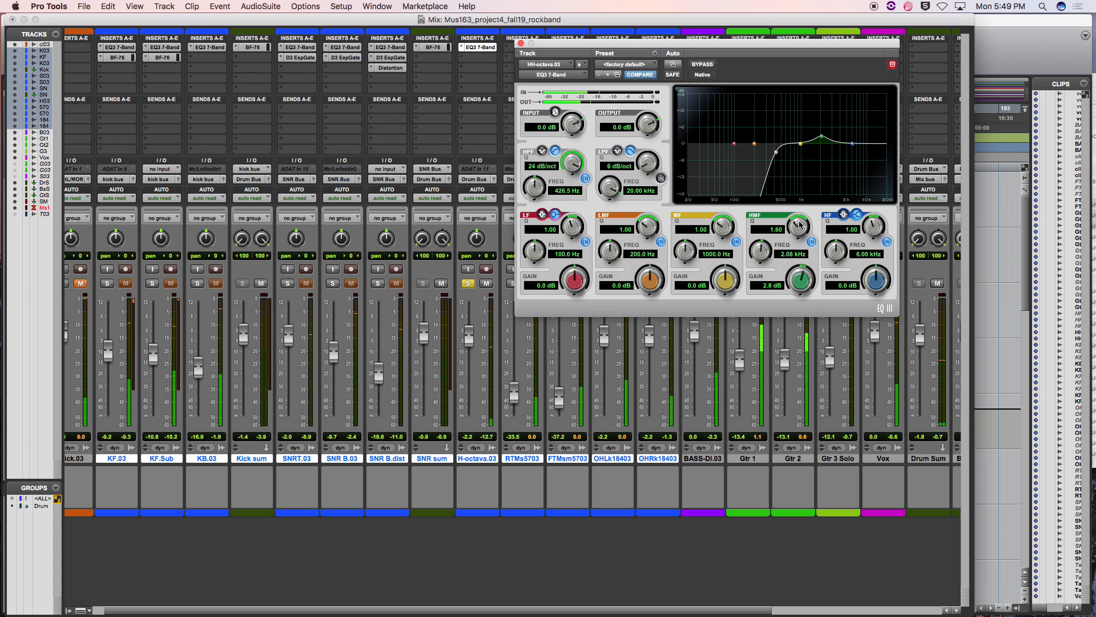
left_click_drag(799, 230, 808, 202)
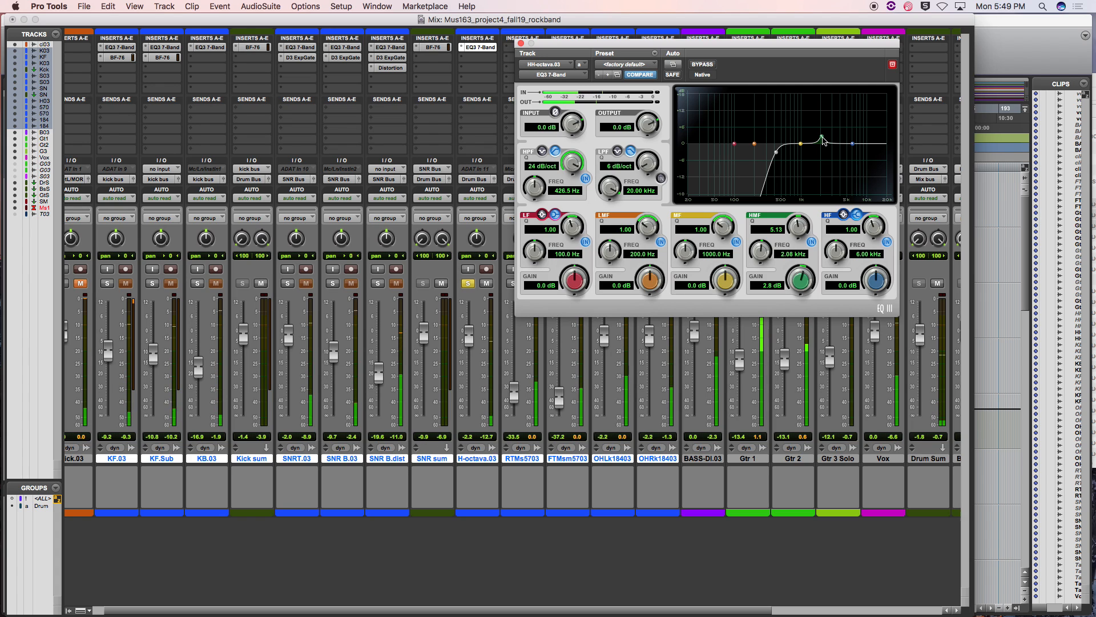
left_click_drag(823, 138, 859, 121)
mouse_move(862, 121)
left_mouse_down()
mouse_move(833, 121)
mouse_move(866, 124)
mouse_move(833, 134)
mouse_move(880, 142)
mouse_move(866, 135)
left_mouse_up()
- Boost the MF band by about 3.4 dB at 3.03 kHz with Q 3.85, and fine-tune the HMF band to 9.98 kHz and 3.4 dB
left_click_drag(802, 144, 834, 137)
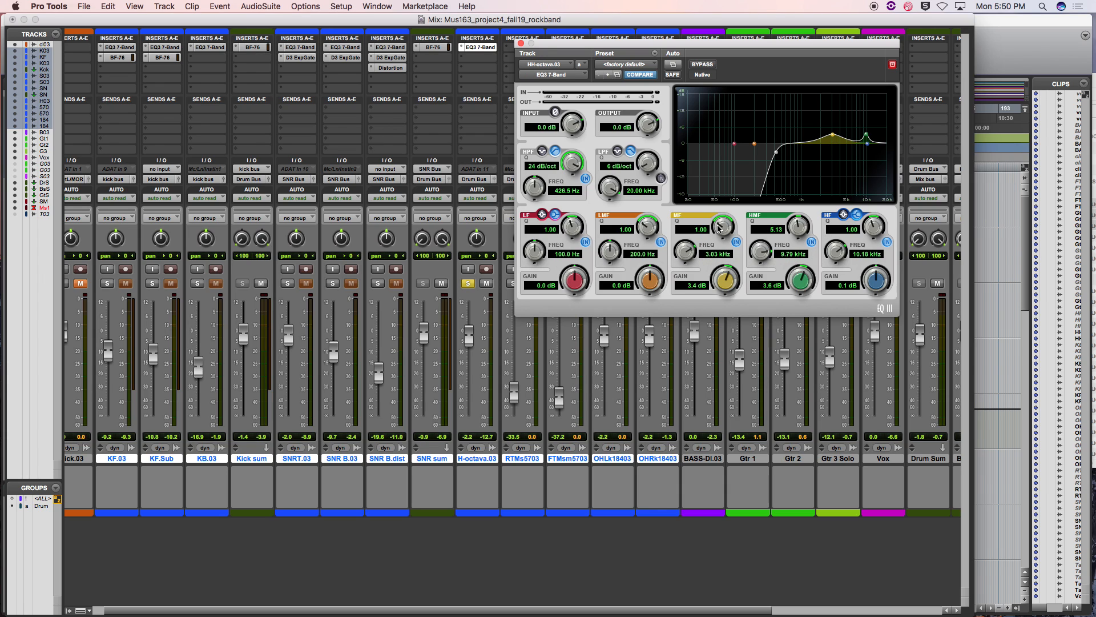
left_click_drag(719, 228, 723, 204)
mouse_move(867, 138)
left_mouse_down()
mouse_move(848, 136)
mouse_move(867, 136)
left_mouse_up()
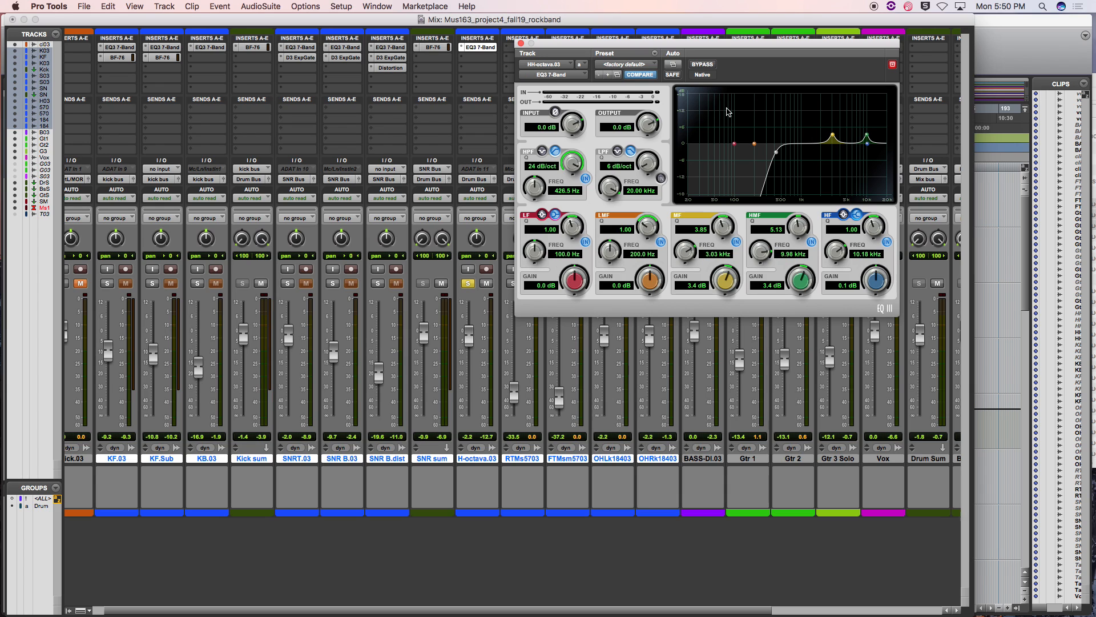
- Compare the hi-hat with the EQ bypassed and active during playback, leave the EQ active and close its window
left_click(700, 64)
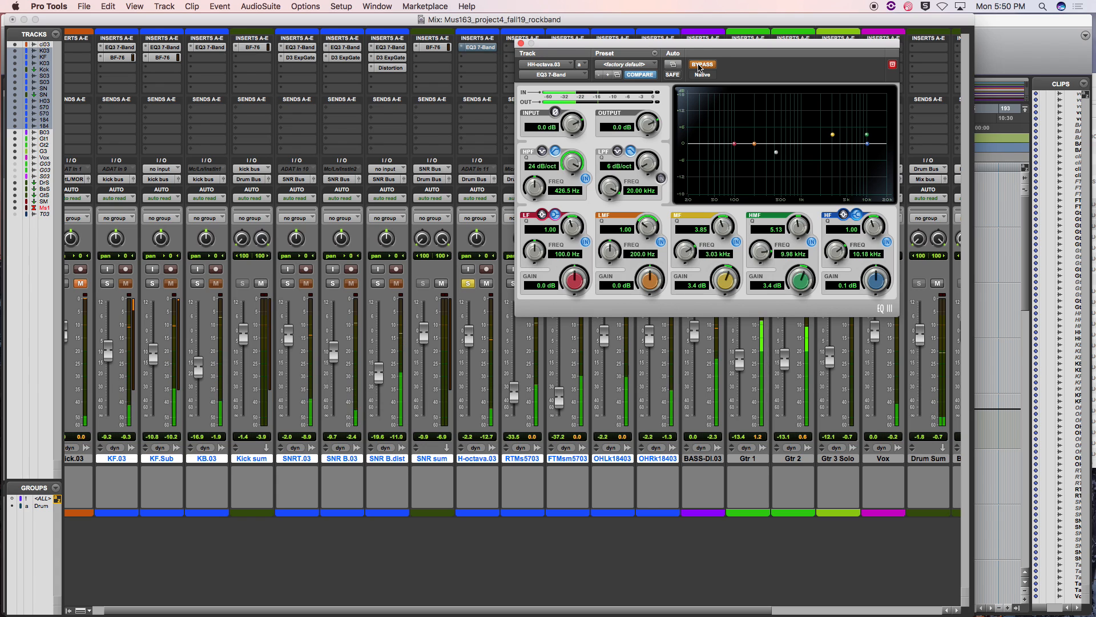
left_click(701, 65)
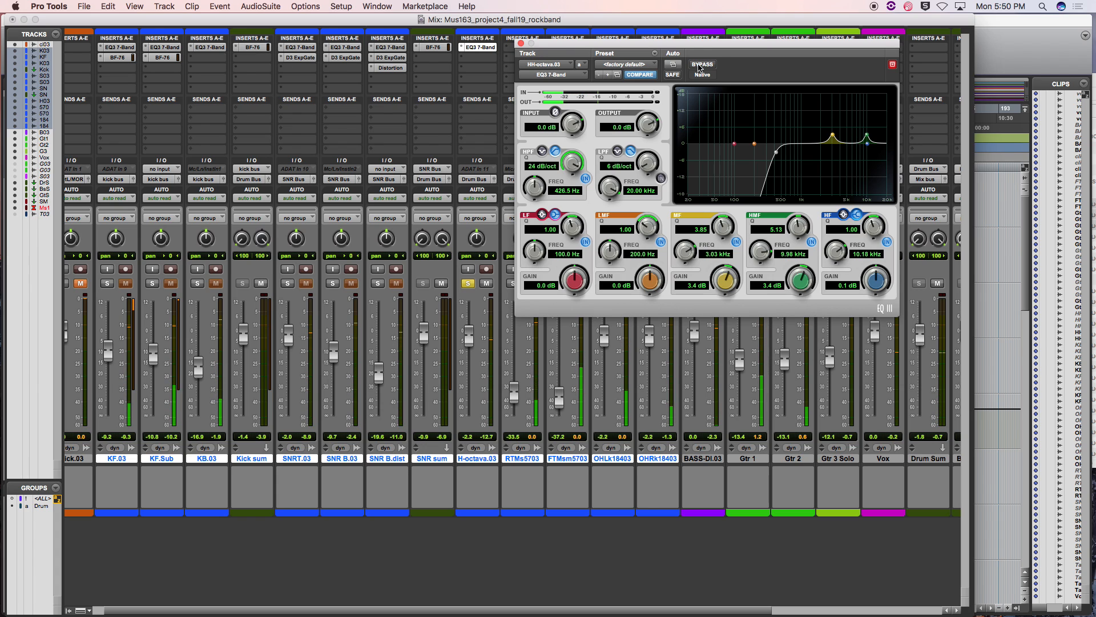
left_click(699, 65)
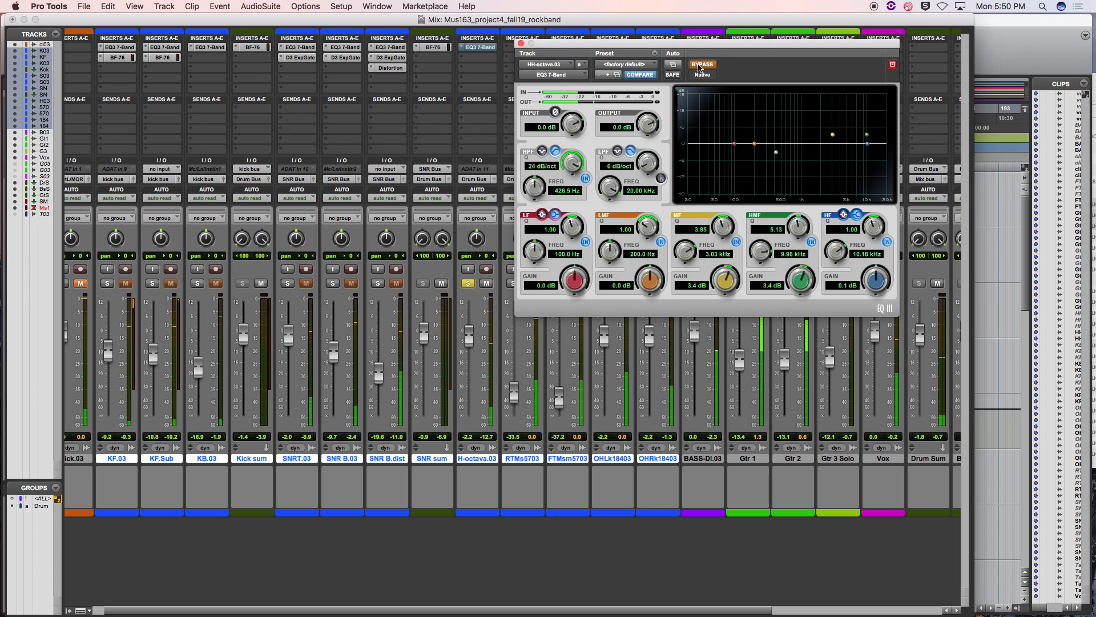
left_click(699, 66)
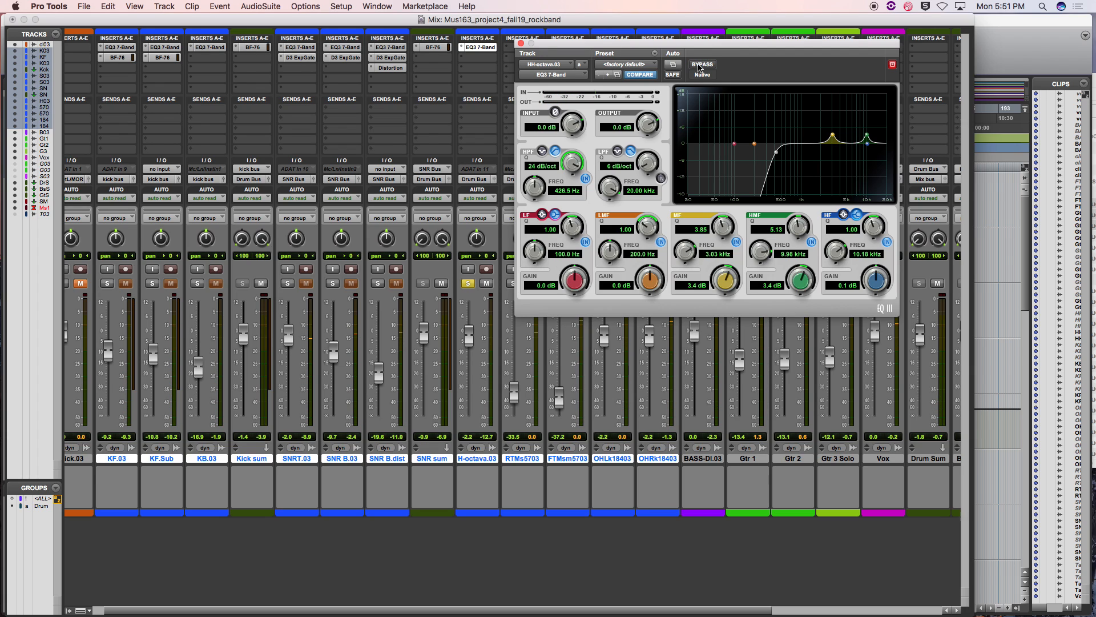
left_click(521, 44)
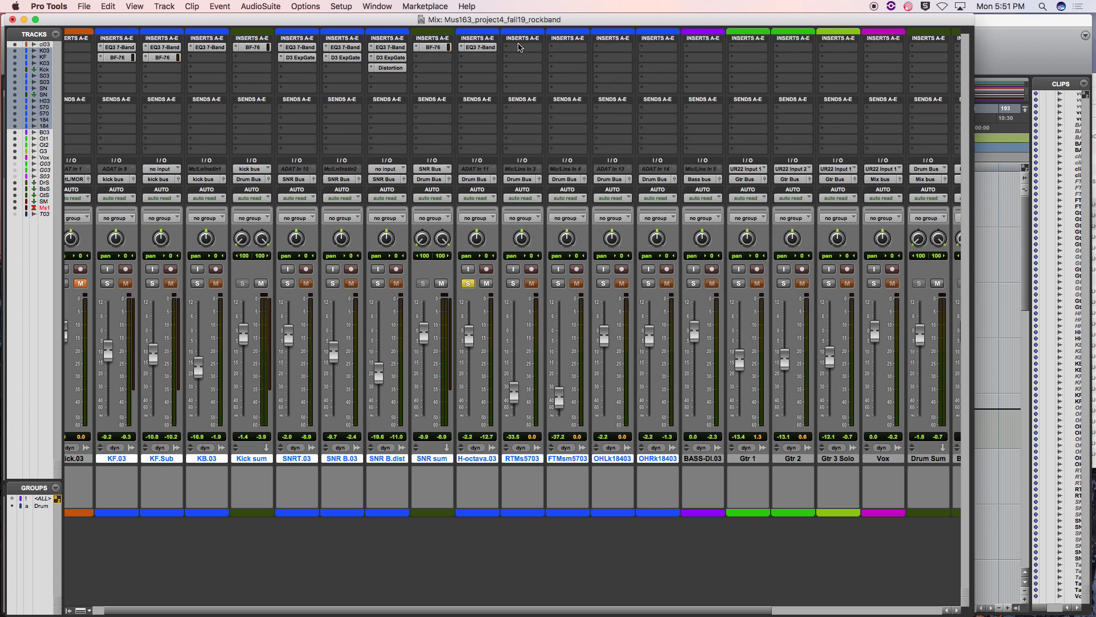
- Insert a BF-76 (mono) compressor below the EQ on H-octava.03, adjust its level and attack settings, and close its window
left_click(484, 58)
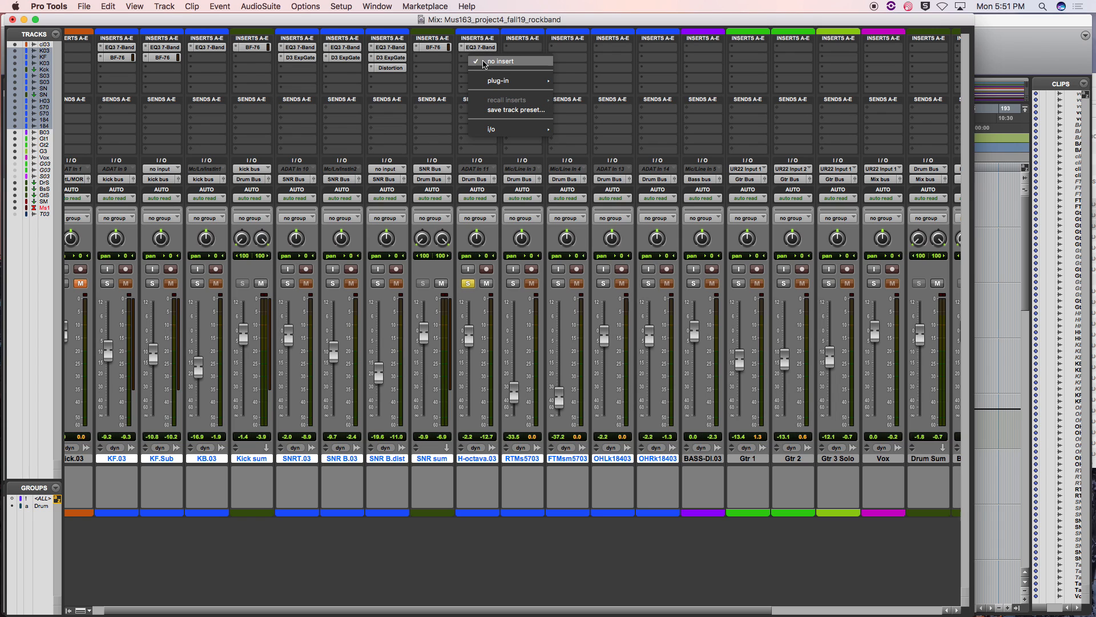
mouse_move(506, 80)
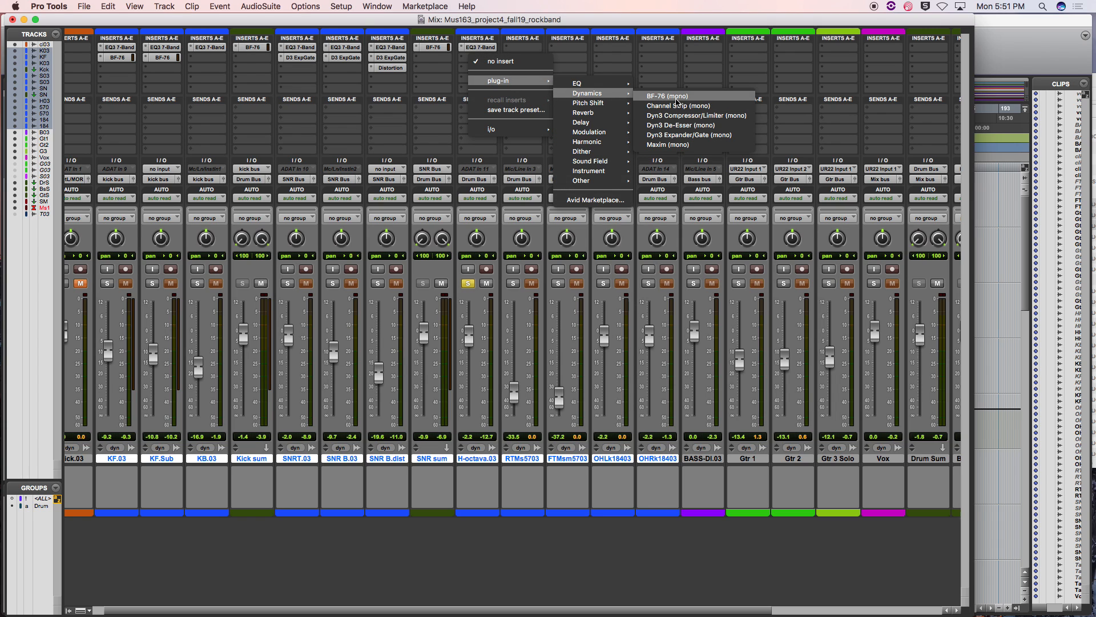
left_click(677, 96)
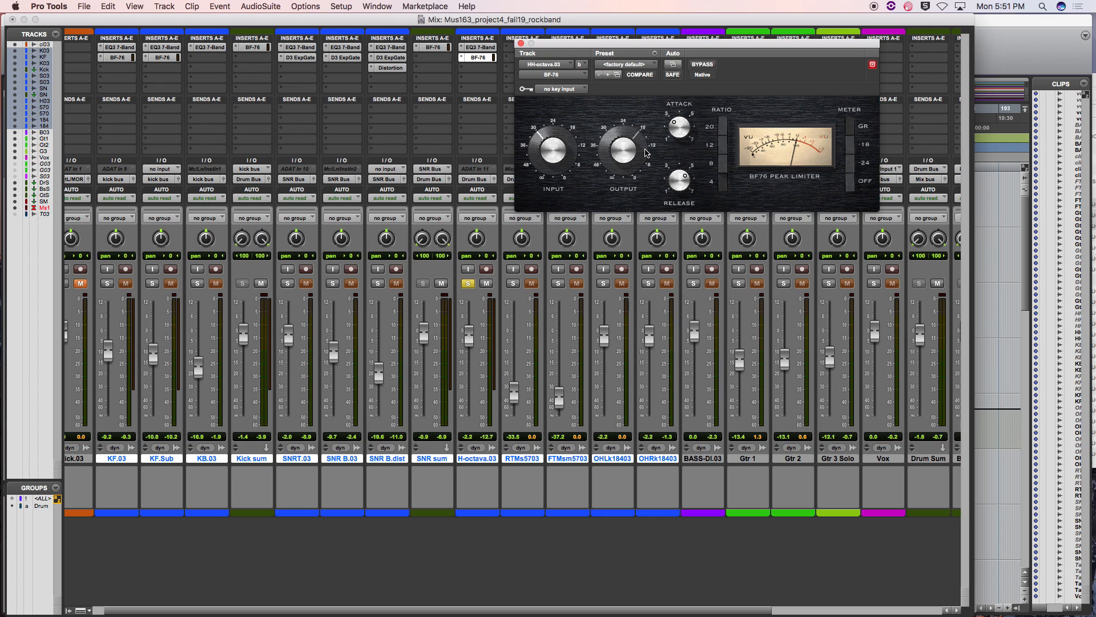
mouse_move(549, 150)
left_mouse_down()
mouse_move(553, 135)
mouse_move(549, 158)
left_mouse_up()
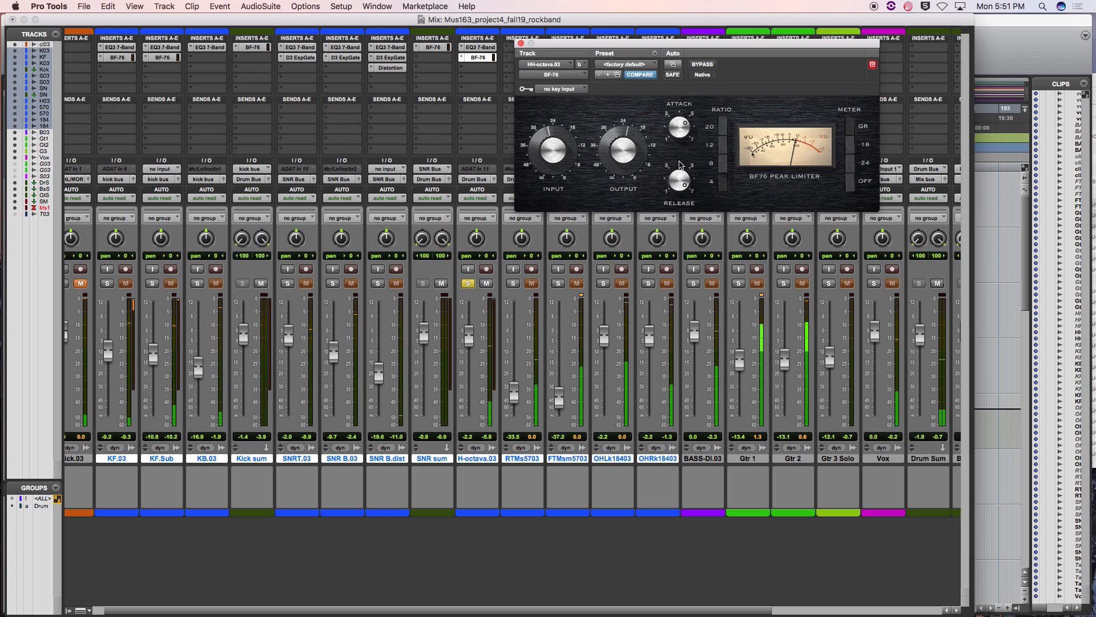
left_click(521, 43)
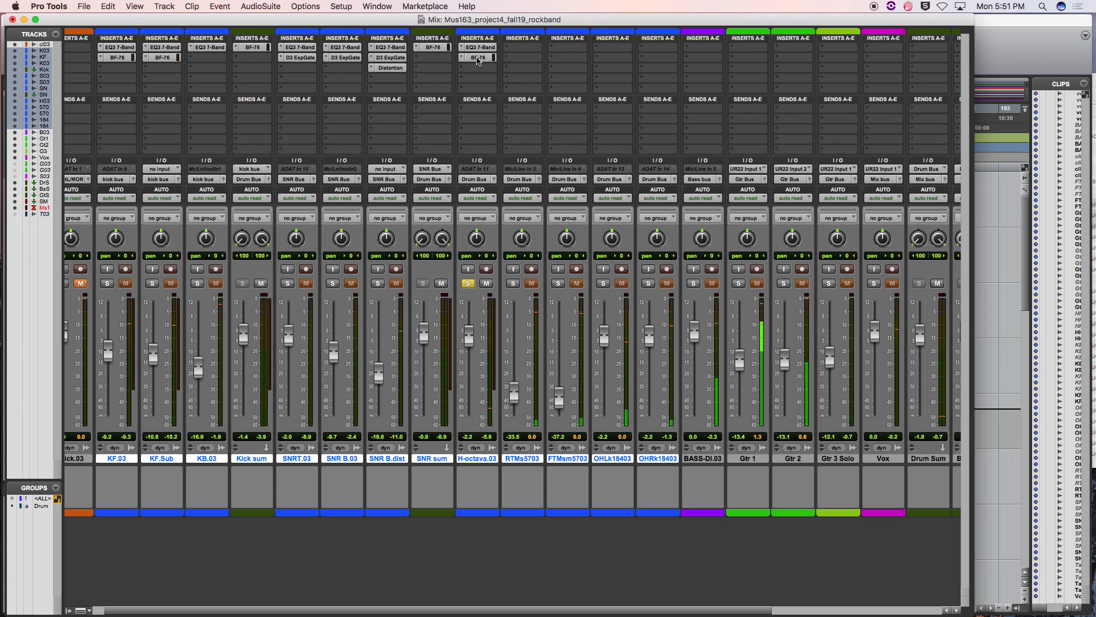
- Compare the soloed hi-hat with its BF-76 compressor bypassed and active during playback, leave it active and stop playback
key("super+equal")
key("space")
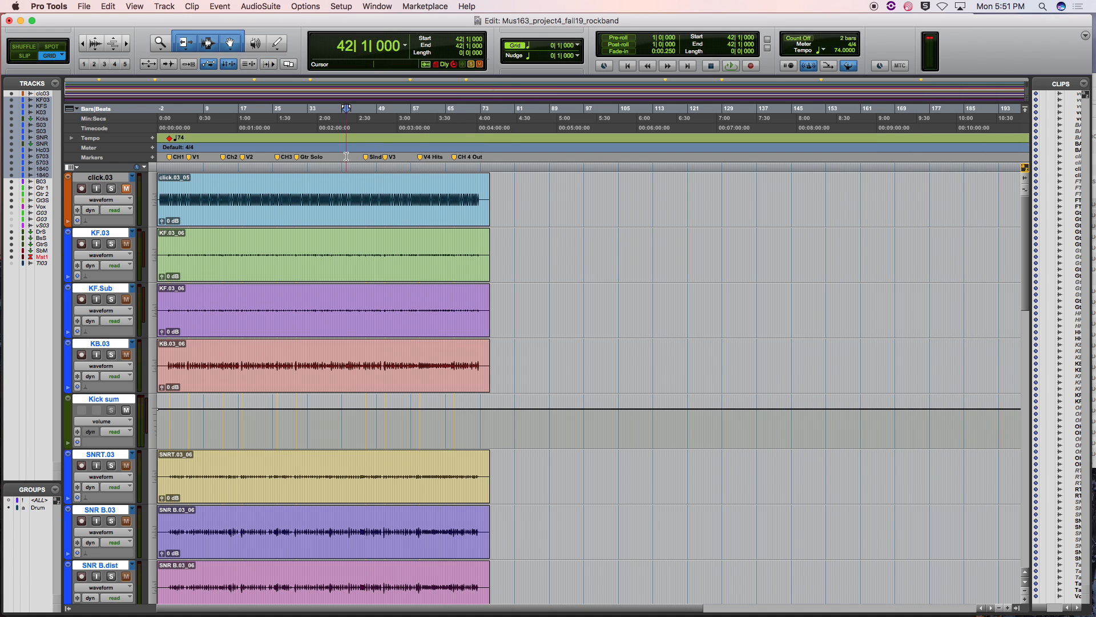
key("space")
key("super+equal")
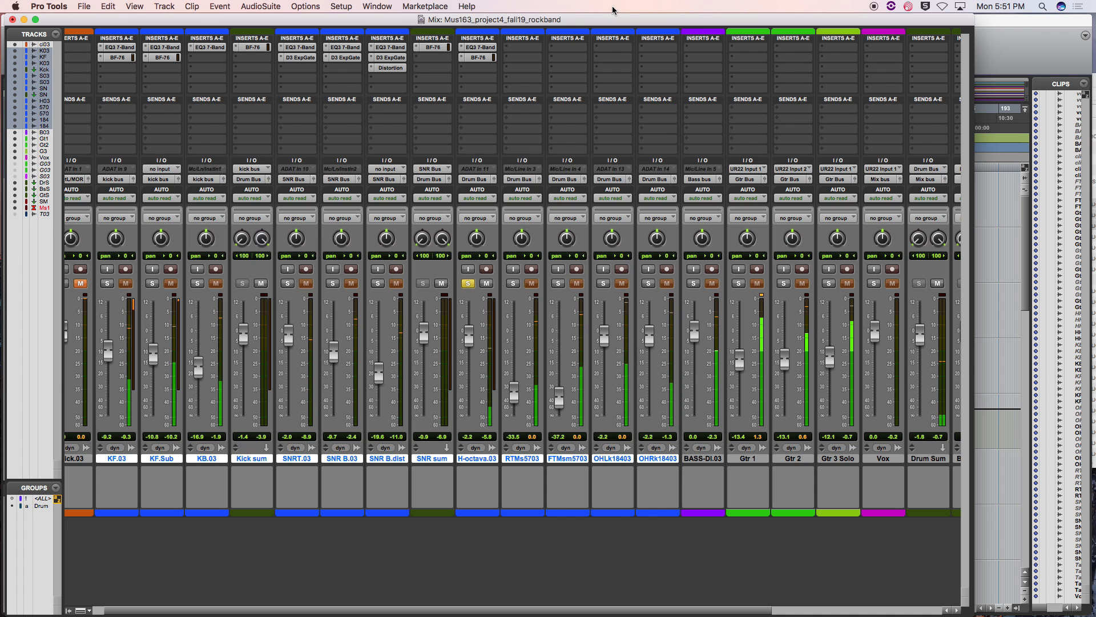
left_click(474, 58)
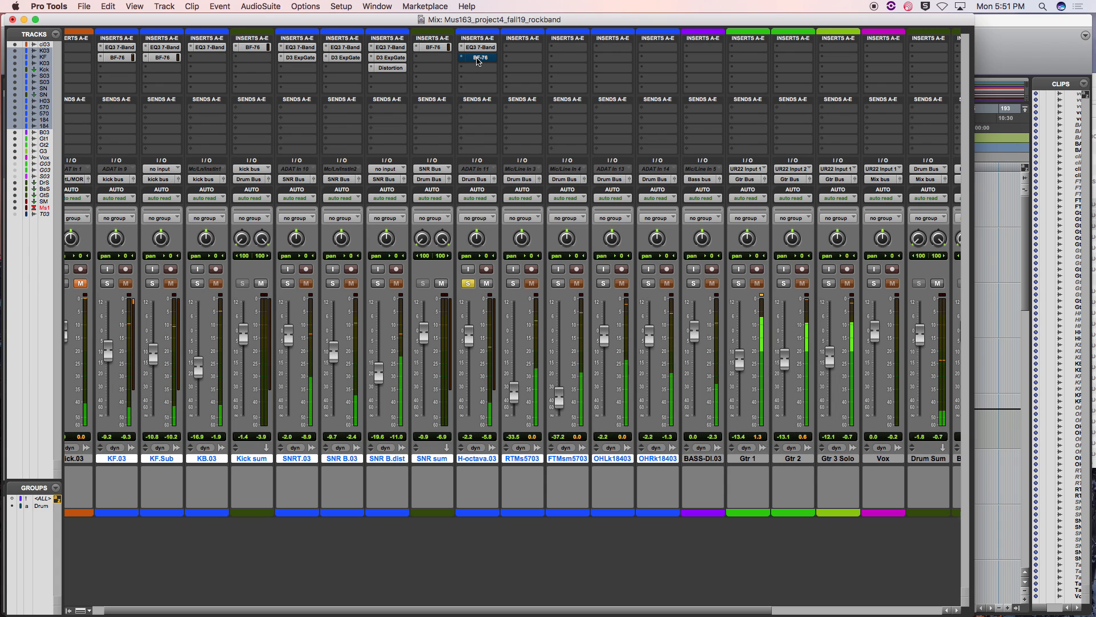
left_click(477, 60, "super")
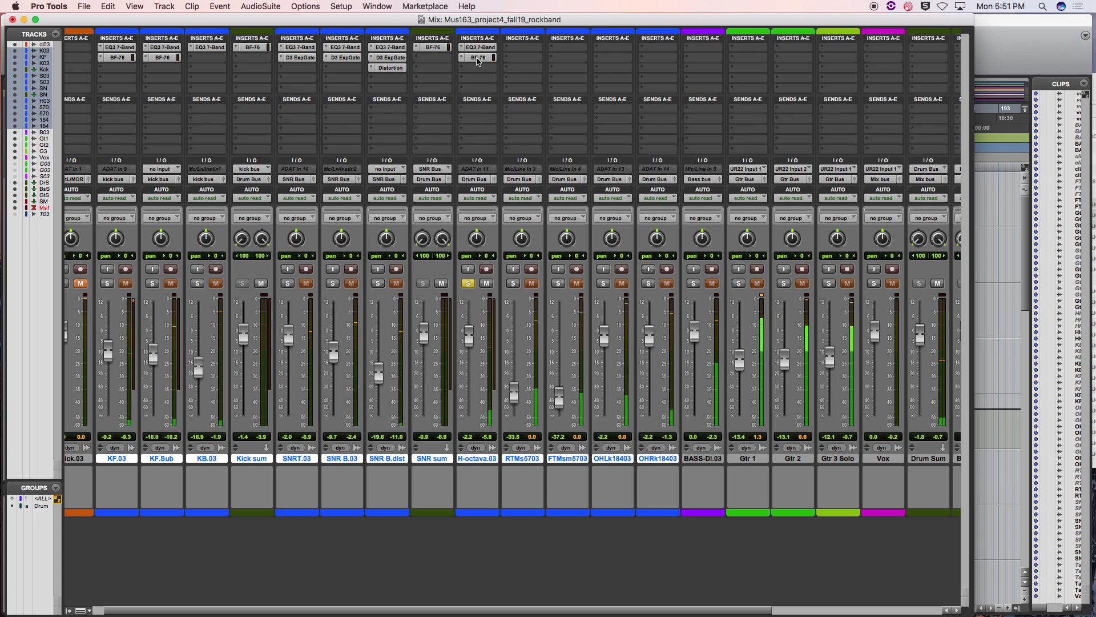
left_click(478, 61, "super")
left_click(480, 63, "super")
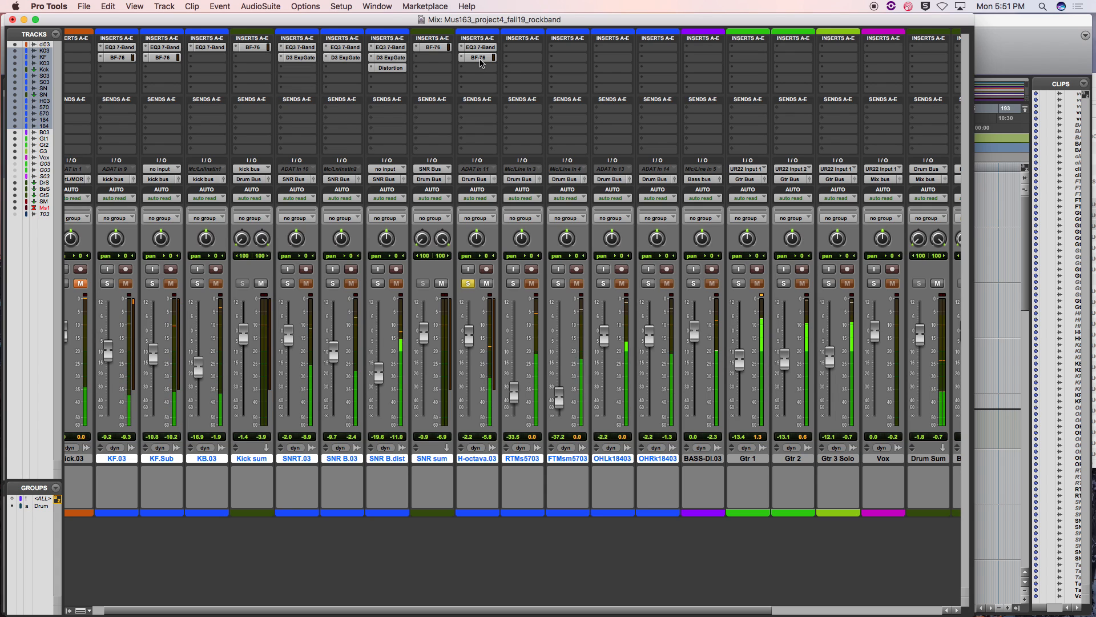
left_click(479, 59)
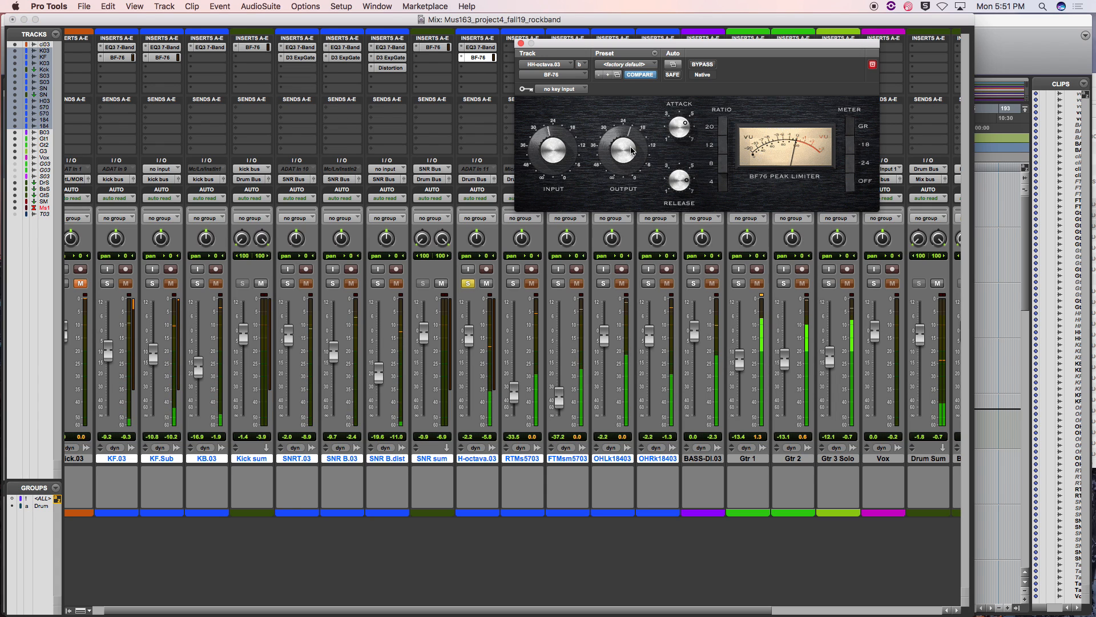
left_click(519, 42)
left_click(479, 60, "super")
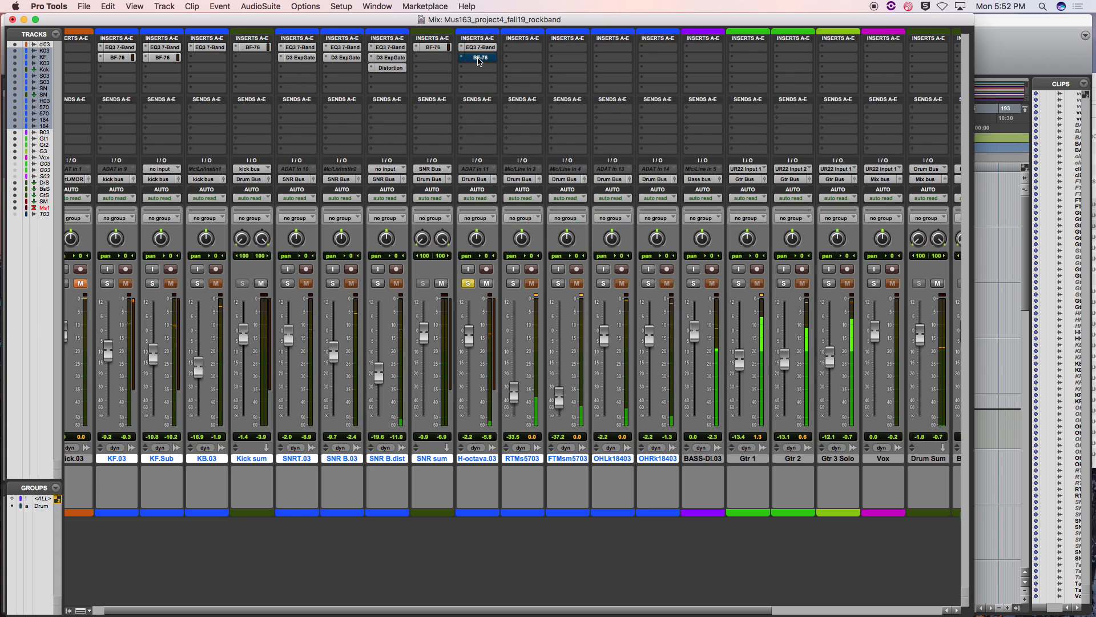
left_click(479, 59, "super")
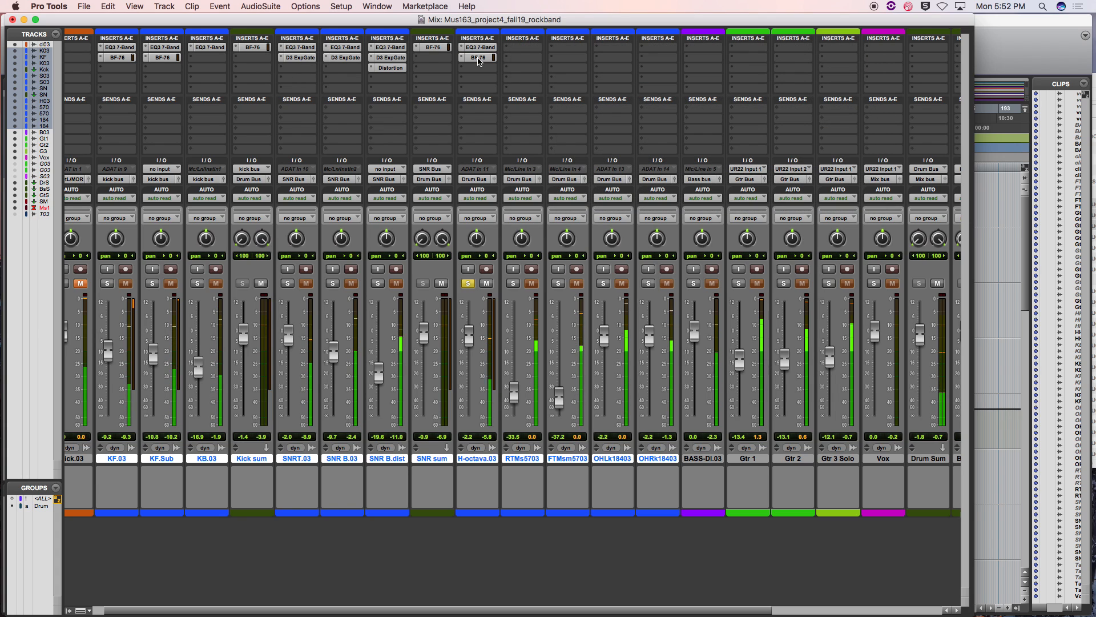
key("space")
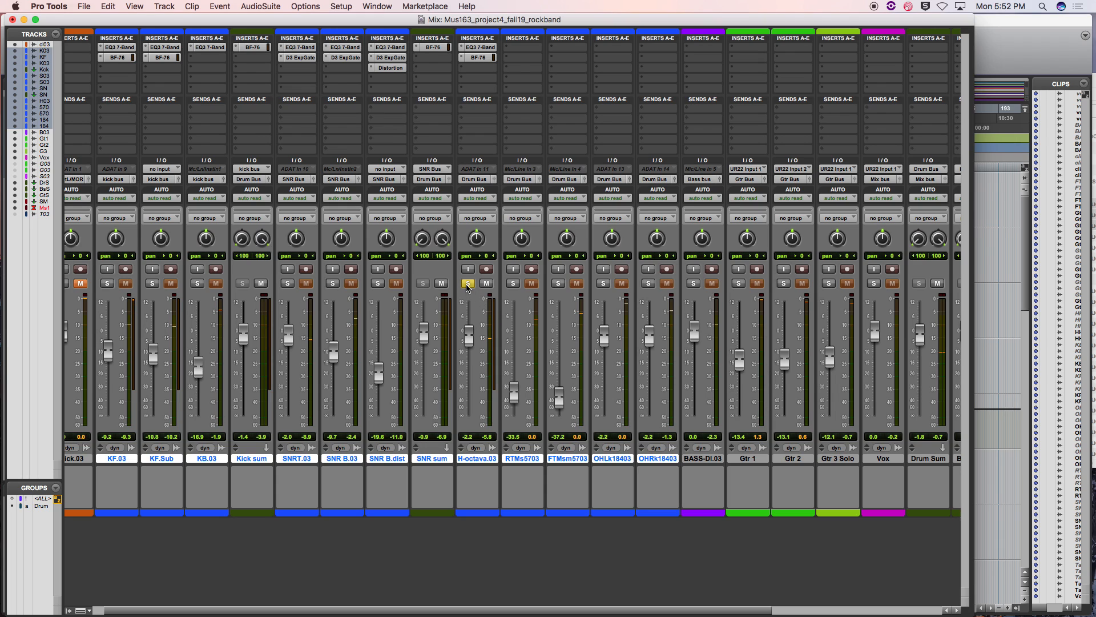
- Lower the H-octava.03 fader to -8.9 dB and move the solo from it to the RTMs5703 tom track
left_click_drag(468, 337, 468, 351)
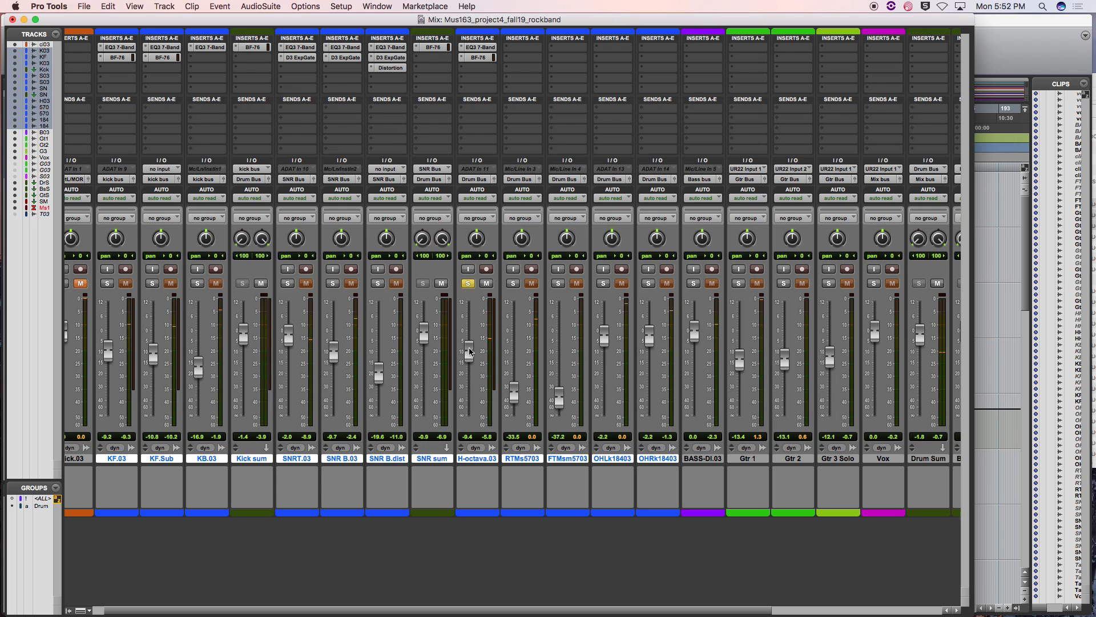
left_click(468, 283)
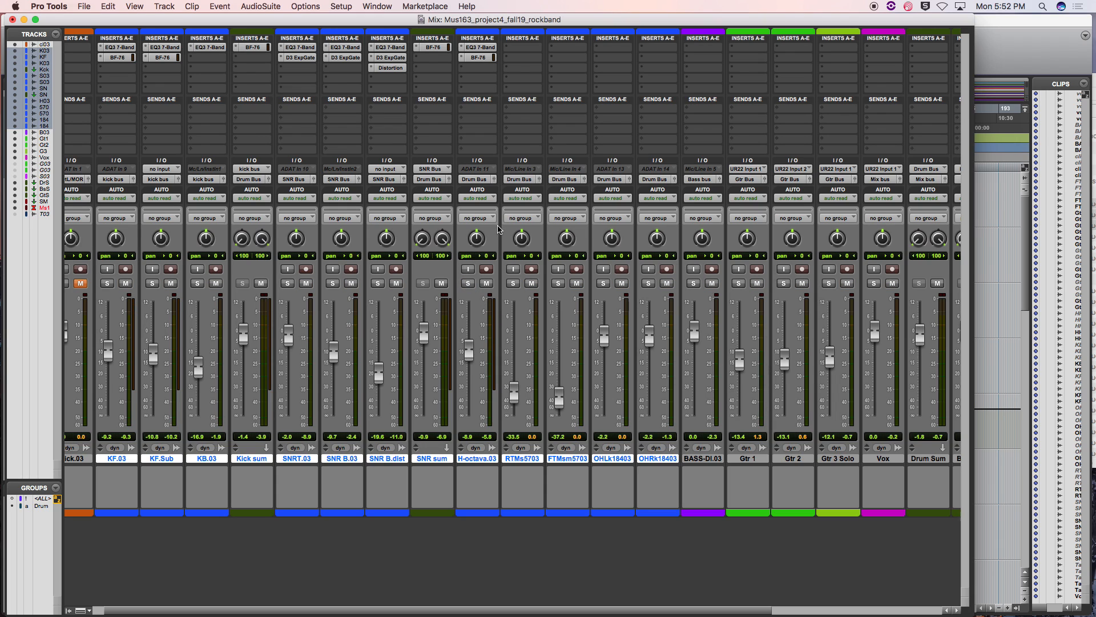
left_click(513, 283)
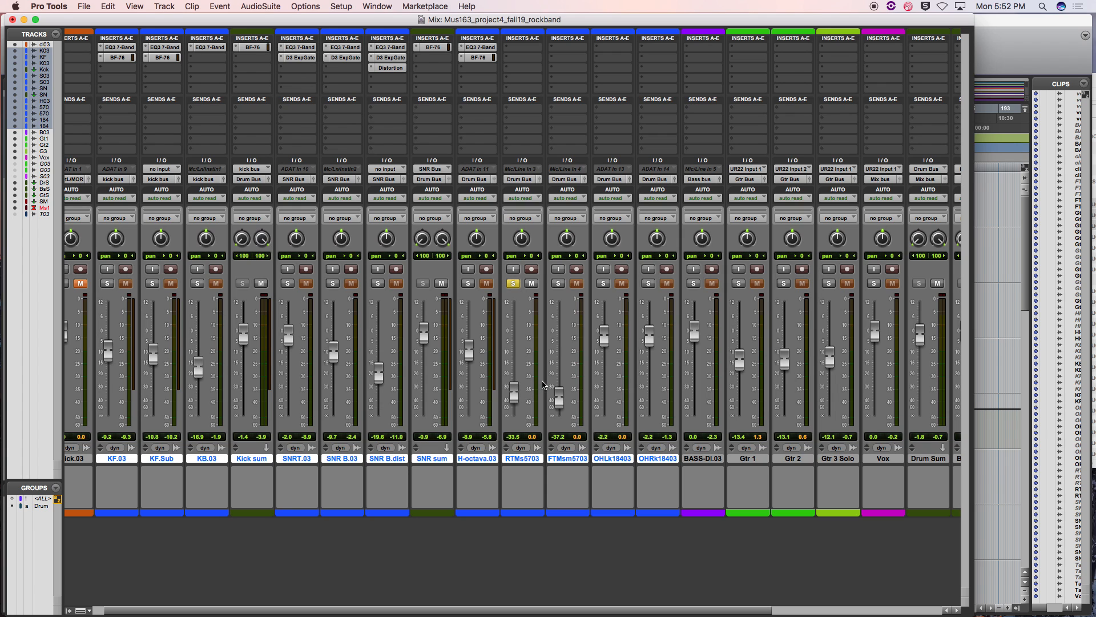
- Examine the RTM-sm57.03 waveform in the Edit window, selecting the quiet passage from 38|4|000 to 45|4|000
key("super+equal")
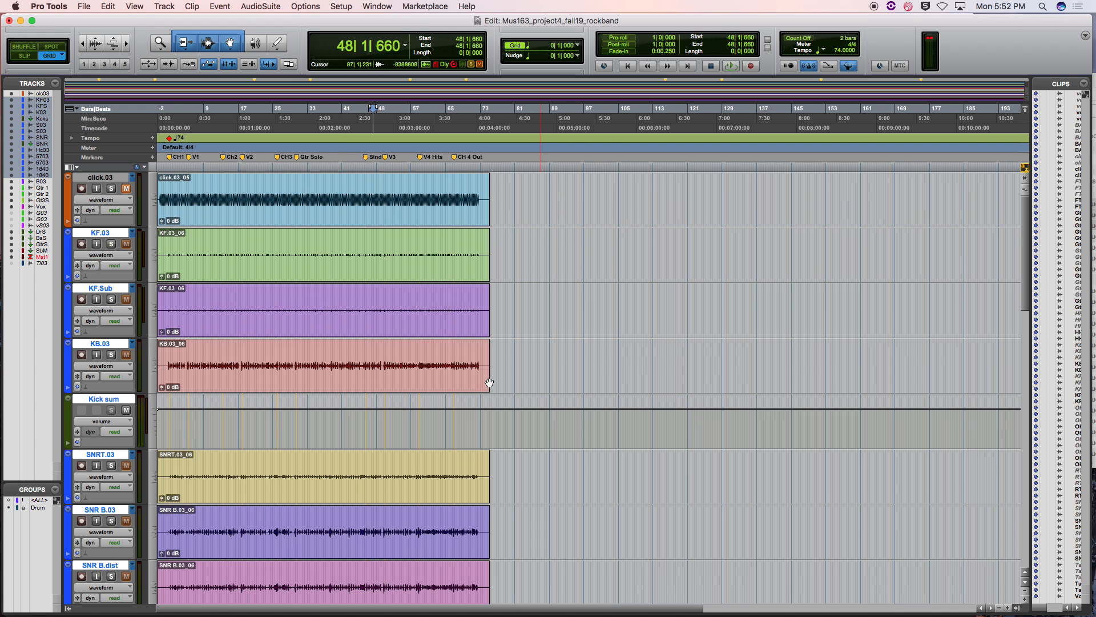
left_click(127, 44)
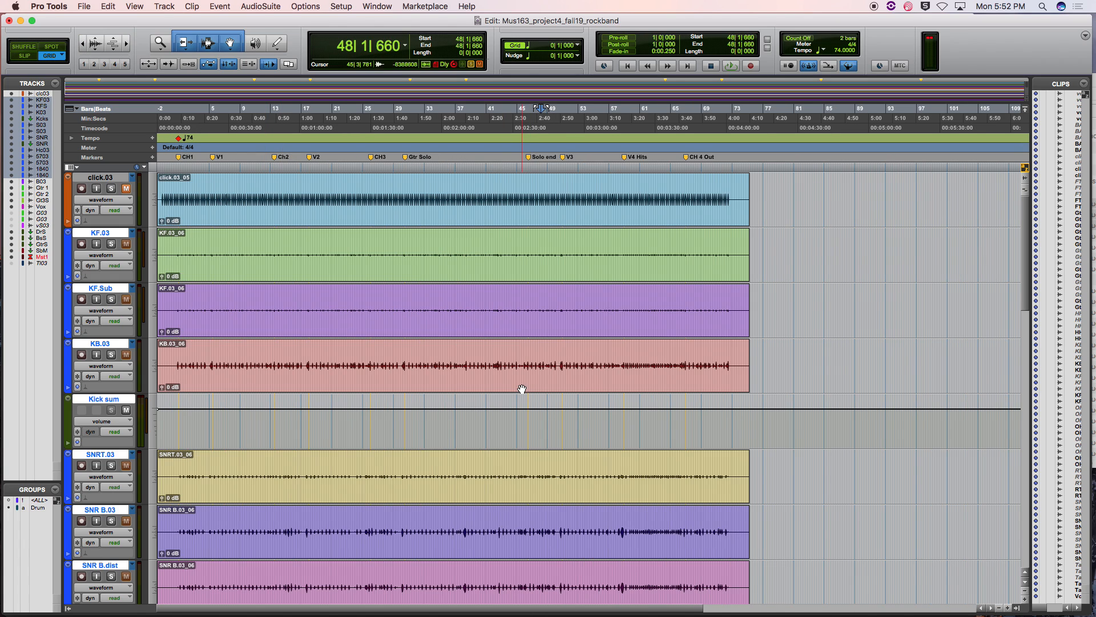
scroll(521, 387, "down", 2)
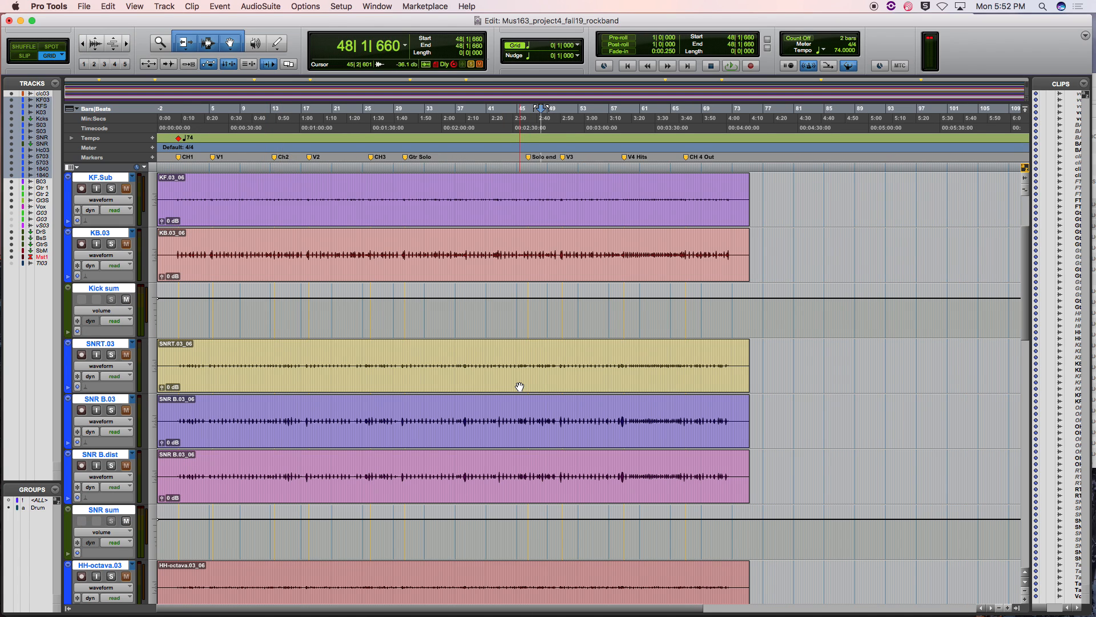
left_click(83, 43)
left_click(128, 43)
scroll(240, 434, "down", 3)
scroll(251, 424, "down", 3)
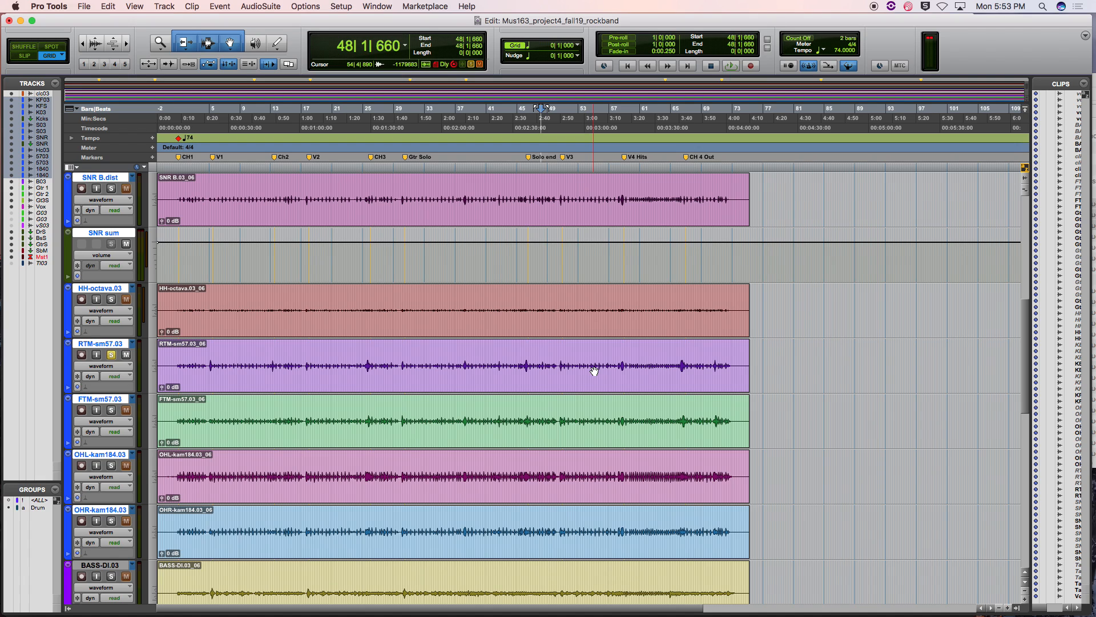
left_click_drag(522, 365, 468, 375)
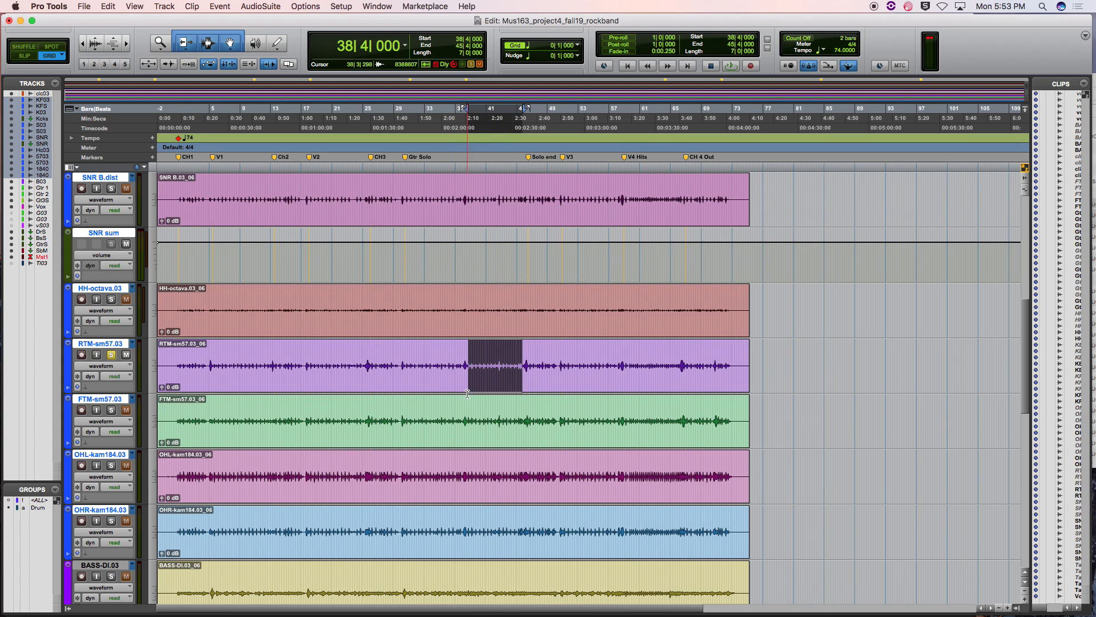
scroll(231, 304, "right", 1)
left_click(128, 45)
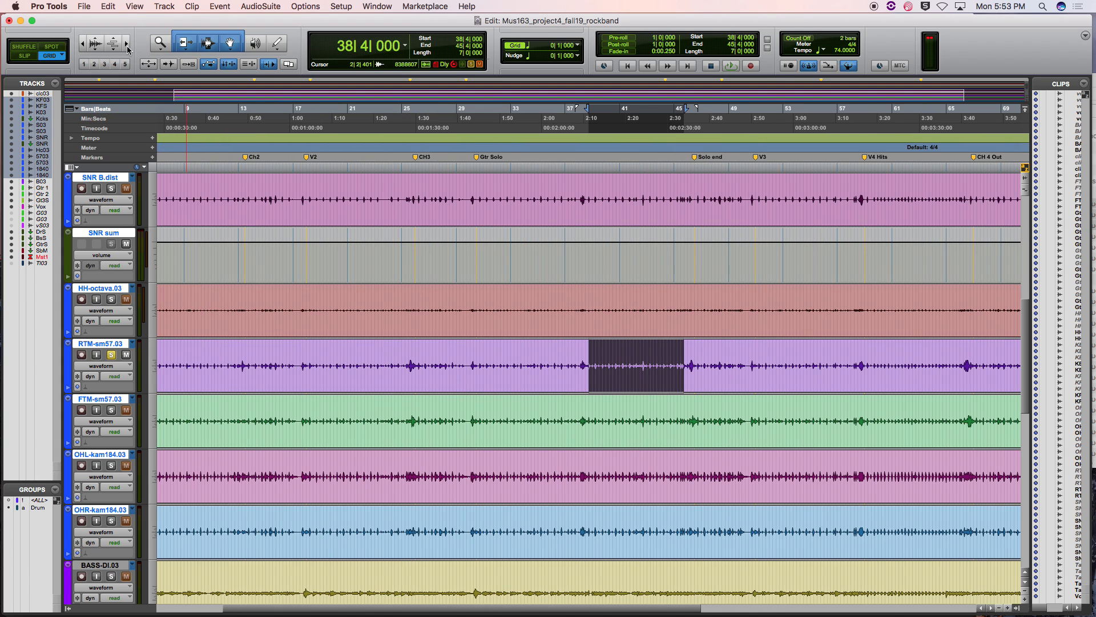
- Play the soloed RTM-sm57.03 tom fill near the CH3 marker and stop playback
left_click(411, 358)
key("space")
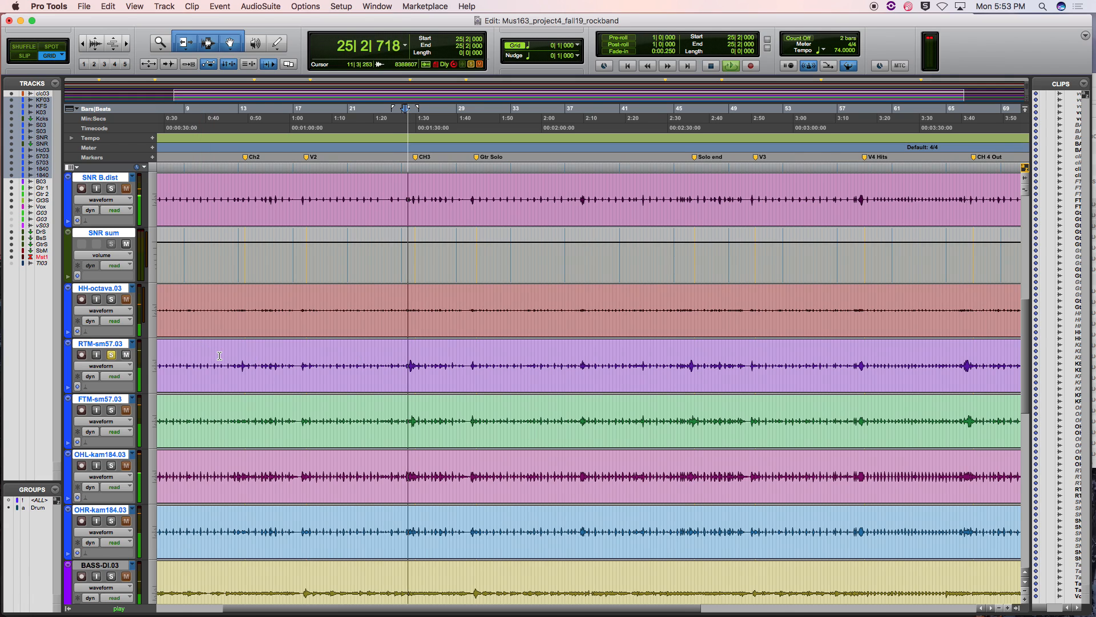
key("space")
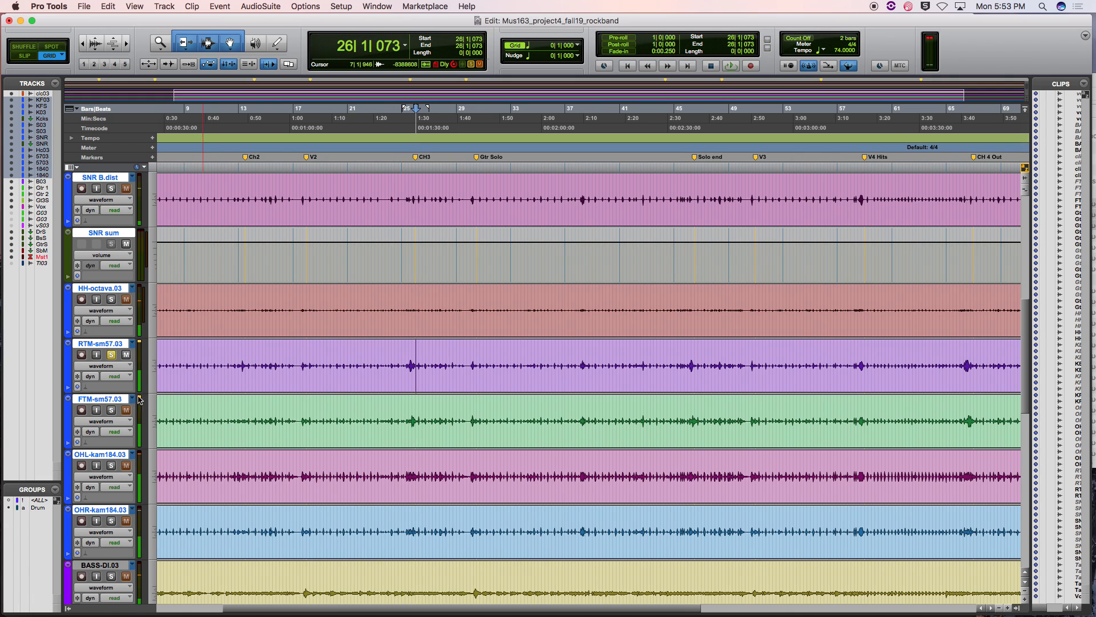
- Solo FTM-sm57.03 in place of RTM-sm57.03 and play its tom fill near the CH3 marker
left_click(111, 410)
left_click(411, 410)
key("space")
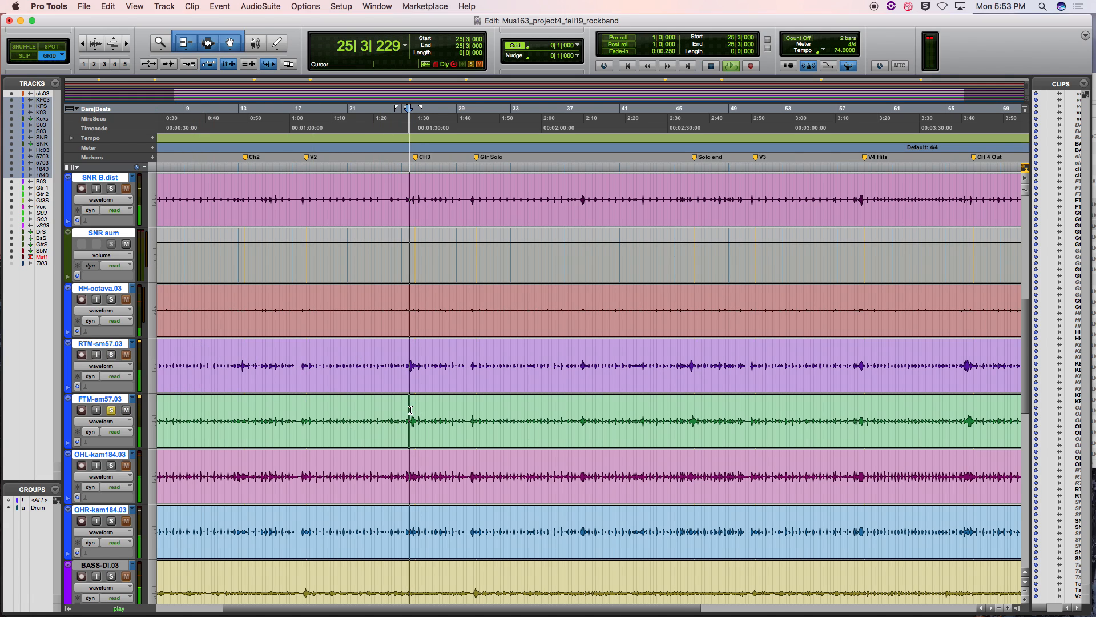
key("space")
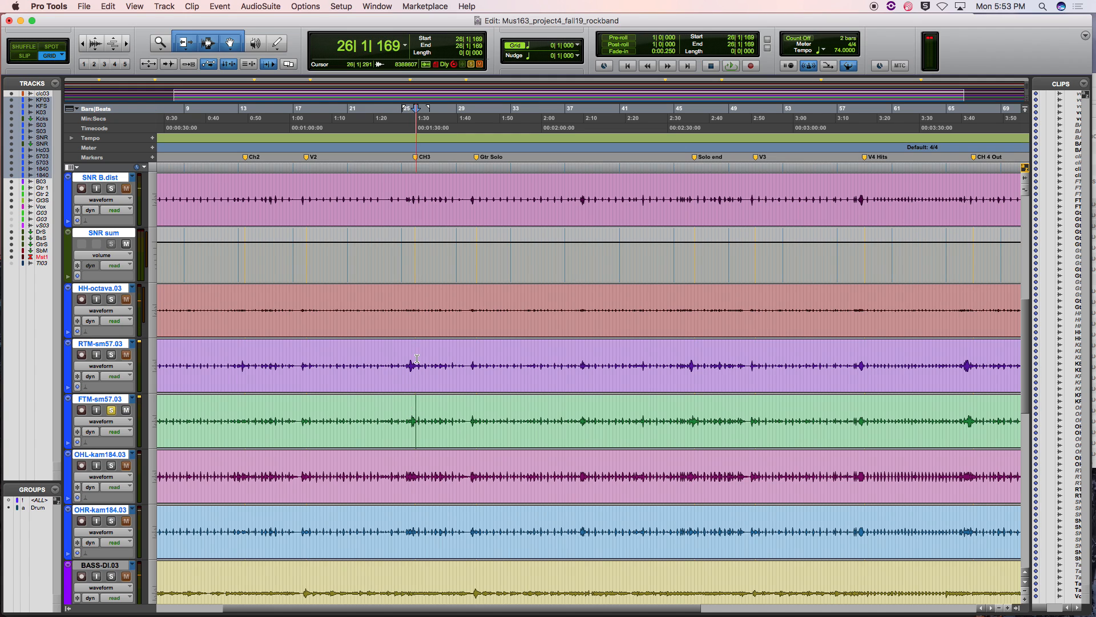
- Examine the EQ and Dynamics plug-ins offered for the first insert of RTMs5703 in the Mix window, leaving the insert empty
left_click(406, 358)
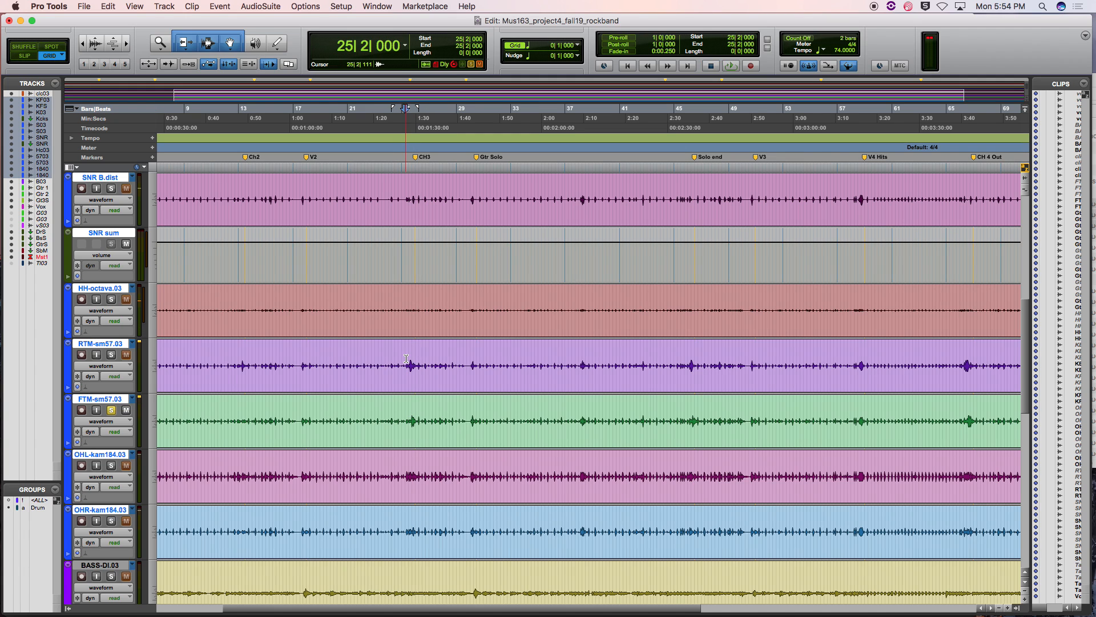
key("super+equal")
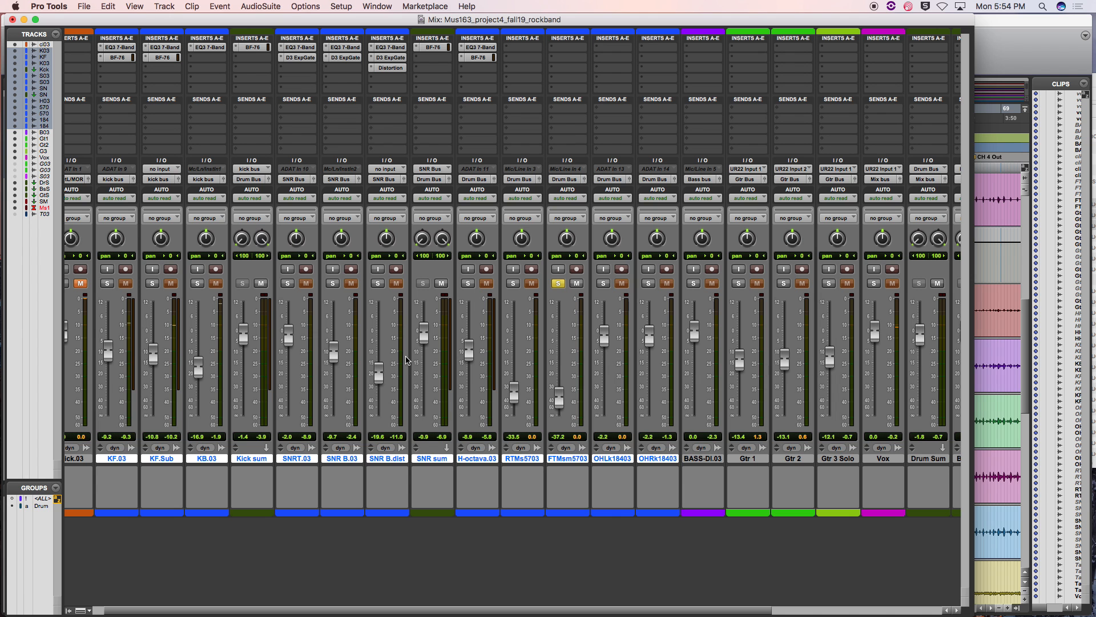
left_click(526, 48)
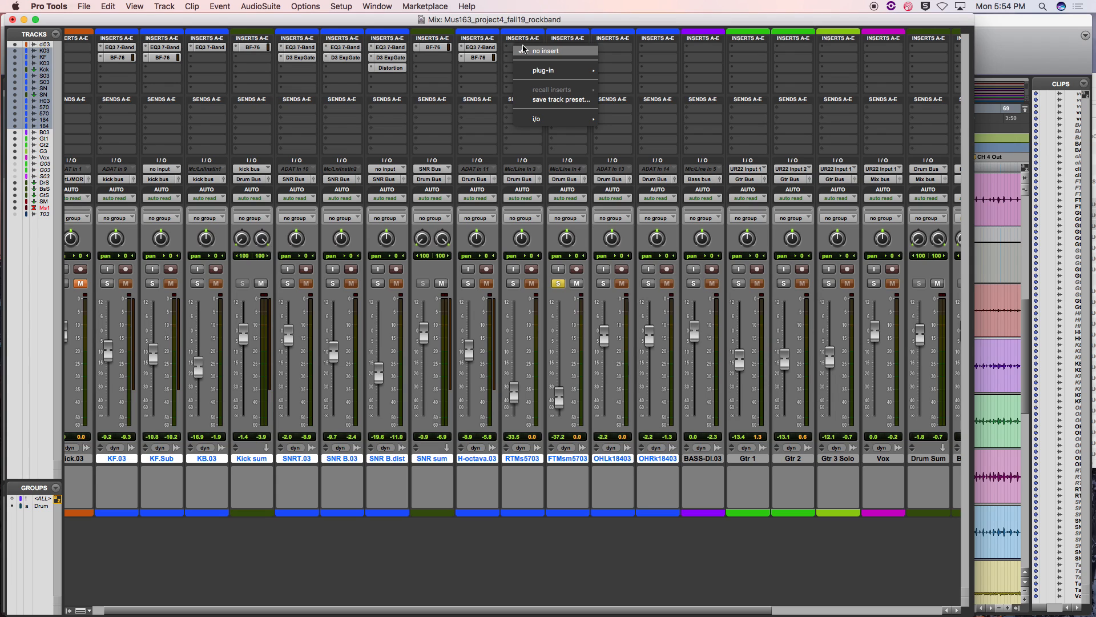
mouse_move(531, 72)
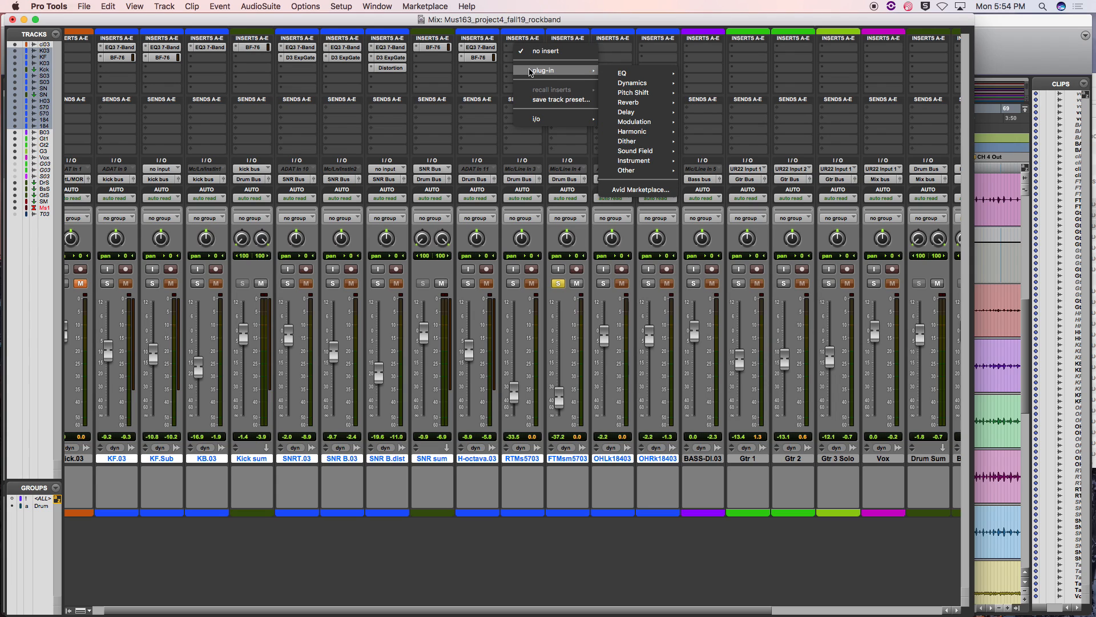
mouse_move(649, 85)
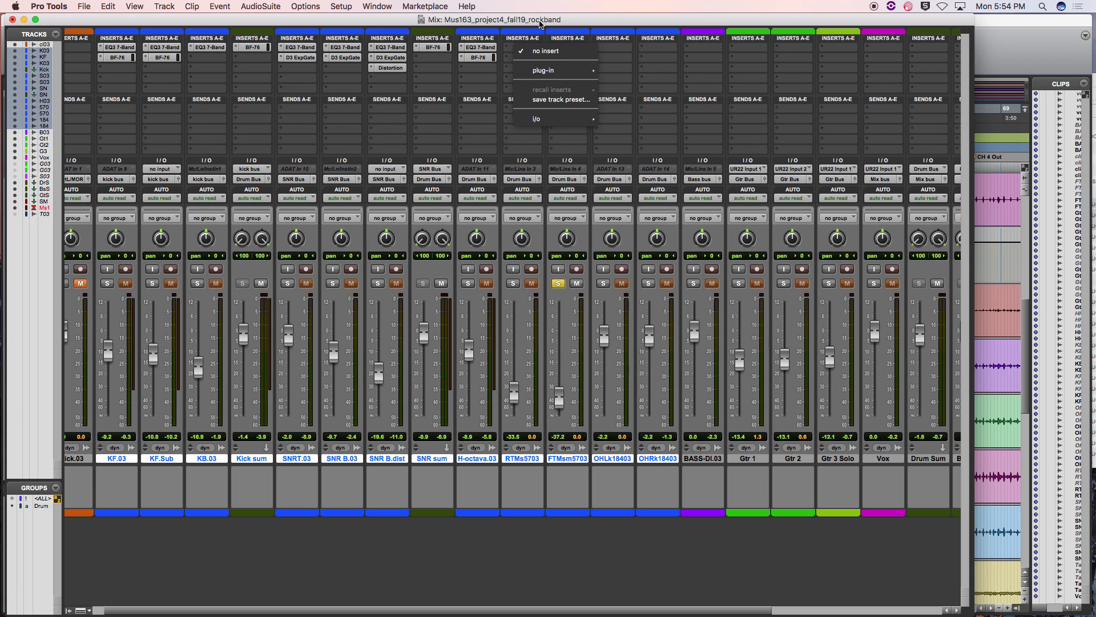
left_click(541, 500)
left_click(519, 50)
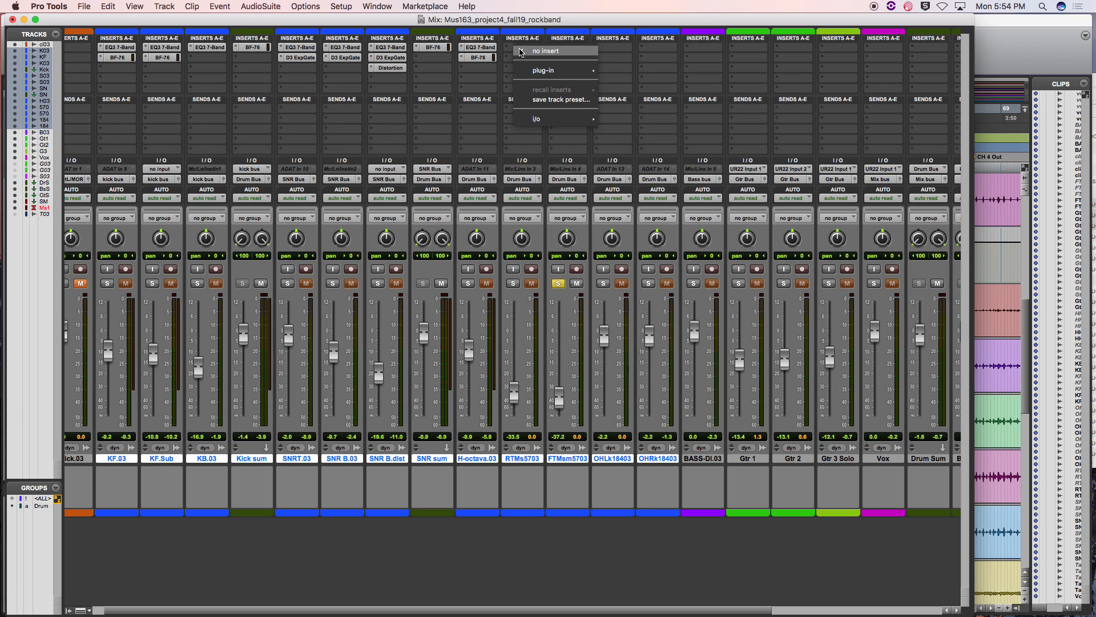
mouse_move(545, 75)
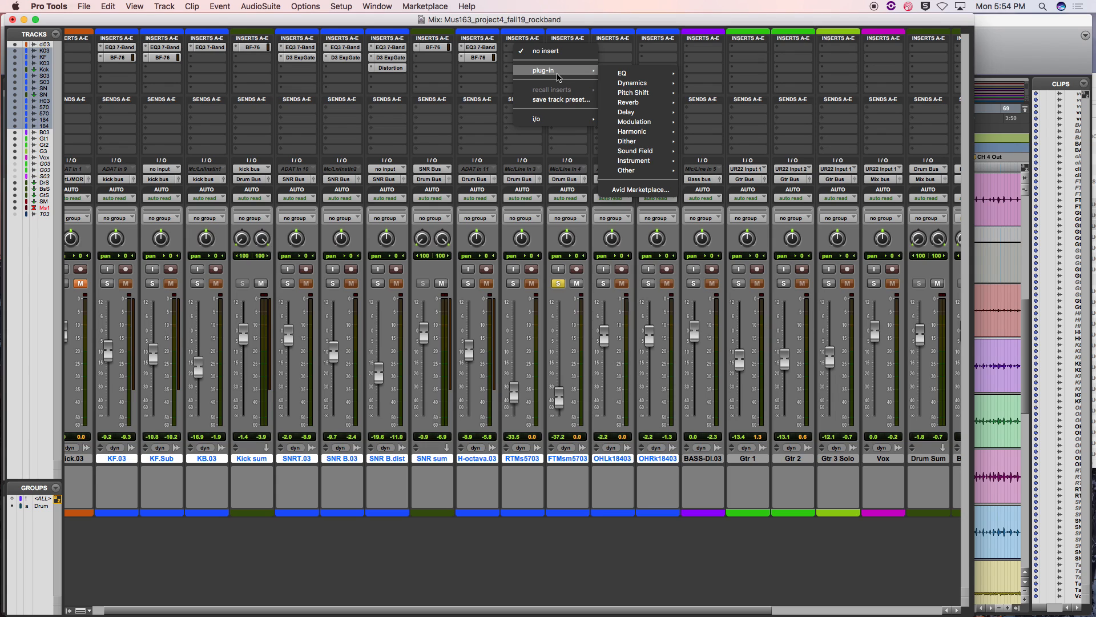
mouse_move(611, 73)
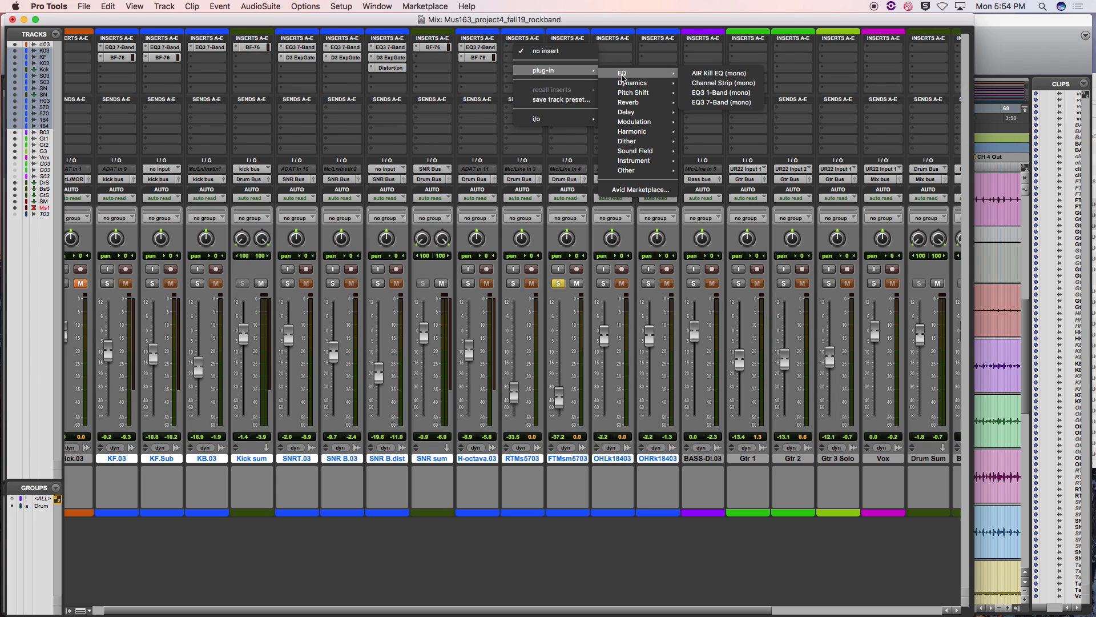
mouse_move(640, 86)
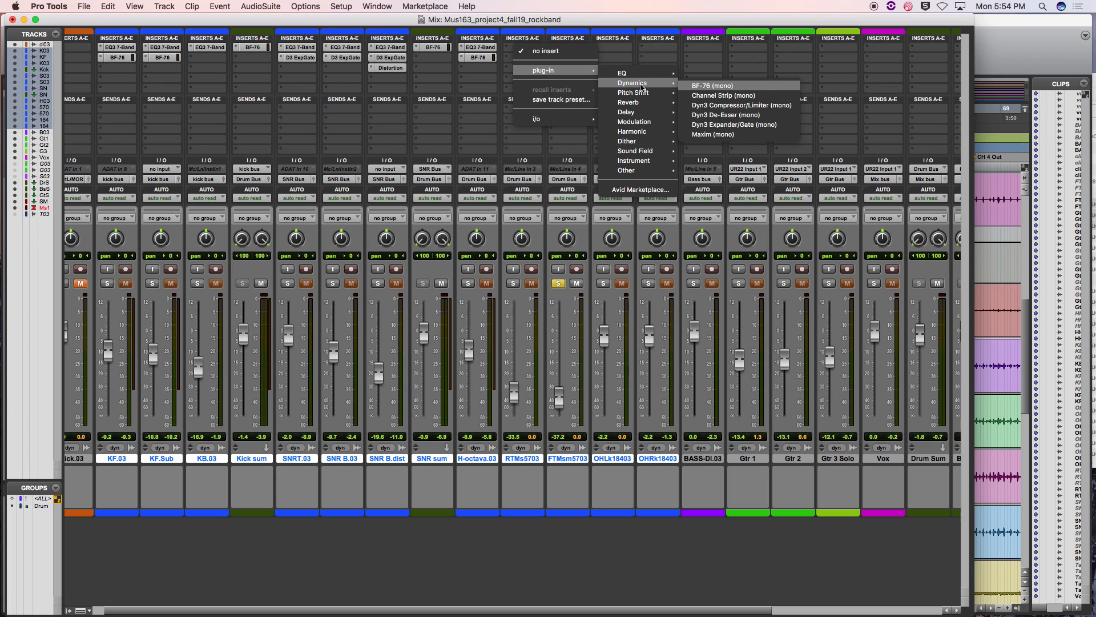
left_click(749, 126)
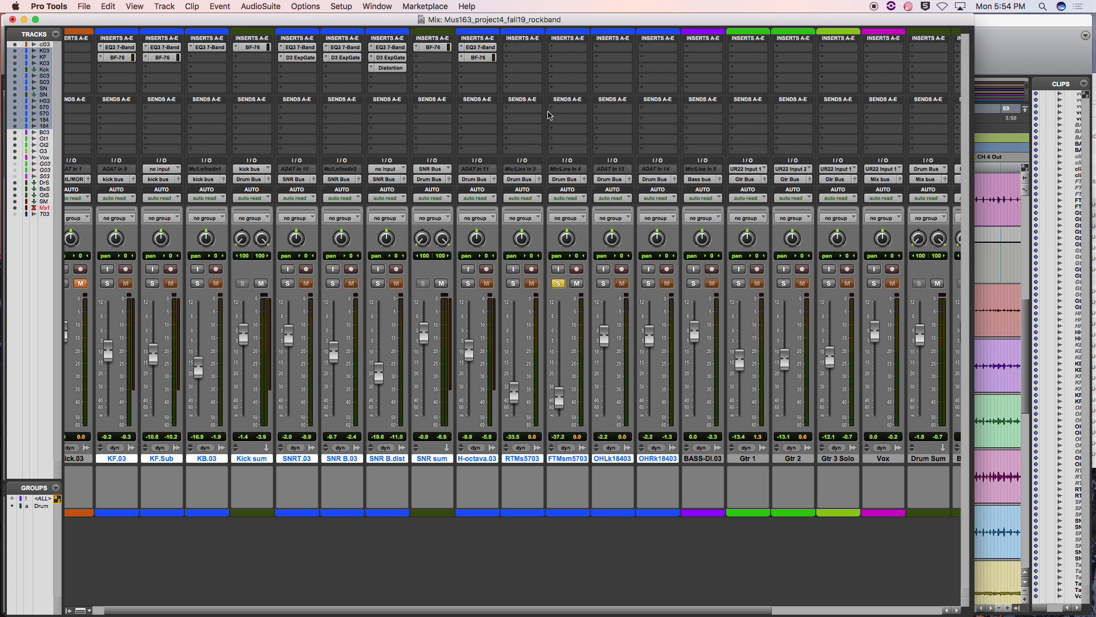
left_click_drag(579, 21, 635, 18)
- Select the tom fill around the CH3 marker on RTM-sm57.03, from 24|3|000 to 27|2|000, in the Edit window
key("super+equal")
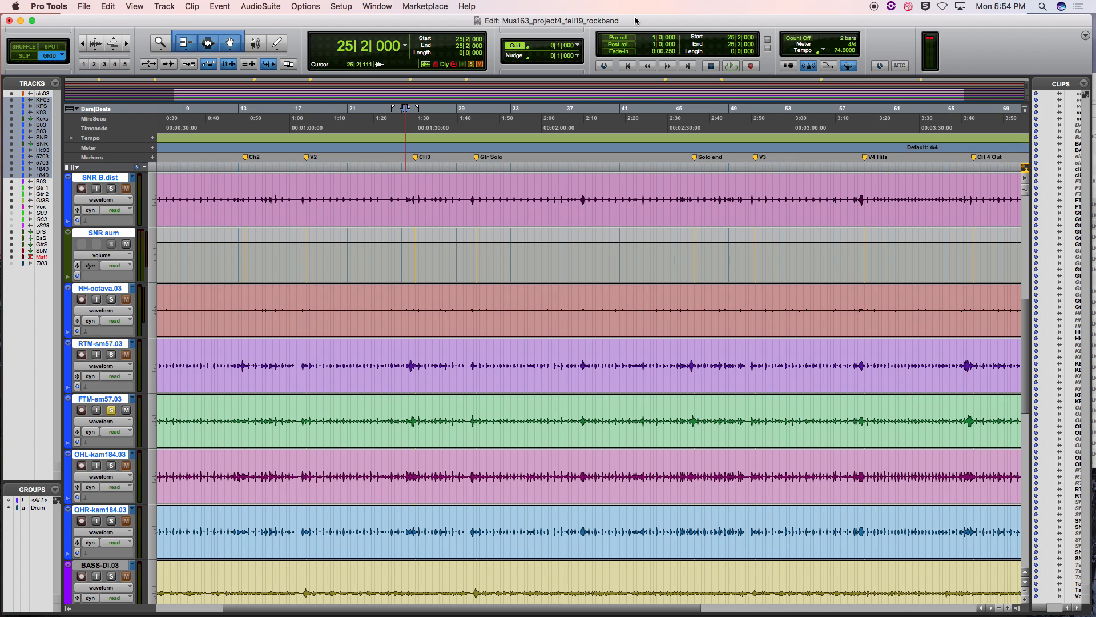
left_click_drag(394, 356, 451, 362)
key("shift+slash")
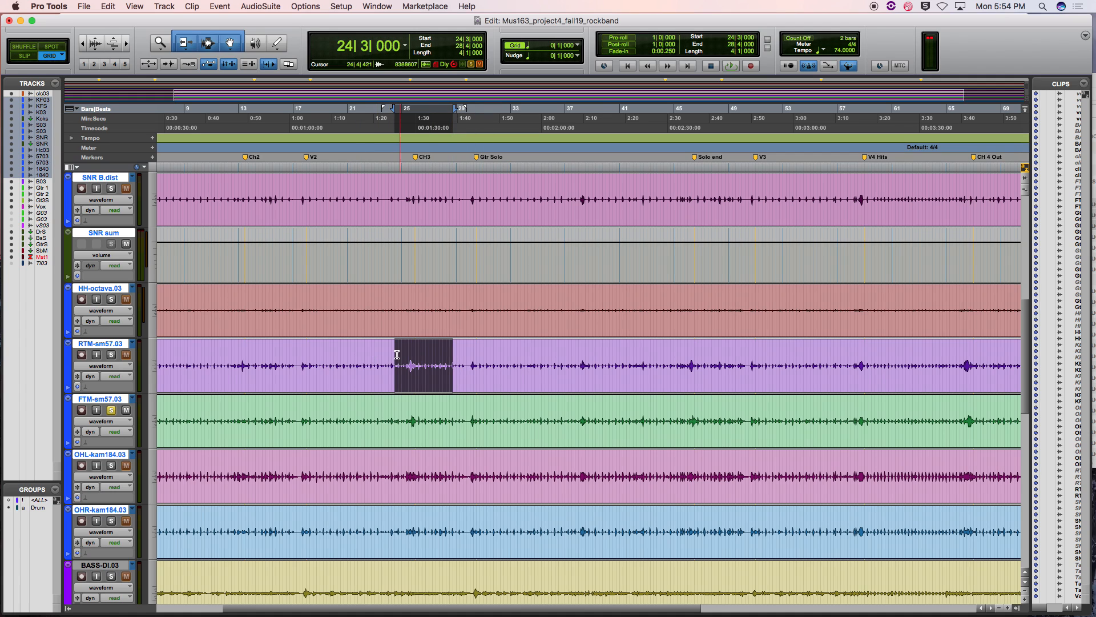
left_click_drag(396, 359, 433, 362)
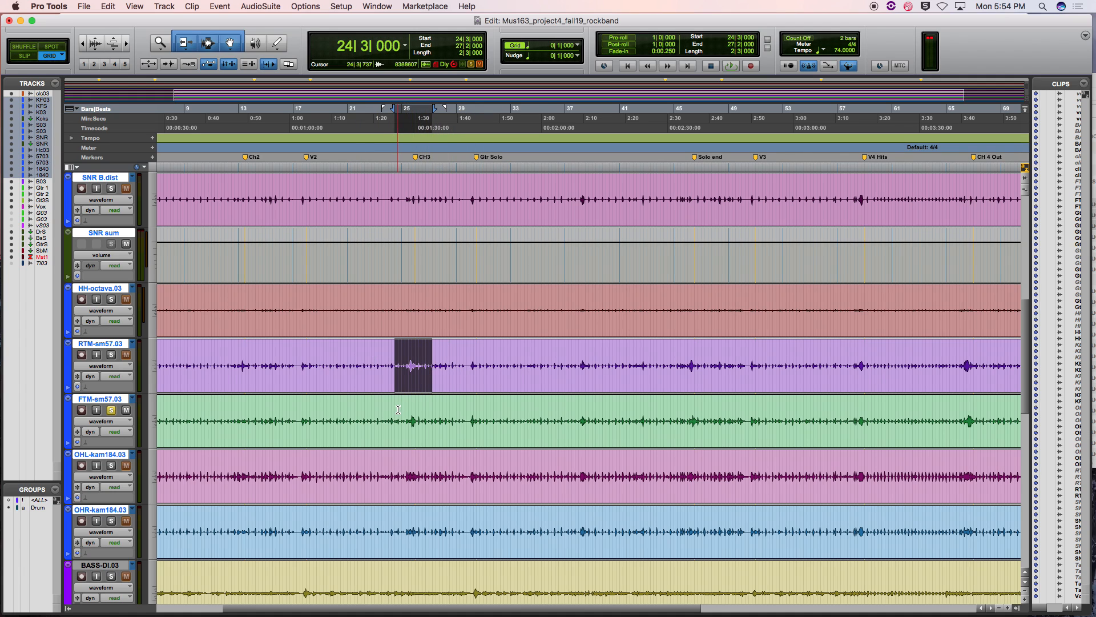
- Select the tom fill around the CH3 marker on FTM-sm57.03, from 24|4|000 to 27|1|000, and play it in a loop
left_click_drag(398, 409, 429, 410)
key("space")
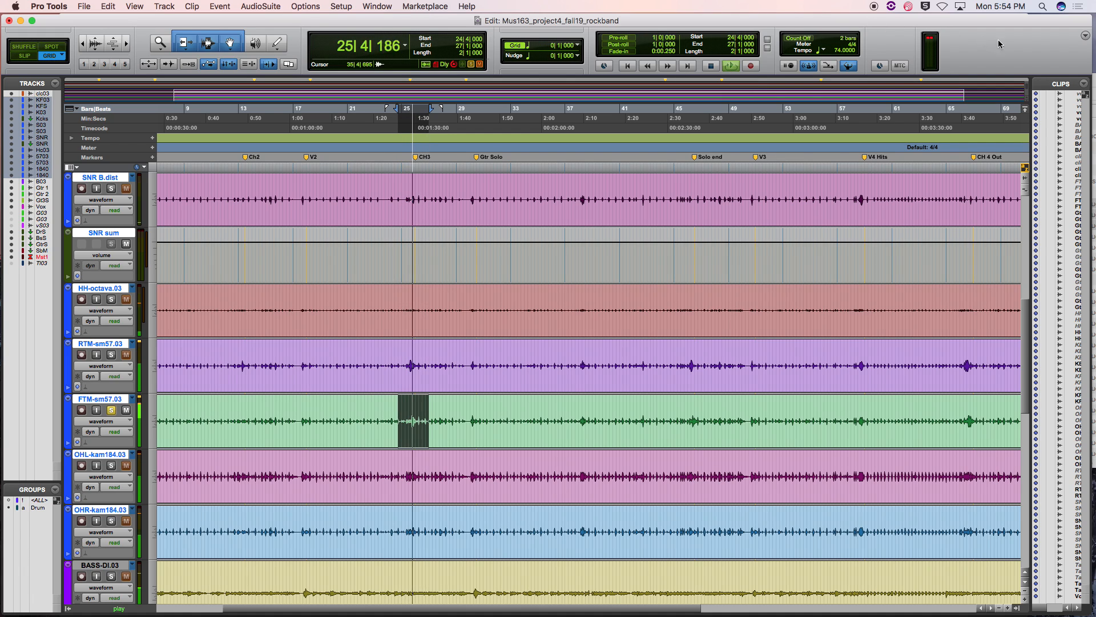
- Turn off the Expanded Transport display in the Edit window and check that Loop is enabled among the playback options
left_click(1085, 36)
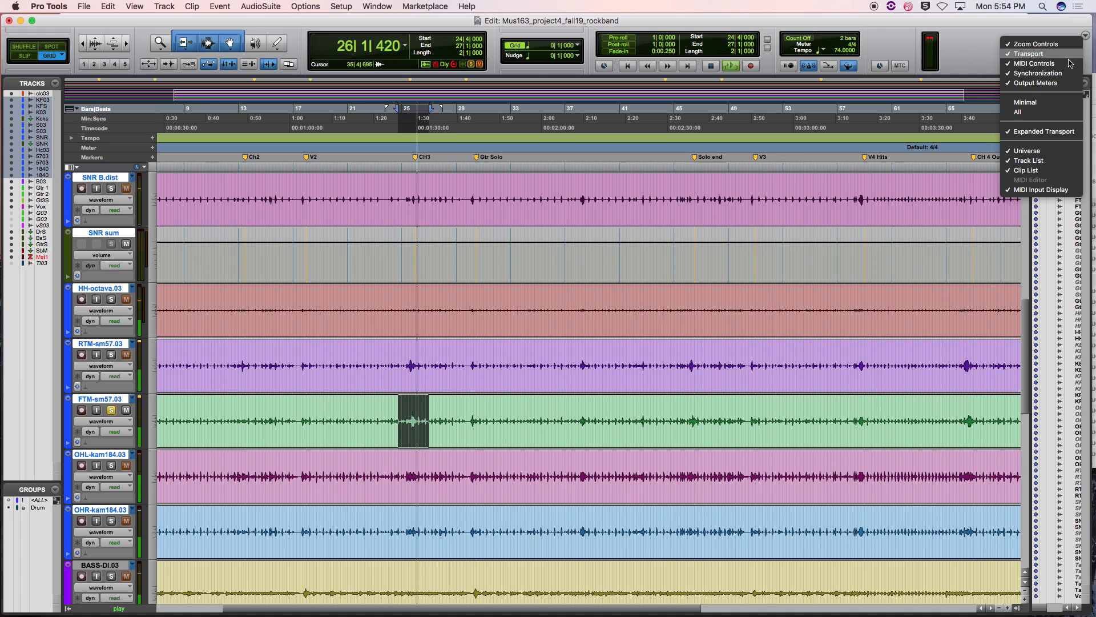
left_click(1044, 132)
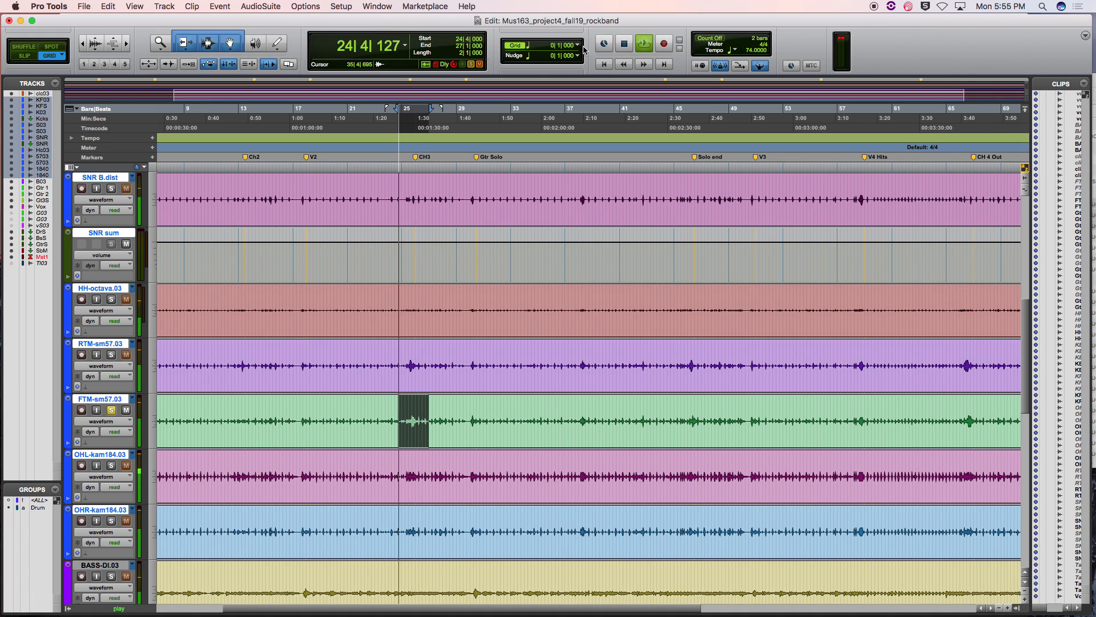
right_click(648, 44)
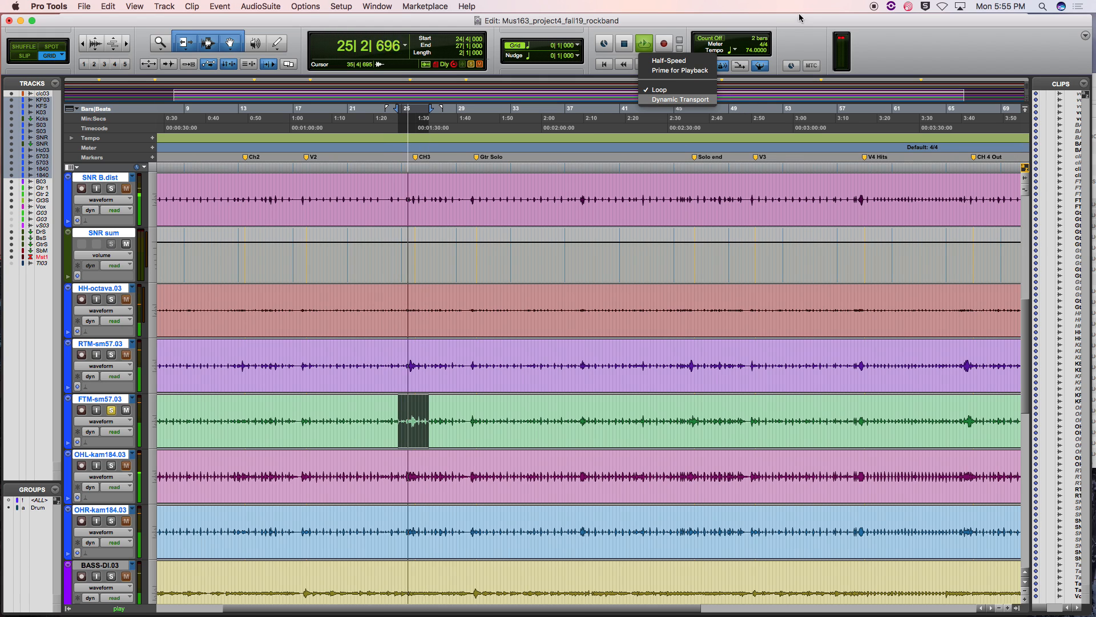
left_click(795, 27)
- In the Mix window, raise the FTMsm5703 fader to -13.7 dB and bring the RTMs5703 fader up to a similar level
key("super+equal")
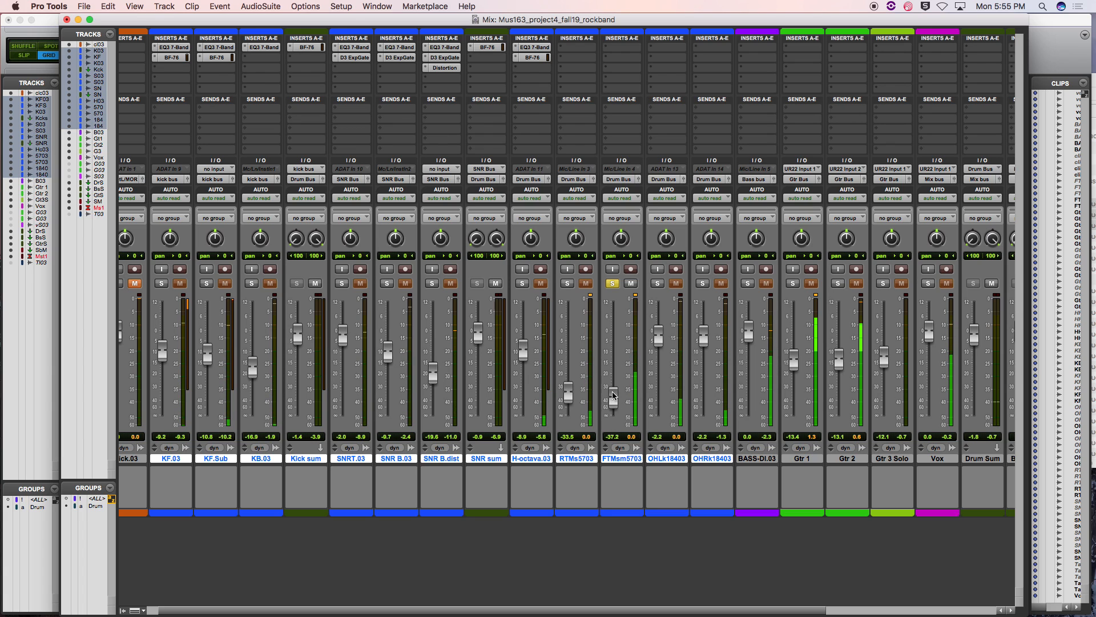
left_click_drag(613, 397, 617, 361)
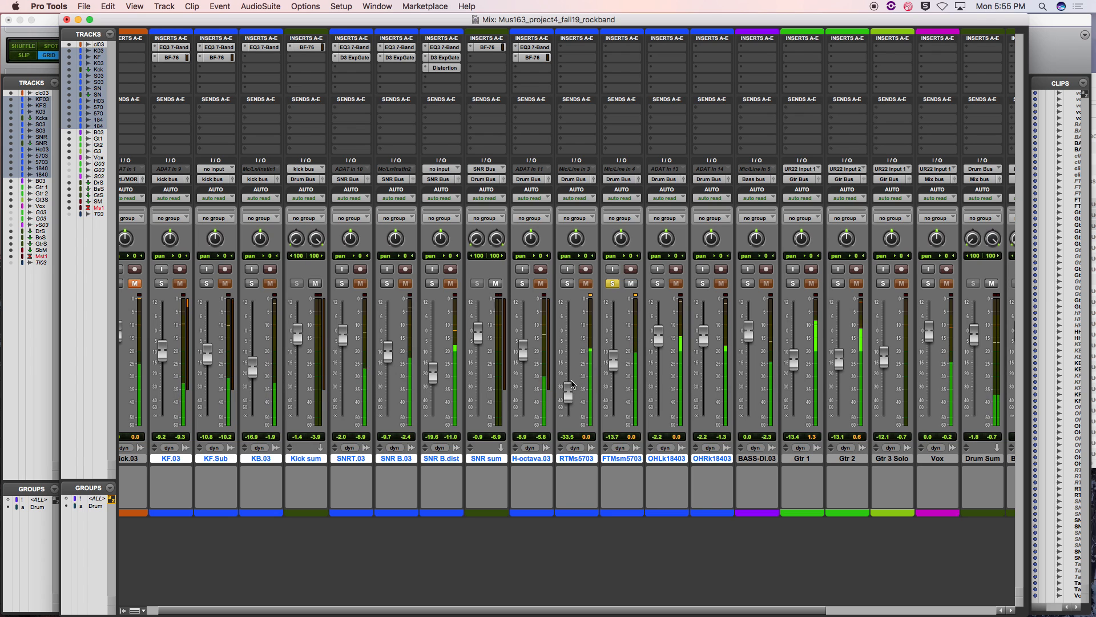
left_click_drag(571, 393, 583, 354)
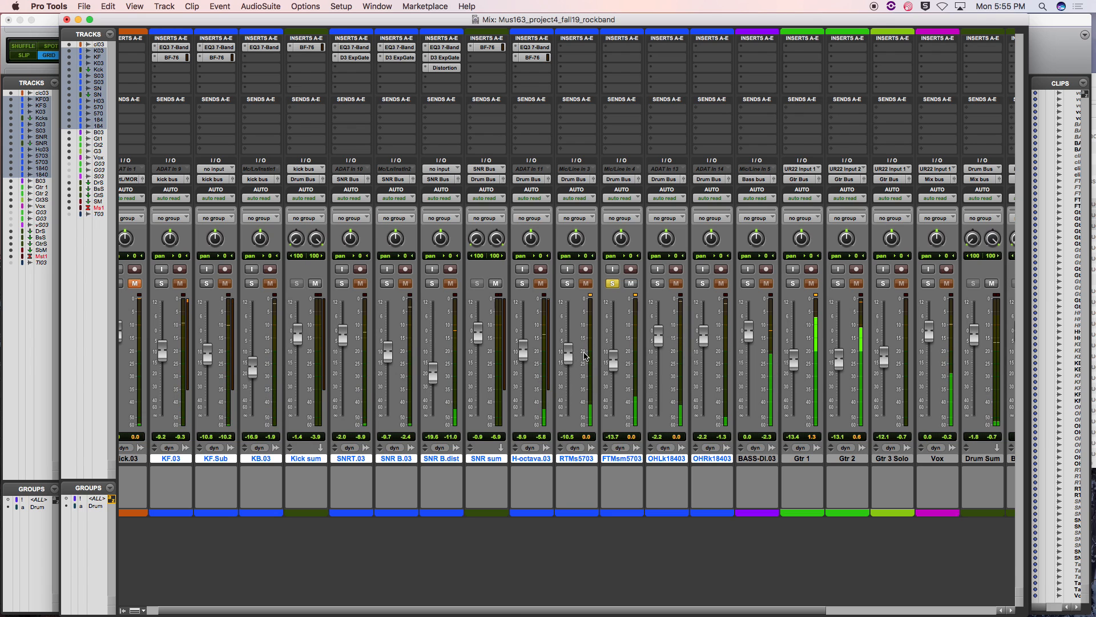
- Load Dyn3 Expander/Gate (mono) on the first insert of FTMsm5703 and move its window off the channel inserts
key("super+equal")
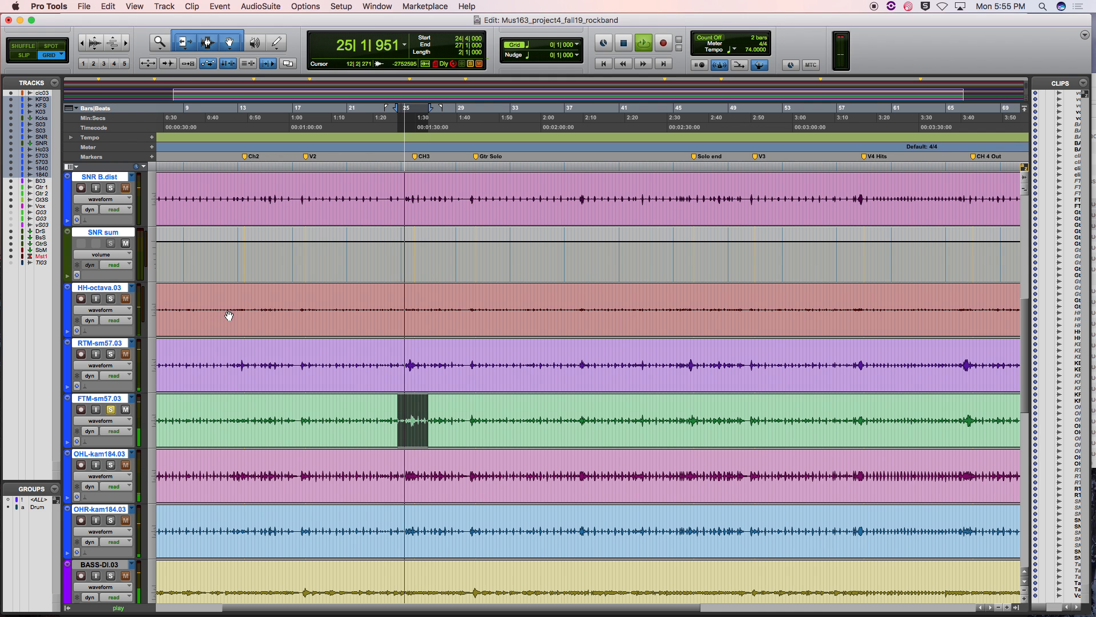
key("super+equal")
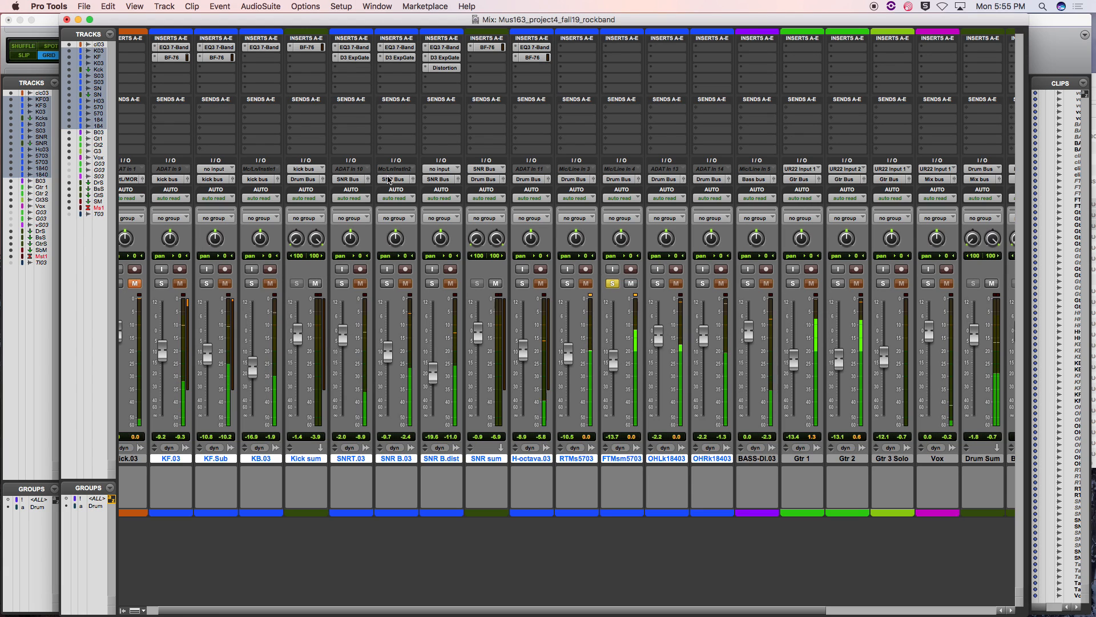
left_click(625, 51)
mouse_move(657, 71)
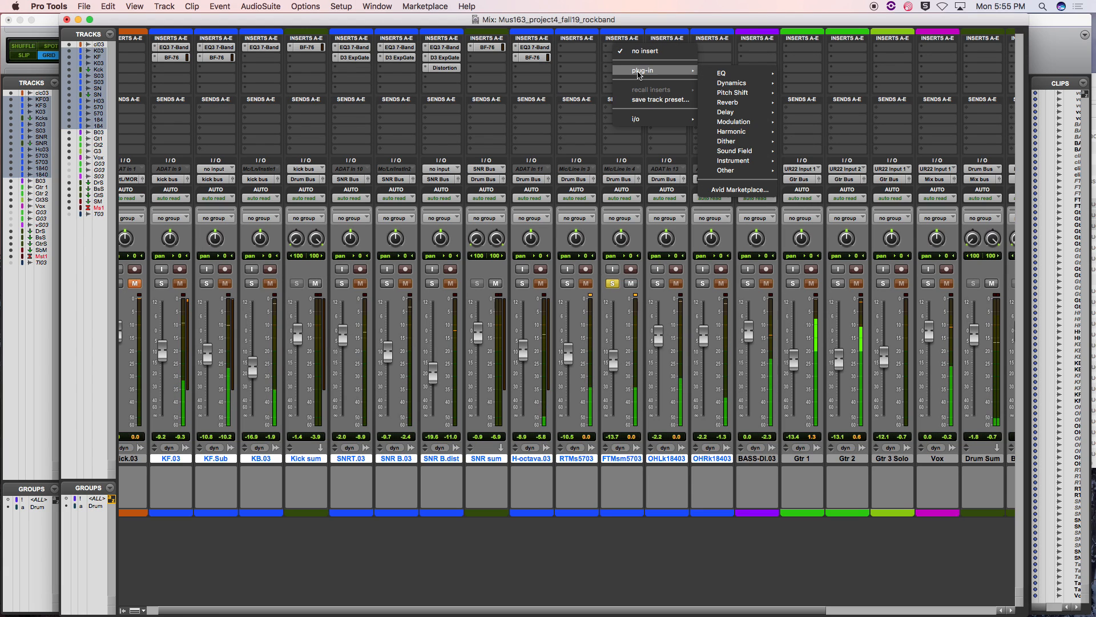
mouse_move(739, 83)
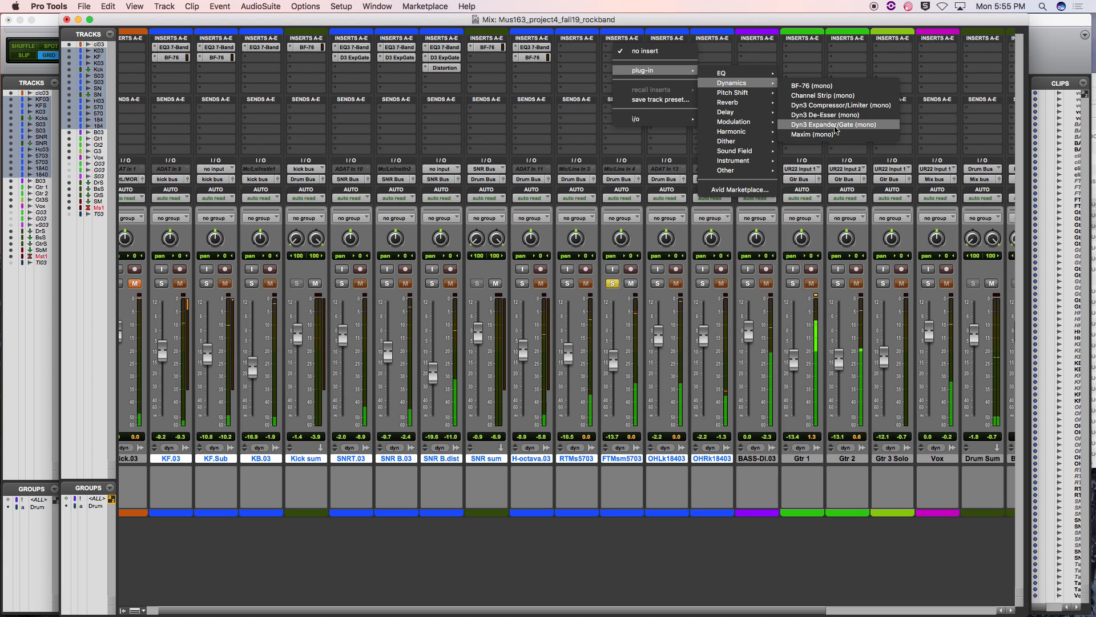
left_click(833, 124)
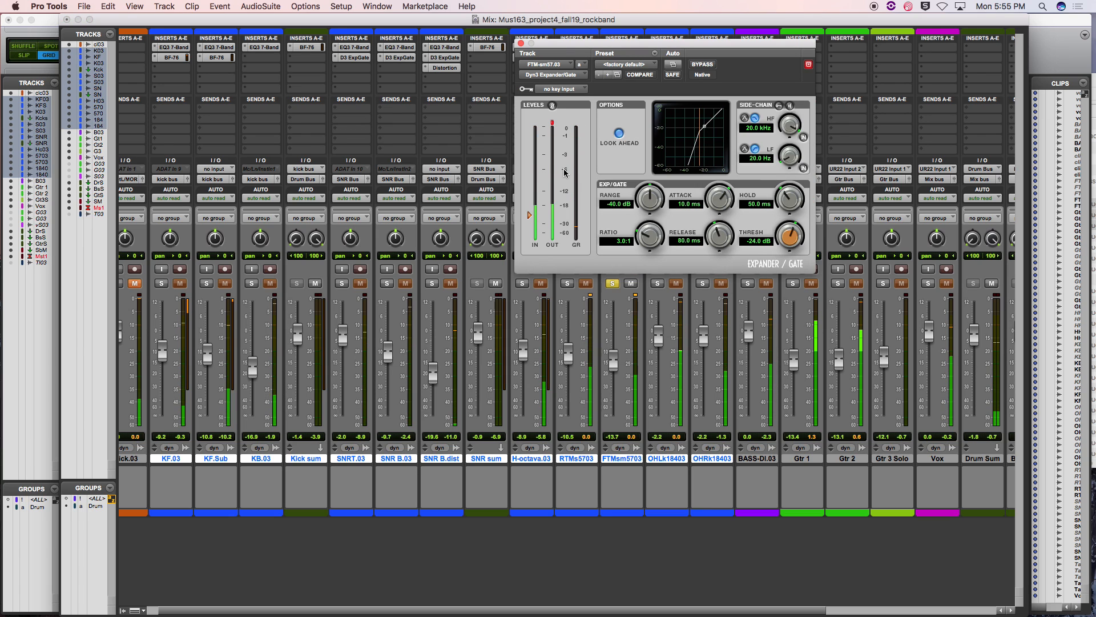
left_click_drag(574, 55, 666, 47)
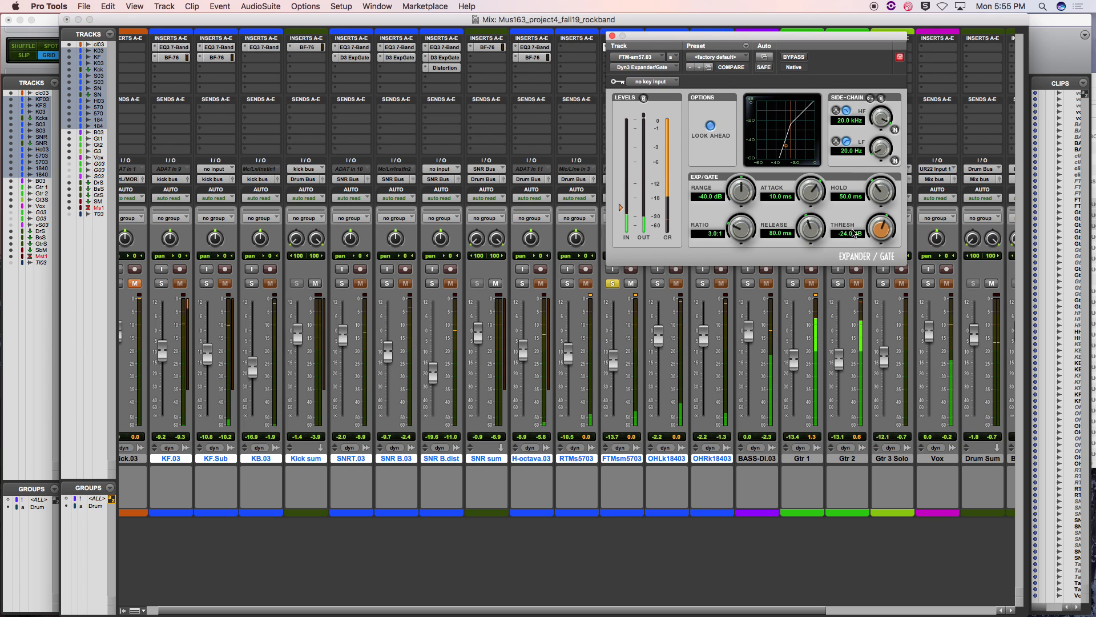
- Set the floor tom gate's threshold to -4.7 dB and raise the FTMsm5703 fader to -10.5 dB
left_click_drag(881, 228, 877, 258)
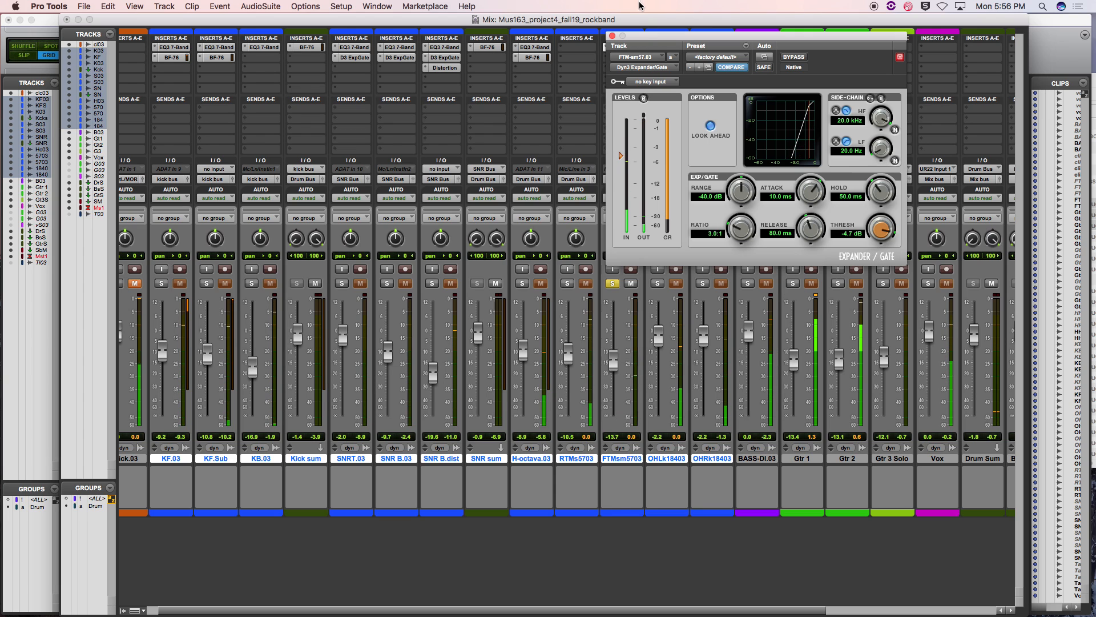
left_click_drag(656, 36, 786, 28)
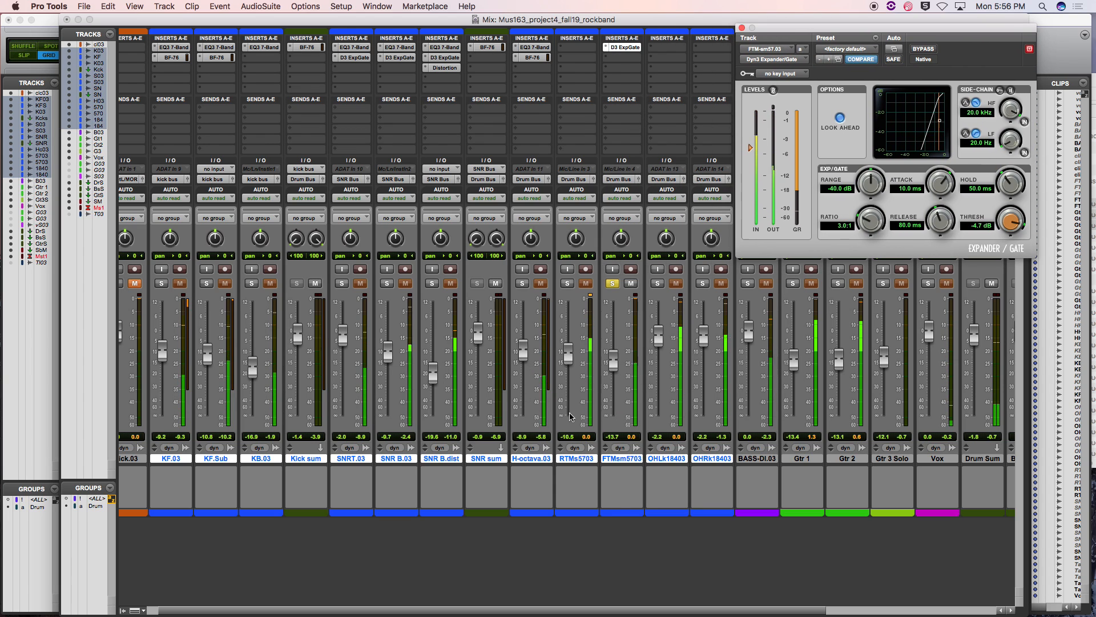
mouse_move(615, 370)
left_mouse_down()
mouse_move(620, 352)
mouse_move(632, 372)
left_mouse_up()
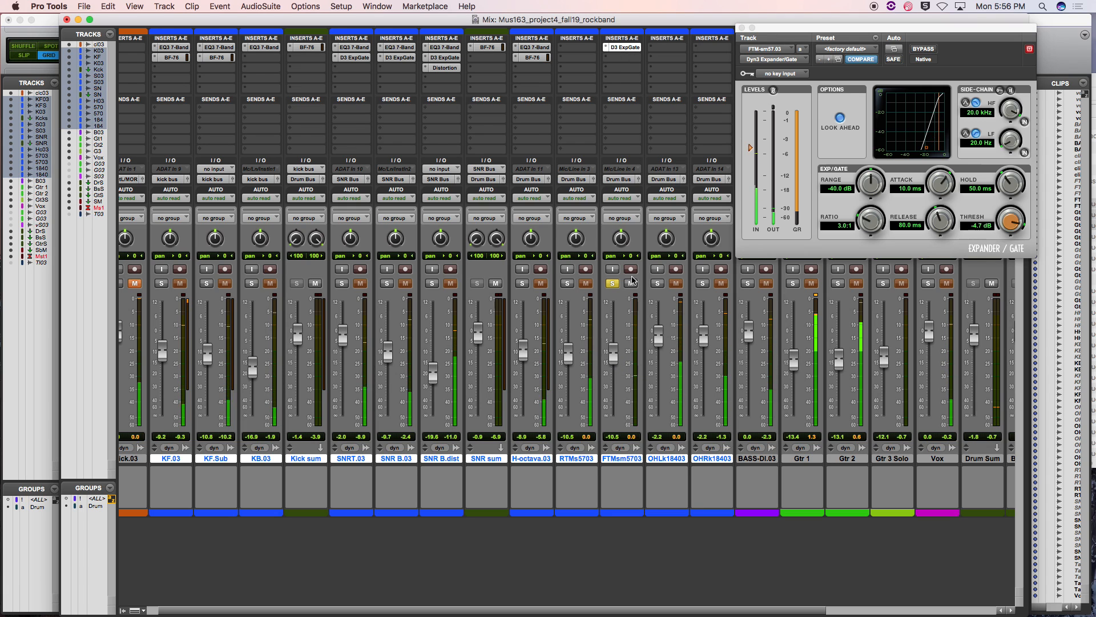
key("super+equal")
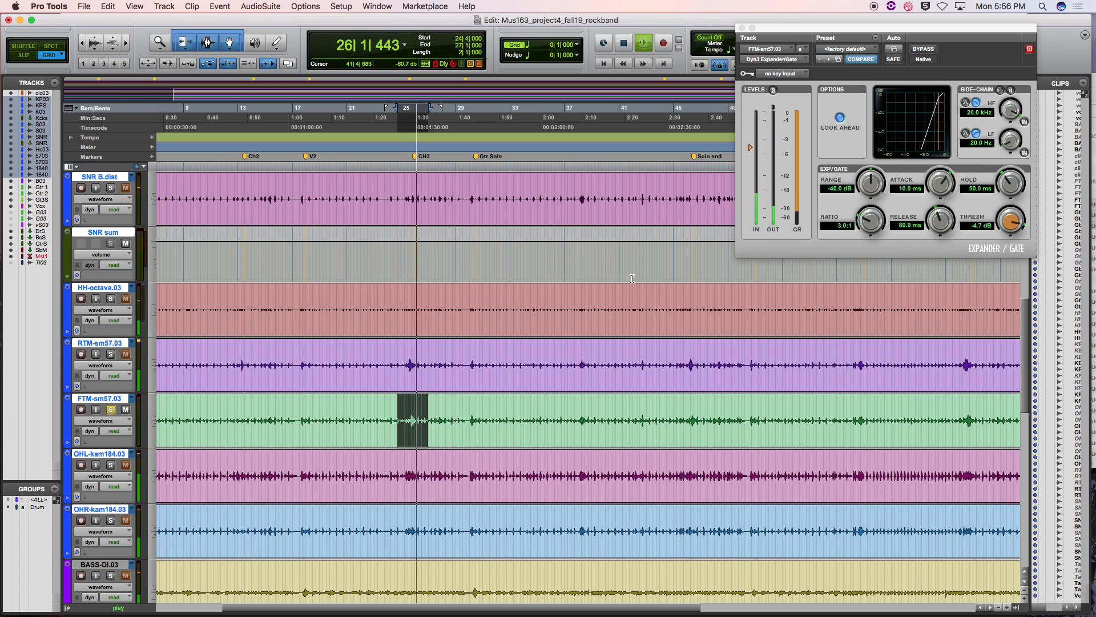
key("super+equal")
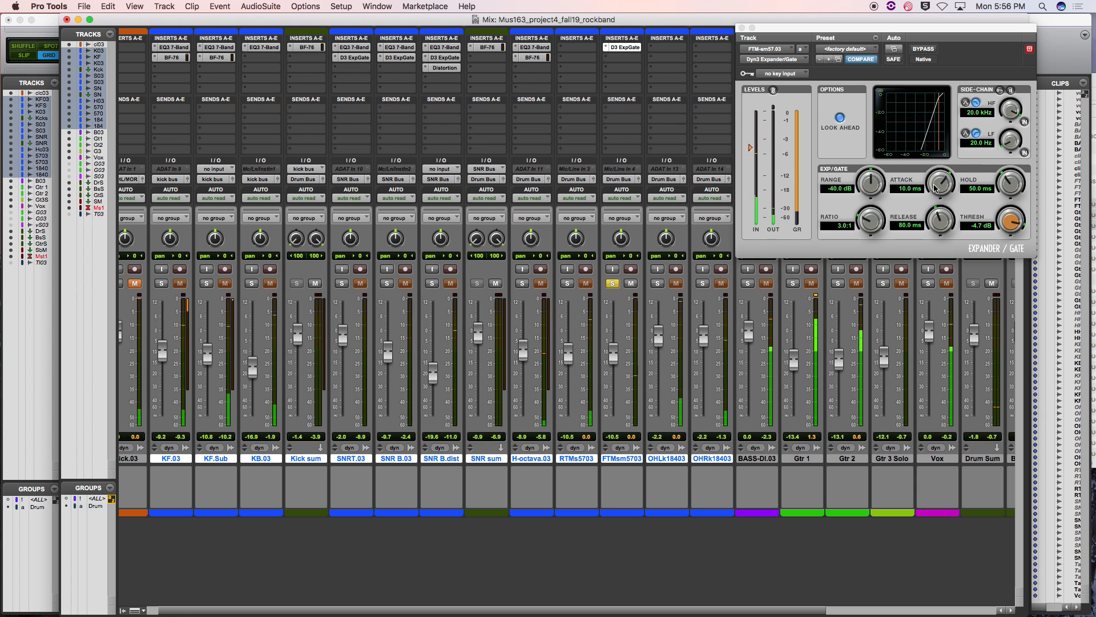
- Set the floor tom gate's attack to 10.0 µs and its threshold to -3.3 dB, and clear the track's clip indicator
left_click_drag(943, 186, 935, 253)
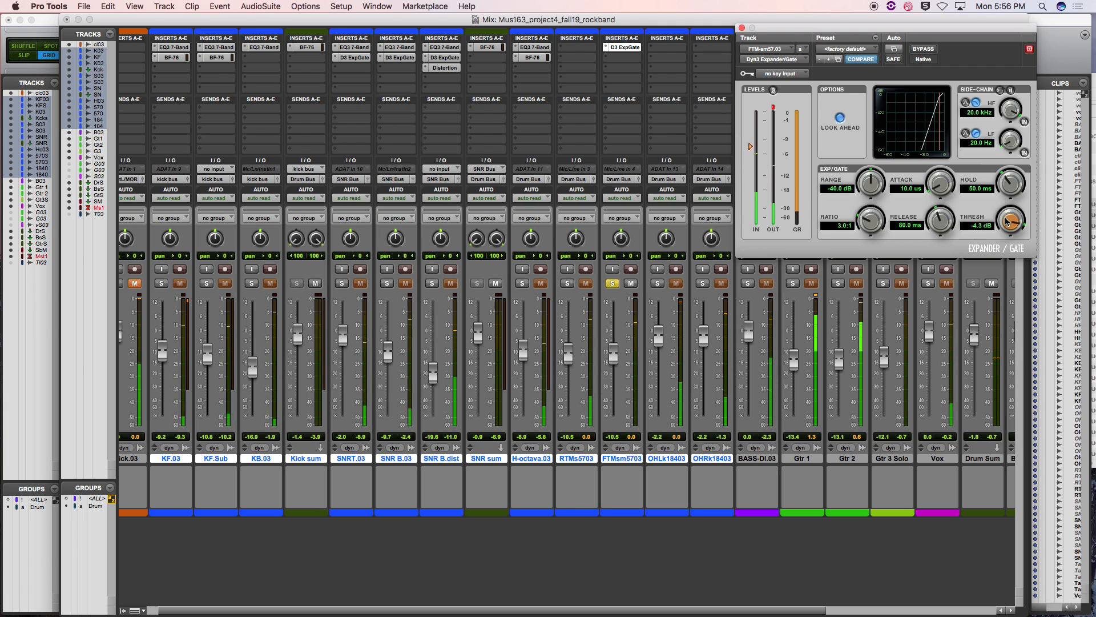
left_click_drag(1008, 225, 1007, 221)
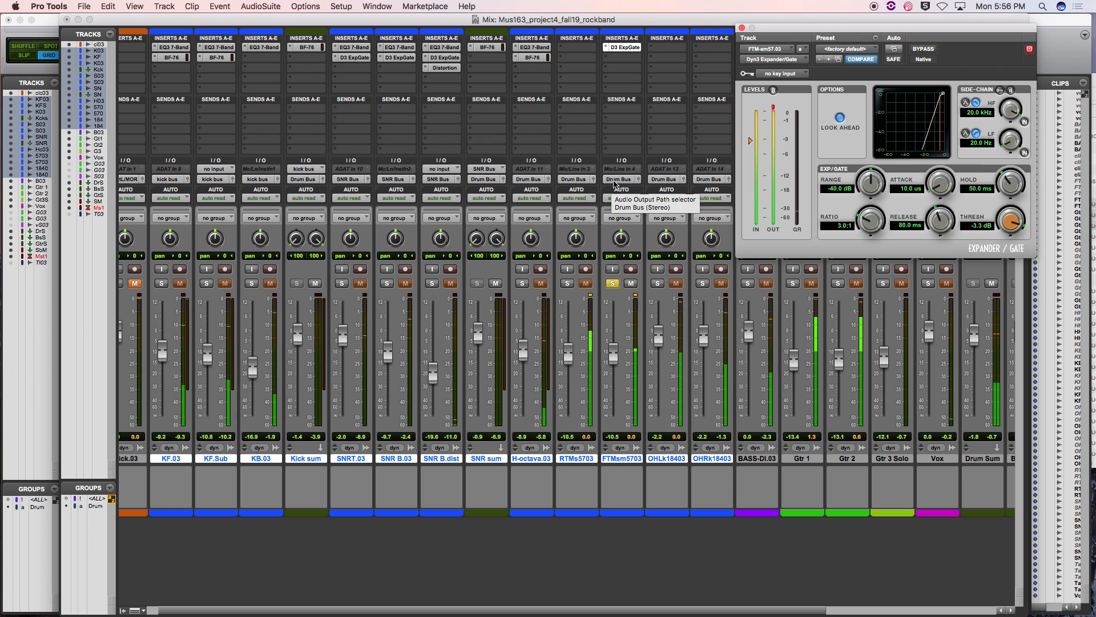
left_click(637, 295)
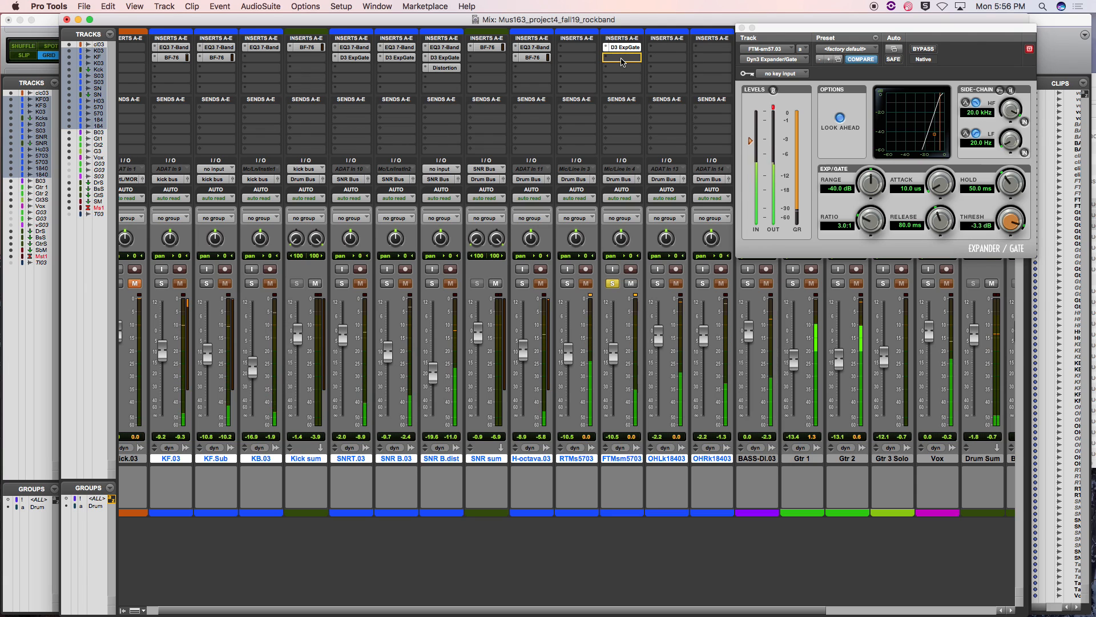
- Move the gate to the second insert of FTMsm5703 and try lower and higher thresholds during playback, ending at -1.5 dB
left_click_drag(622, 47, 622, 59)
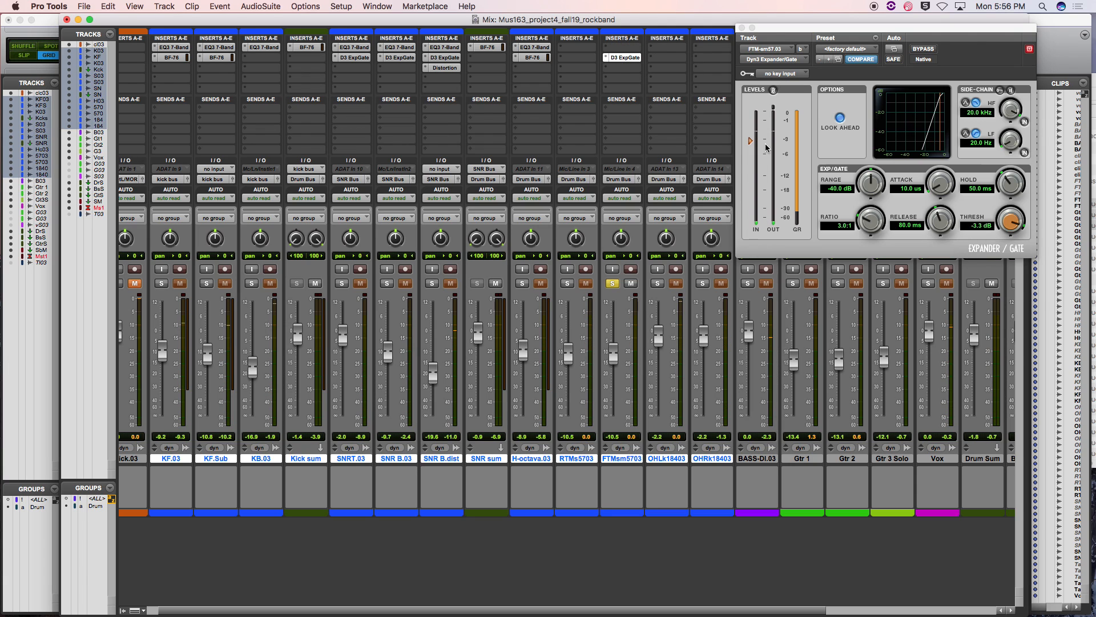
left_click_drag(751, 144, 751, 147)
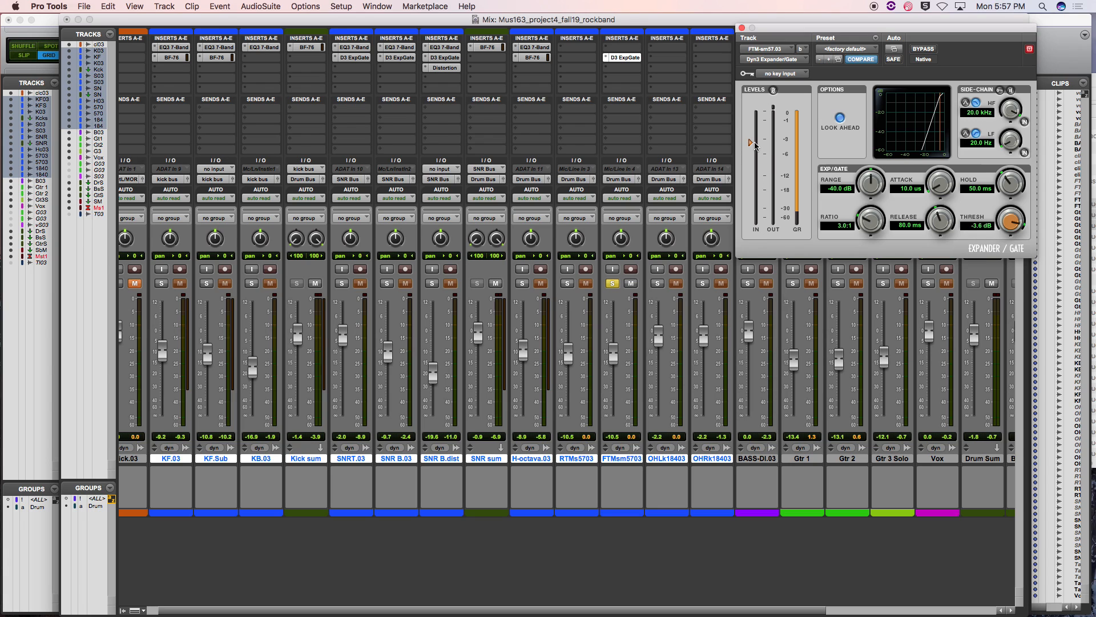
left_click_drag(752, 148, 751, 168)
key("space")
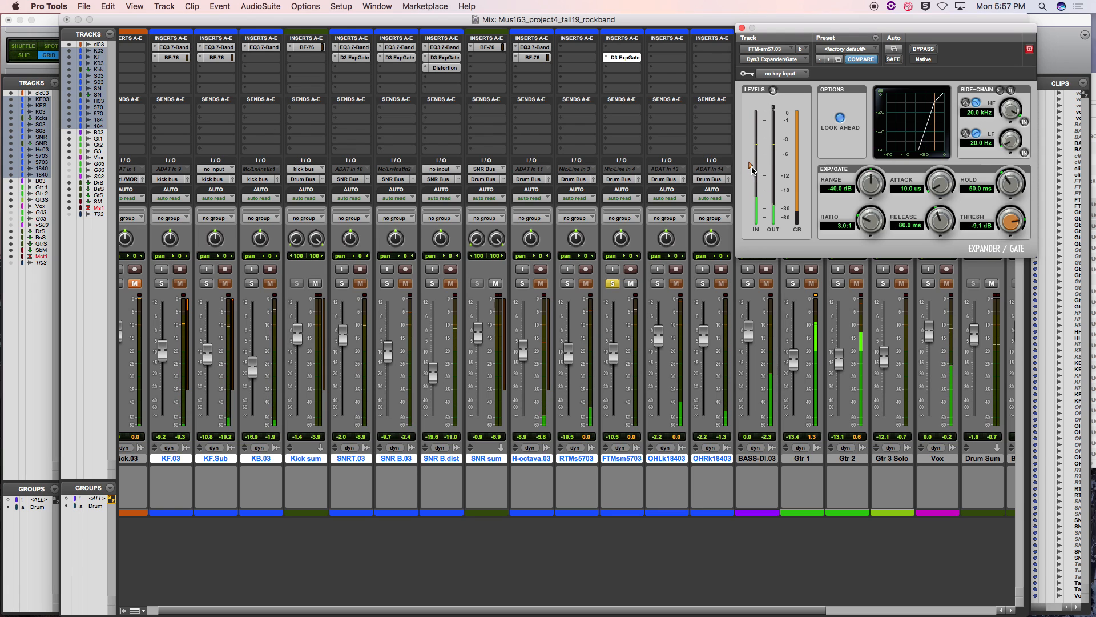
left_click_drag(753, 170, 753, 188)
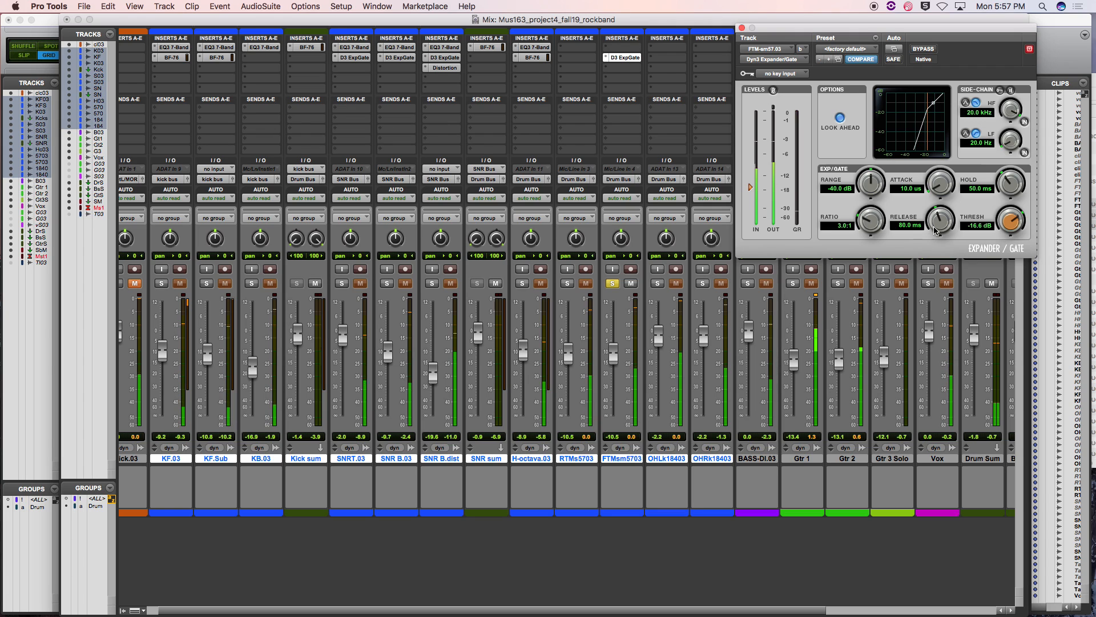
left_click_drag(1008, 233, 1009, 214)
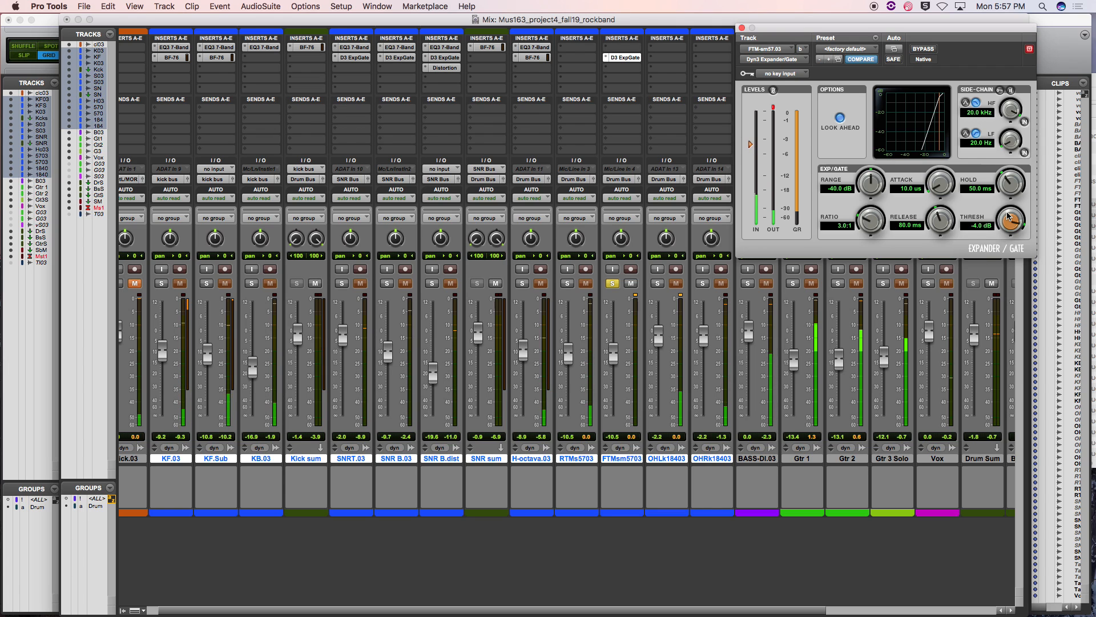
left_click_drag(750, 144, 755, 191)
left_click_drag(1004, 213, 1000, 194)
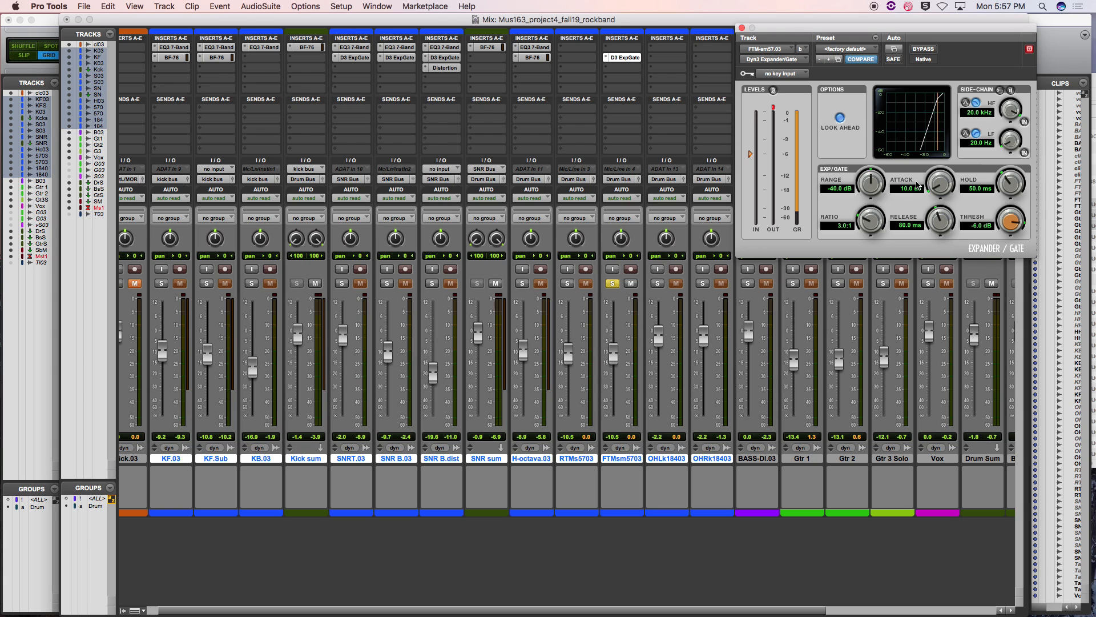
mouse_move(749, 154)
left_mouse_down()
mouse_move(751, 218)
mouse_move(767, 135)
left_mouse_up()
- Load EQ3 7-Band (mono) on the first insert of FTMsm5703, ahead of the gate, and move its window clear of the tom channels
left_click(624, 48)
mouse_move(633, 70)
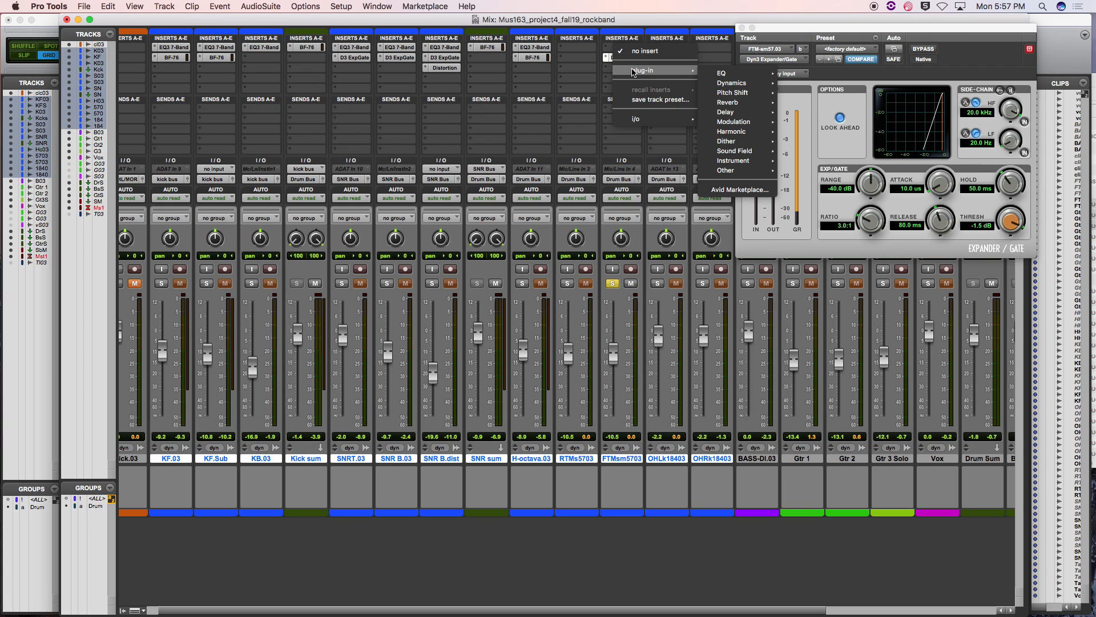
mouse_move(723, 76)
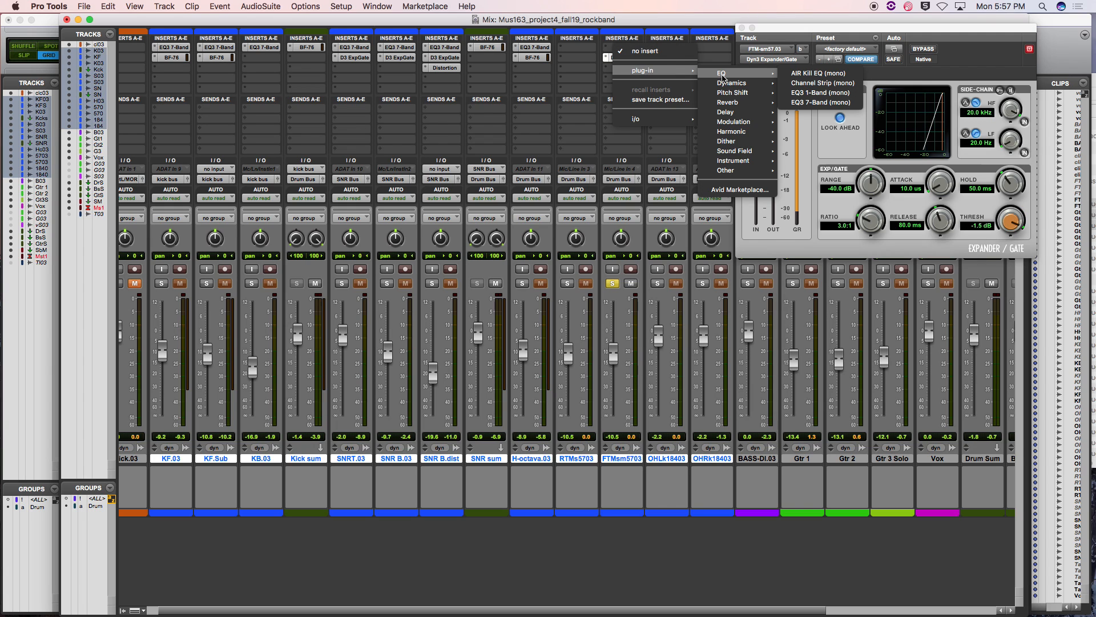
left_click(820, 103)
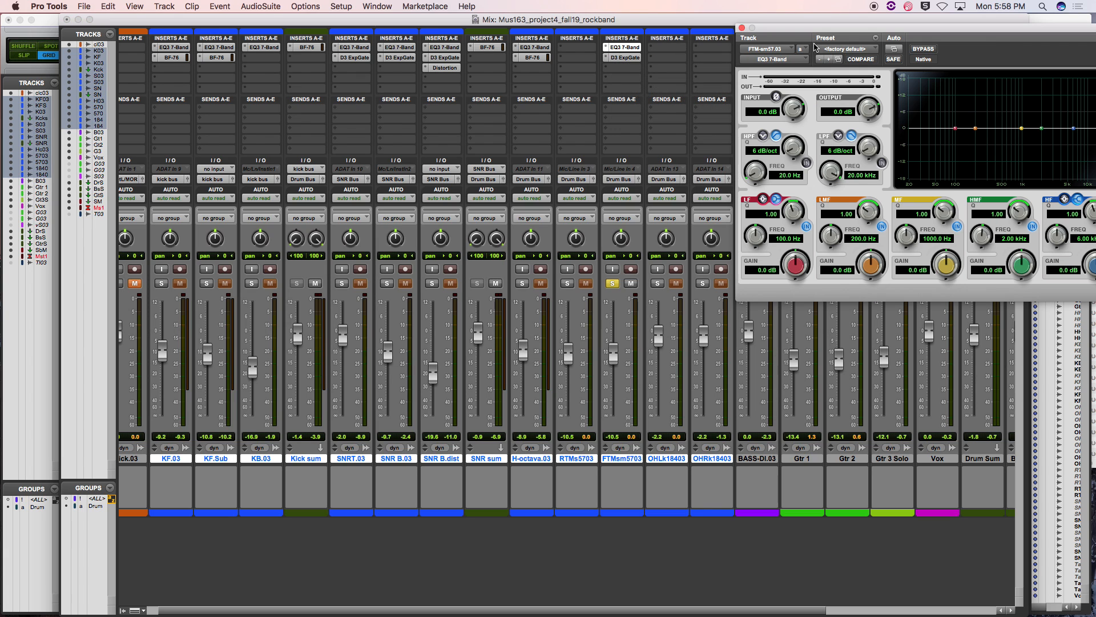
left_click_drag(816, 34, 446, 125)
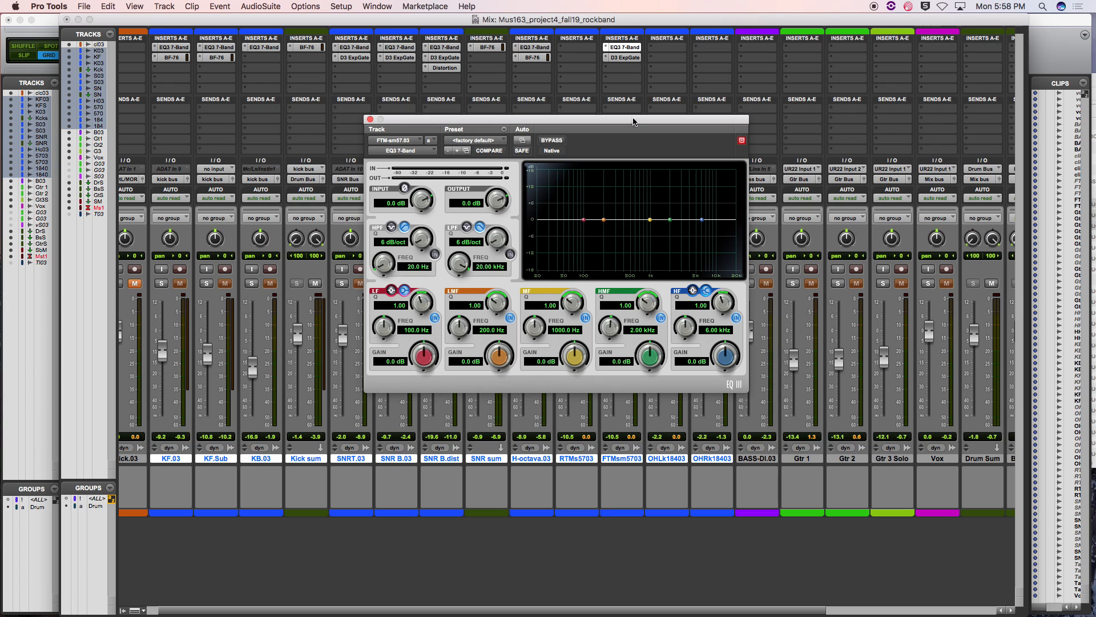
left_click_drag(632, 122, 362, 71)
- Switch the solo between the two tom tracks, ending on FTMsm5703, bypass its D3 ExpGate, and return to the Edit window
left_click(614, 284)
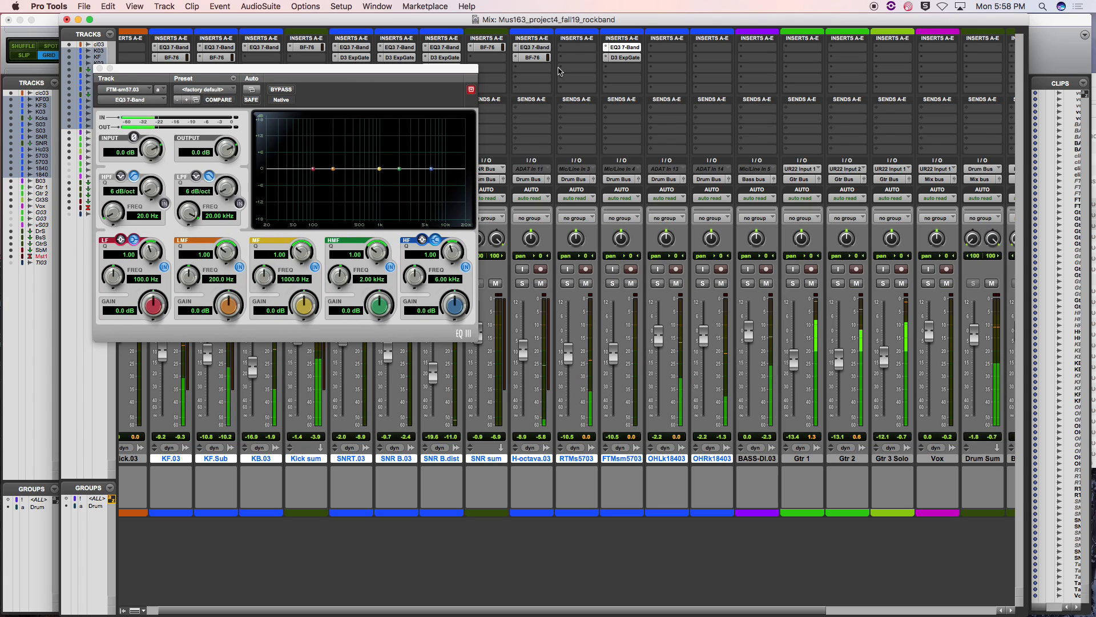
left_click(612, 283)
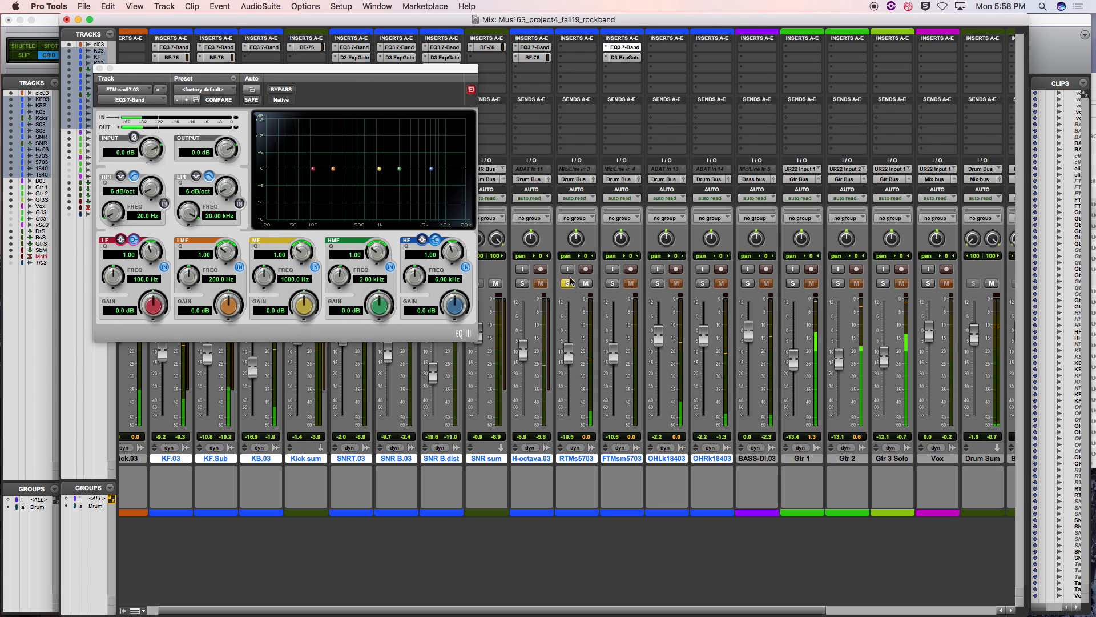
left_click(625, 56, "super")
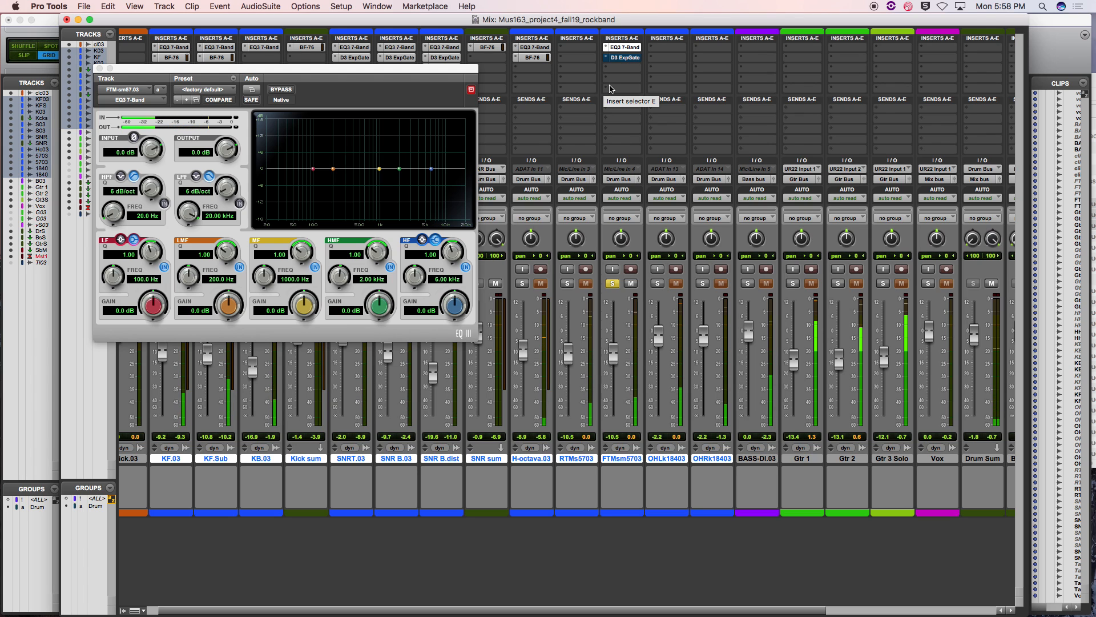
key("super+equal")
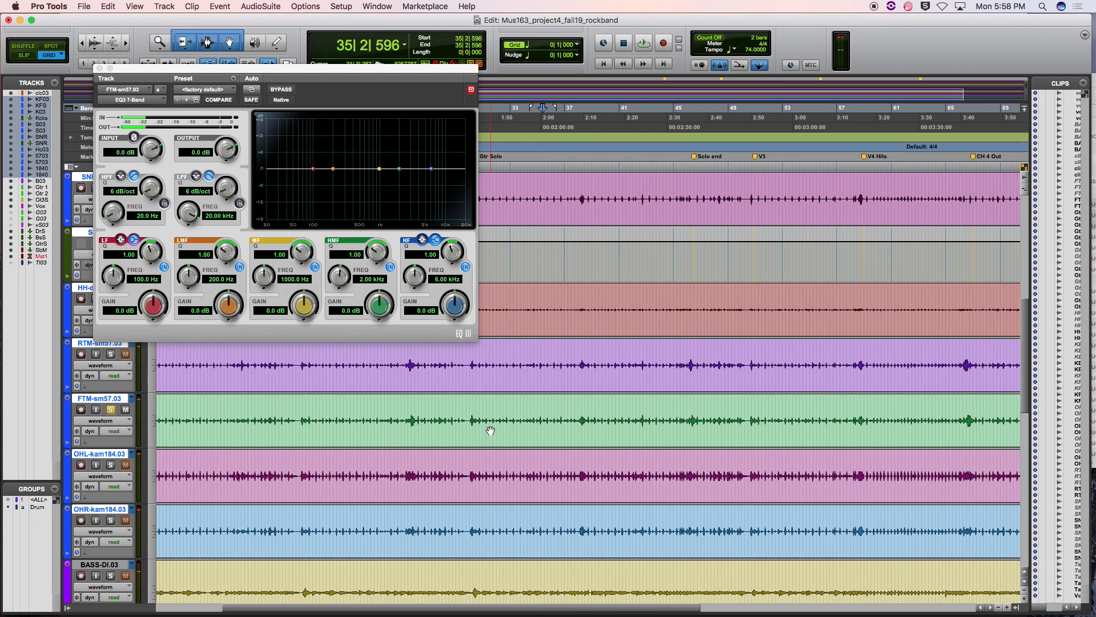
- Loop the floor tom hit near bar 30 and enable its EQ's low-pass filter at 18 dB/oct and 4.77 kHz
left_click_drag(452, 409, 489, 412)
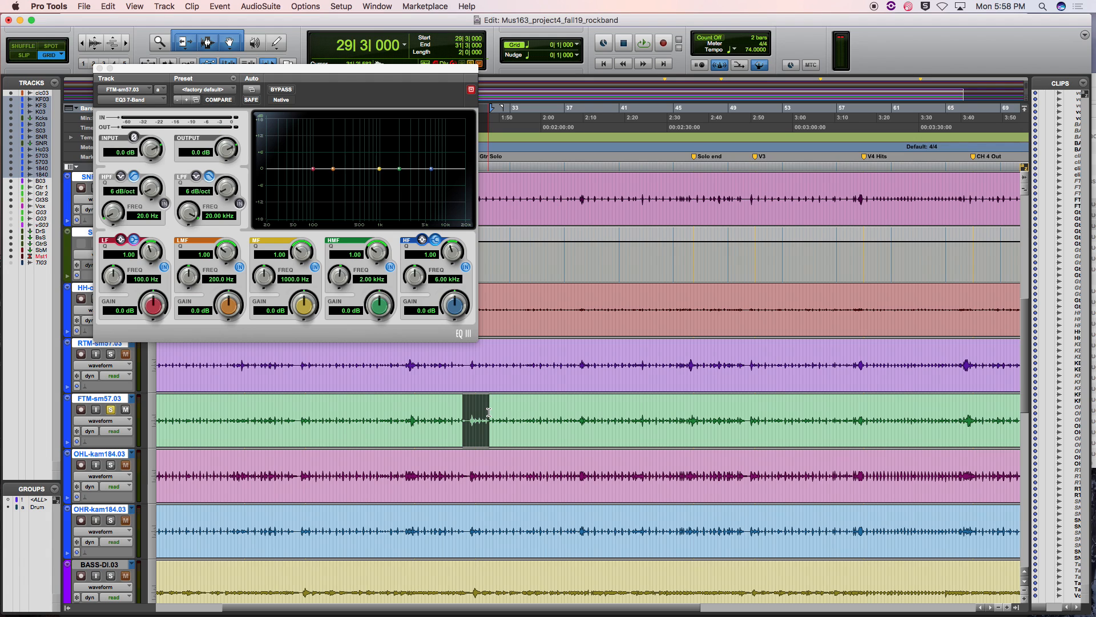
key("space")
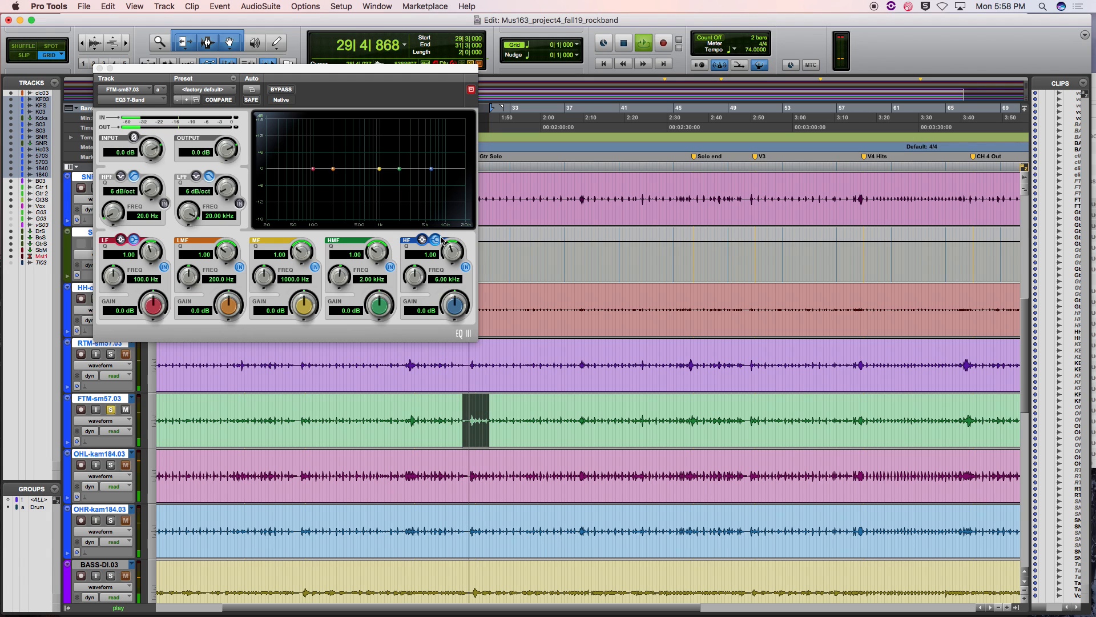
left_click(225, 193)
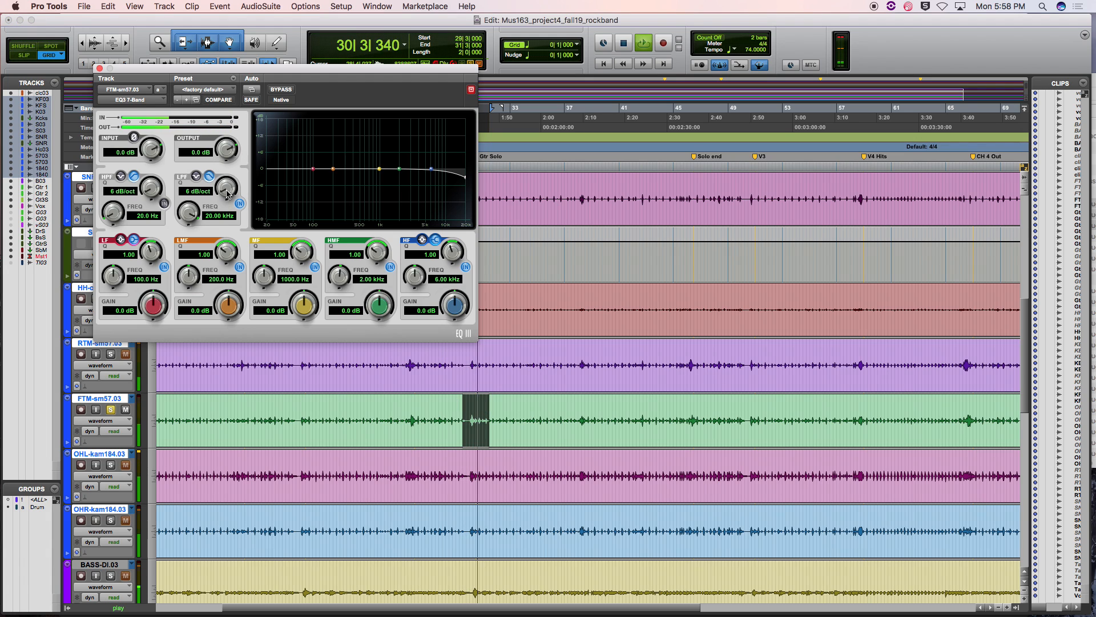
left_click_drag(227, 193, 227, 156)
left_click_drag(190, 213, 190, 235)
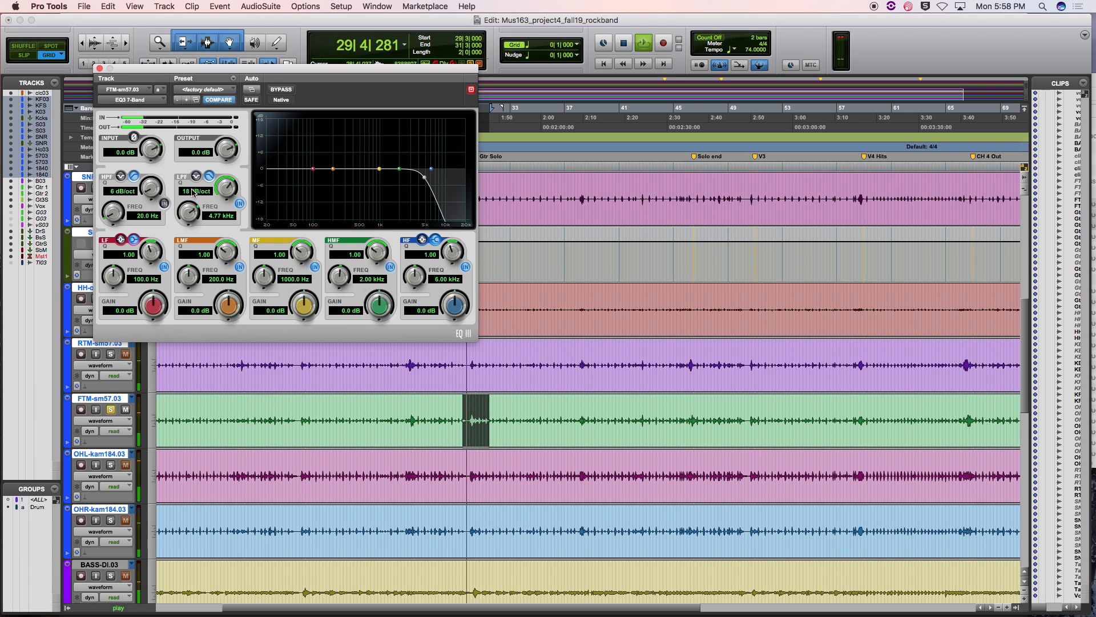
- Enable the floor tom EQ's high-pass filter at 24 dB/oct and 47.8 Hz, lower its output to -6.4 dB, and stop playback
left_click(153, 193)
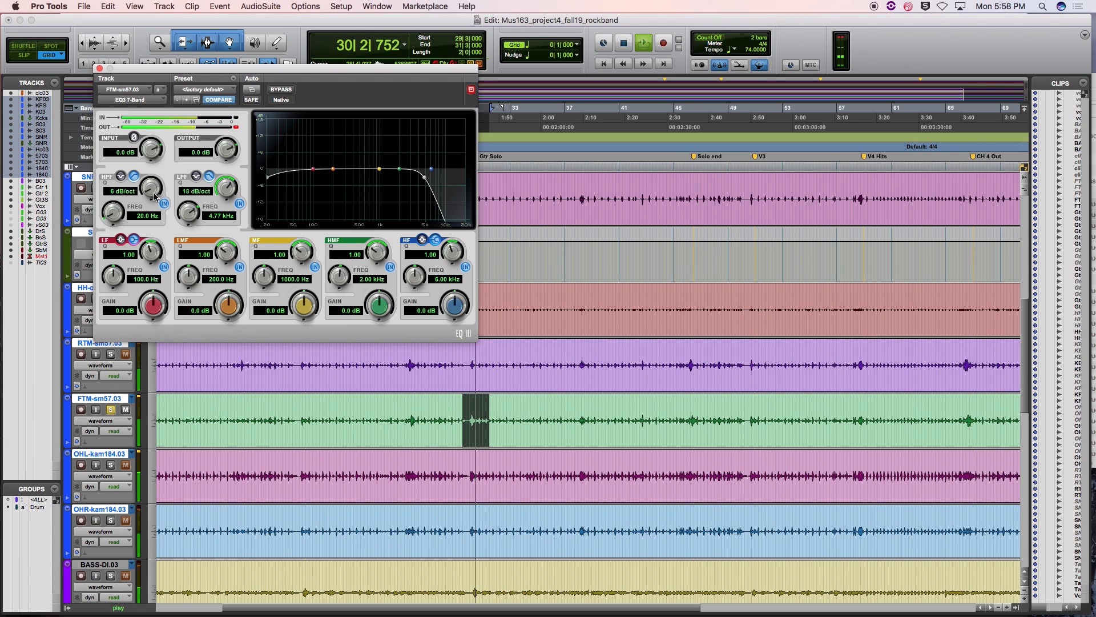
left_click_drag(153, 193, 146, 156)
mouse_move(114, 214)
left_mouse_down()
mouse_move(119, 190)
mouse_move(116, 210)
left_mouse_up()
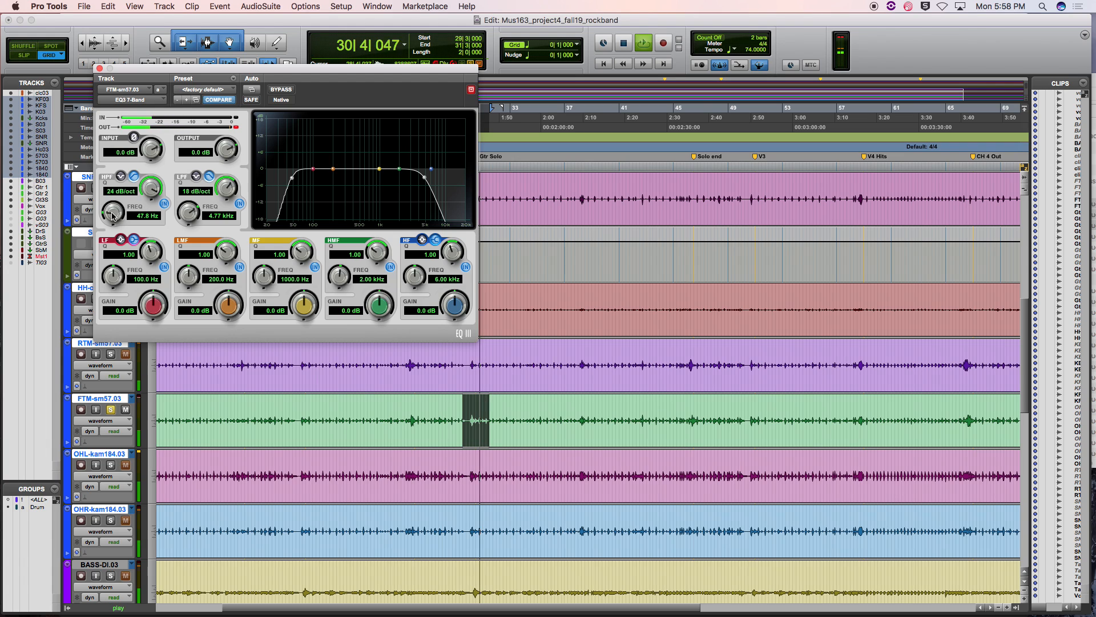
left_click_drag(112, 212, 112, 213)
key("space")
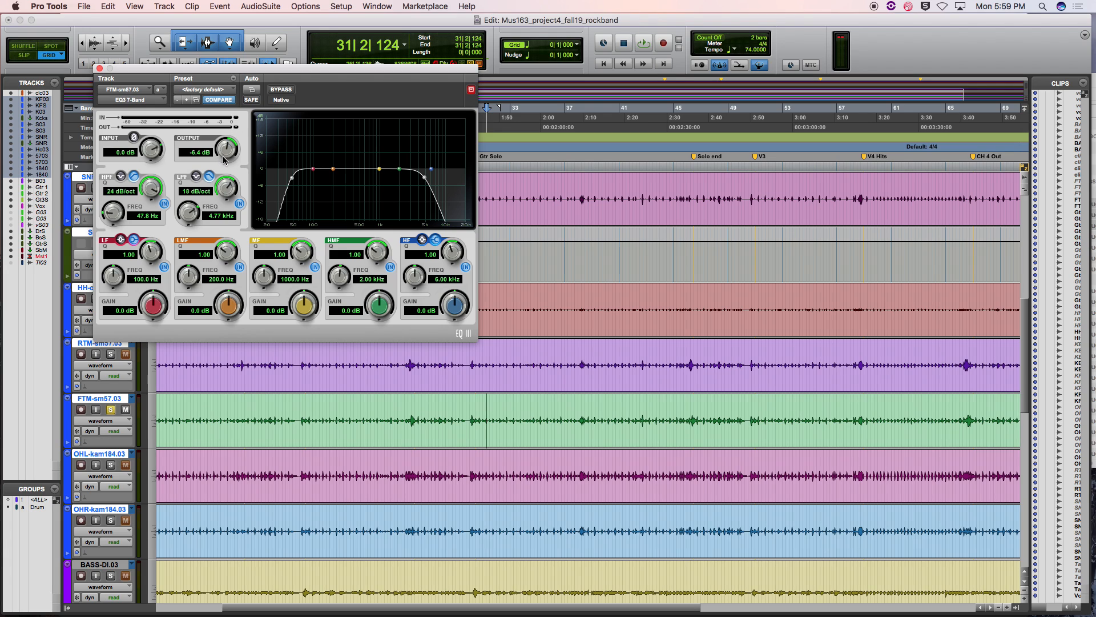
- Close the EQ, reactivate the D3 ExpGate on FTMsm5703, and set its threshold to -10.5 dB during playback
left_click(99, 68)
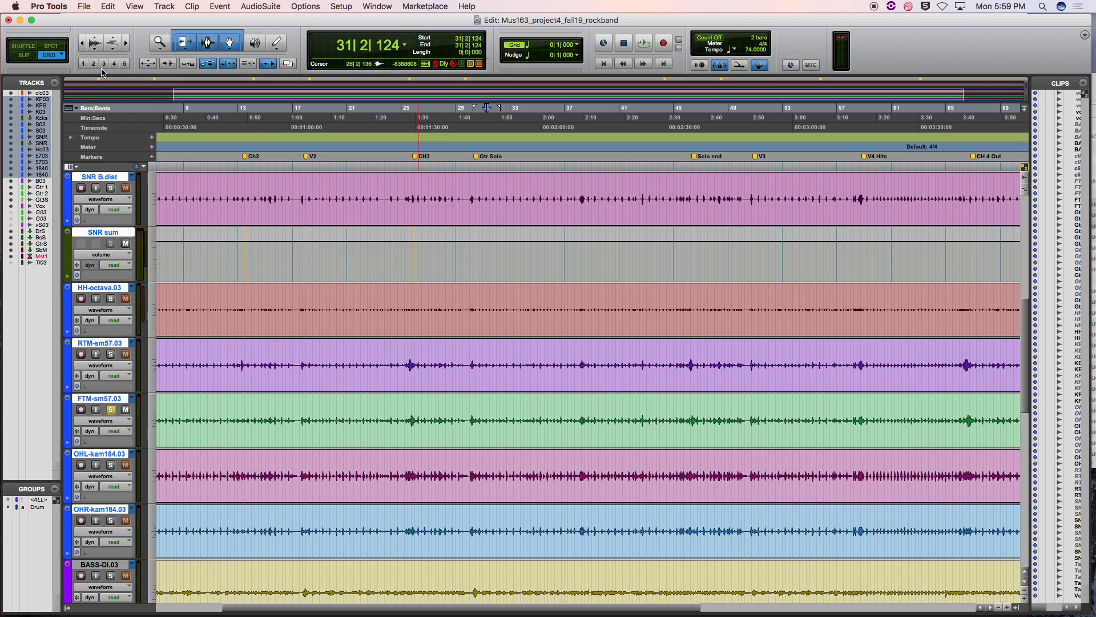
key("super+equal")
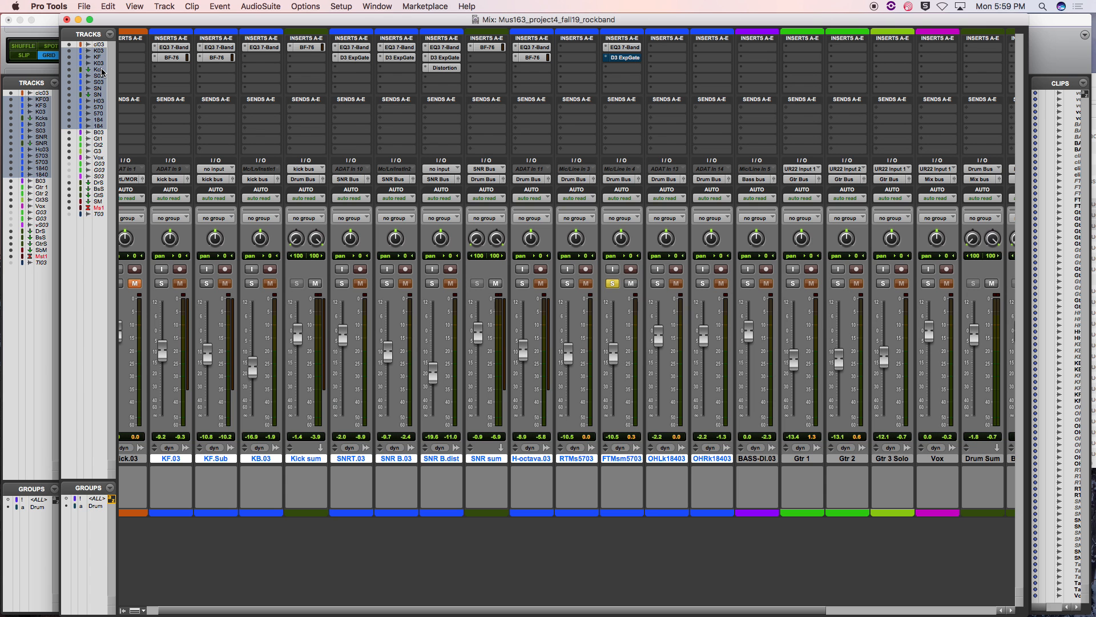
left_click(619, 58, "super")
key("super+equal")
key("super+equal")
left_click(625, 59)
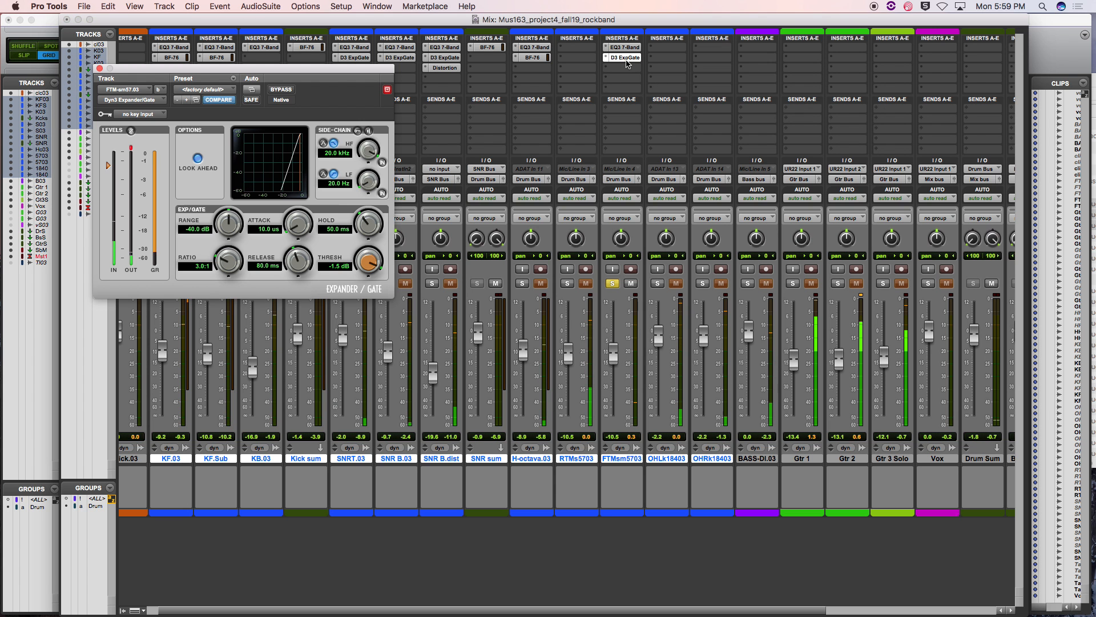
left_click_drag(363, 282, 368, 294)
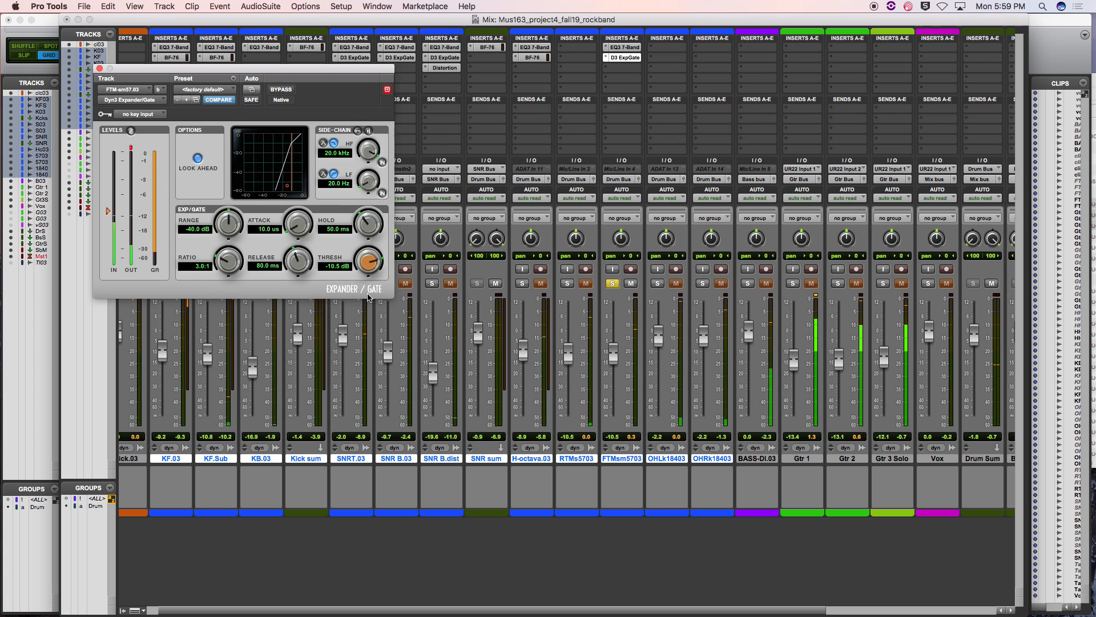
- Audition the gated floor tom in the Edit window on its hits near bars 30, 38 and 46
key("super+equal")
key("space")
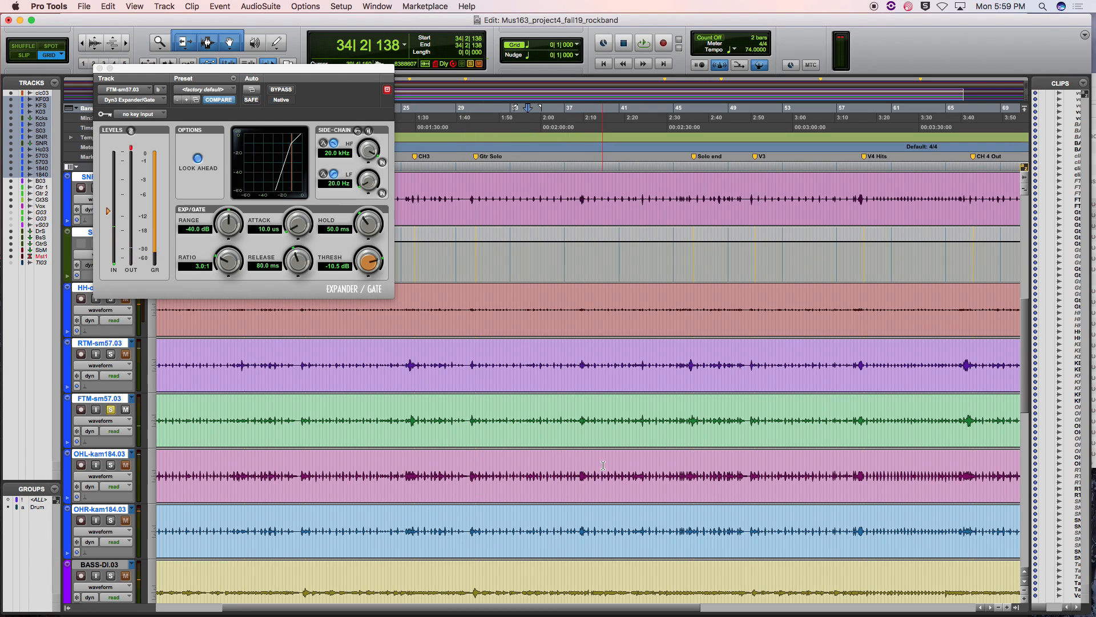
left_click_drag(489, 475, 467, 475)
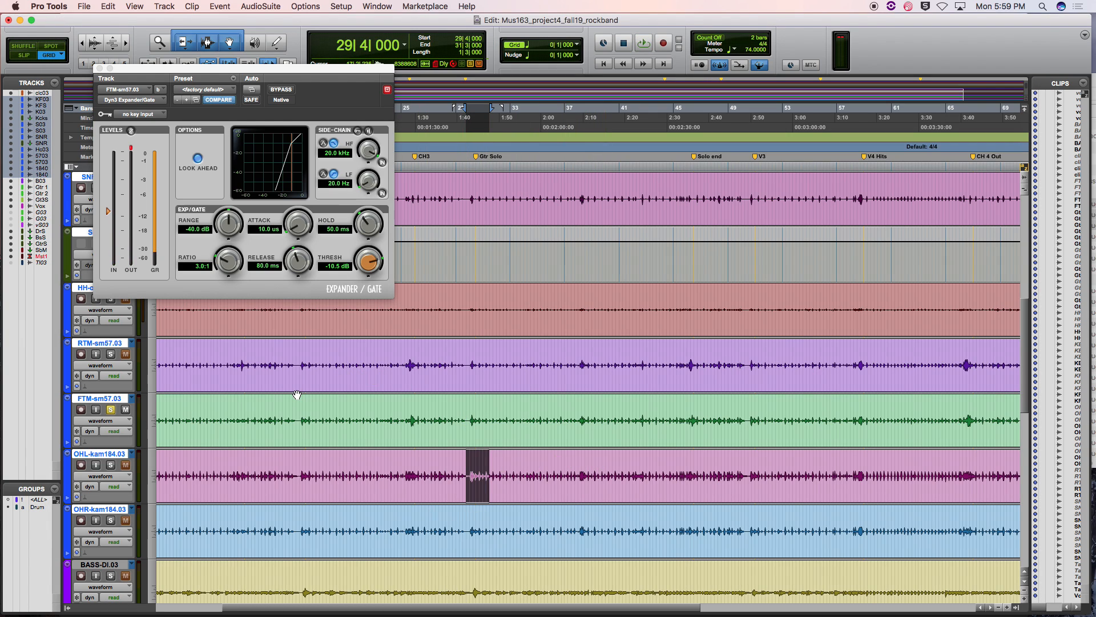
left_click_drag(475, 407, 483, 410)
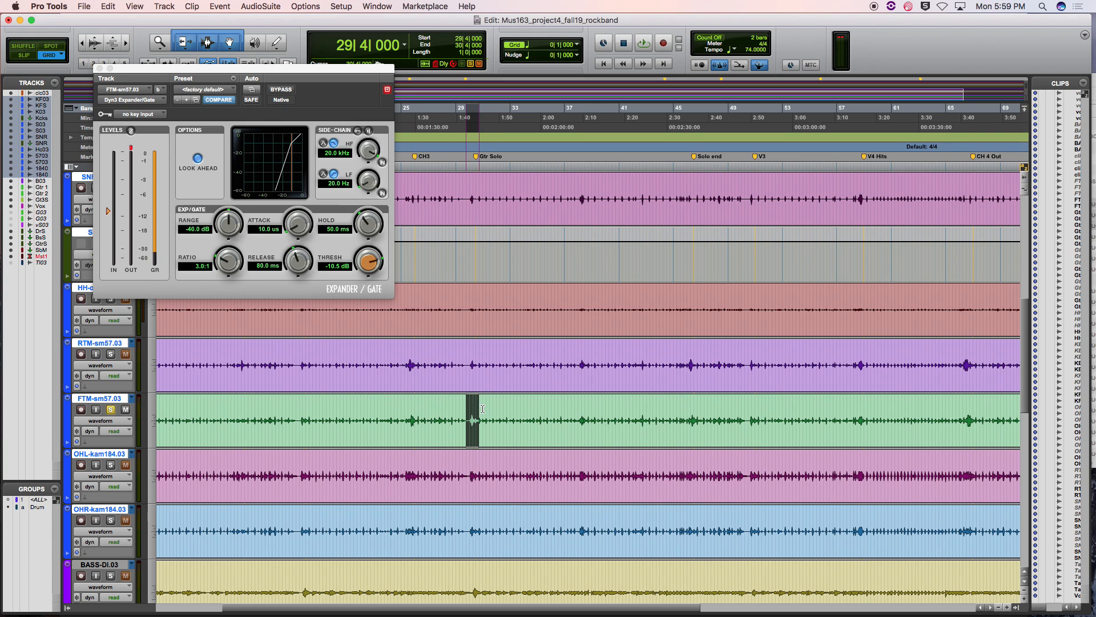
key("space")
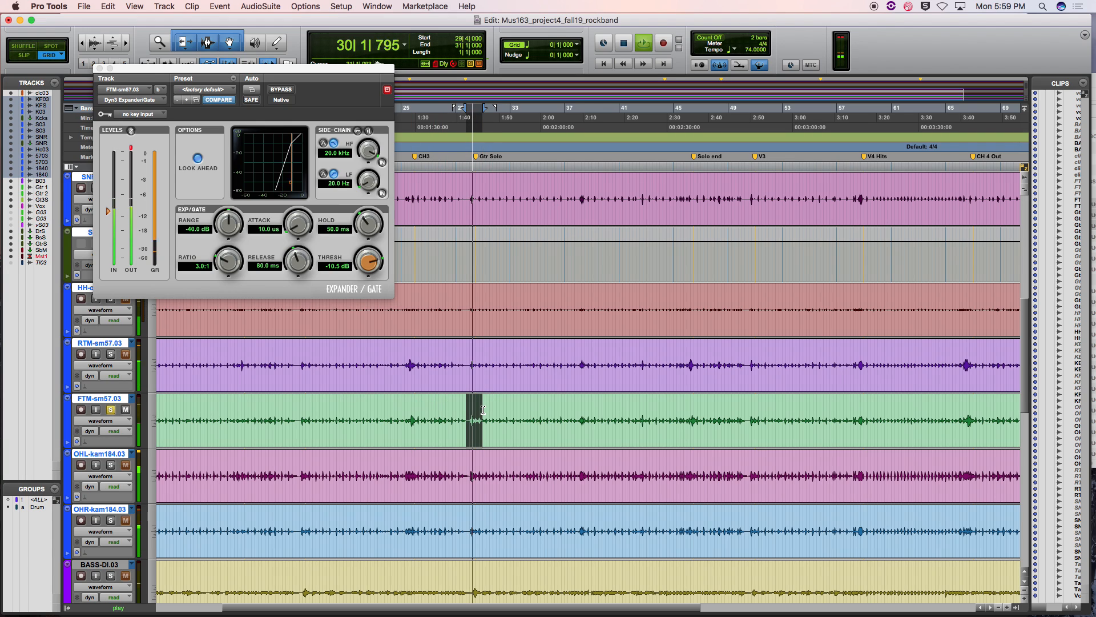
left_click(582, 419)
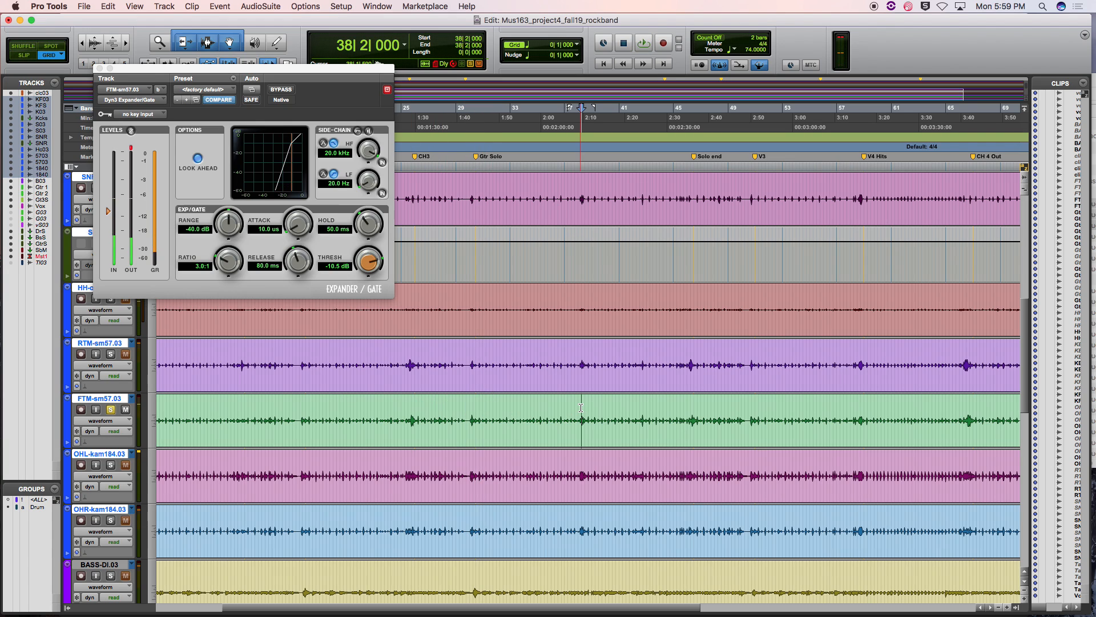
left_click(691, 406)
key("space")
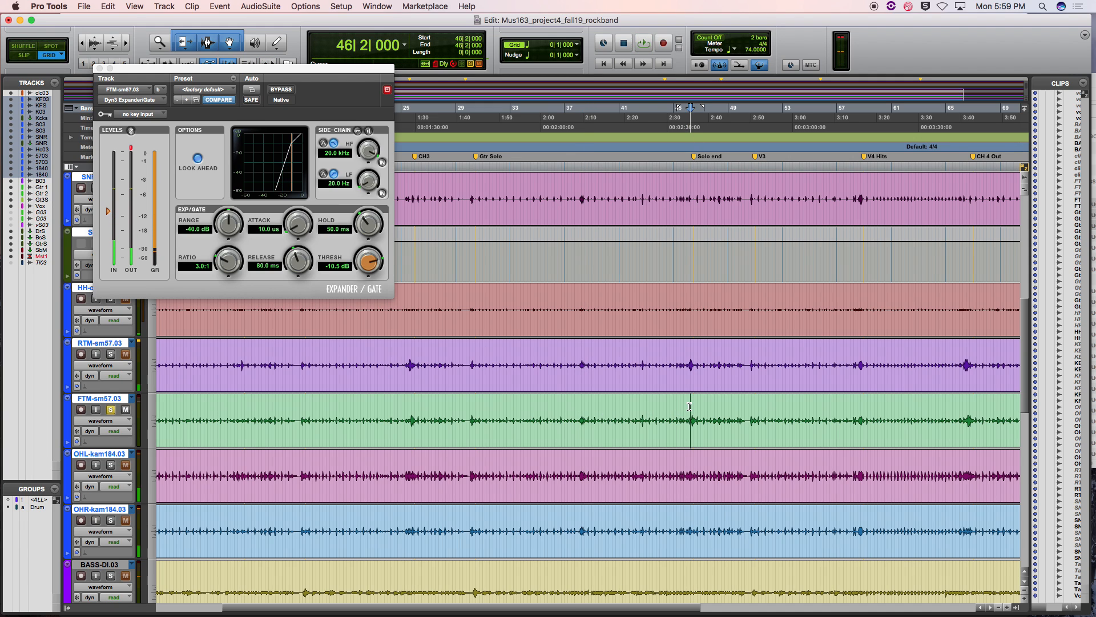
- Loop the floor tom hit from 46|2 to 47|1 and set the gate's threshold to -6.4 dB and hold to 518.9 ms
left_click_drag(690, 407, 704, 406)
left_click(127, 43)
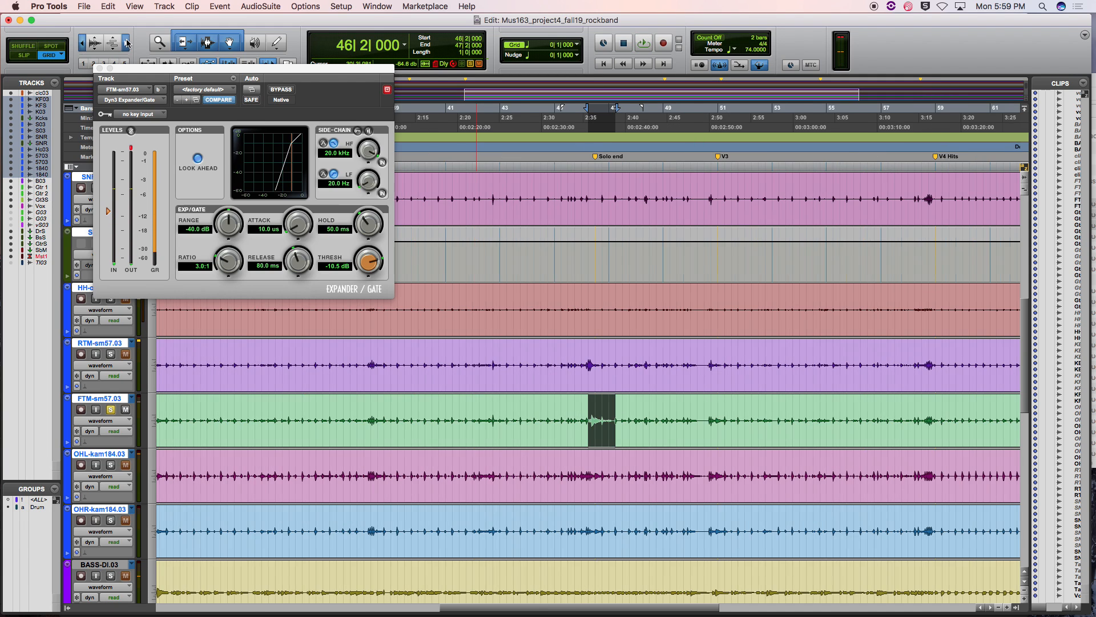
left_click(512, 407)
key("space")
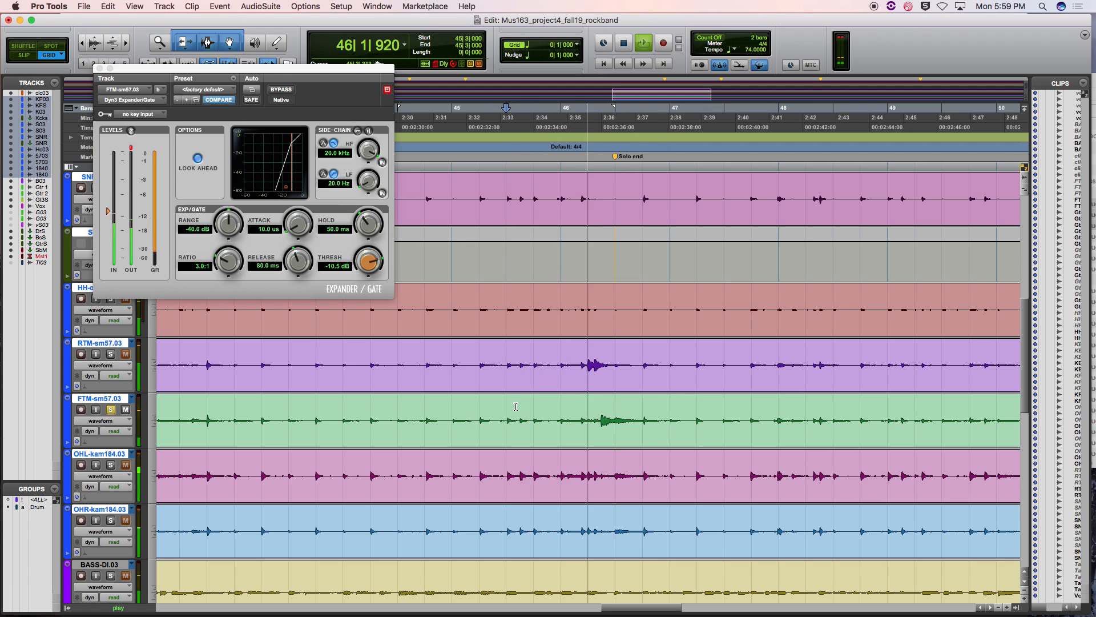
key("space")
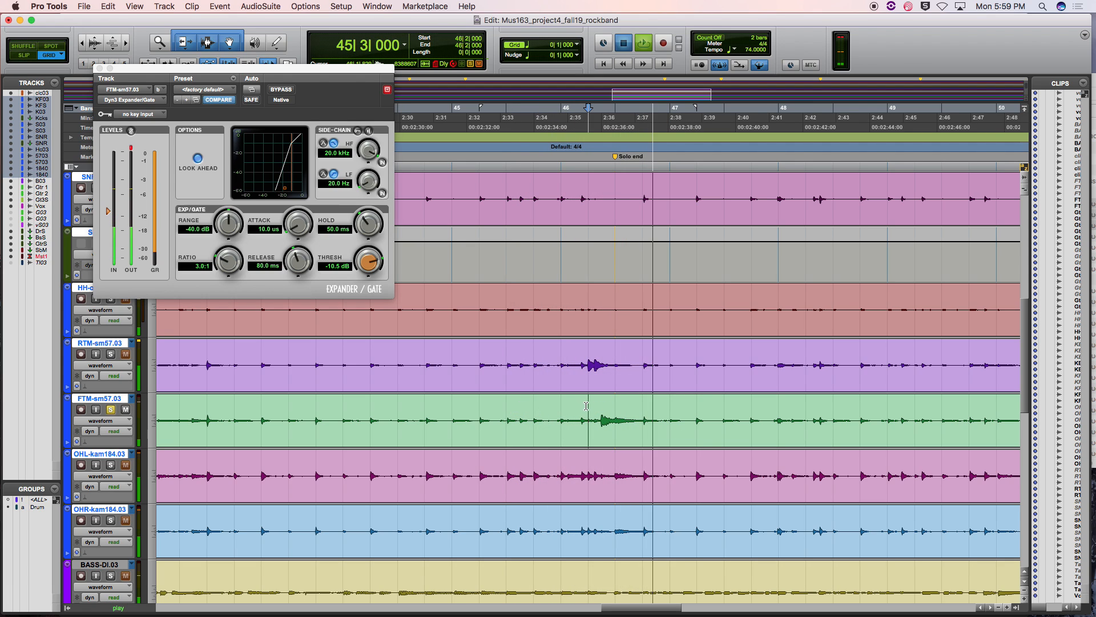
left_click_drag(588, 407, 670, 407)
key("space")
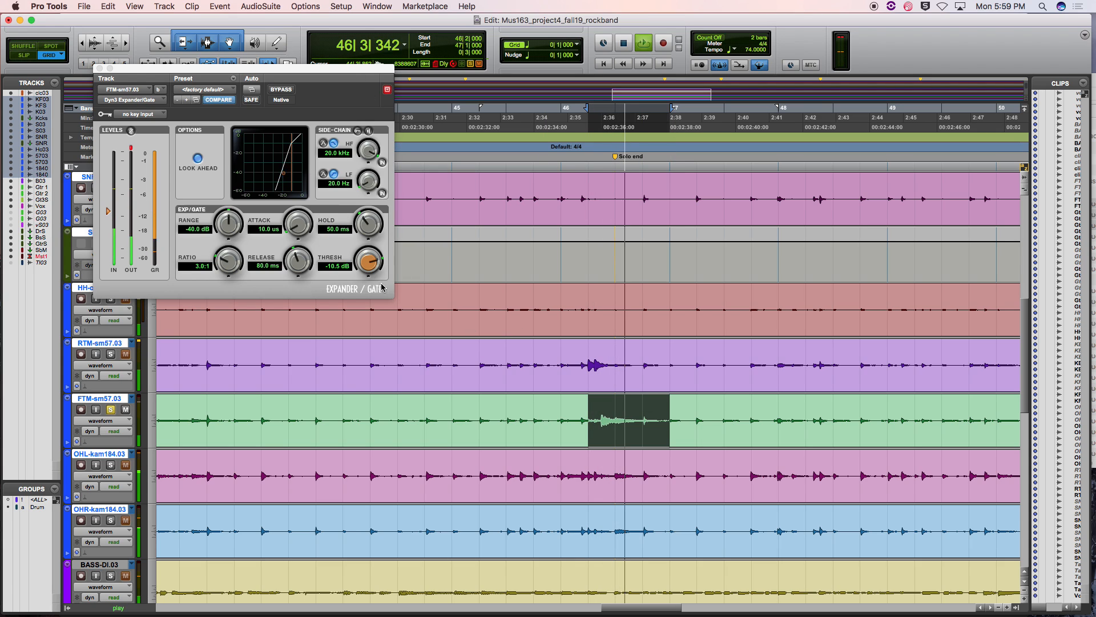
left_click_drag(369, 262, 368, 255)
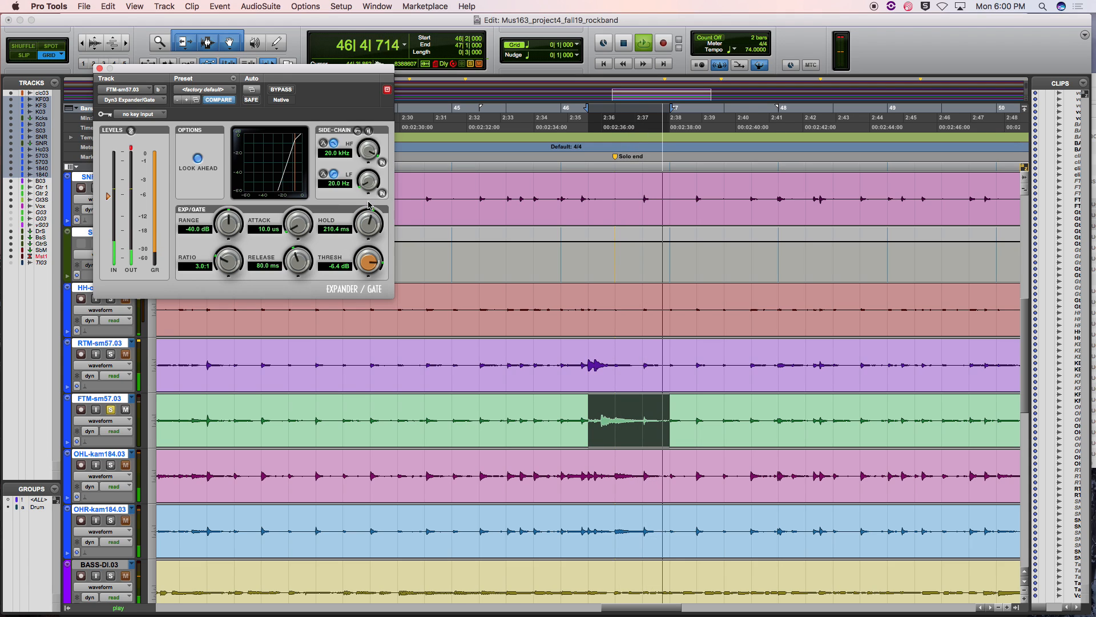
left_click_drag(368, 235, 369, 228)
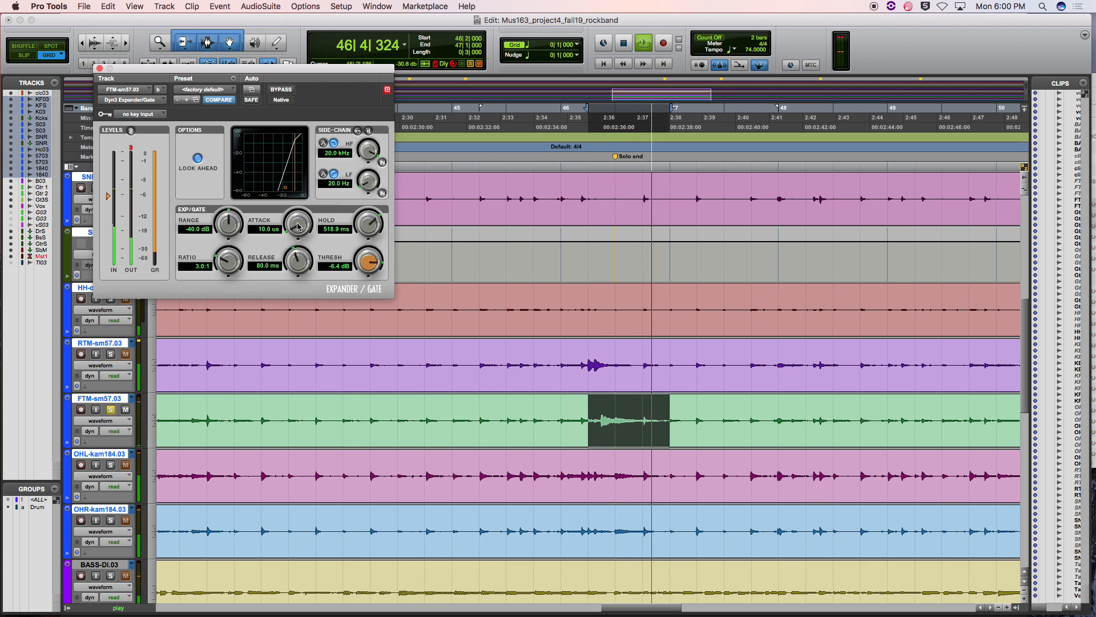
- Check the floor tom's EQ settings, close the plug-in window, and play the processed track again from 46|2
key("super+equal")
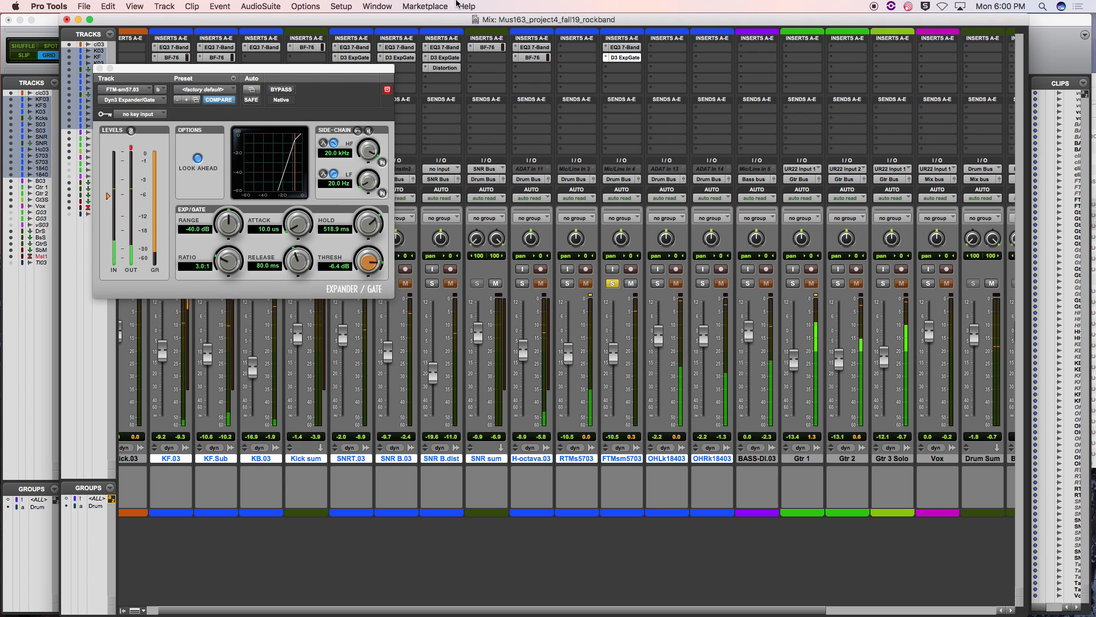
left_click(624, 48)
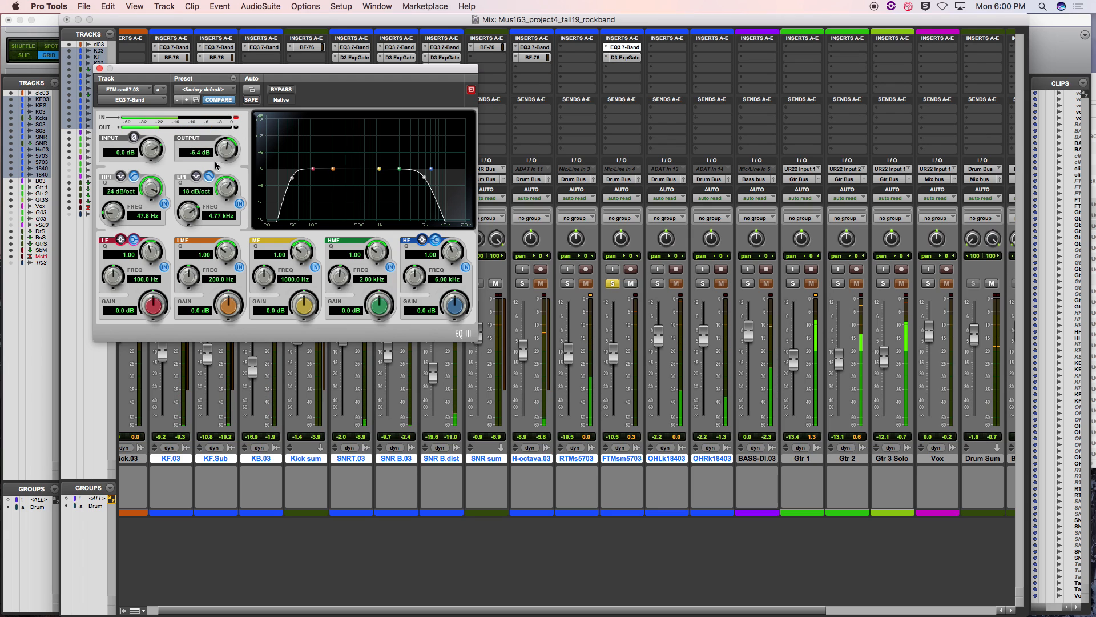
left_click(99, 69)
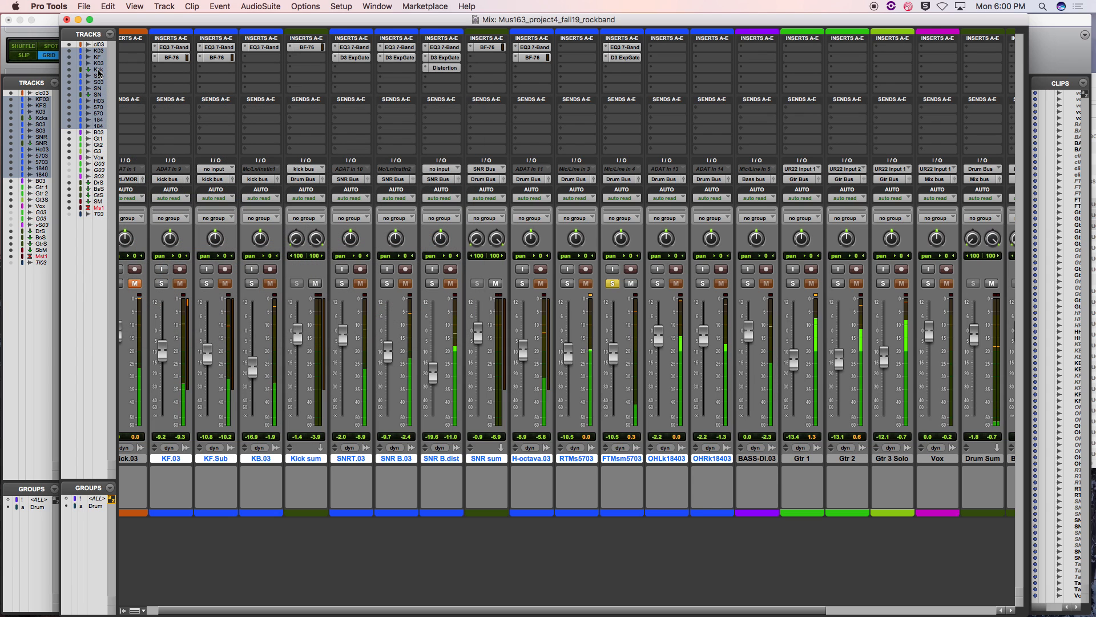
key("super+equal")
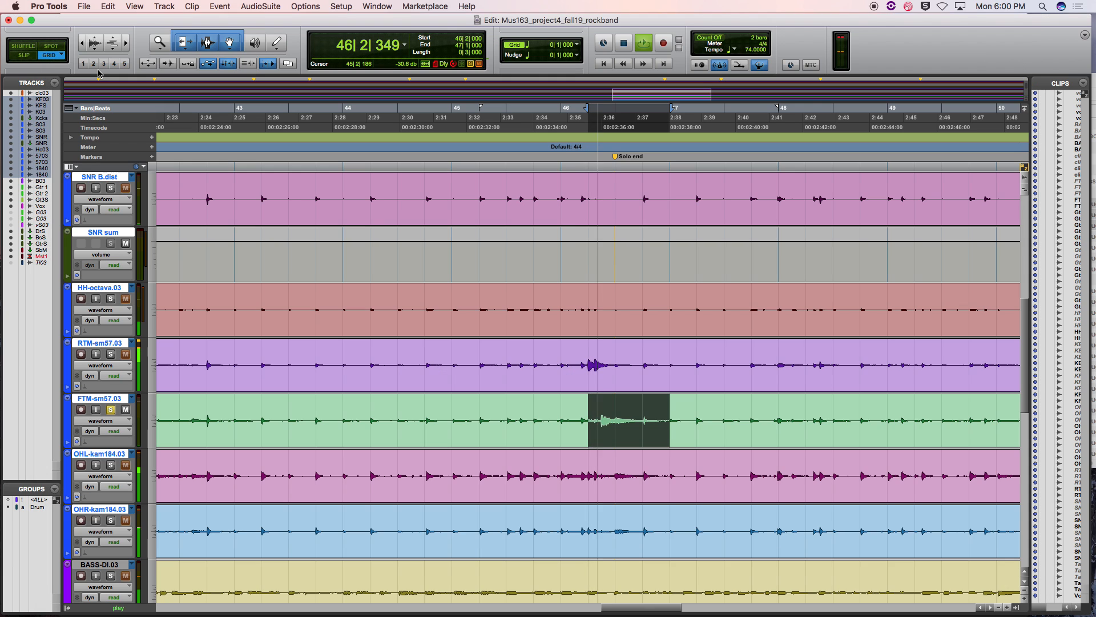
left_click(592, 184)
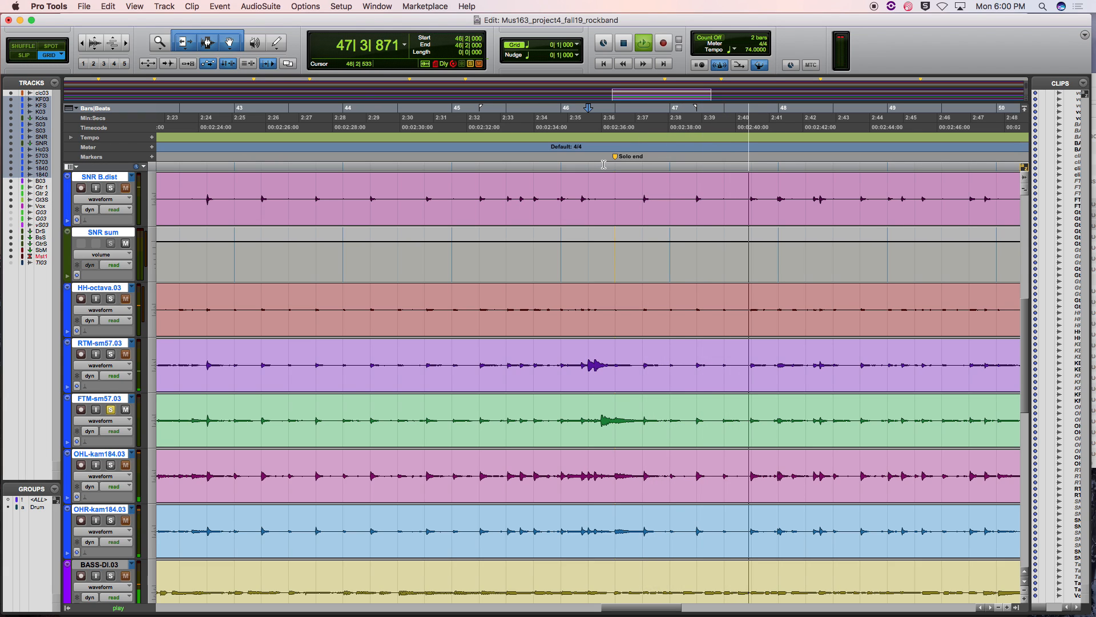
key("space")
key("space")
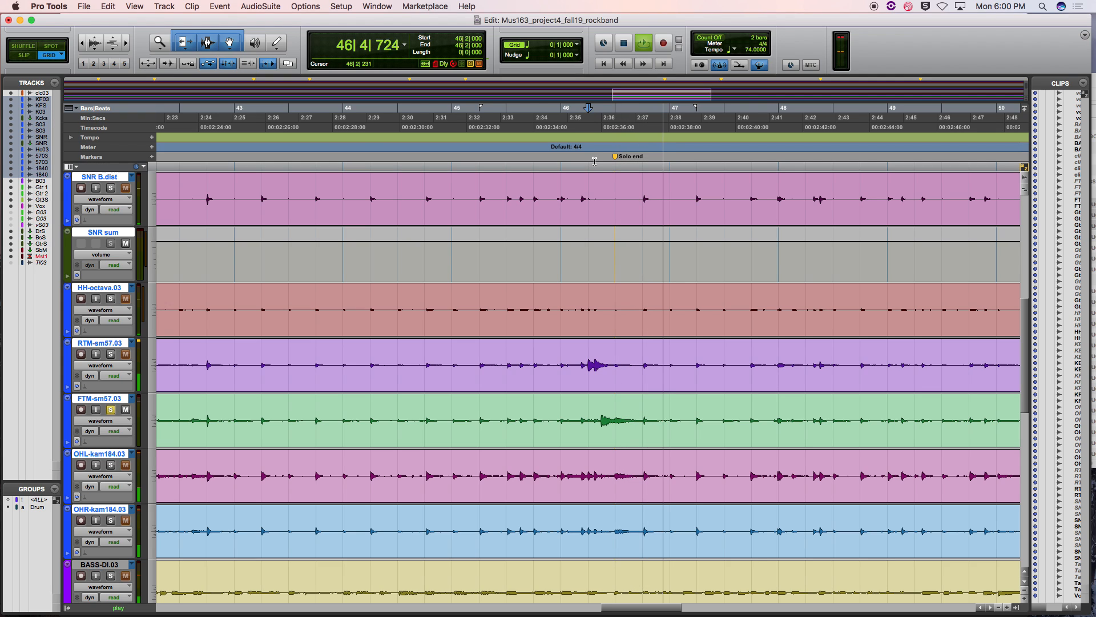
key("space")
- Play the soloed rack tom track around bar 46 and select the range around its hit
key("super+equal")
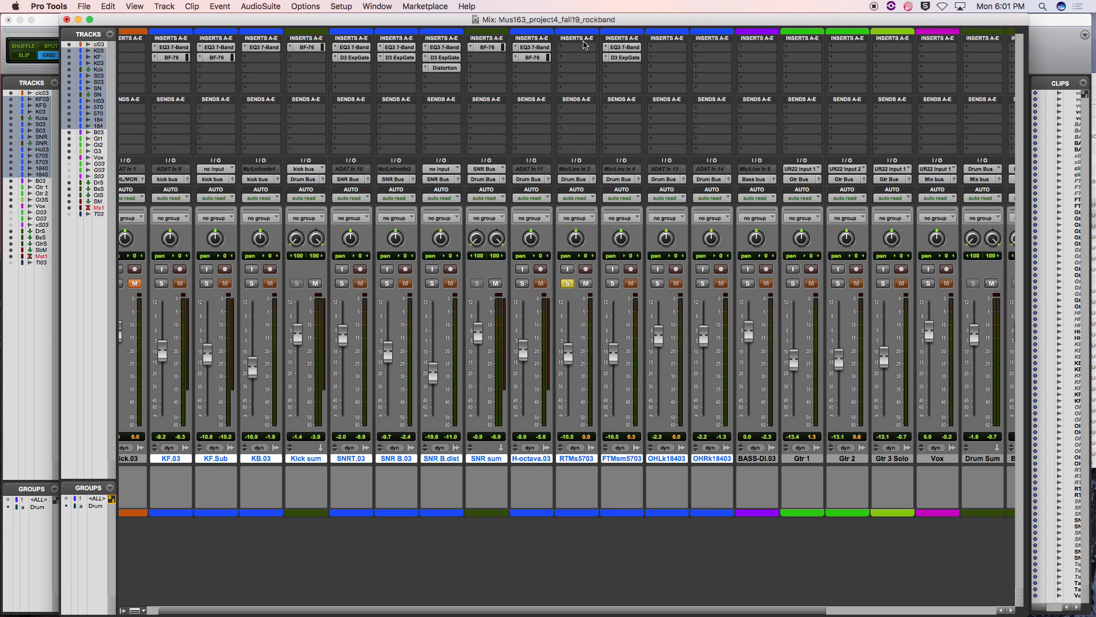
key("super+equal")
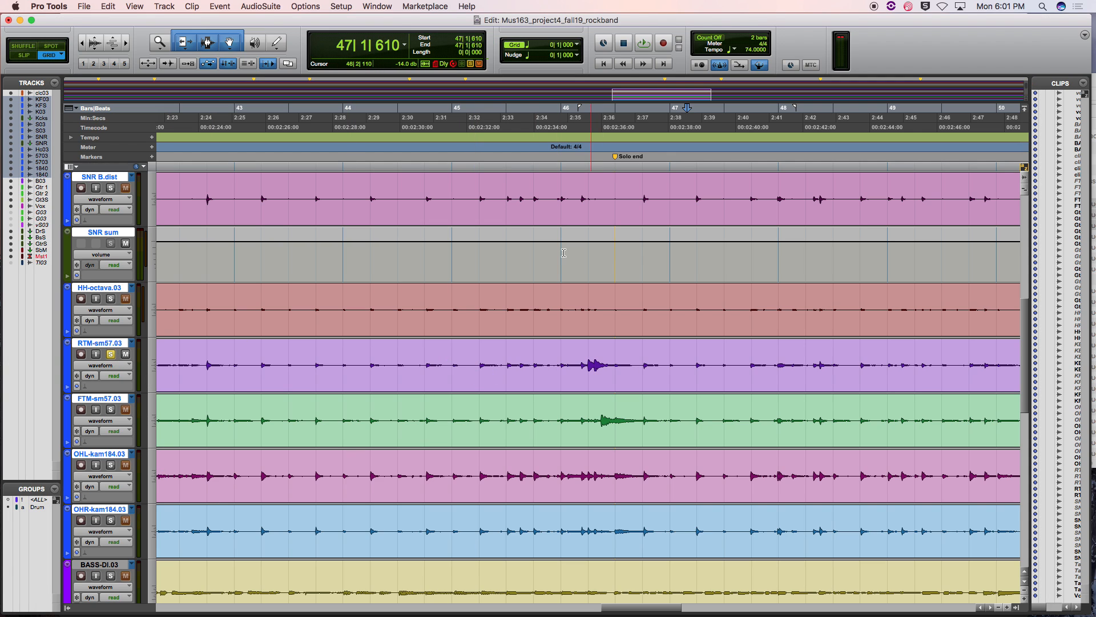
left_click(571, 156)
key("space")
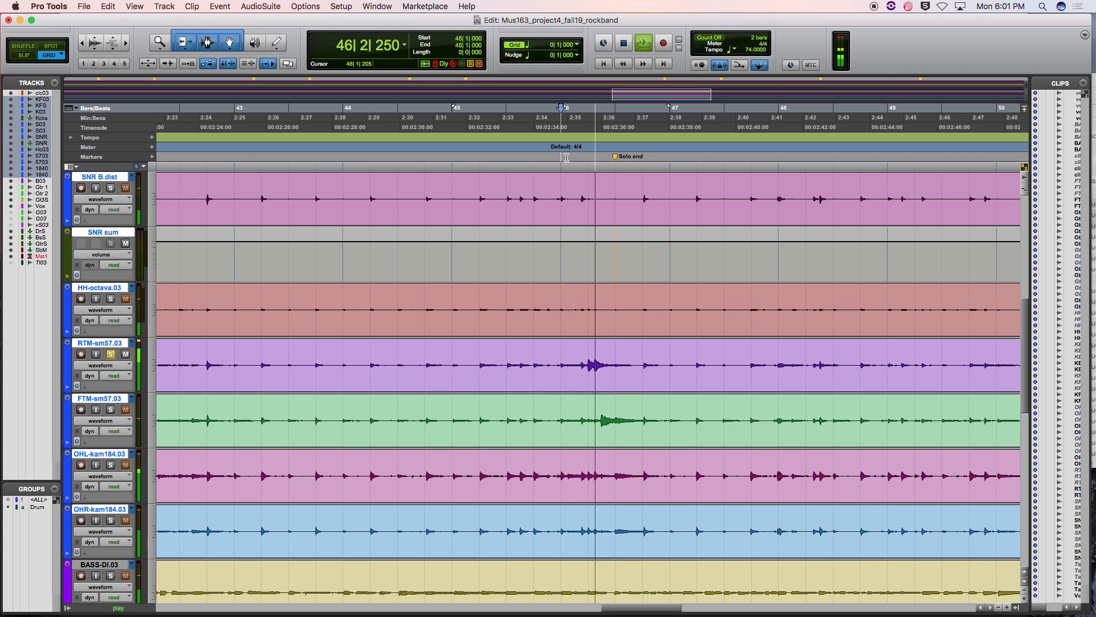
key("space")
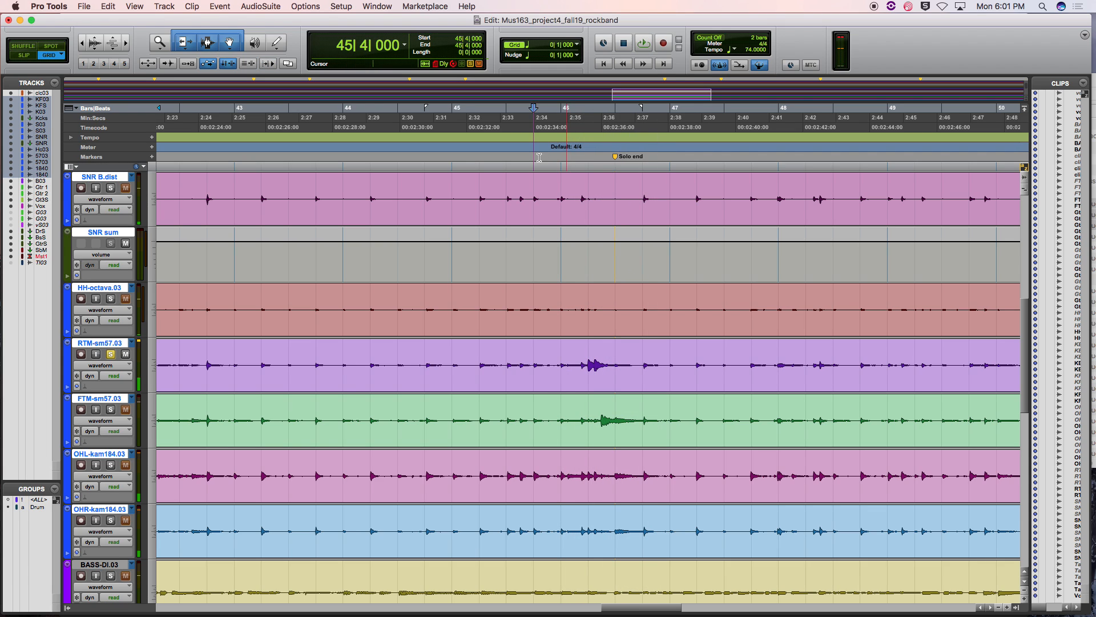
left_click_drag(535, 161, 689, 174)
left_click_drag(556, 168, 662, 173)
- Copy the floor tom's EQ3 7-Band and D3 ExpGate inserts onto the rack tom track in the same order
key("super+equal")
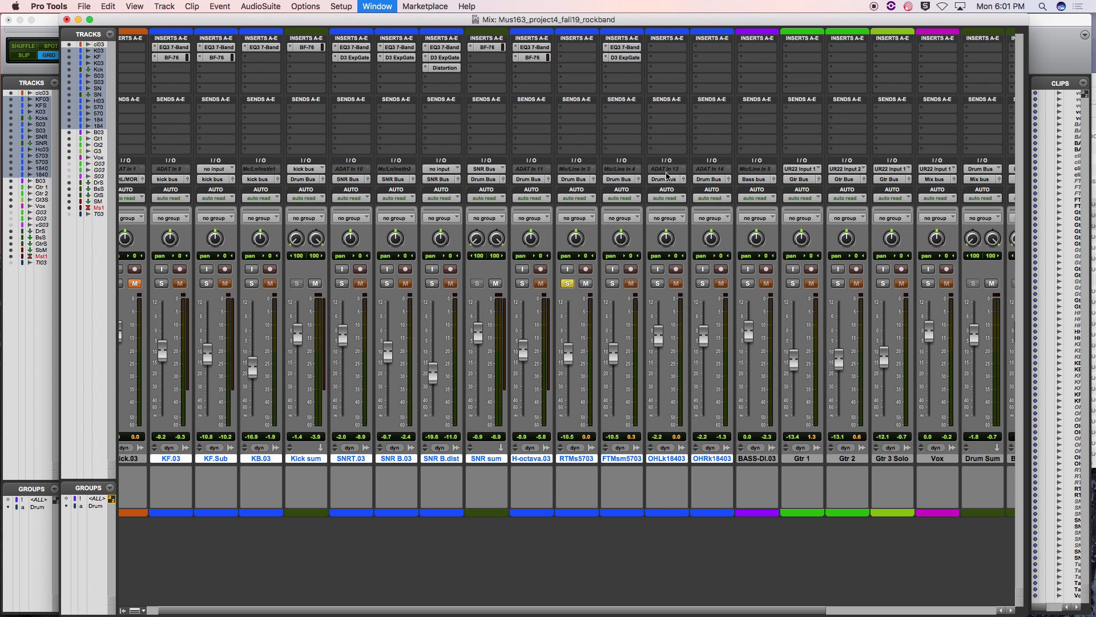
left_click(574, 50)
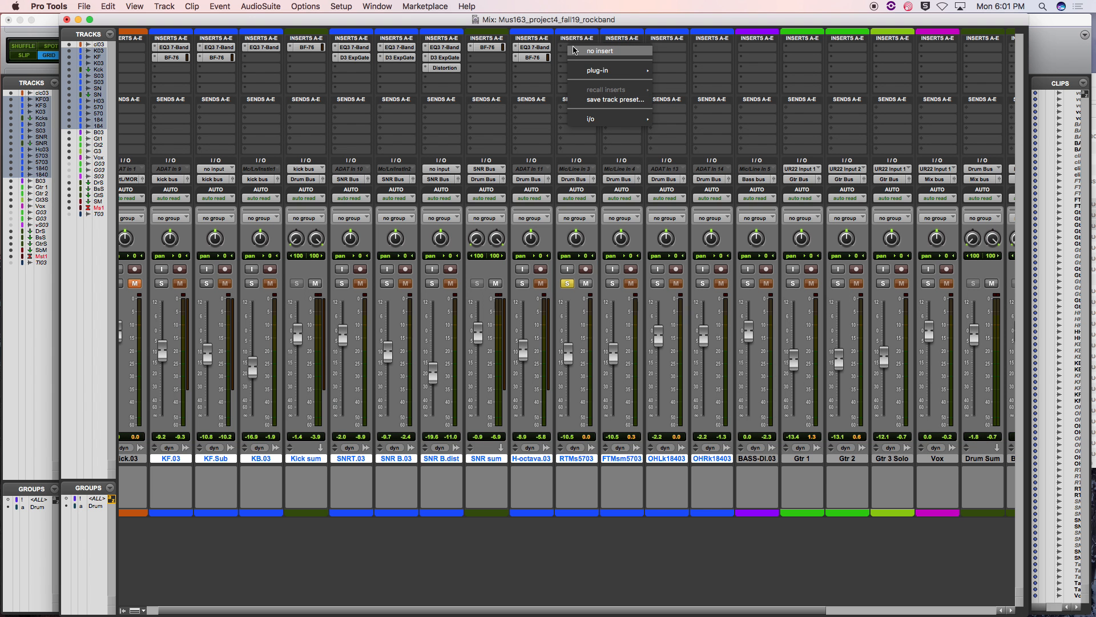
mouse_move(591, 71)
left_click(631, 46)
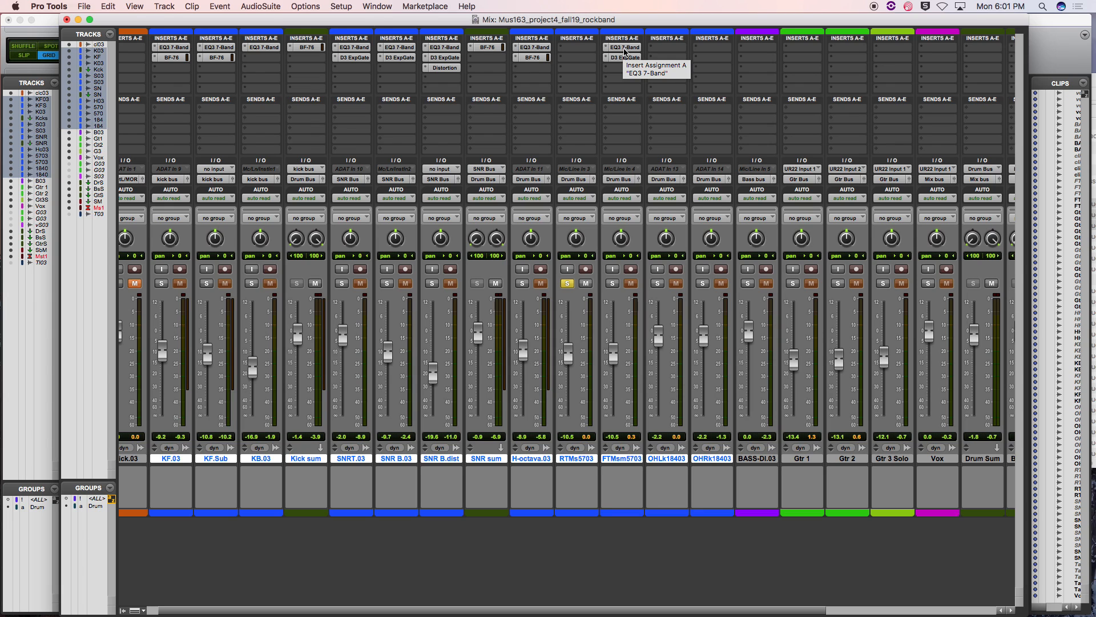
left_click_drag(625, 50, 588, 54)
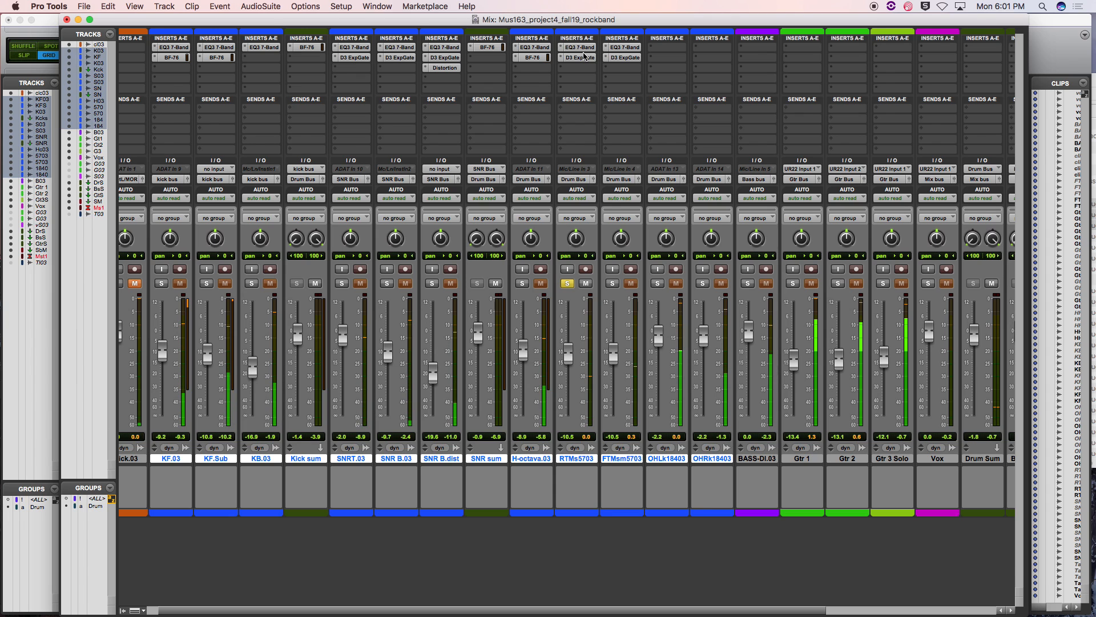
- Set the rack tom EQ's high-pass filter to 94.1 Hz and its low-pass filter to 4.17 kHz
key("super+equal")
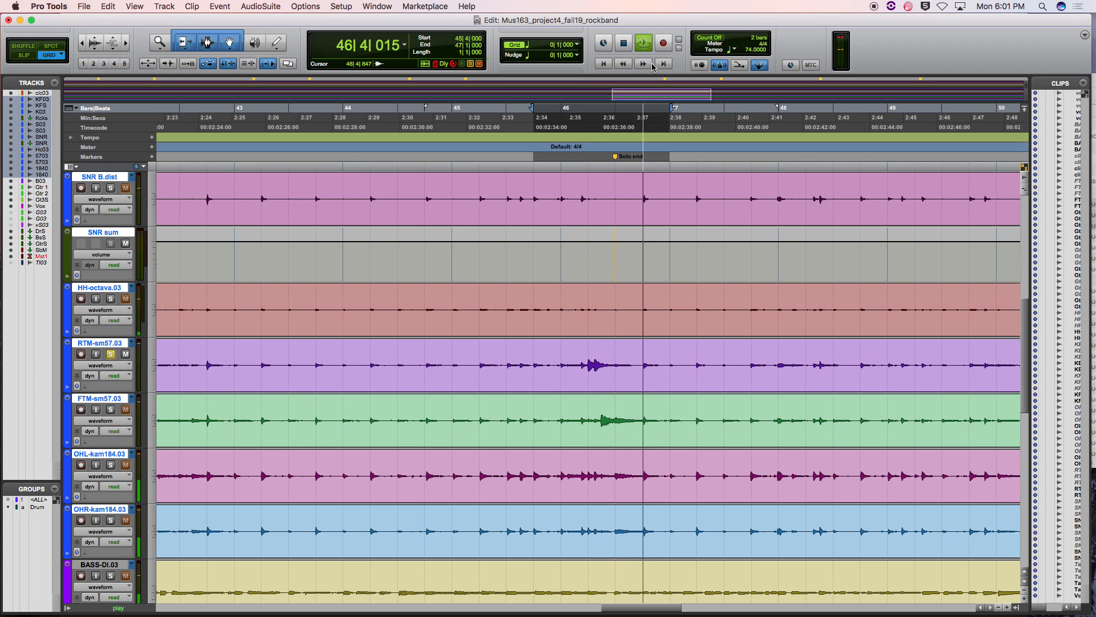
key("super+equal")
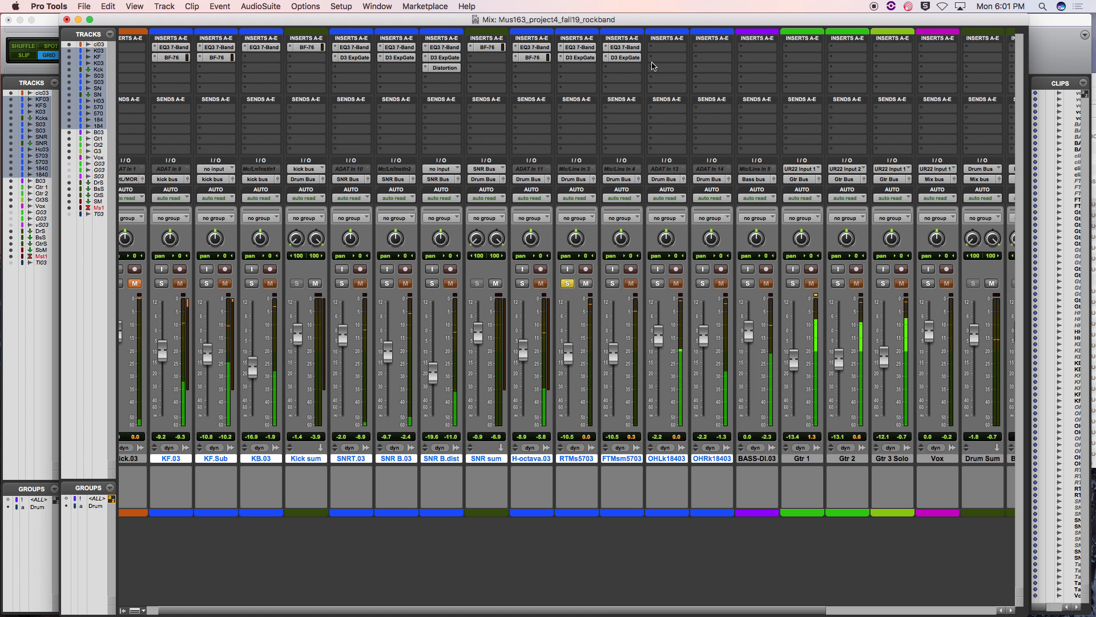
left_click(588, 48)
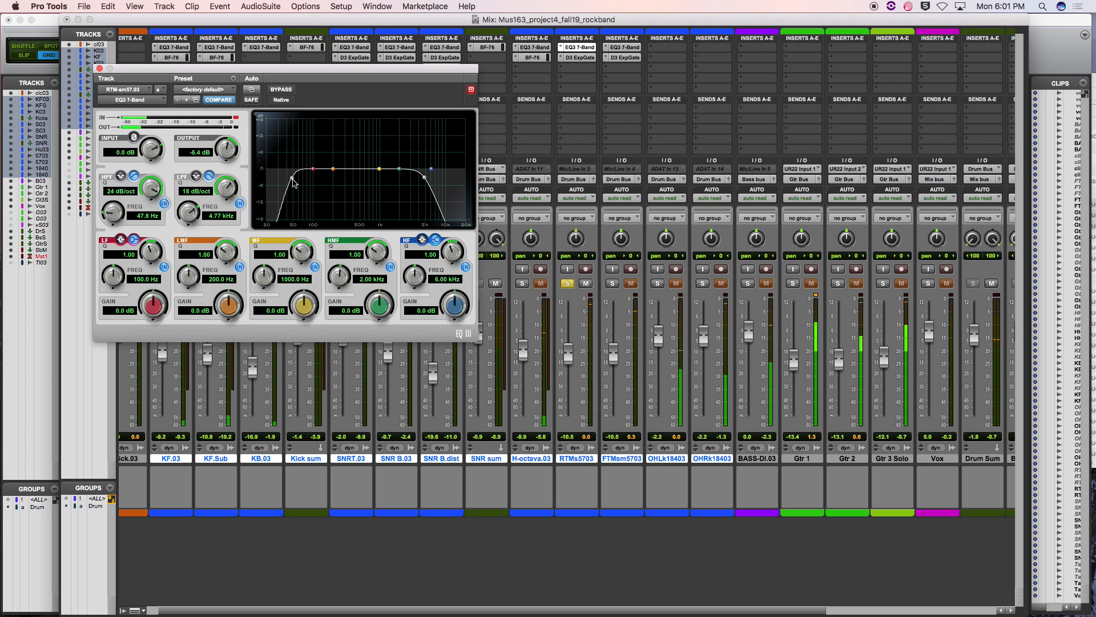
left_click_drag(292, 179, 312, 179)
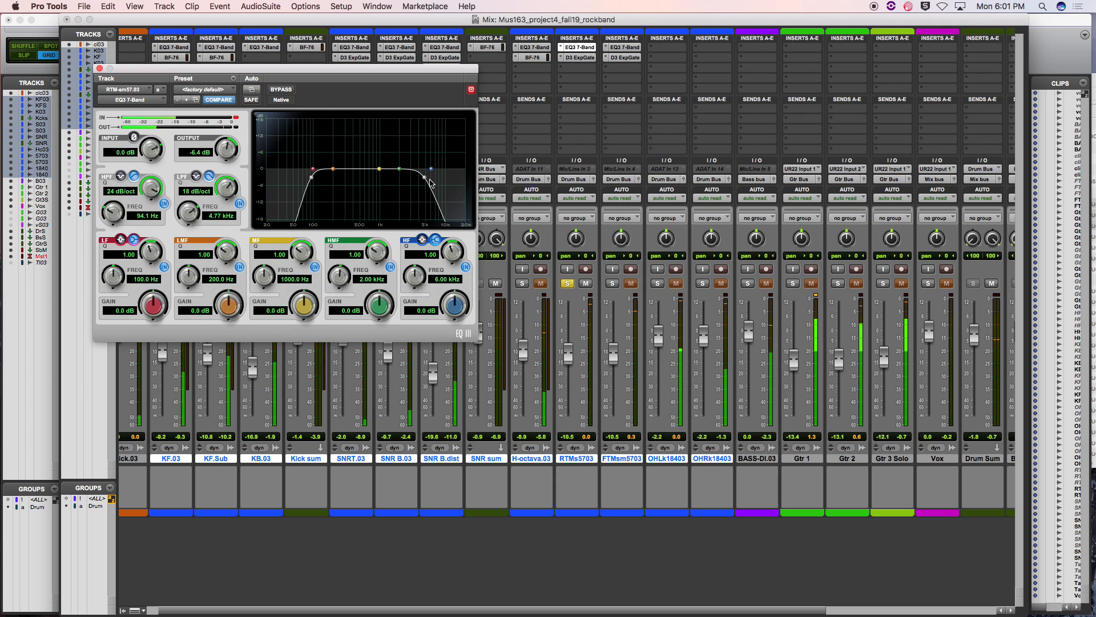
left_click_drag(430, 183, 427, 183)
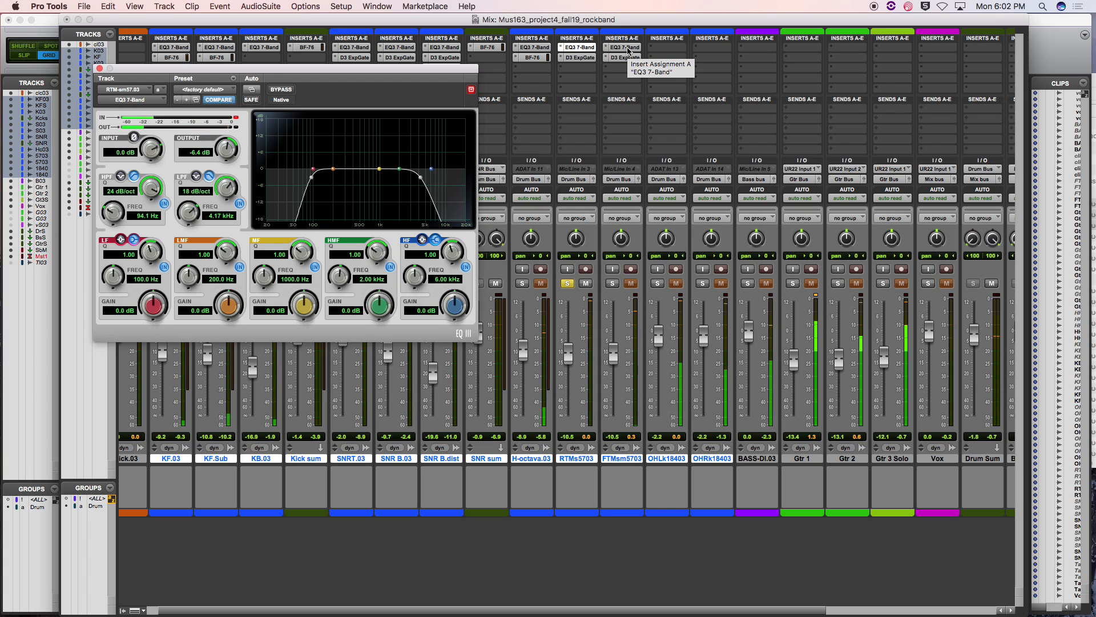
- Loop the soloed rack tom from 45|3 to 48|3 in the Edit window and close its EQ window
key("super+equal")
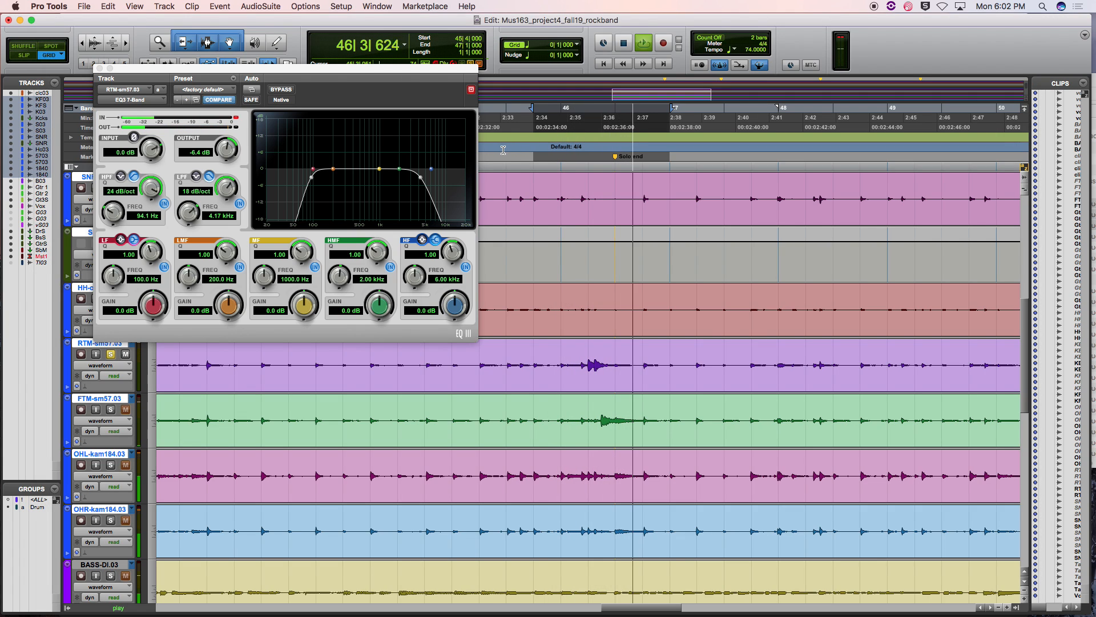
left_click_drag(511, 177, 820, 178)
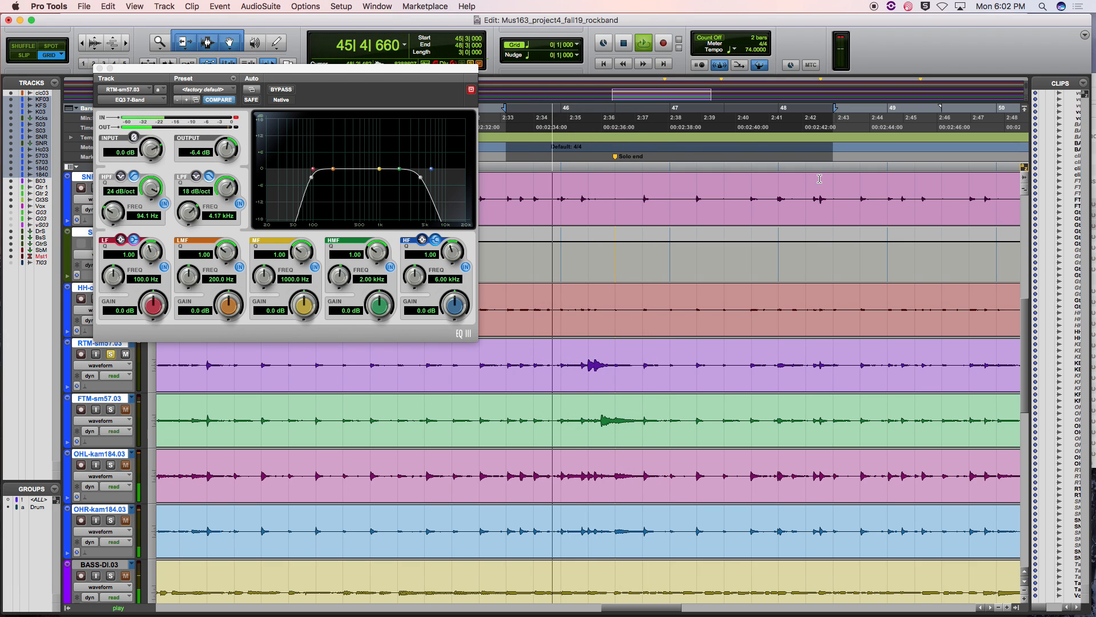
left_click(100, 68)
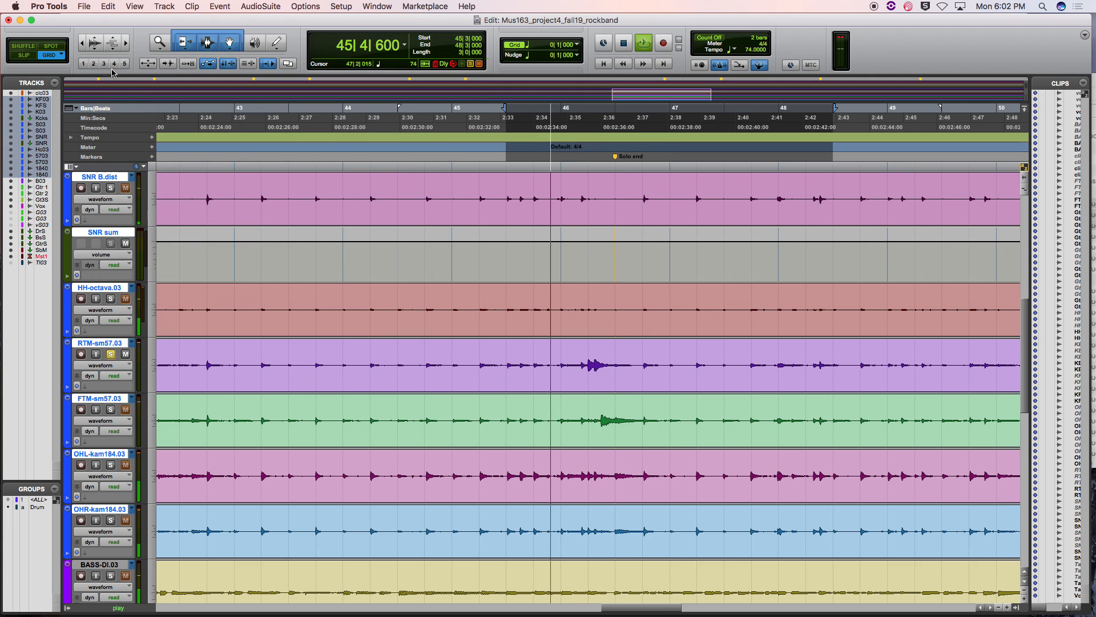
- Set the pan to 22 for hi-hat, 23 for rack tom, 57 for floor tom, 88 and 100 for the overheads, and audition the soloed overheads
key("super+equal")
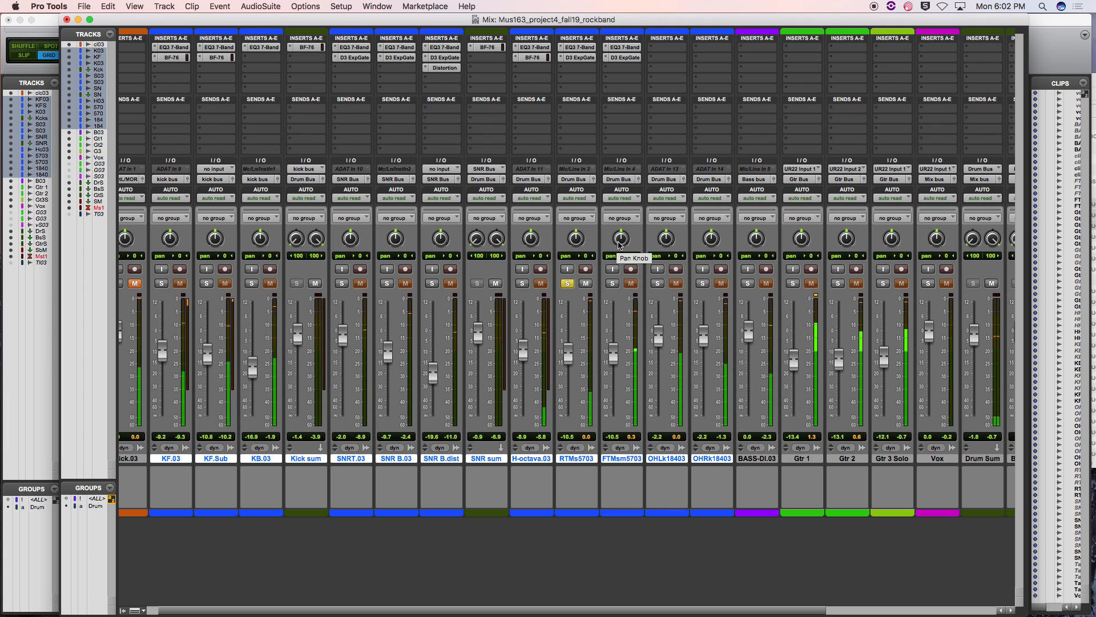
left_click_drag(620, 245, 576, 239)
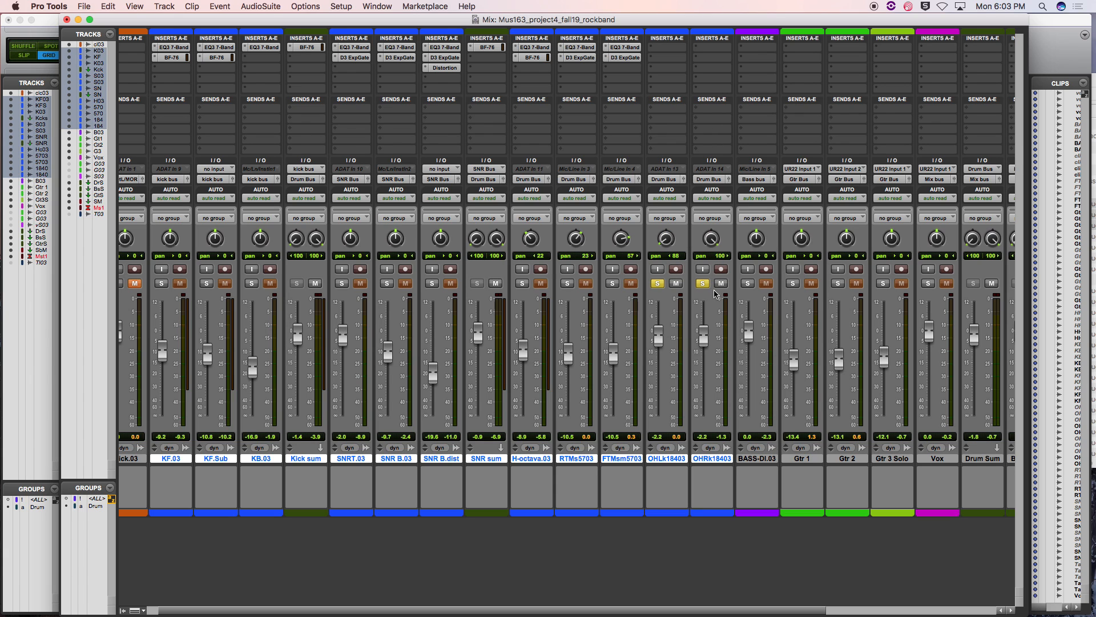
key("super+equal")
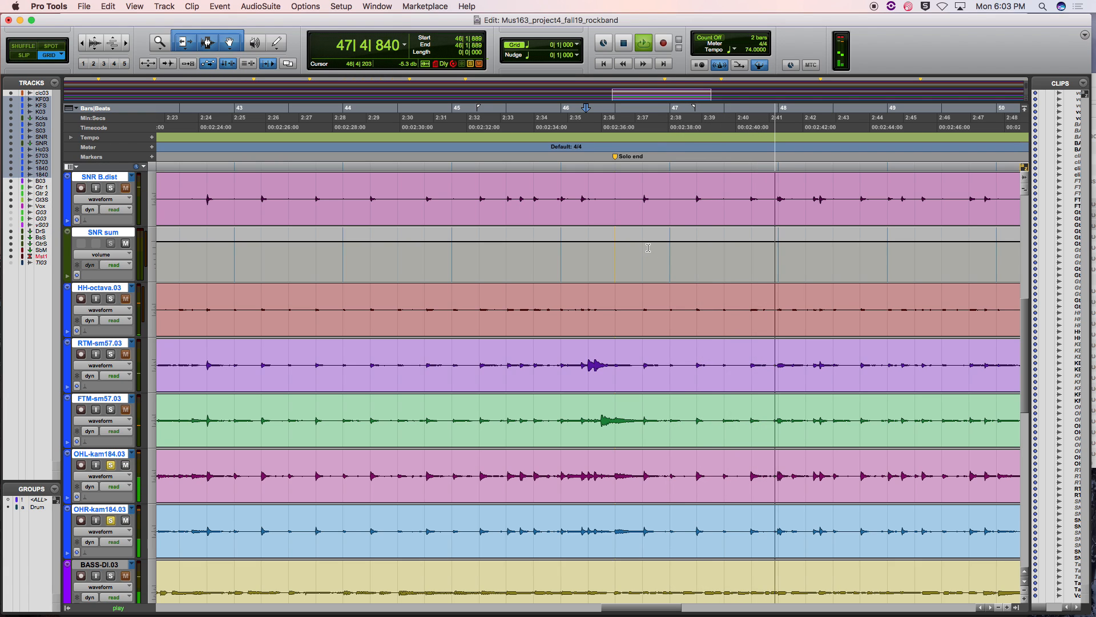
key("space")
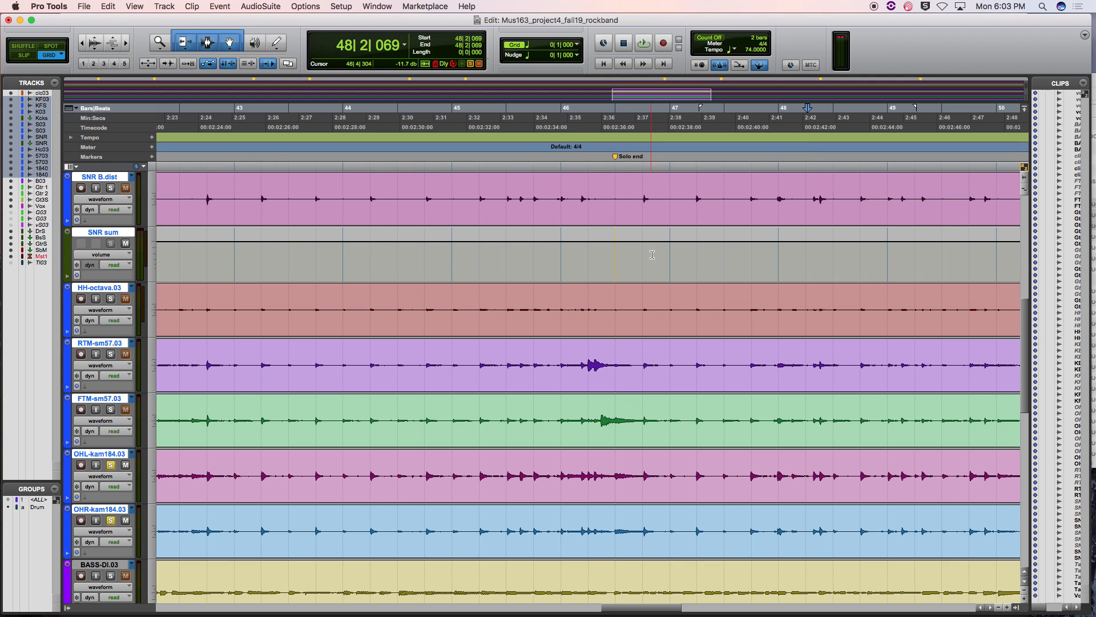
- Create one stereo aux input track directly after the OHR overhead track in the mixer
key("super+equal")
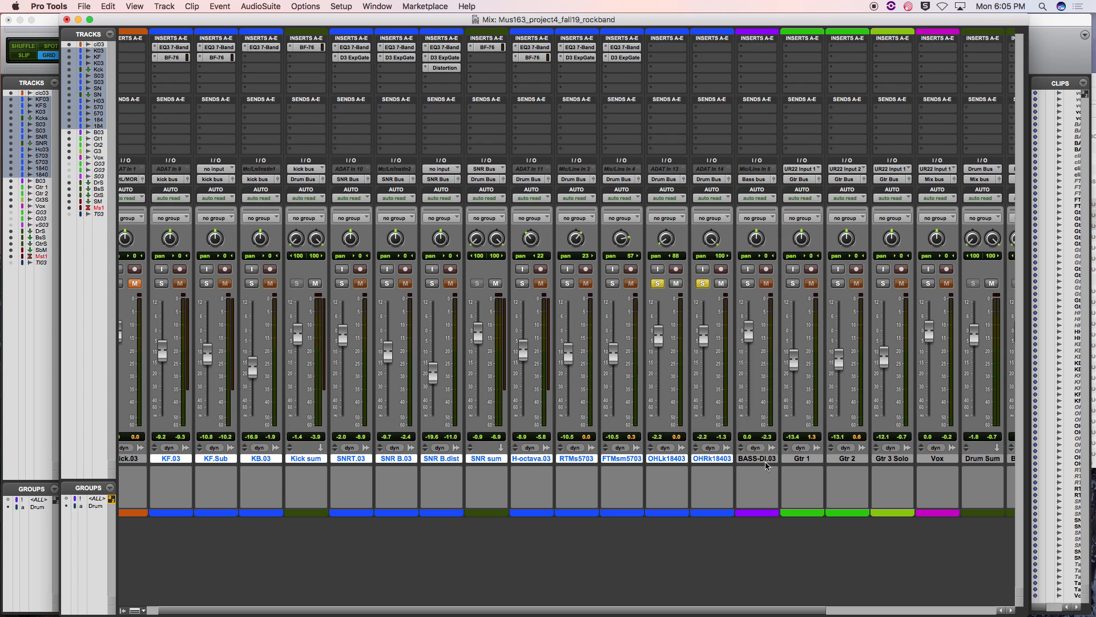
left_click(748, 458)
left_click(728, 459)
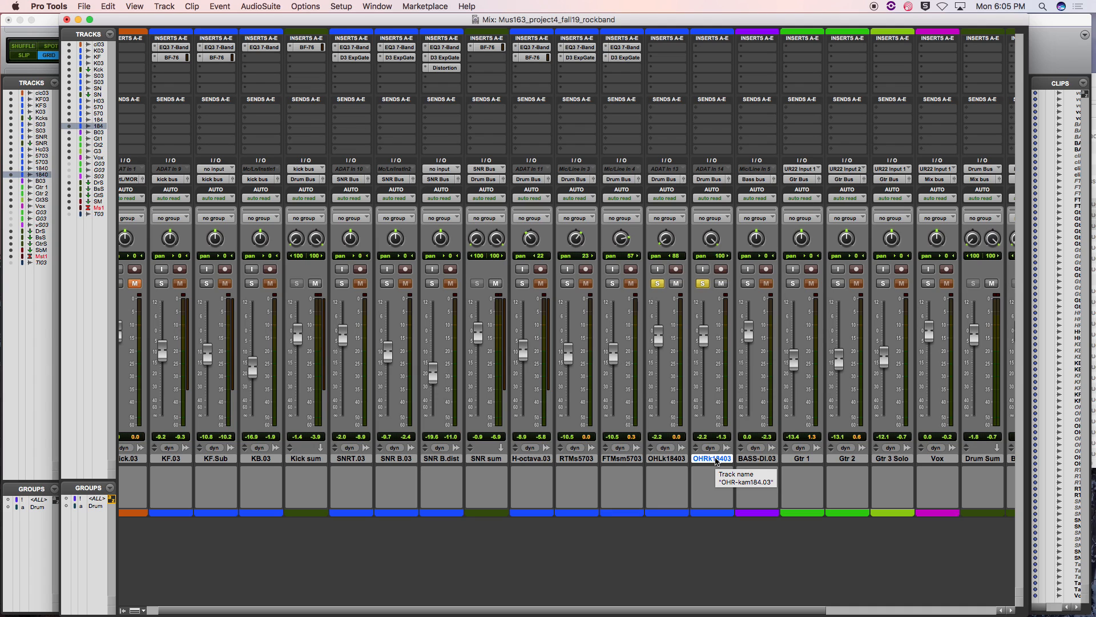
key("super+shift+n")
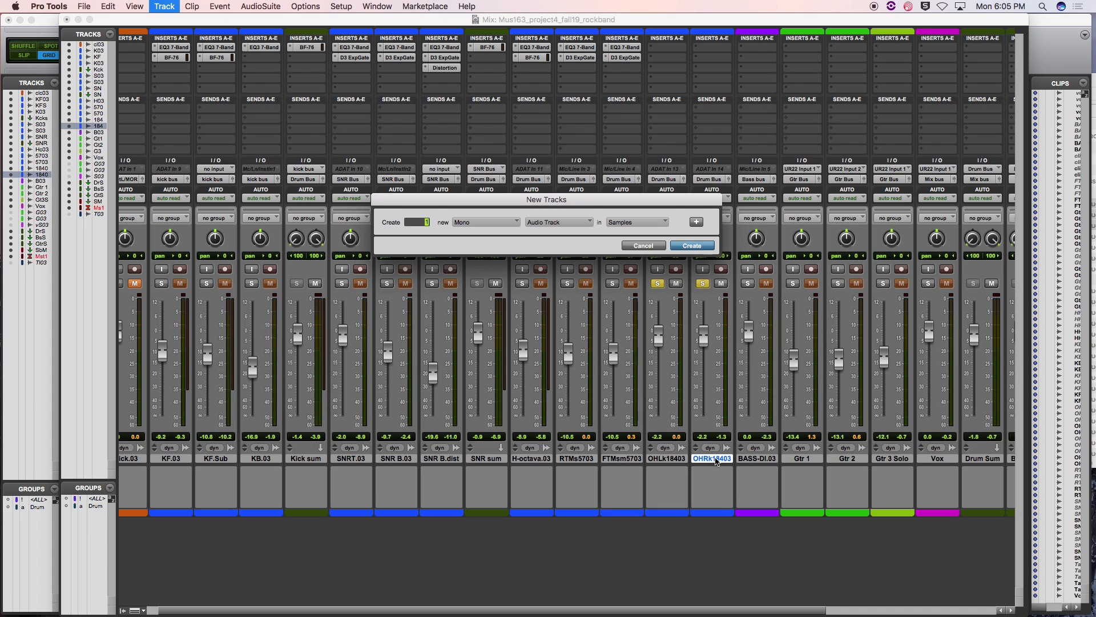
key("super+Right")
key("super+Down")
key("Return")
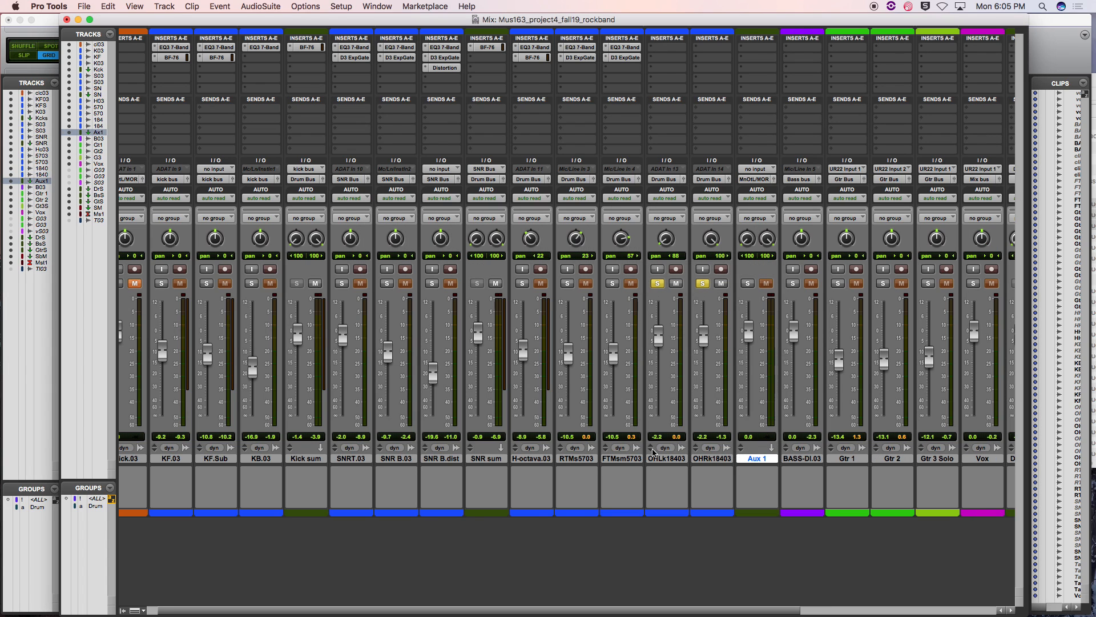
- Rename the new aux track as Drum II
double_click(750, 460)
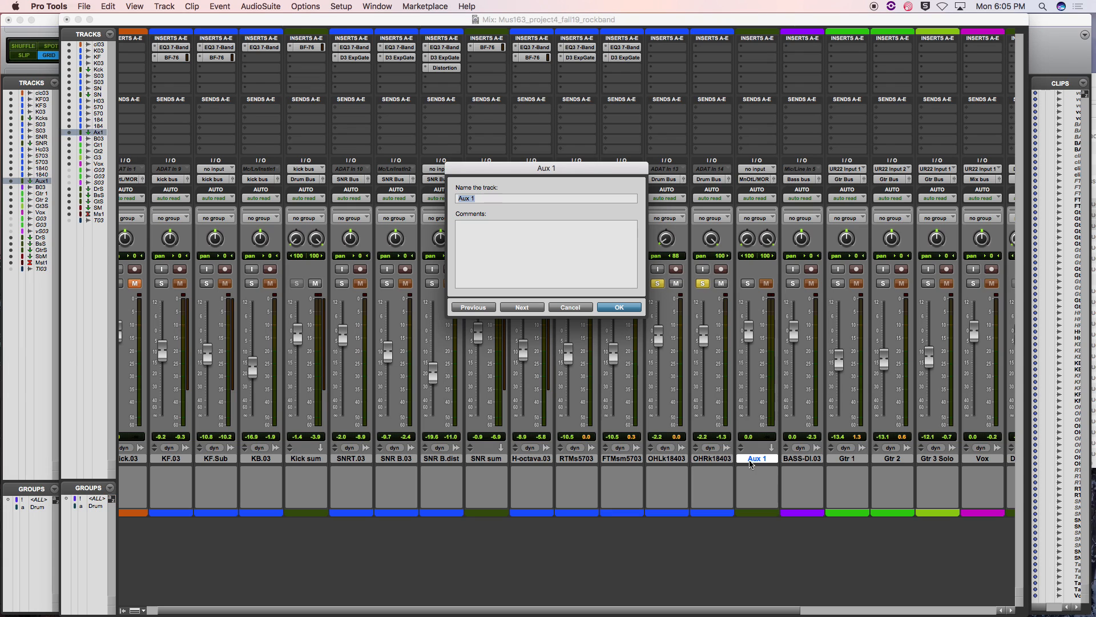
type("OH I")
key("BackSpace")
key("BackSpace")
key("BackSpace")
key("BackSpace")
type("Drum")
left_click(624, 309)
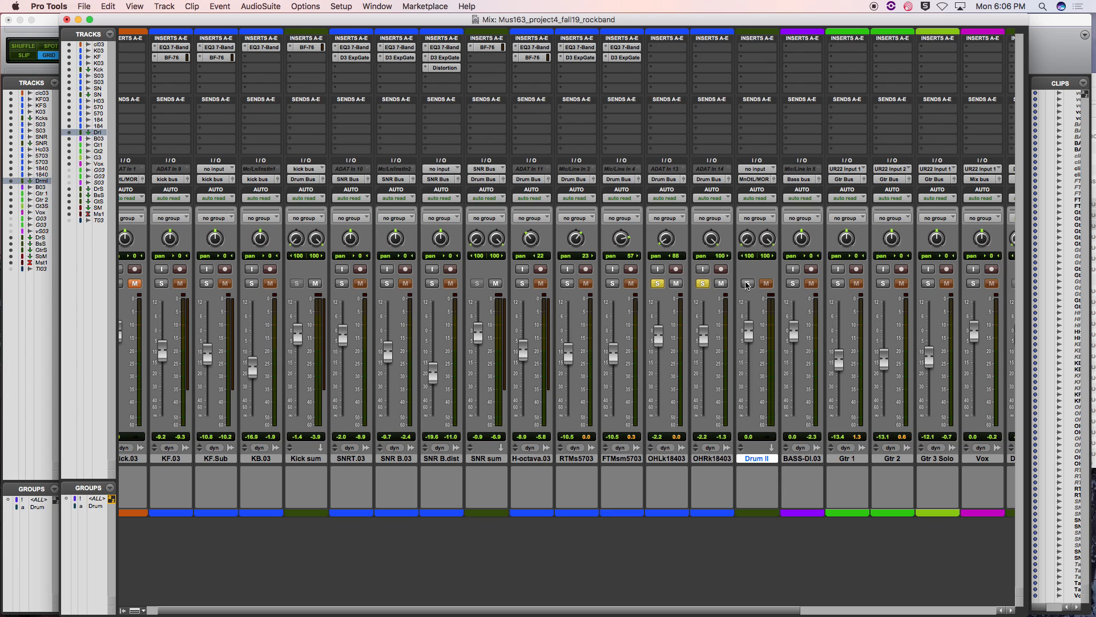
- Solo-safe the Drum II track and route its output to Drum Bus and its input from Bus 13-14
left_click(747, 284, "super")
left_click(756, 178)
mouse_move(776, 190)
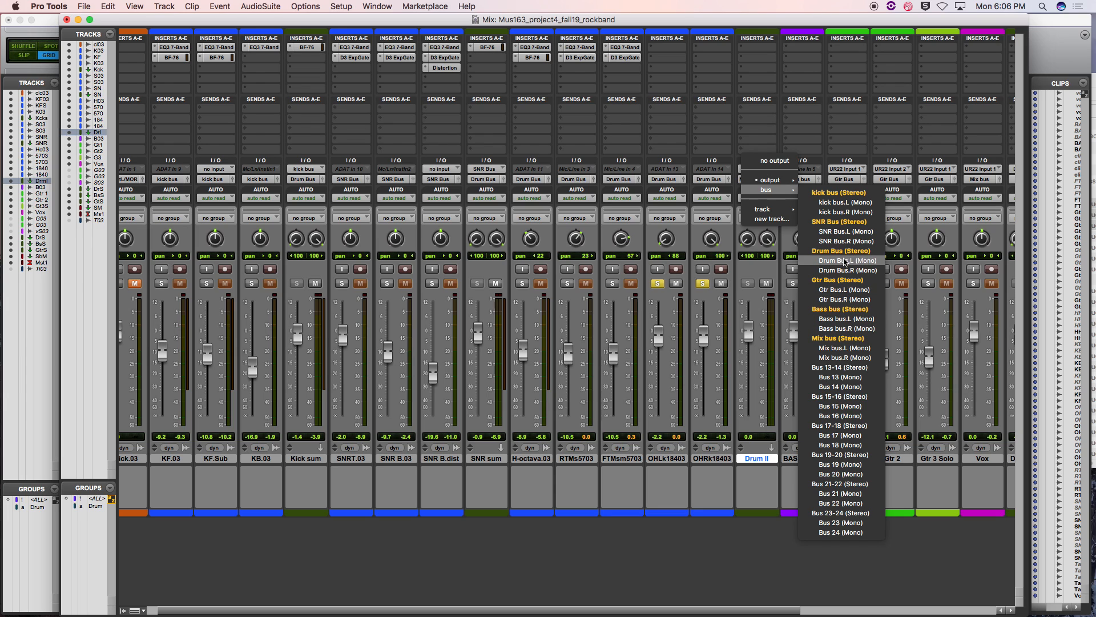
left_click(845, 260)
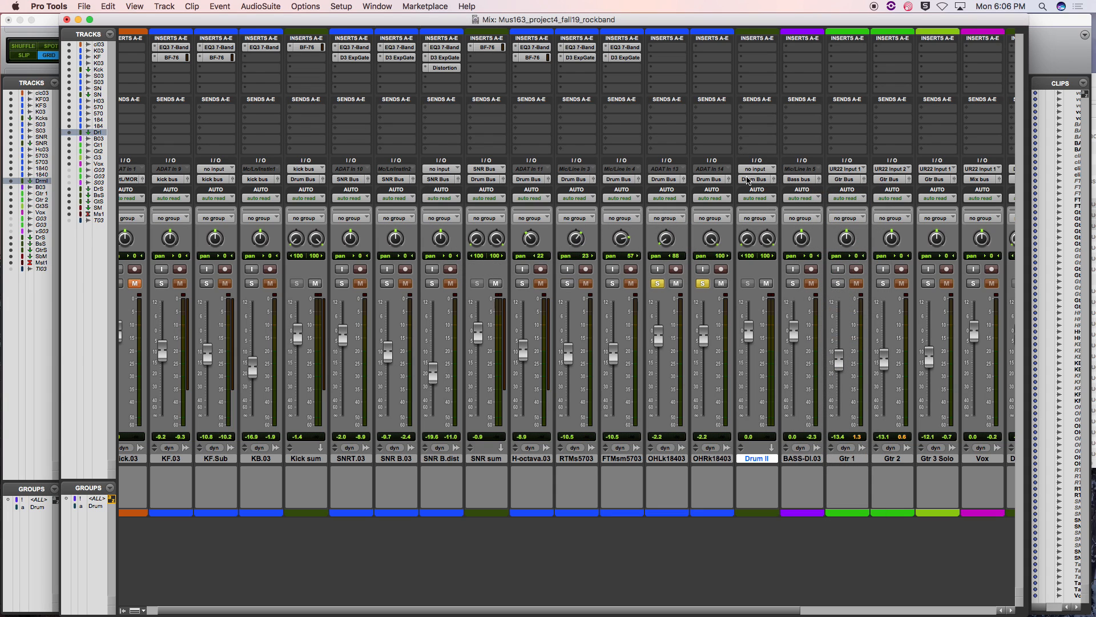
left_click(755, 169)
mouse_move(765, 204)
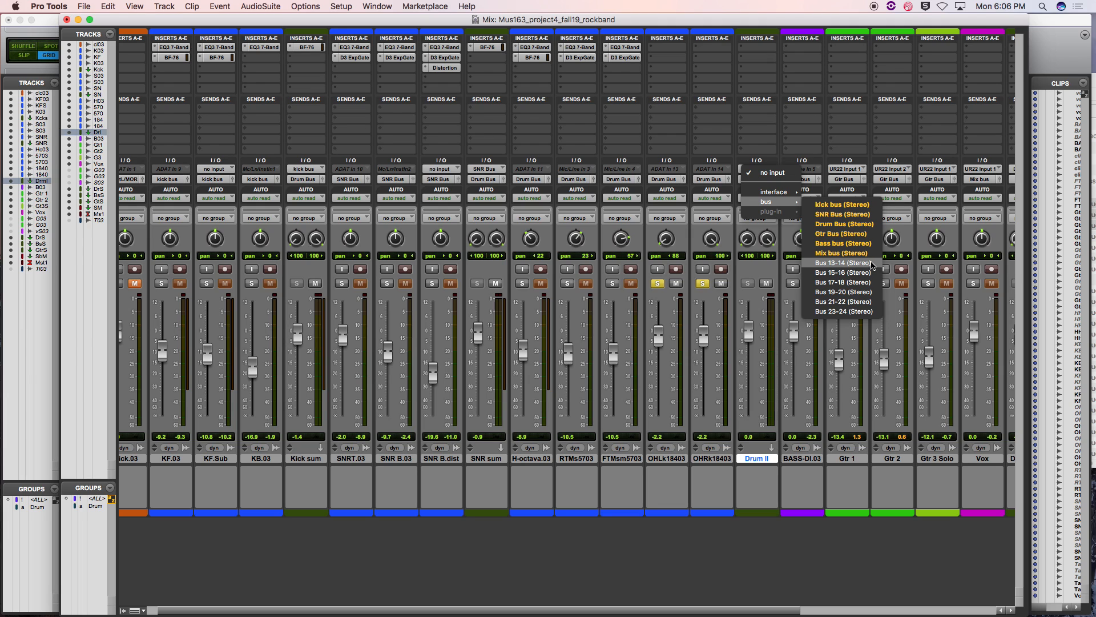
left_click(868, 265)
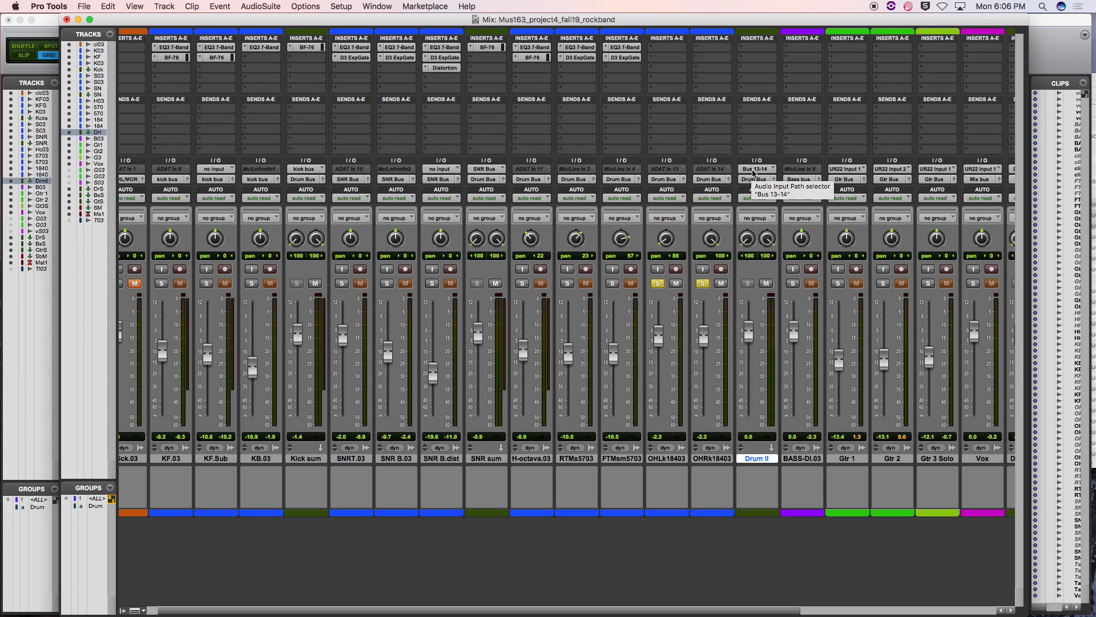
- Rename the Drum II track's input path from Bus 13-14 to II Bus
right_click(752, 173)
left_click(754, 171)
right_click(758, 170)
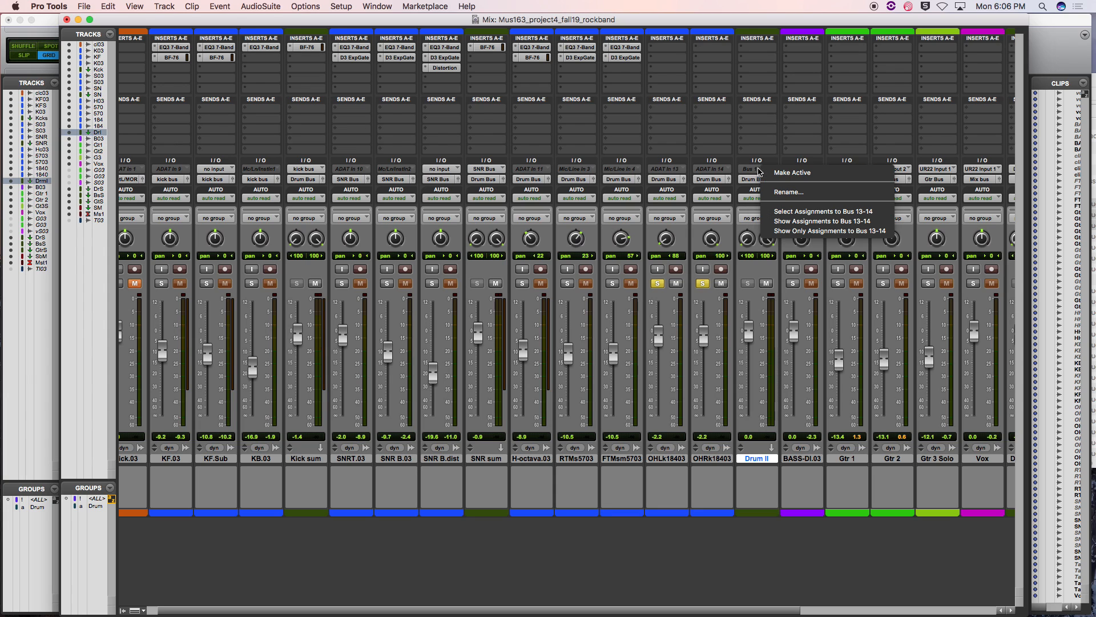
left_click(788, 192)
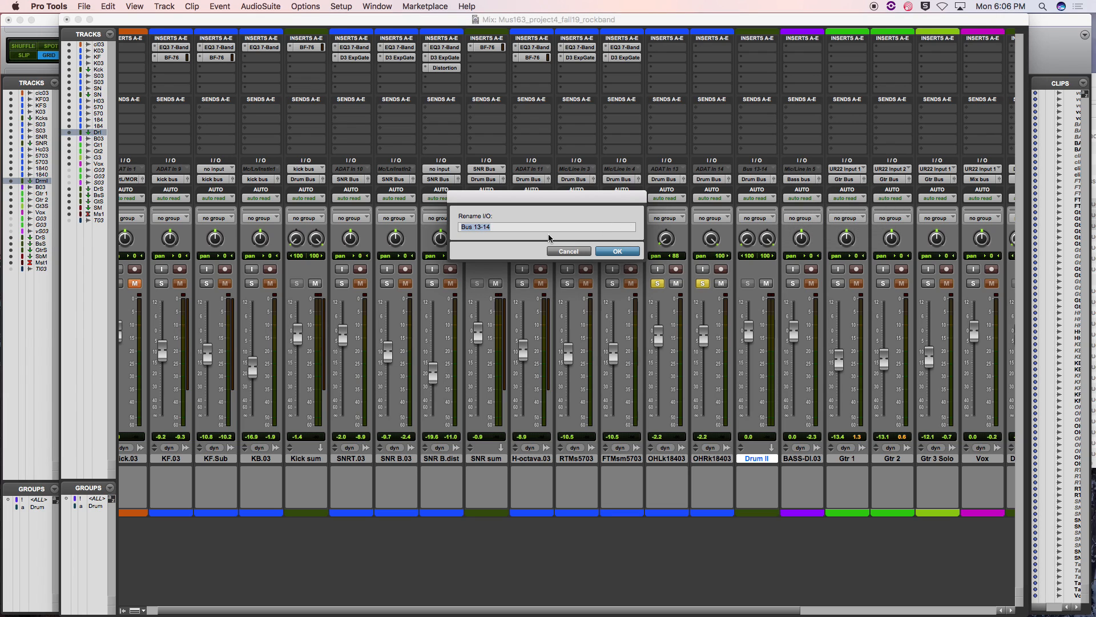
type("Dr")
left_click(616, 251)
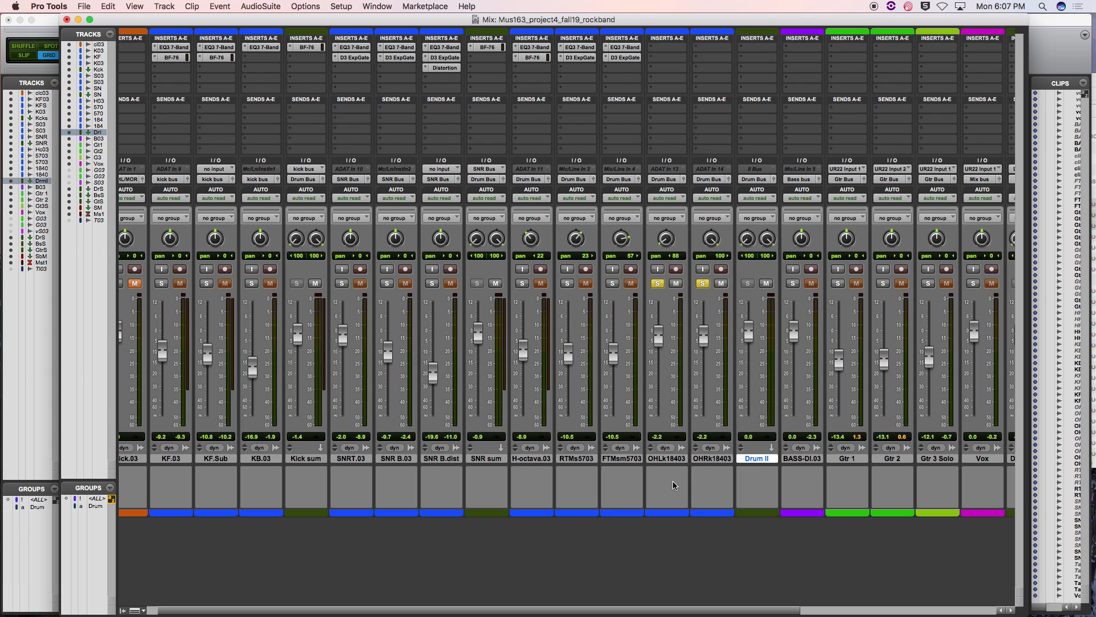
- Add a stereo send to II Bus on both the OHL and OHR overhead tracks
left_click(678, 460)
left_click(704, 458, "shift")
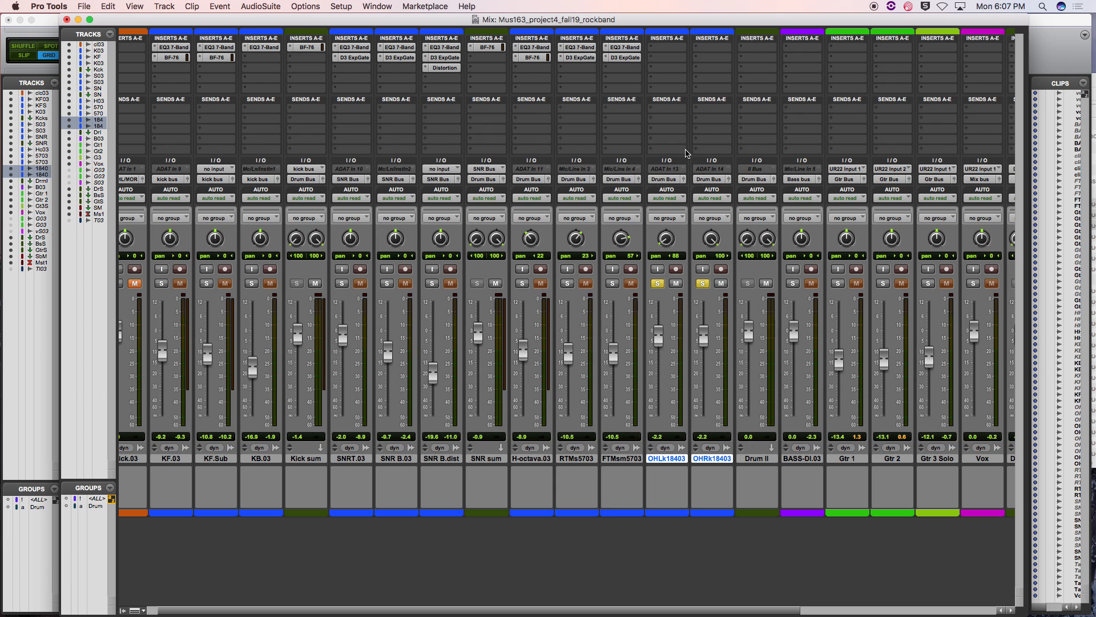
left_click(669, 150)
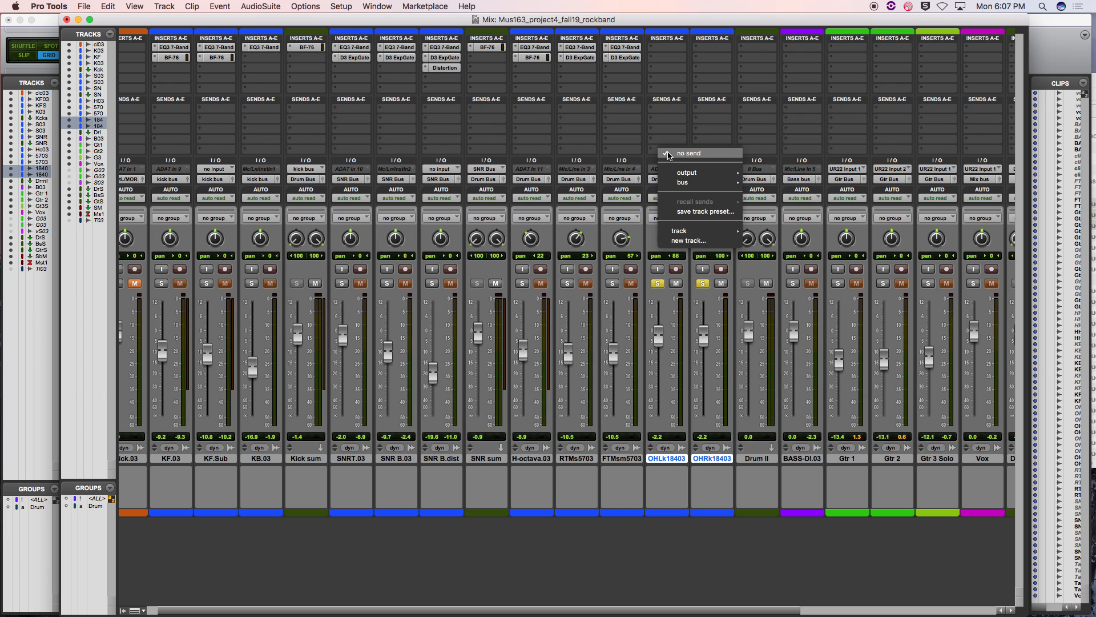
mouse_move(680, 184)
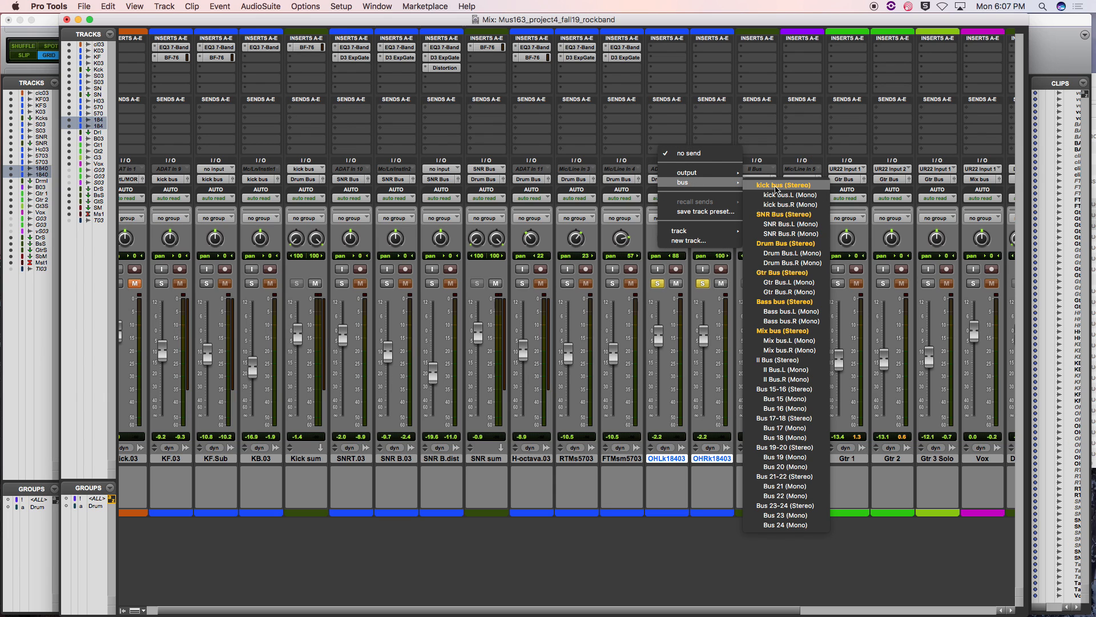
left_click(794, 361, "alt+shift")
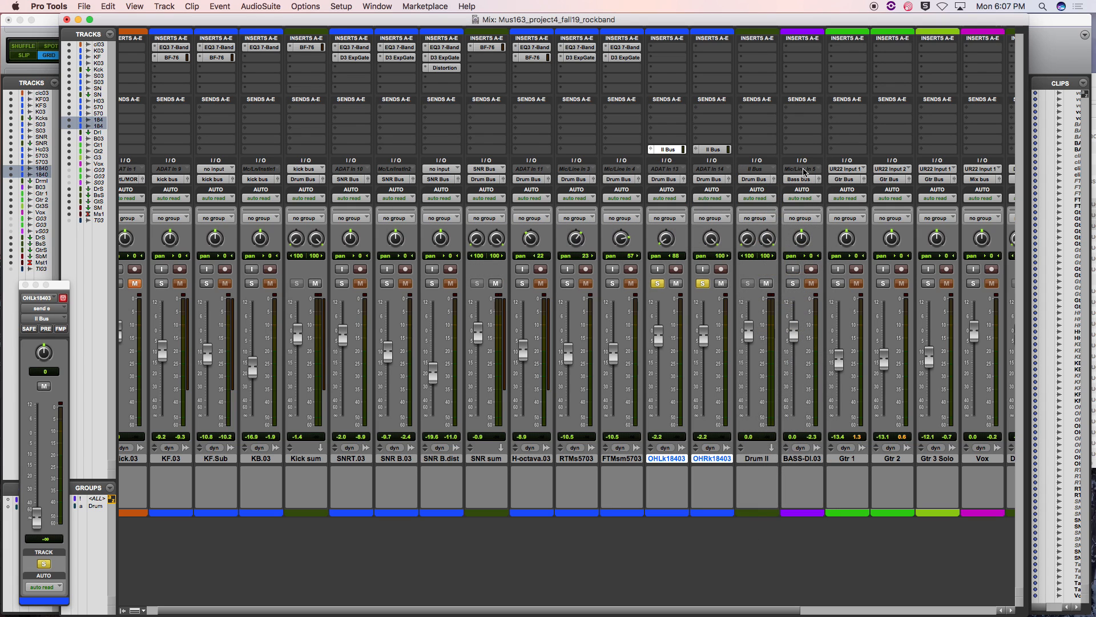
- Set the BASS-DI.03 track's input to no input and leave its bus choices unassigned
left_click(804, 169)
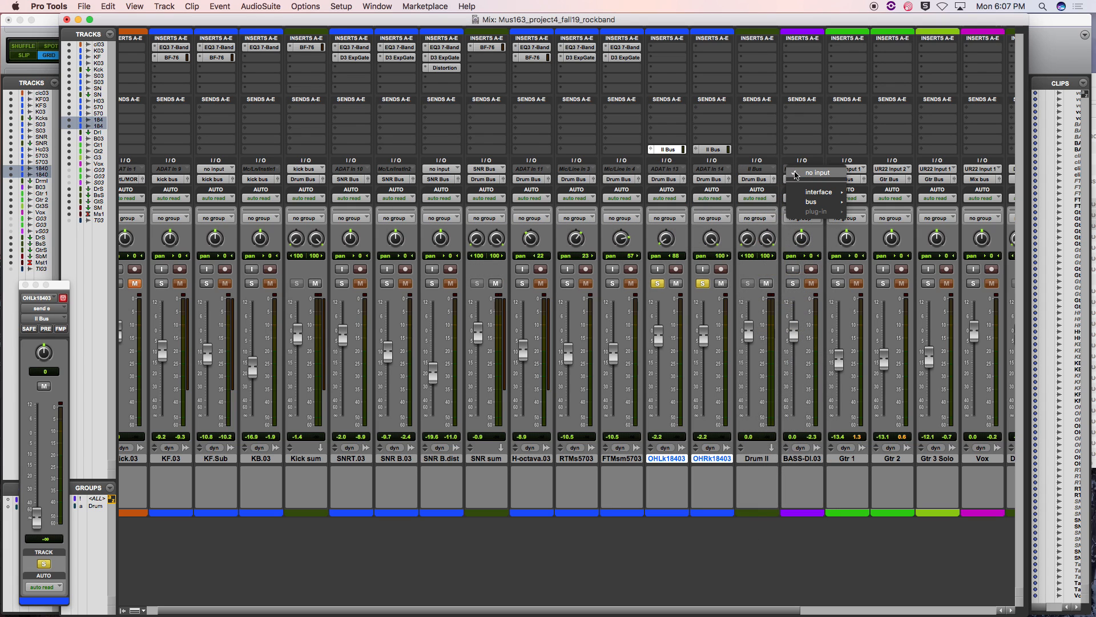
mouse_move(818, 201)
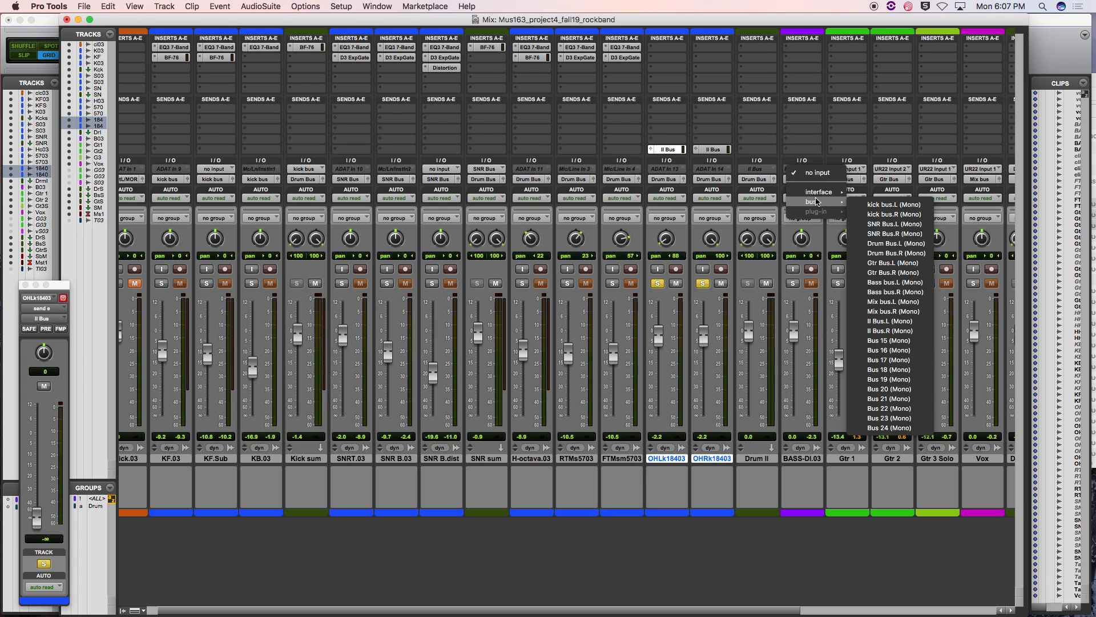
left_click(818, 171)
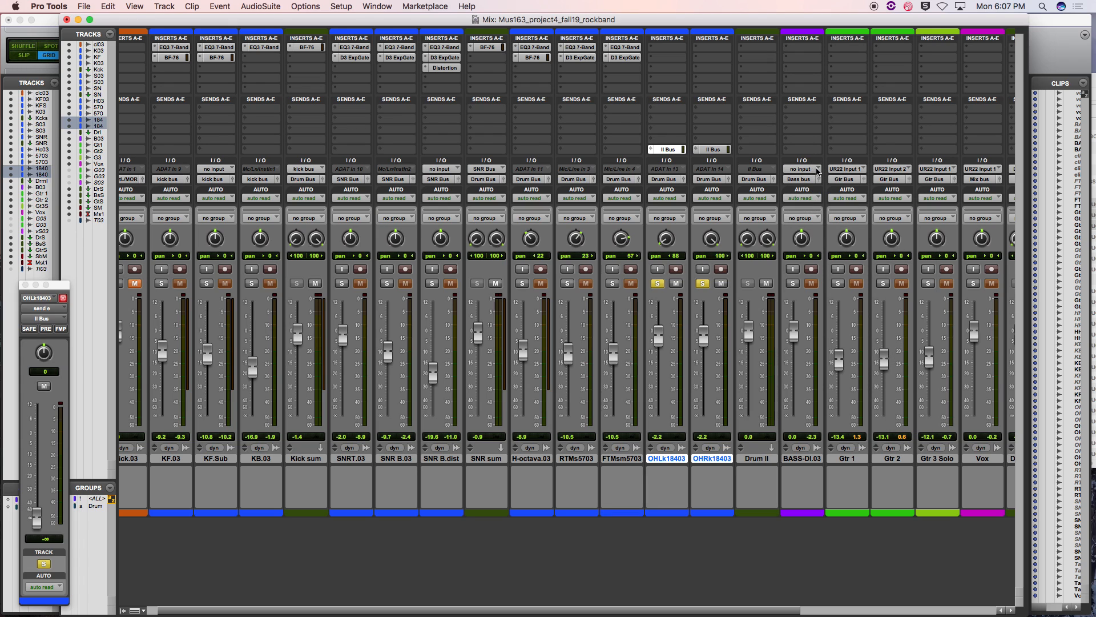
left_click(818, 171)
mouse_move(822, 202)
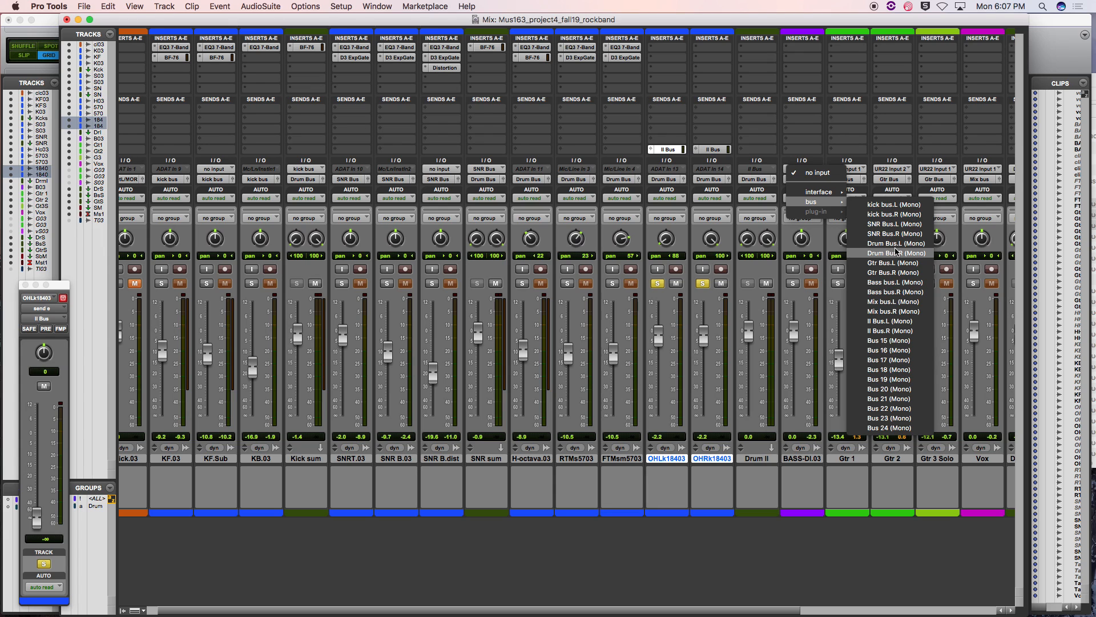
left_click(862, 68)
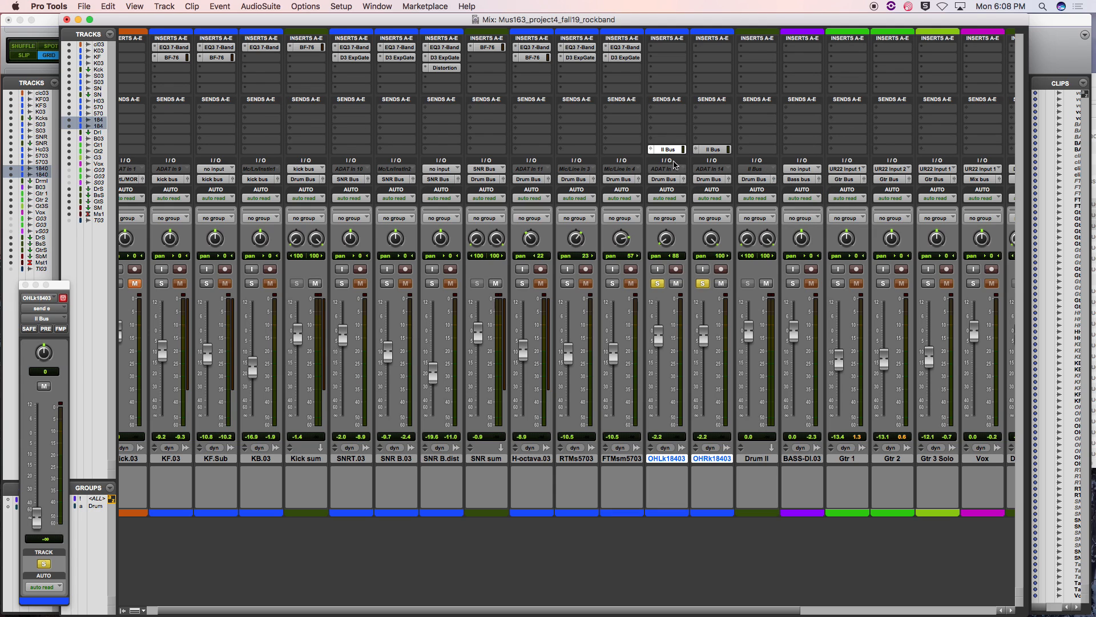
- Make the II Bus input assignment on the Drum II track active
left_click(758, 169)
mouse_move(757, 170)
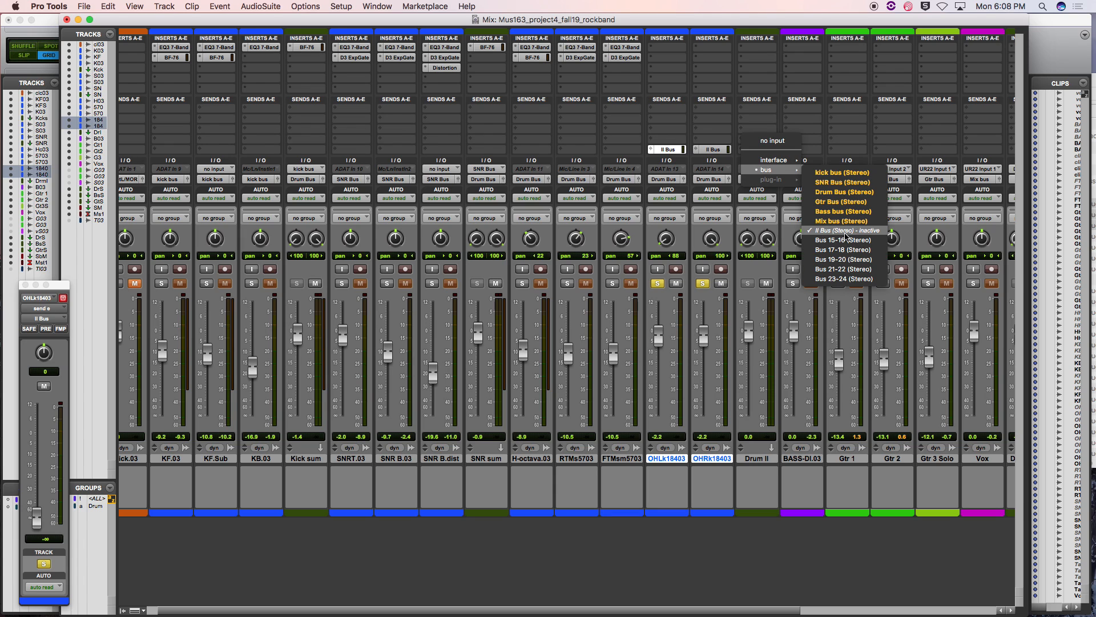
left_click(845, 231)
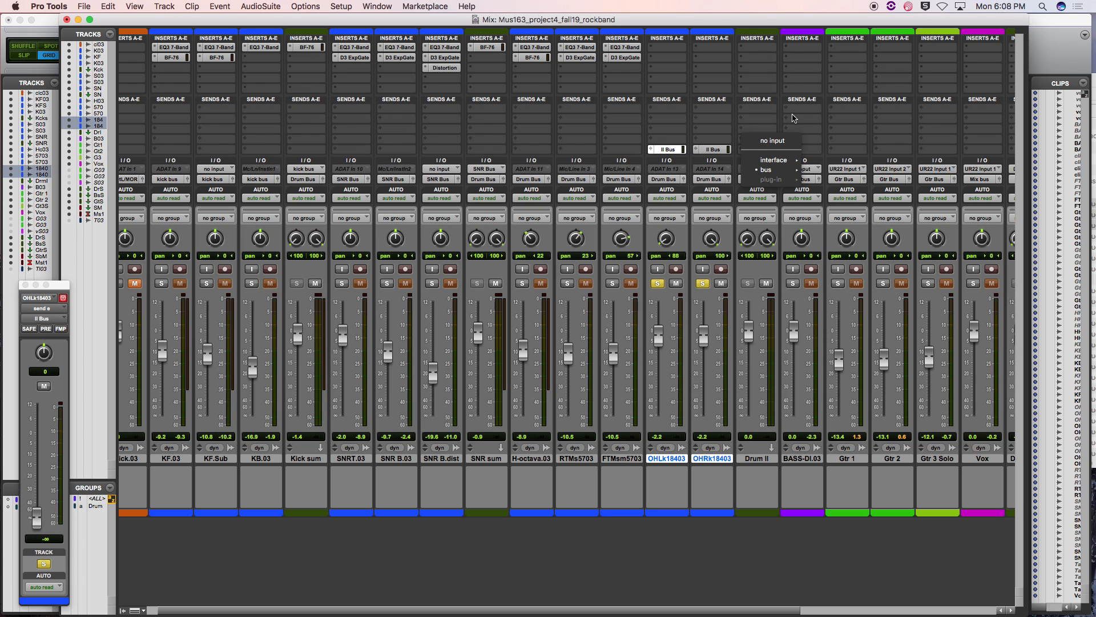
right_click(760, 171)
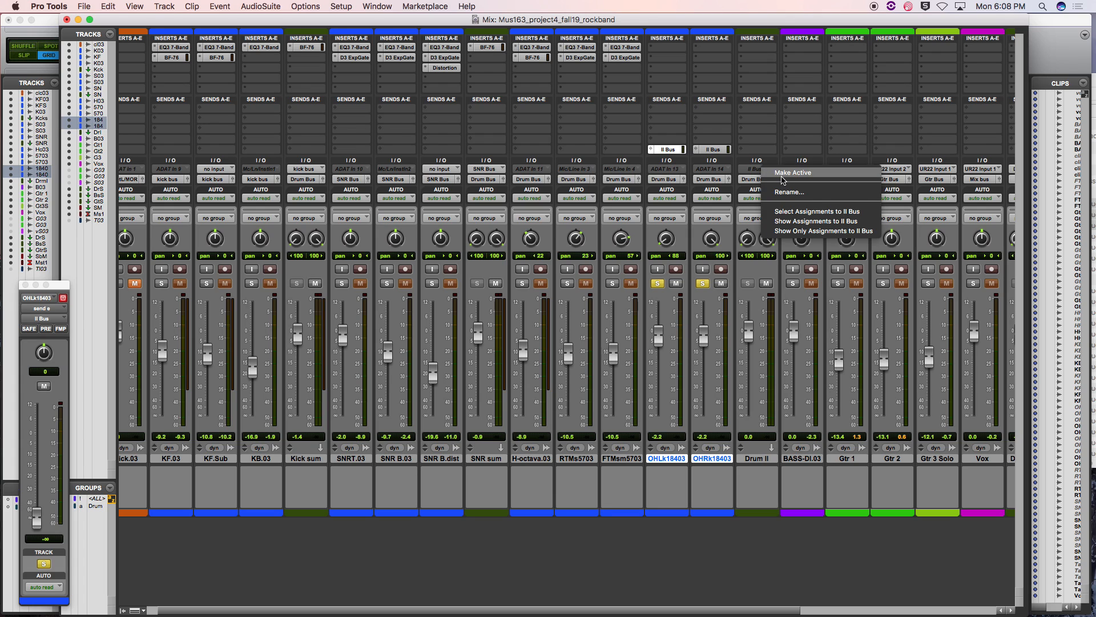
left_click(778, 173)
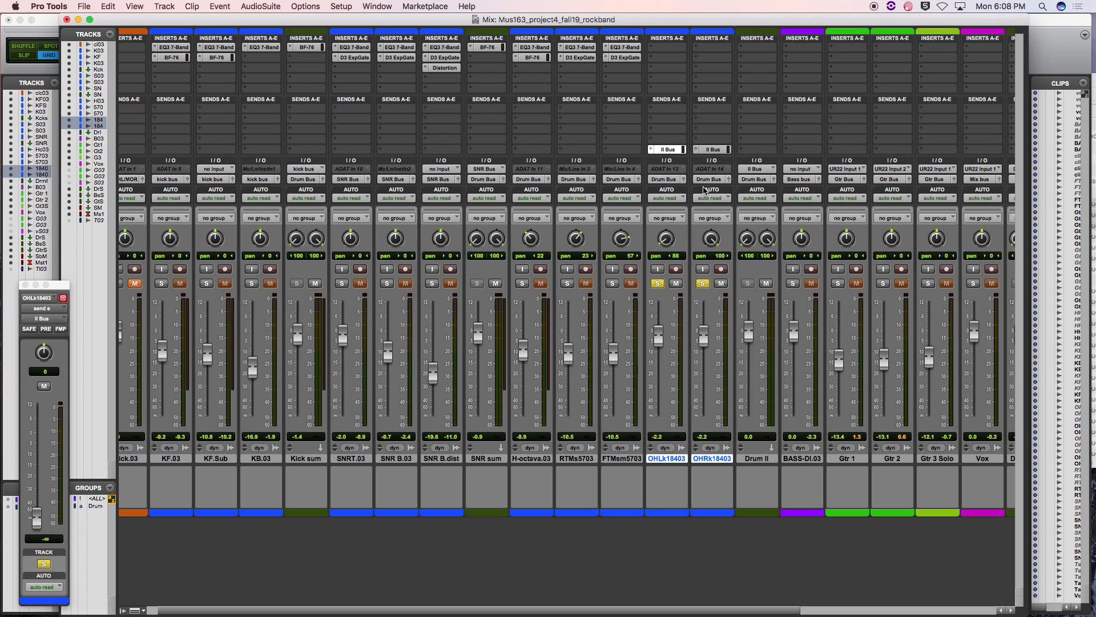
left_click(743, 173)
left_click(780, 157)
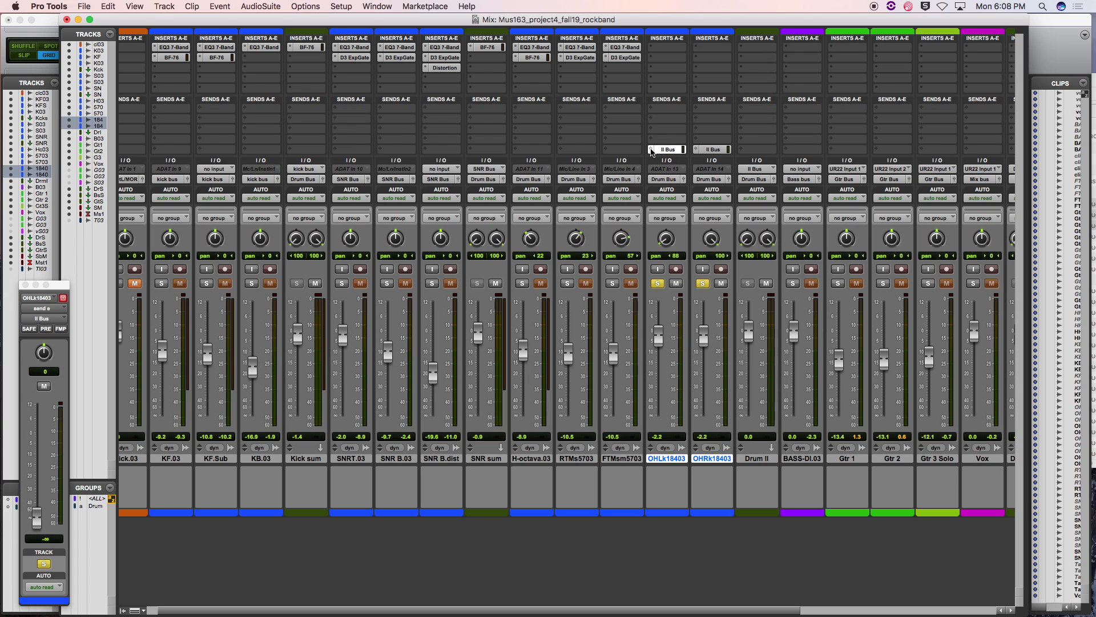
- Show the II Bus send controls in the mixer strips, set both overhead sends to 0.0 dB, and keep the OHL send pan centred
left_click(653, 150)
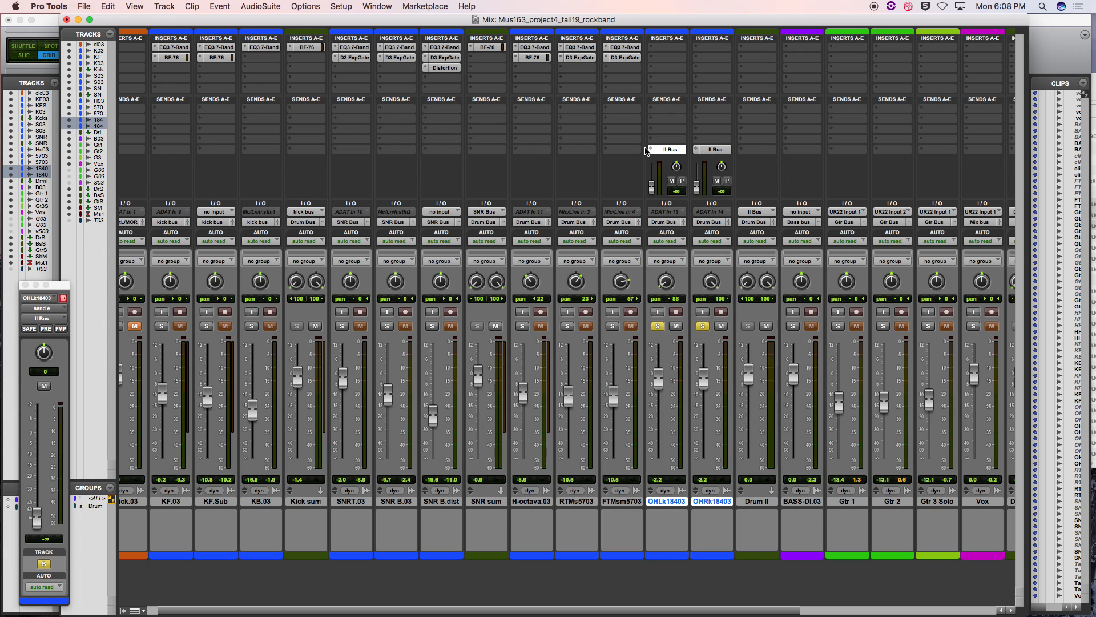
left_click(651, 150)
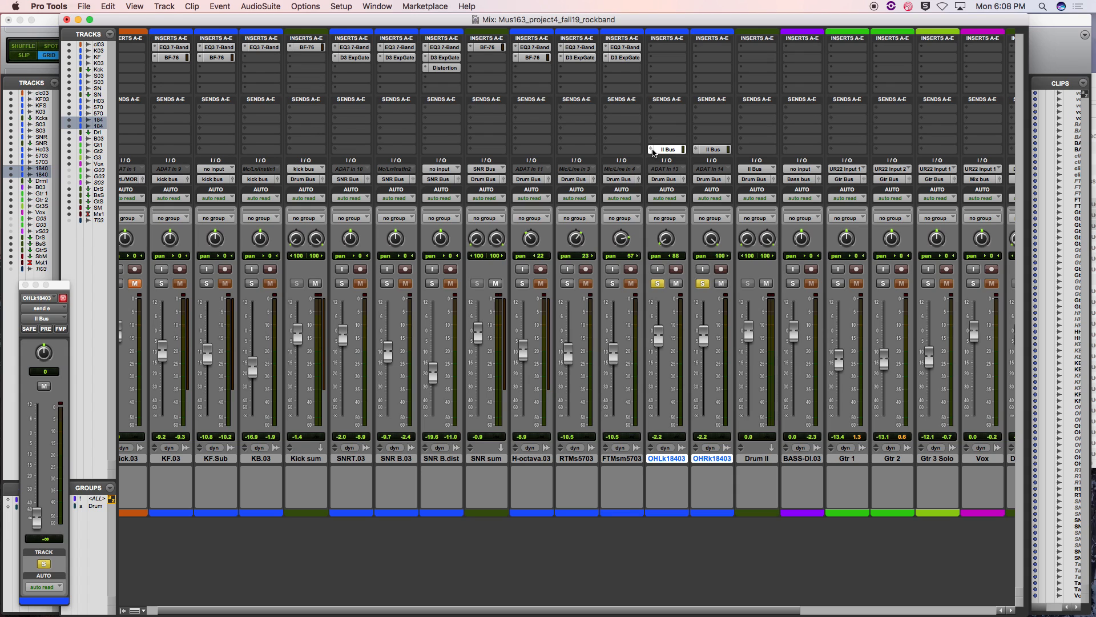
left_click(653, 152, "super")
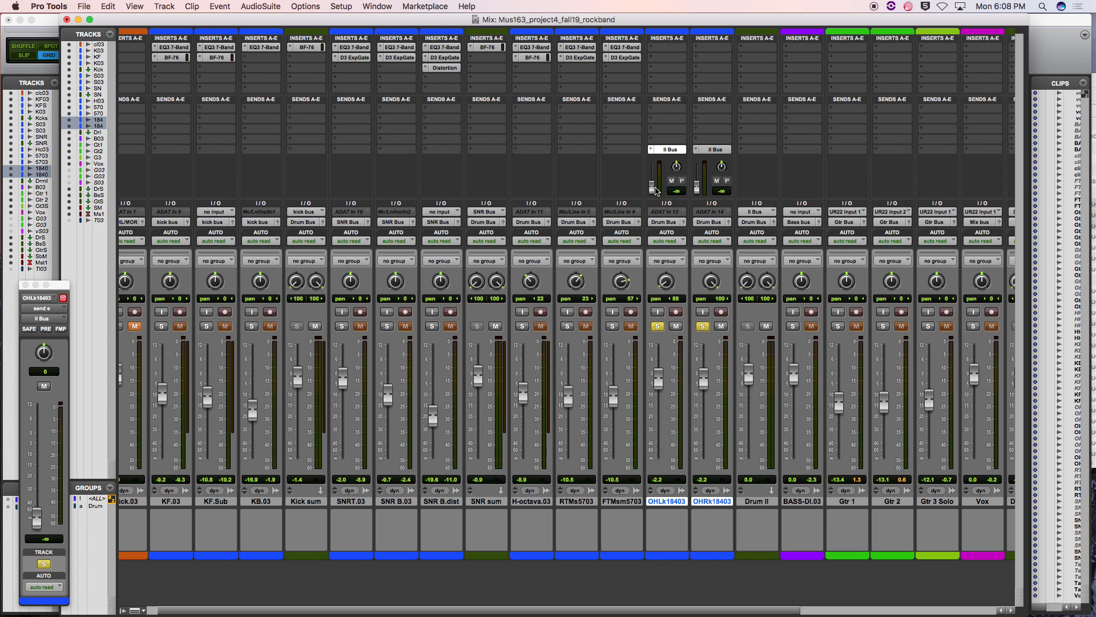
left_click(654, 189, "alt")
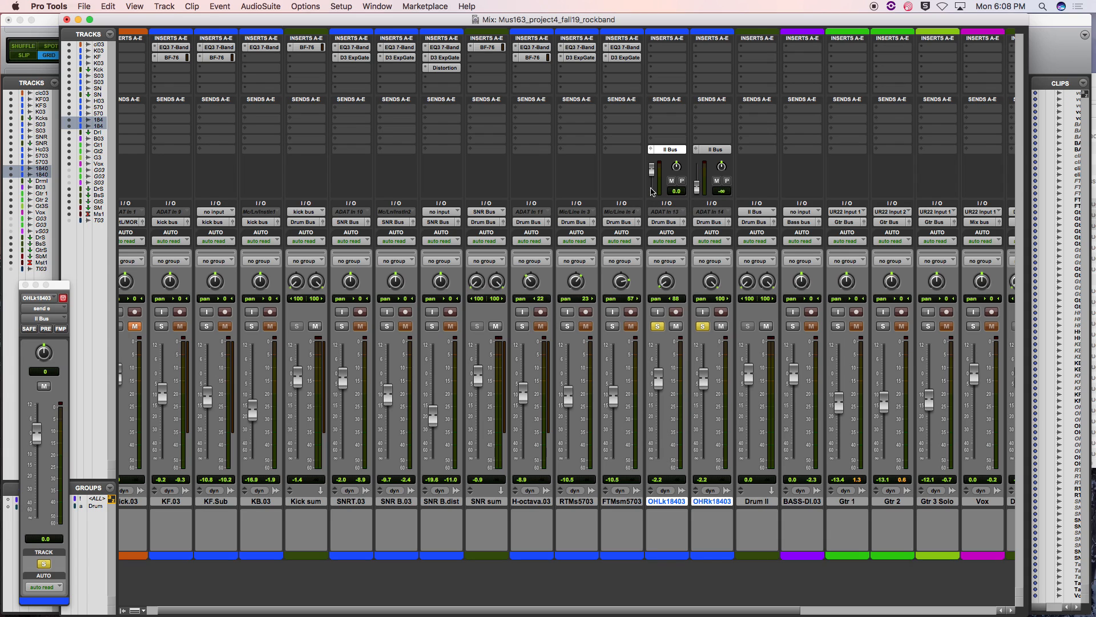
left_click(698, 191, "alt")
left_click_drag(676, 166, 723, 143)
left_click(676, 167, "alt")
- Insert a stereo BF-76 compressor on the Drum II track and move its window clear of the Drum II strip
left_click(755, 48)
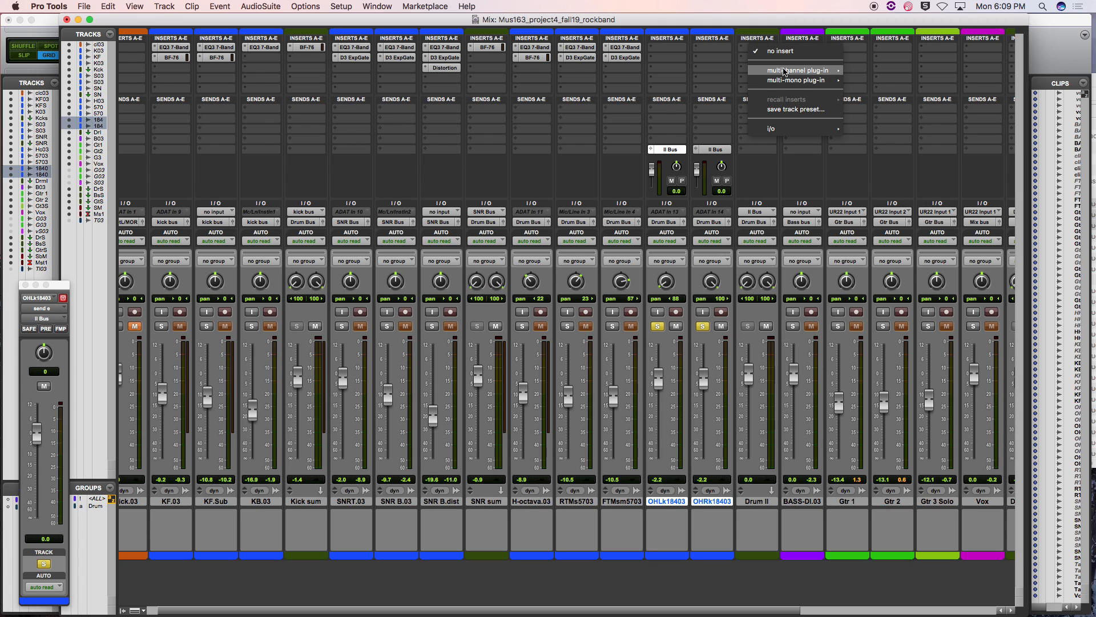
mouse_move(786, 71)
mouse_move(912, 85)
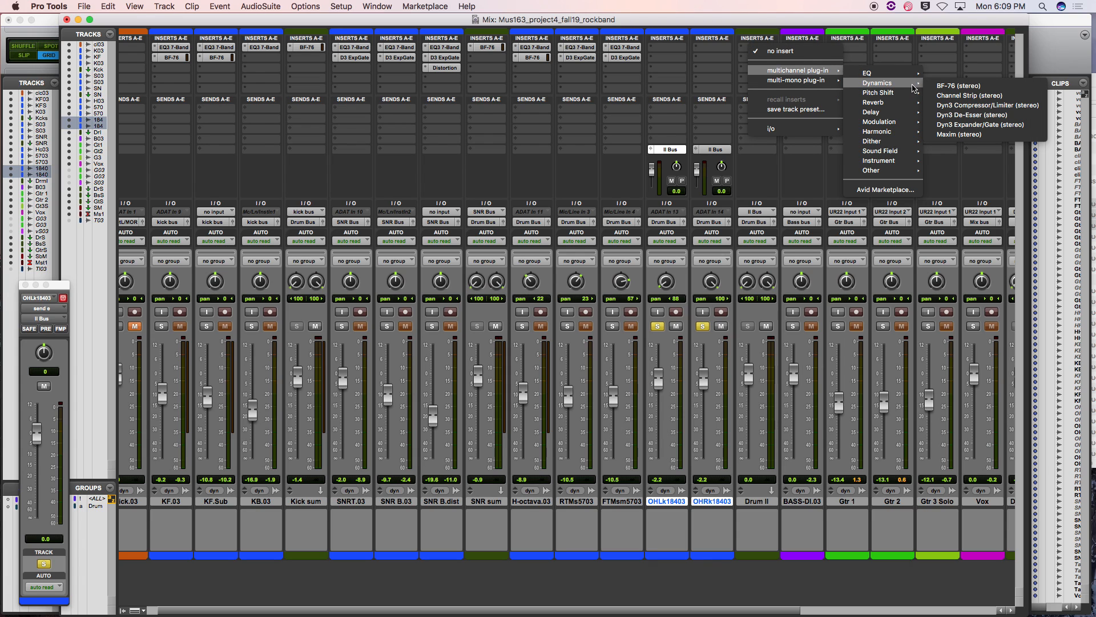
left_click(954, 87)
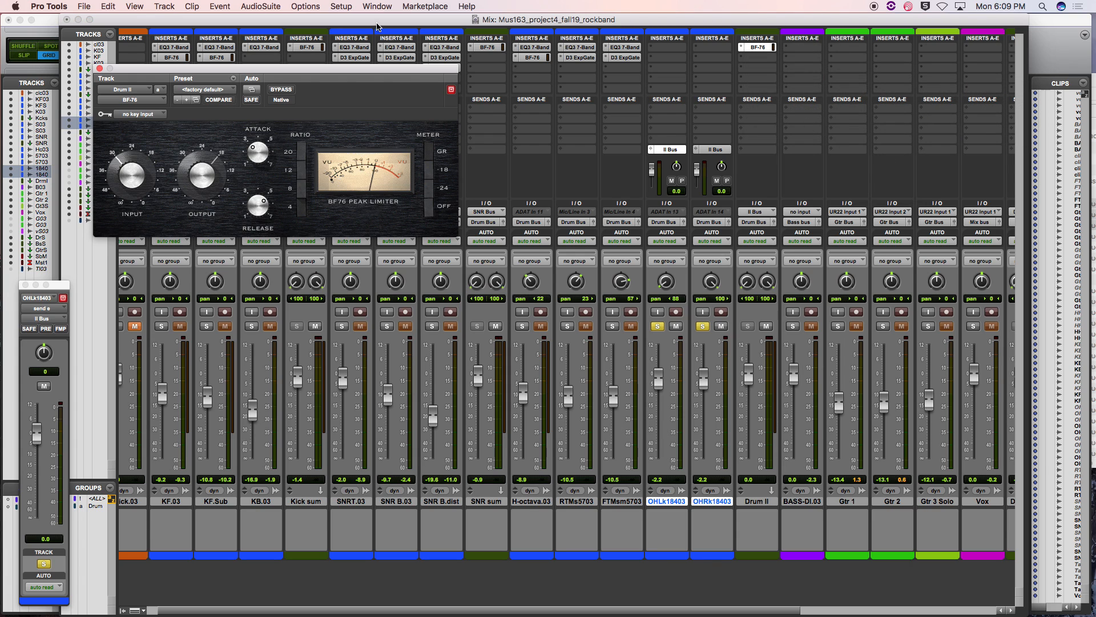
left_click_drag(319, 69, 554, 36)
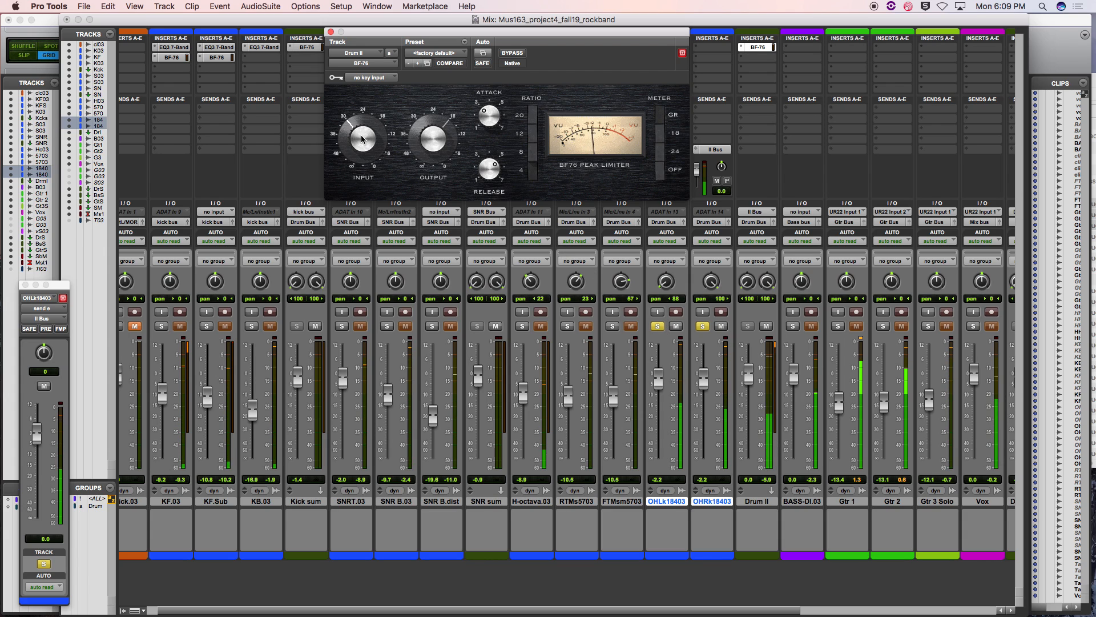
- Adjust the input, attack and release of the BF-76 on Drum II during playback
left_click_drag(358, 145, 406, 125)
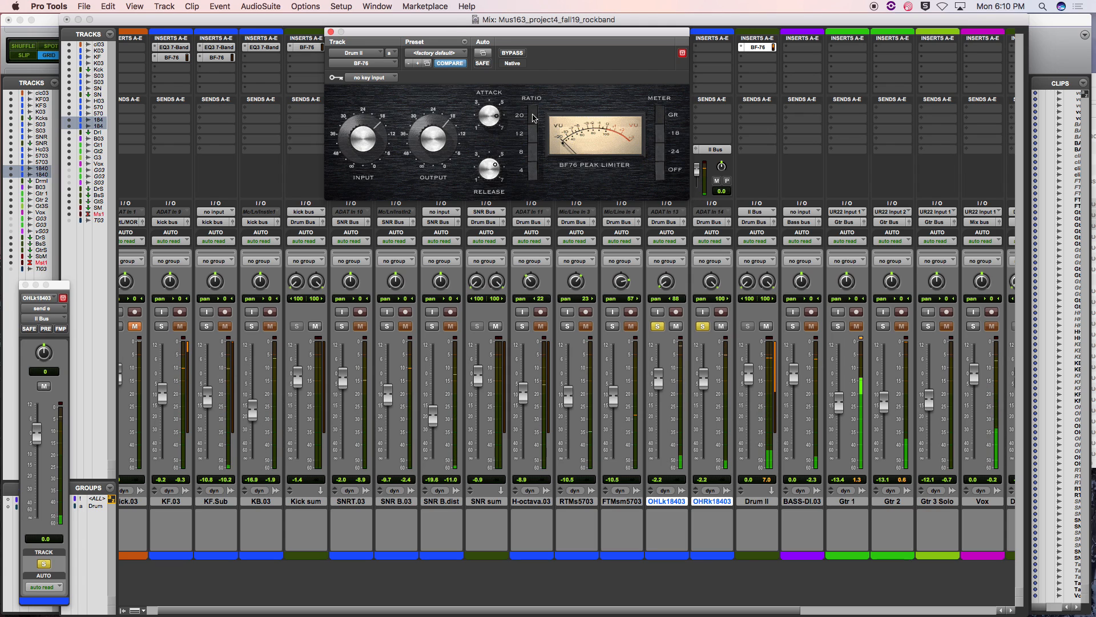
left_click(331, 32)
left_click(767, 48)
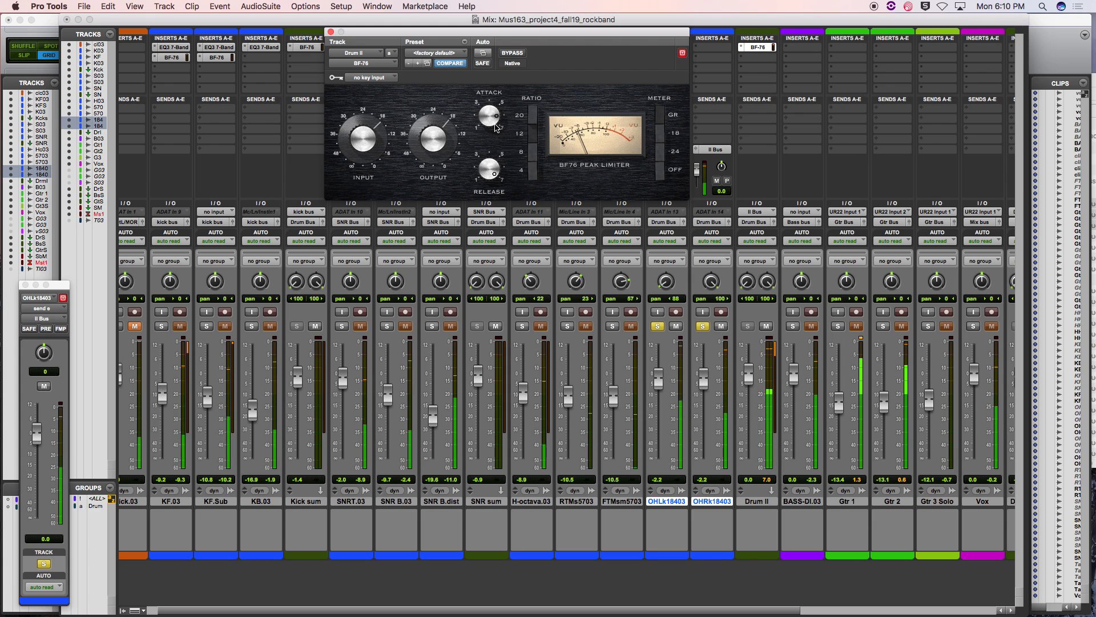
- Compare Drum II with the BF-76 bypassed and engaged during playback, and close the plug-in window with it engaged
left_click(517, 54)
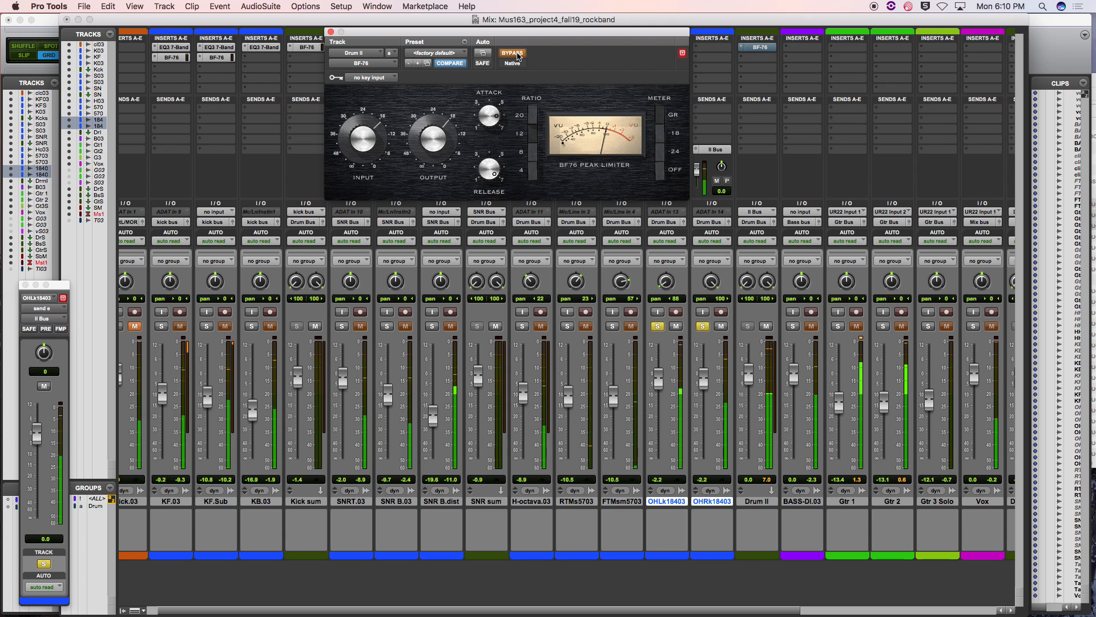
left_click(516, 54)
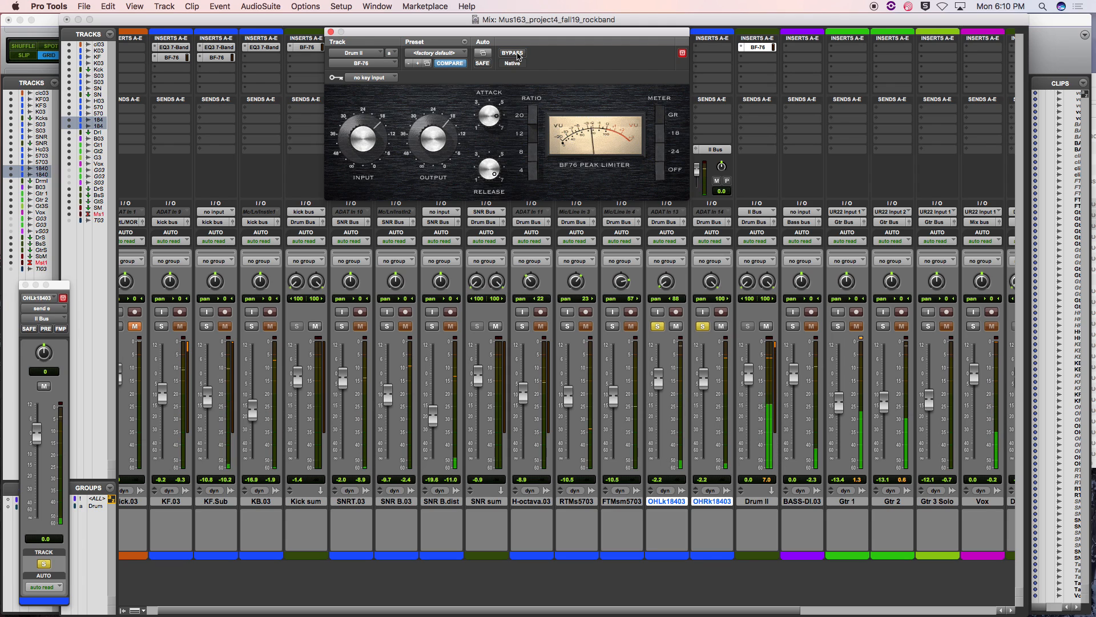
left_click(518, 54)
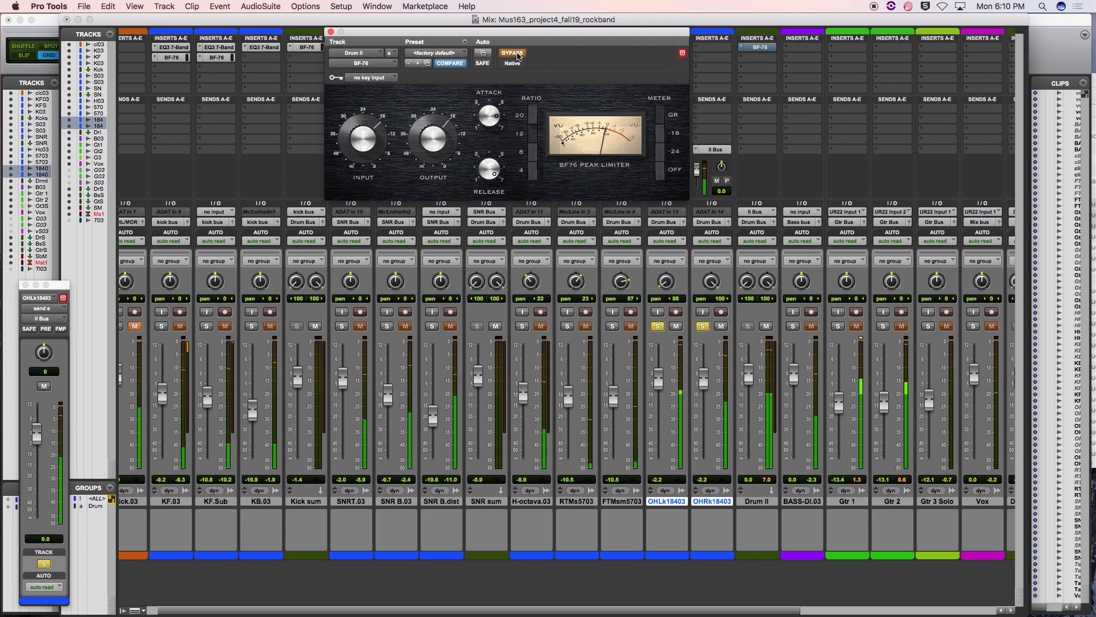
left_click(518, 54)
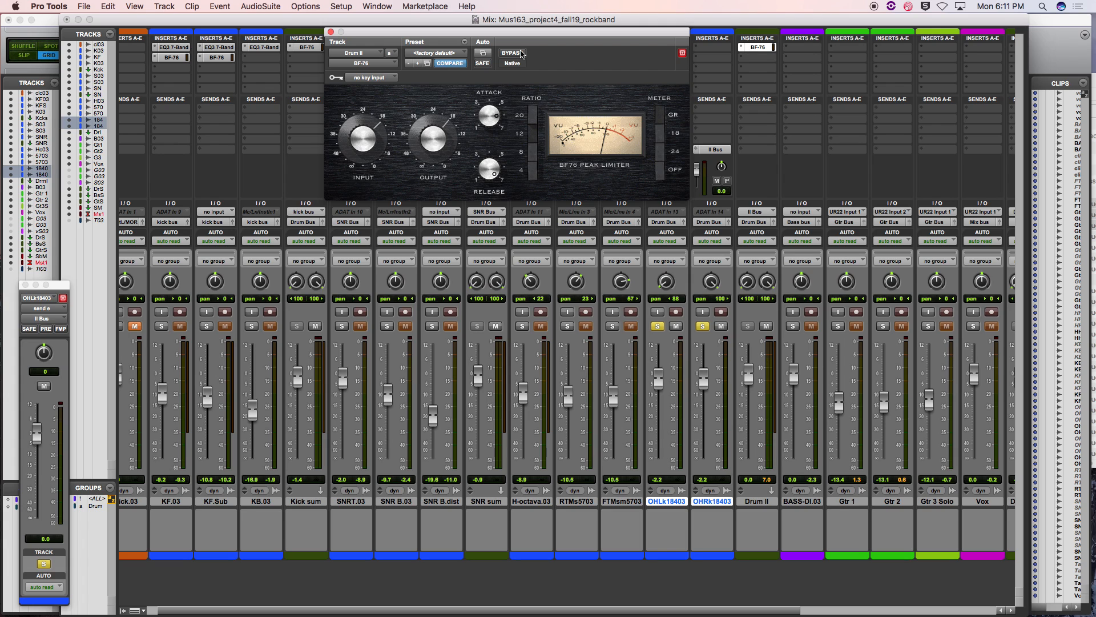
left_click(331, 32)
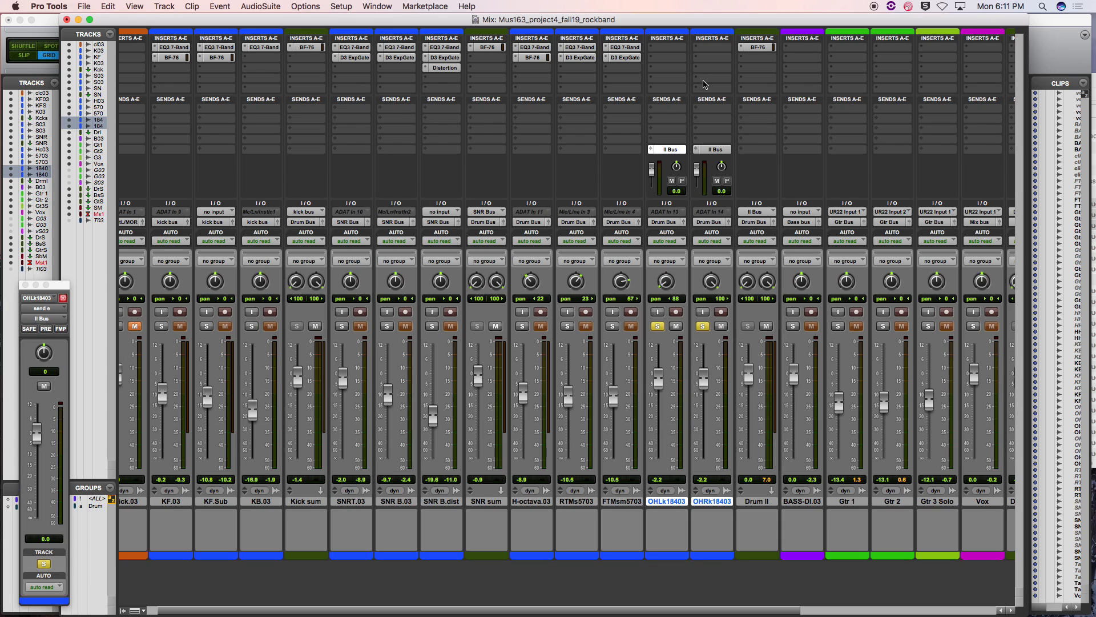
- Lower the Drum II fader fully to -∞ and unsolo the OHL and OHR overhead tracks
left_click_drag(751, 379, 749, 460)
left_click(700, 328)
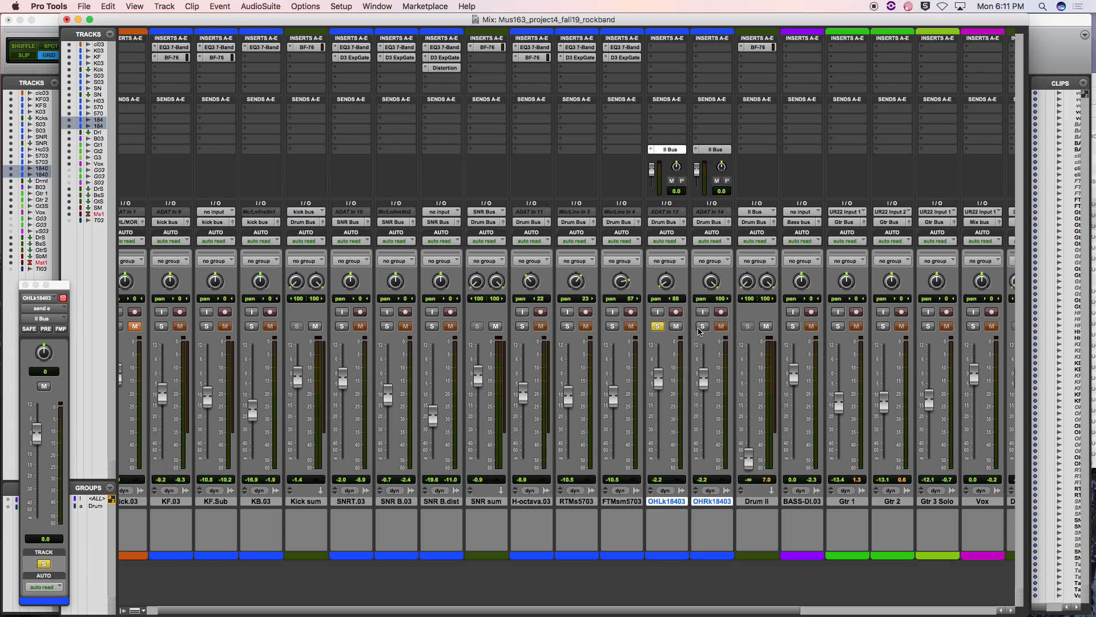
left_click(658, 328)
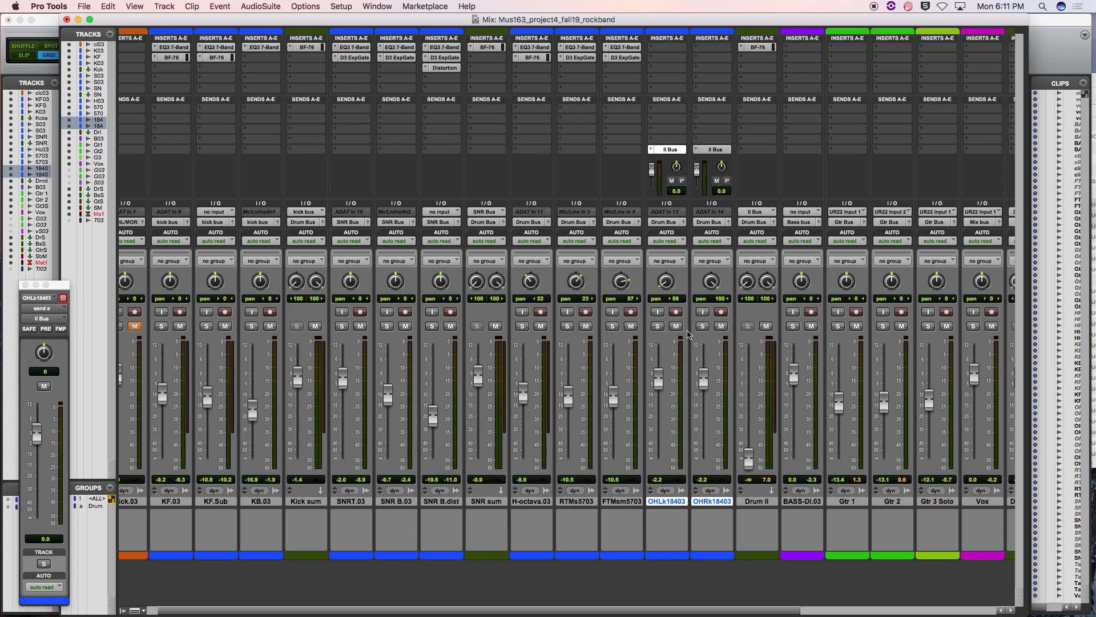
- Activate the Drum group, solo its tracks, and audition the mix with the Drum II fader, ending at -∞
left_click(106, 506)
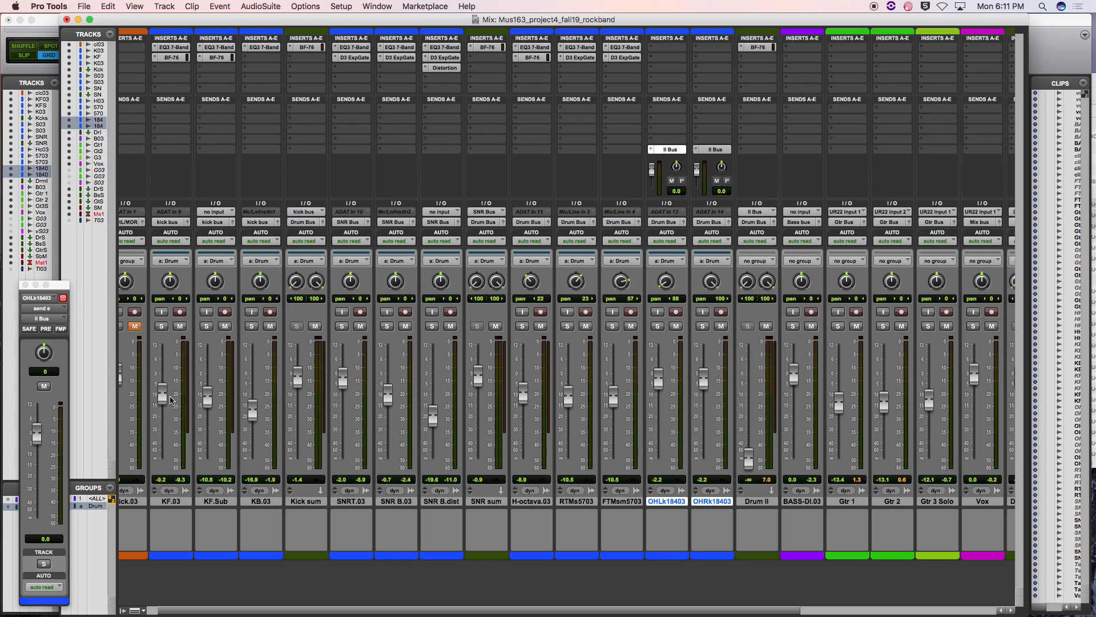
left_click(252, 326)
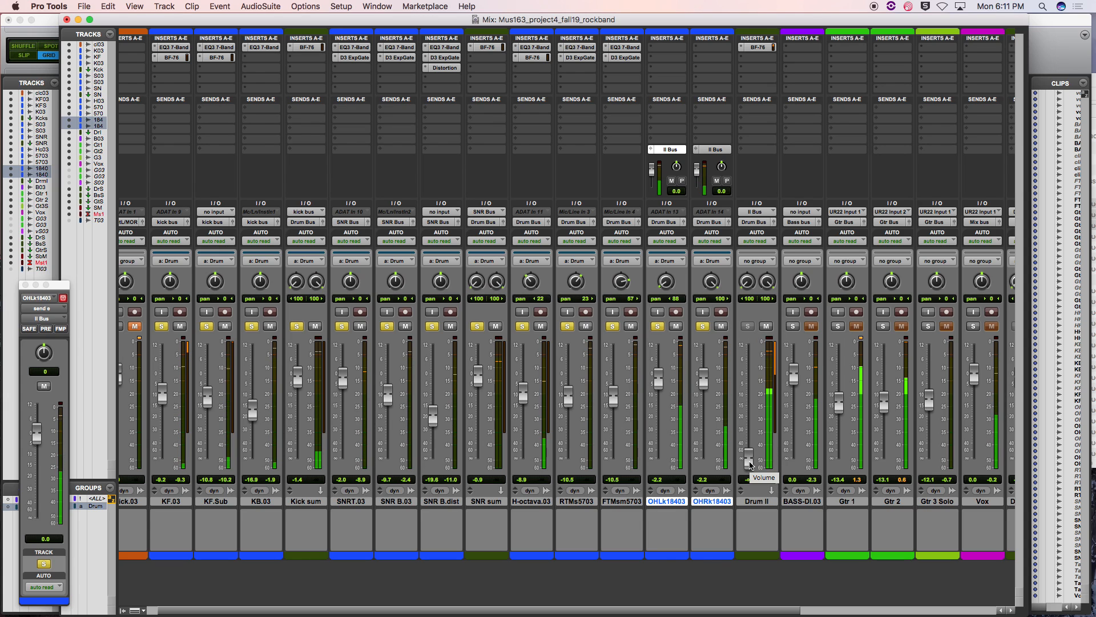
left_click_drag(749, 465, 742, 497)
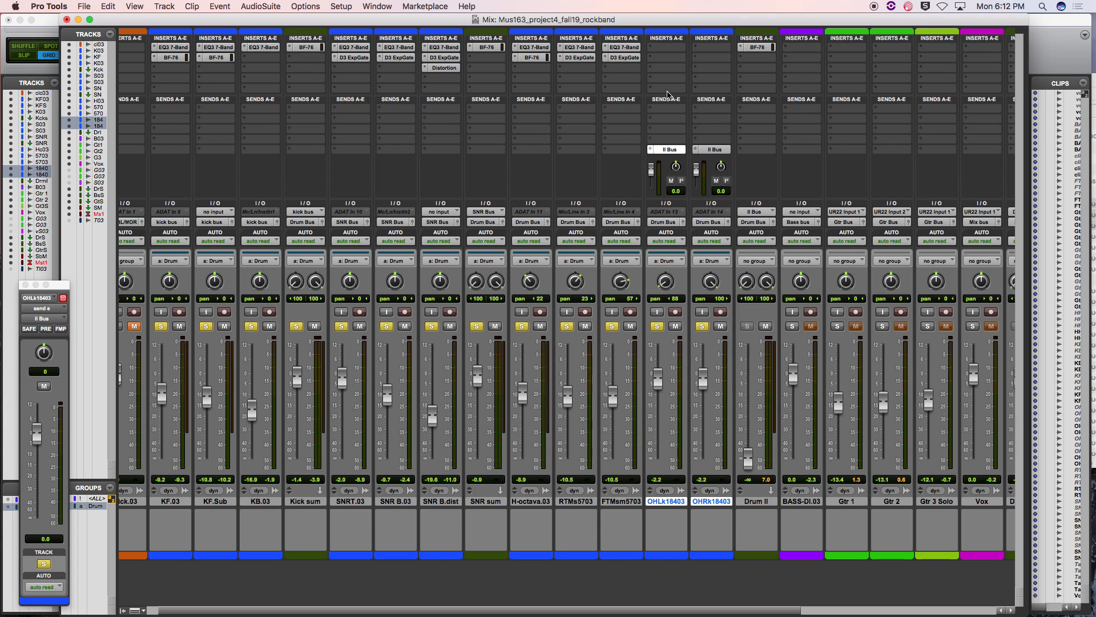
- Insert a mono EQ3 7-Band equalizer on the OHL overhead track
left_click(657, 114)
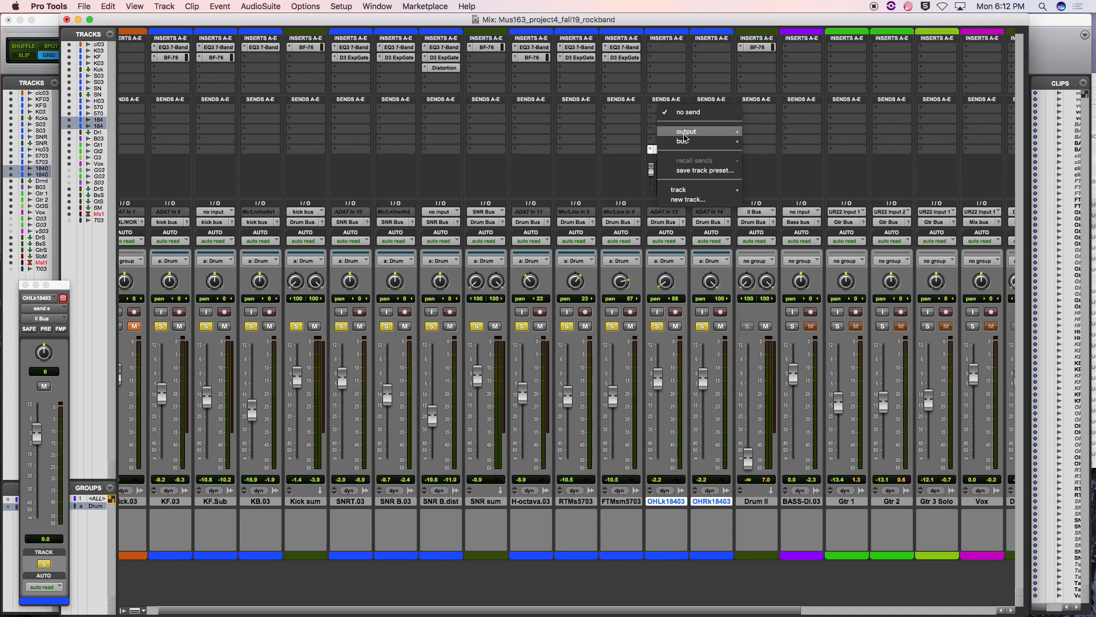
mouse_move(687, 135)
left_click(666, 44)
left_click(662, 49)
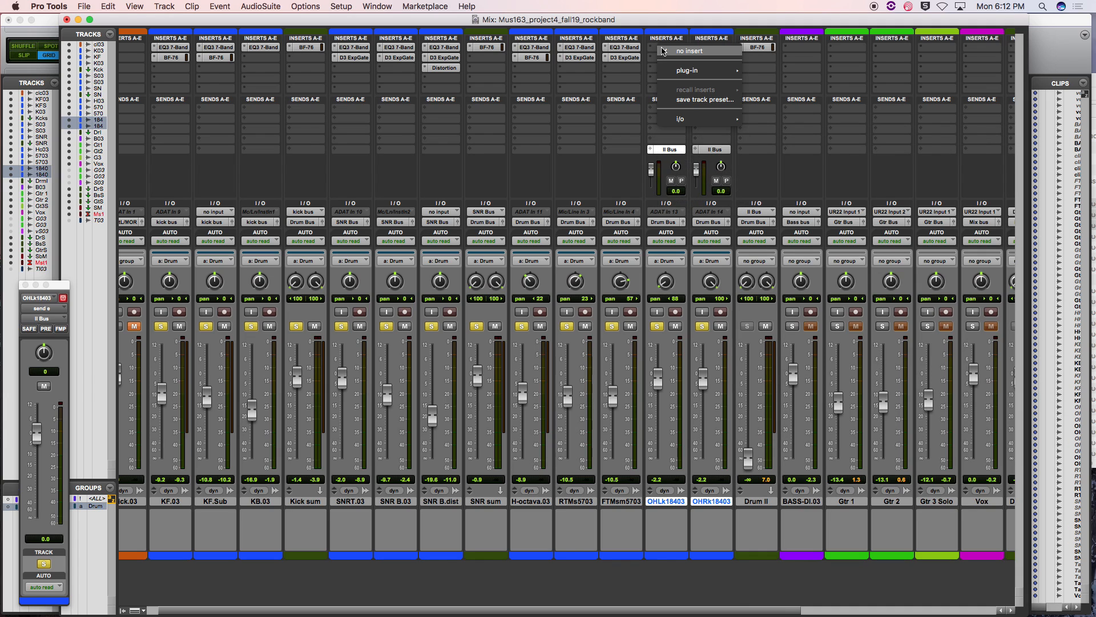
mouse_move(690, 71)
mouse_move(776, 73)
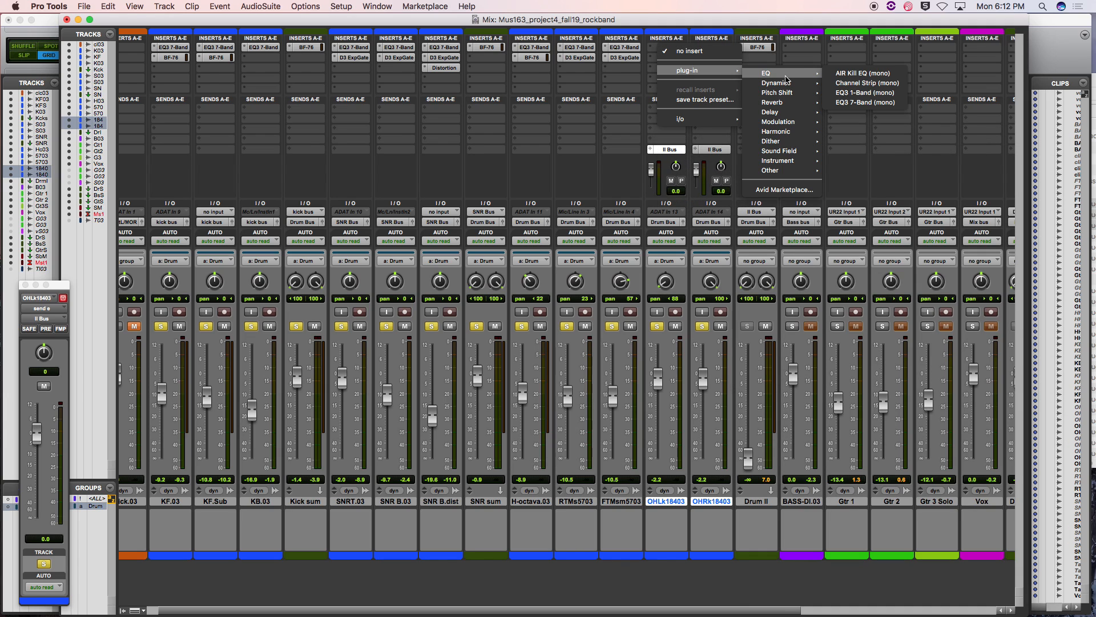
left_click(866, 103)
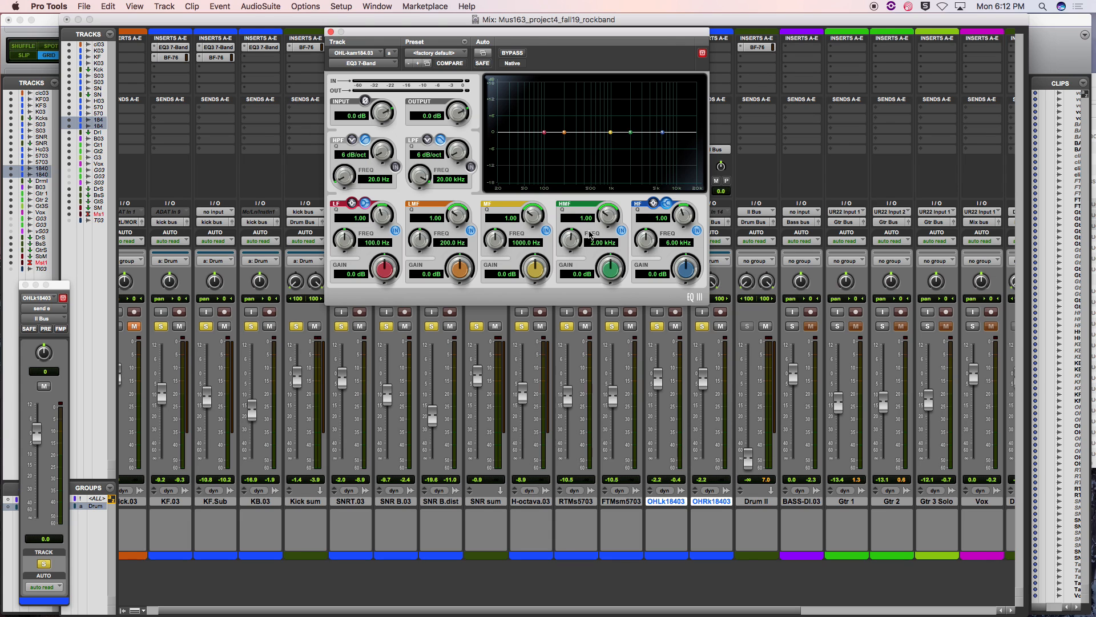
- Enable the OHL equalizer's high-pass filter at 24 dB/oct and 140.2 Hz
left_click_drag(561, 37, 507, 76)
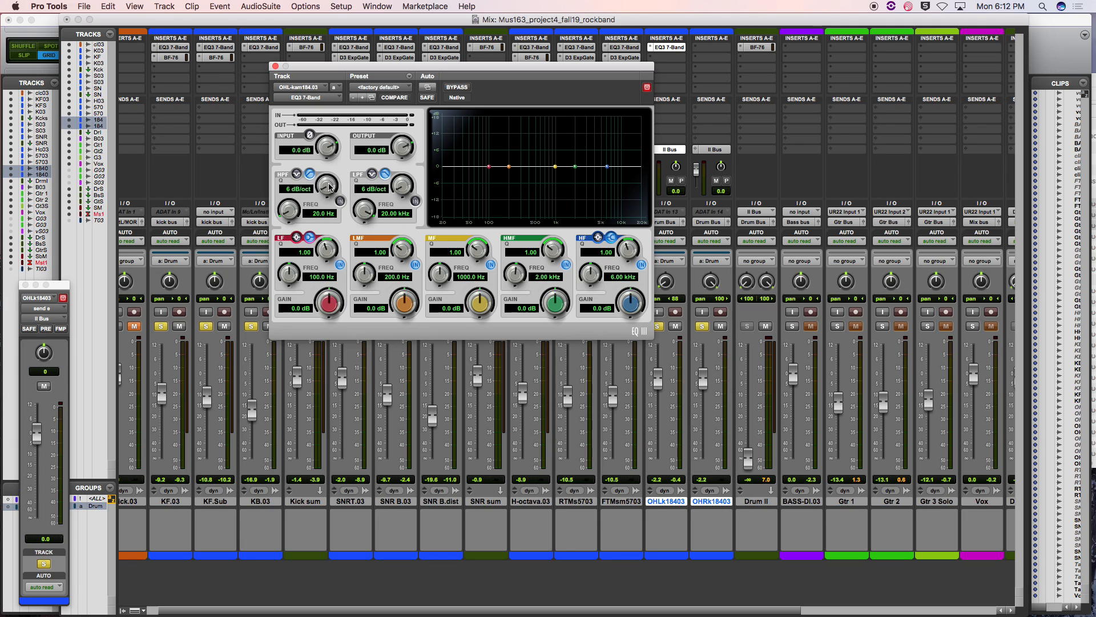
left_click(338, 200)
left_click_drag(284, 206, 337, 164)
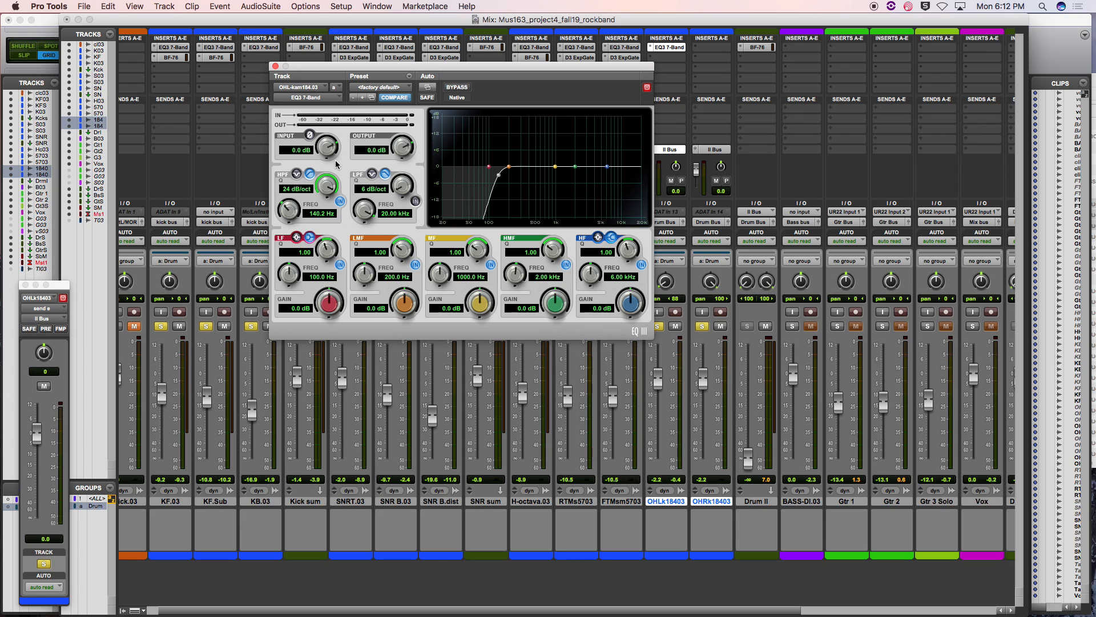
left_click_drag(634, 66, 571, 59)
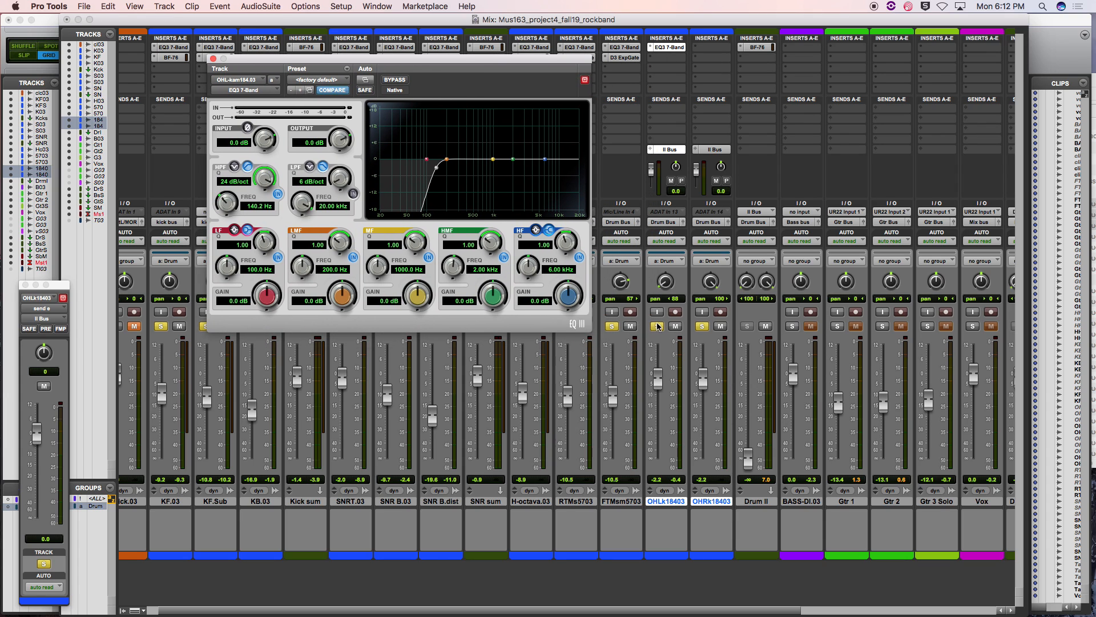
- Unsolo all the grouped drum tracks and deactivate the Drum group
left_click(703, 326)
scroll(650, 336, "left", 2)
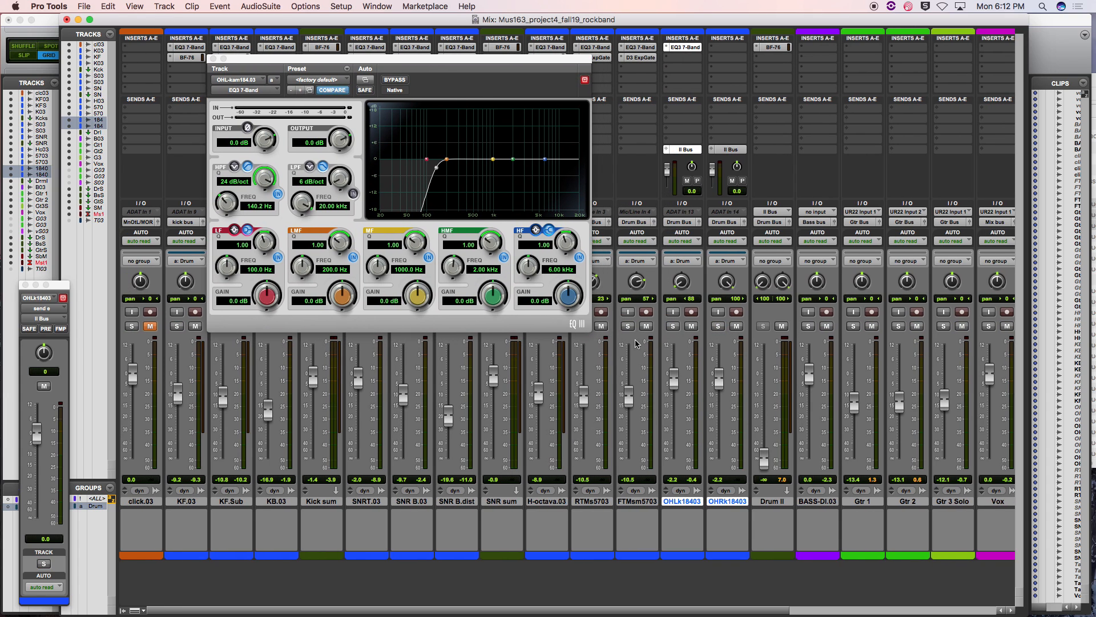
left_click(96, 510)
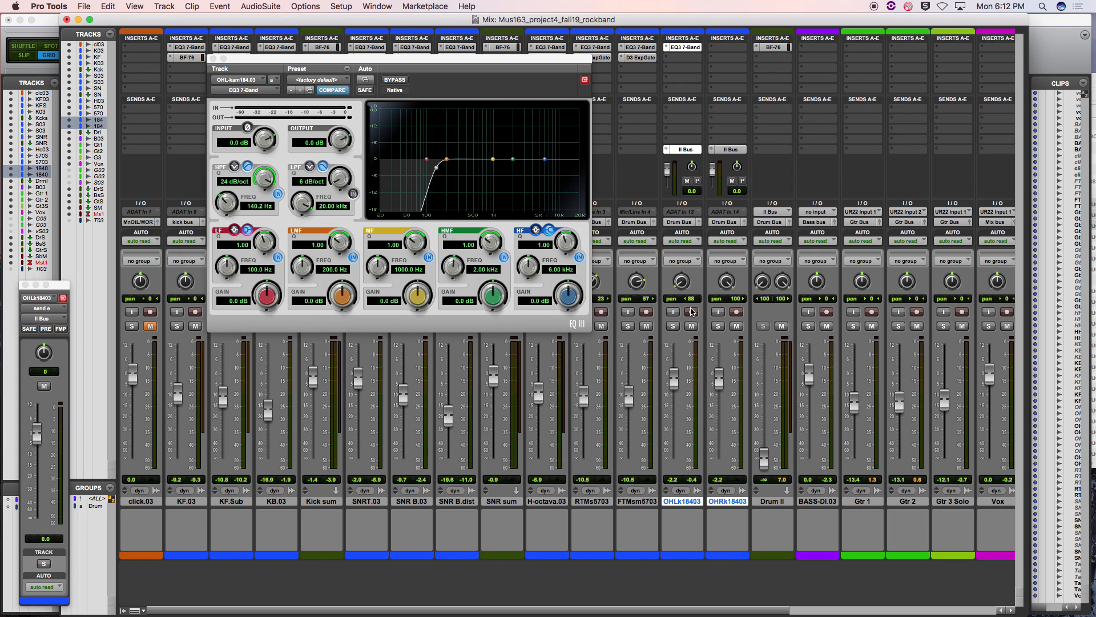
- Solo the left overhead, play it, and set its EQ high-pass filter to 12 dB/oct at about 960 Hz
left_click(673, 326)
key("space")
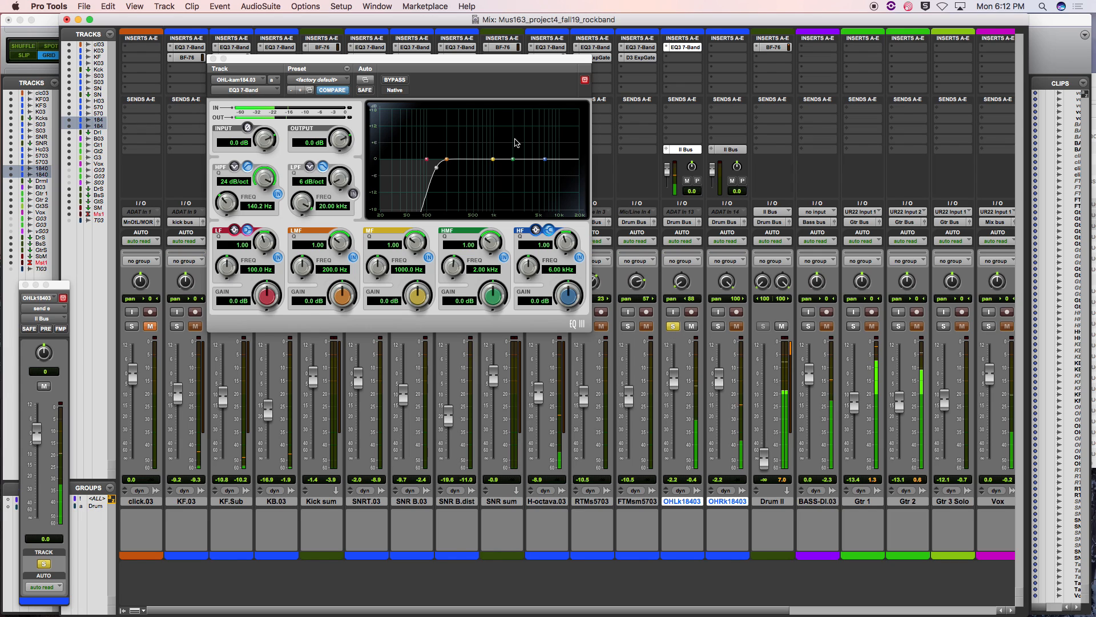
key("super+equal")
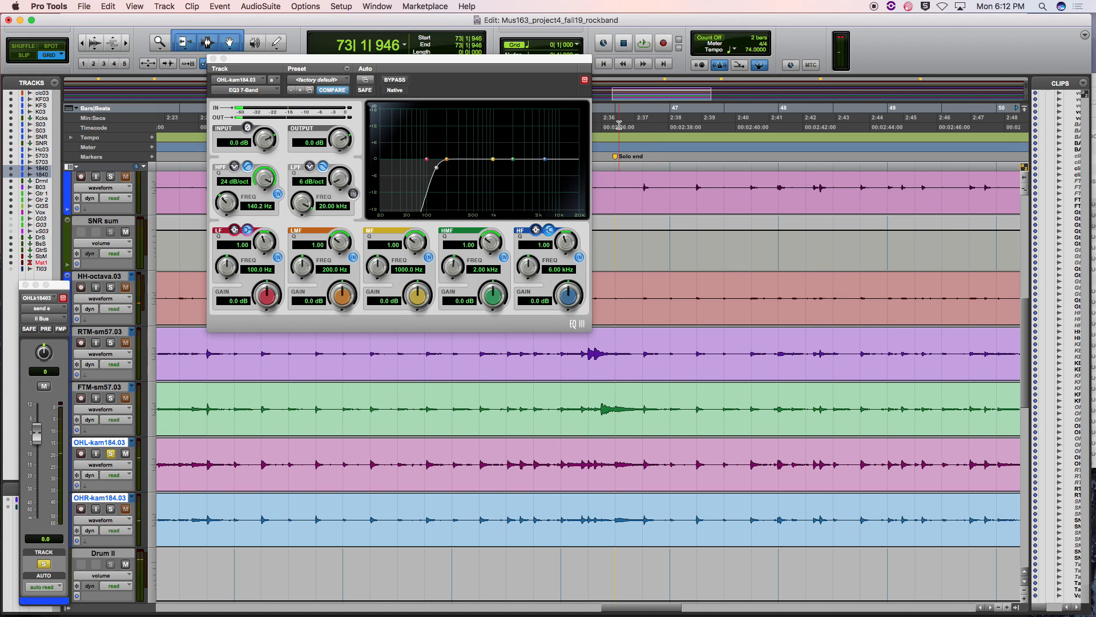
key("super+equal")
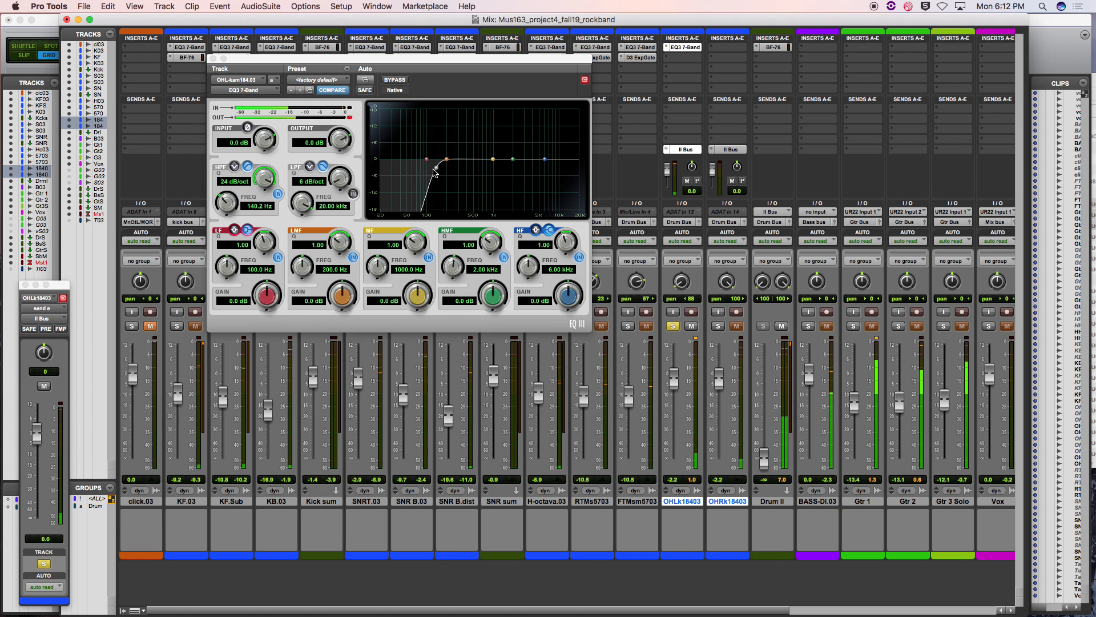
mouse_move(436, 167)
left_mouse_down()
mouse_move(491, 174)
mouse_move(426, 168)
left_mouse_up()
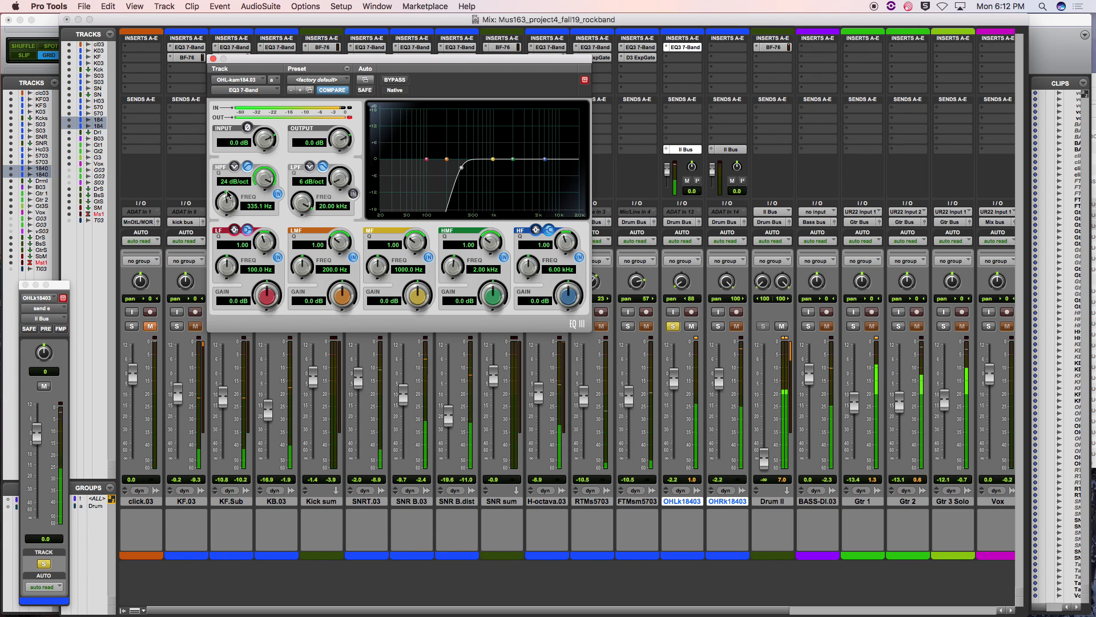
left_click_drag(233, 219, 269, 230)
left_click_drag(470, 166, 490, 170)
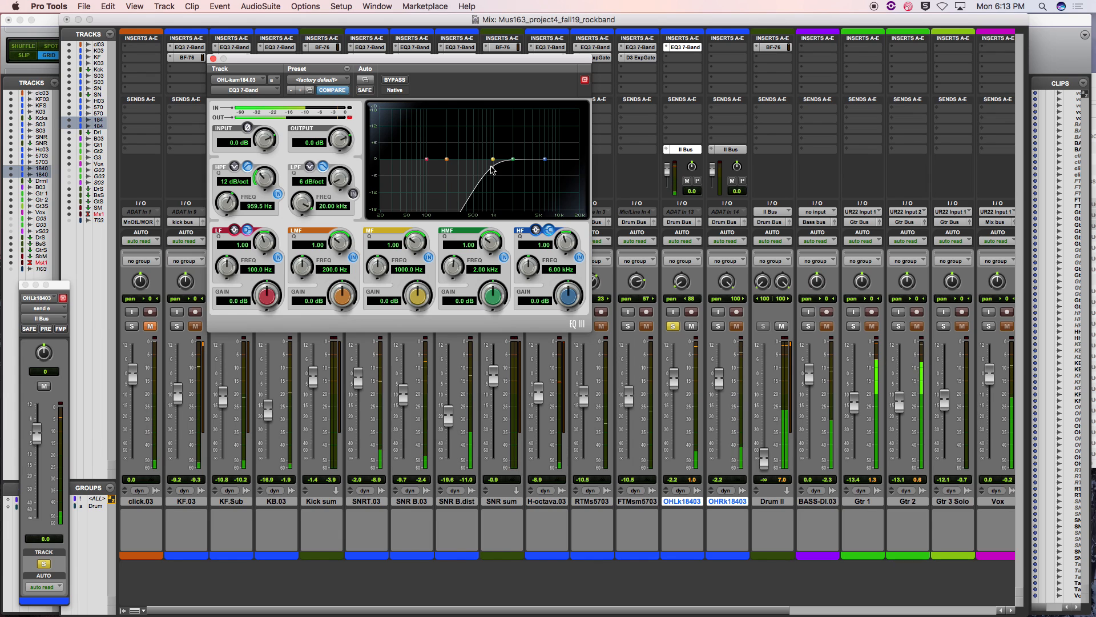
- Replay from bar 44, set the left overhead's high-pass frequency to about 712 Hz, and close the EQ
key("super+equal")
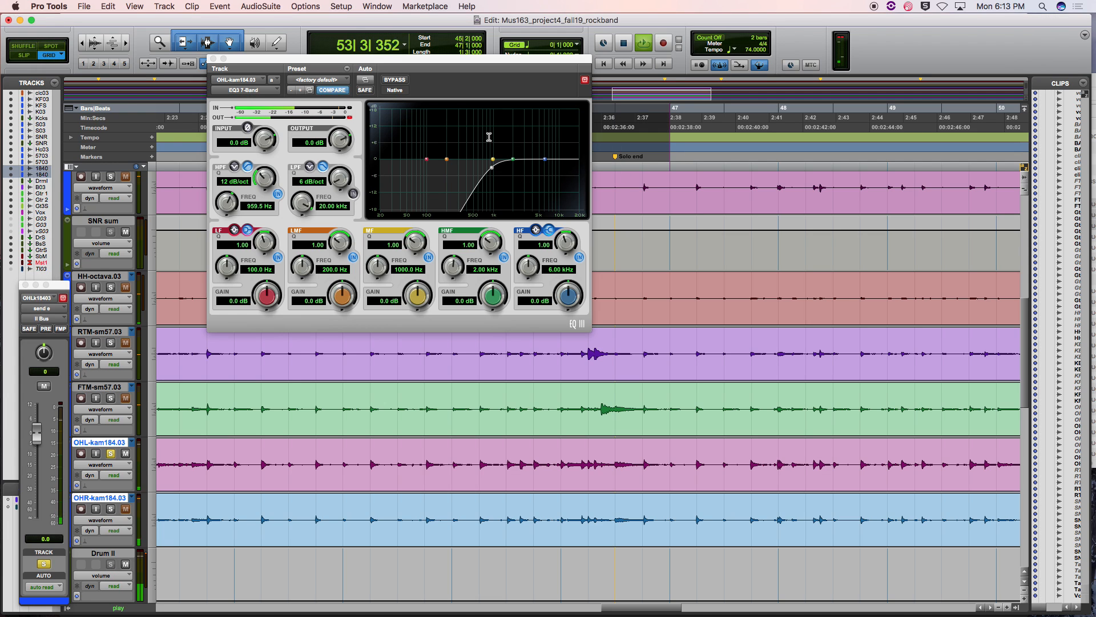
key("space")
left_click_drag(721, 136, 422, 128)
key("space")
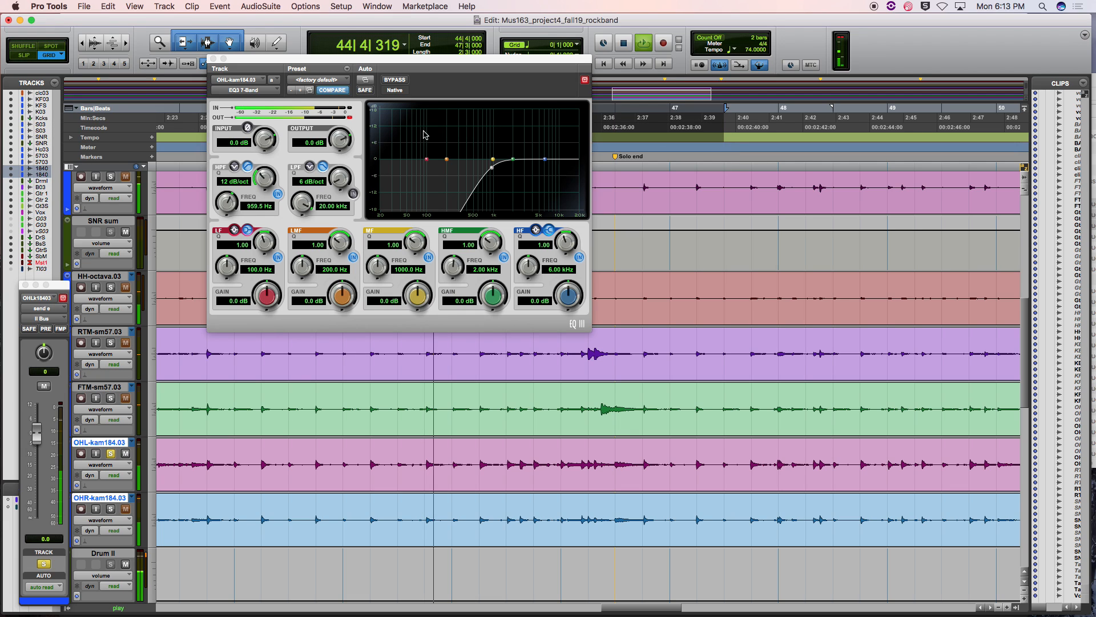
left_click_drag(493, 168, 458, 168)
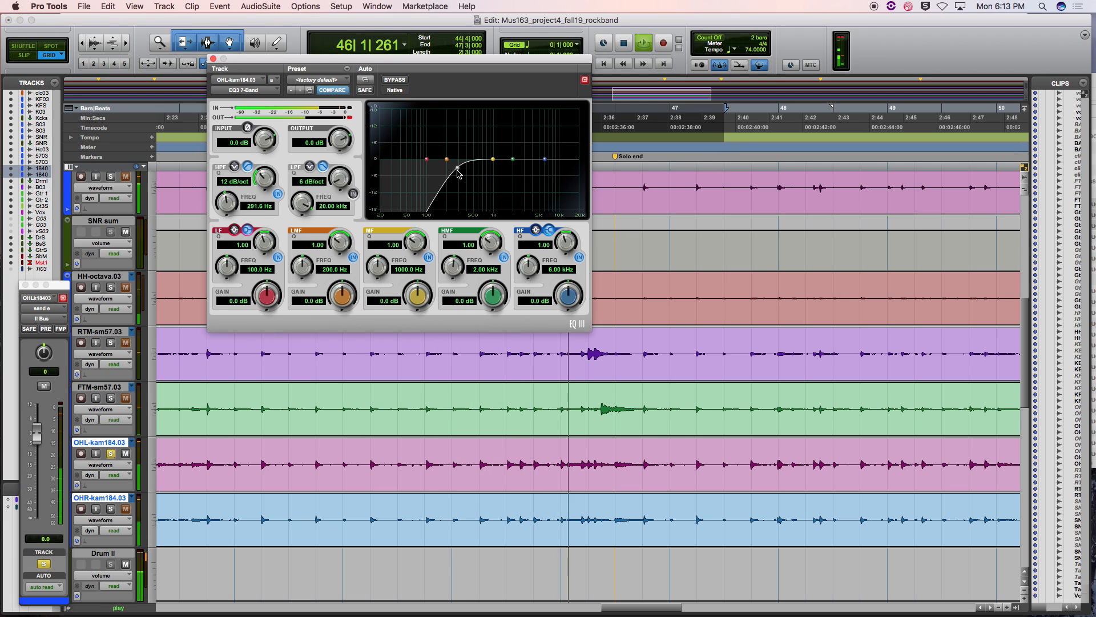
left_click_drag(457, 168, 483, 173)
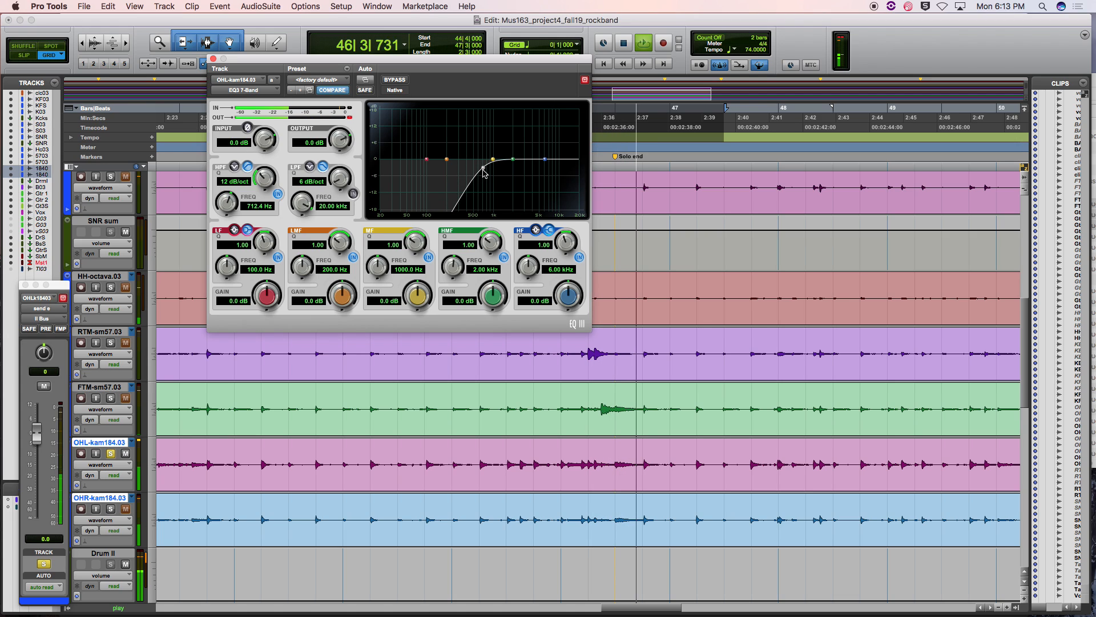
key("space")
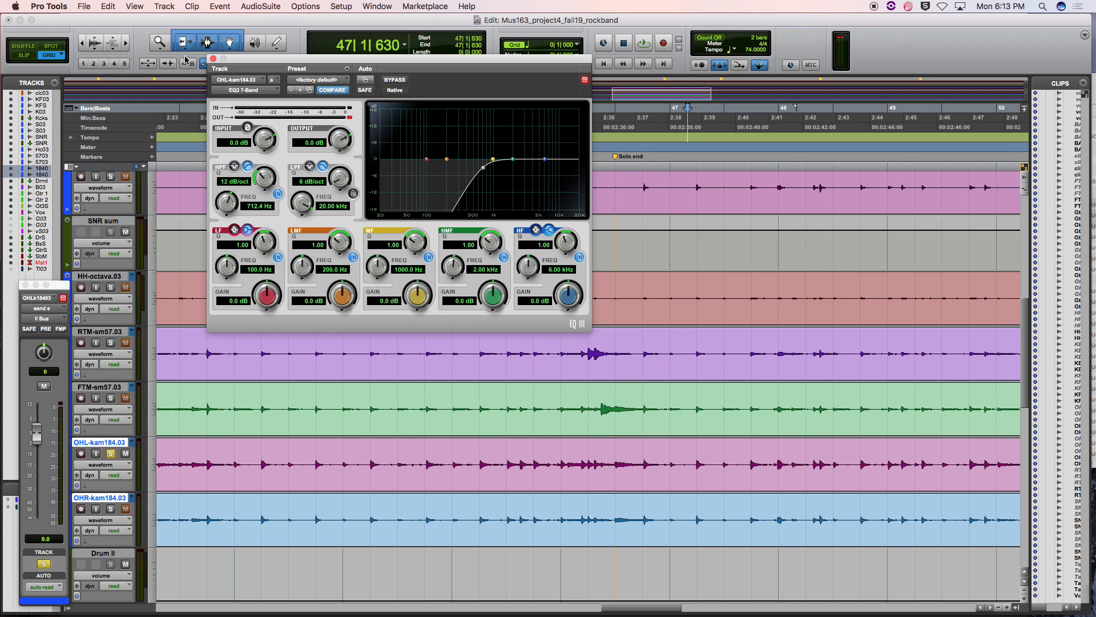
left_click(213, 59)
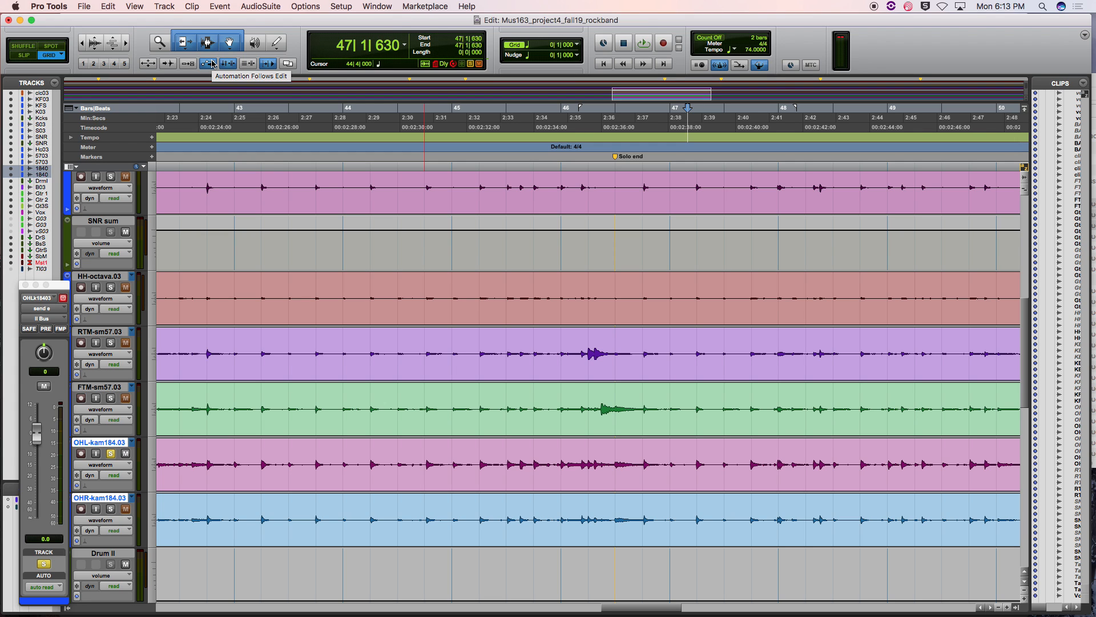
- Copy the left overhead's EQ3 7-Band insert to the right overhead and solo only the right overhead
key("super+equal")
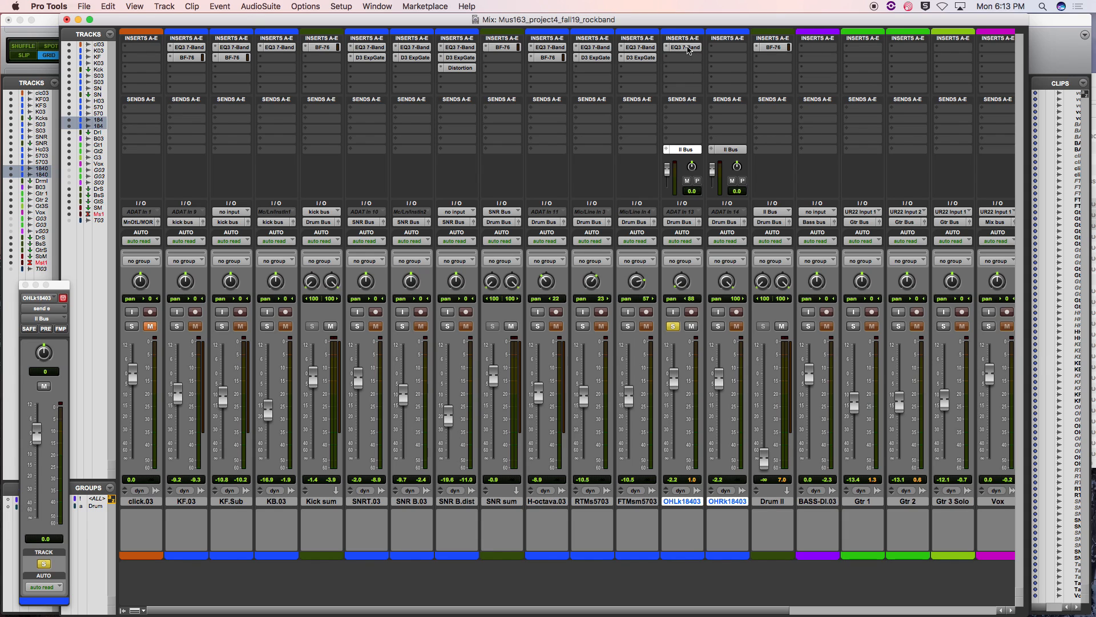
left_click_drag(685, 47, 720, 48)
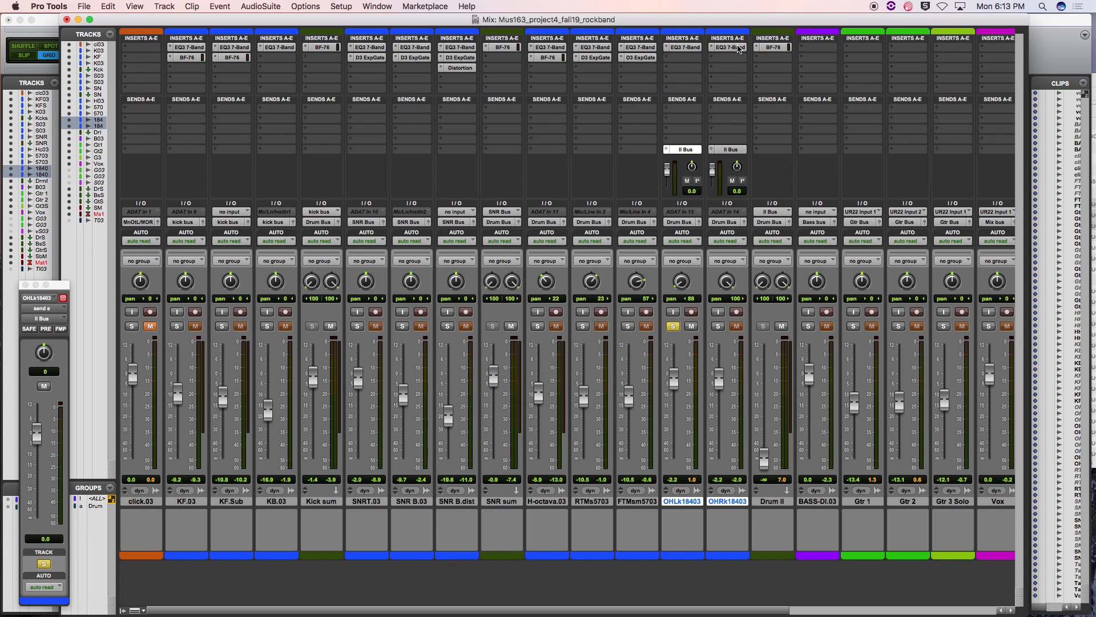
left_click(718, 325)
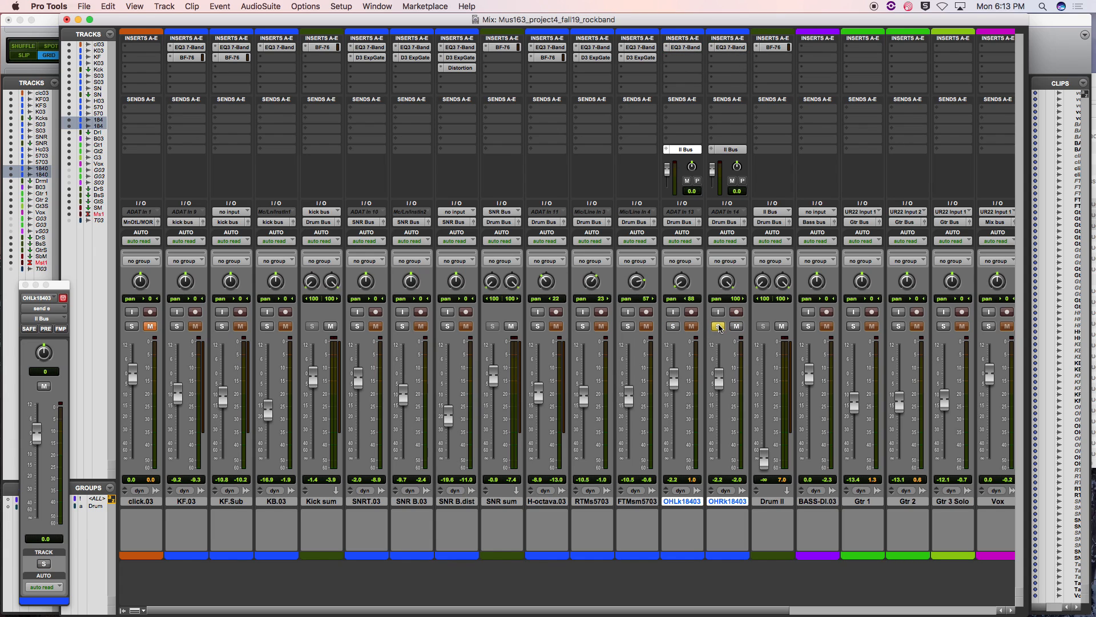
left_click(677, 326)
left_click_drag(764, 457, 756, 497)
key("space")
- Clear the overhead solos, then enable the Drum group and solo all its tracks
left_click(718, 326)
left_click(674, 329)
left_click(86, 506)
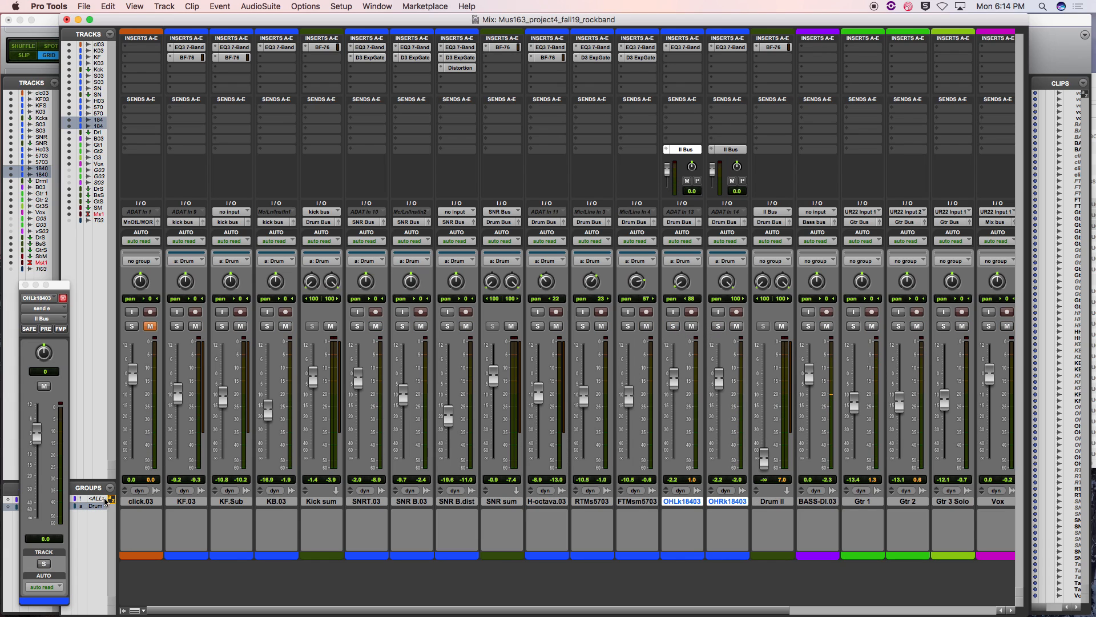
left_click(537, 326)
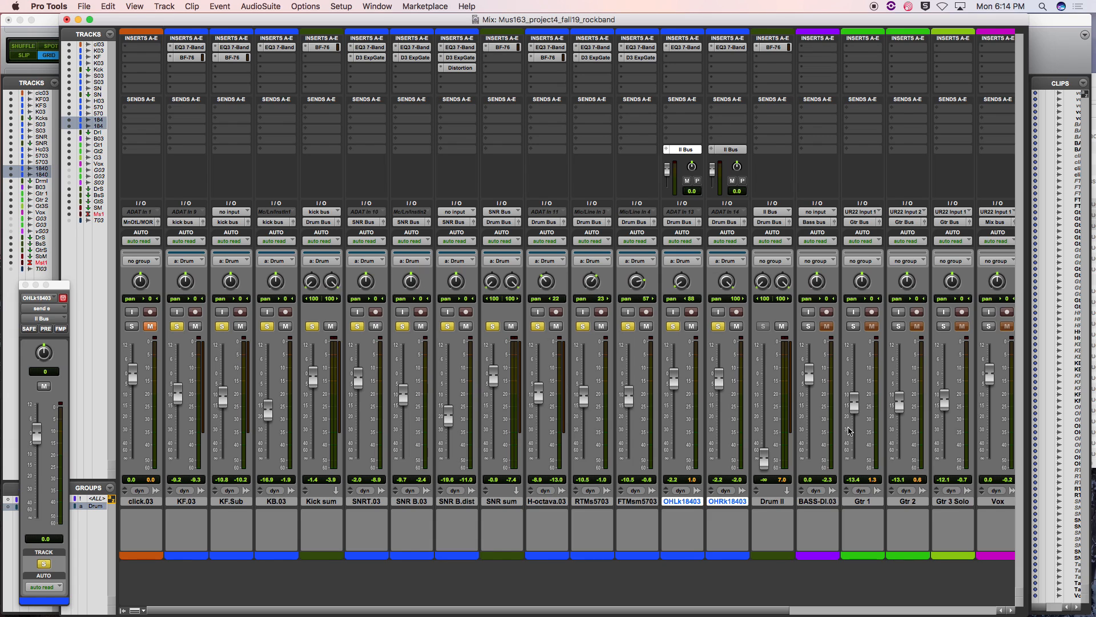
- Play the soloed drums and raise the Drum II fader to -10.5 dB
key("space")
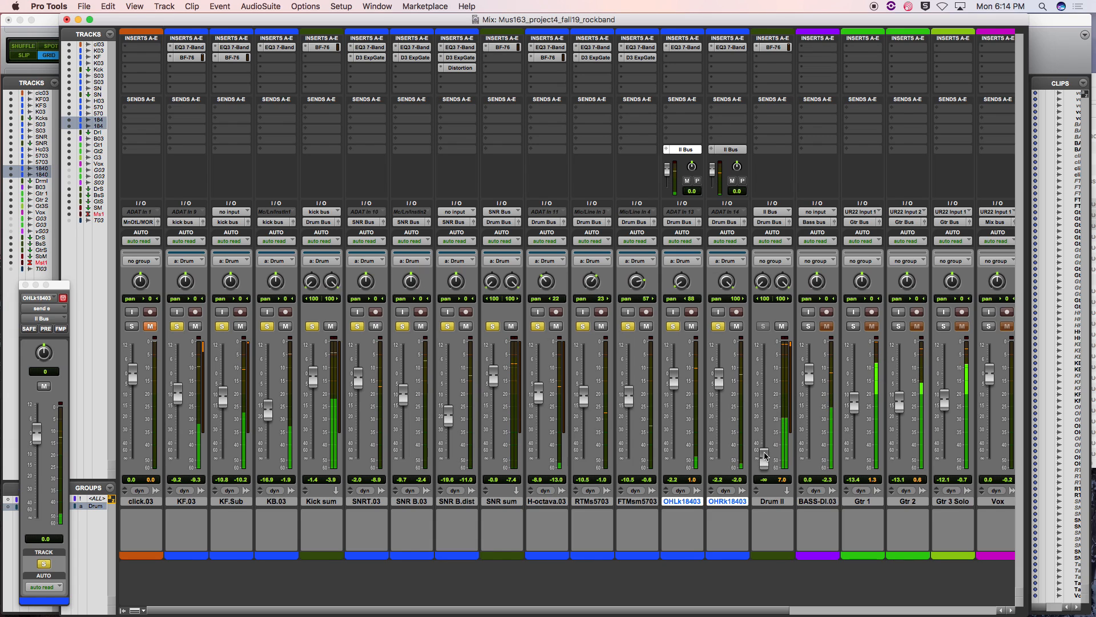
left_click_drag(765, 457, 776, 394)
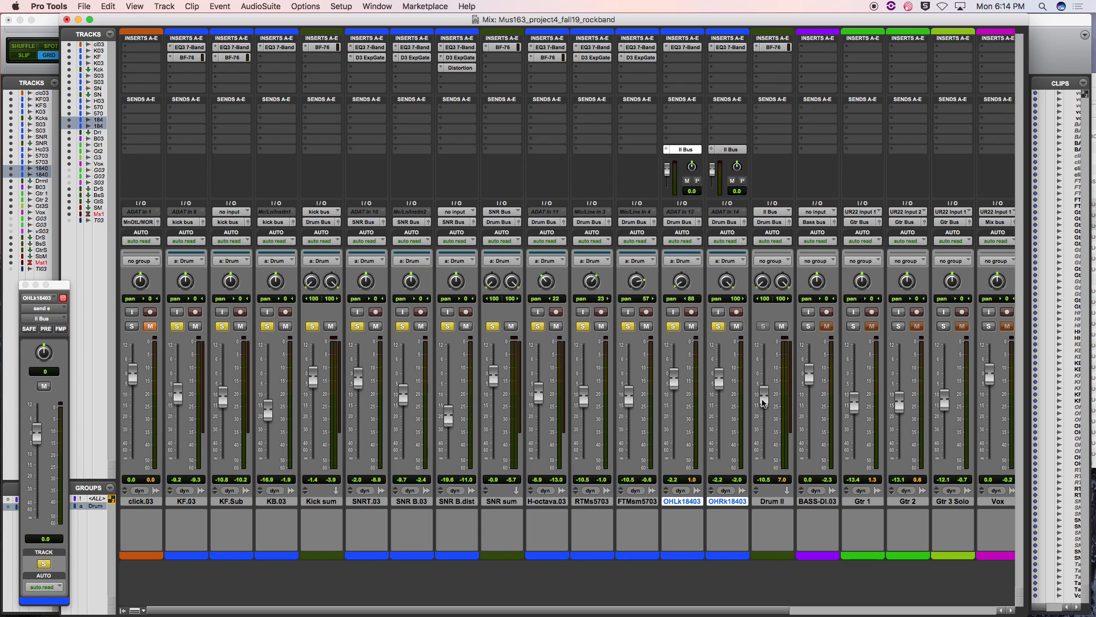
- Zoom the Edit window timeline out to show the whole song and start playback
key("super+equal")
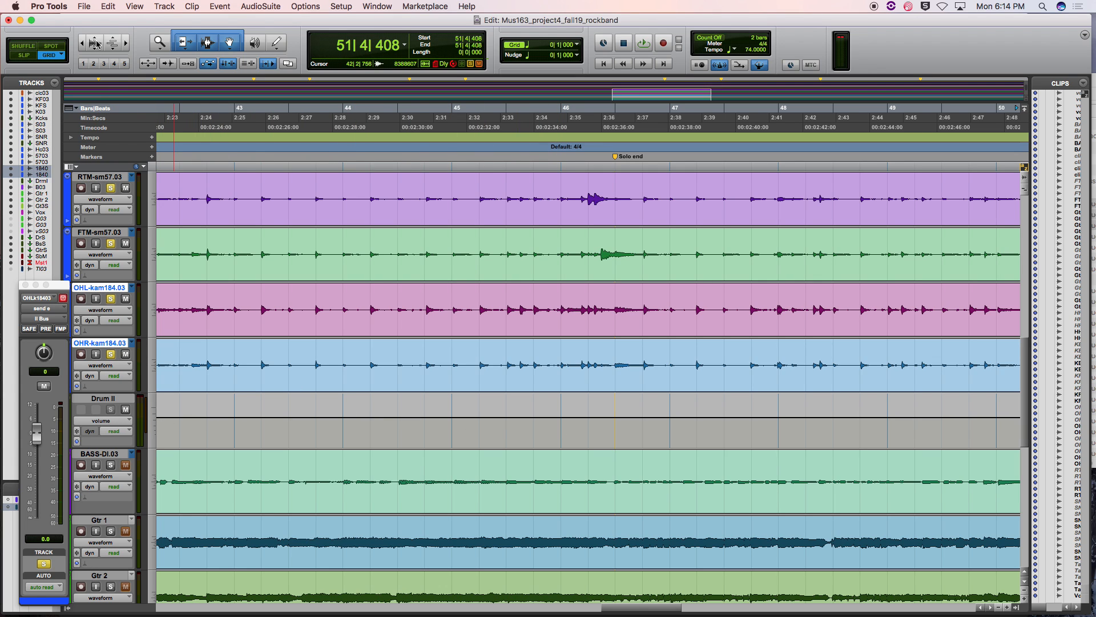
left_click(81, 43)
left_click(82, 43)
left_click(82, 44)
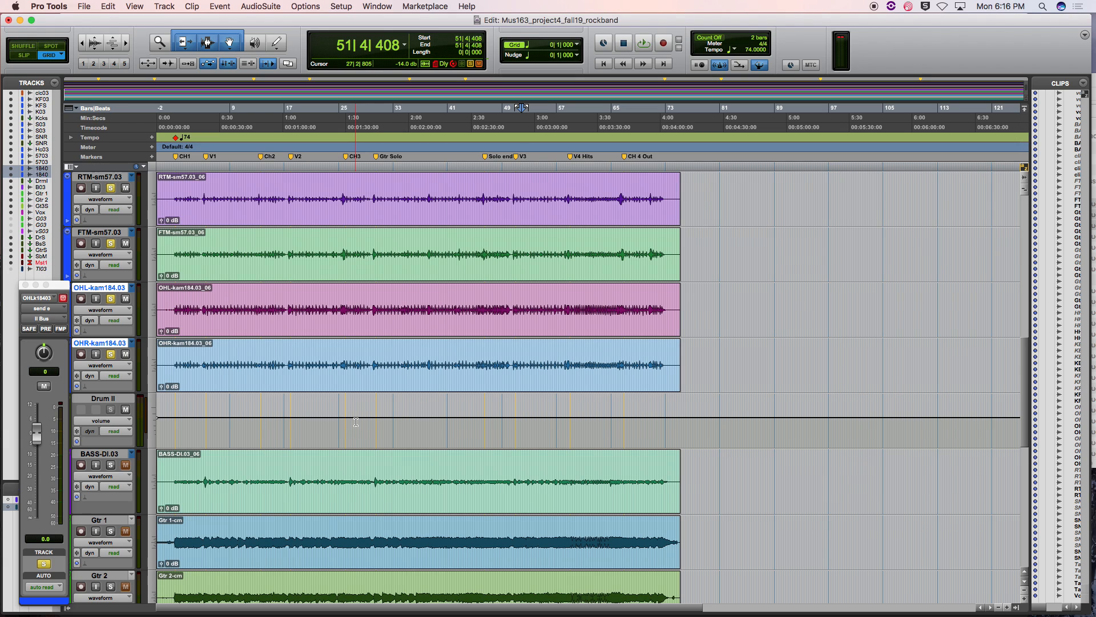
key("space")
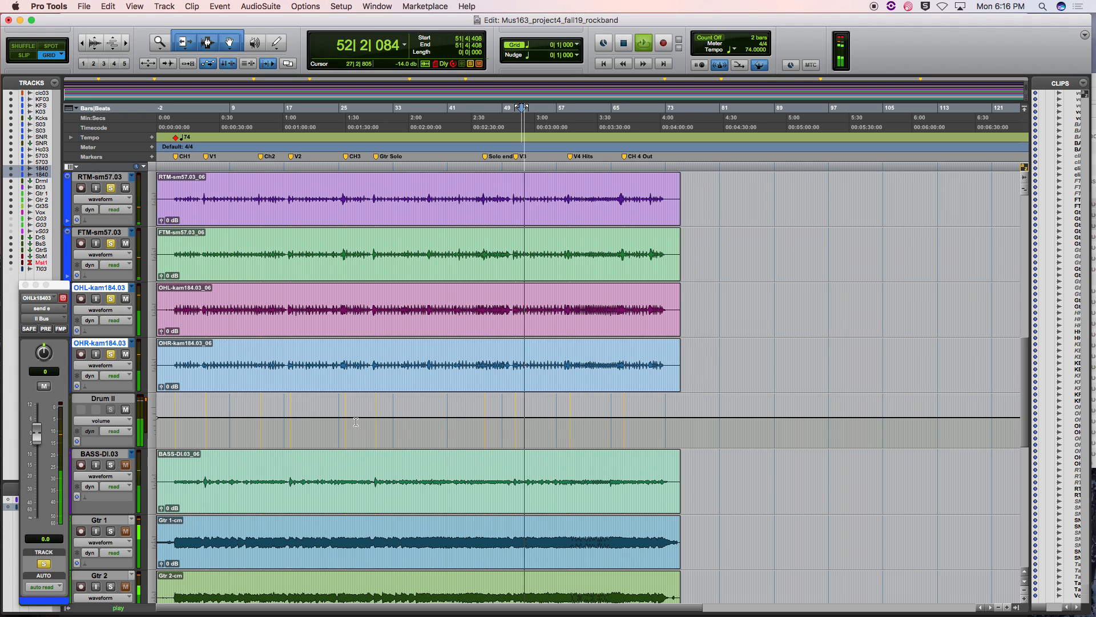
- Set the Drum II fader to -16.6 dB in the Mix window during playback
key("super+equal")
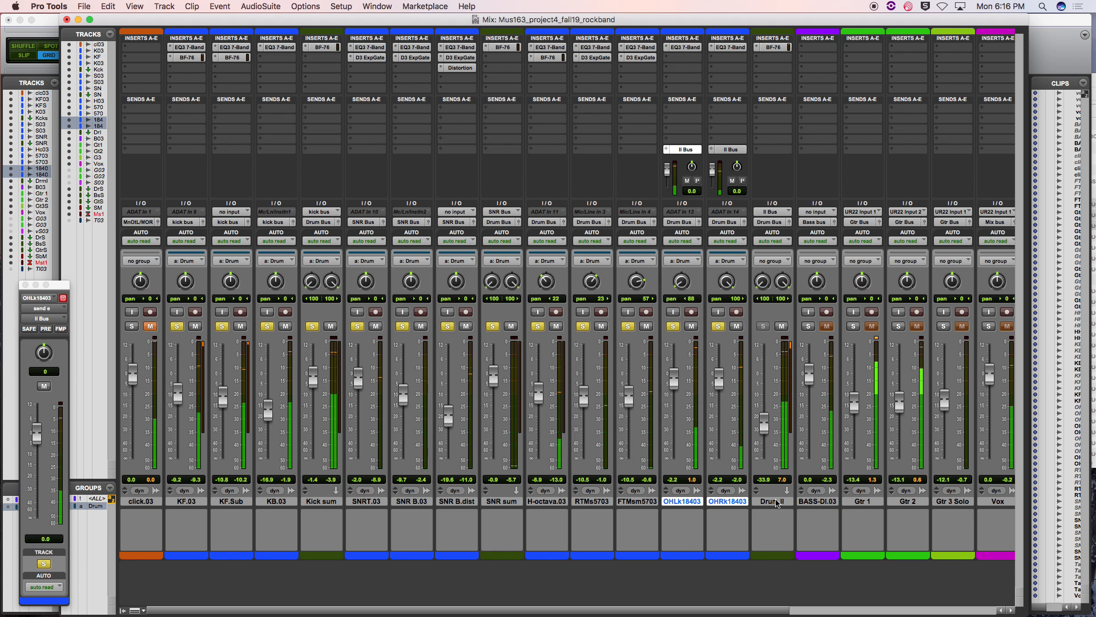
left_click_drag(764, 395, 770, 430)
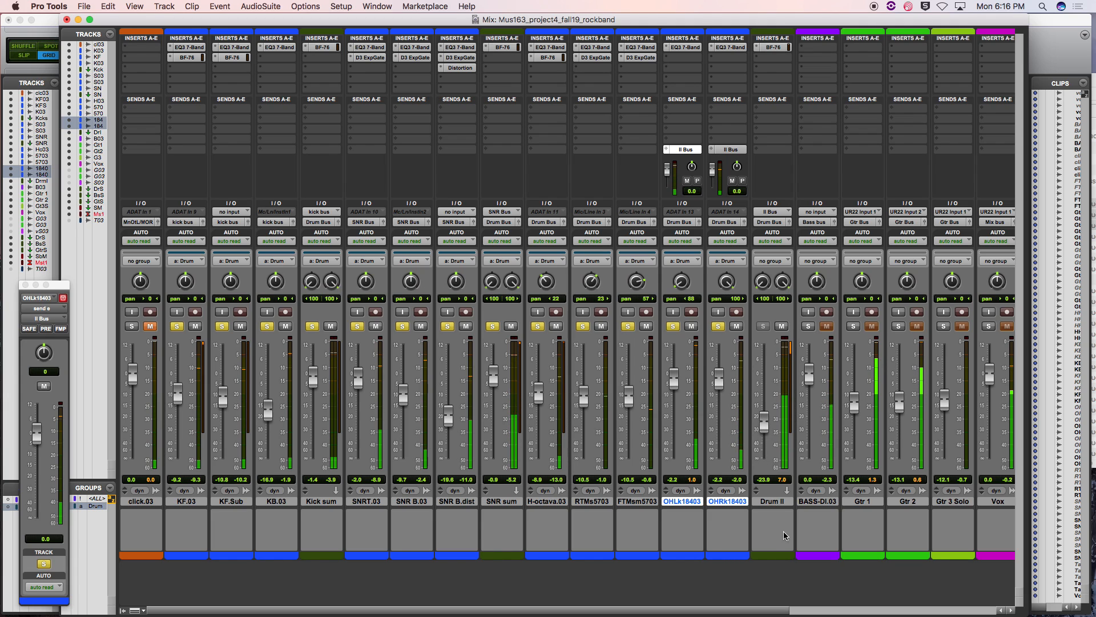
left_click_drag(765, 433, 767, 416)
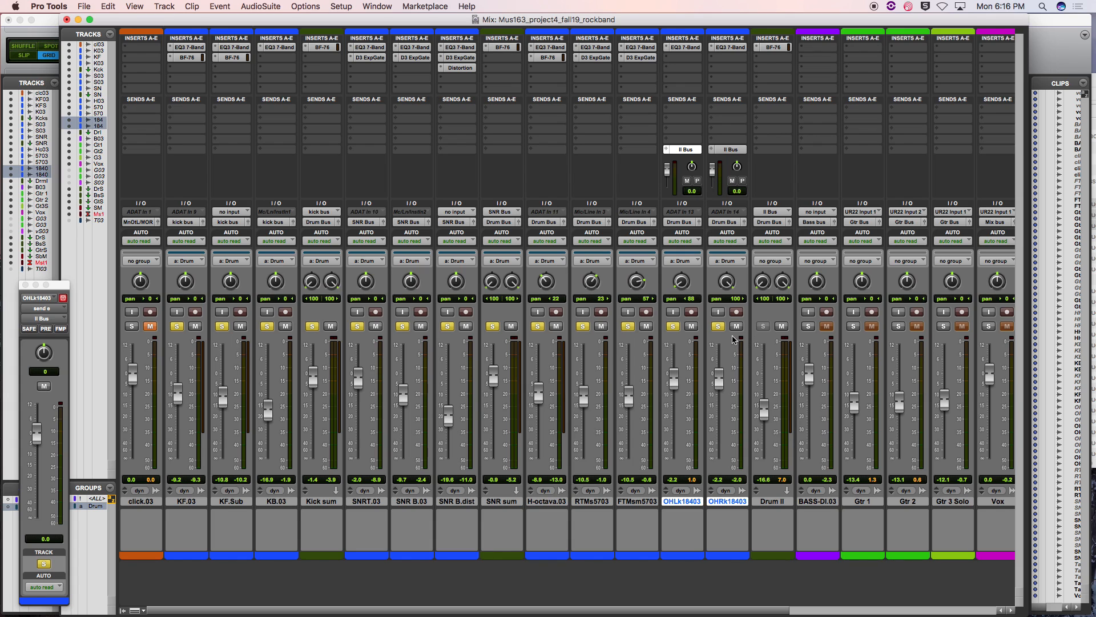
- Lower the grouped drum faders together until both overheads are at -5.4 dB, then disable the Drum group
scroll(847, 448, "right", 2)
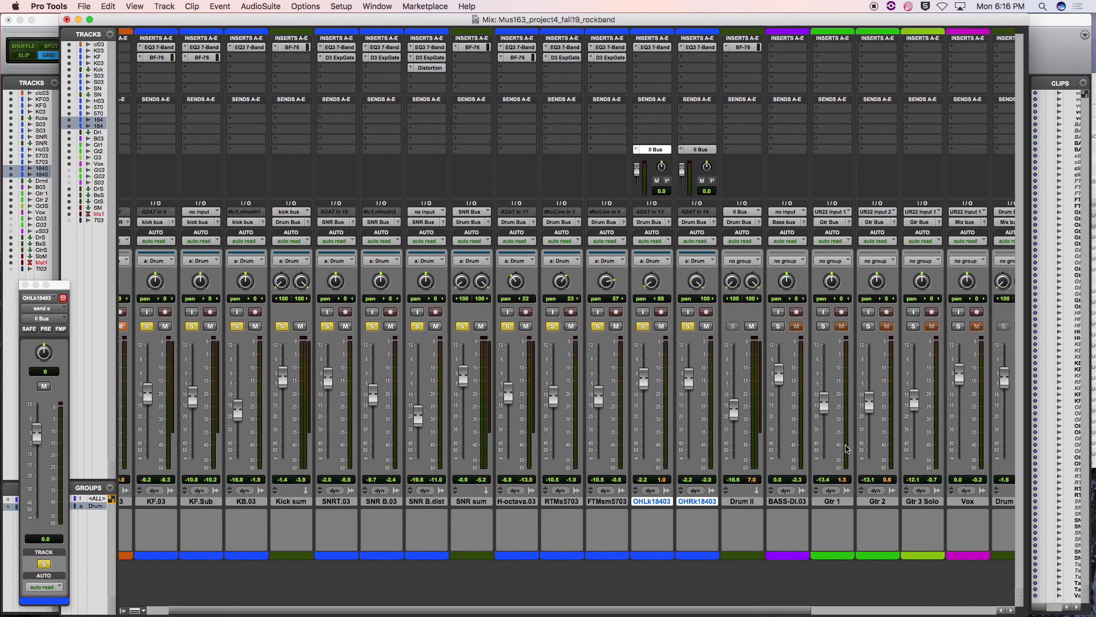
scroll(847, 448, "right", 5)
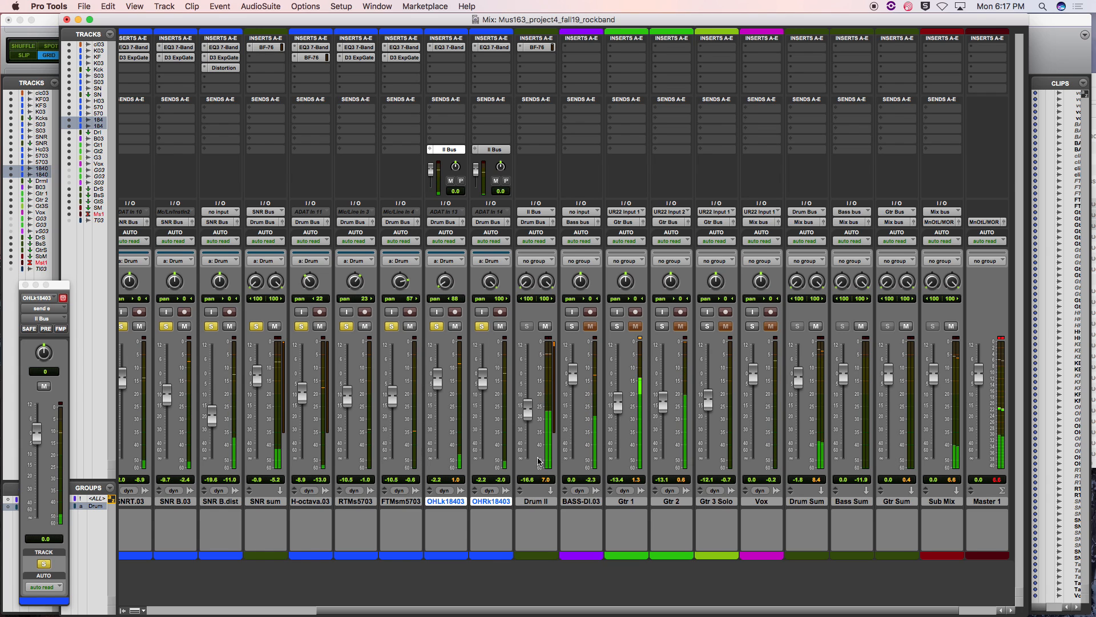
scroll(542, 462, "left", 3)
scroll(543, 461, "left", 6)
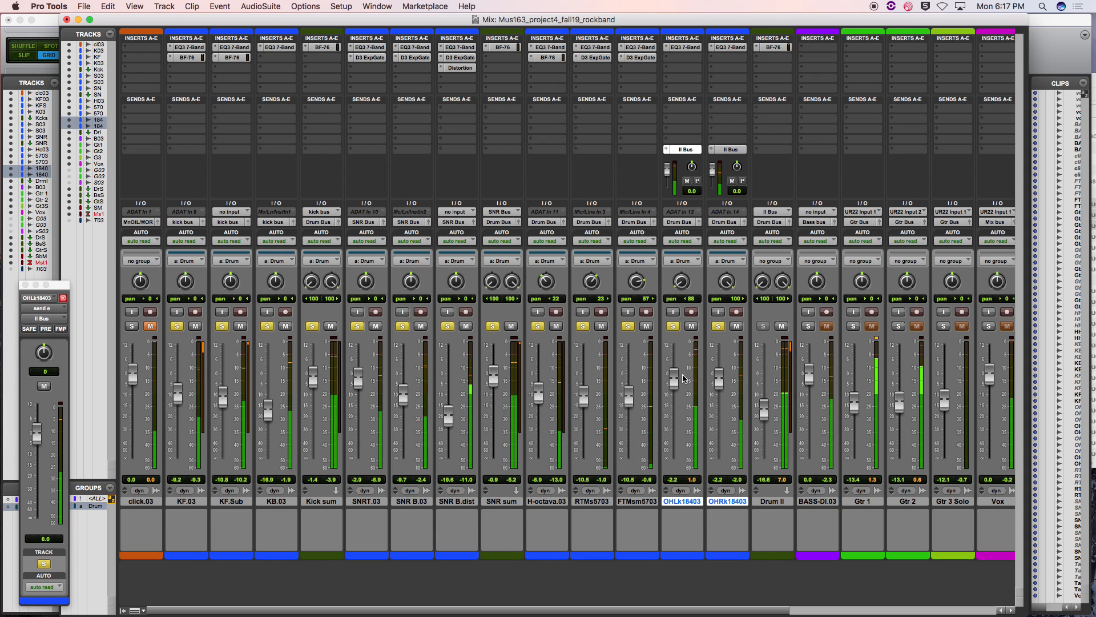
left_click_drag(674, 382, 673, 382)
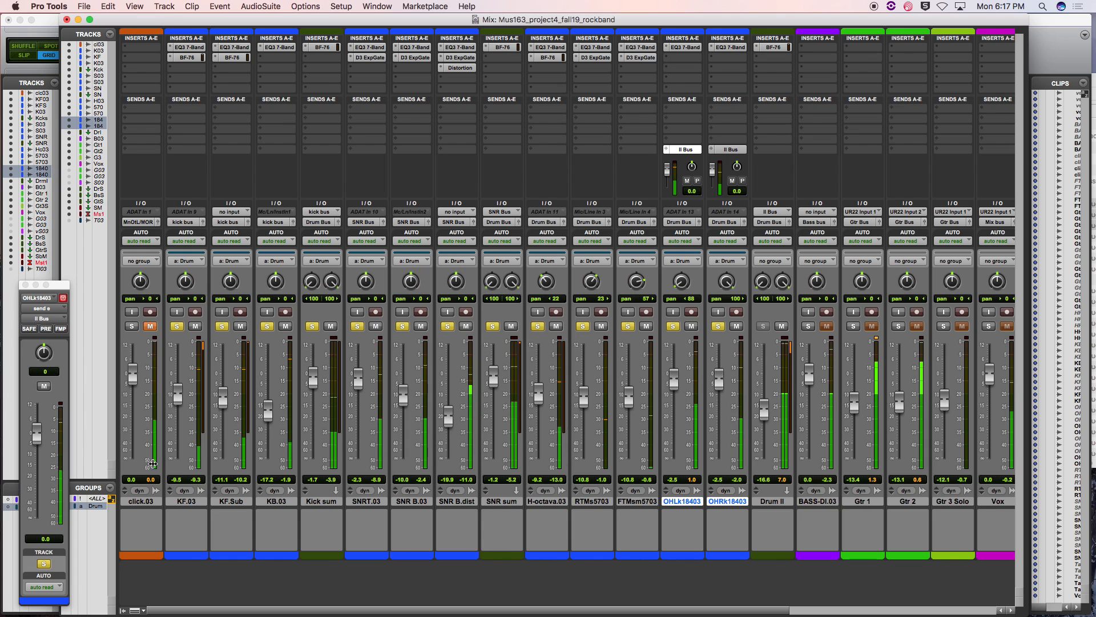
left_click_drag(628, 396, 628, 403)
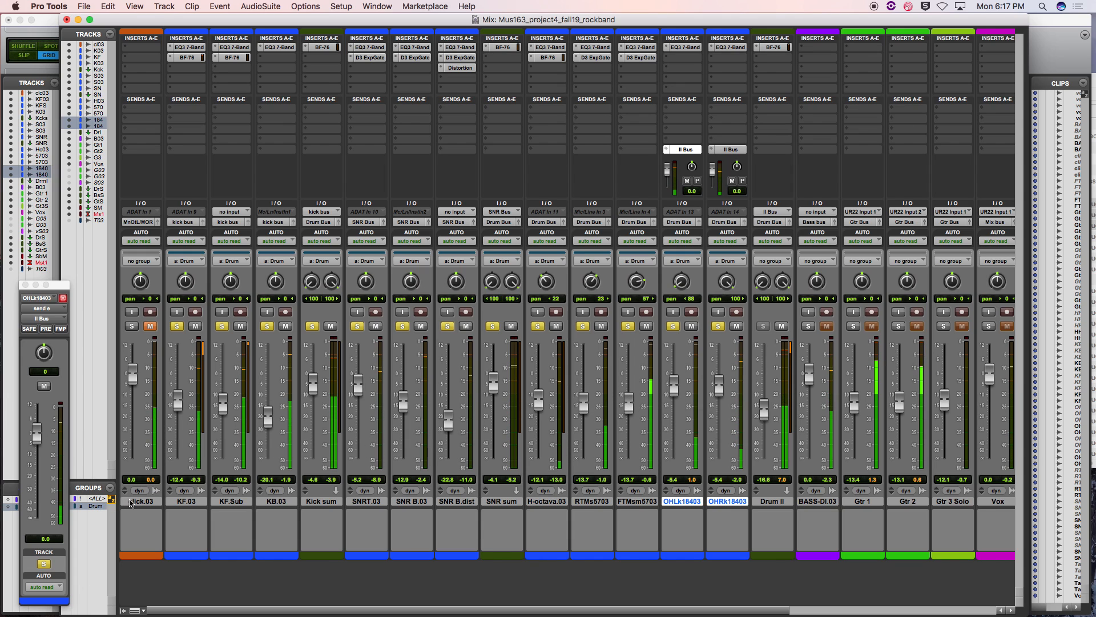
left_click(94, 505)
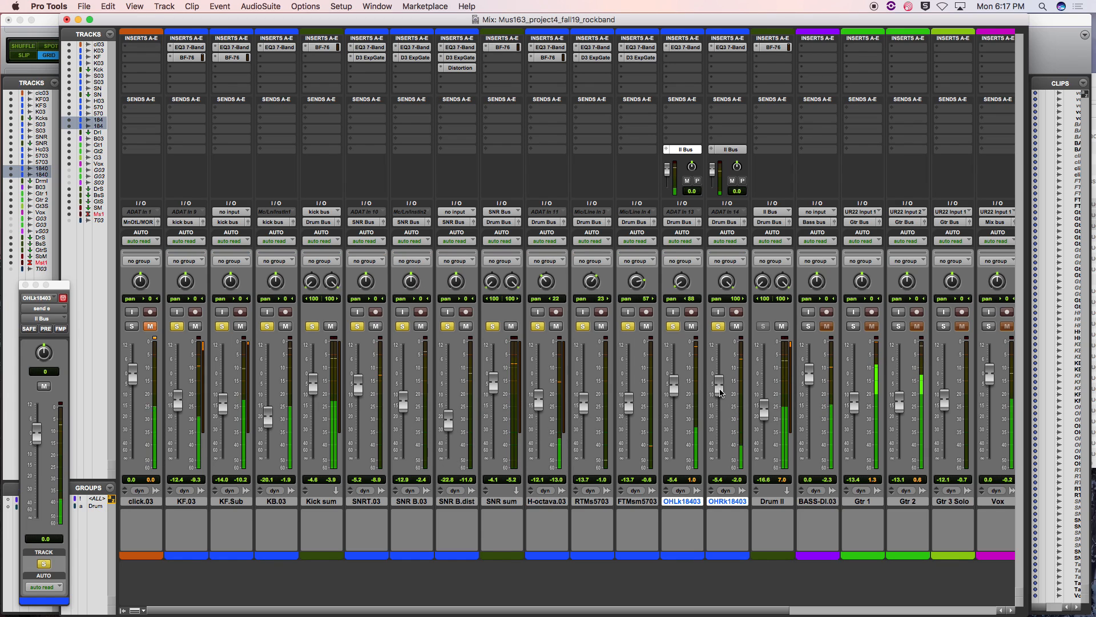
- Solo only the two overheads and balance their faders, with the left at -2.2 dB and the right at -2.0 dB
left_click_drag(720, 393, 673, 393)
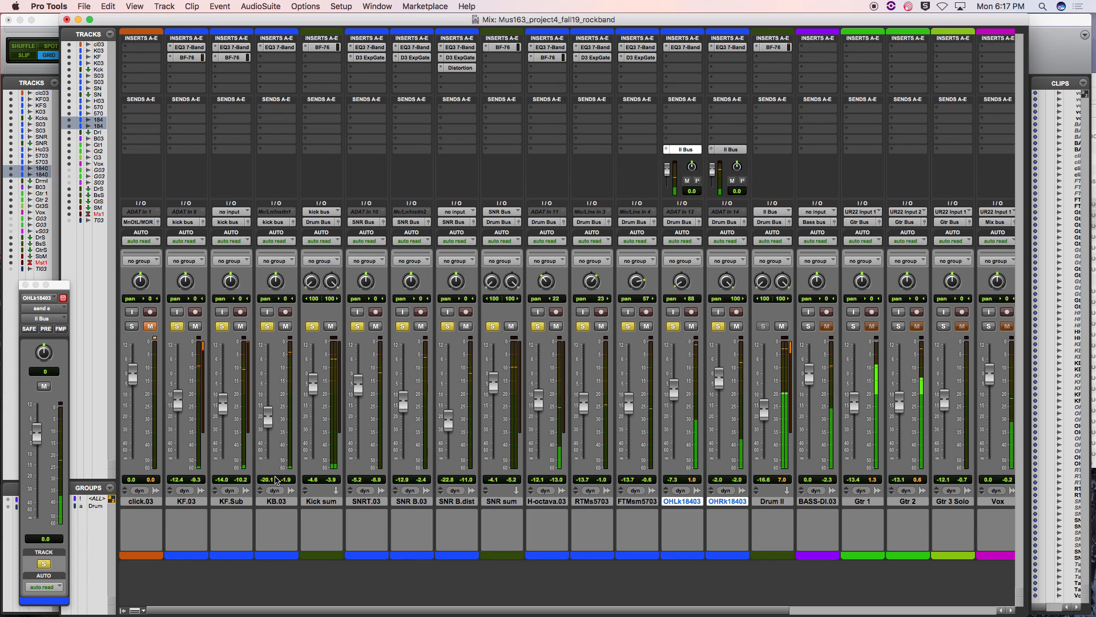
left_click(718, 327, "super")
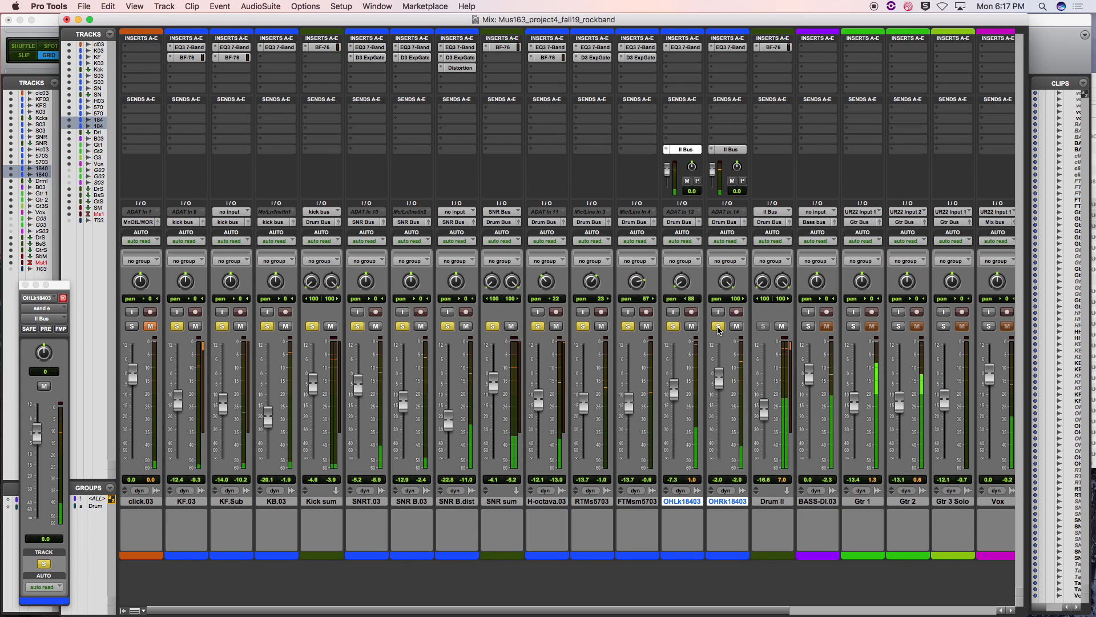
left_click(673, 326)
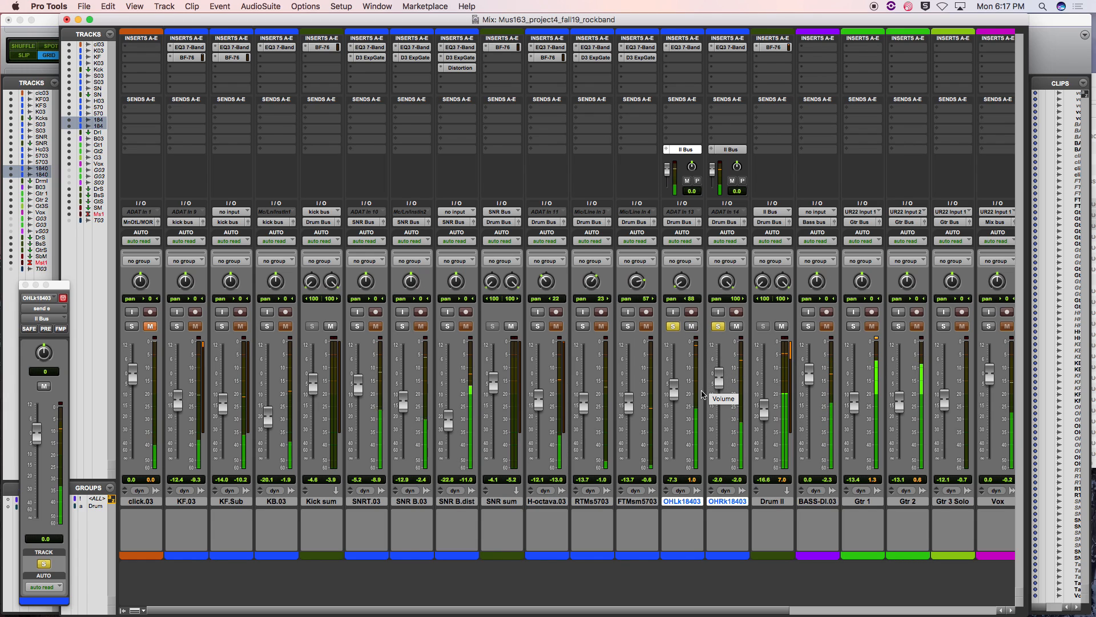
left_click_drag(674, 390, 672, 411)
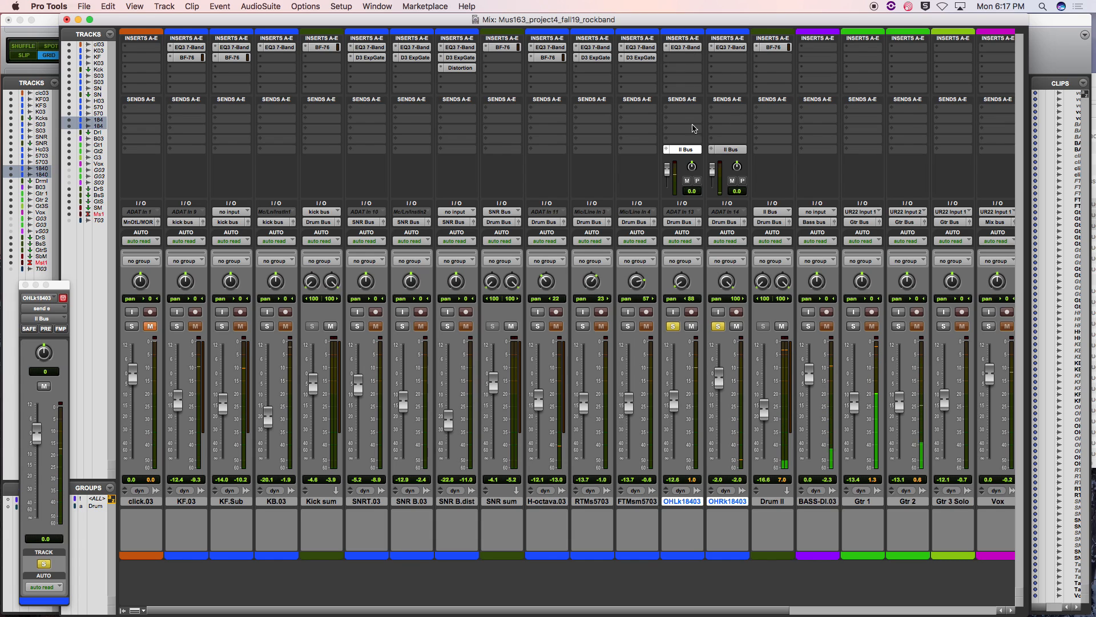
left_click_drag(677, 405, 680, 385)
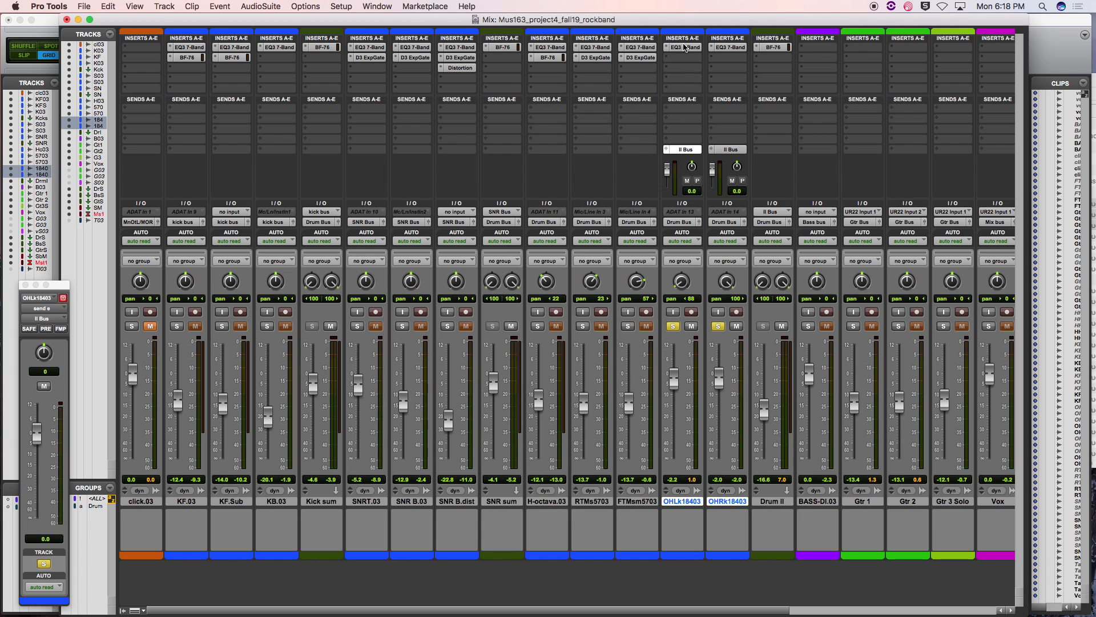
- Lower the left overhead's EQ output to -3.1 dB, and lower the right overhead's EQ output as well
left_click(686, 47)
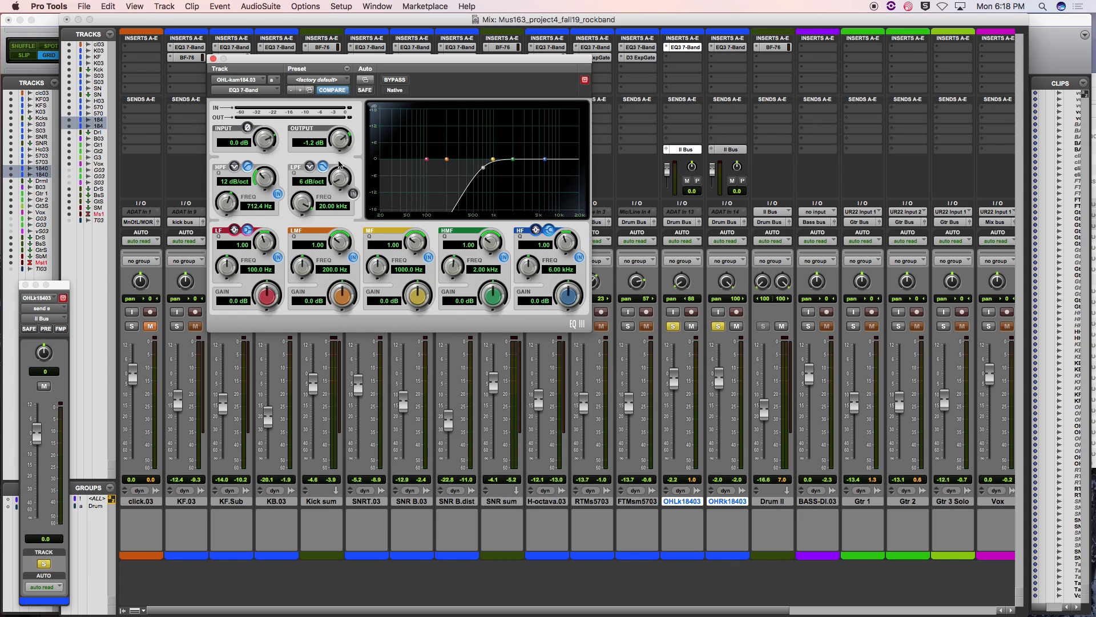
left_click_drag(339, 172, 337, 183)
left_click(727, 48)
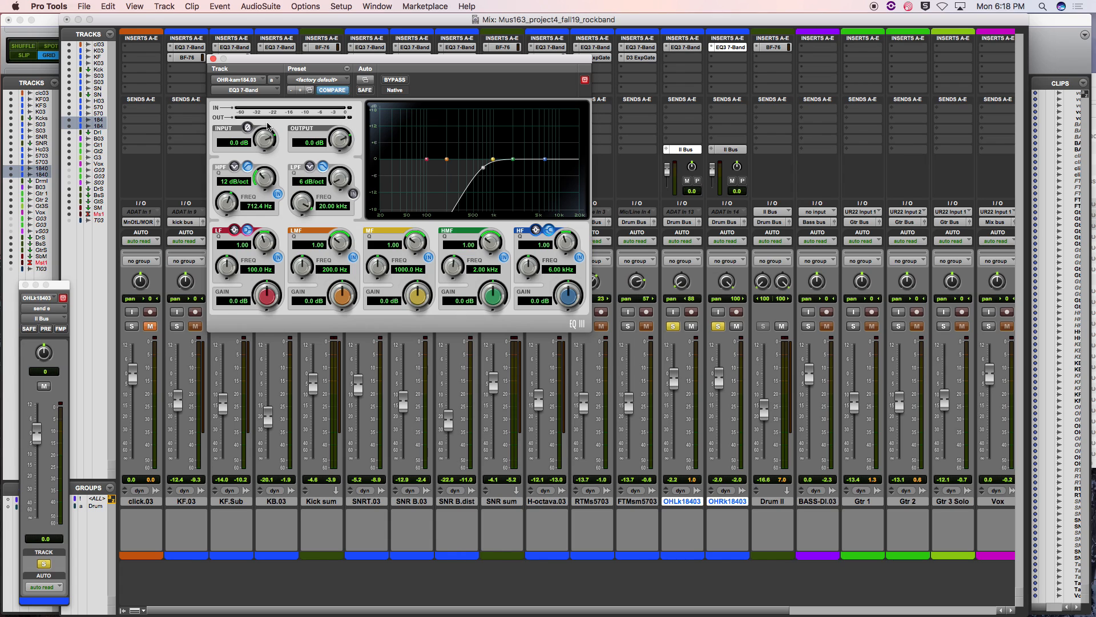
left_click_drag(342, 142, 342, 184)
left_click(213, 59)
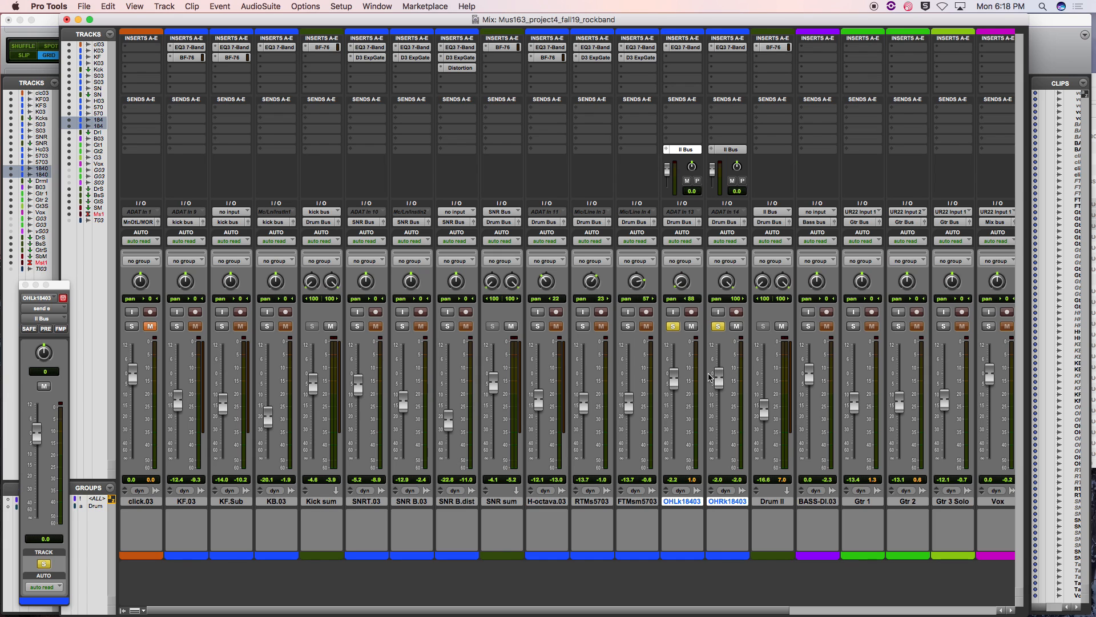
- Set the left overhead EQ's input to -3.6 dB and its output to -3.7 dB while playing the soloed overheads
left_click(688, 47)
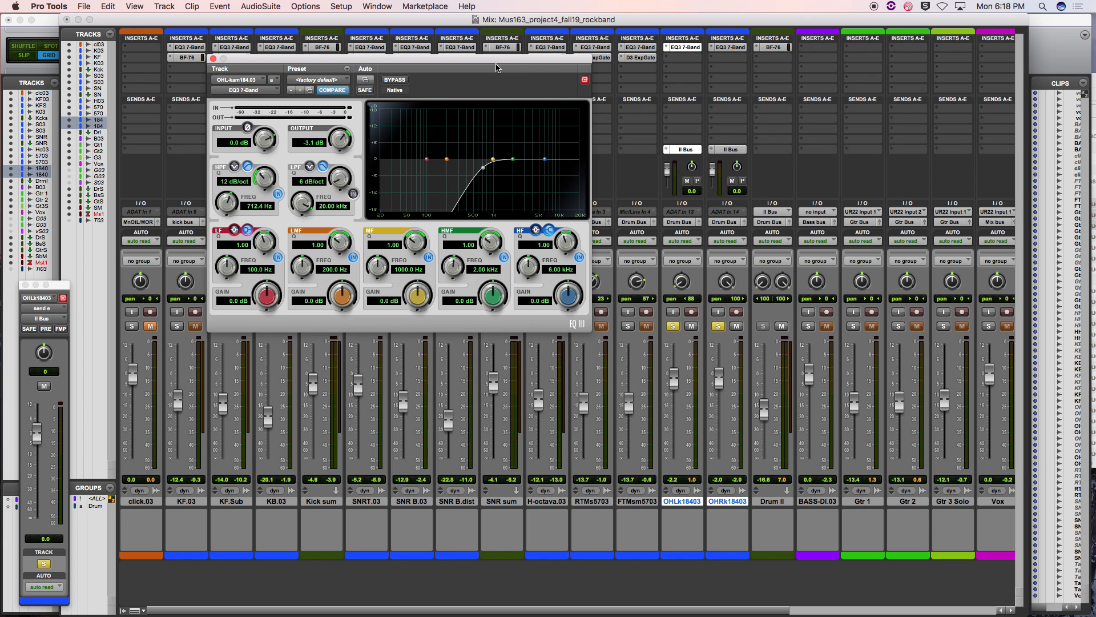
left_click_drag(501, 60, 389, 43)
left_click_drag(568, 20, 578, 114)
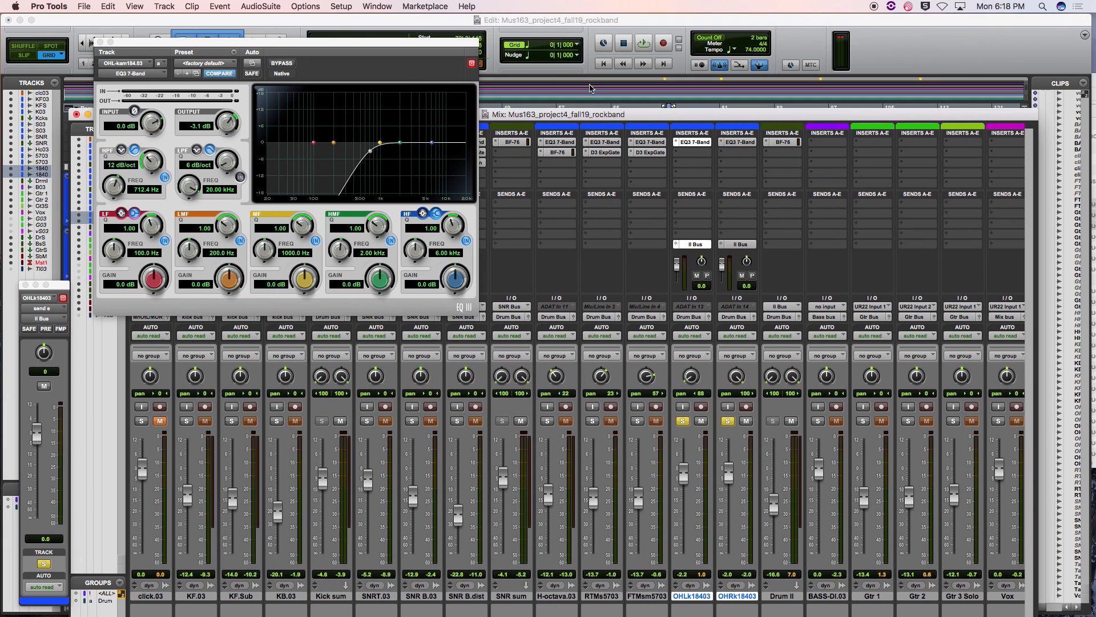
left_click(633, 22)
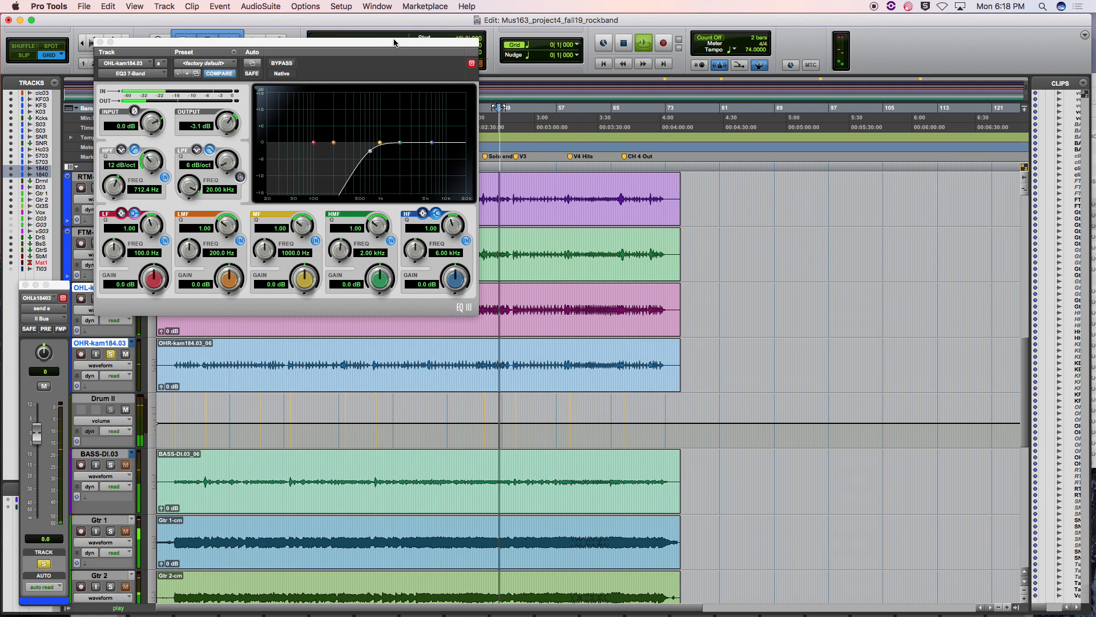
key("super+equal")
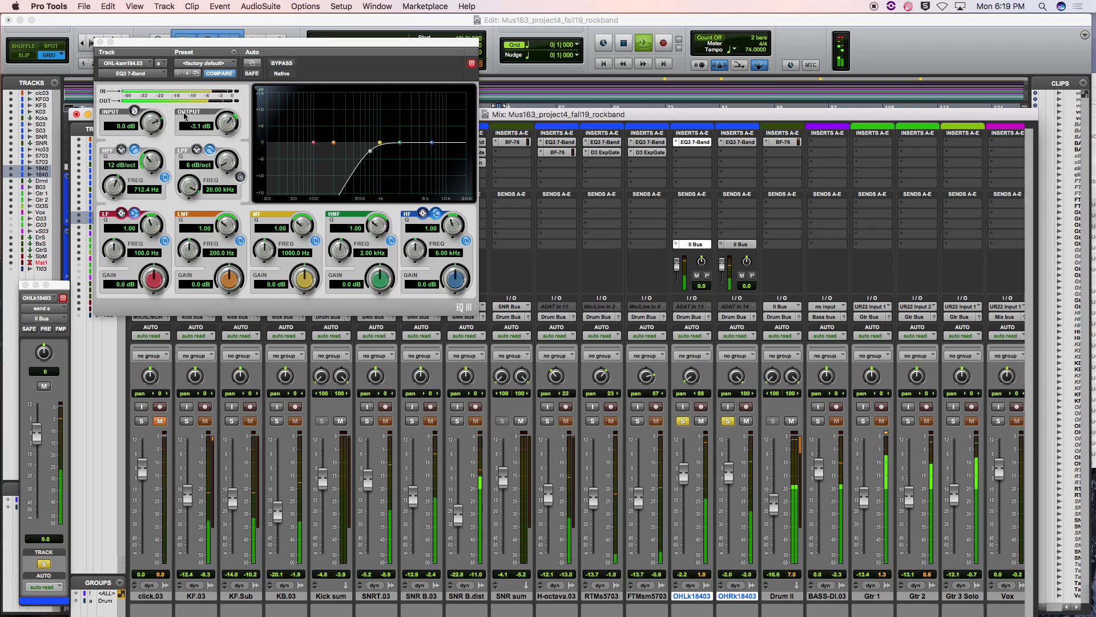
left_click(147, 128)
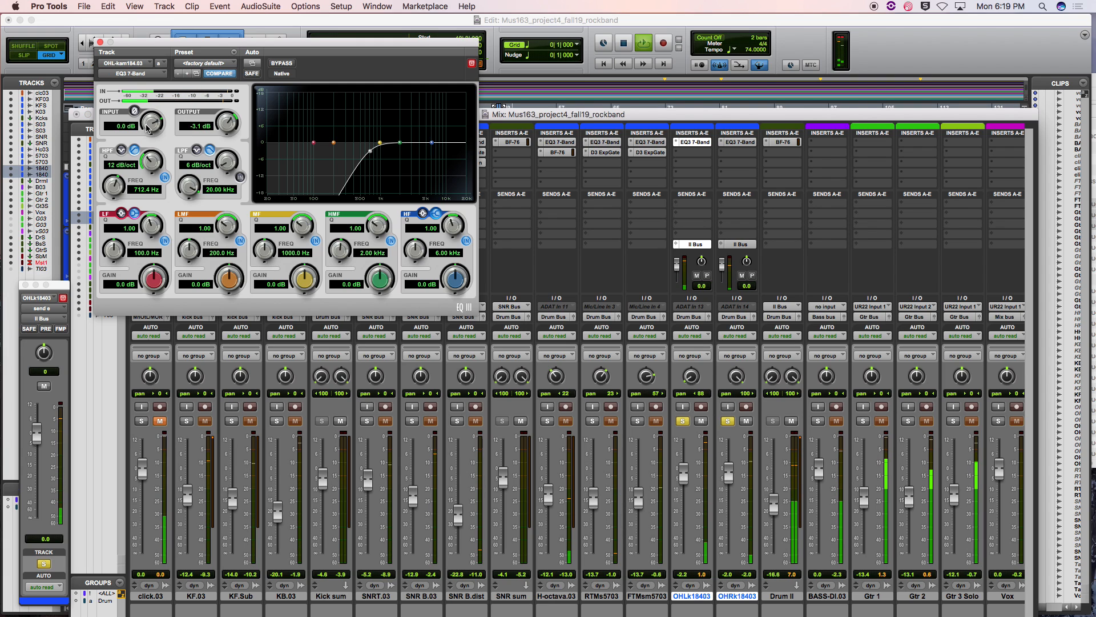
left_click_drag(147, 128, 147, 158)
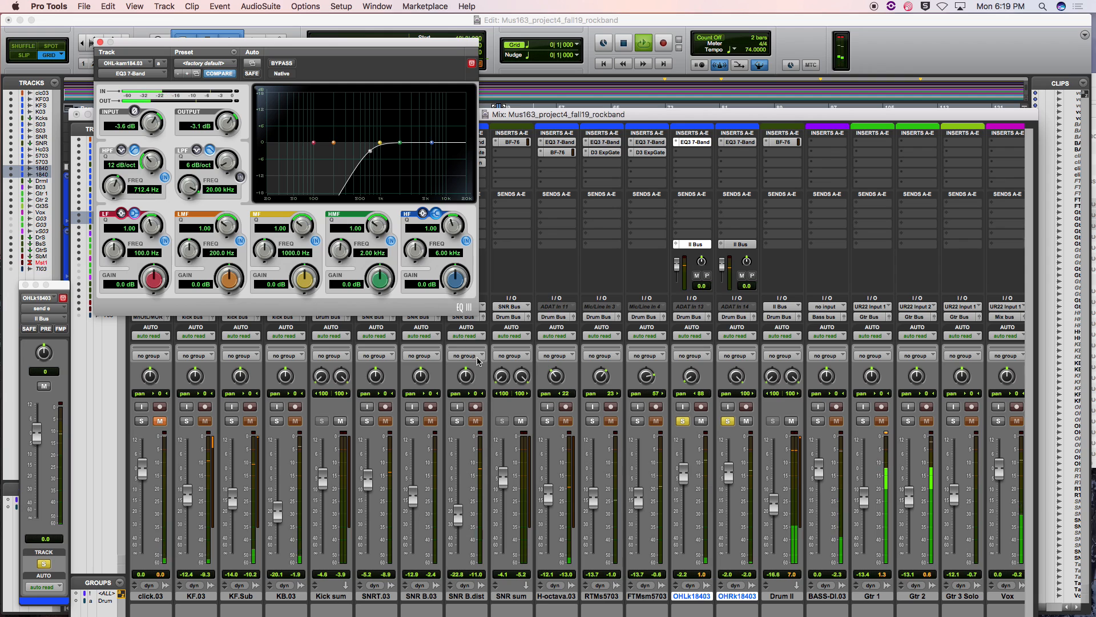
left_click_drag(221, 113, 225, 137)
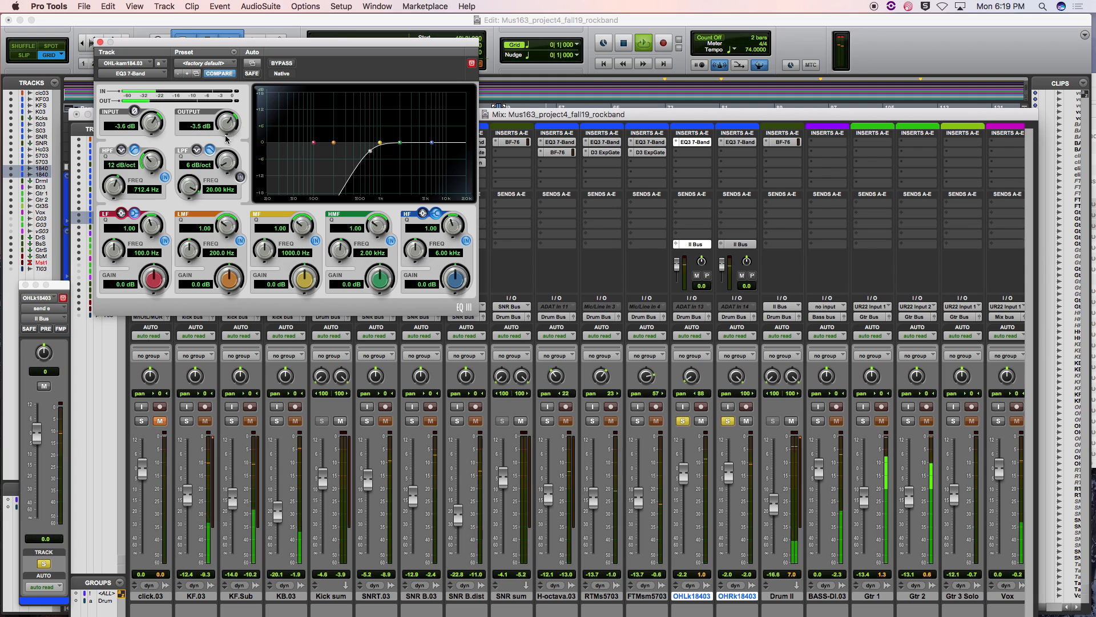
left_click_drag(228, 131, 229, 136)
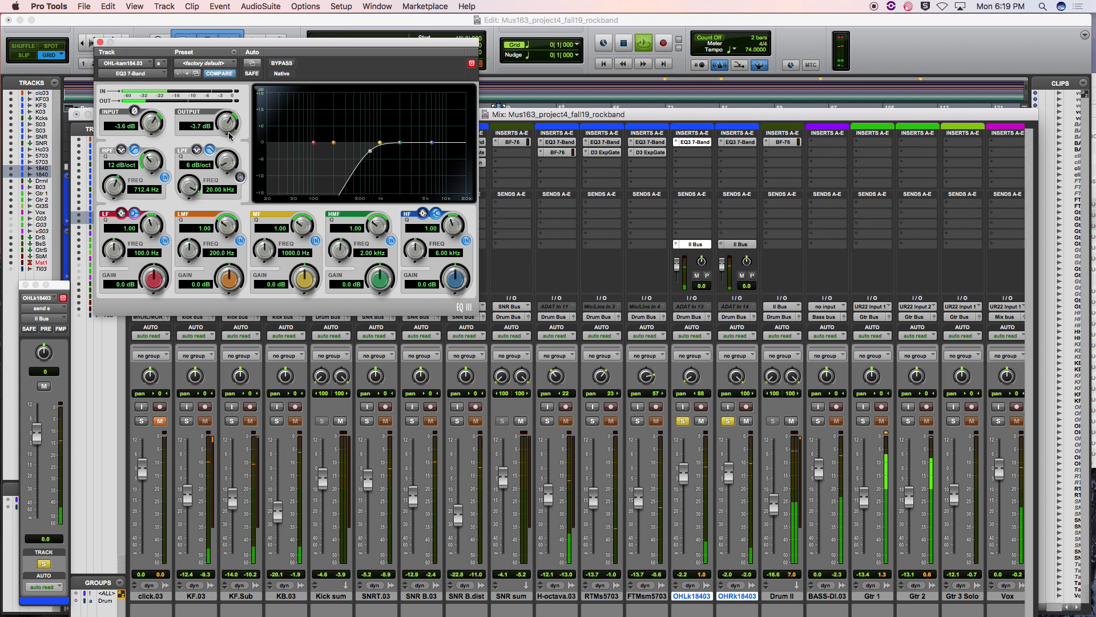
key("space")
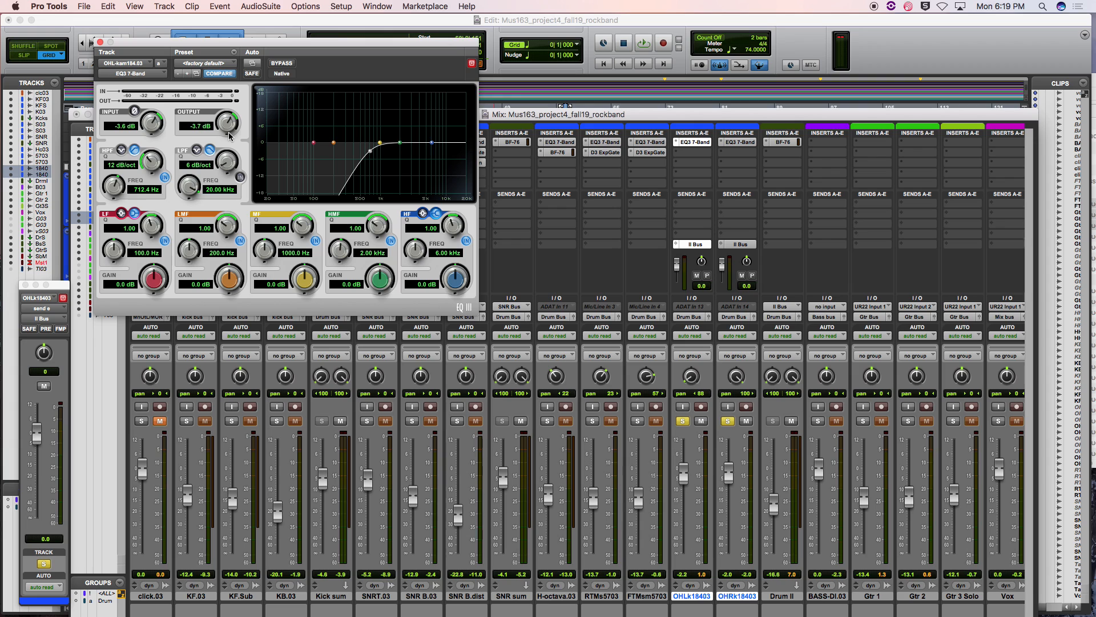
key("space")
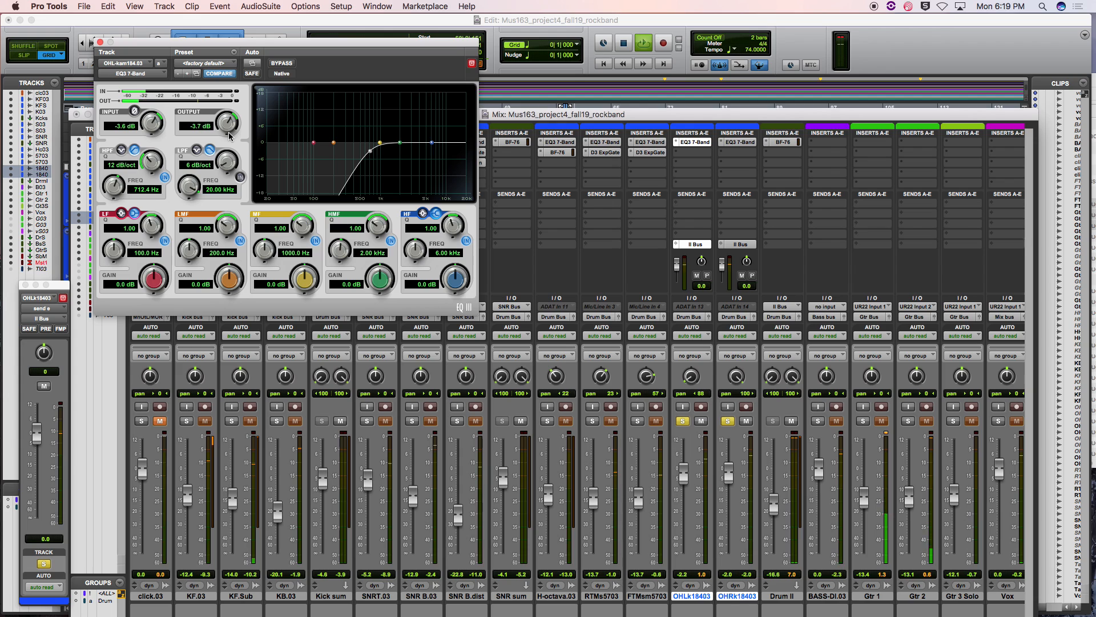
key("space")
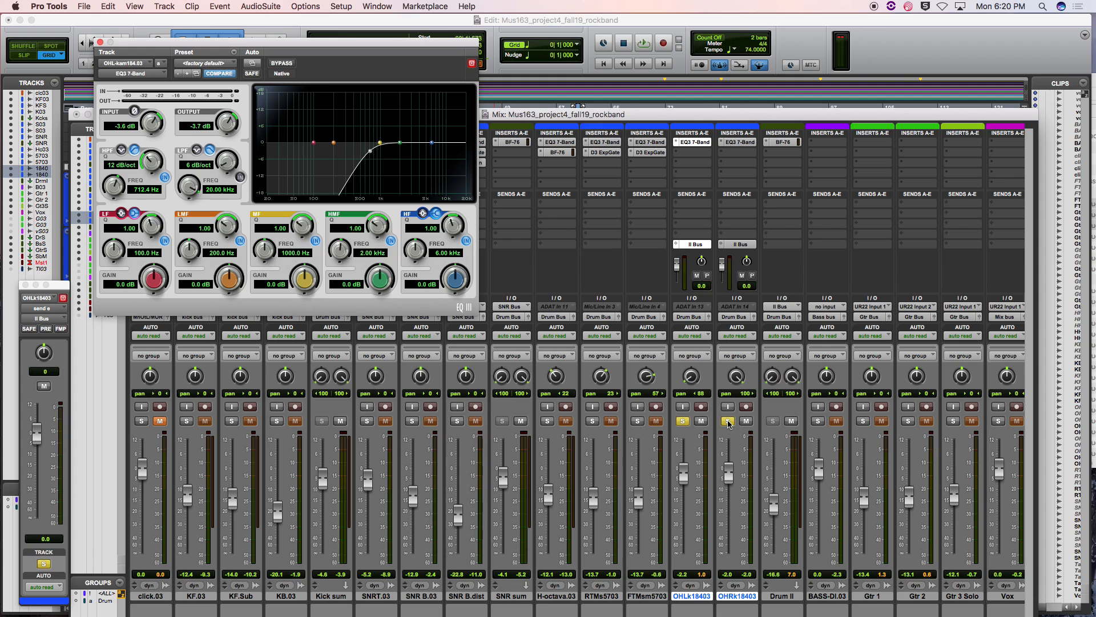
- Re-enable the Drum group, solo all the grouped drum tracks together, and play them back
left_click(105, 601)
left_click(636, 423)
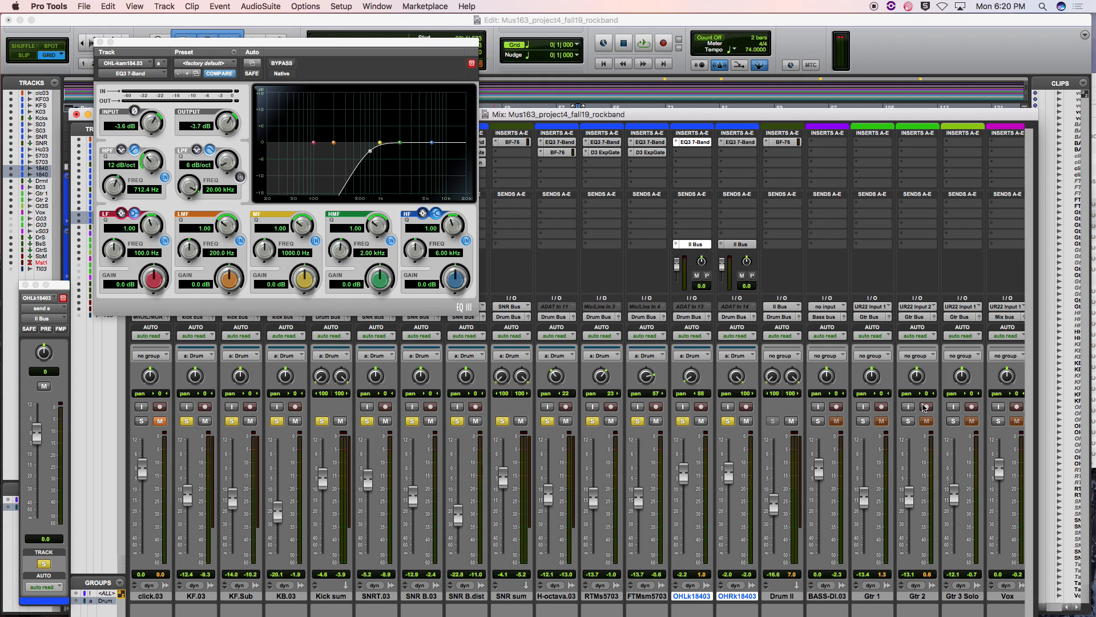
scroll(714, 514, "right", 5)
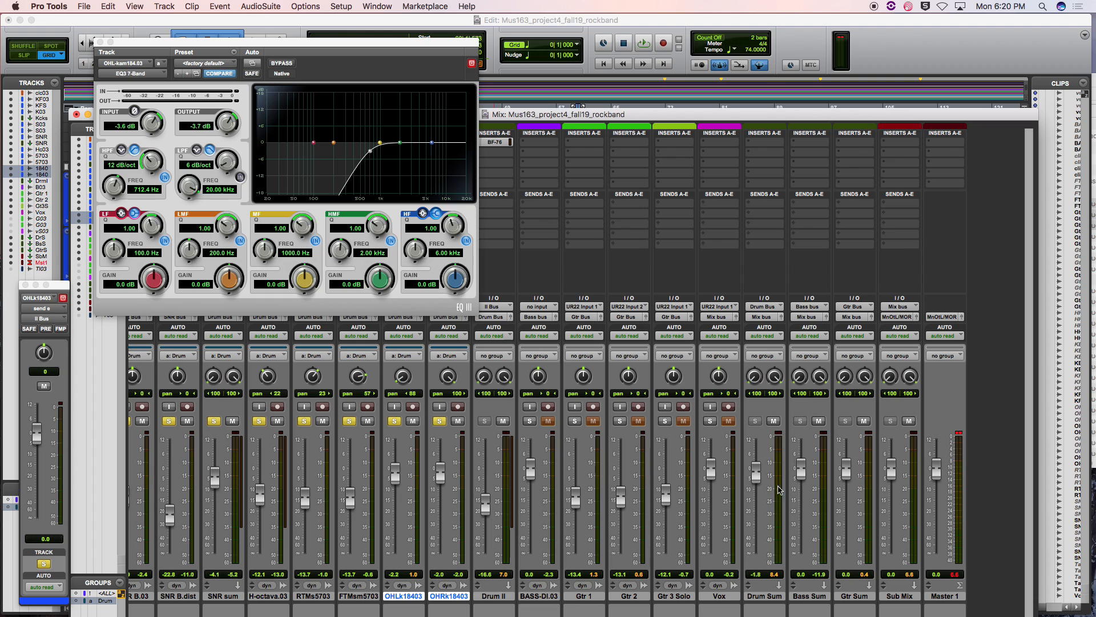
key("space")
- Insert a stereo BF-76 peak limiter on the Drum Sum track and adjust its settings during playback
left_click(766, 148)
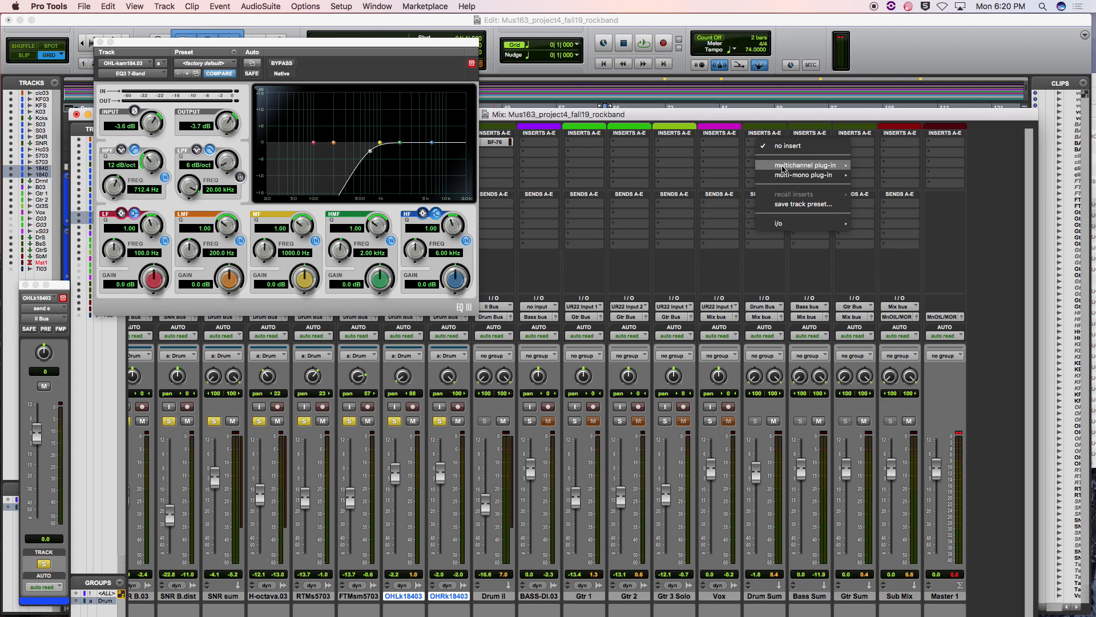
mouse_move(805, 165)
mouse_move(885, 178)
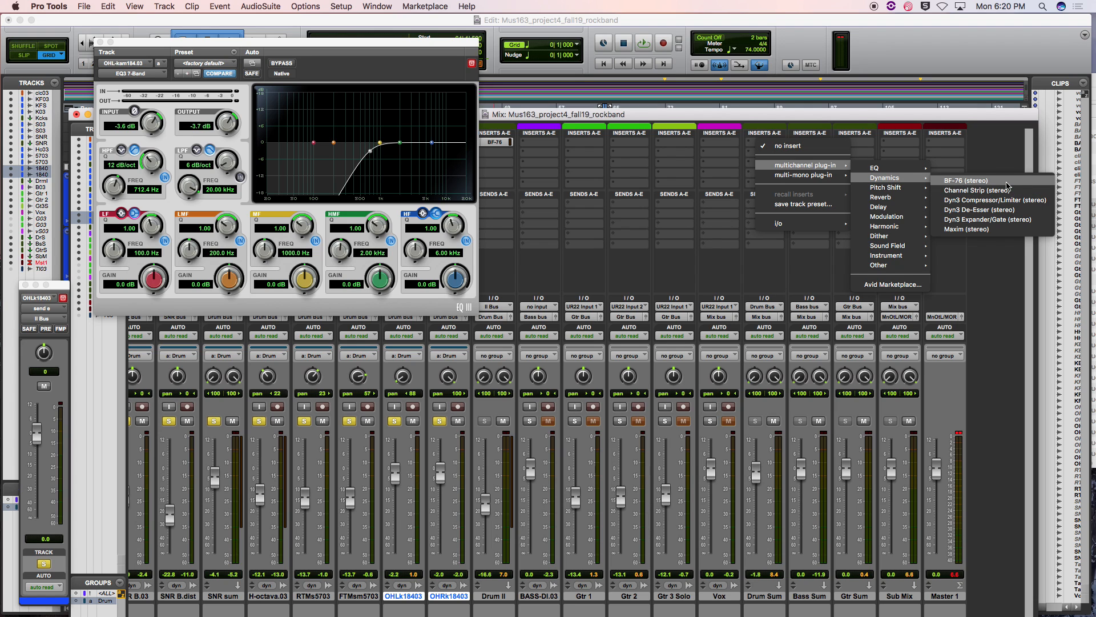
left_click(966, 180)
left_click_drag(246, 44, 466, 122)
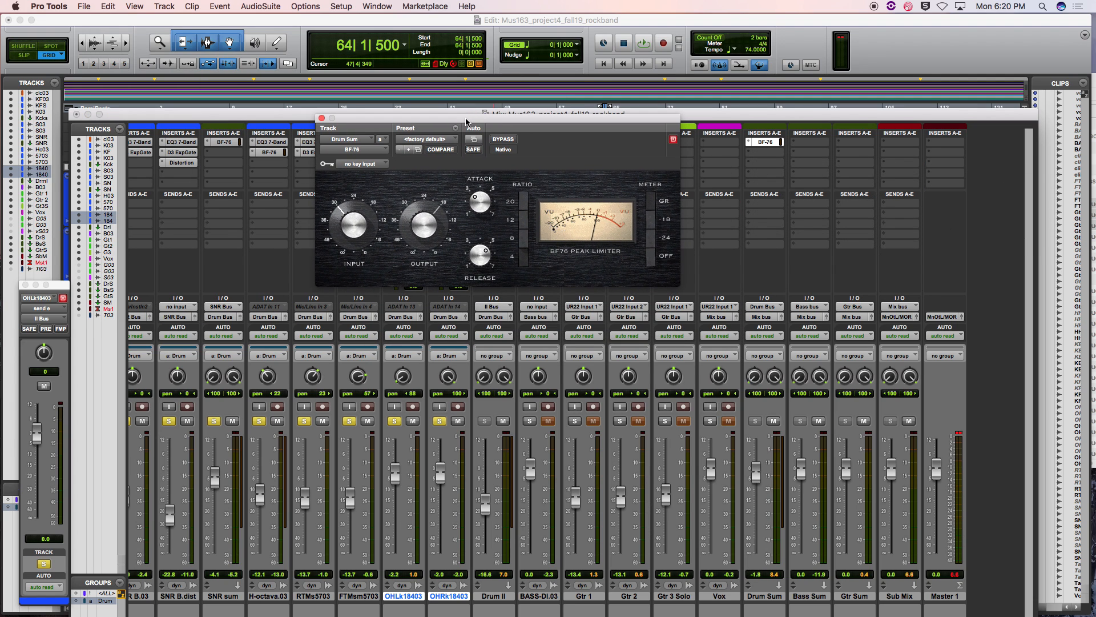
key("space")
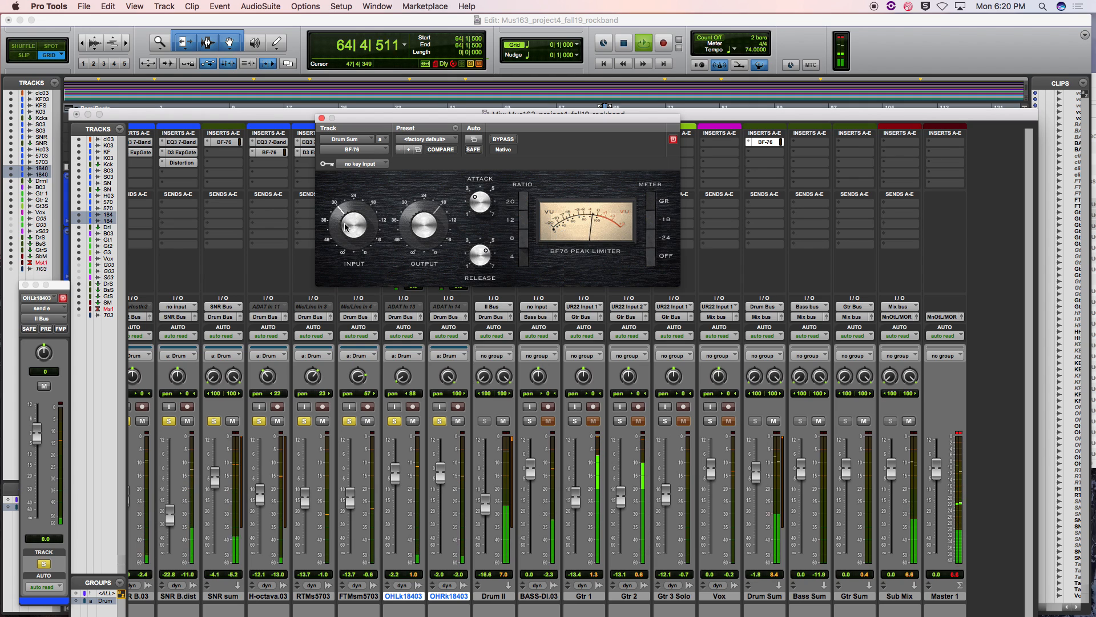
left_click_drag(344, 223, 345, 223)
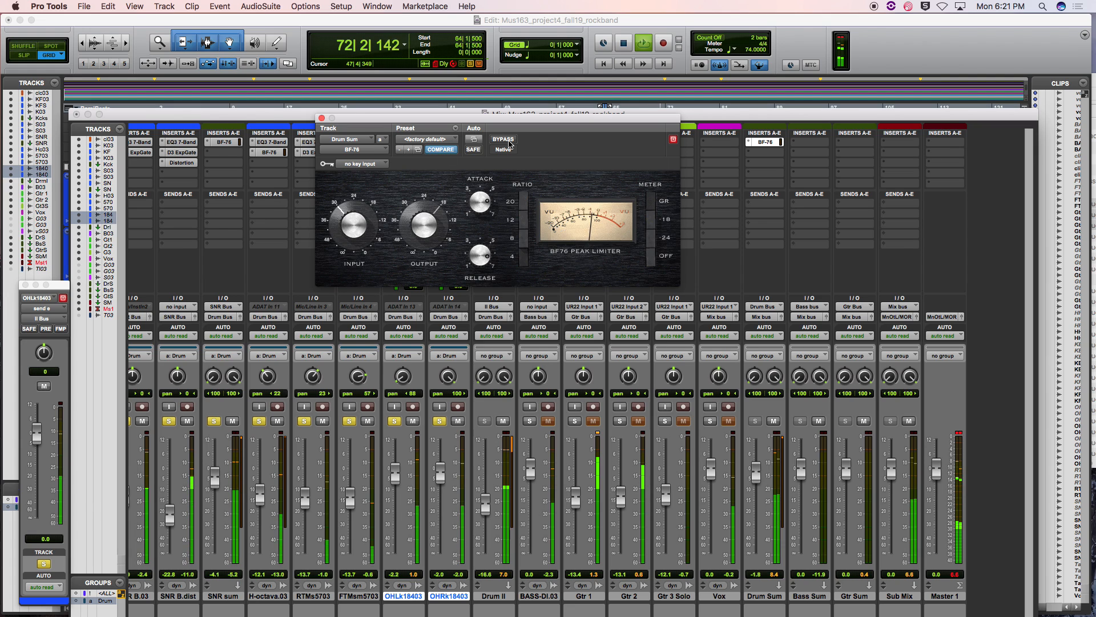
- Compare the drums with the Drum Sum BF-76 bypassed and active from near the song's start, then close the plug-in
left_click(503, 139)
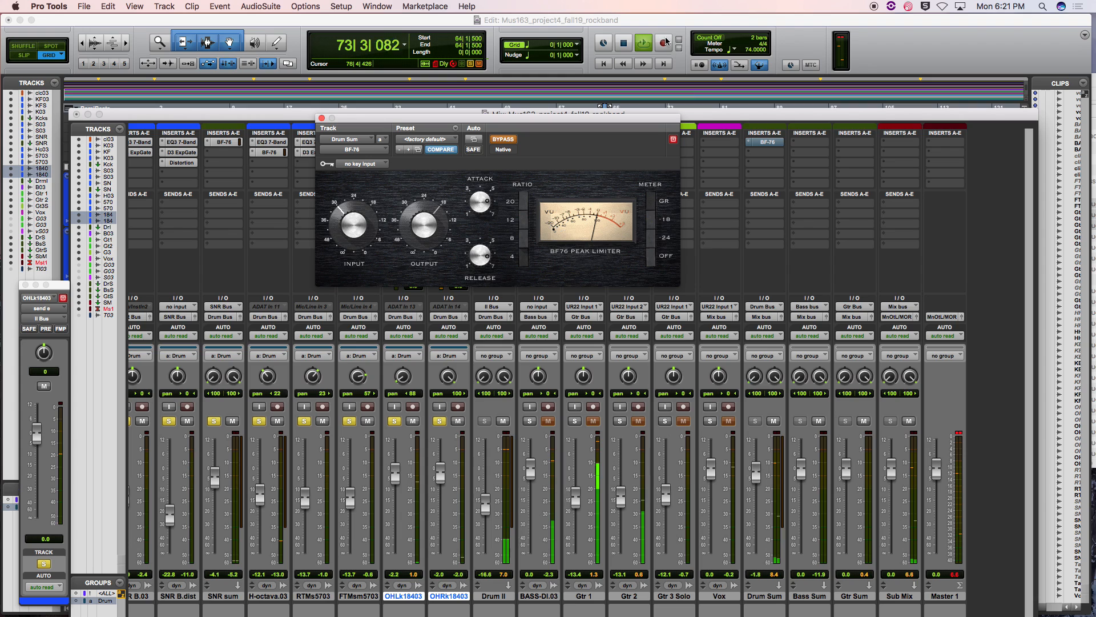
left_click(650, 22)
key("space")
left_click(179, 160)
key("space")
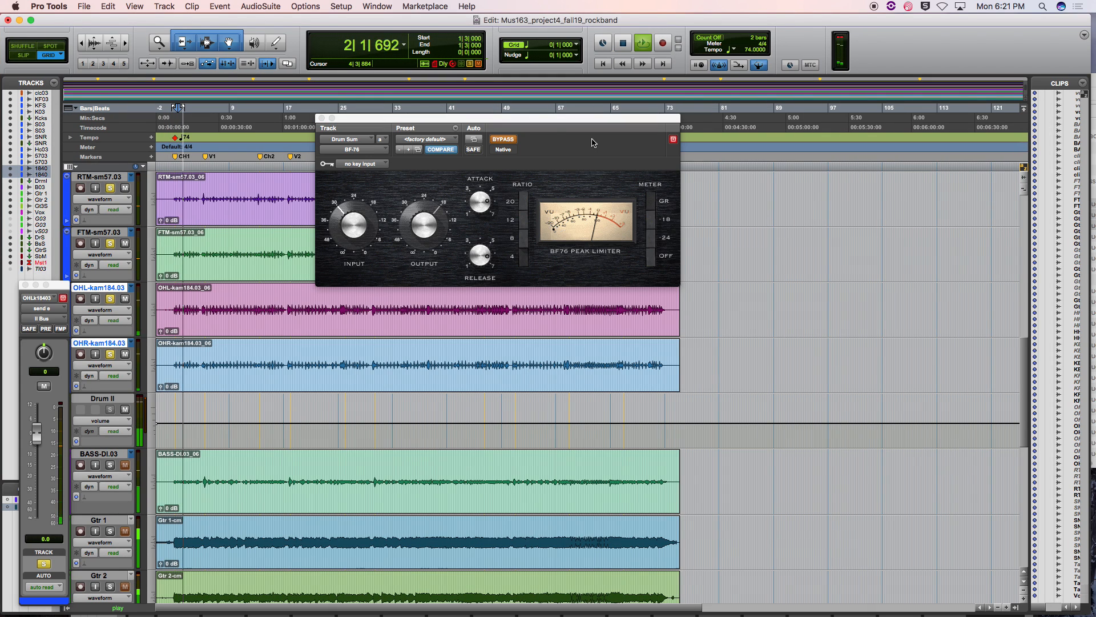
left_click(503, 139)
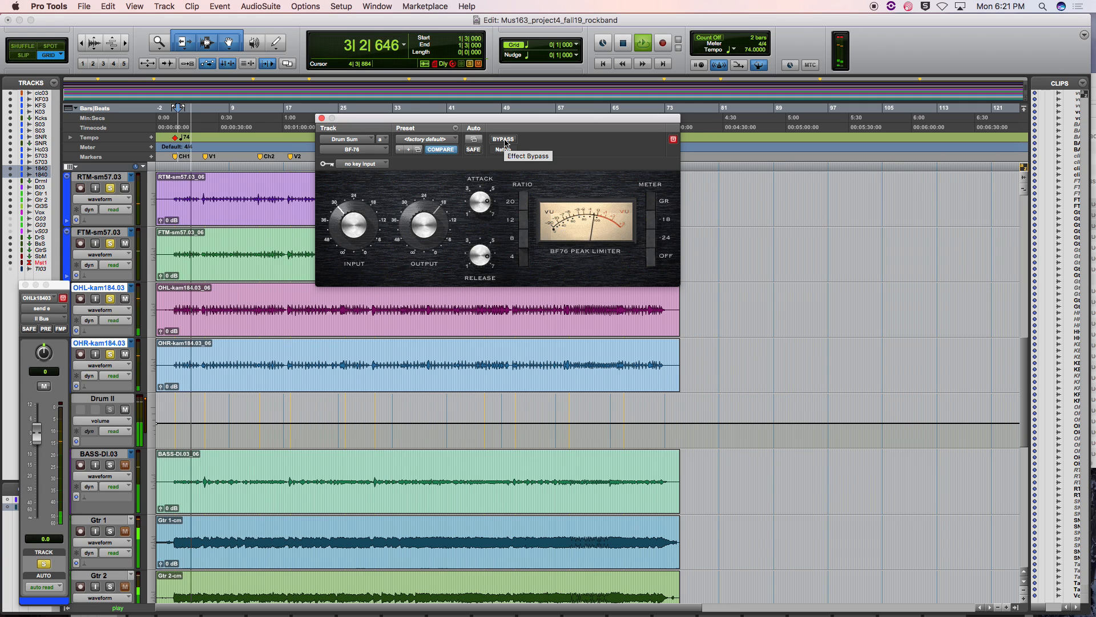
left_click(504, 142)
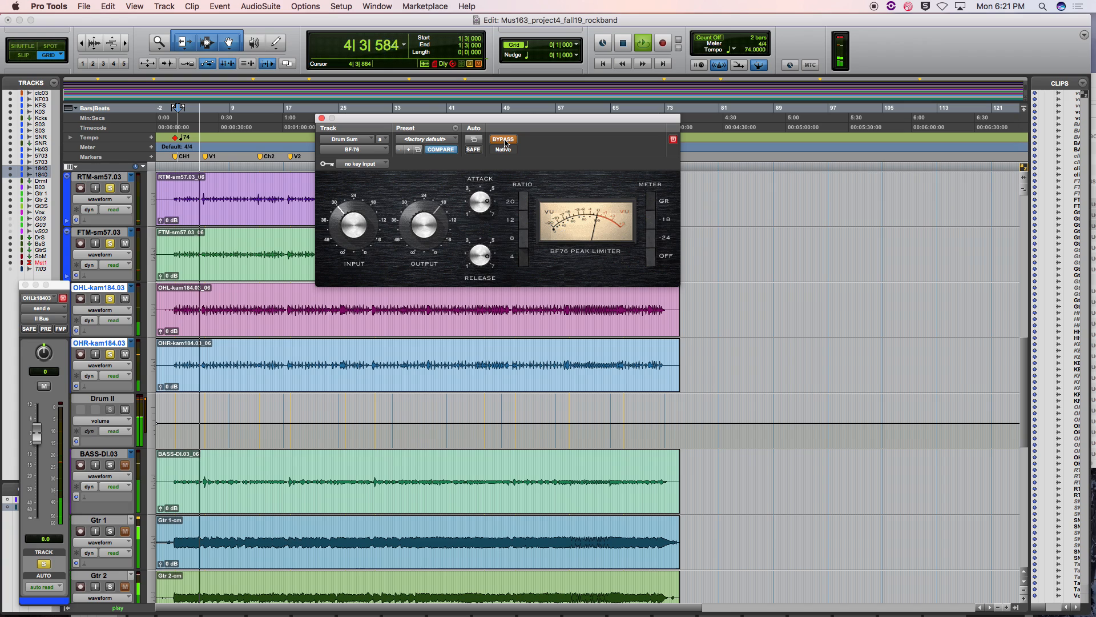
left_click(505, 141)
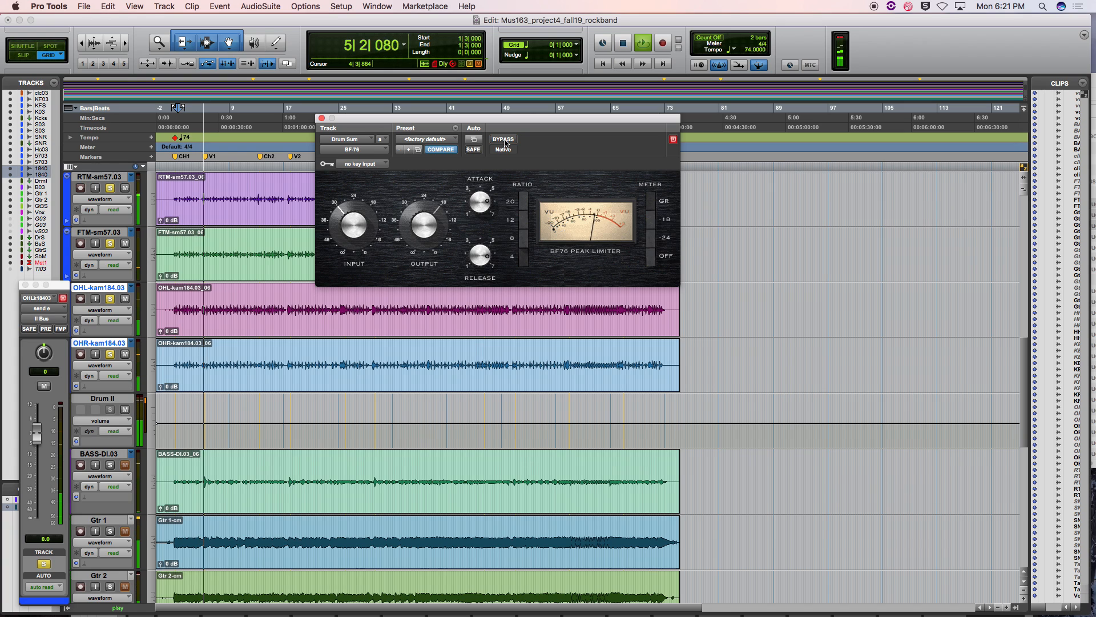
key("space")
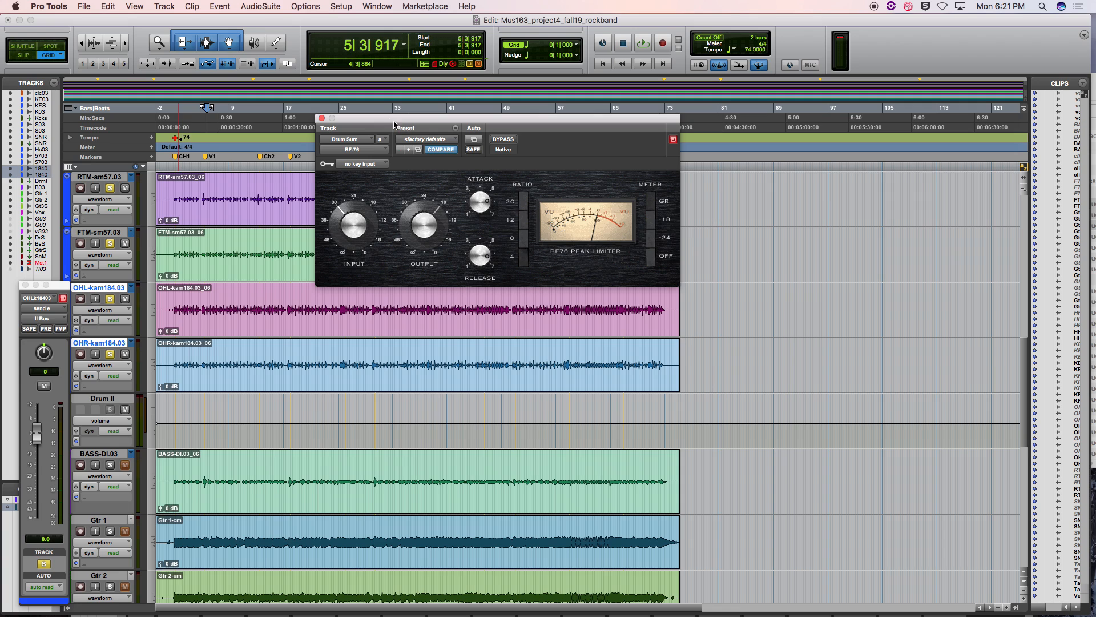
left_click(322, 118)
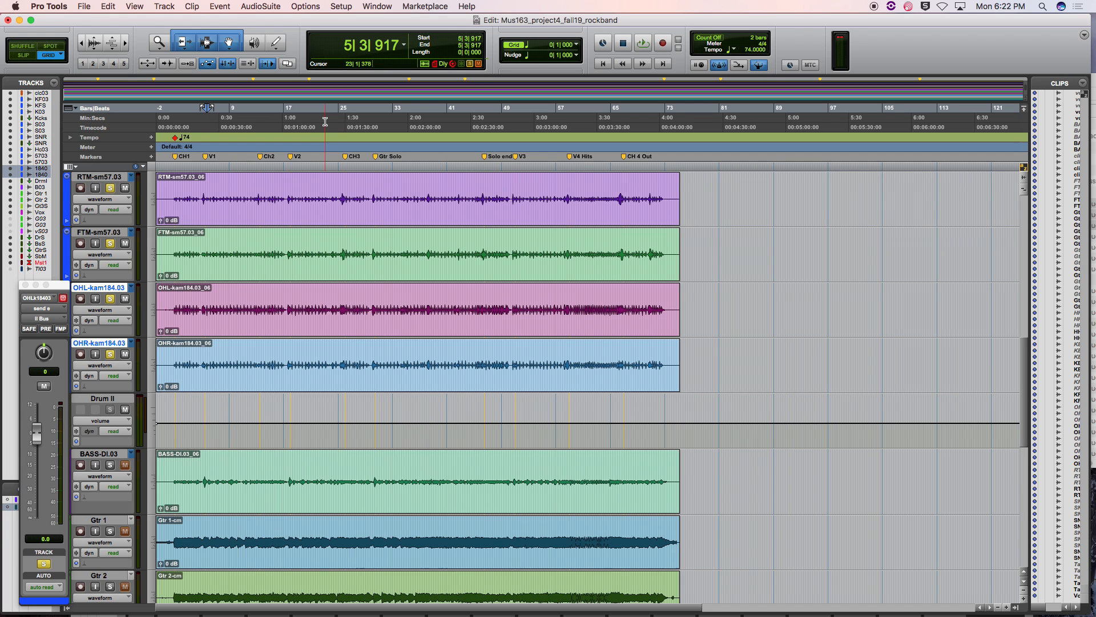
- Solo only the BASS-DI track in the Mix window and listen to it from bar 5 onward
key("super+equal")
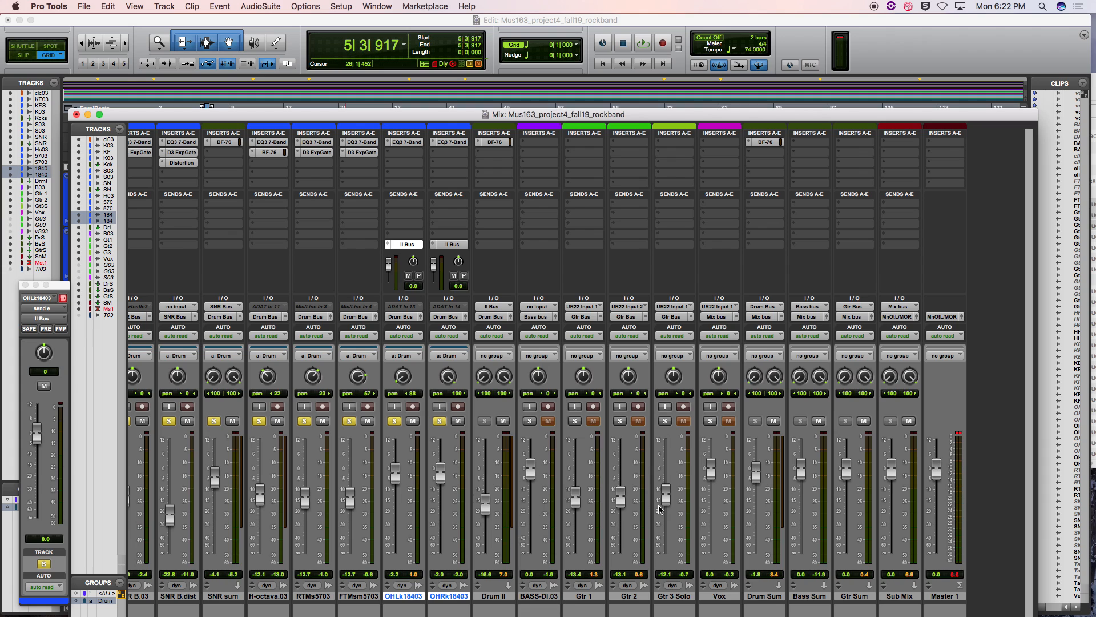
left_click(531, 422)
key("space")
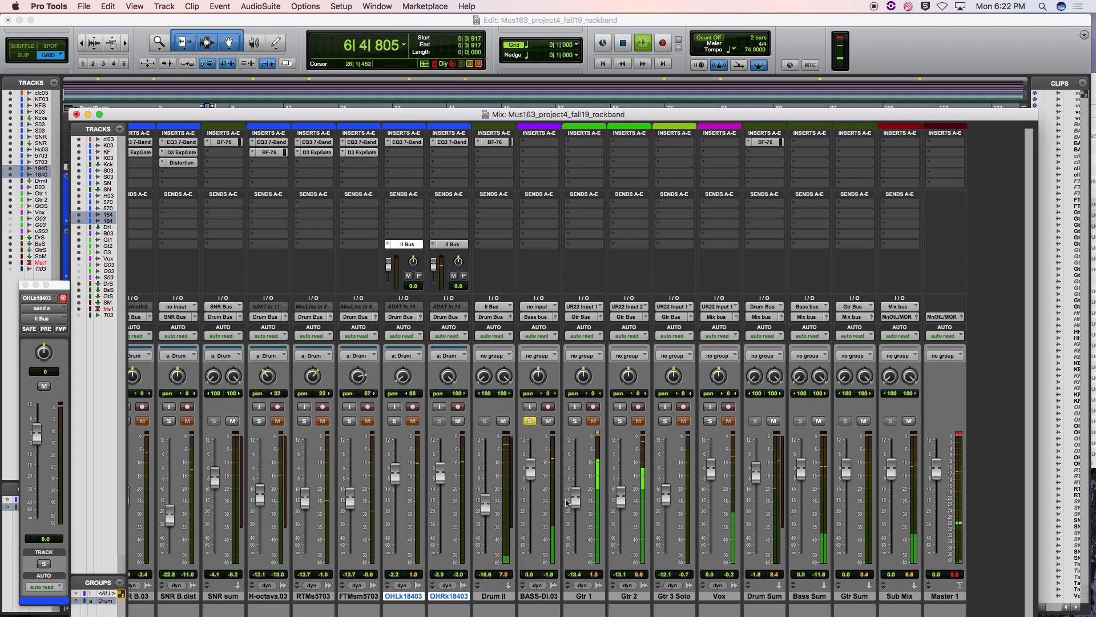
scroll(570, 503, "left", 6)
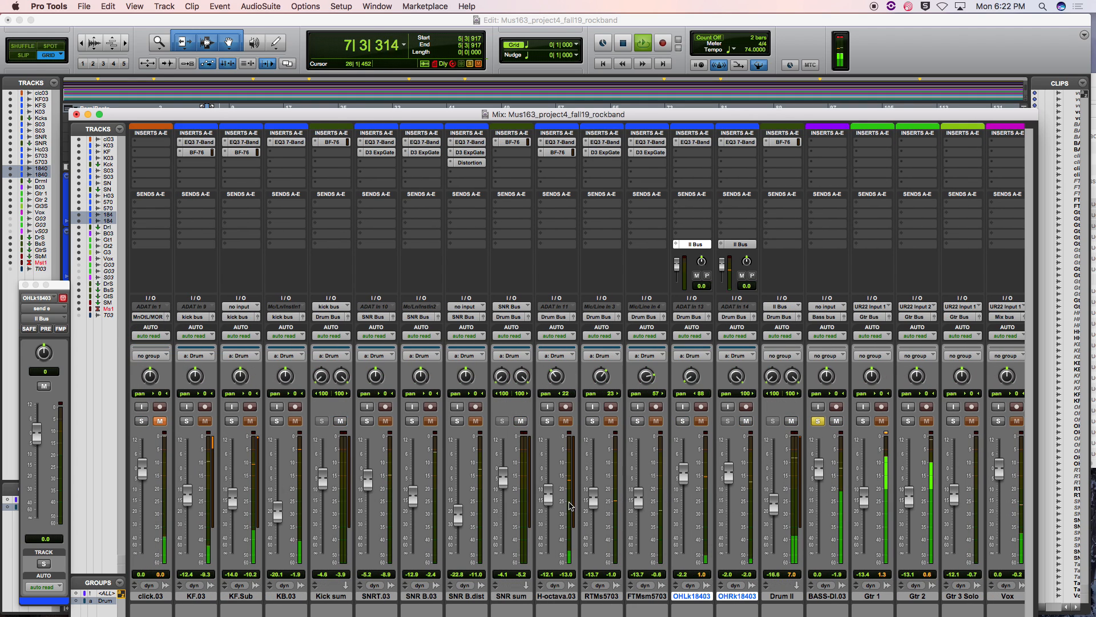
scroll(570, 504, "right", 6)
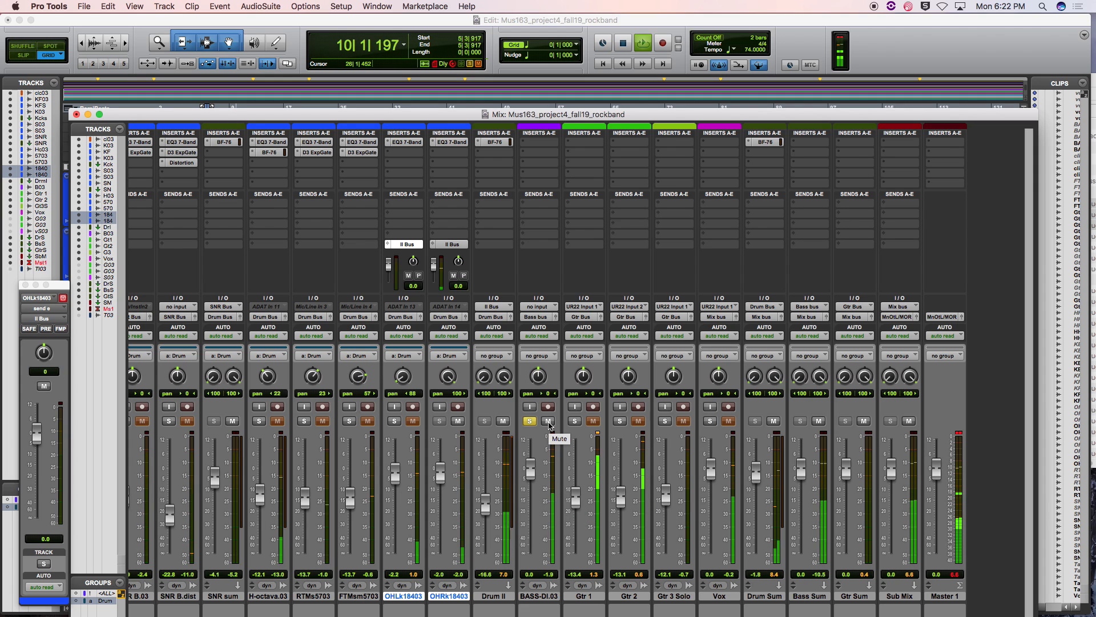
key("space")
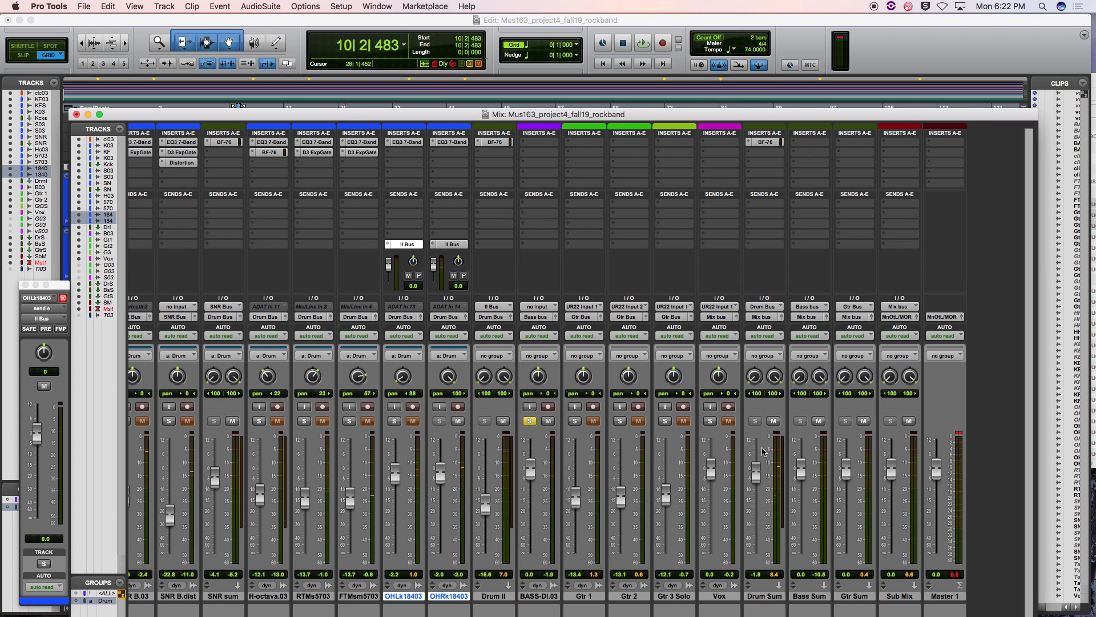
scroll(761, 452, "left", 6)
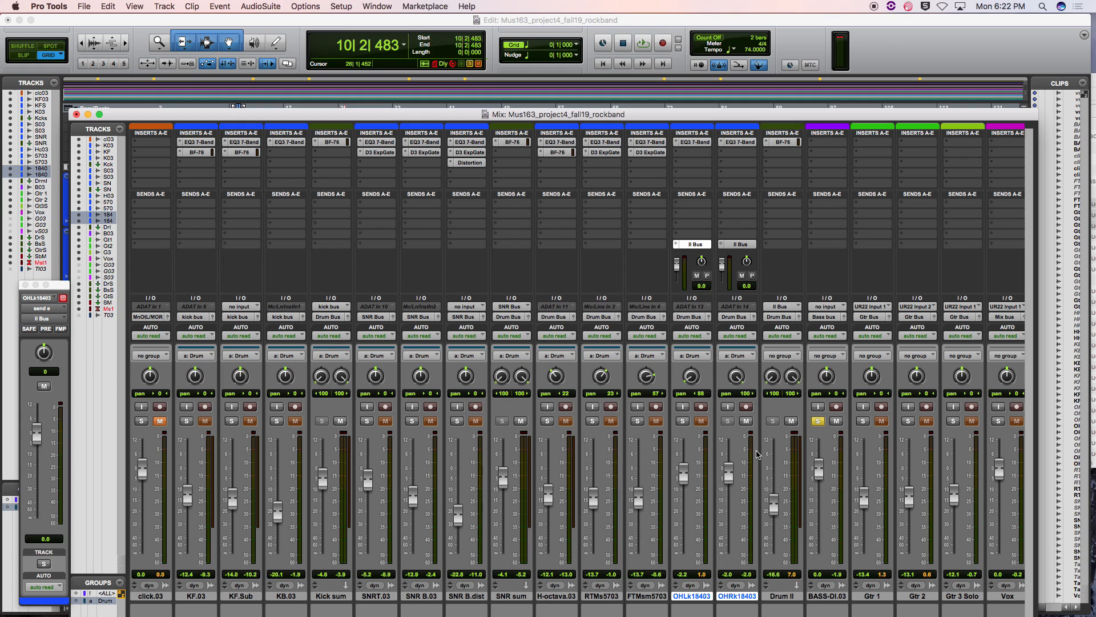
key("space")
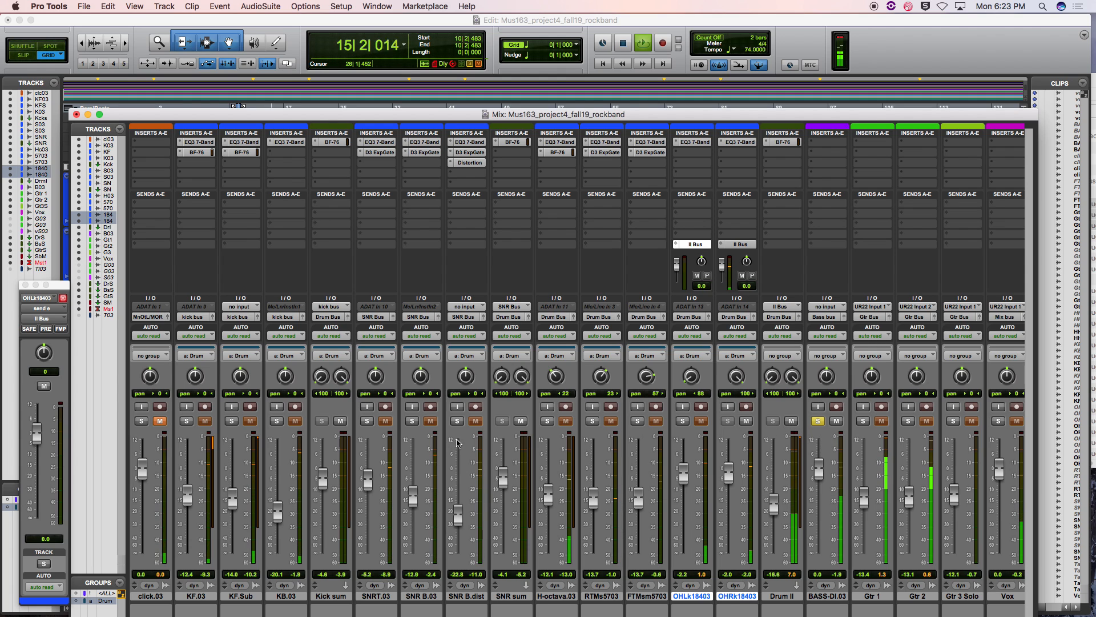
- Listen to the soloed bass with the Drum II track muted and unmuted, and stop playback
left_click(791, 420)
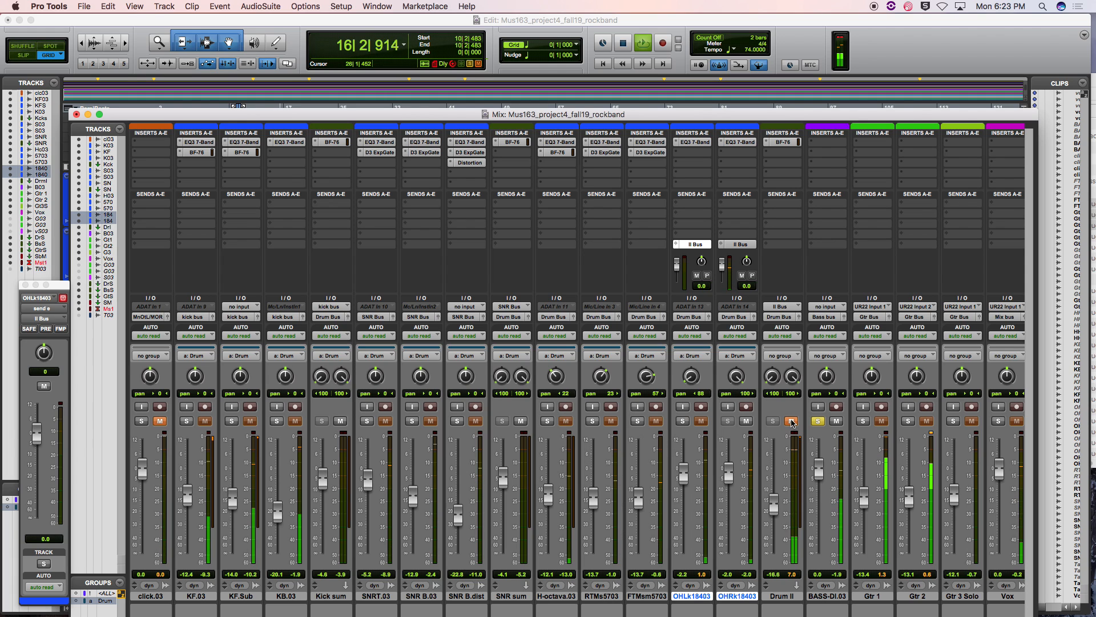
left_click(791, 421)
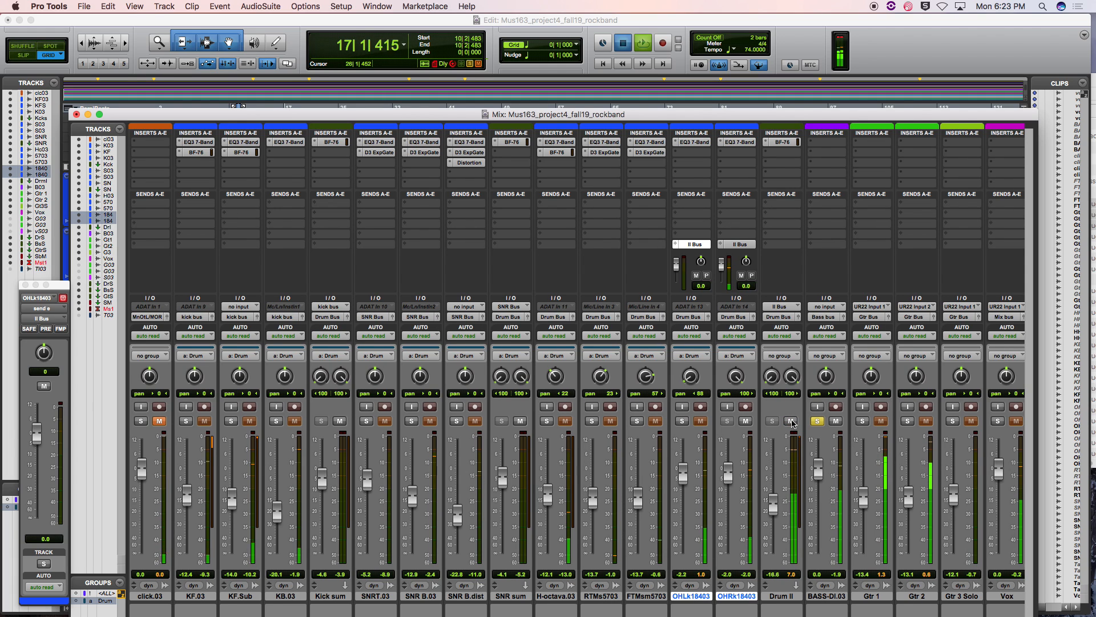
key("space")
scroll(793, 422, "right", 5)
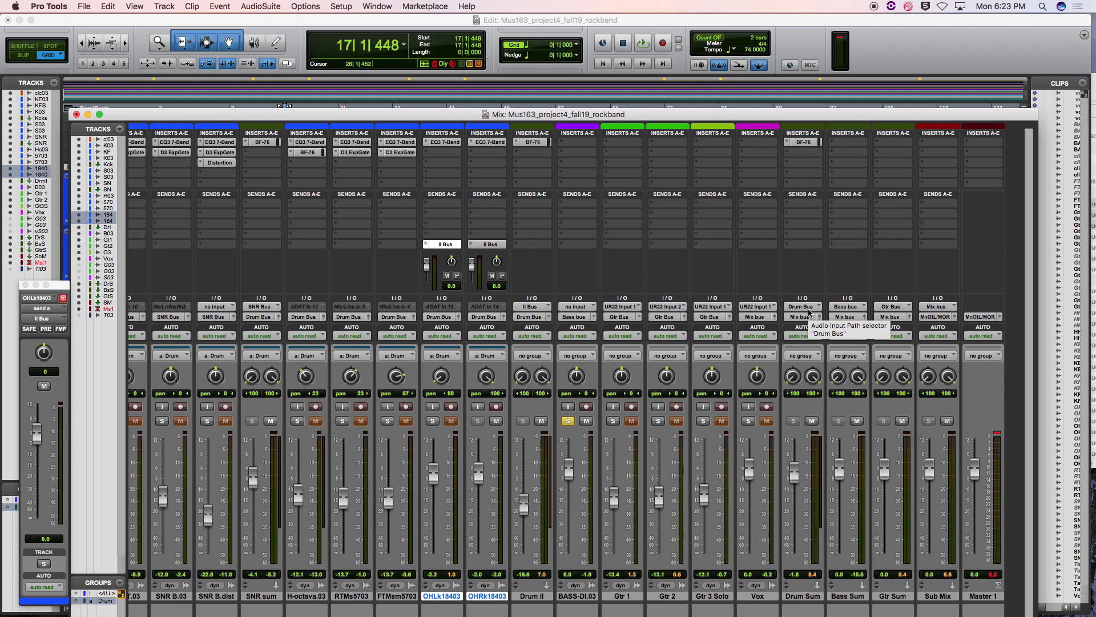
- Compare playback with BASS-DI.03 unsoloed and soloed, and pull the Drum Sum fader fully down to check the bleed
left_click(569, 422)
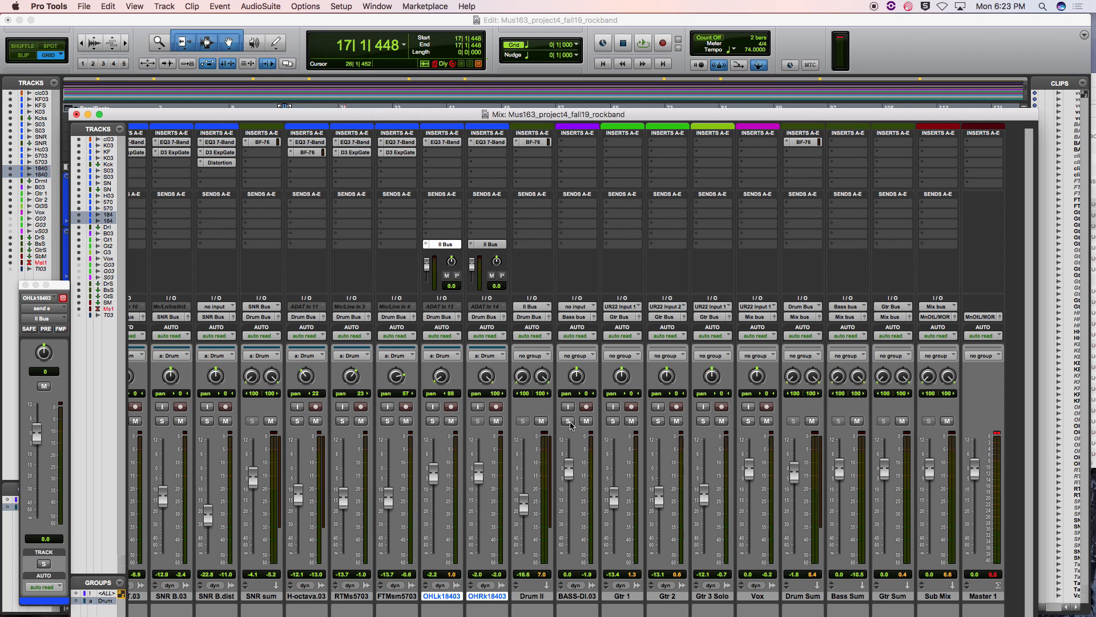
key("space")
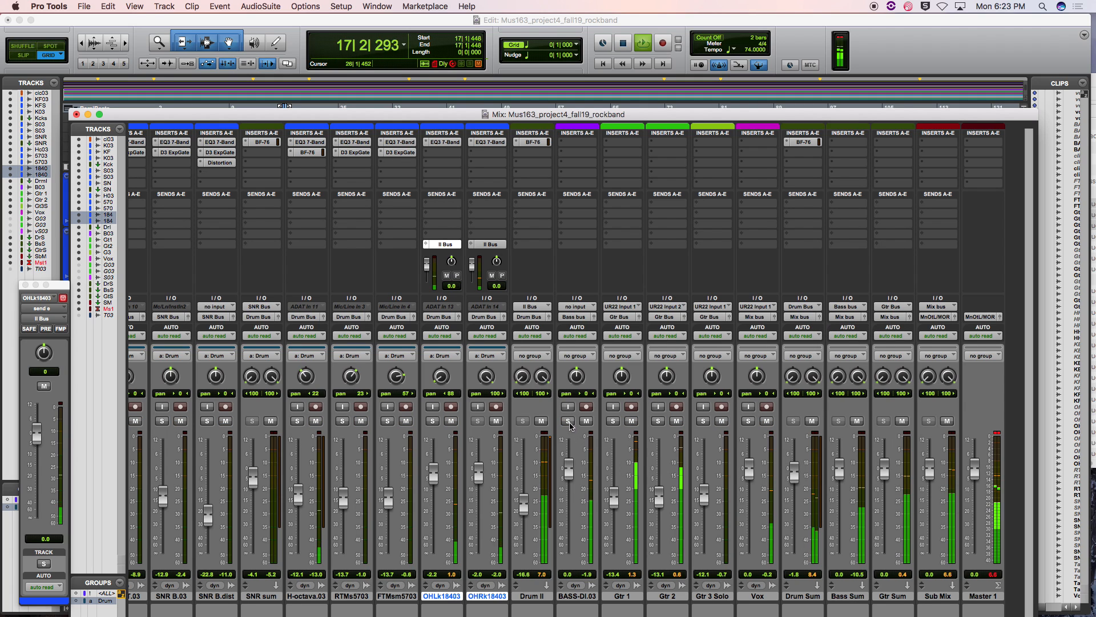
scroll(566, 425, "right", 1)
left_click(559, 422)
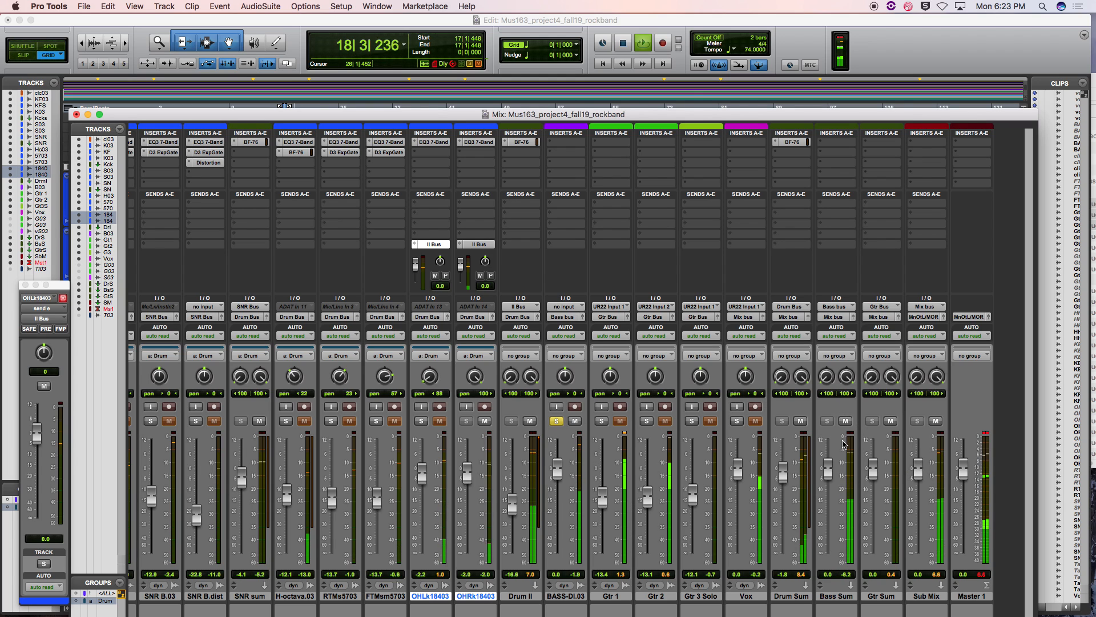
left_click_drag(783, 472, 784, 571)
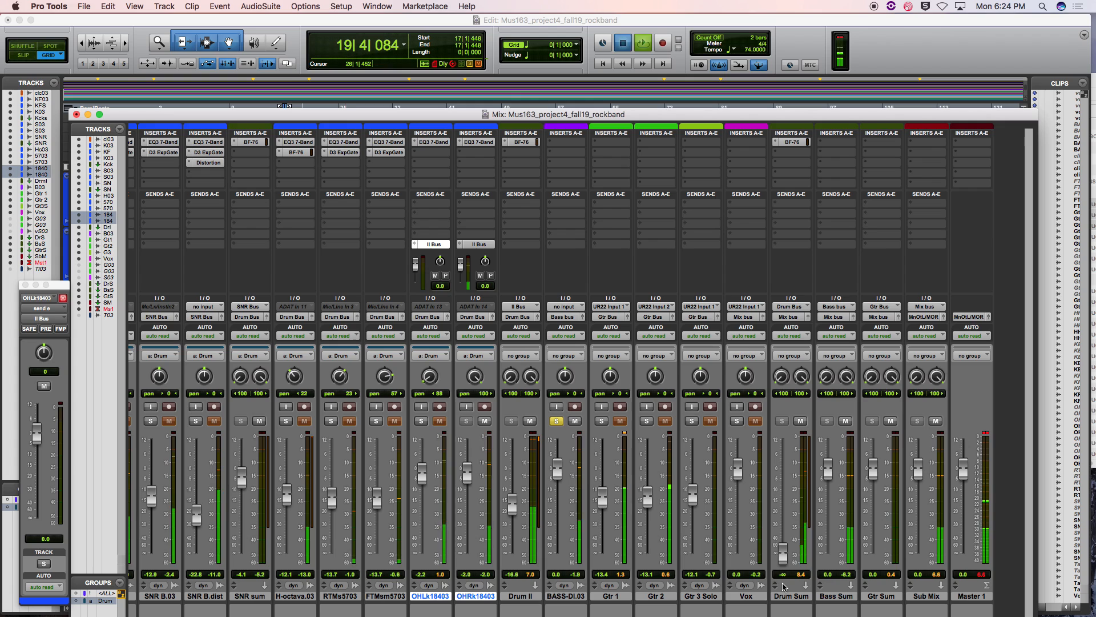
key("space")
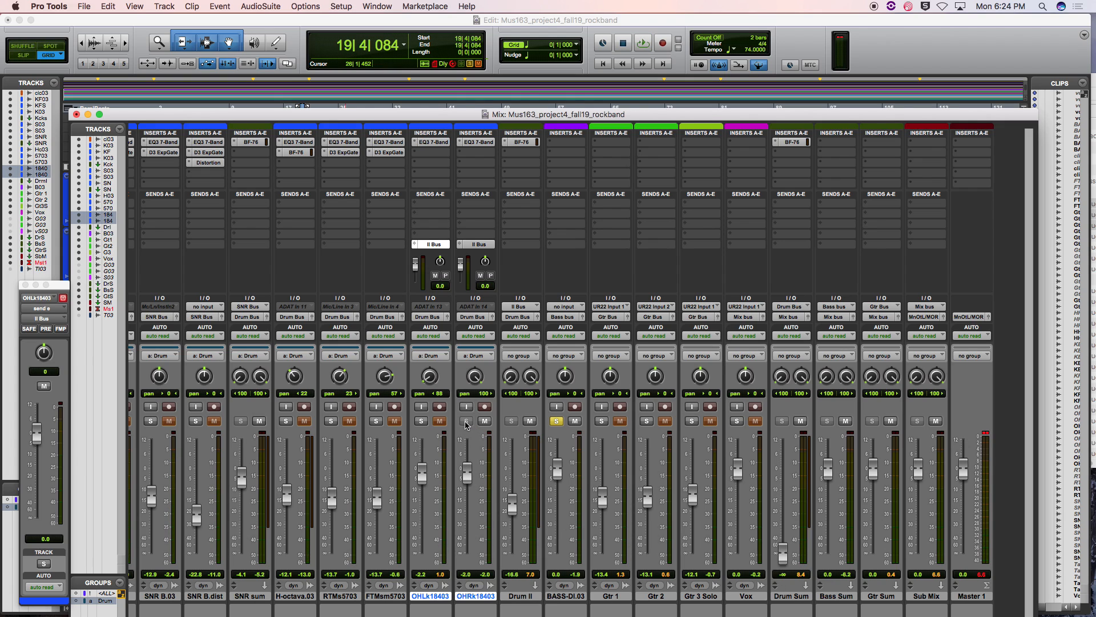
- Take the OHRk18403 track out of solo safe and bring the Drum Sum fader back up to +0.4 dB
left_click(467, 423, "super")
key("space")
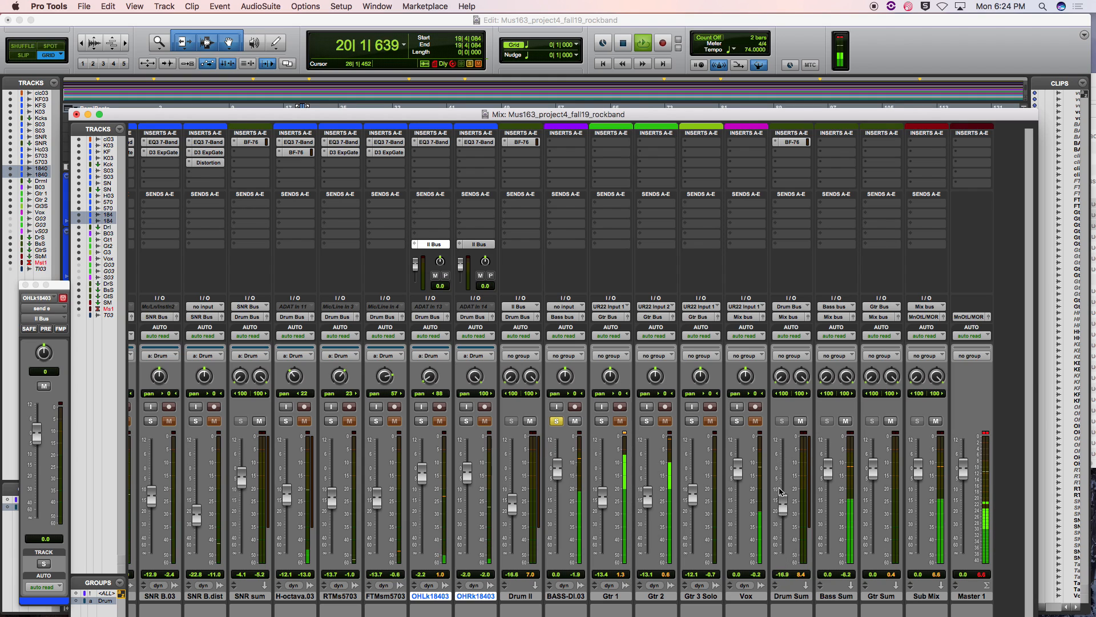
key("space")
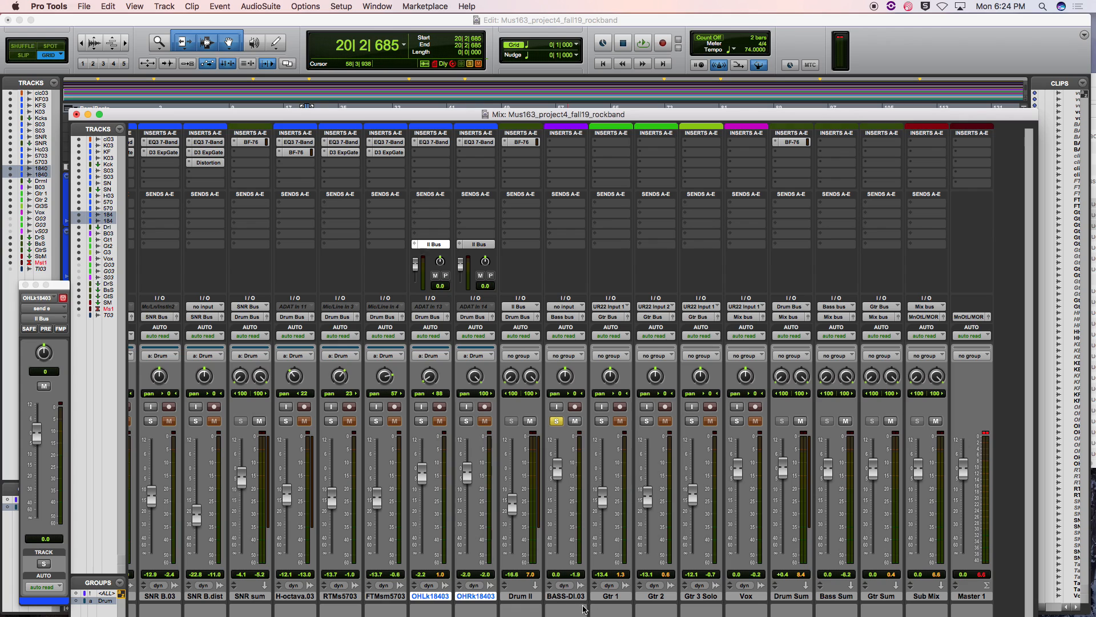
- Duplicate the BASS-DI.03 track once, including its playlists, automation, inserts, sends and group assignments
left_click(571, 596)
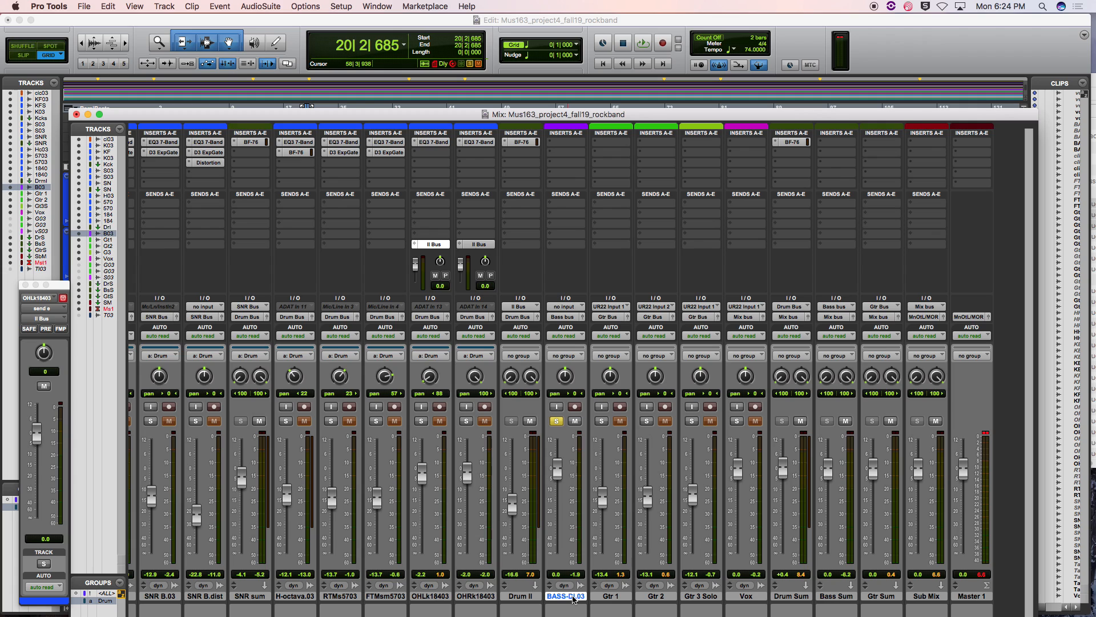
right_click(569, 596)
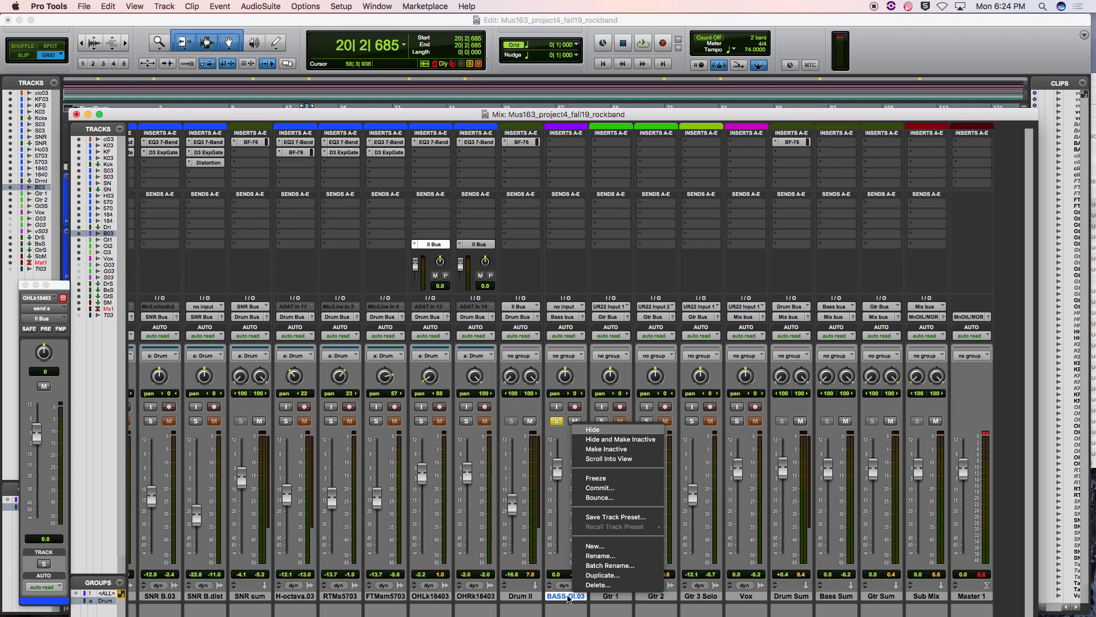
left_click(601, 575)
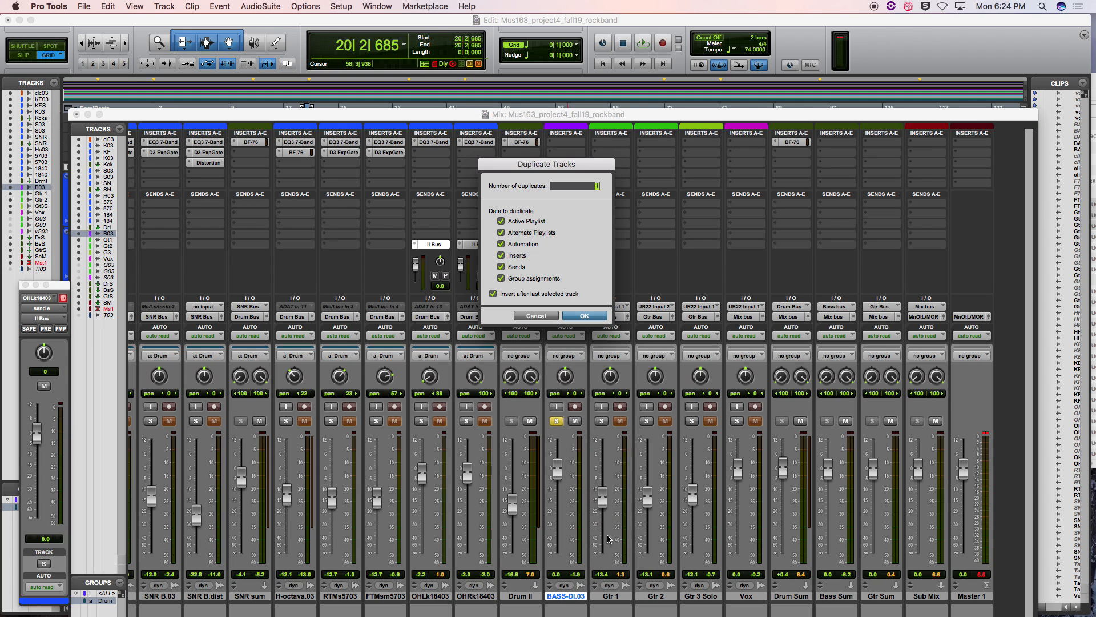
left_click(585, 316)
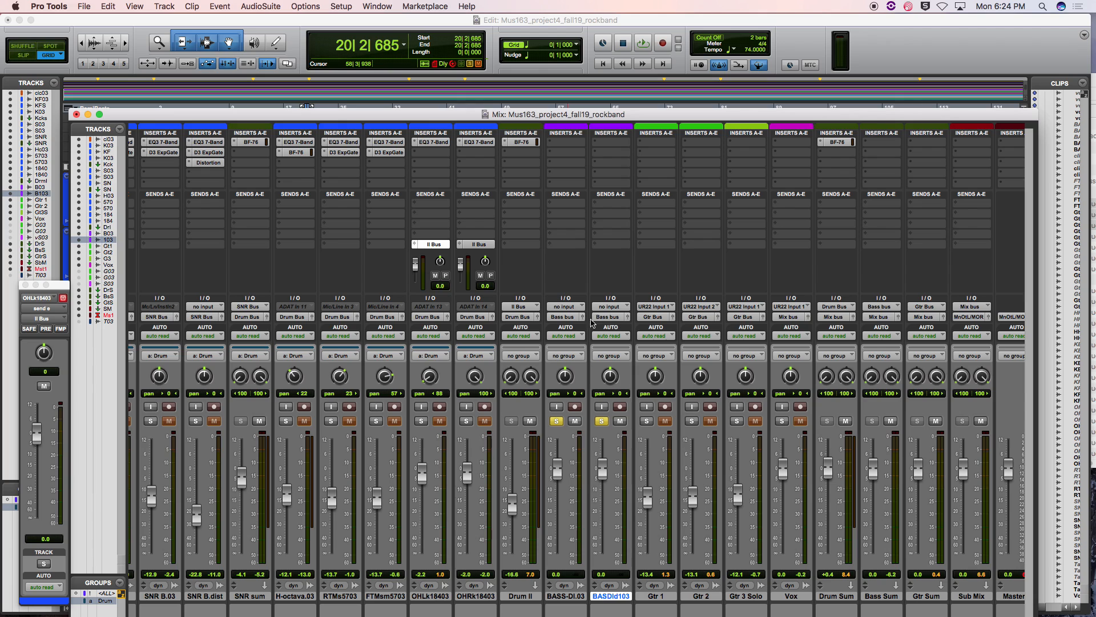
- Rename the duplicated bass track BASS-bight and the original BASS-DI.03 track BASS-Low
double_click(609, 595)
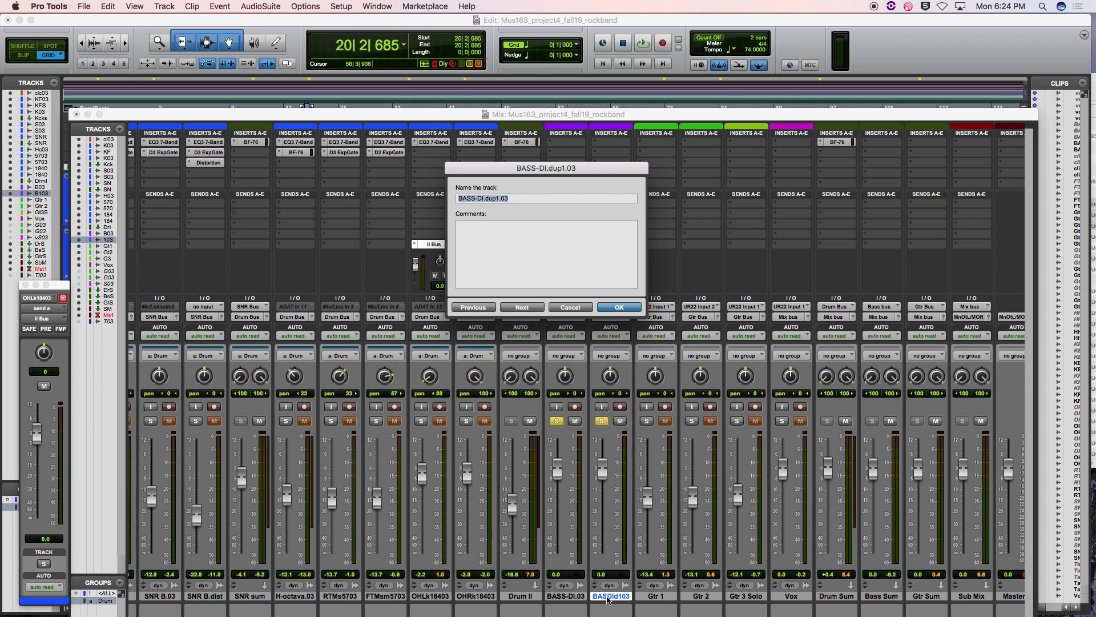
key("Right")
left_click(620, 308)
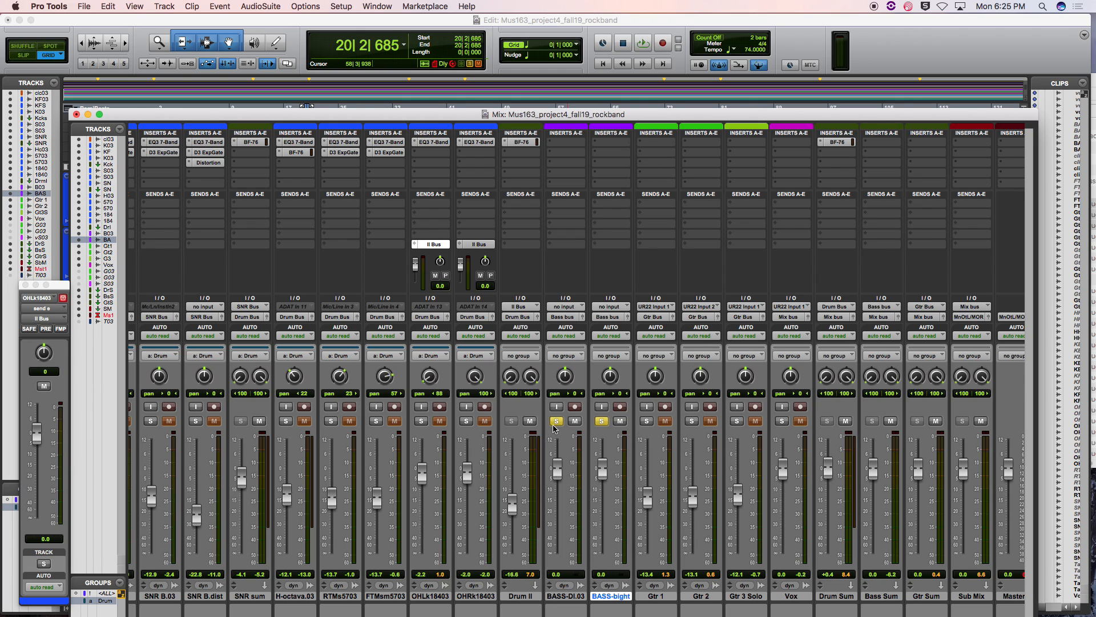
left_click(574, 597)
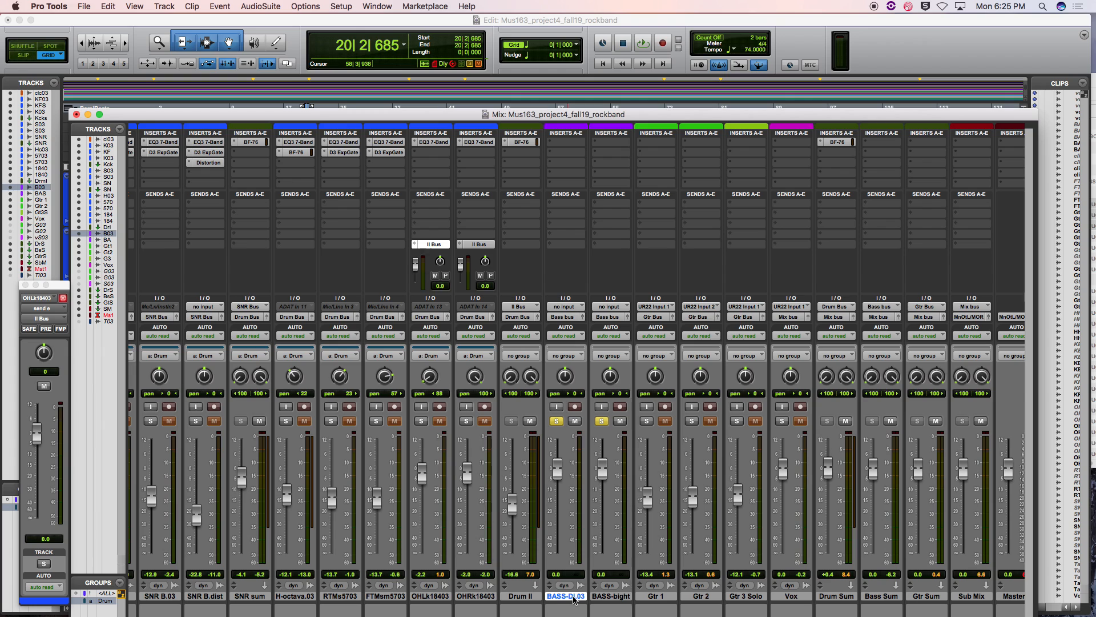
double_click(574, 596)
key("Right")
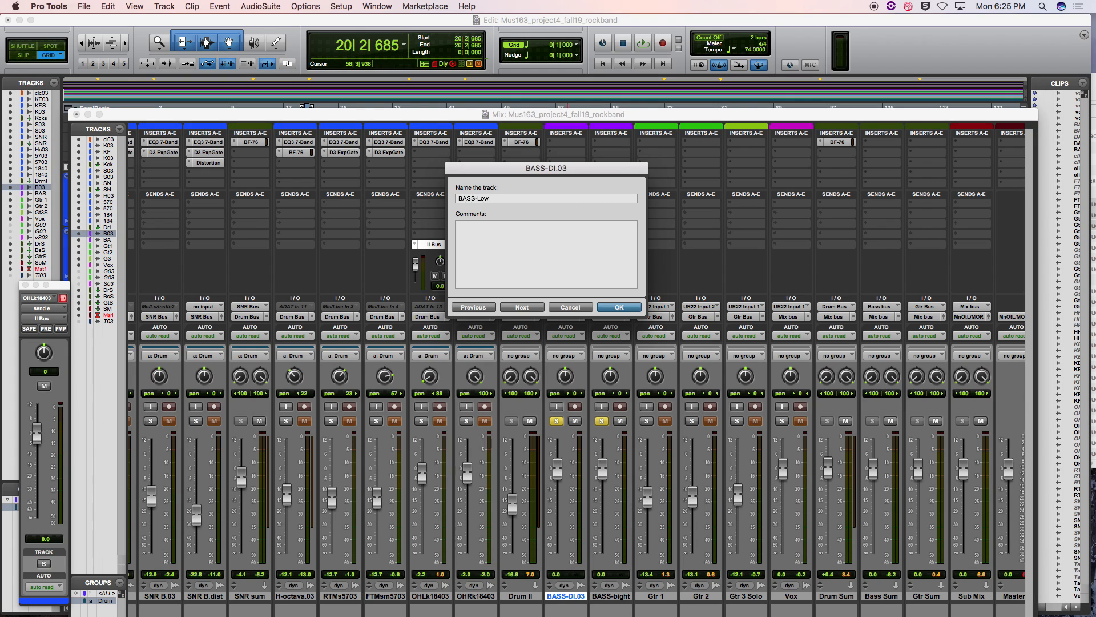
left_click(619, 309)
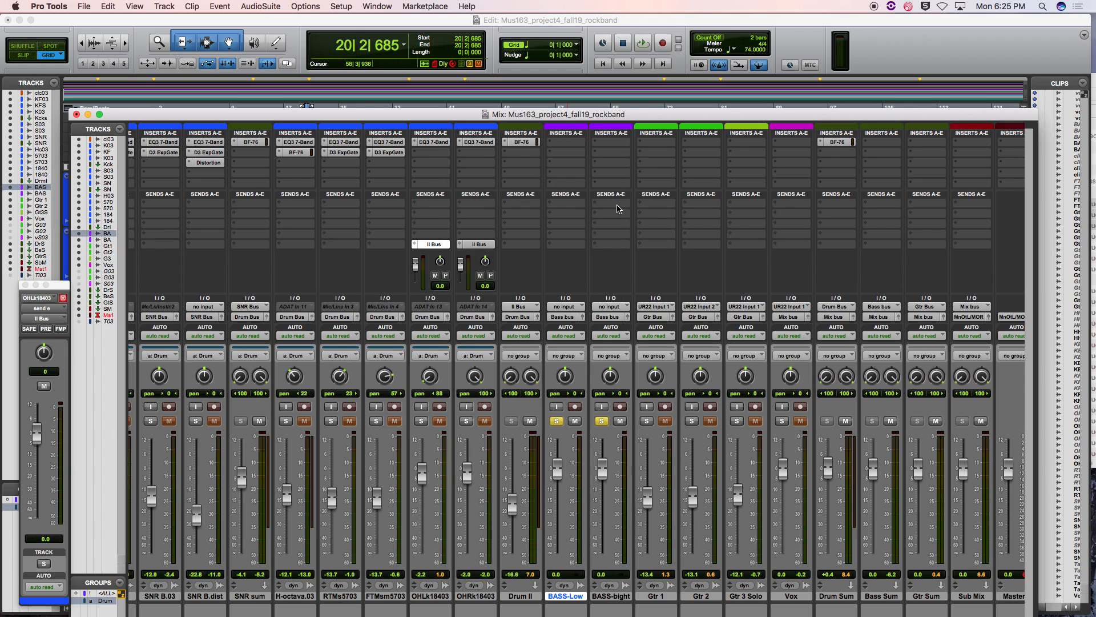
- Unsolo BASS-bight and insert a mono EQ3 7-Band on BASS-Low, moving its window clear of the bass channels
left_click(604, 421)
left_click(557, 144)
mouse_move(590, 165)
mouse_move(685, 167)
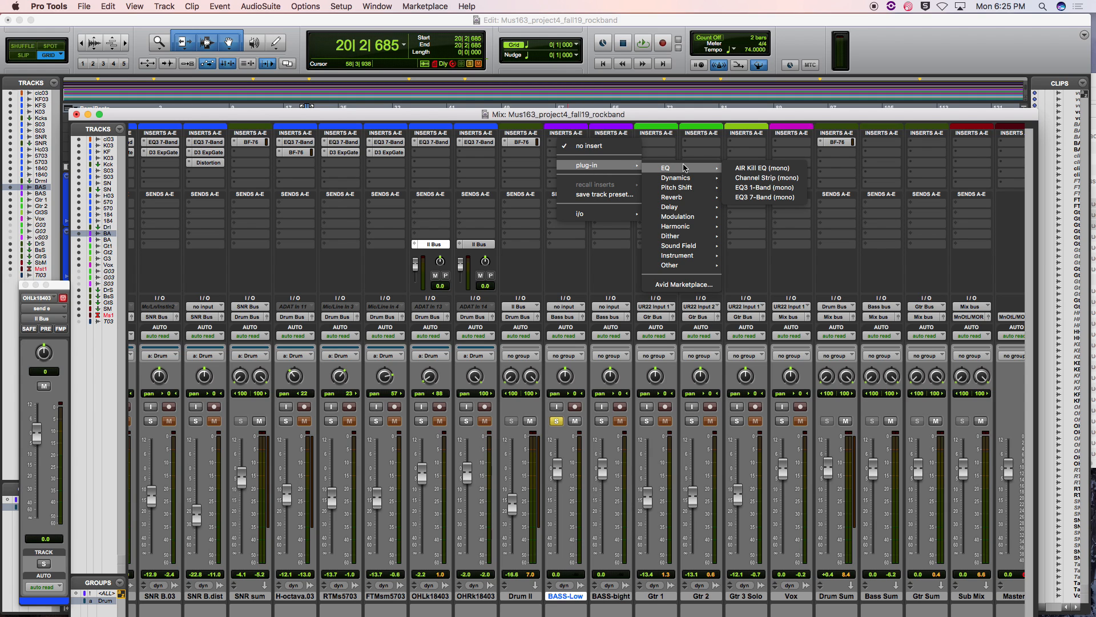
left_click(764, 197)
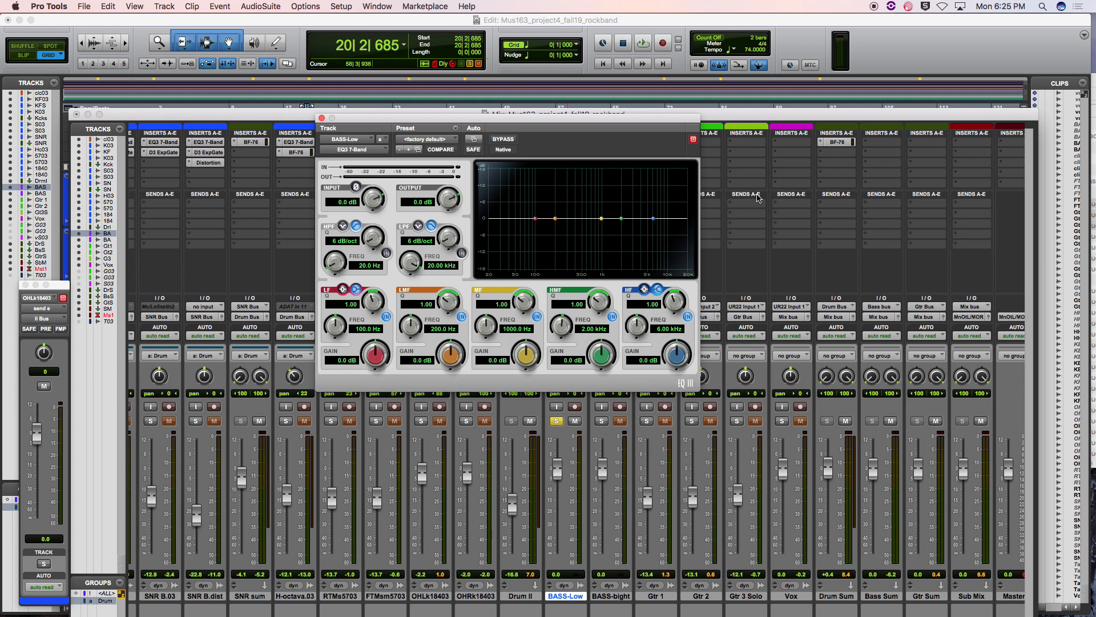
left_click_drag(609, 127, 934, 72)
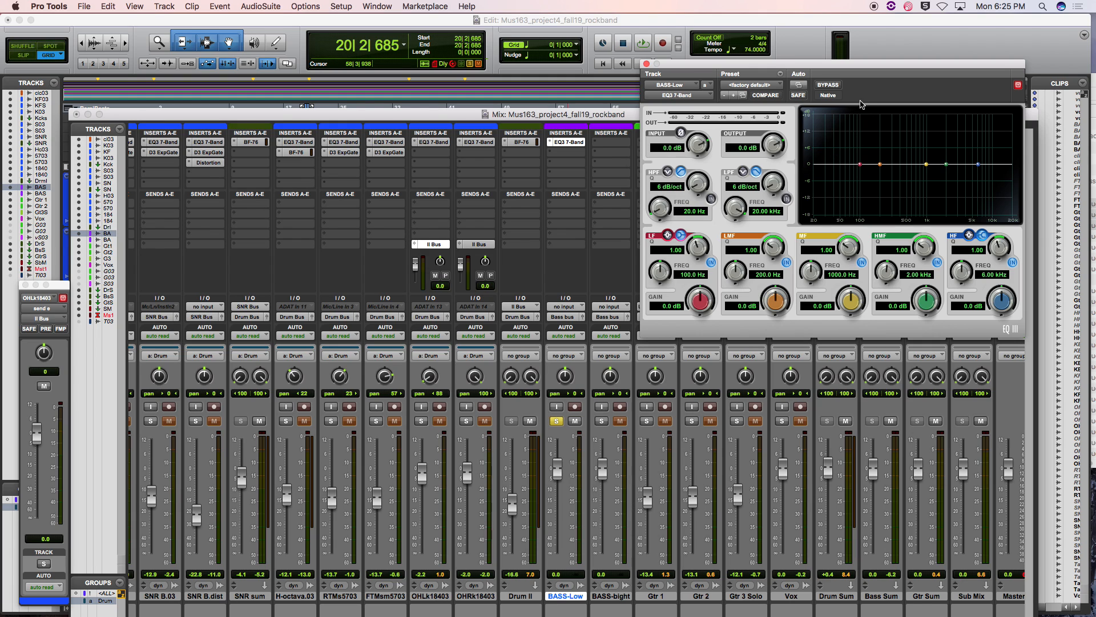
- Enable the BASS-Low EQ's low-pass filter during playback and set it to 18 dB/oct at about 420 Hz
key("space")
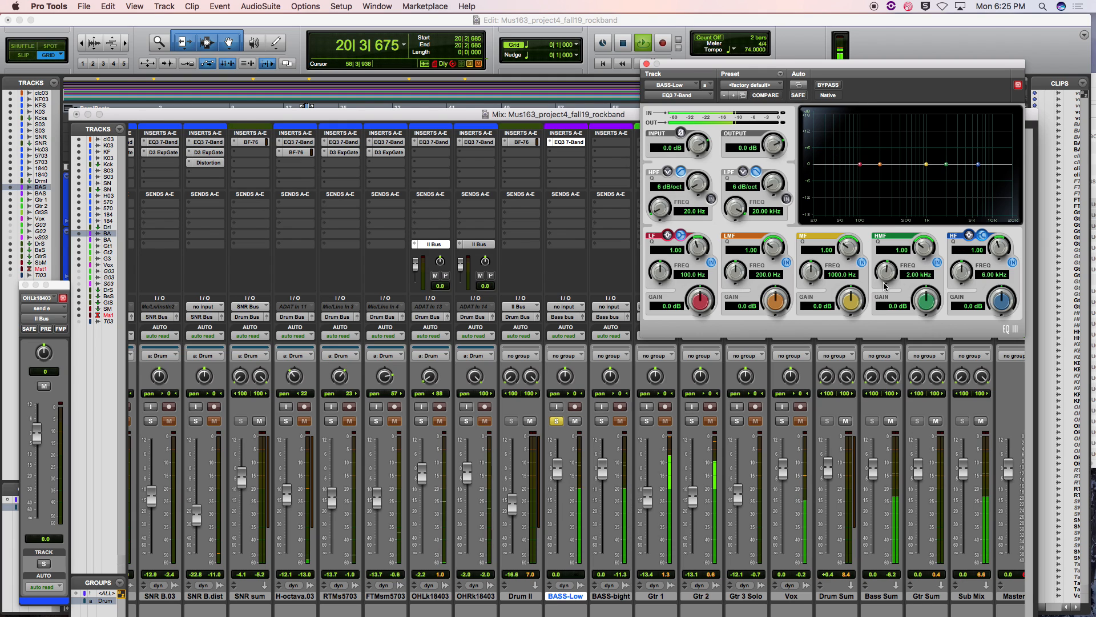
left_click(787, 199)
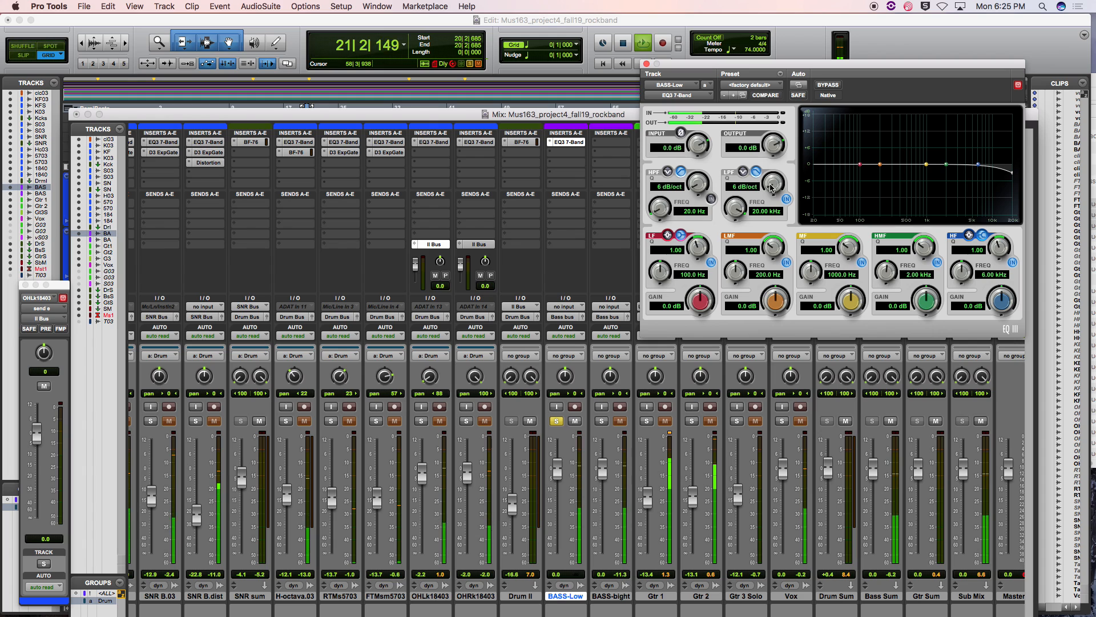
left_click_drag(774, 184, 774, 153)
left_click_drag(739, 211, 749, 286)
left_click_drag(774, 184, 737, 235)
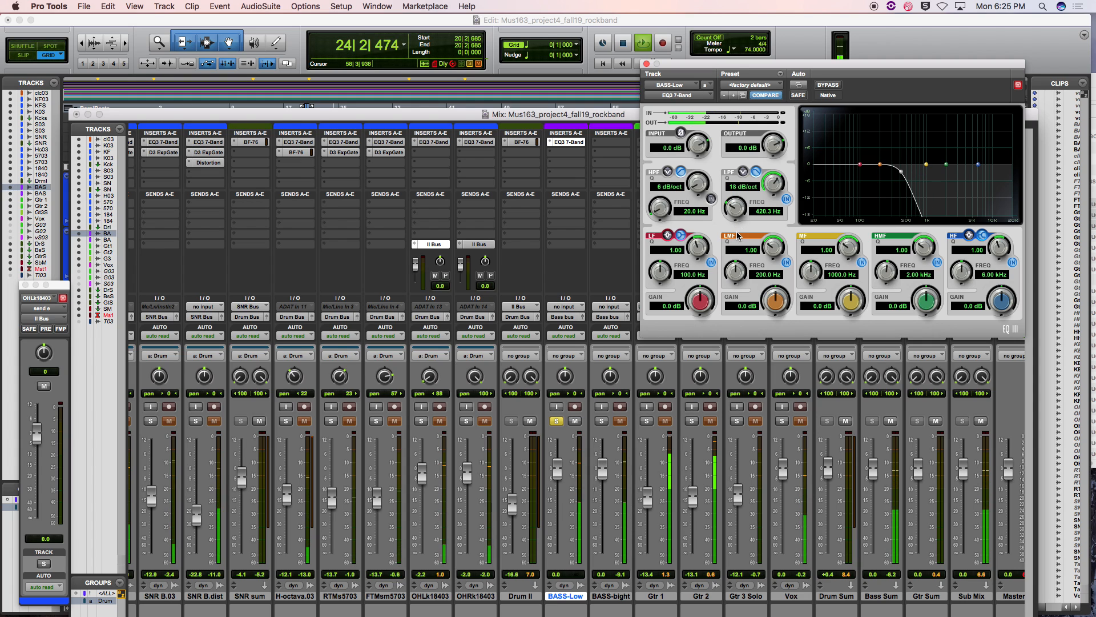
- Boost BASS-Low's low-mid band by 3.6 dB at 99.8 Hz, adjust its Q, and close the EQ
mouse_move(880, 165)
left_mouse_down()
mouse_move(837, 163)
mouse_move(862, 161)
mouse_move(869, 146)
mouse_move(863, 158)
left_mouse_up()
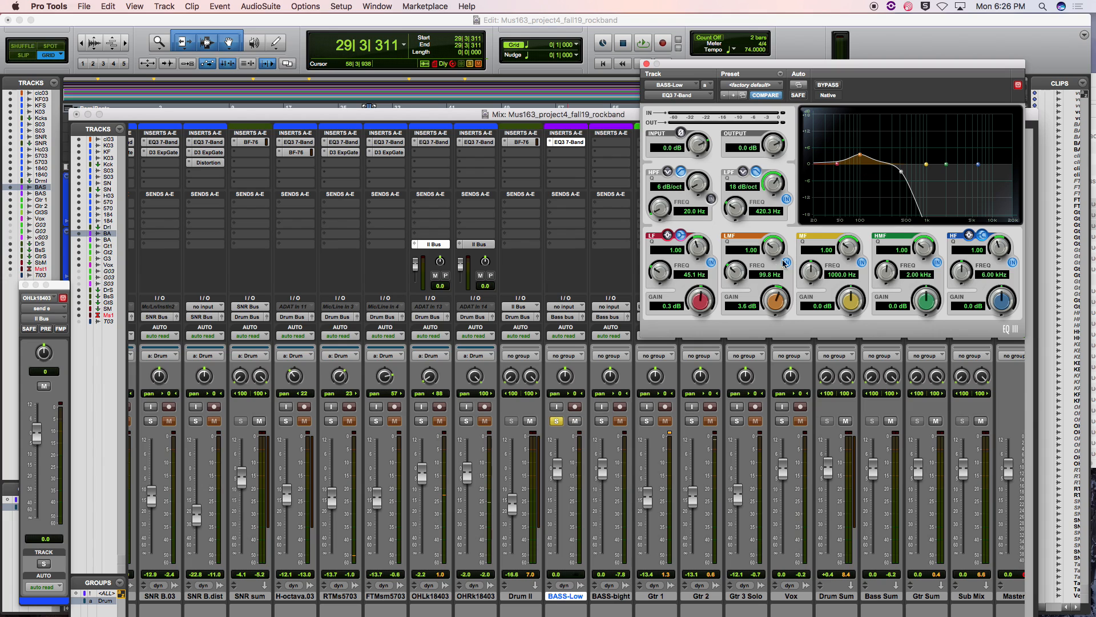
left_click_drag(773, 250, 770, 235)
left_click(646, 64)
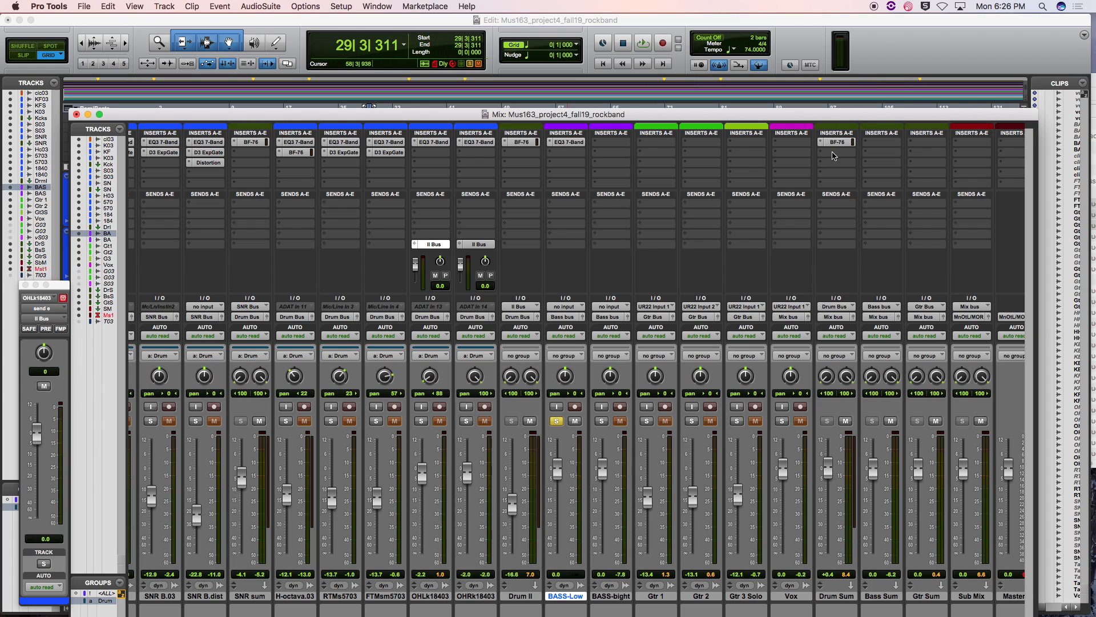
- Insert a second stereo BF-76 in the Drum Sum track's second insert slot and play the session briefly
left_click(836, 152)
mouse_move(883, 182)
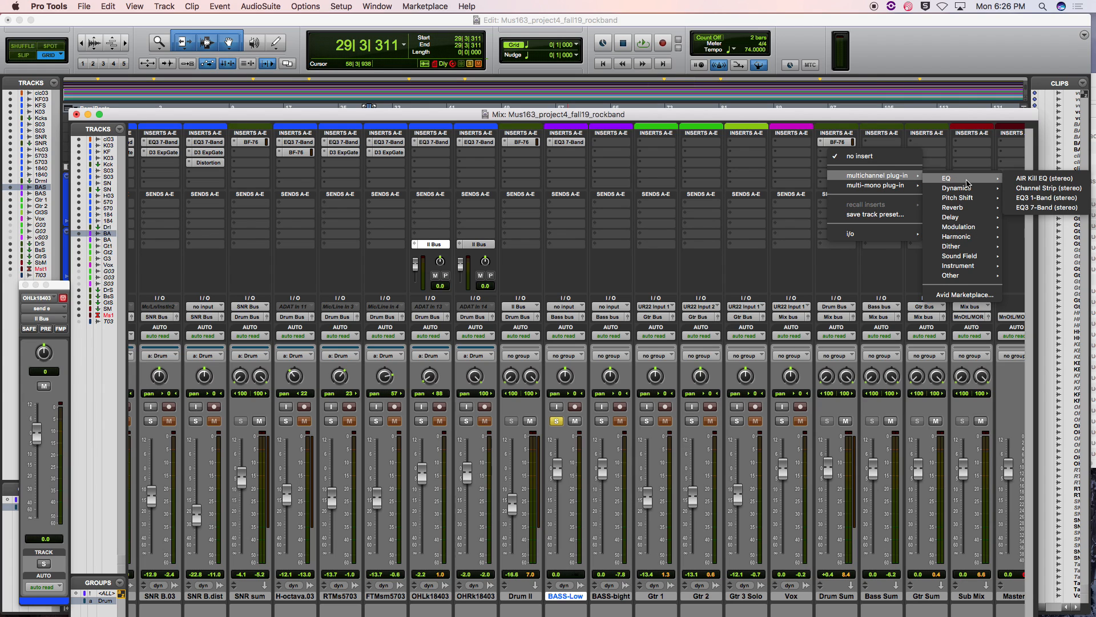
mouse_move(969, 189)
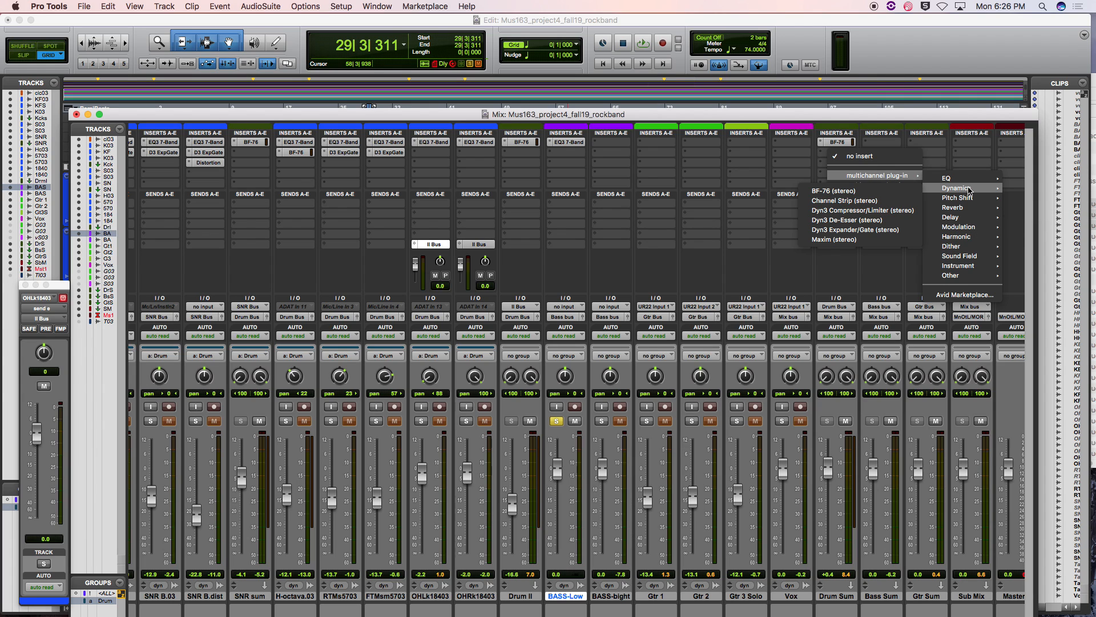
left_click(851, 191)
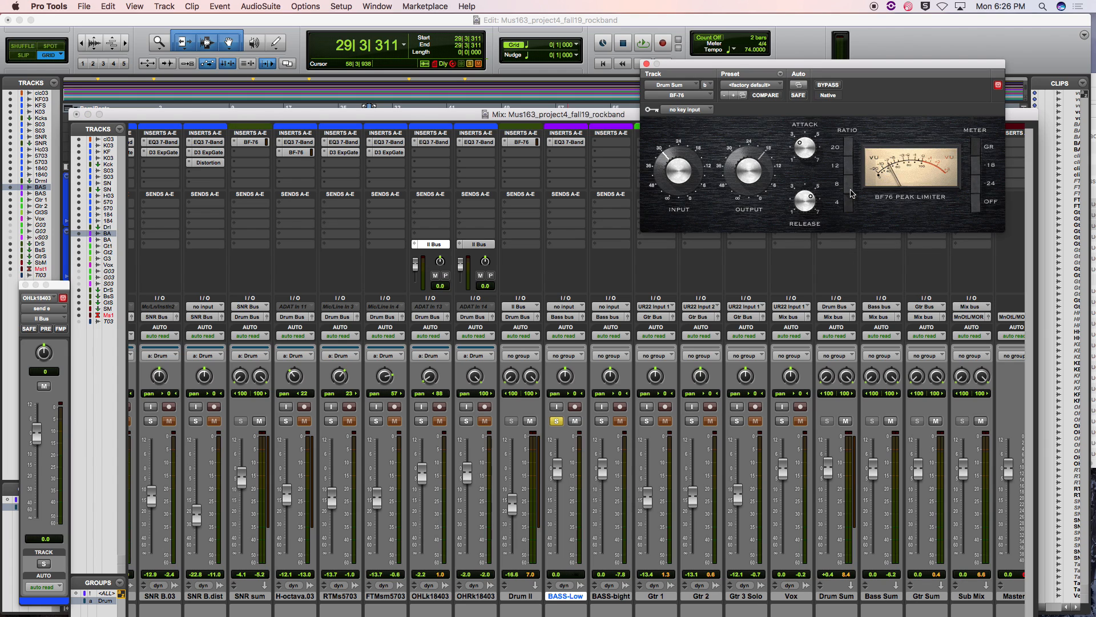
left_click_drag(862, 68, 643, 70)
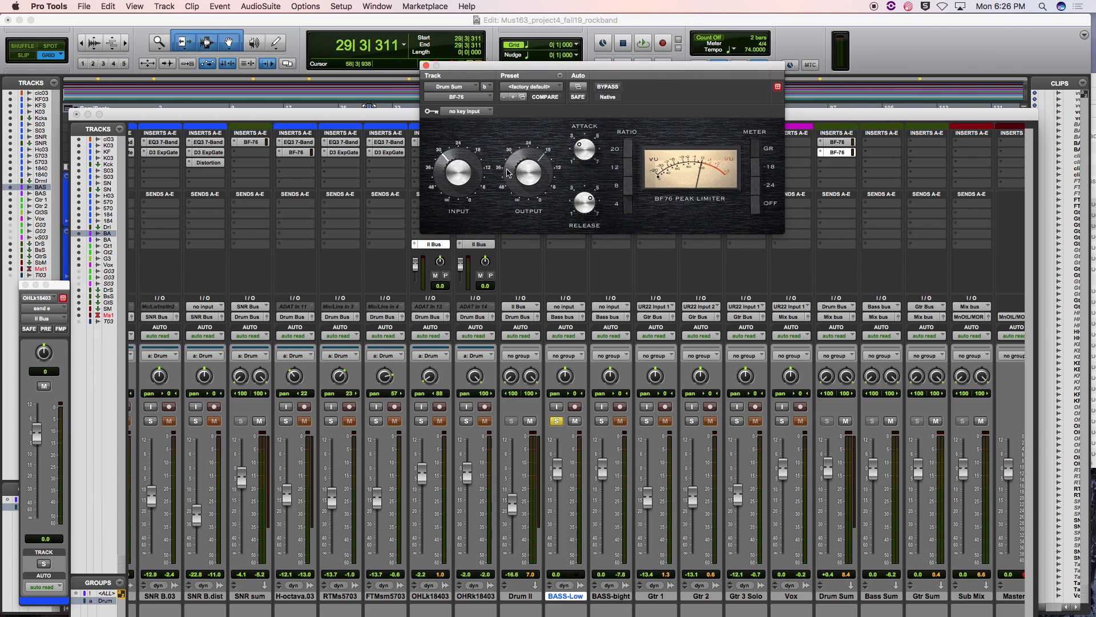
key("space")
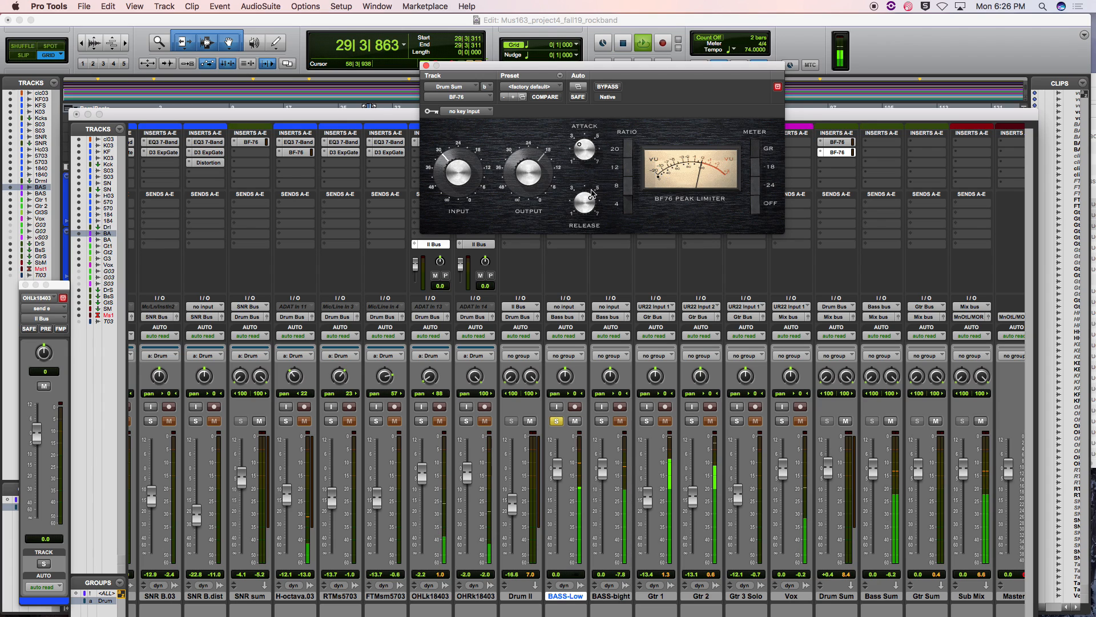
key("space")
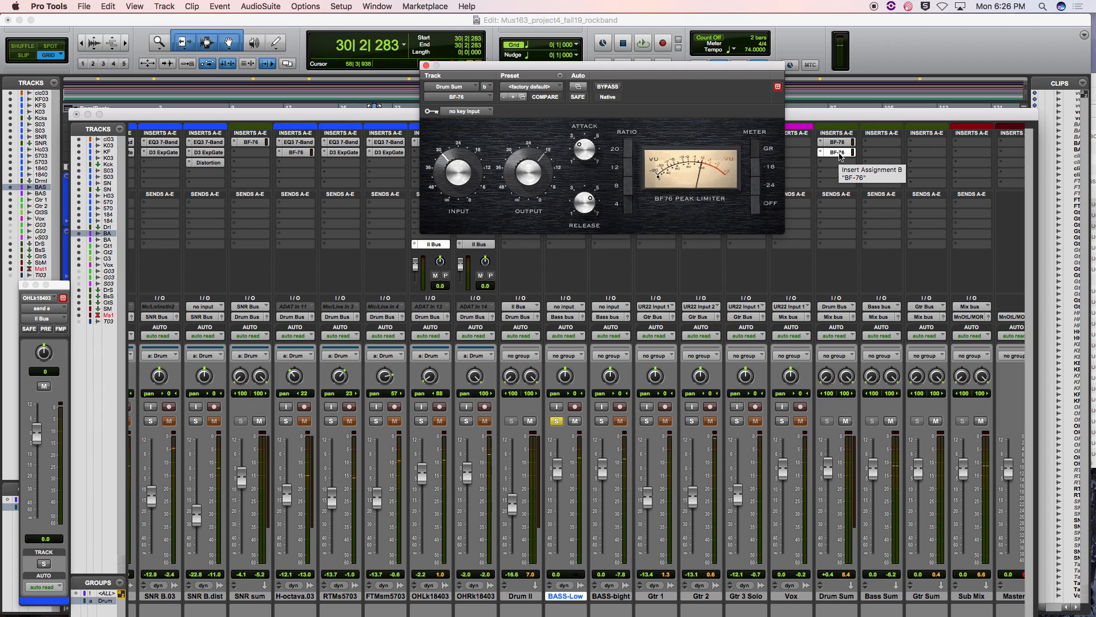
- Move the Drum Sum track's second BF-76 down to the third insert slot
left_click_drag(647, 70, 389, 144)
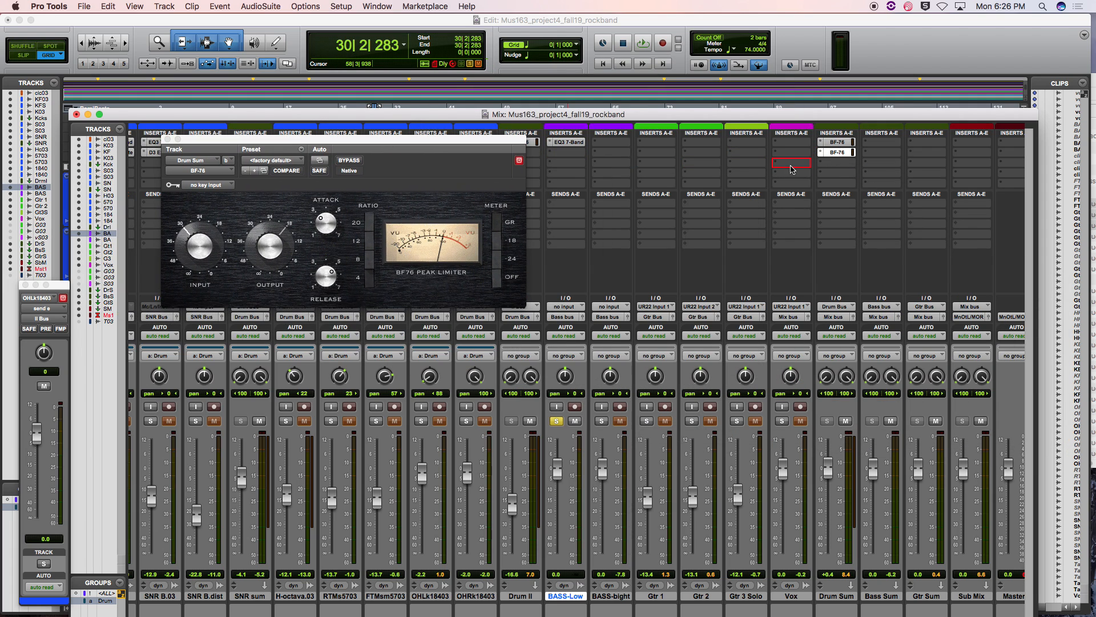
left_click(821, 164)
left_click(857, 144)
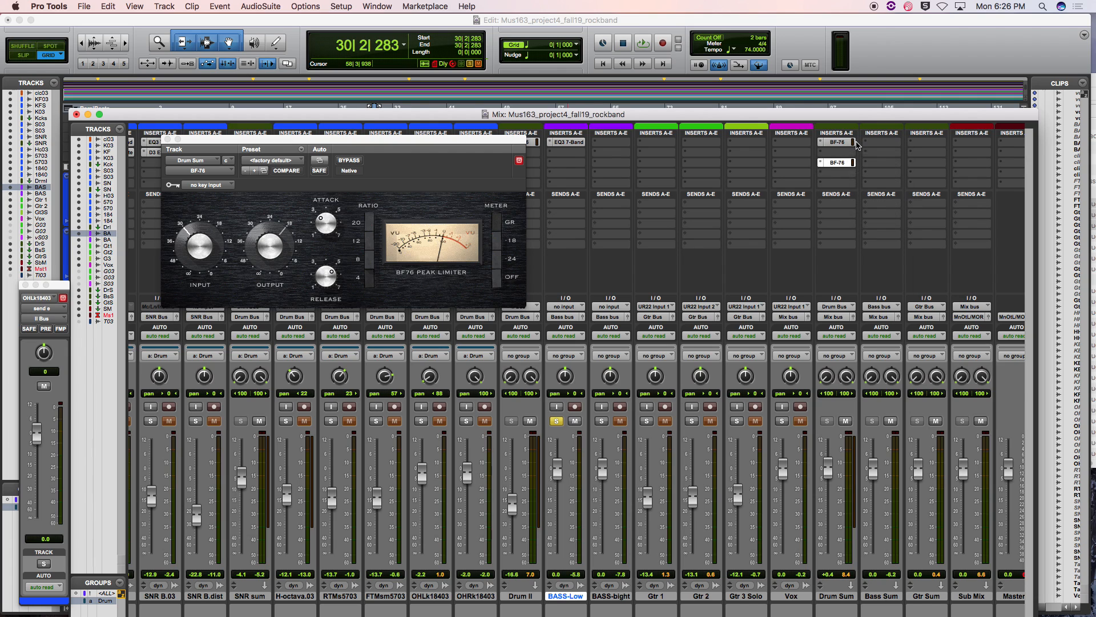
- Insert a mono BF-76 in BASS-Low's second insert slot and adjust its attack and release during playback
left_click(559, 157)
mouse_move(588, 177)
mouse_move(707, 190)
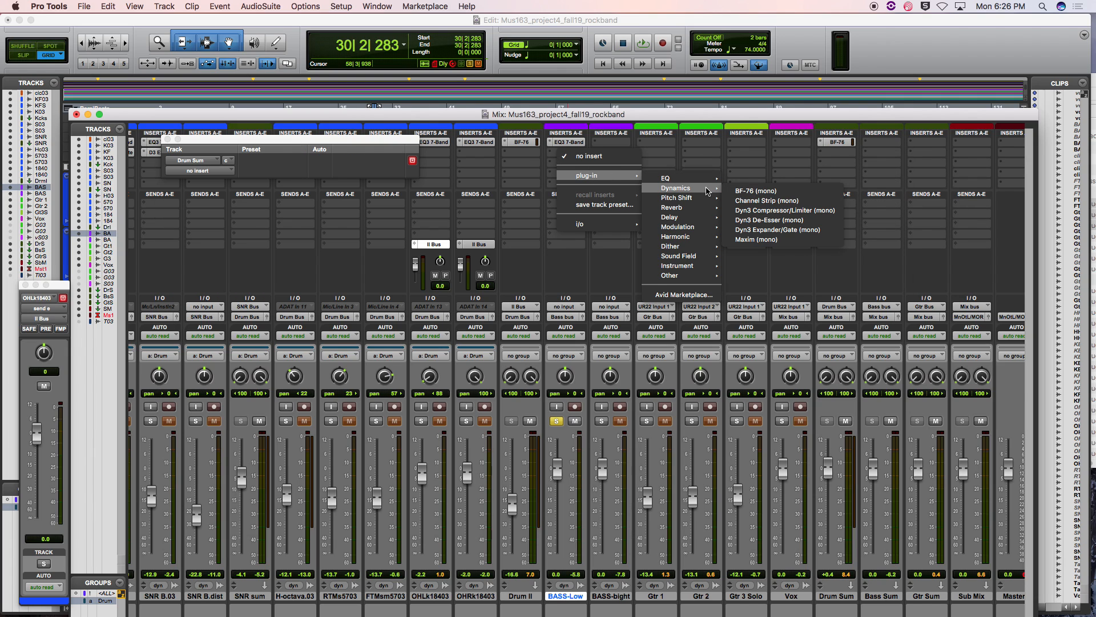
left_click(755, 191)
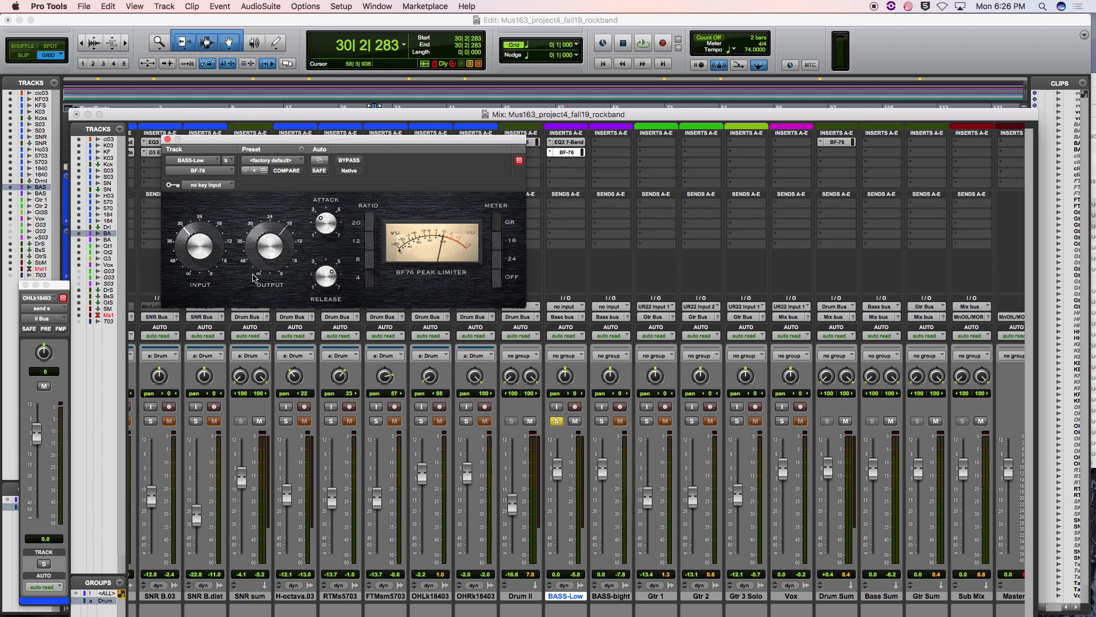
key("space")
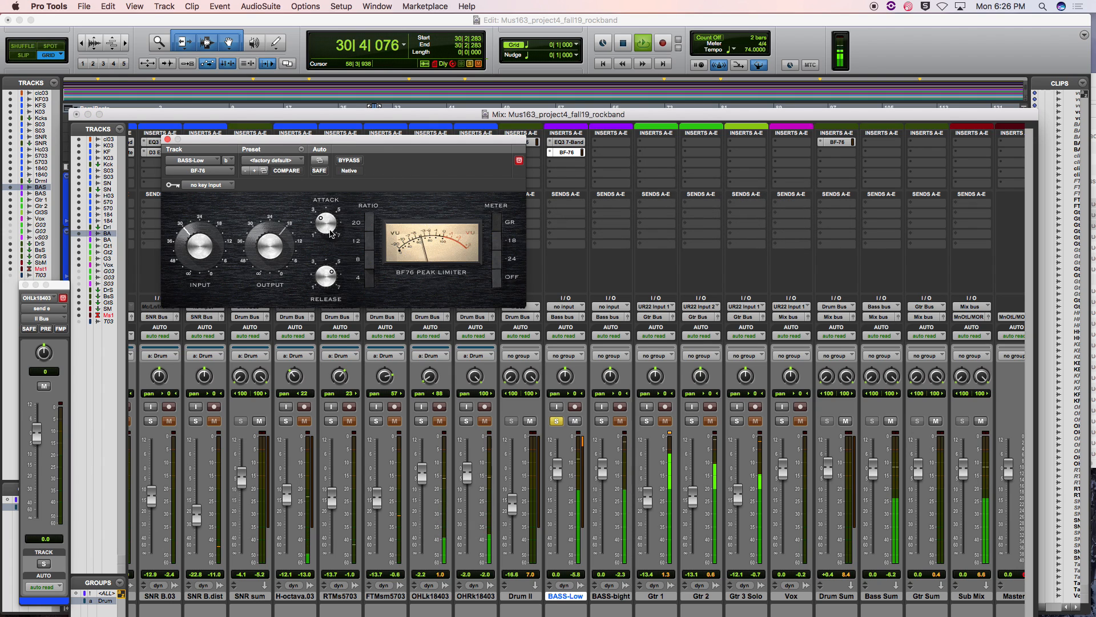
left_click_drag(331, 233, 334, 219)
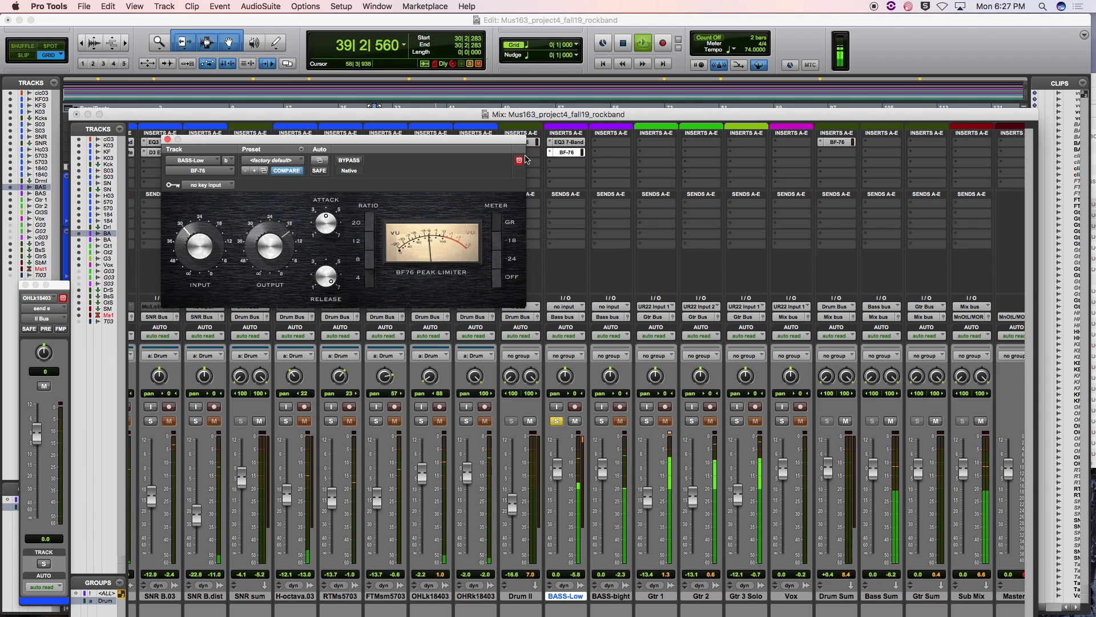
- Review BASS-Low's EQ3 7-Band and BF-76 settings, stopping playback and closing the plug-in windows
left_click(567, 141)
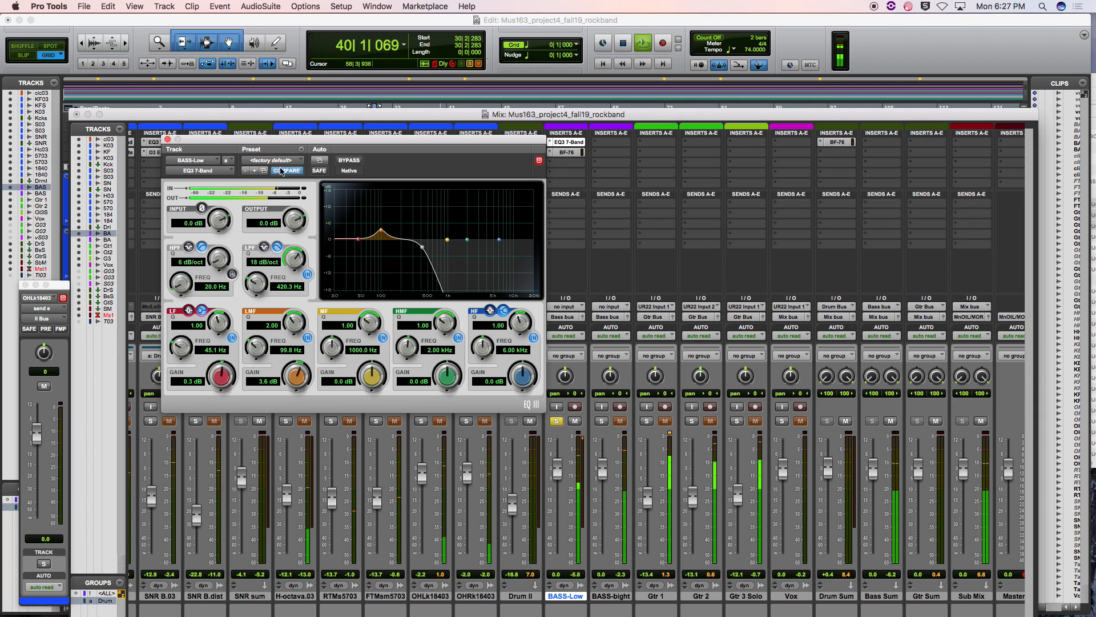
left_click(168, 139)
key("space")
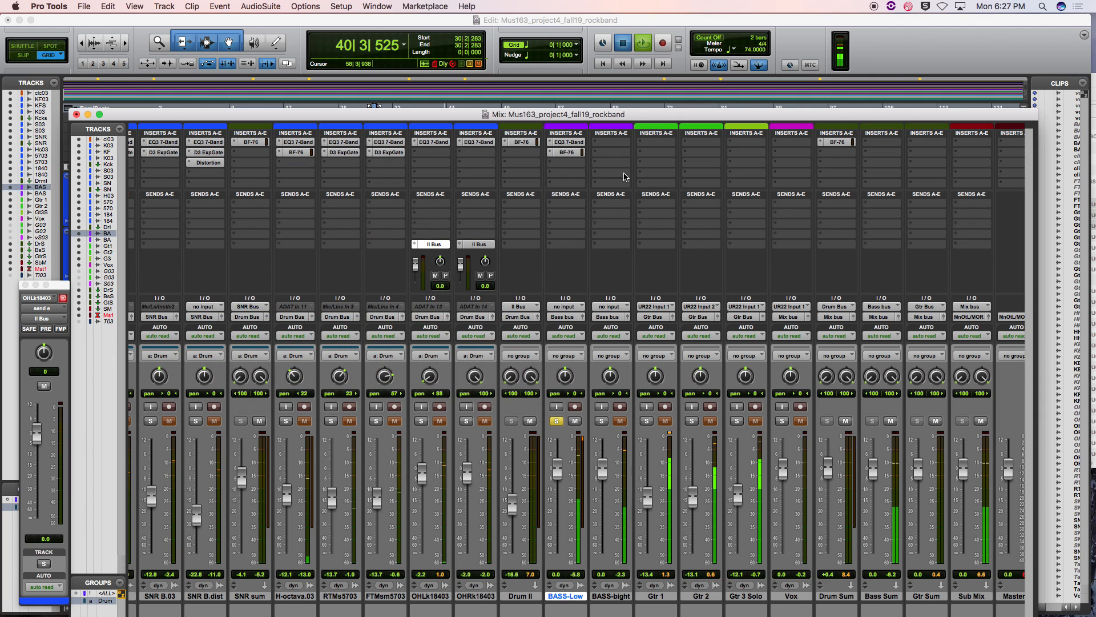
left_click(571, 142)
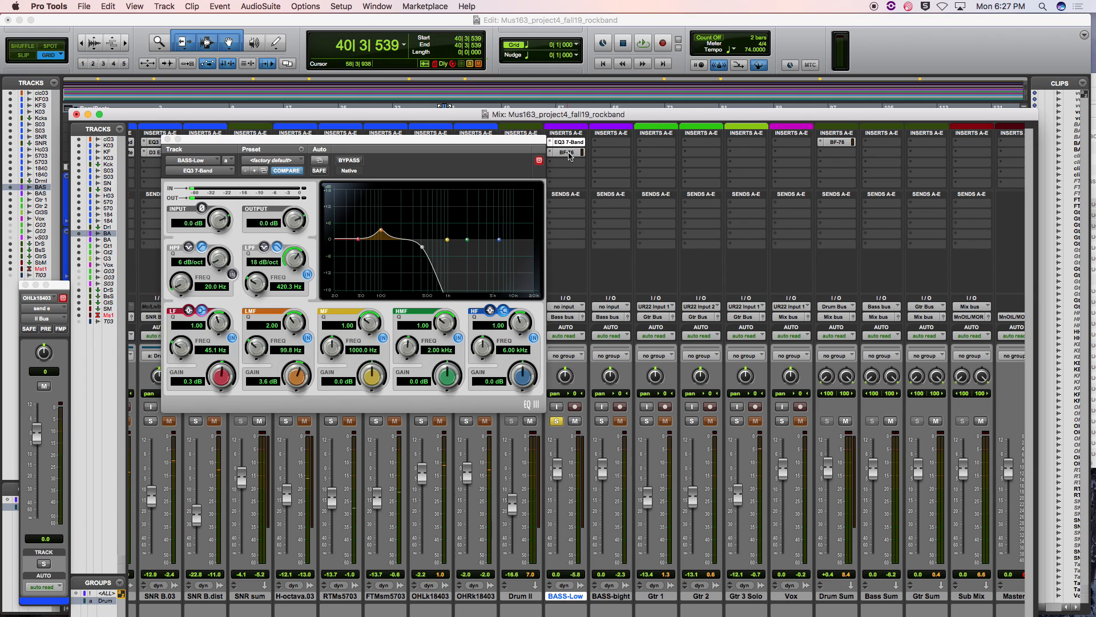
left_click(571, 153)
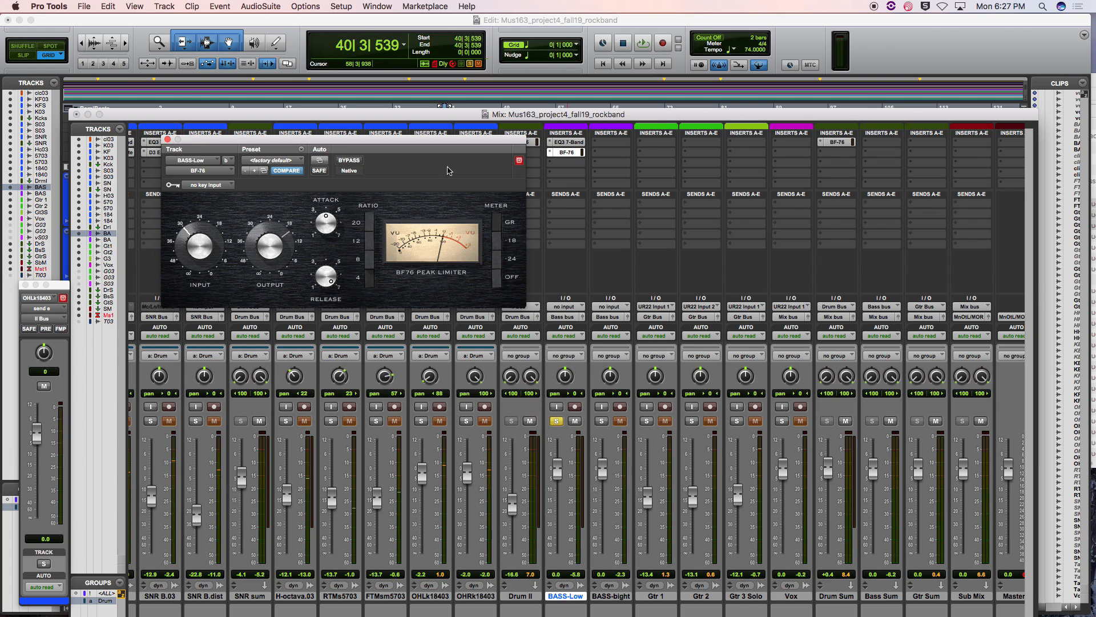
left_click(167, 139)
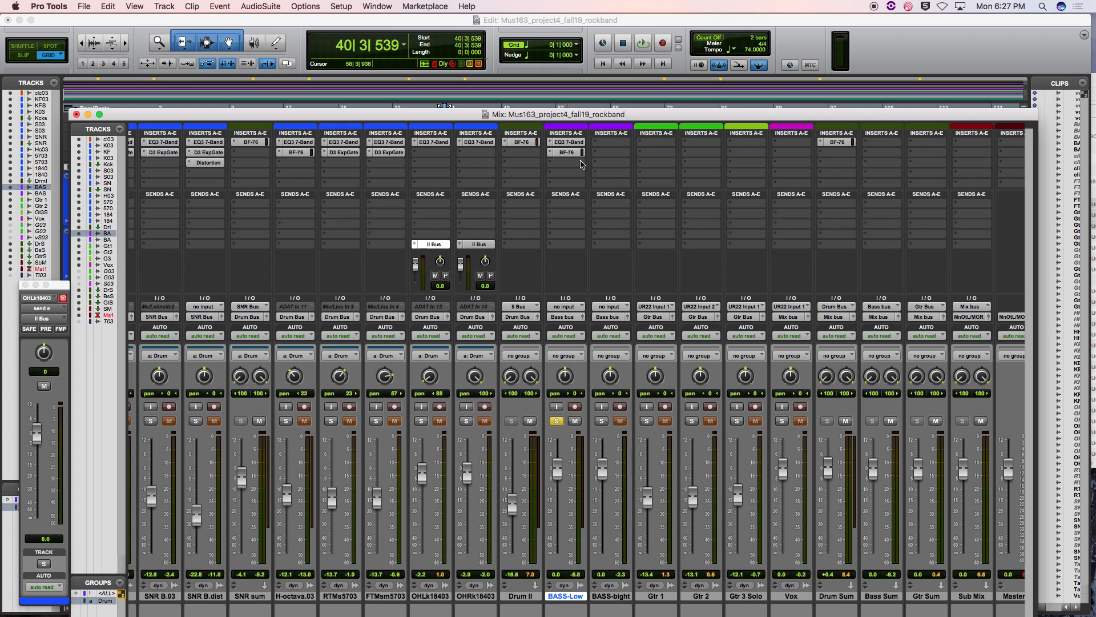
- Solo the BASS-bight track and insert a mono EQ3 7-Band in its first insert slot
left_click(602, 422)
left_click(606, 148)
mouse_move(633, 165)
mouse_move(713, 168)
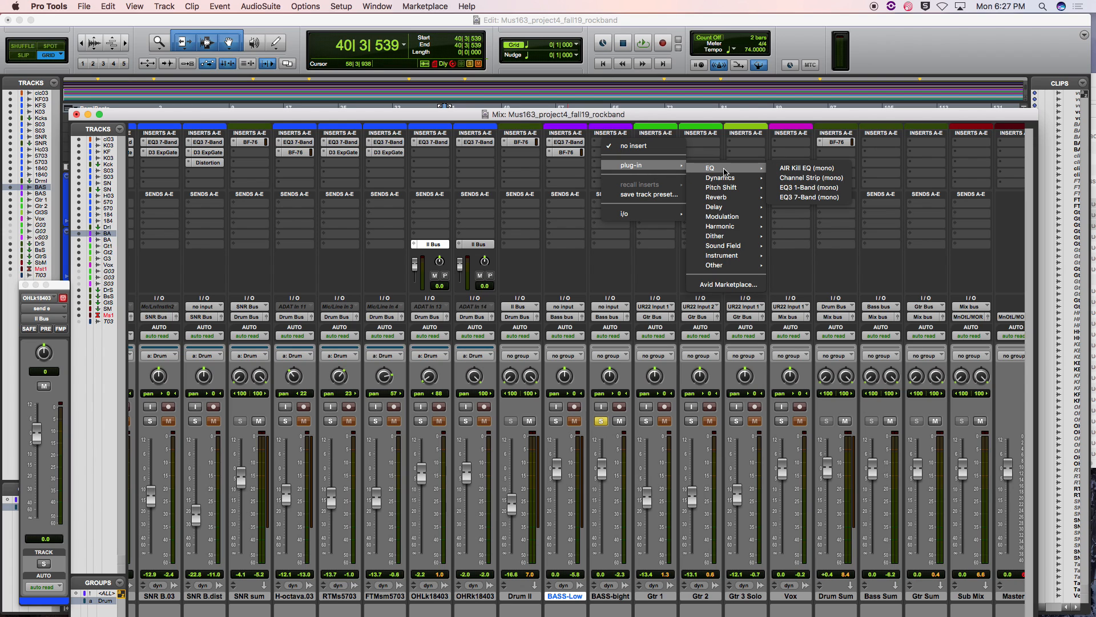
left_click(805, 197)
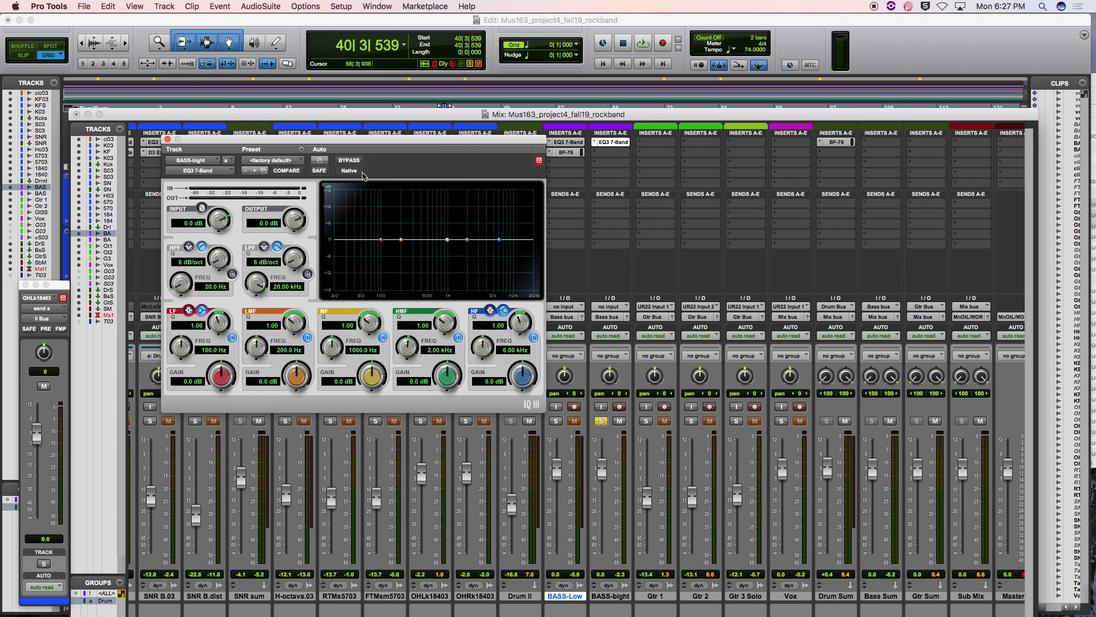
- Set the BASS-bight EQ's high-pass filter to 18 dB/oct and tune its frequency to 196.1 Hz during playback
left_click_drag(223, 268, 215, 207)
left_click_drag(183, 289, 183, 233)
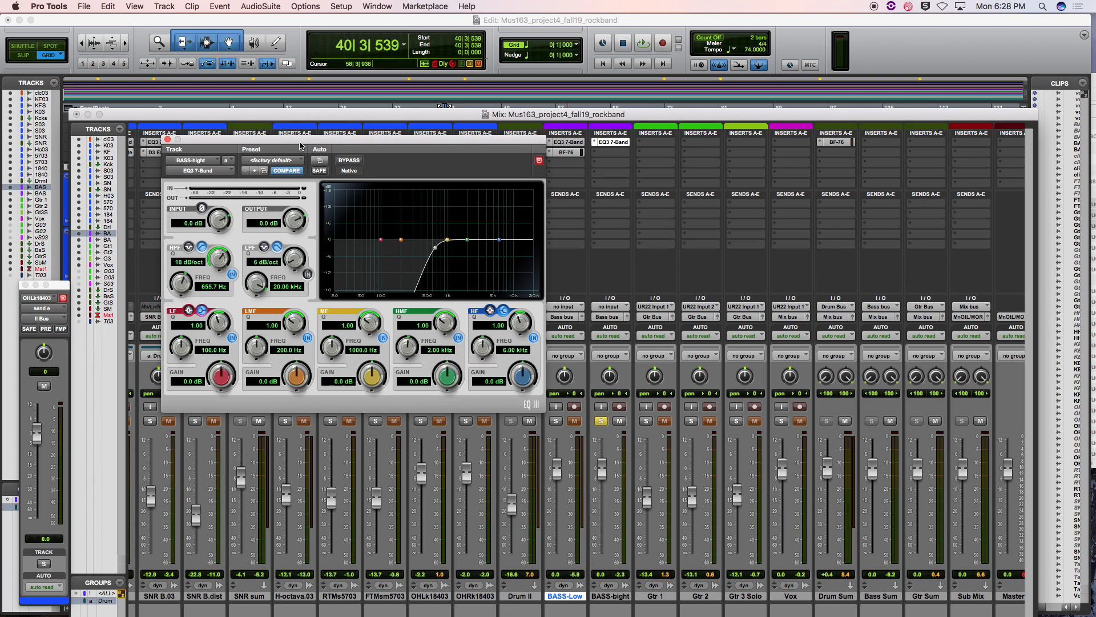
left_click_drag(318, 140, 761, 124)
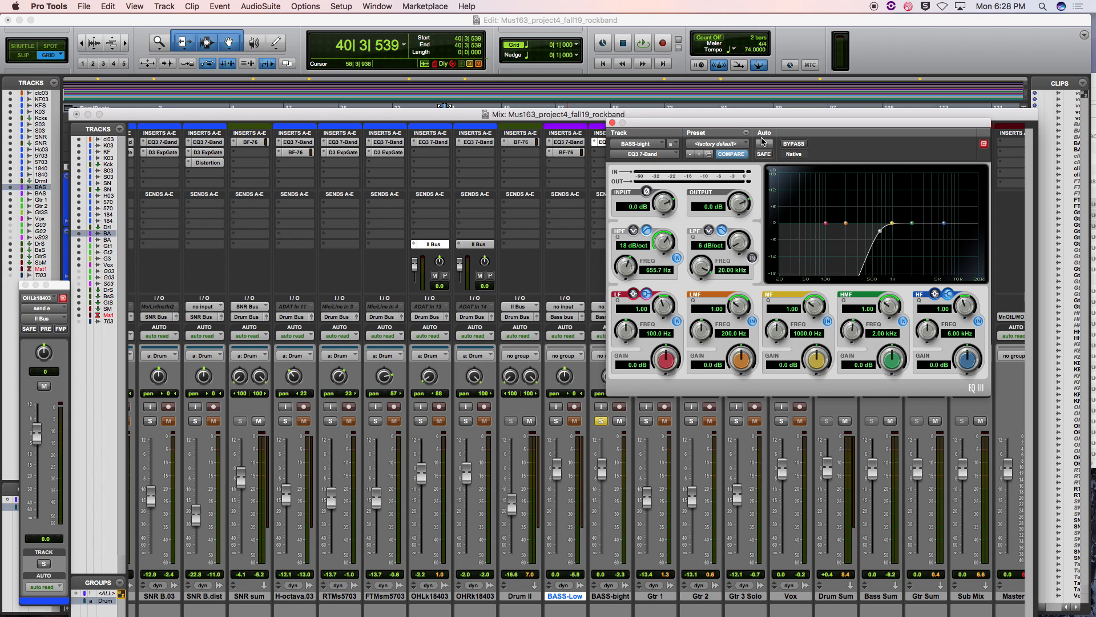
key("space")
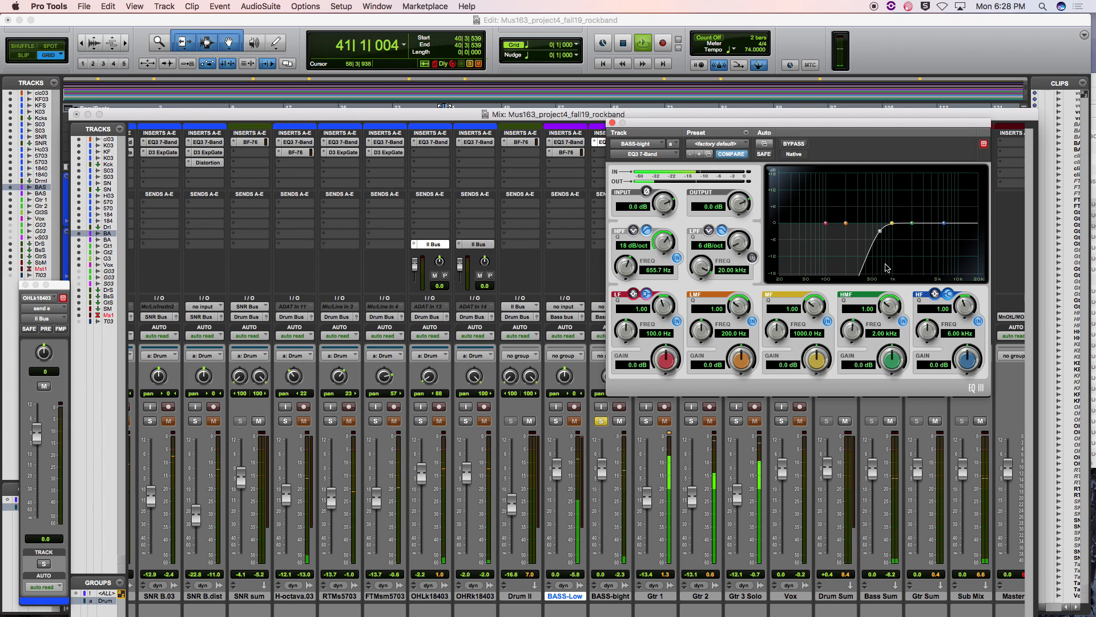
left_click_drag(880, 230, 846, 236)
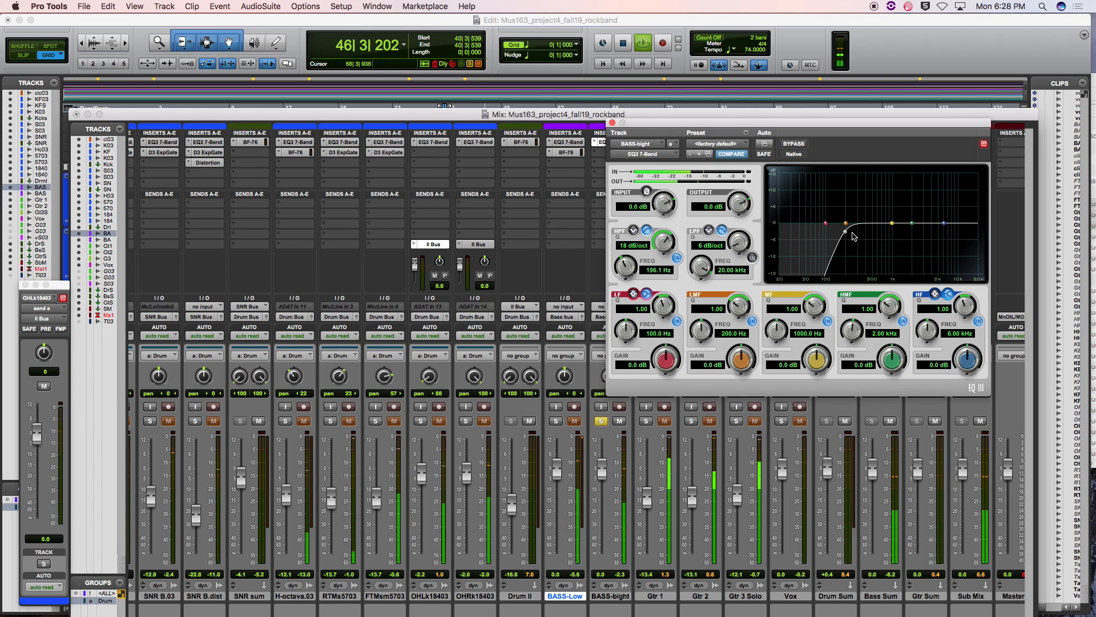
- Boost BASS-bight's mid band by 4.0 dB at 4.27 kHz with a Q of 1.82, stop playback and close the EQ
left_click_drag(893, 223, 939, 211)
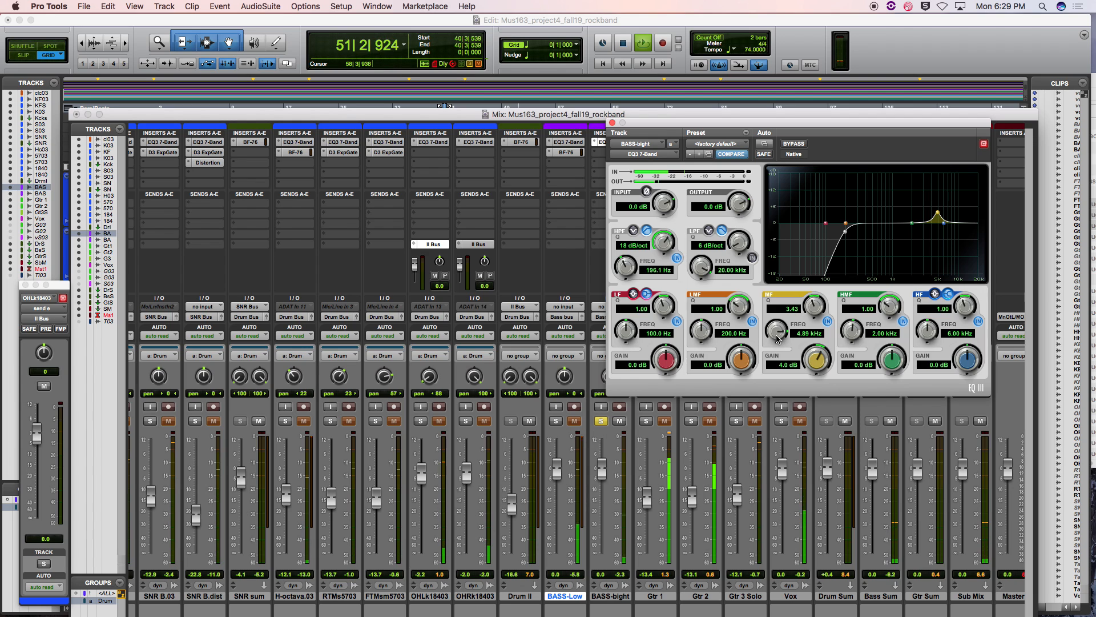
left_click_drag(777, 331, 777, 350)
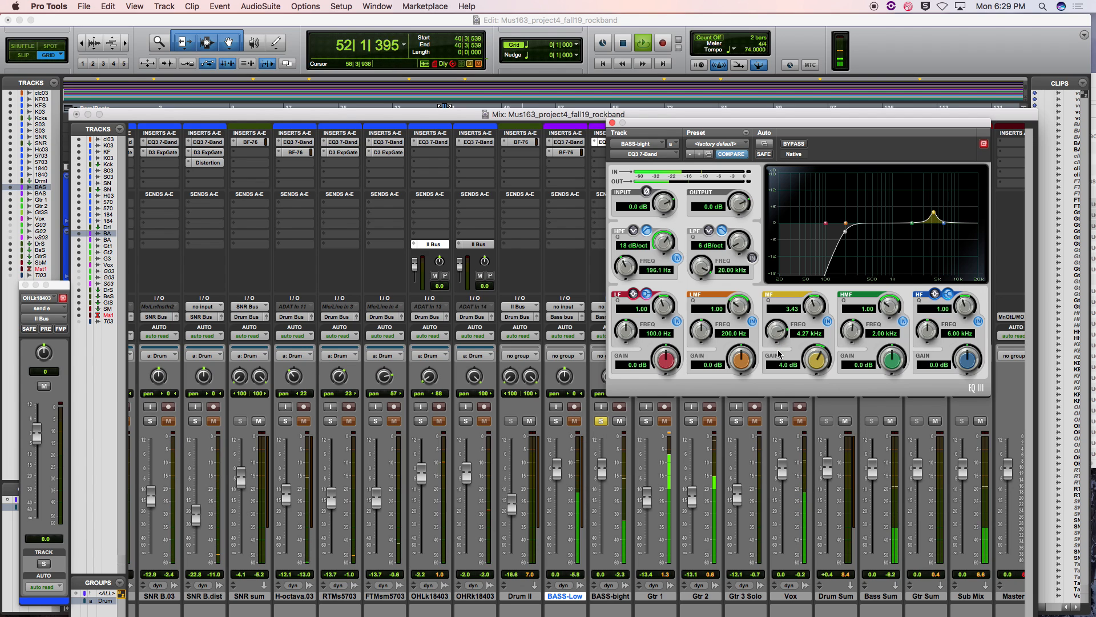
left_click_drag(812, 304, 813, 329)
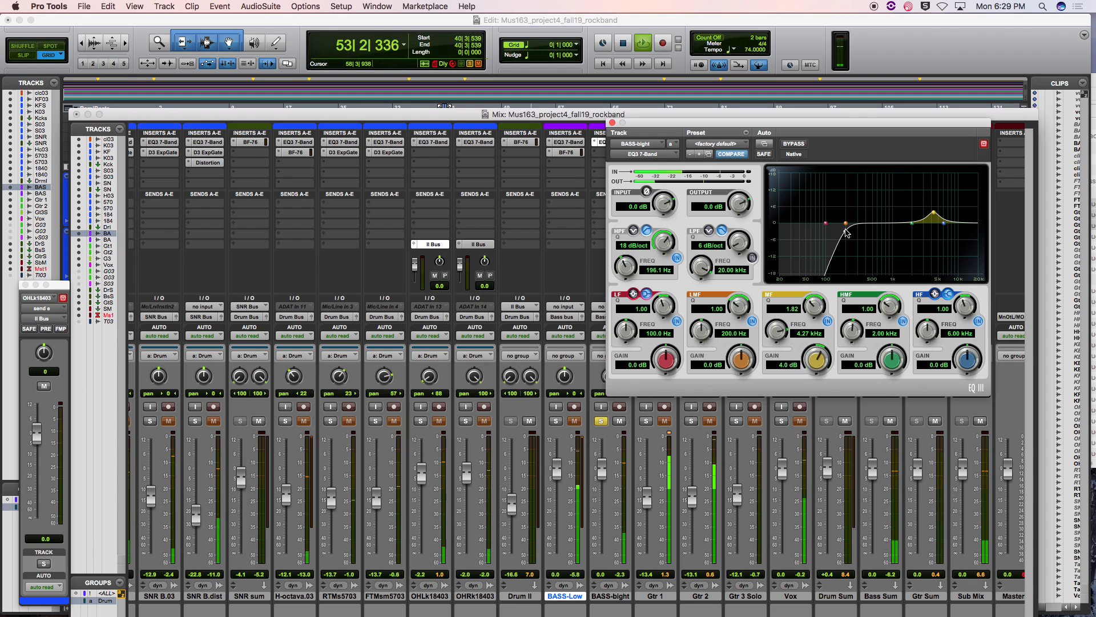
key("space")
left_click(613, 123)
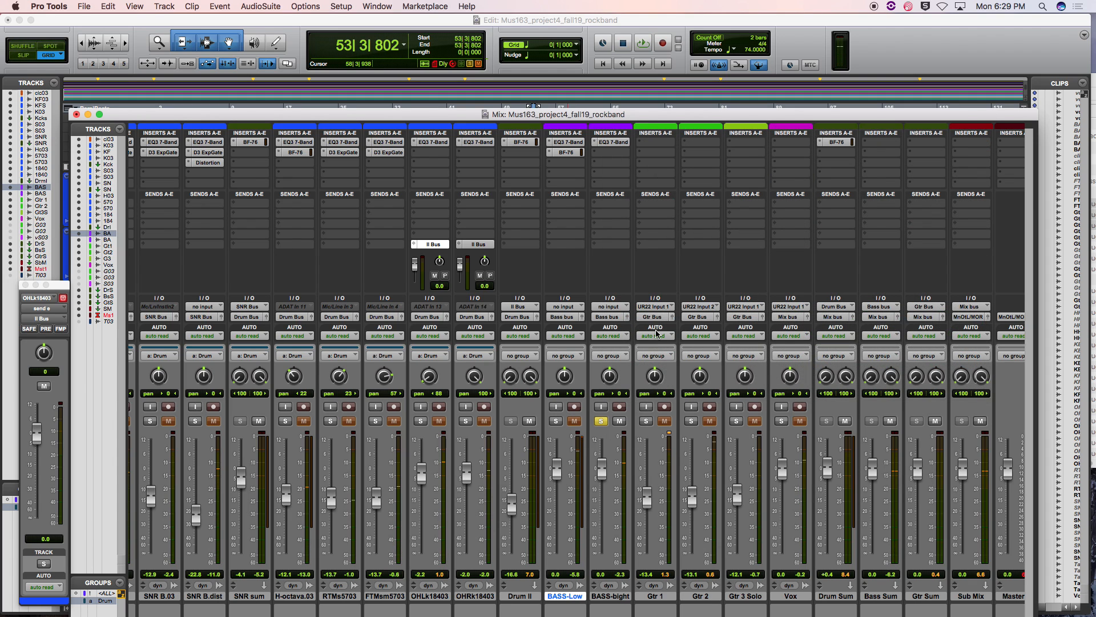
left_click(617, 158)
mouse_move(620, 176)
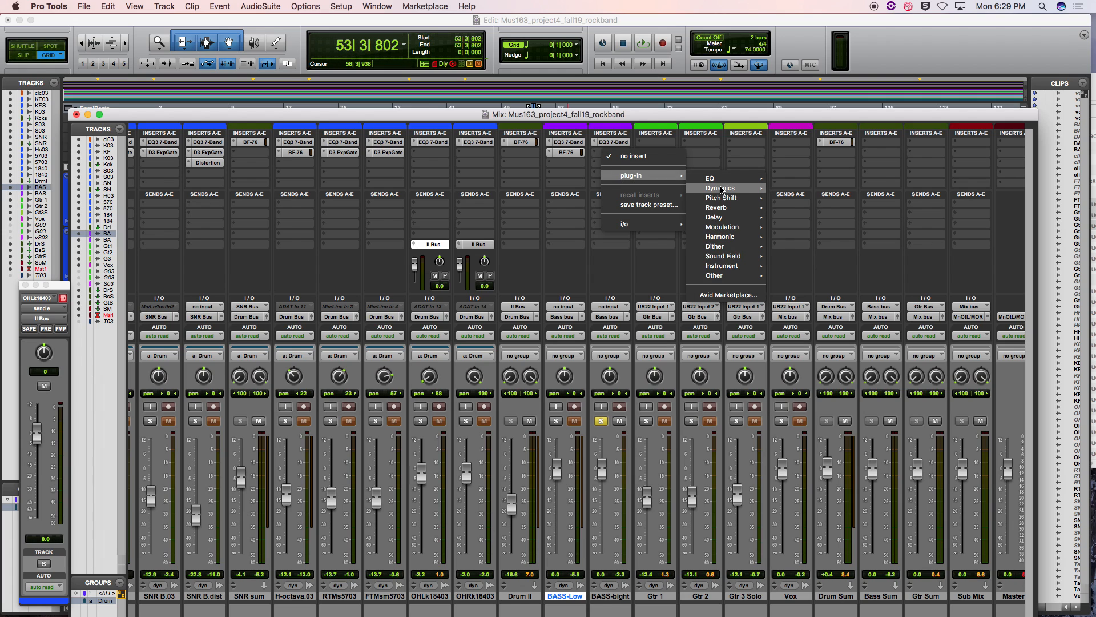
mouse_move(721, 188)
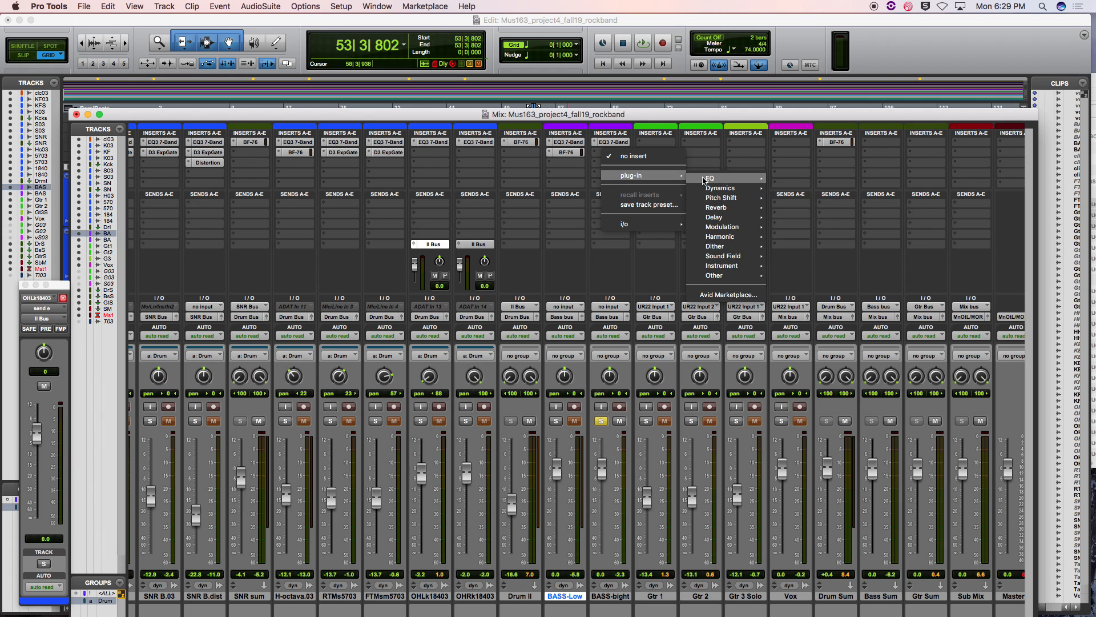
left_click(641, 147)
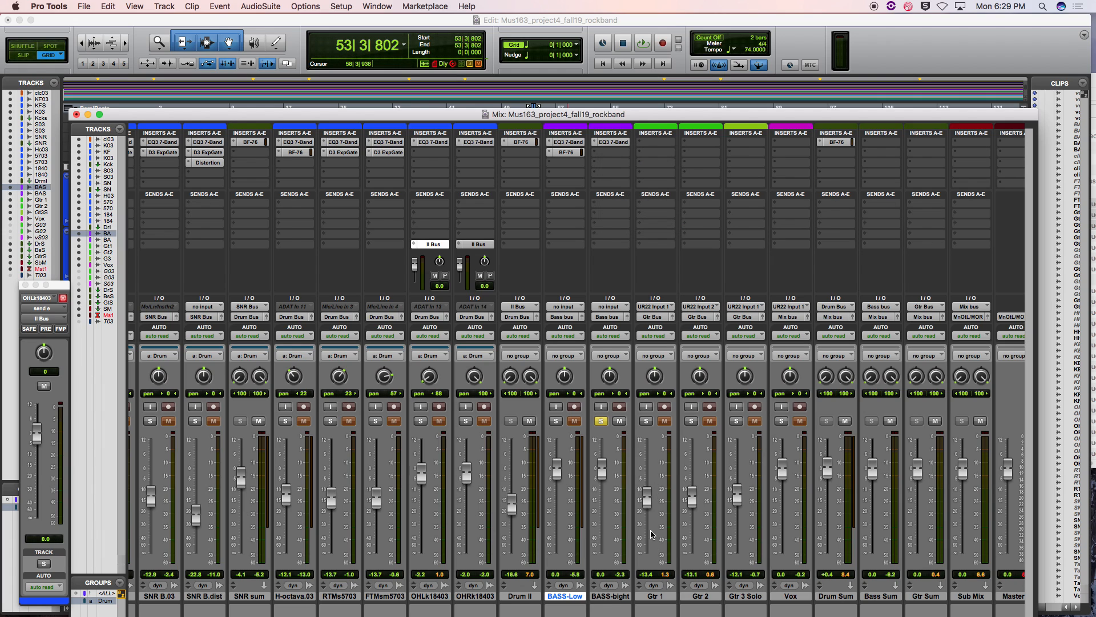
- Insert a mono AIR Distortion in BASS-bight's second insert slot and move its window clear of the track's inserts
left_click(616, 157)
mouse_move(640, 176)
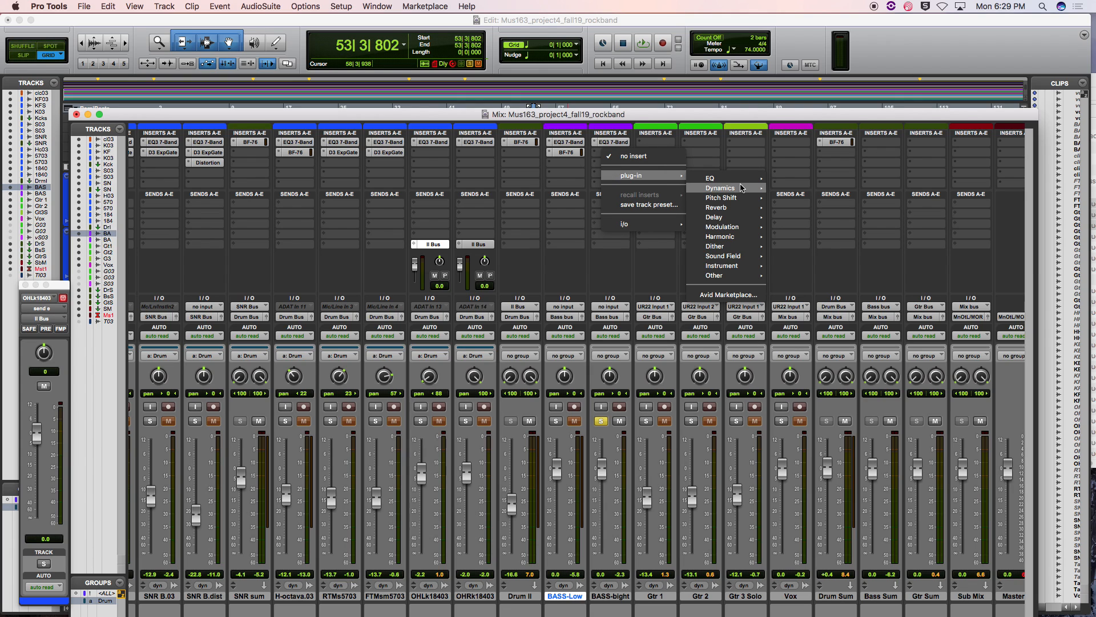
mouse_move(744, 188)
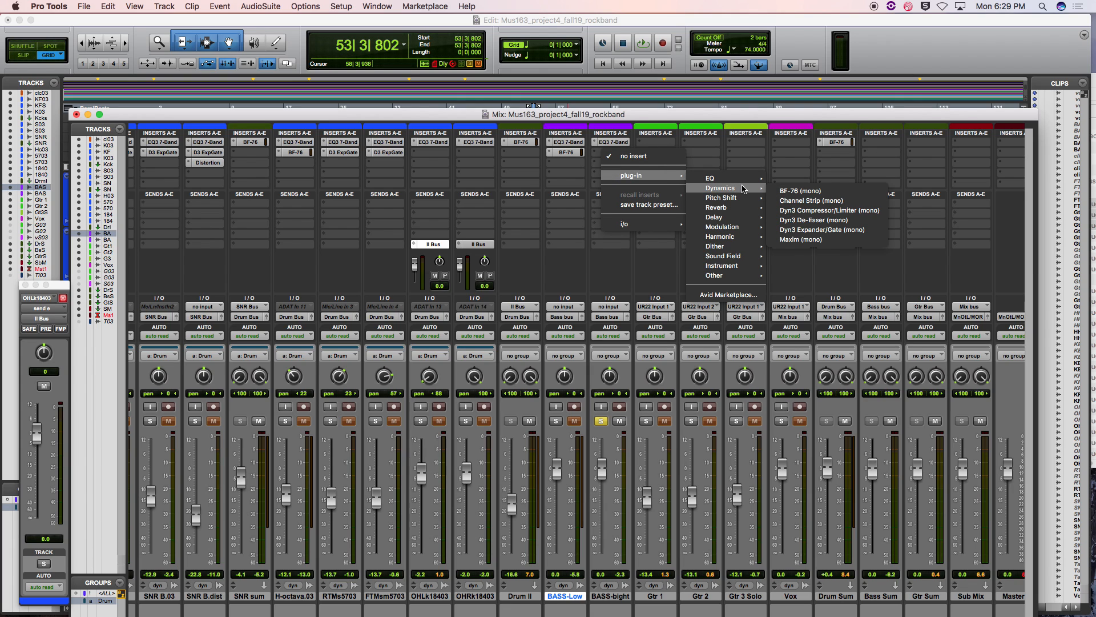
mouse_move(737, 239)
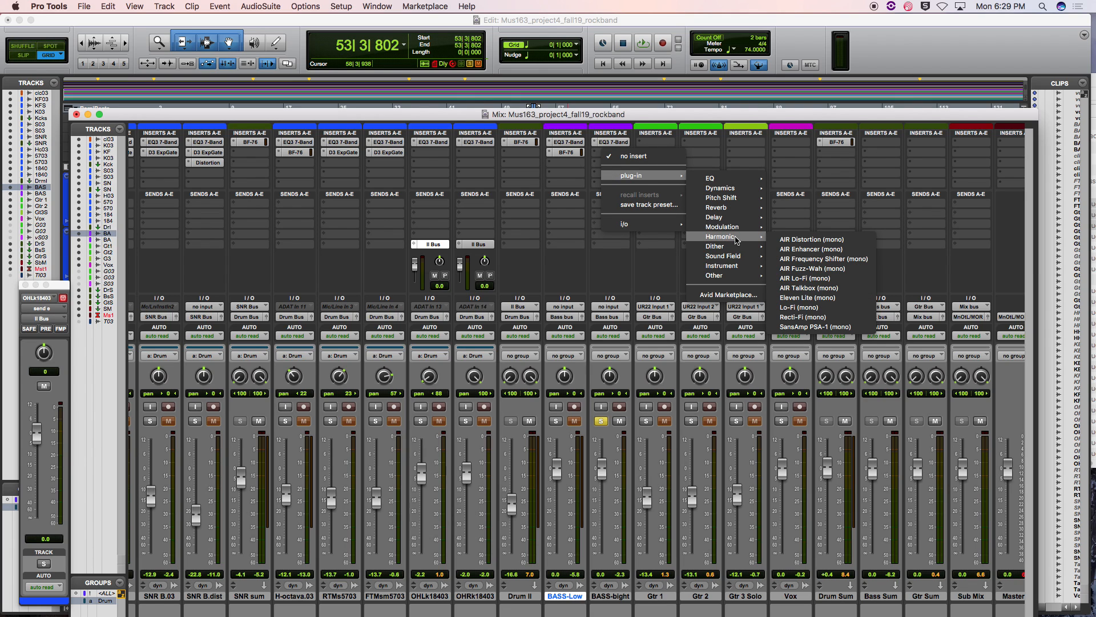
left_click(802, 240)
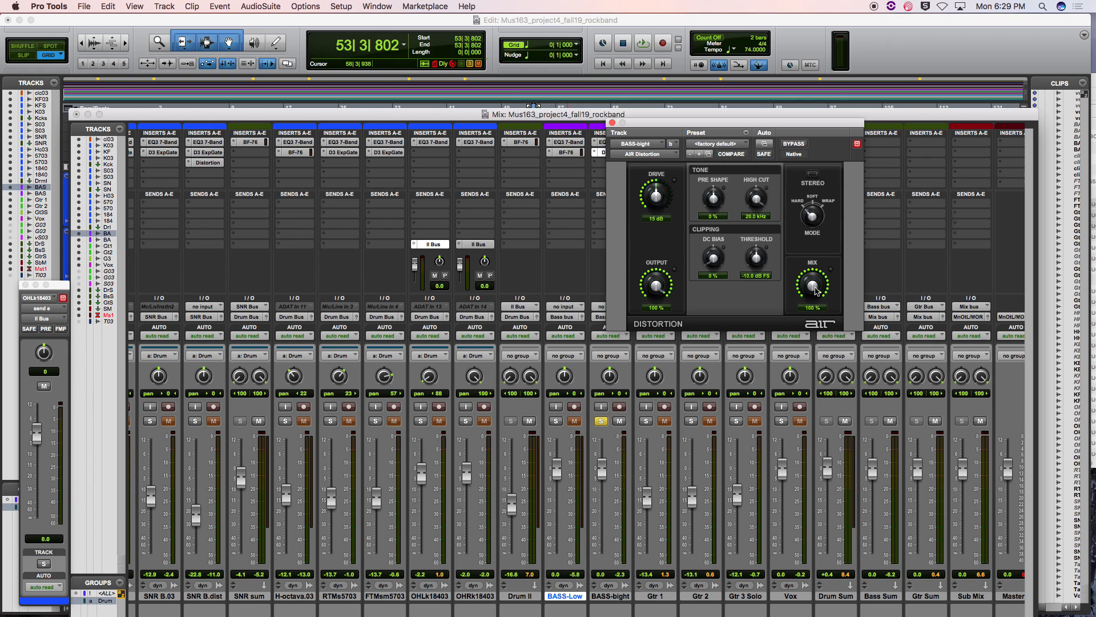
left_click_drag(754, 126, 819, 73)
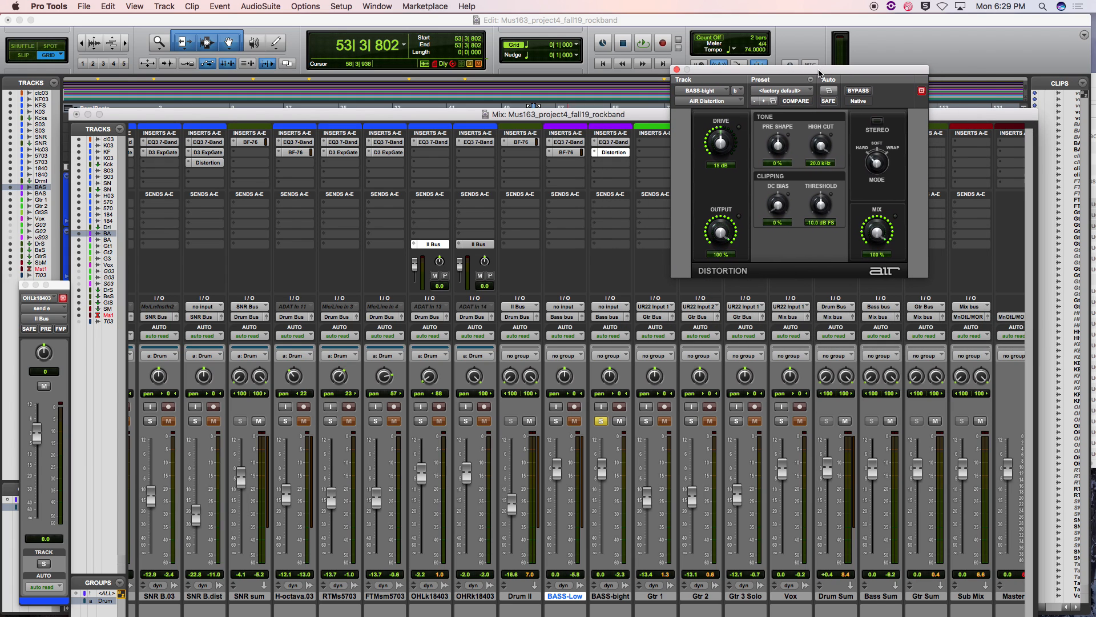
- Reduce the BASS-bight distortion's mix to about 40% during playback and close the plug-in
key("space")
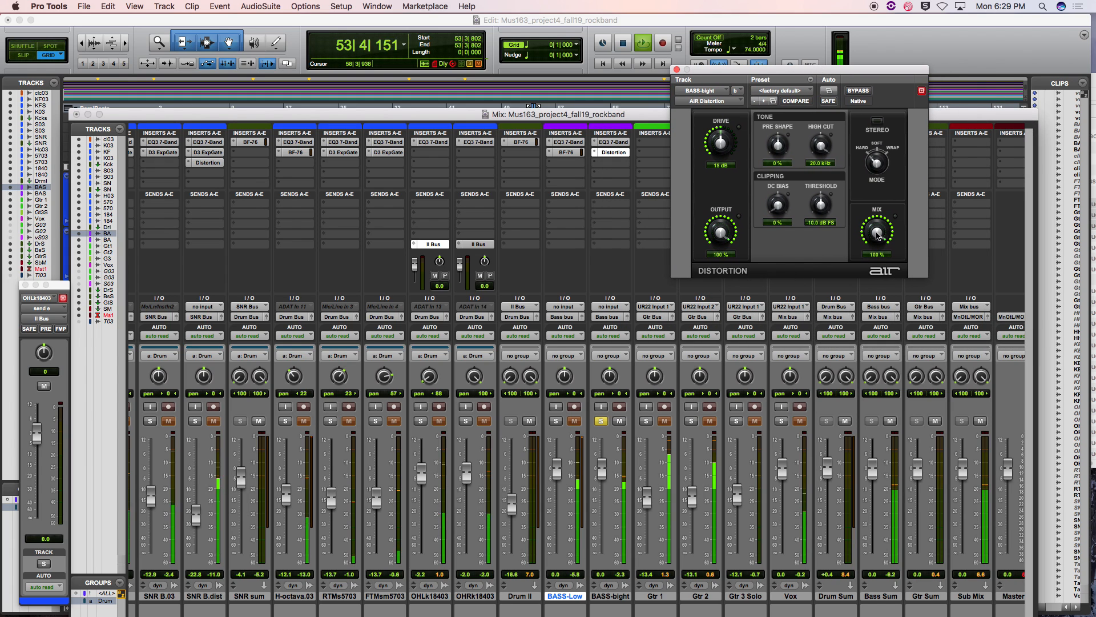
left_click_drag(878, 235, 883, 302)
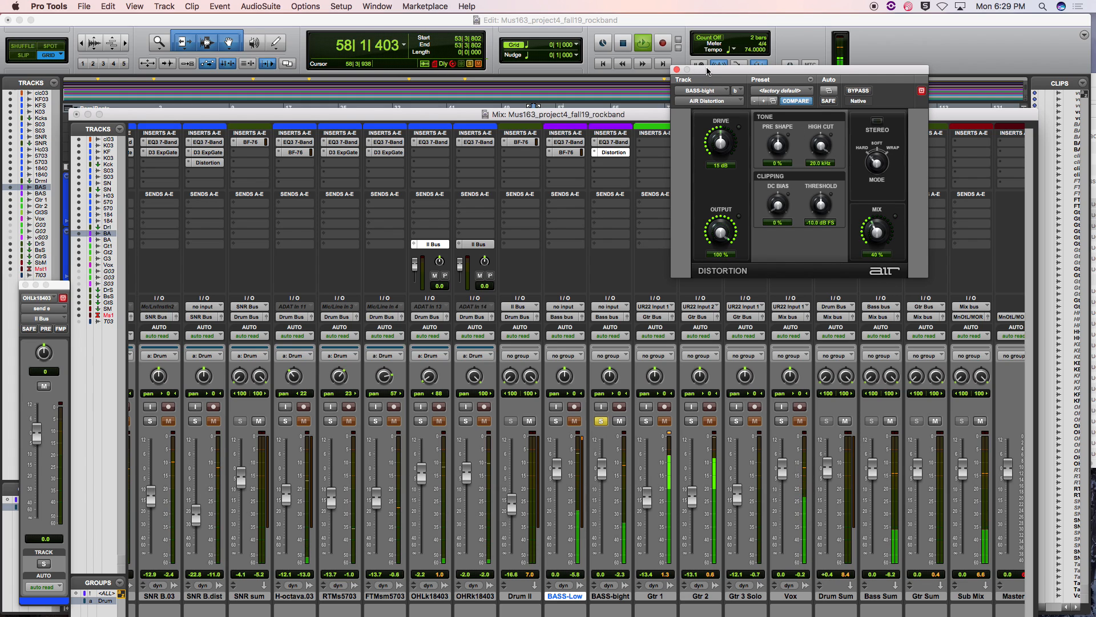
left_click(677, 69)
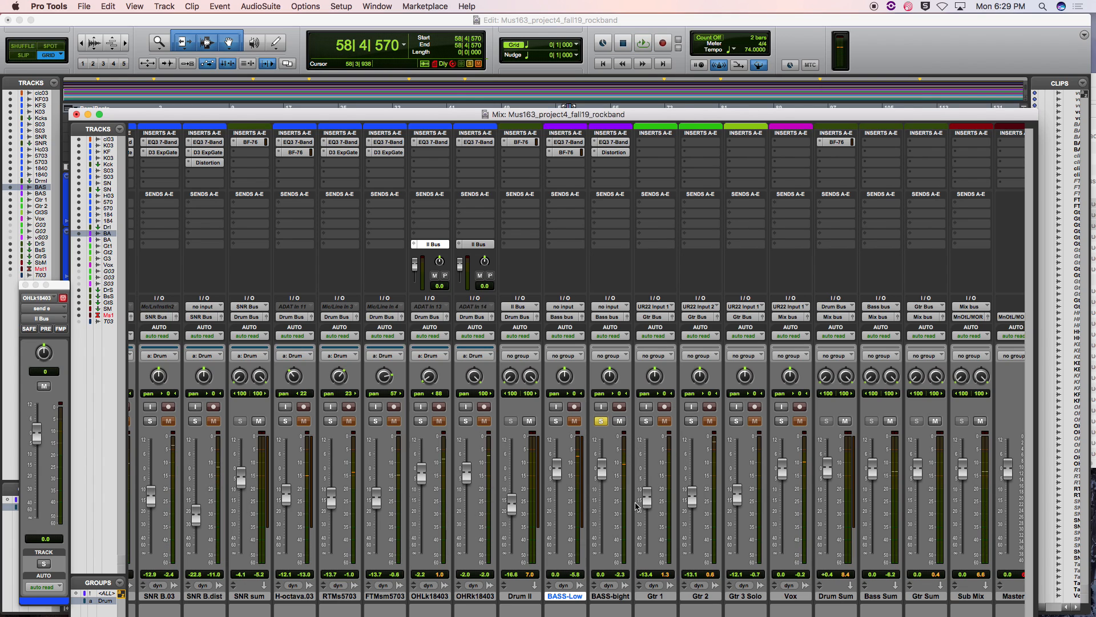
- Solo BASS-Low together with BASS-bight, pull BASS-bight's volume far down during playback, and raise it back to -5.9 dB
left_click(558, 422)
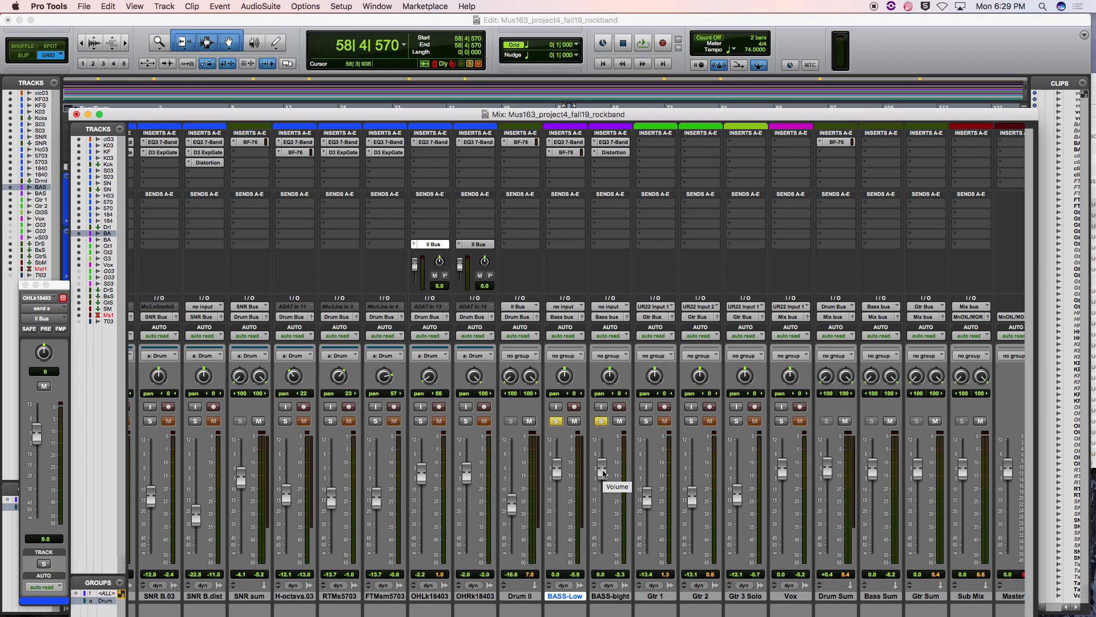
left_click_drag(603, 473, 603, 552)
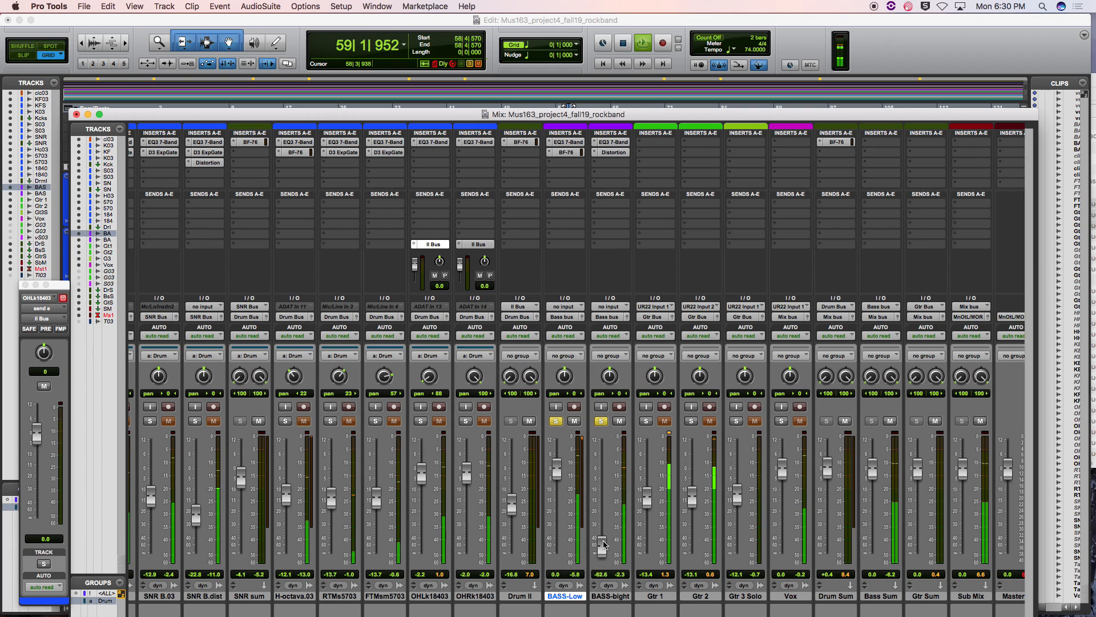
left_click_drag(604, 550, 609, 481)
- Play both bass tracks from position 35|3|000 and lower BASS-bight's volume to -7.0 dB
key("super+equal")
key("space")
left_click(409, 136)
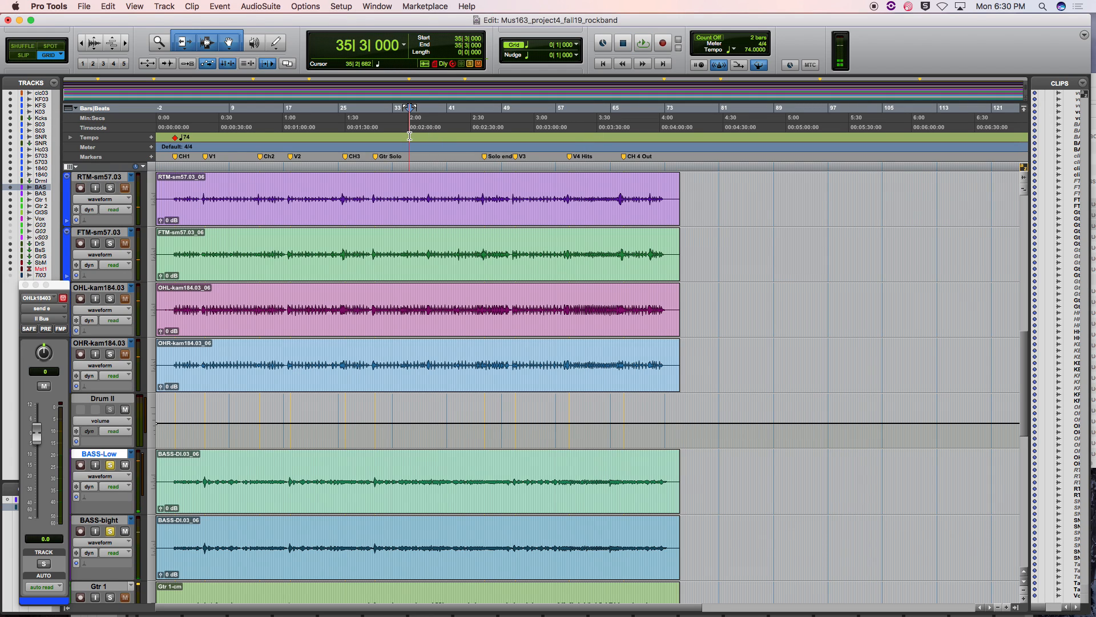
key("space")
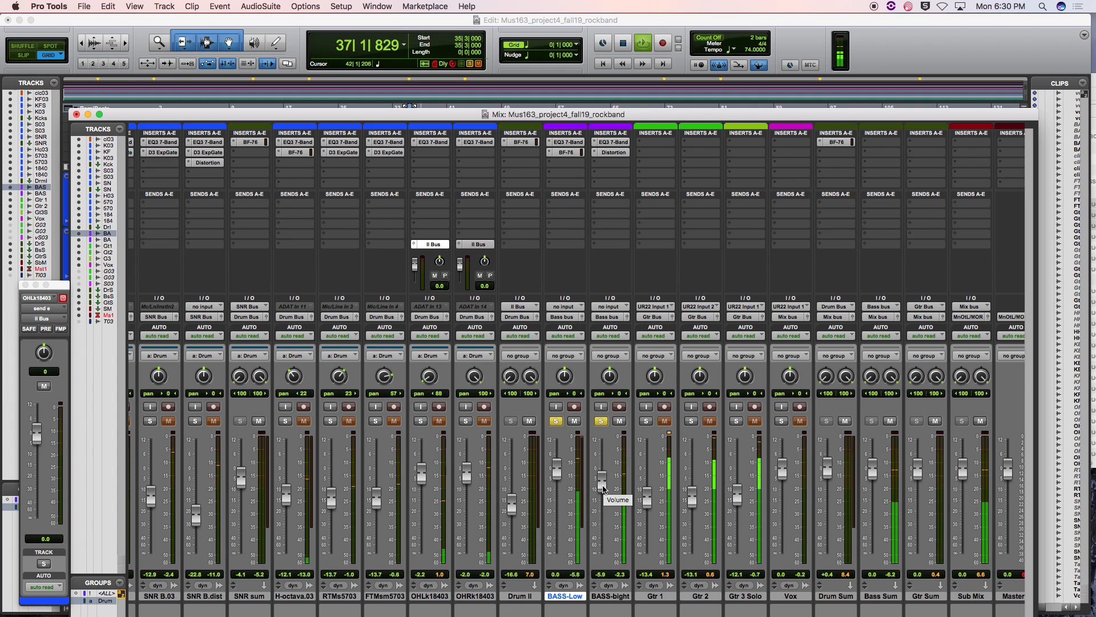
mouse_move(604, 483)
left_mouse_down()
mouse_move(605, 474)
mouse_move(605, 491)
left_mouse_up()
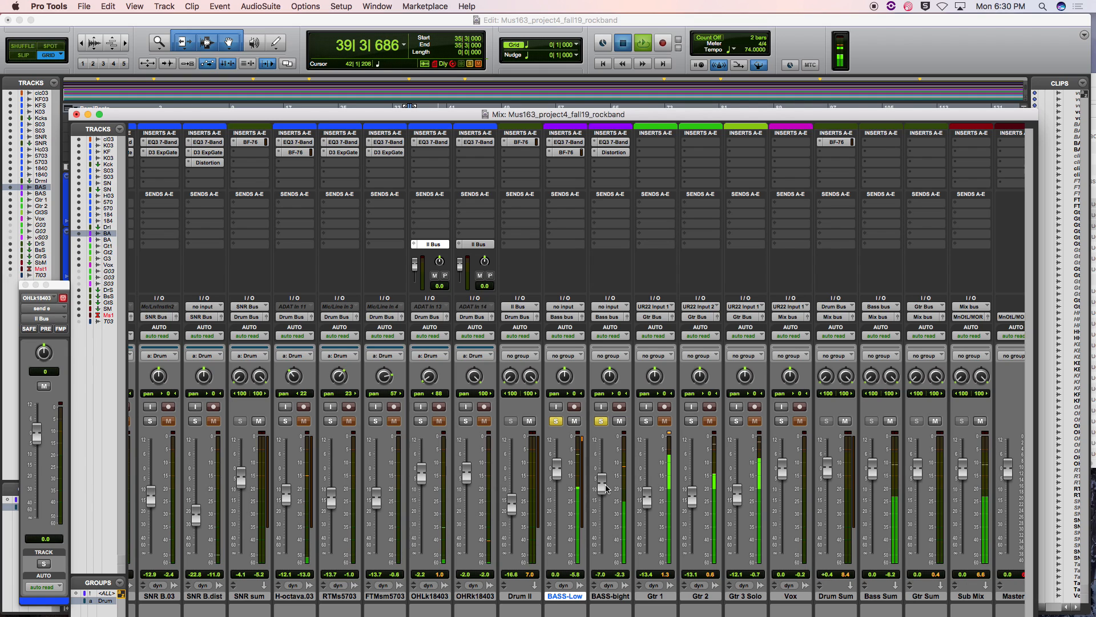
- Stop playback and create one duplicate of the BASS-bight track with all its data, including inserts, placed after the original
key("space")
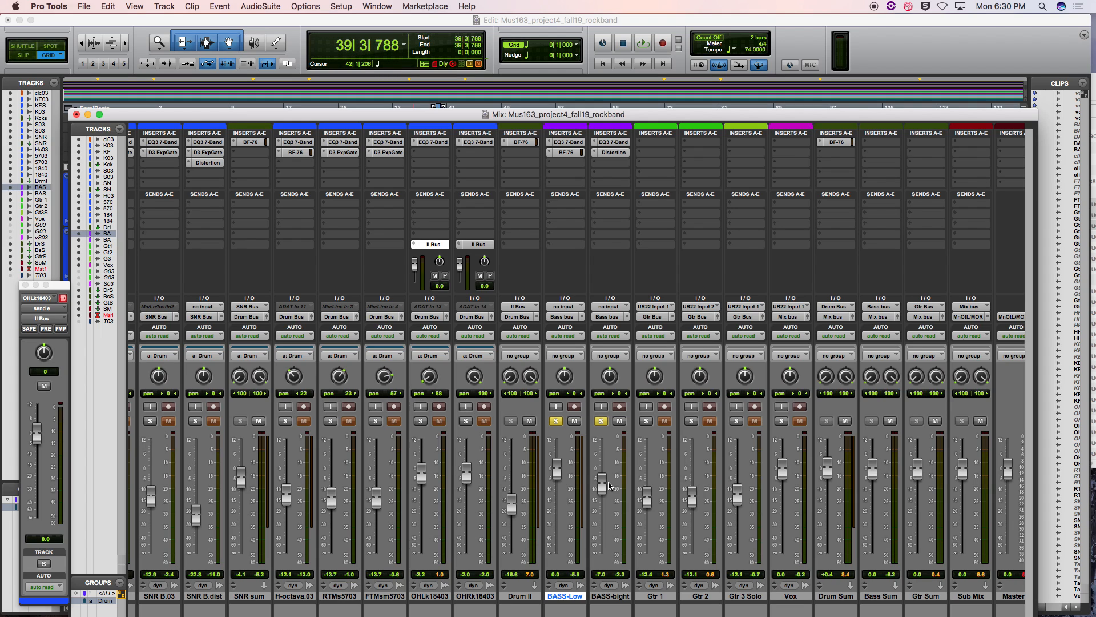
left_click(620, 596)
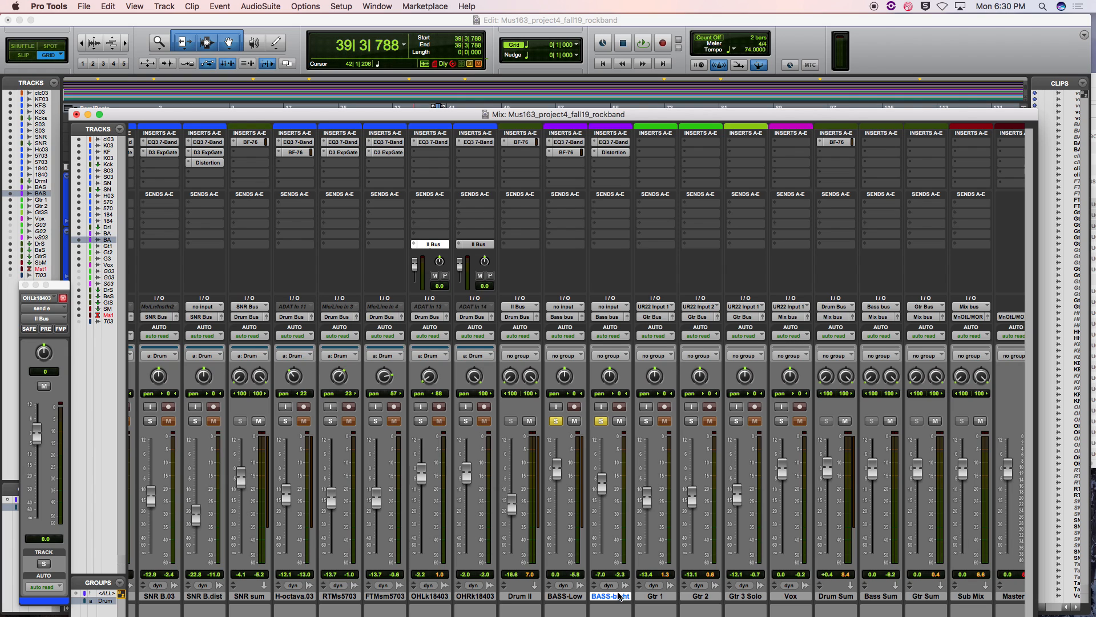
right_click(620, 595)
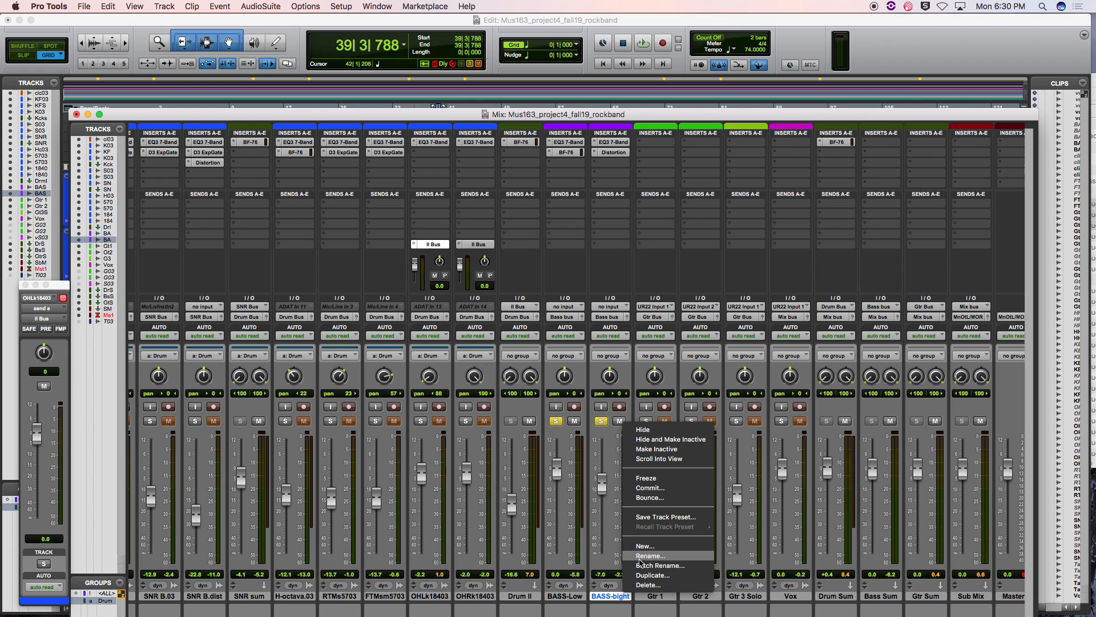
left_click(654, 575)
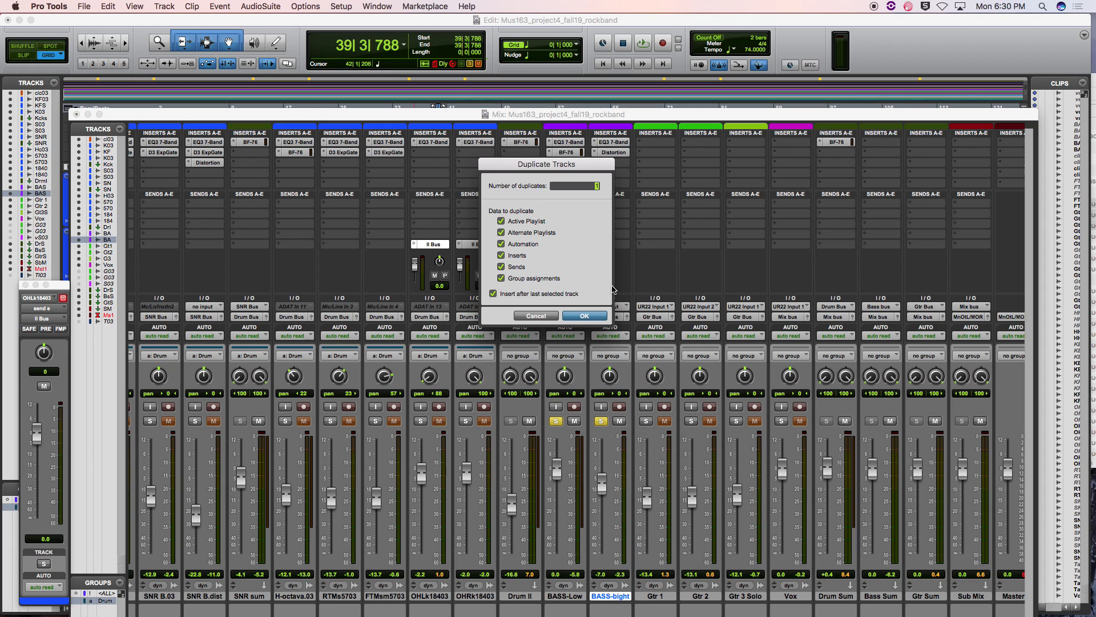
left_click(596, 318)
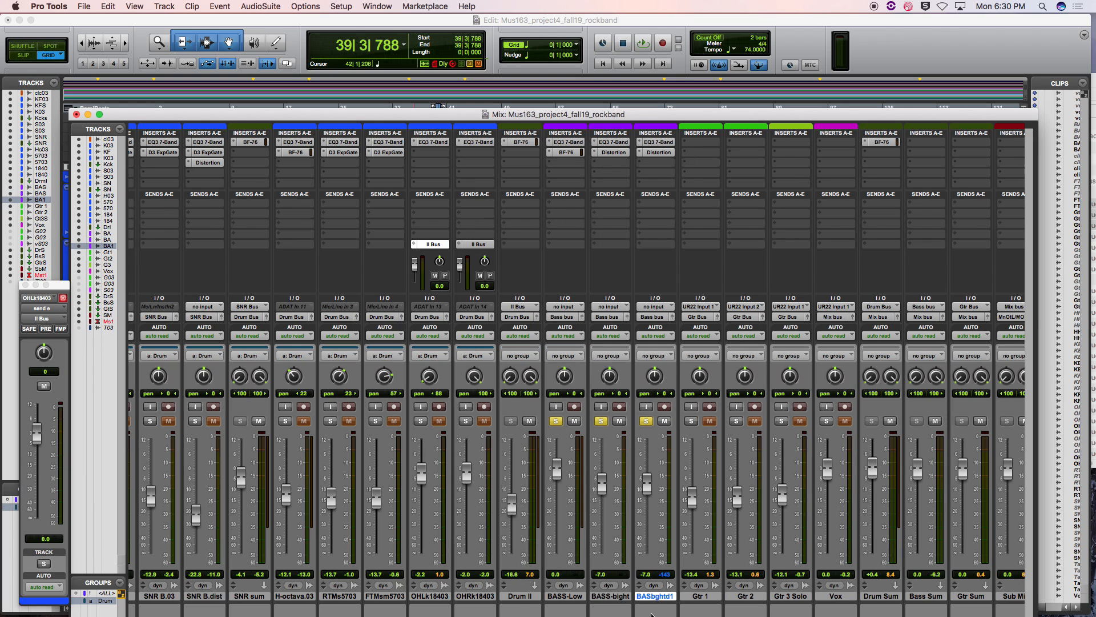
- Rename the duplicated bass track as Bass Clea
double_click(661, 596)
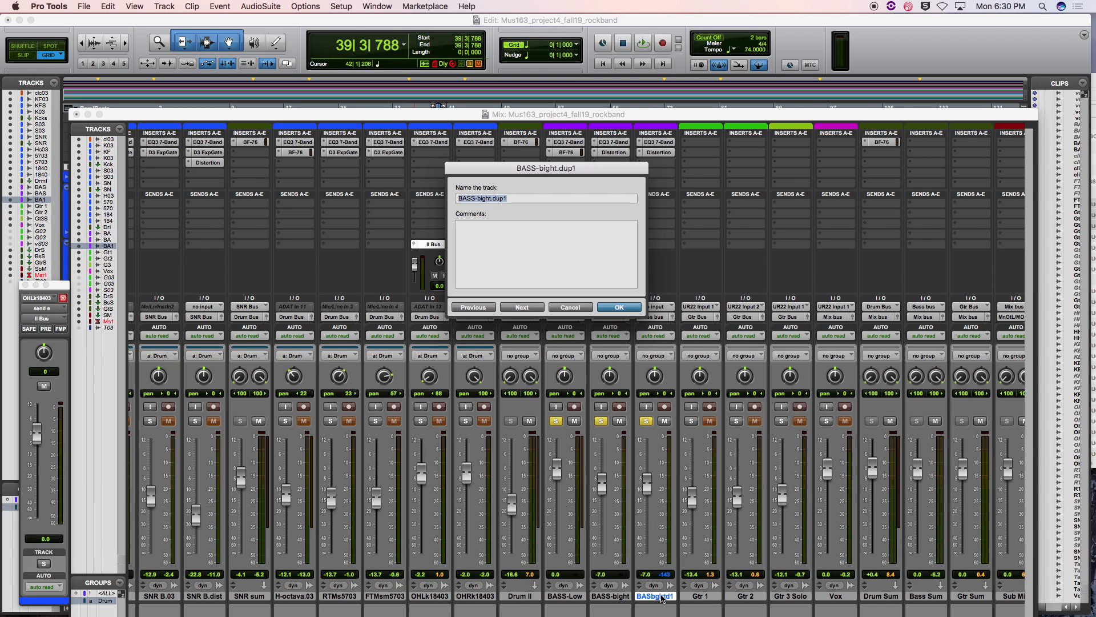
type("Bass Clea")
key("Return")
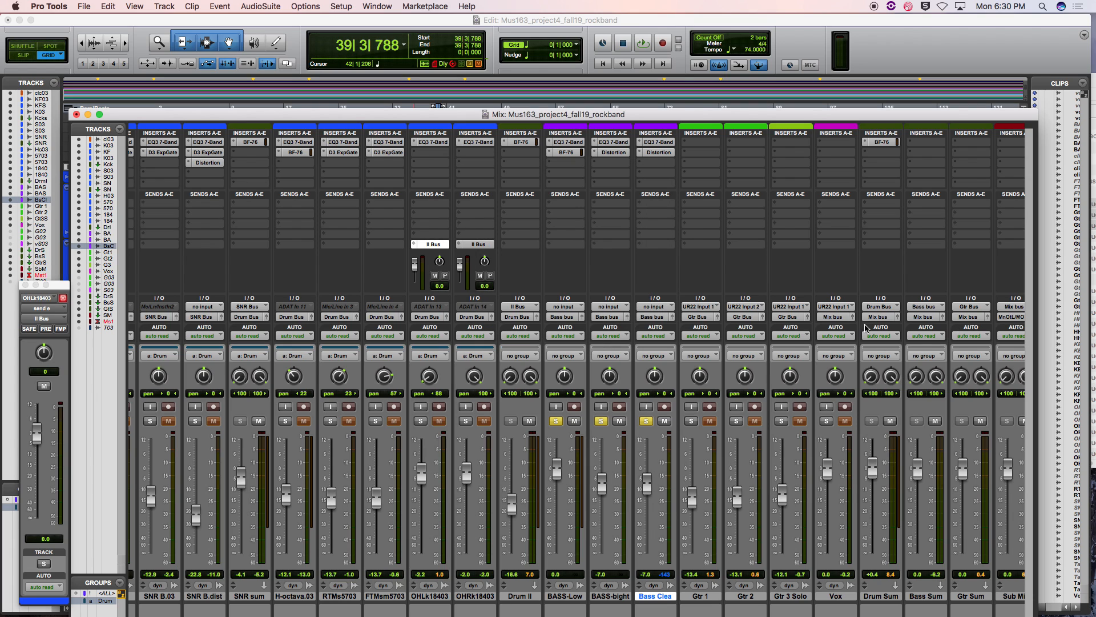
- Remove the EQ and distortion inserts from Bass Clea and move the track ahead of BASS-Low
left_click(650, 141)
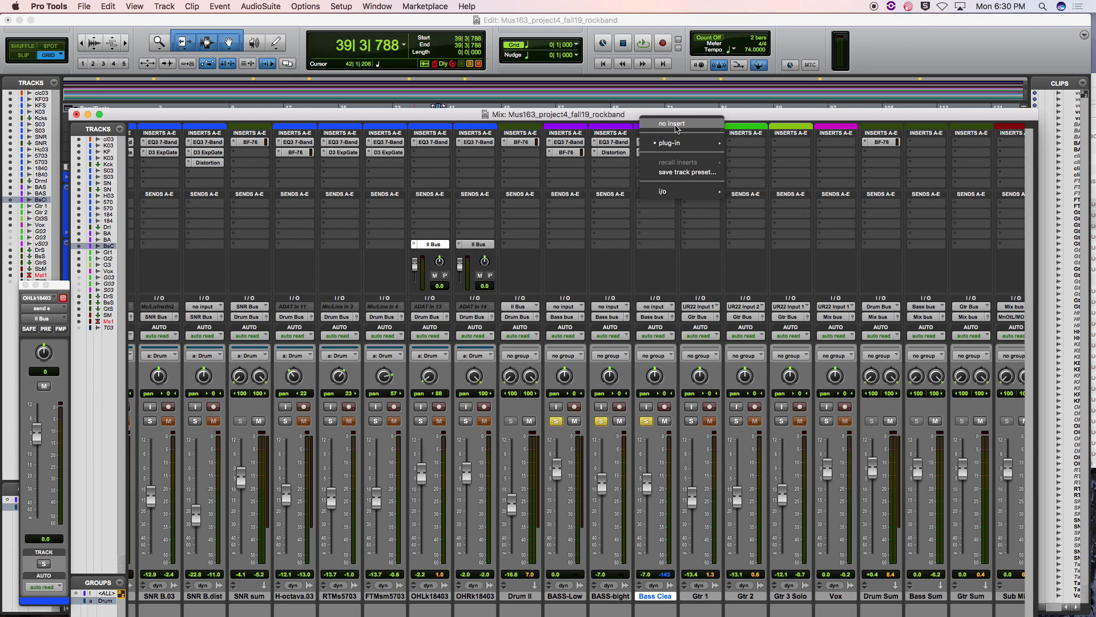
left_click(679, 137)
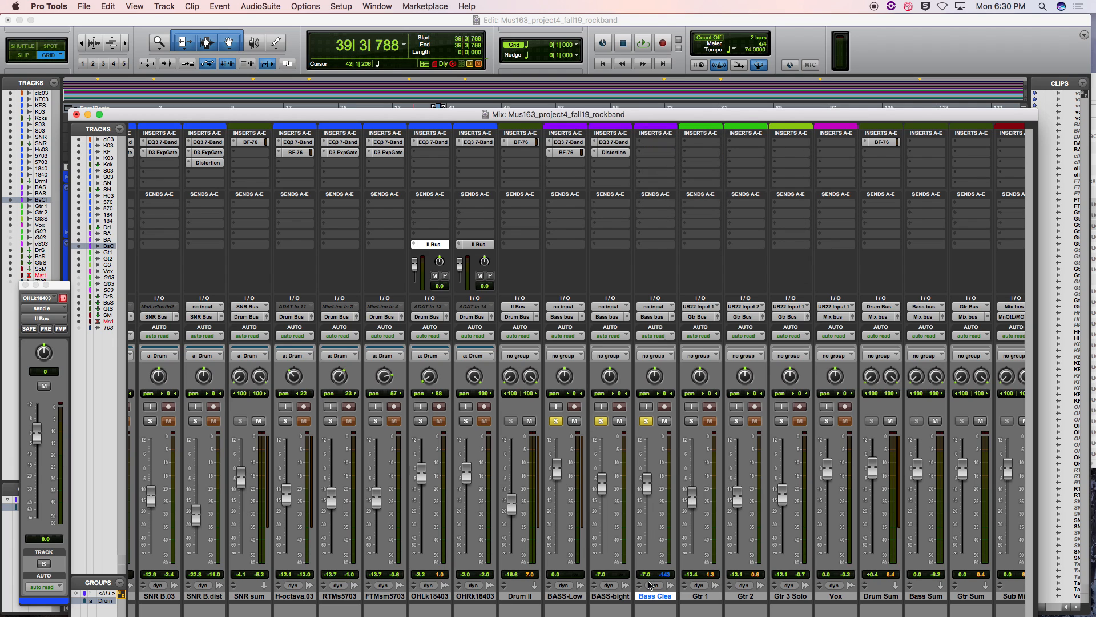
left_click_drag(657, 596, 557, 604)
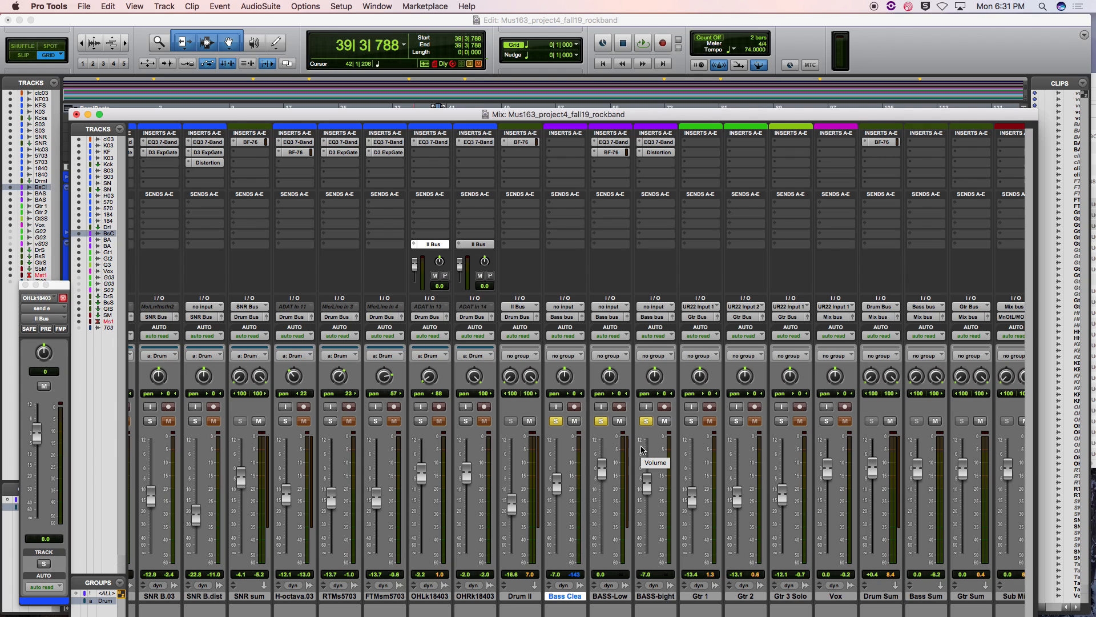
- Raise Bass Clea's volume to -5.4 dB and insert a mono BF-76 in its first insert slot
left_click_drag(557, 485, 557, 481)
left_click(573, 142)
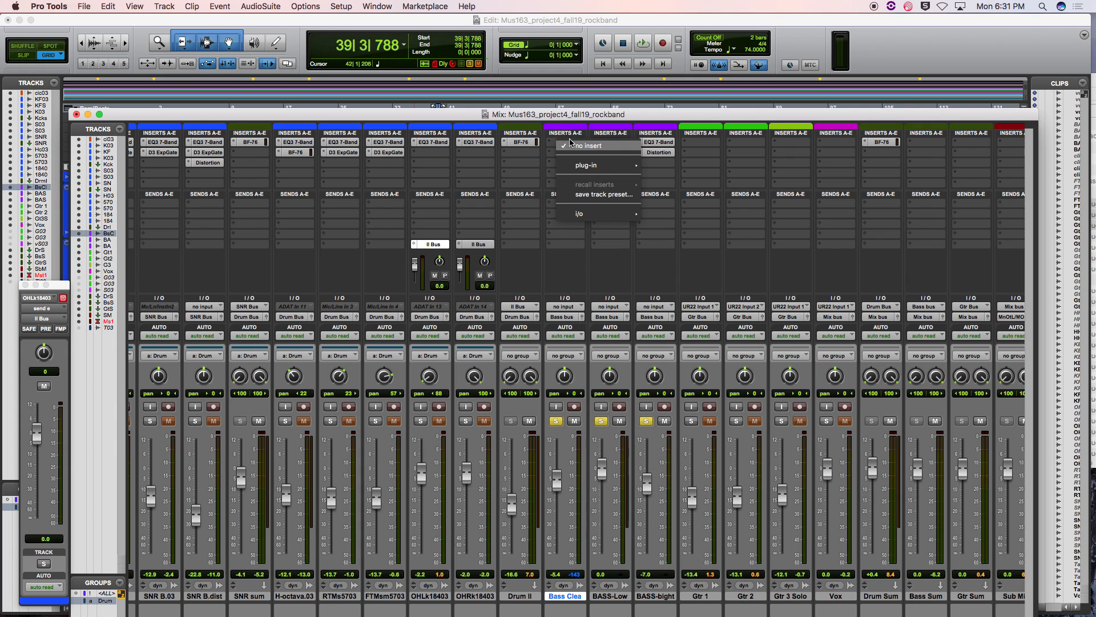
mouse_move(580, 165)
mouse_move(703, 177)
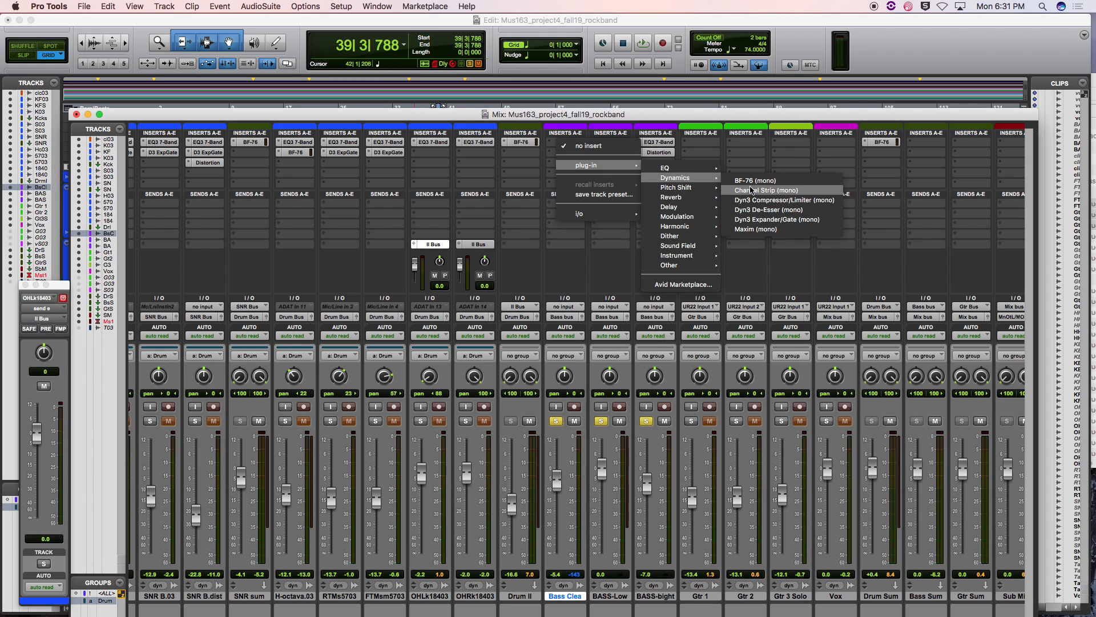
left_click(755, 180)
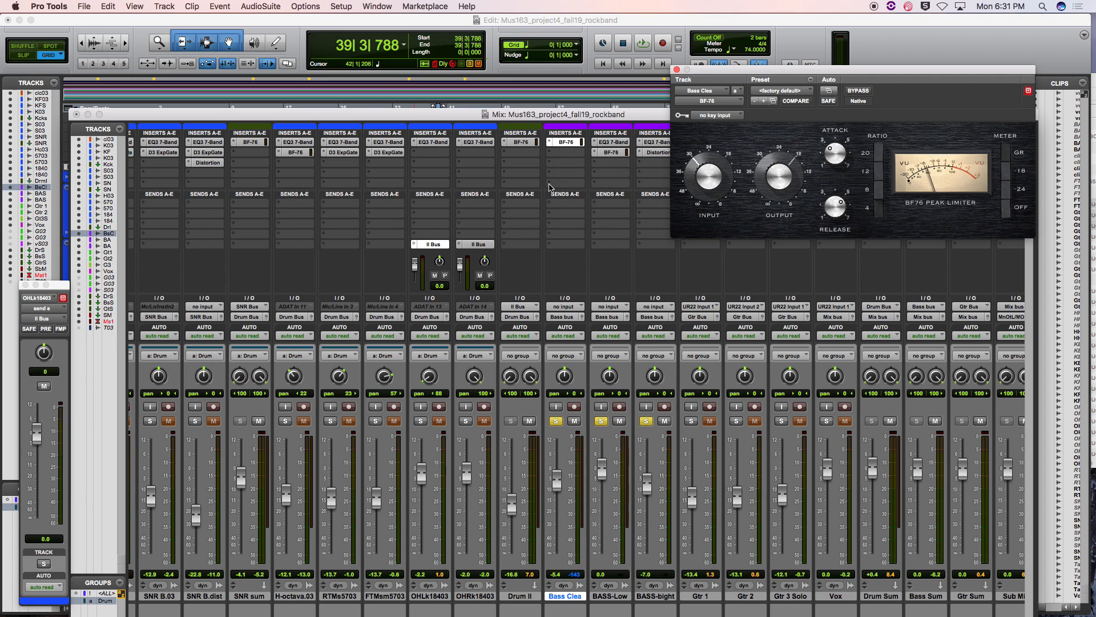
- Play Bass Clea soloed alone, raise the BF-76's input slightly and its attack strongly, then close the plug-in and stop playback
left_click(645, 421)
left_click(601, 421)
key("space")
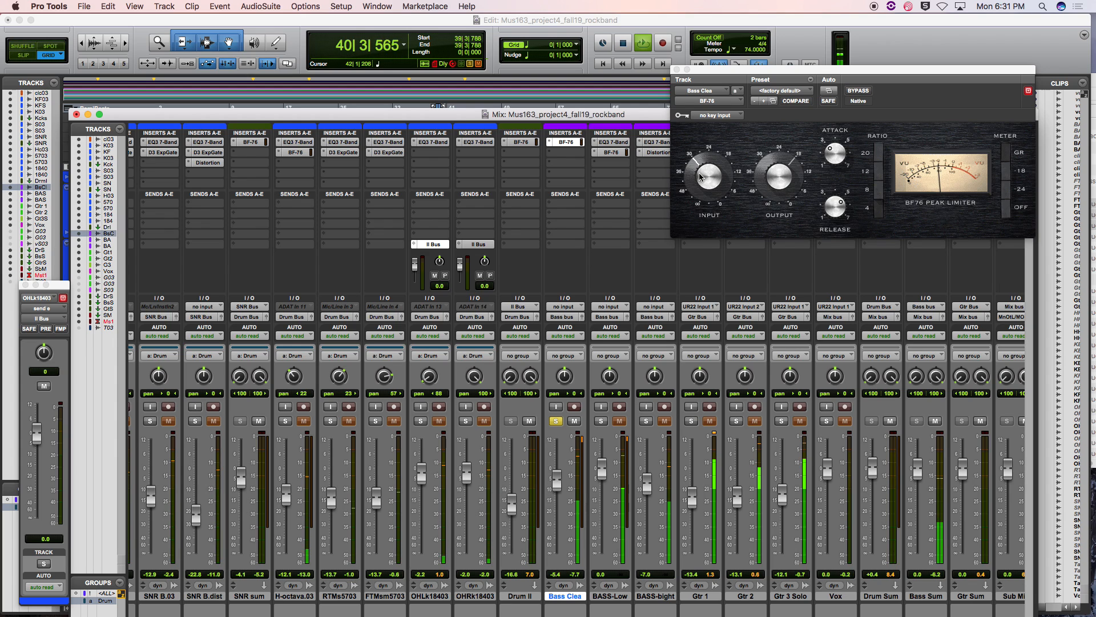
left_click_drag(701, 176, 701, 165)
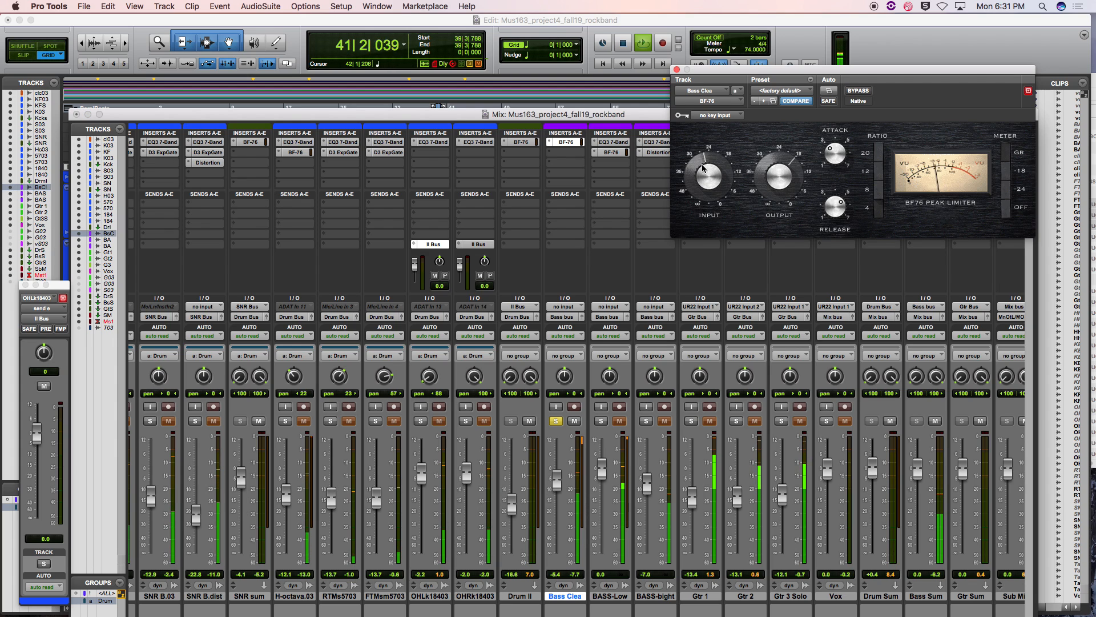
left_click_drag(836, 154, 836, 96)
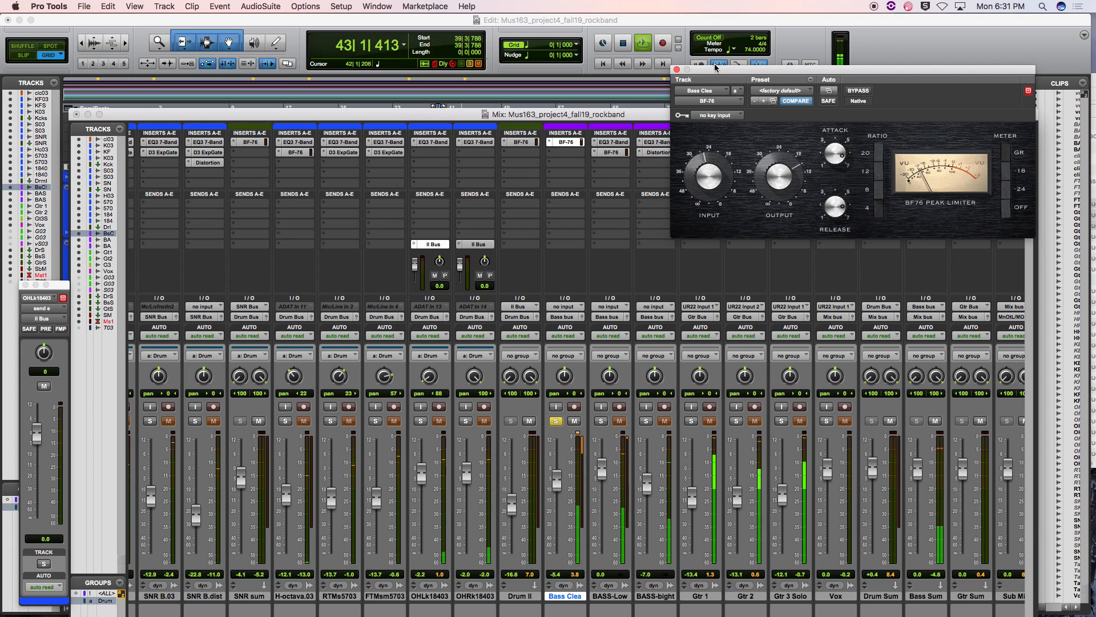
left_click(677, 70)
key("space")
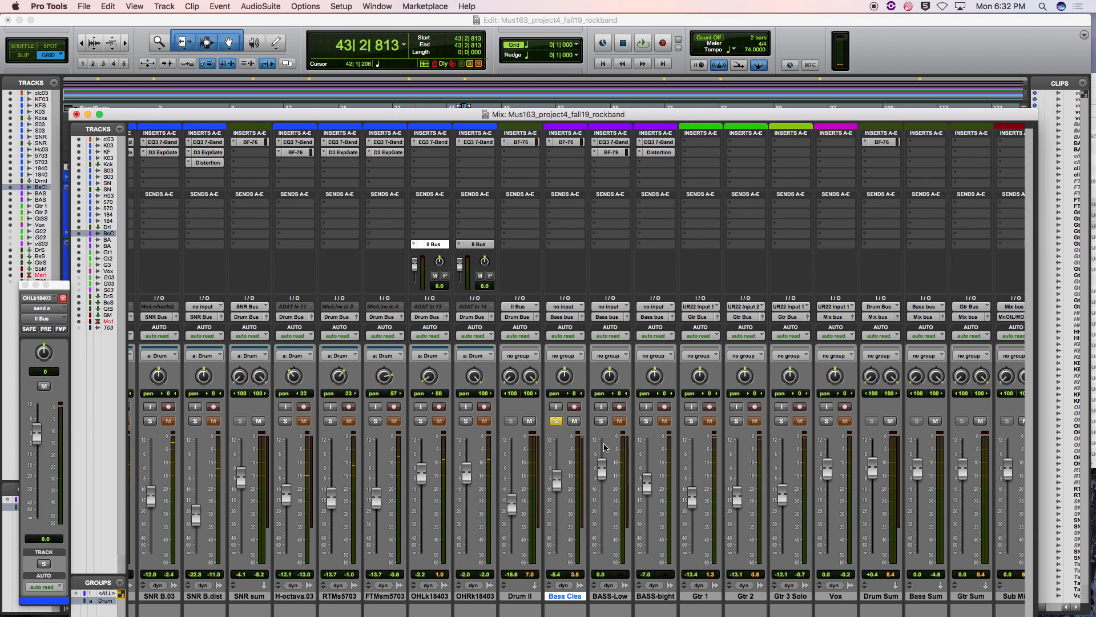
- Solo all three bass tracks and, from fully lowered faders, raise BASS-Low to -23.5 dB and BASS-bight to -3.8 dB during playback
left_click_drag(602, 470, 618, 615)
left_click_drag(649, 485, 647, 553)
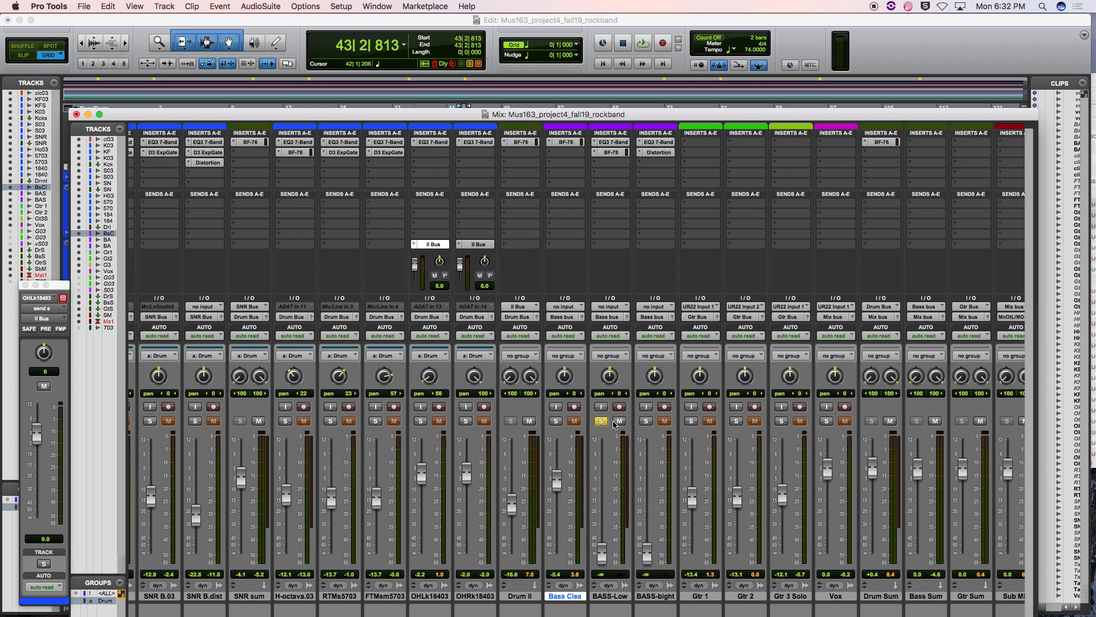
left_click(645, 421)
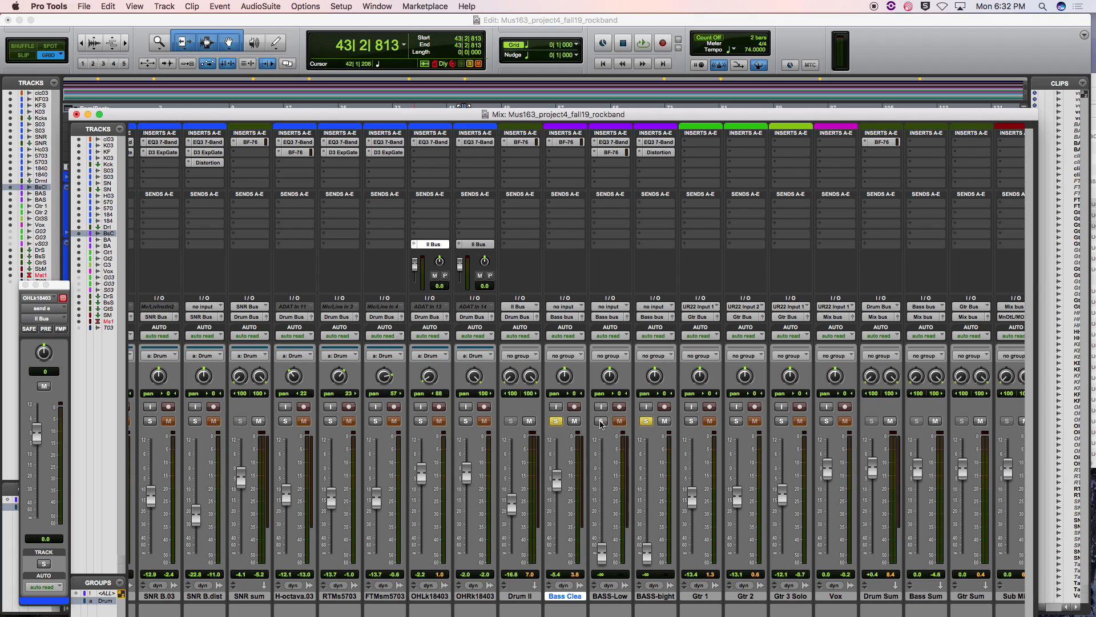
left_click(601, 421)
key("space")
left_click_drag(603, 553, 656, 481)
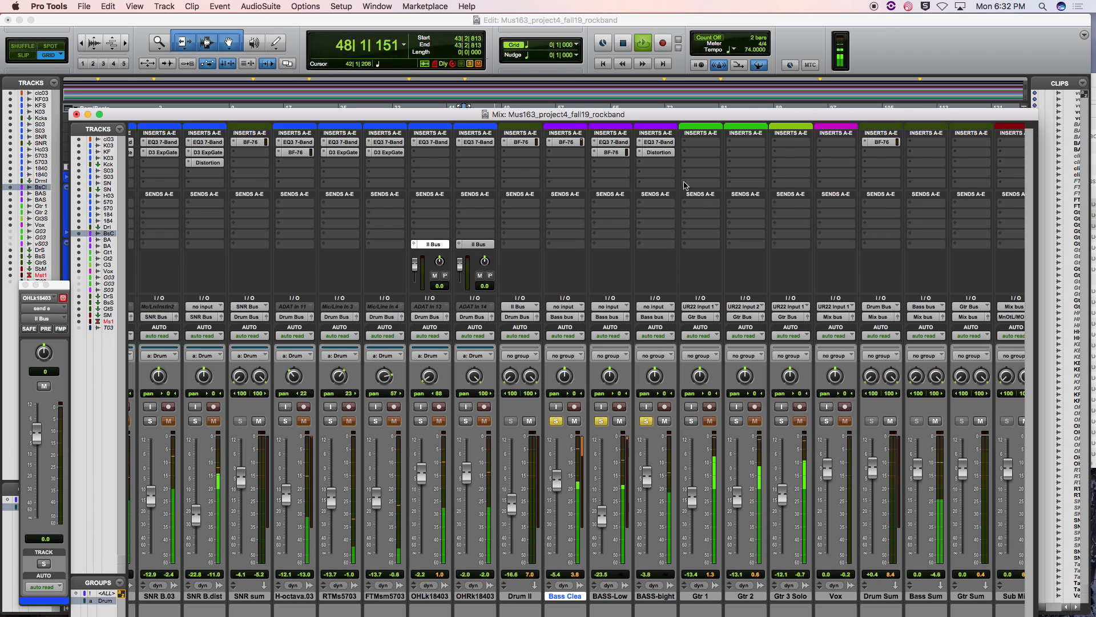
- Raise the mix of BASS-bight's distortion during playback, close the plug-in, and lower the track's volume to -10.7 dB
left_click(659, 152)
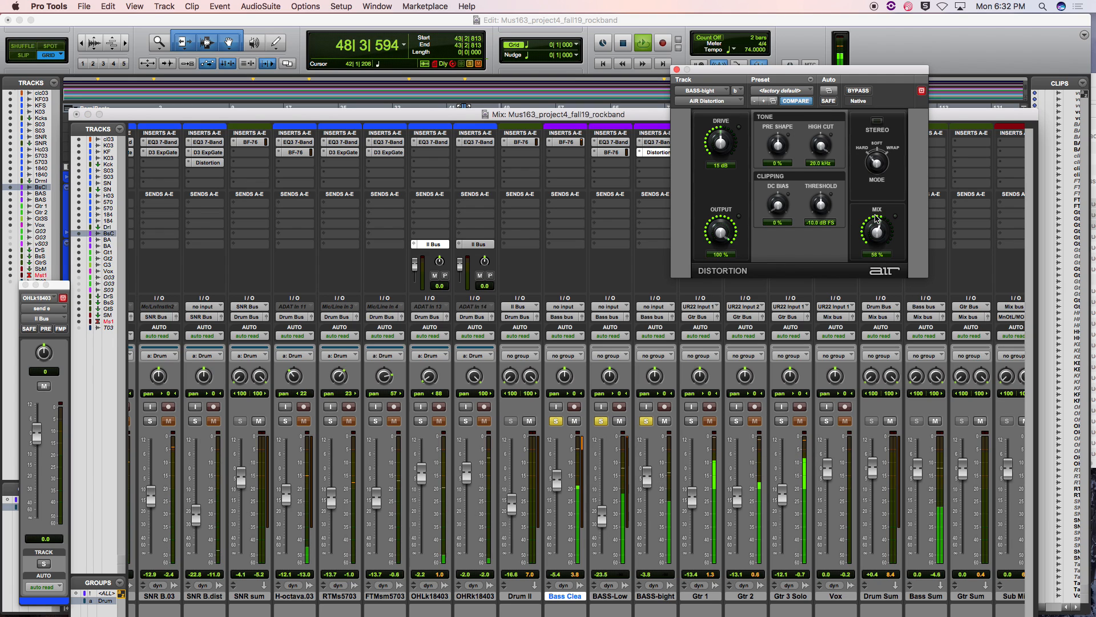
left_click_drag(877, 218, 877, 212)
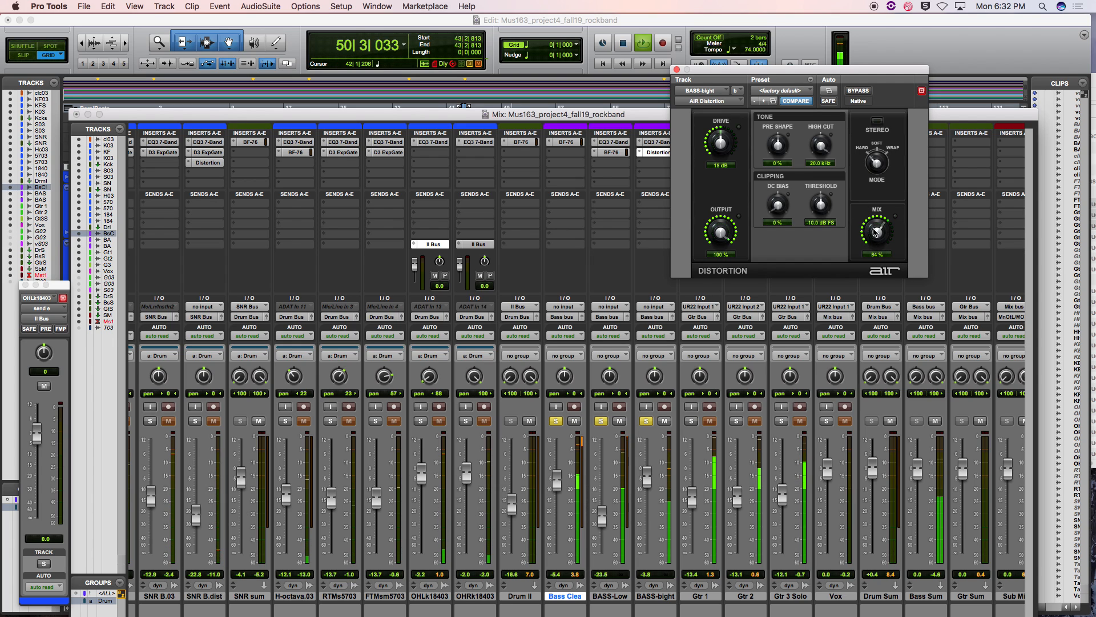
left_click(677, 69)
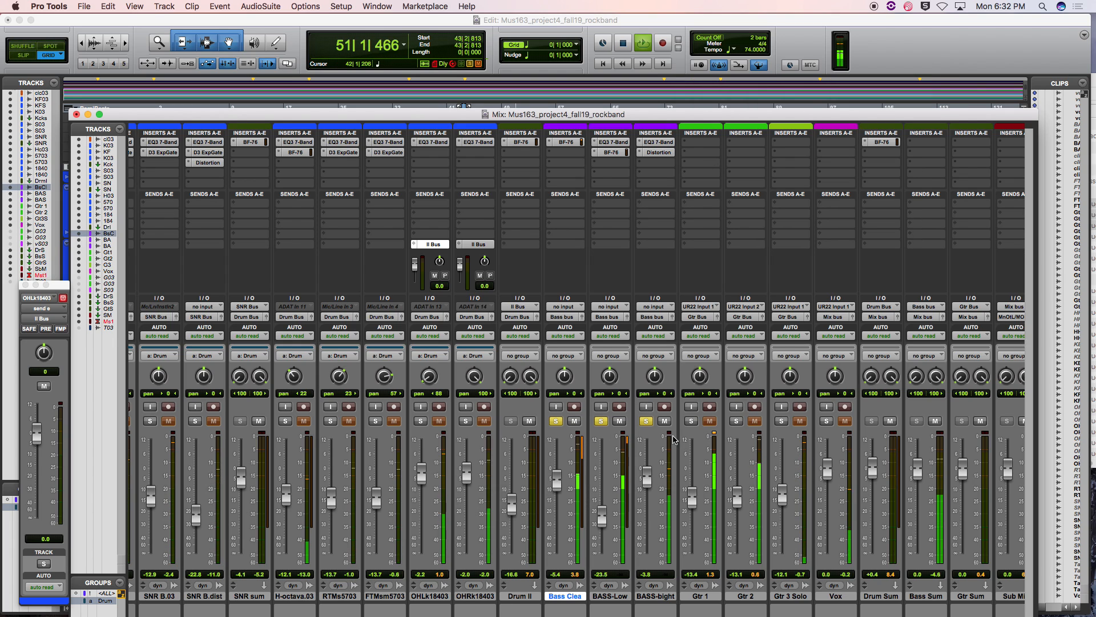
left_click_drag(647, 478, 651, 492)
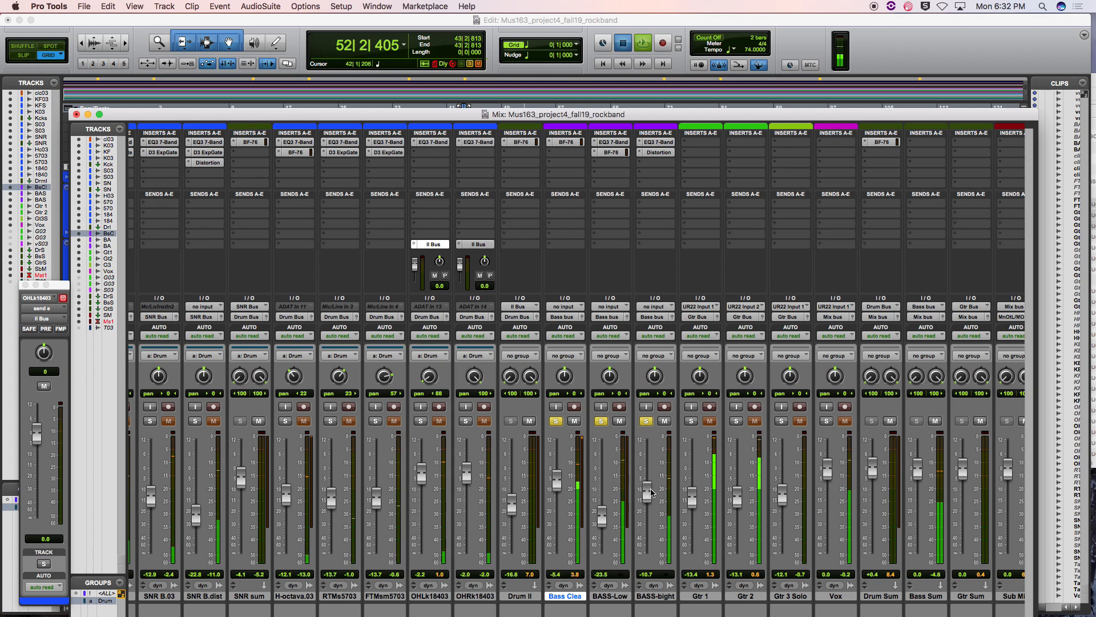
key("space")
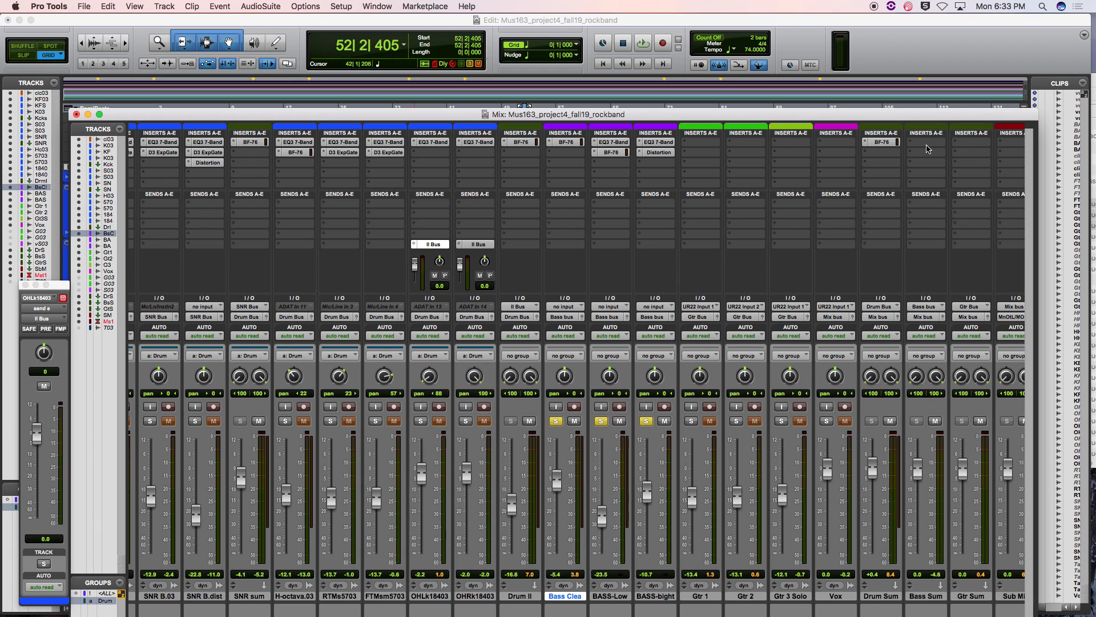
- Insert a stereo Maxim in Bass Sum's first insert slot and move its window clear of that track's inserts
left_click(927, 149)
mouse_move(970, 165)
mouse_move(891, 178)
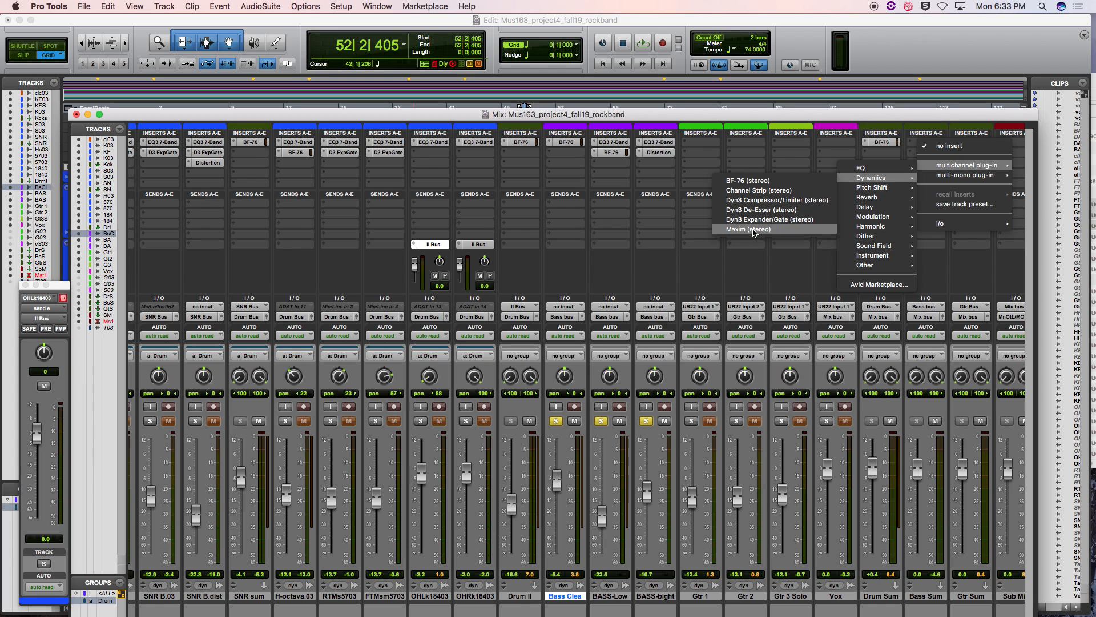
left_click(748, 229)
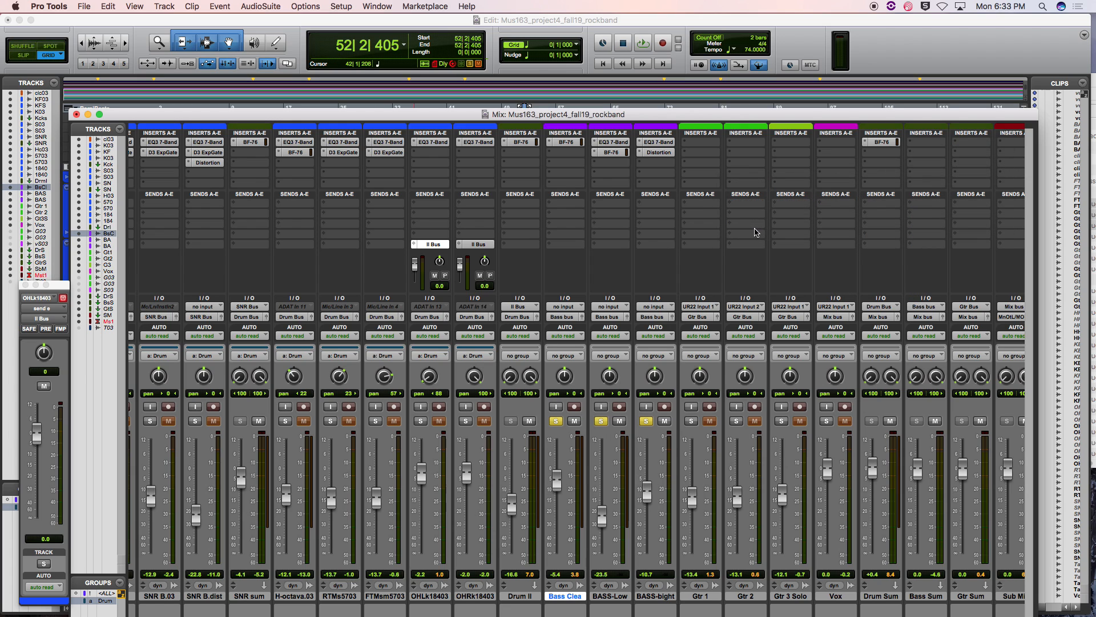
left_click_drag(835, 71, 735, 69)
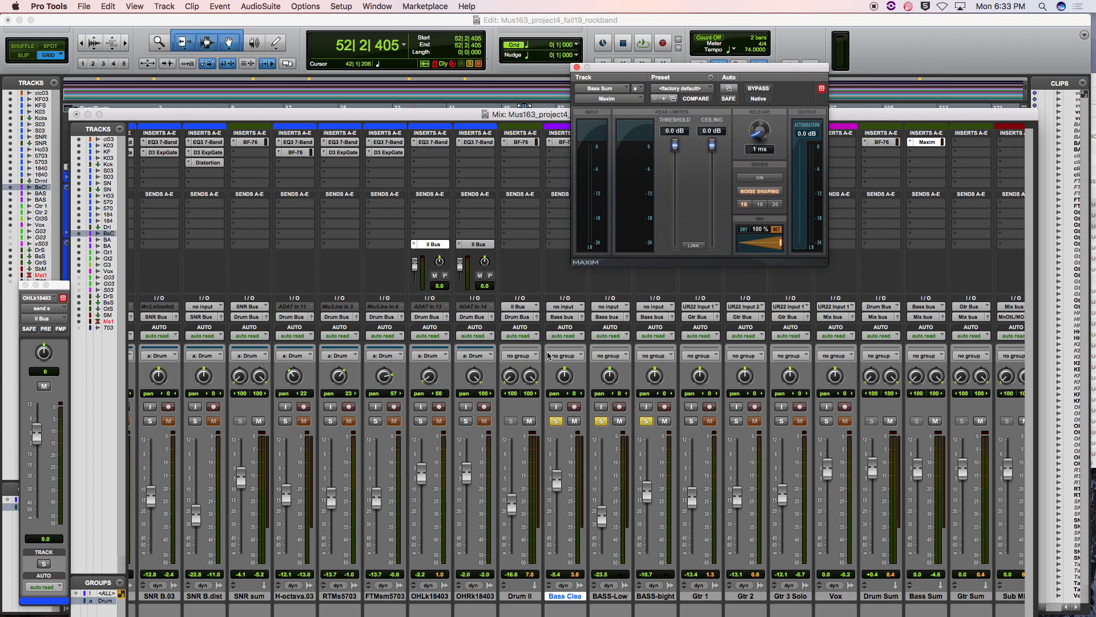
- Link Maxim's threshold and ceiling during playback and lower both to -14.3 dB
key("space")
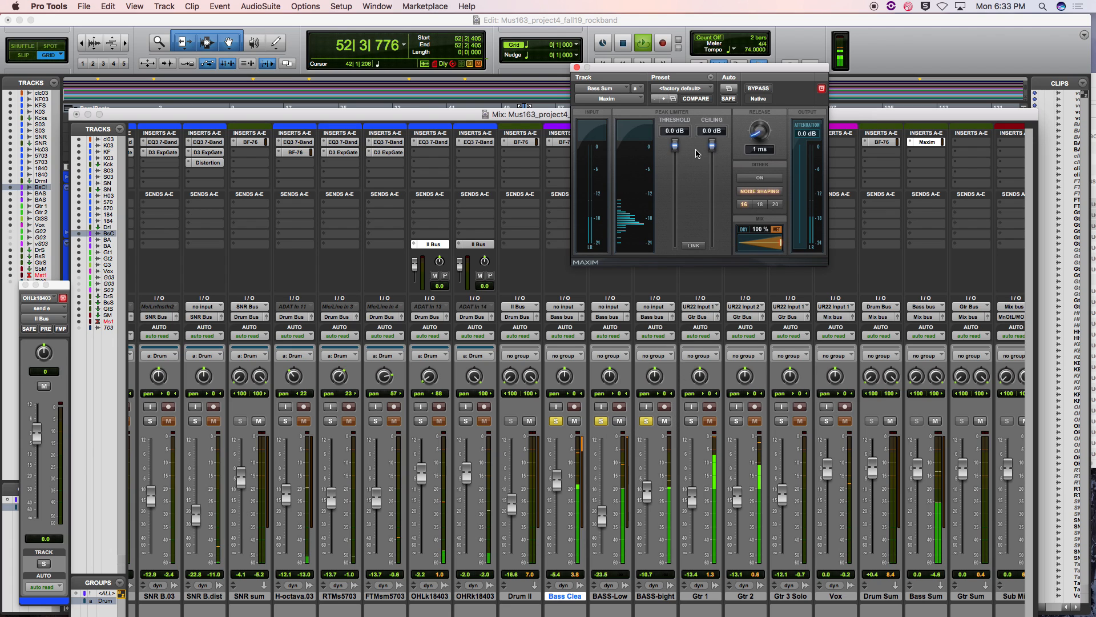
left_click(694, 246)
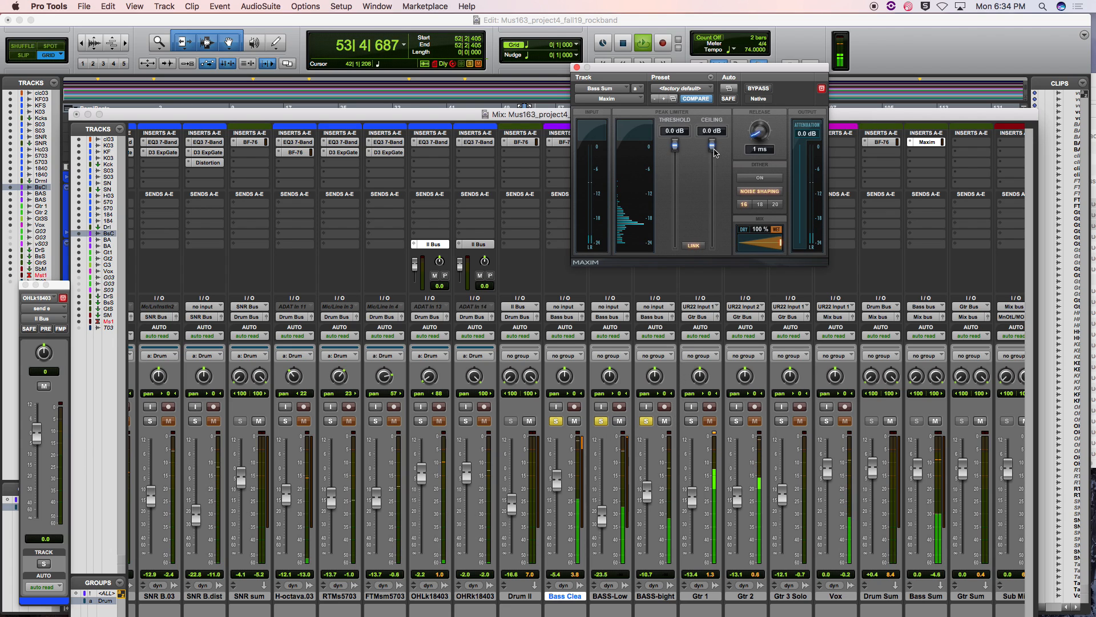
left_click_drag(713, 152, 703, 213)
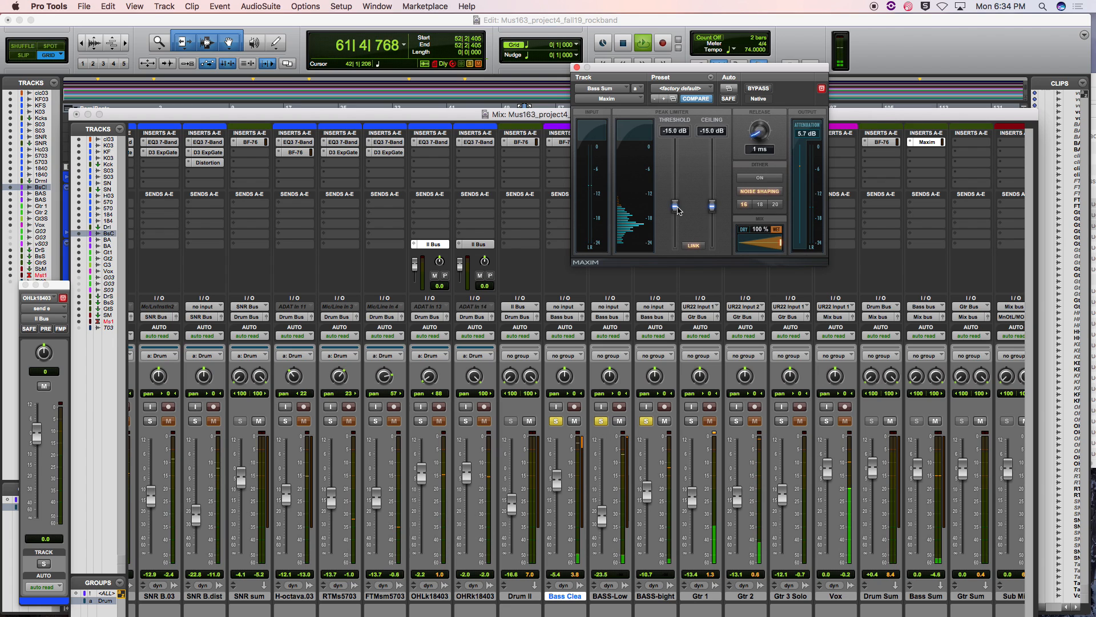
left_click_drag(677, 210, 679, 207)
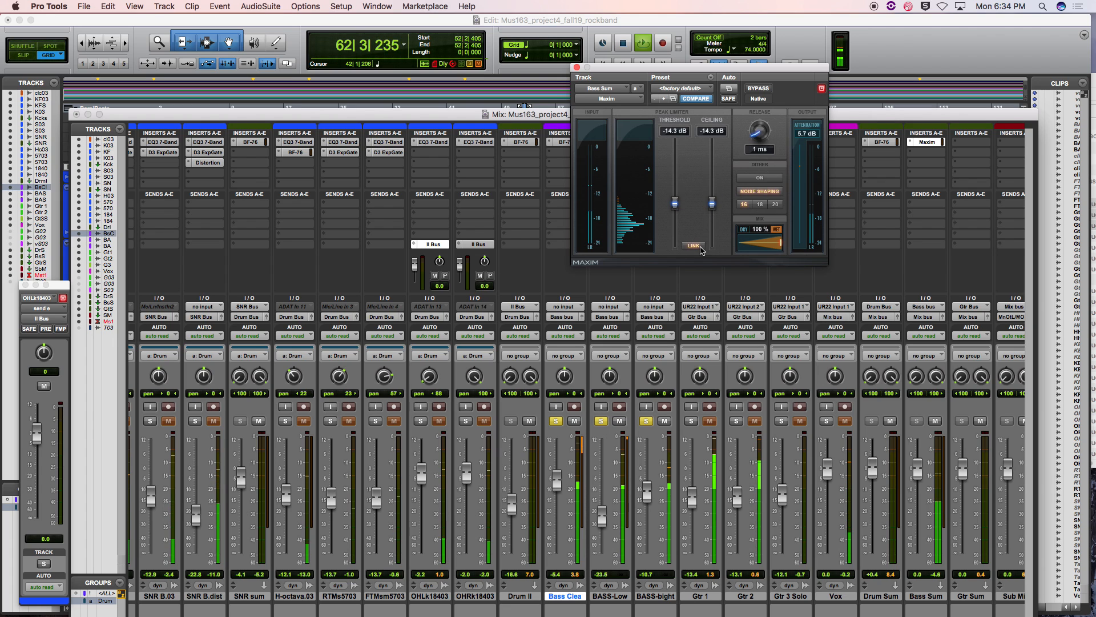
- Unlink Maxim's threshold and ceiling, raise the ceiling to -10.5 dB, and close the plug-in
left_click(694, 246)
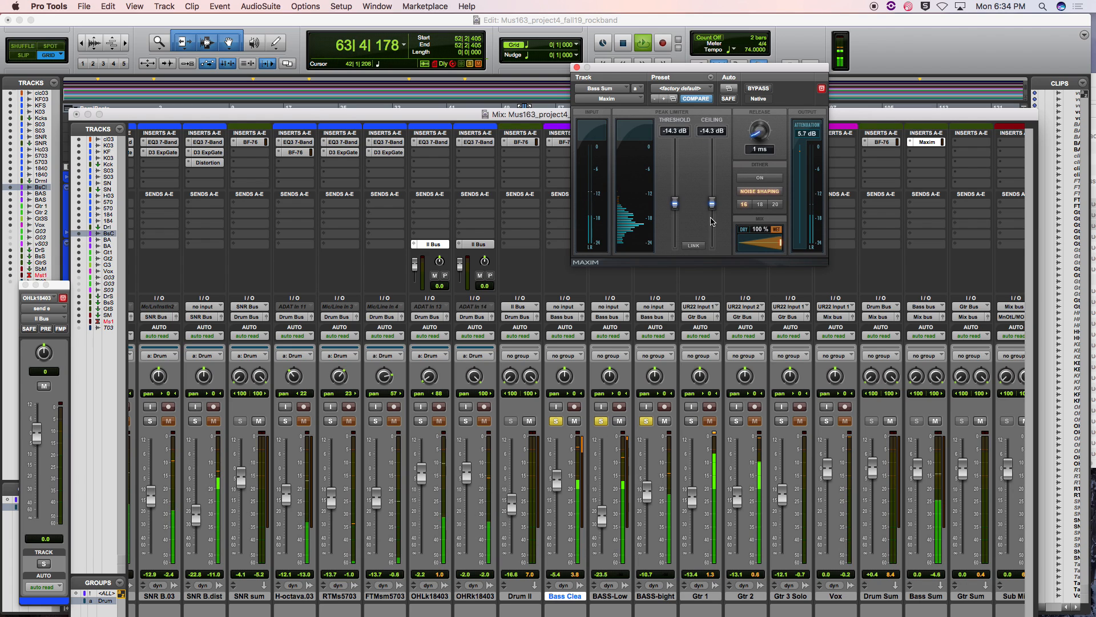
left_click_drag(713, 220, 718, 194)
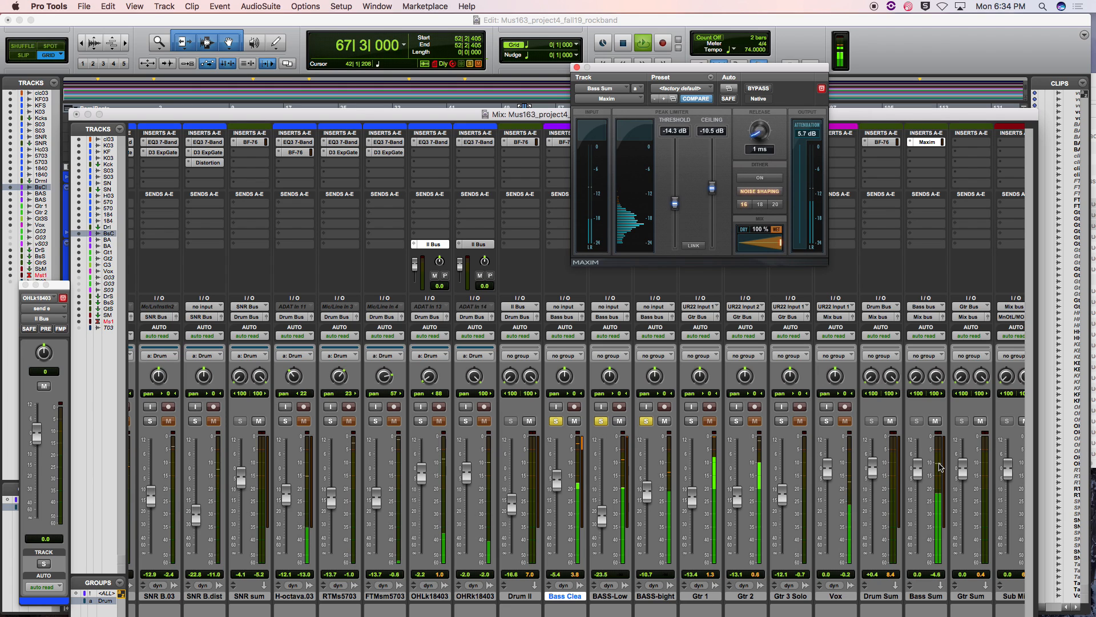
left_click(578, 67)
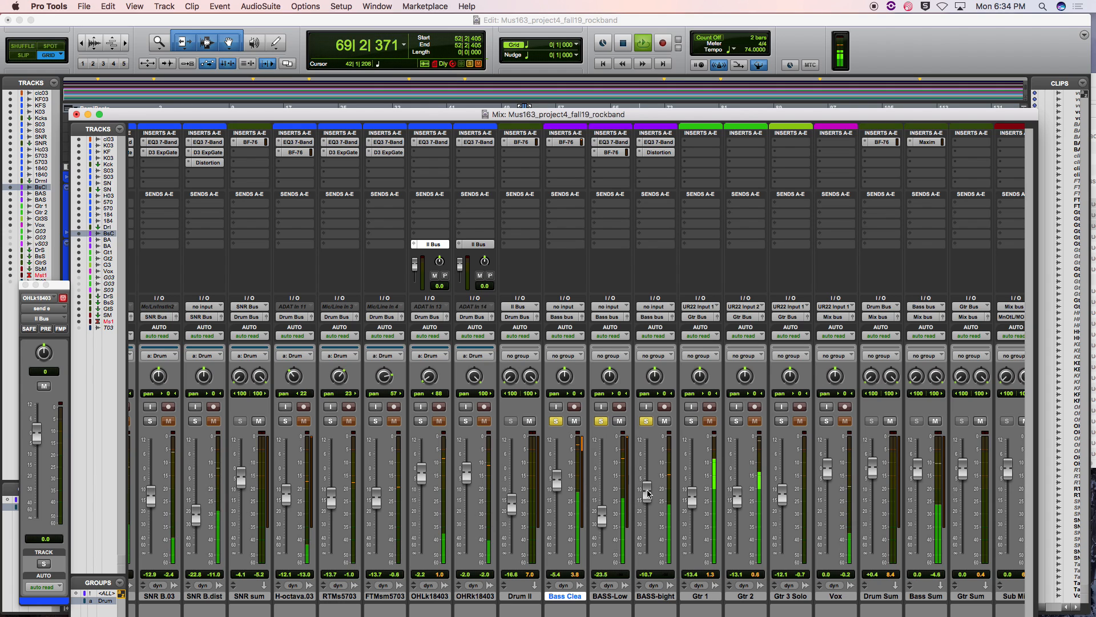
- Set BASS-bight's volume to -16.9 dB, Bass Clea's to -3.3 dB and BASS-Low's to -14.2 dB during playback, and stop
left_click_drag(648, 493, 647, 507)
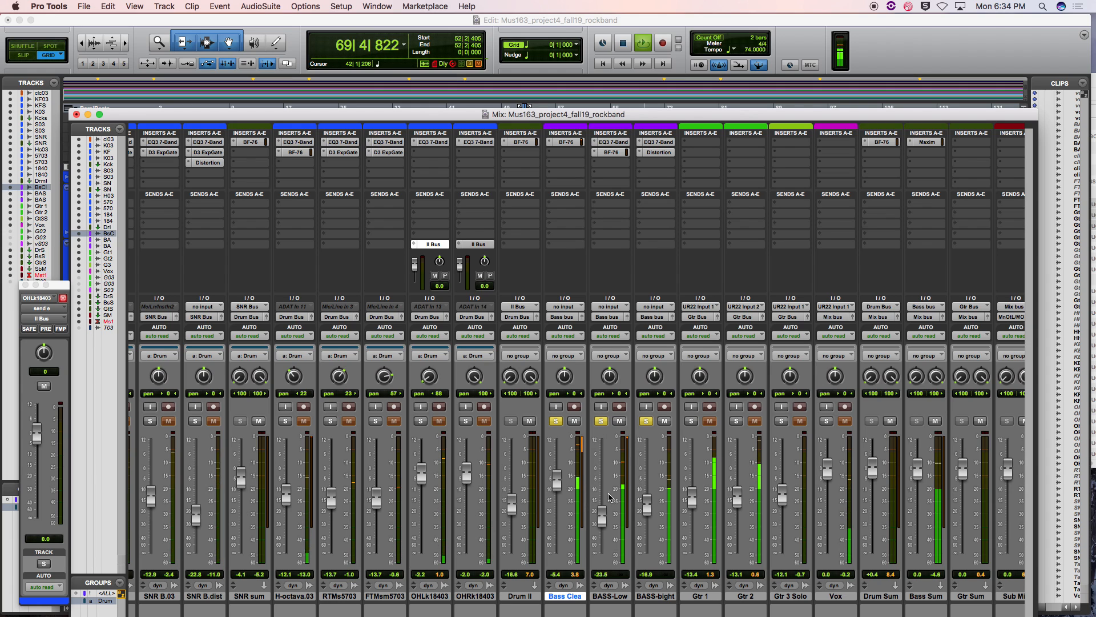
left_click_drag(558, 484, 561, 481)
left_click_drag(603, 518, 561, 477)
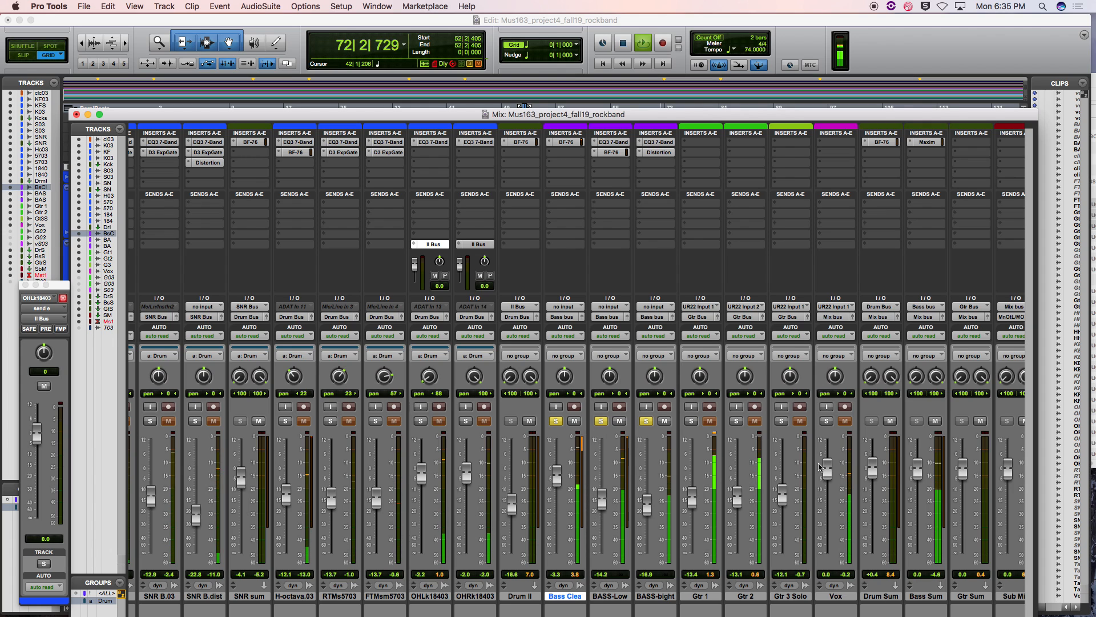
key("space")
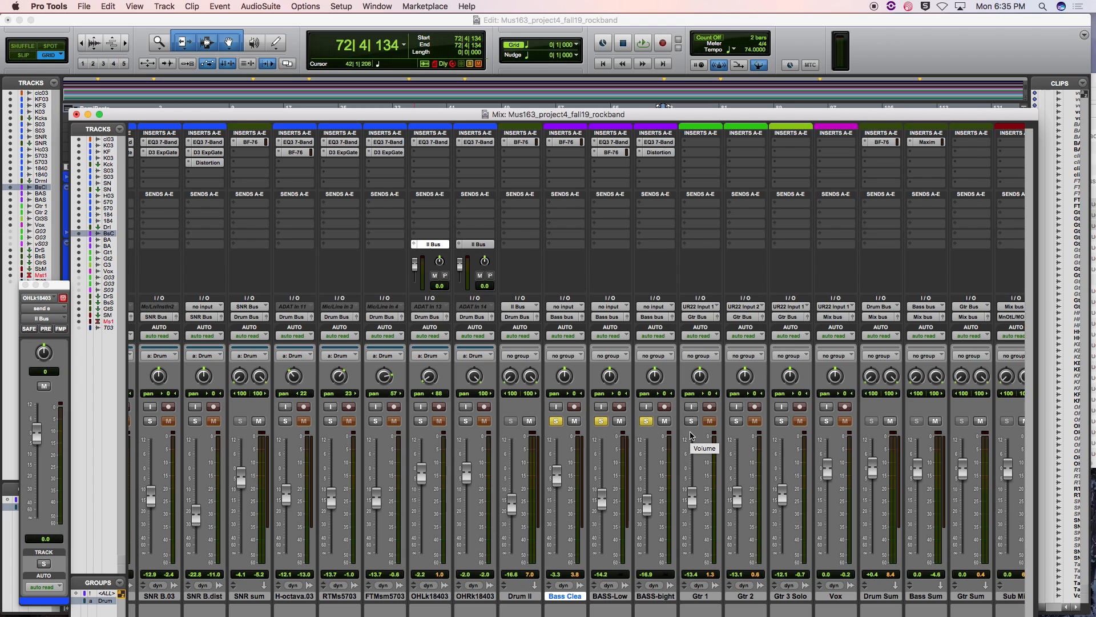
- Clear the solos on BASS-bight, BASS-Low and Bass Clea
scroll(928, 529, "right", 4)
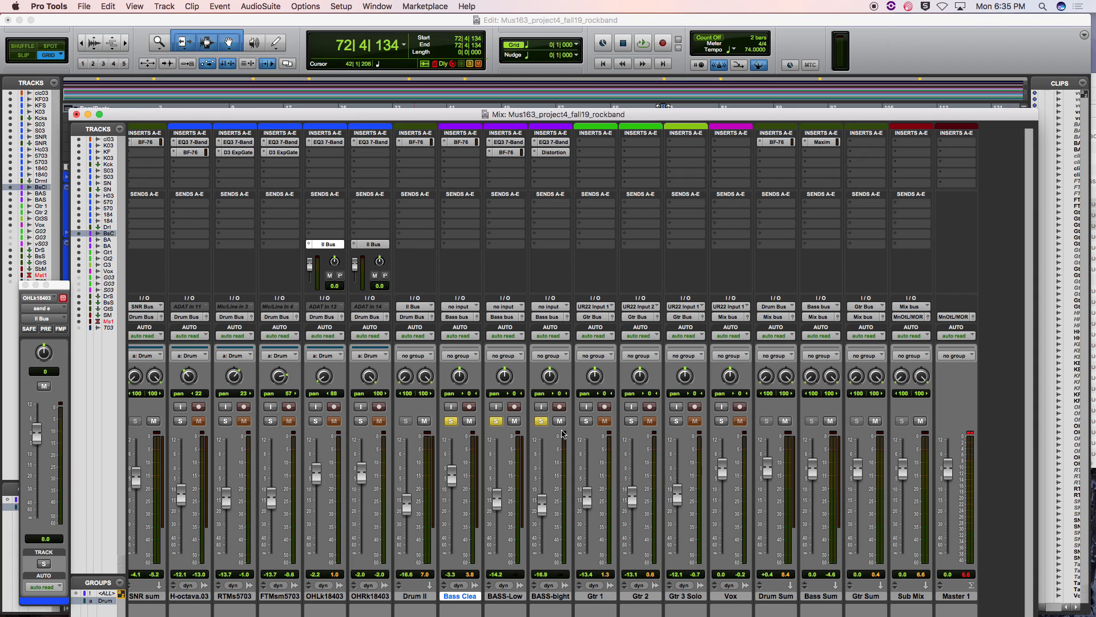
left_click(542, 422)
left_click(496, 422)
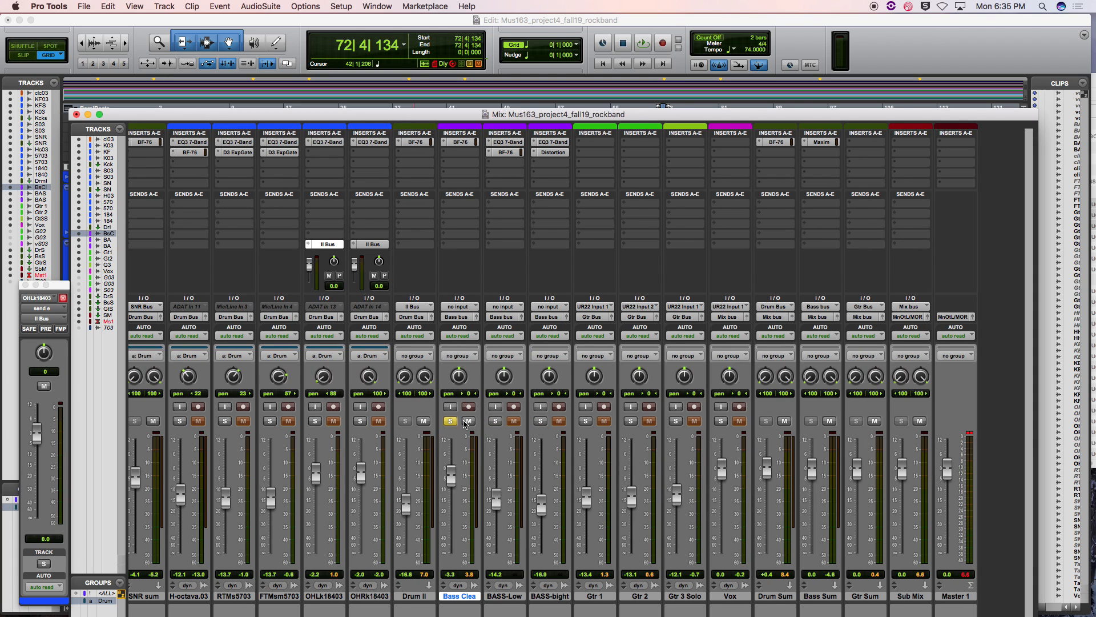
left_click(451, 422)
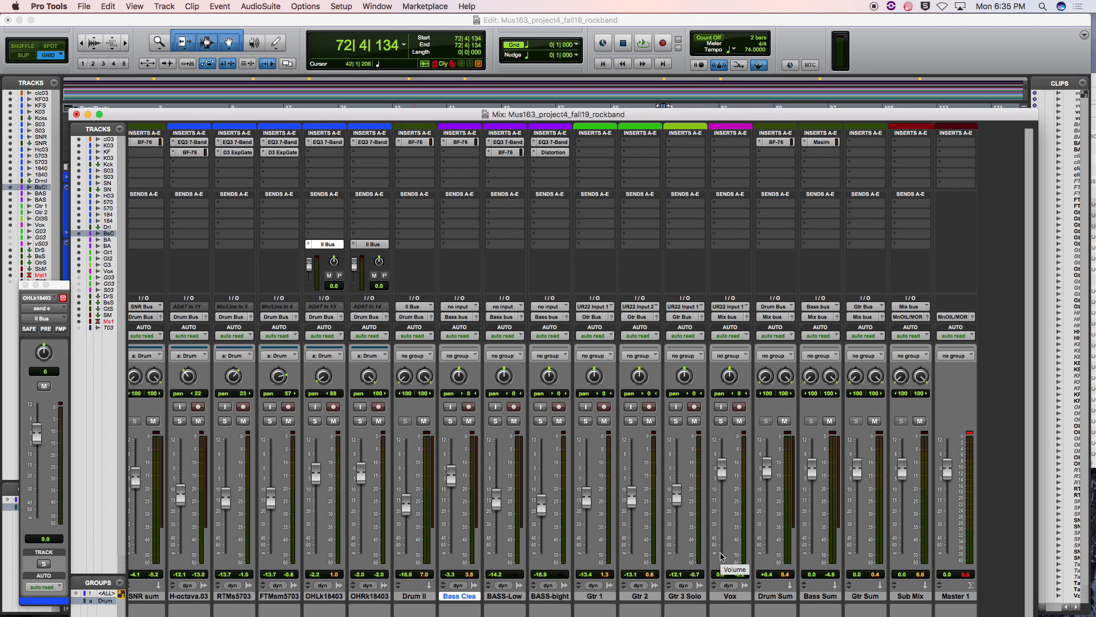
- Compare soloing the three bass tracks individually with soloing the grouped drum tracks, and clear the solos
left_click(451, 421)
left_click(496, 421)
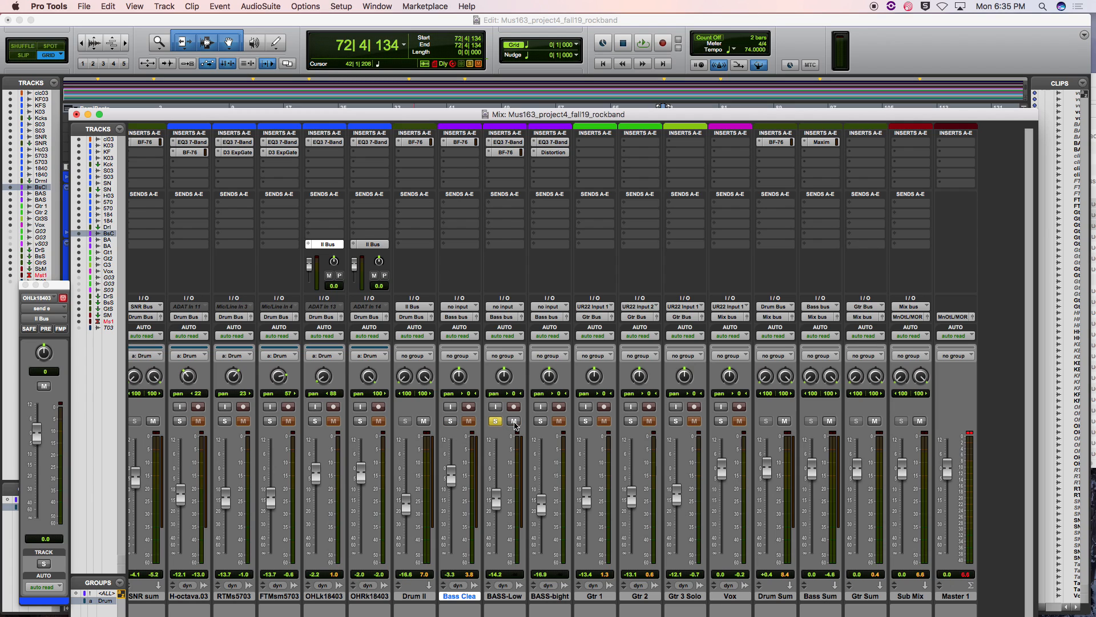
left_click(540, 421)
left_click(500, 422)
left_click(451, 422)
left_click(272, 422)
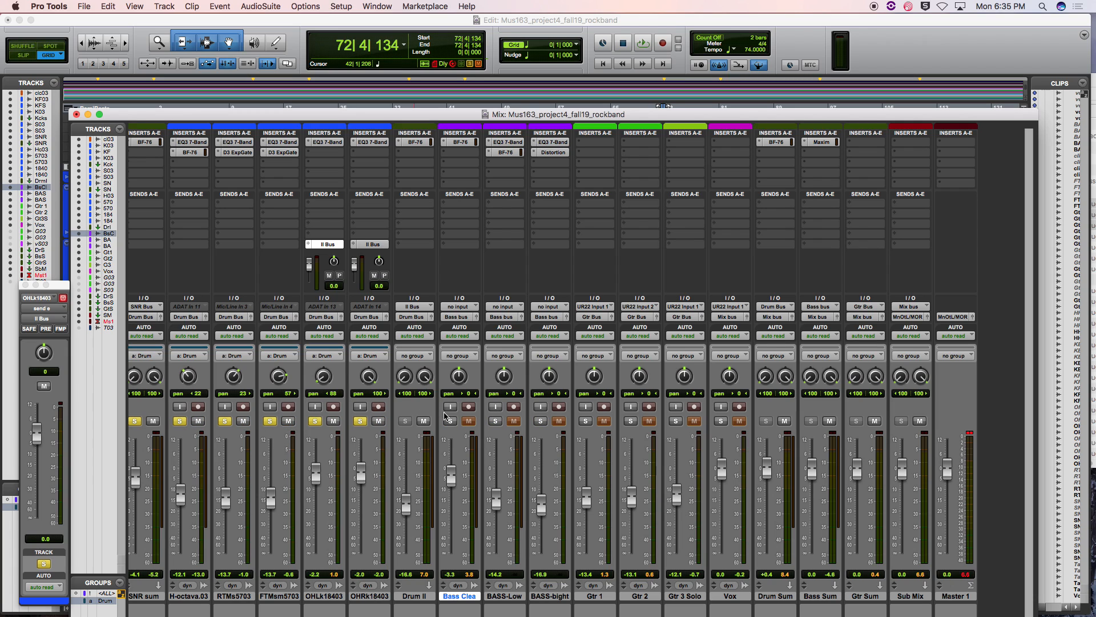
left_click(361, 422)
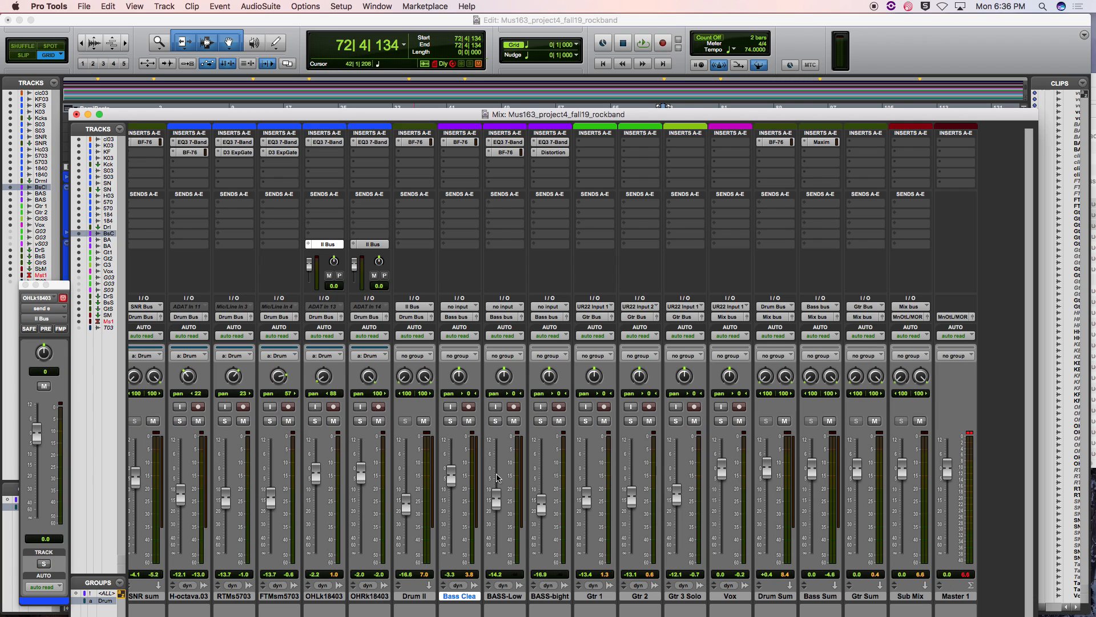
- Group the Bass Clea, BASS-Low and BASS-bight tracks as a Mix/Edit group named Bass
left_click(550, 596)
left_click(468, 595, "shift")
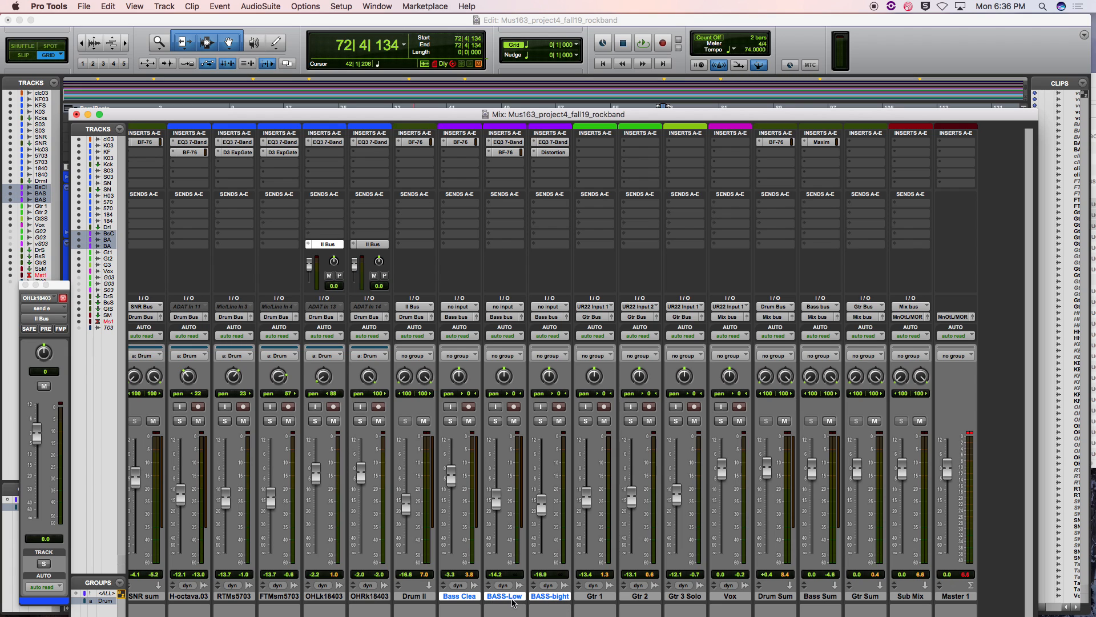
key("super+g")
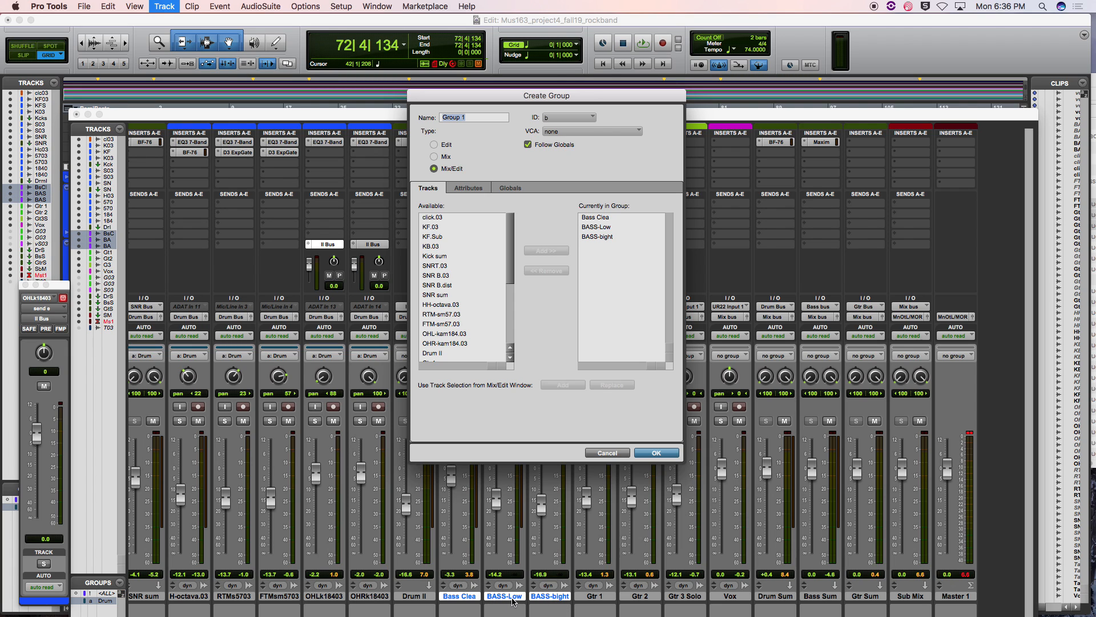
type("Bass")
left_click(657, 453)
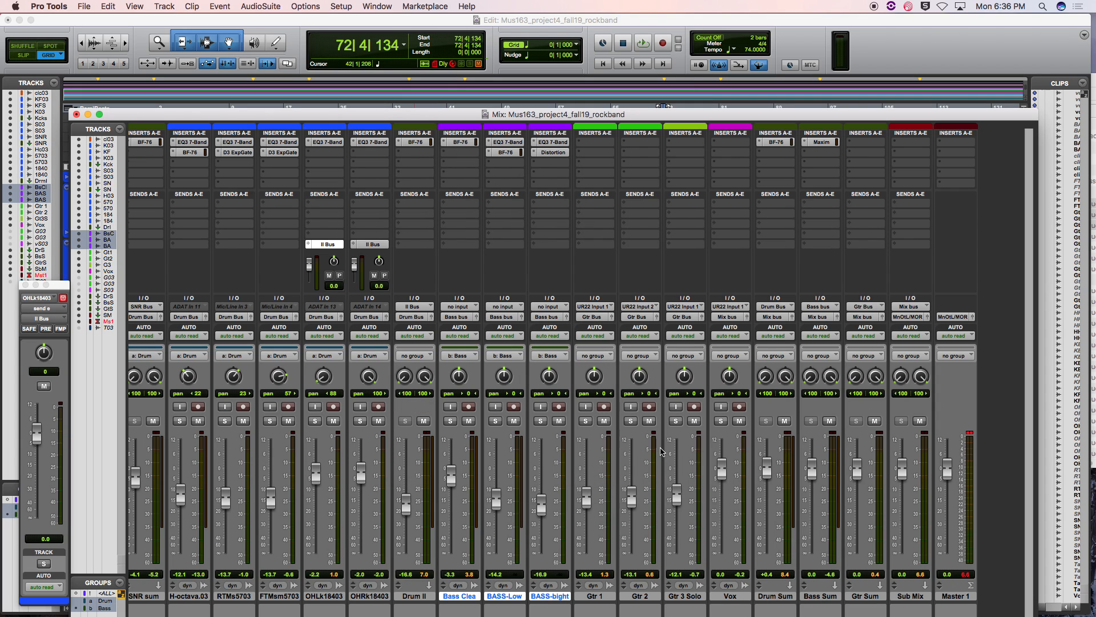
- Solo the Drum group and the Bass group together
left_click(540, 423)
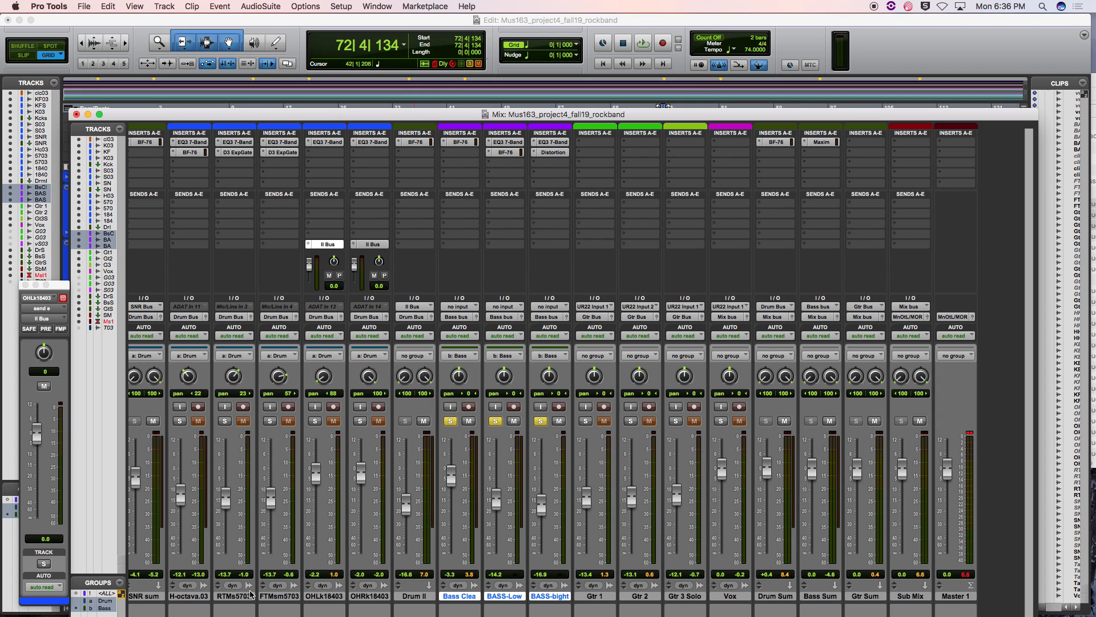
left_click(359, 421)
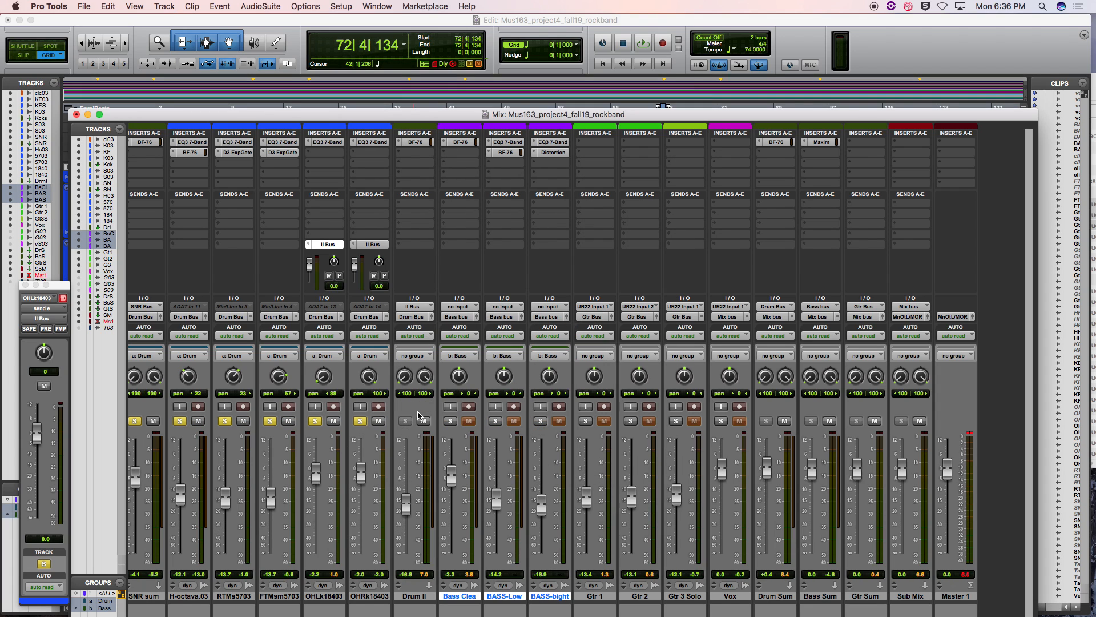
scroll(278, 455, "left", 8)
scroll(278, 455, "right", 5)
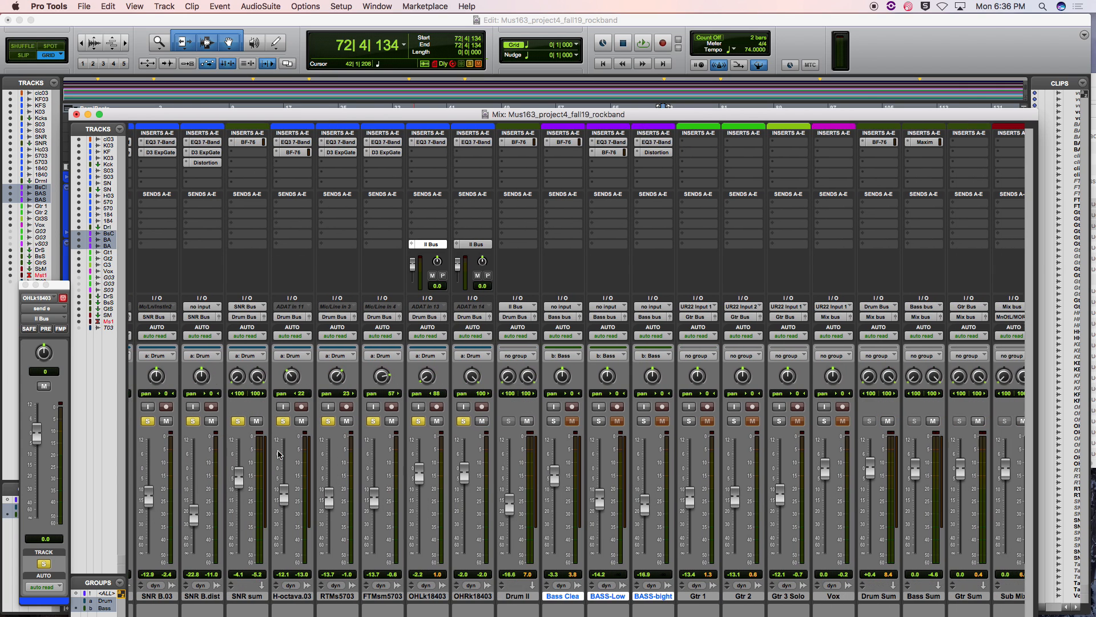
left_click(600, 422)
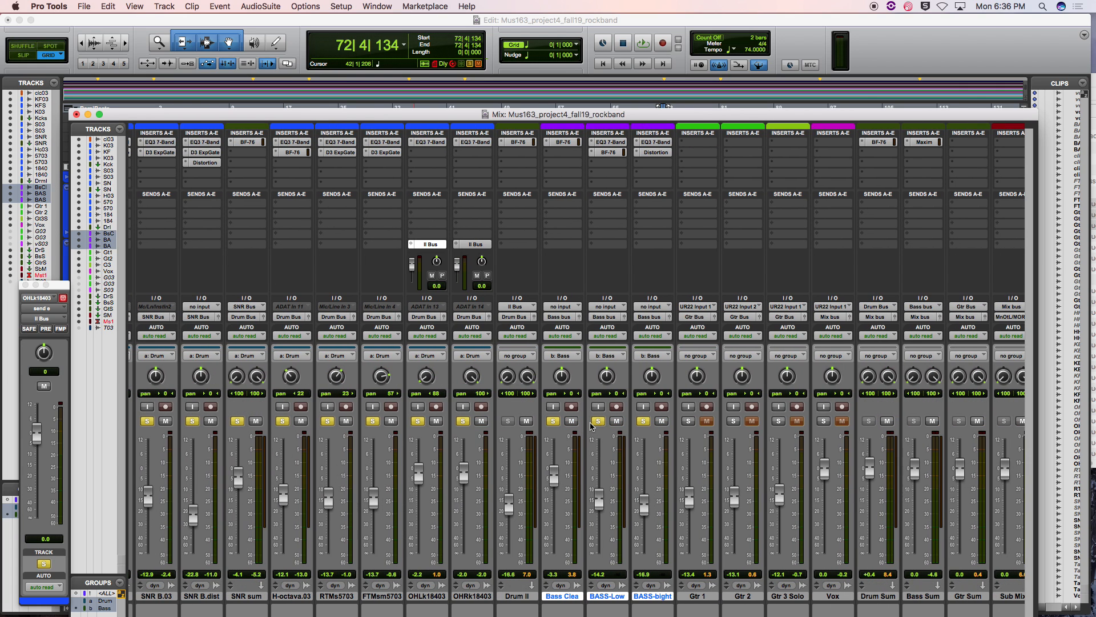
- Play the soloed drums and bass from bar 24 beat 3, lower Bass Sum's volume to balance them, and stop
key("space")
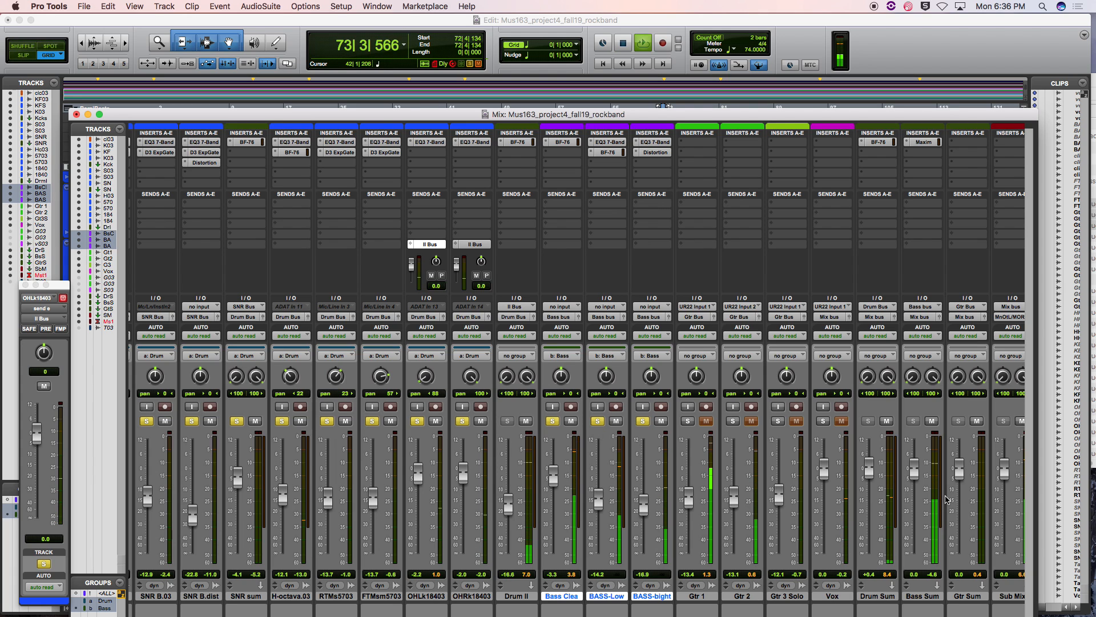
key("super+equal")
left_click(335, 148)
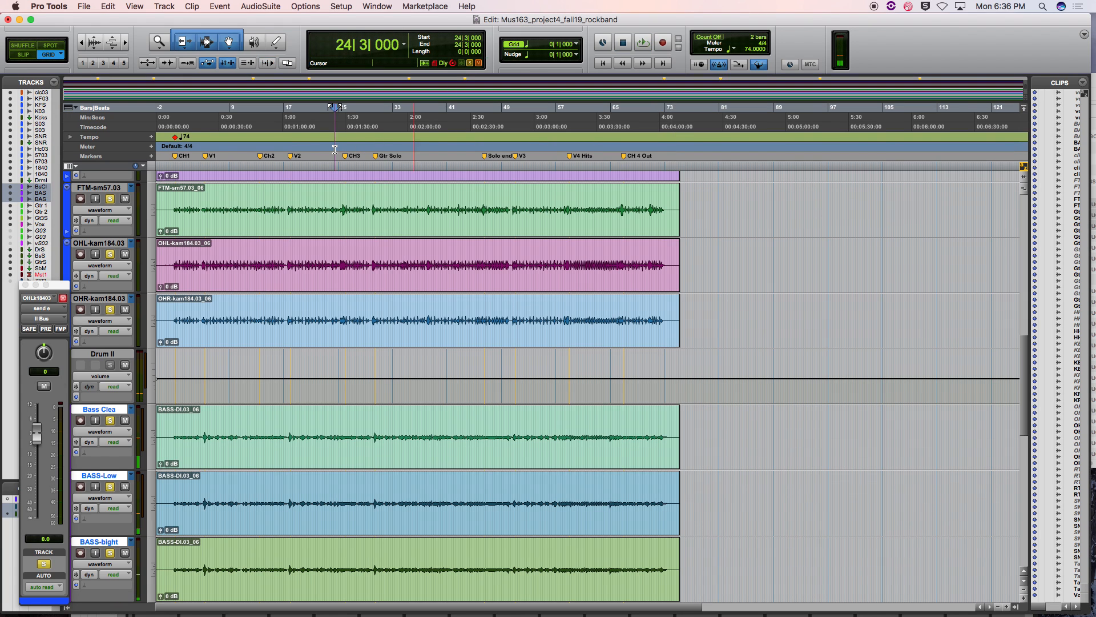
key("super+equal")
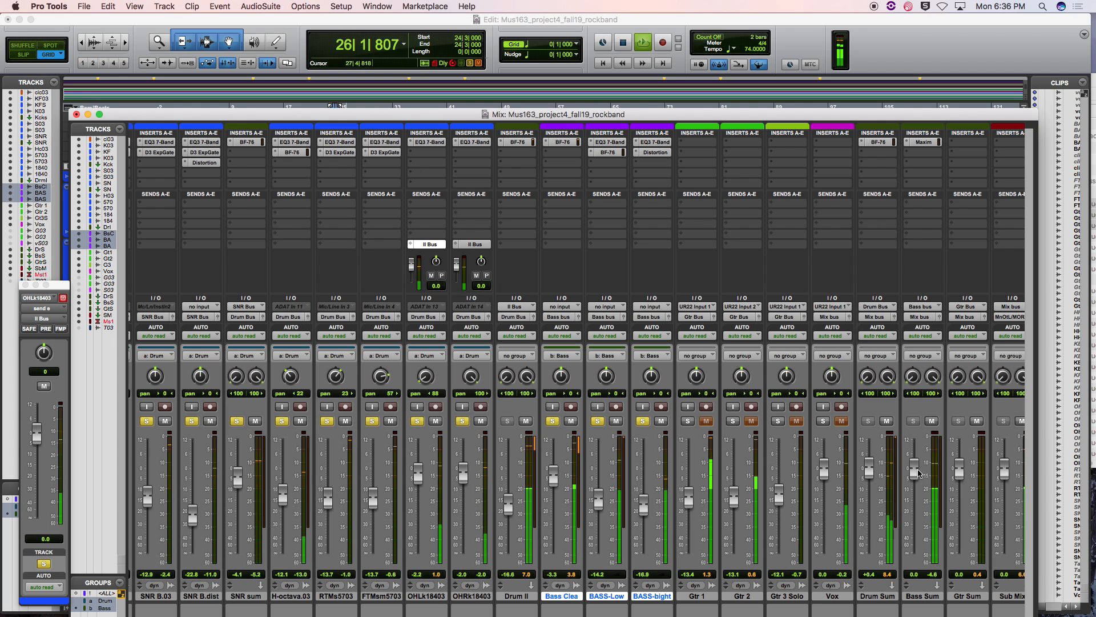
left_click_drag(917, 472, 921, 490)
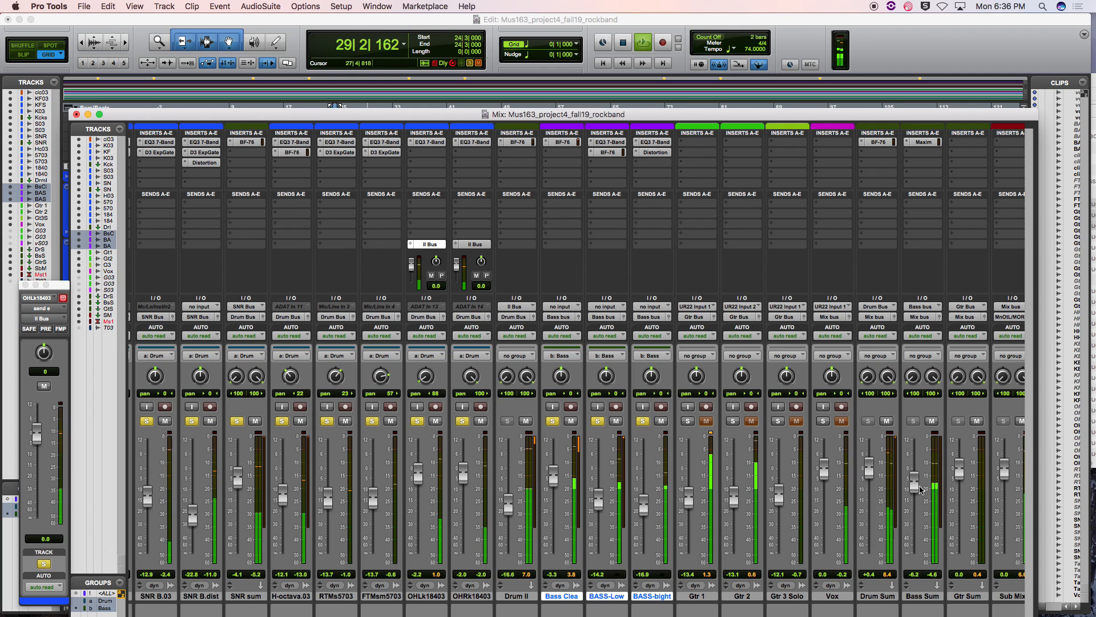
left_click_drag(921, 490, 921, 489)
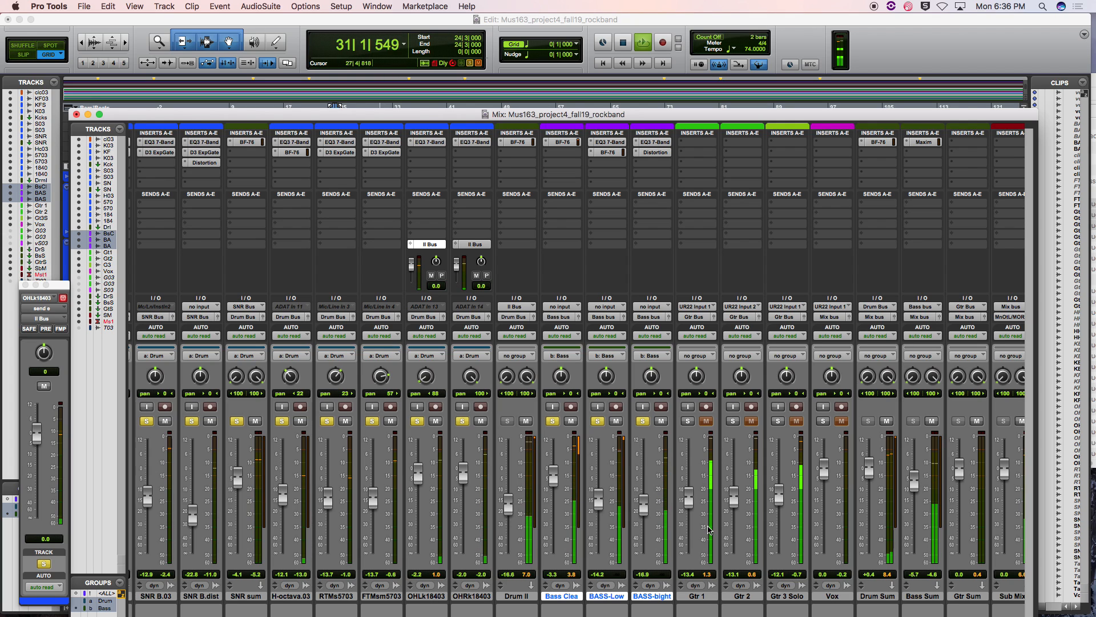
key("space")
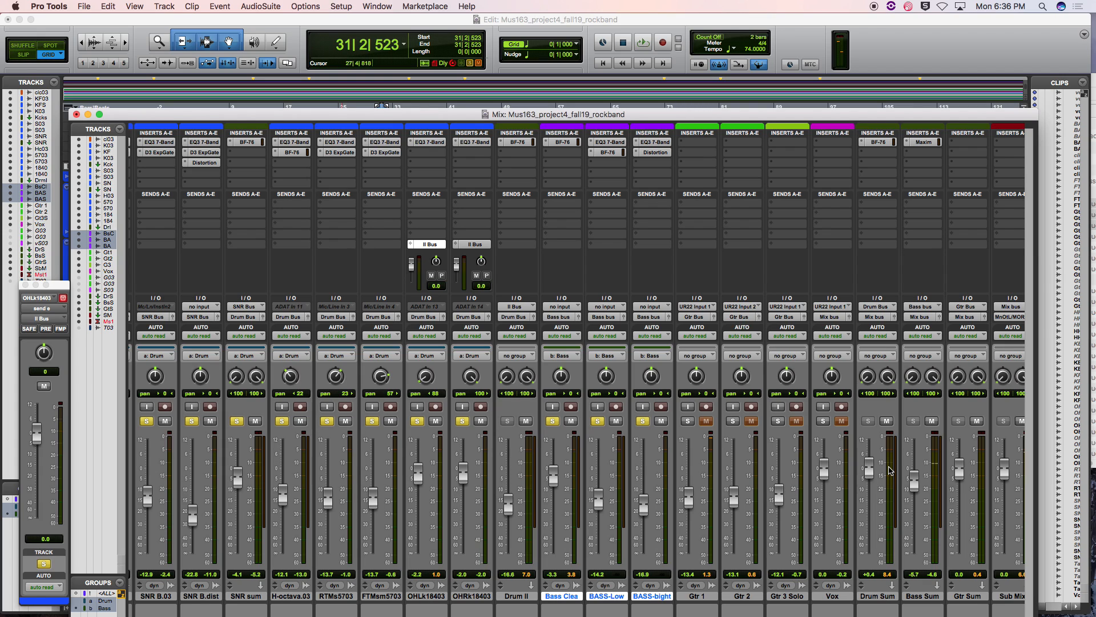
- Solo only Gtr 1 and close the floating OHL overhead send window in the Edit window
left_click(689, 421)
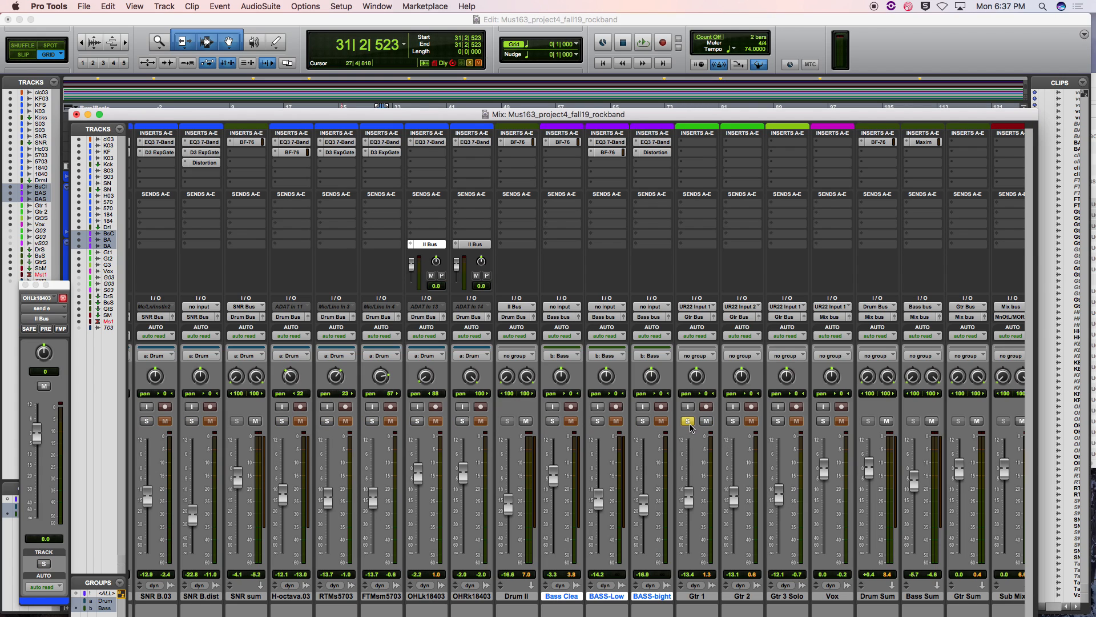
key("super+equal")
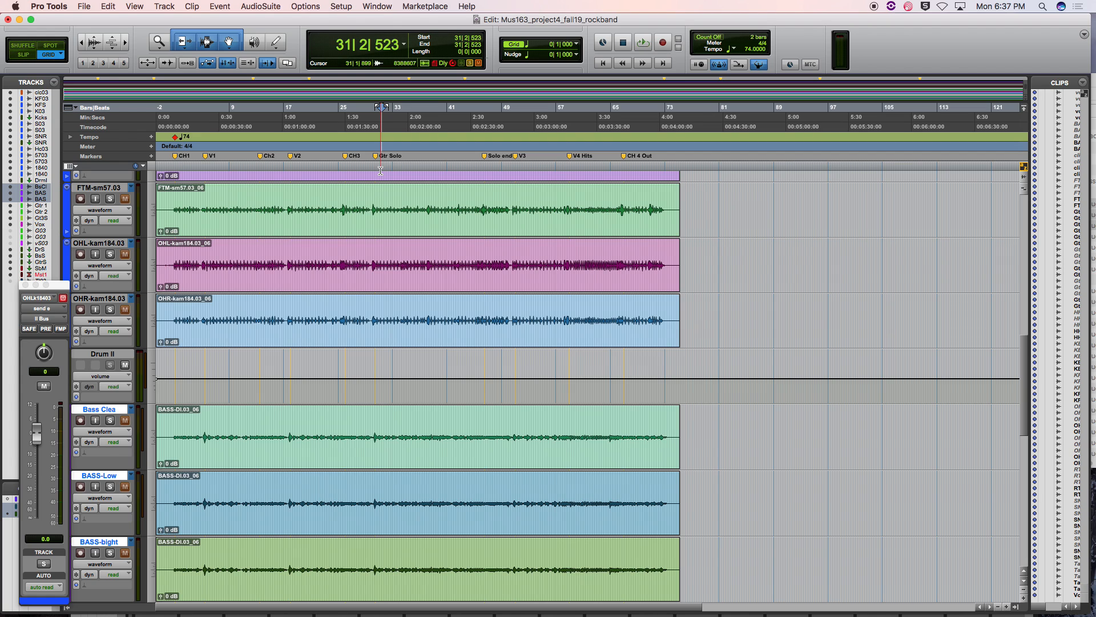
left_click(25, 285)
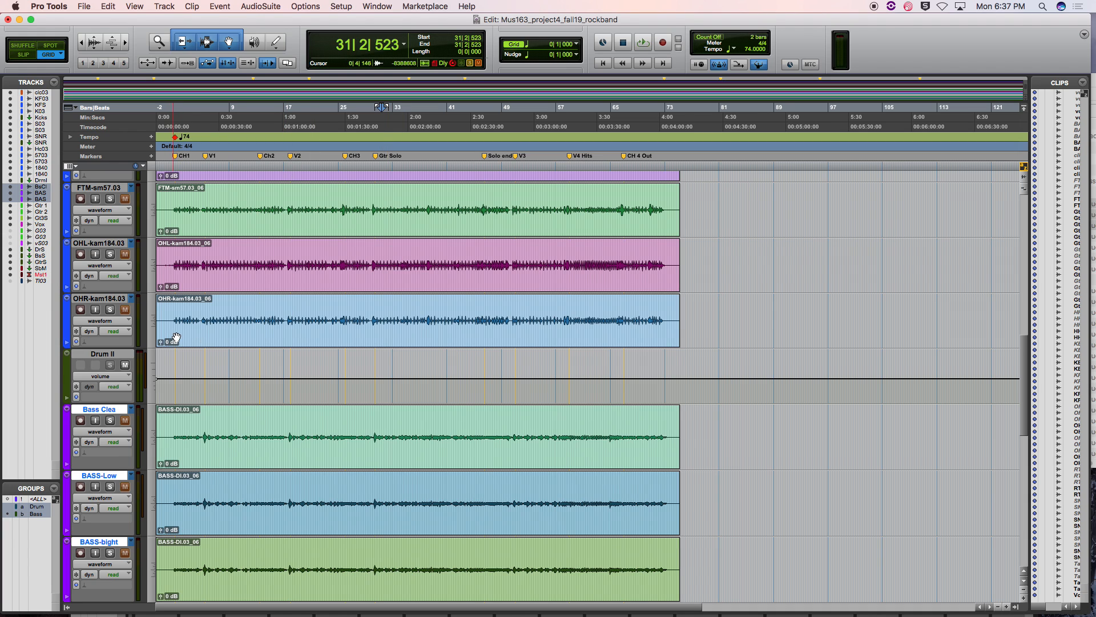
- Listen to Gtr 1 from about bar 20, switch the solo to Gtr 2, and stop playback
scroll(182, 410, "down", 3)
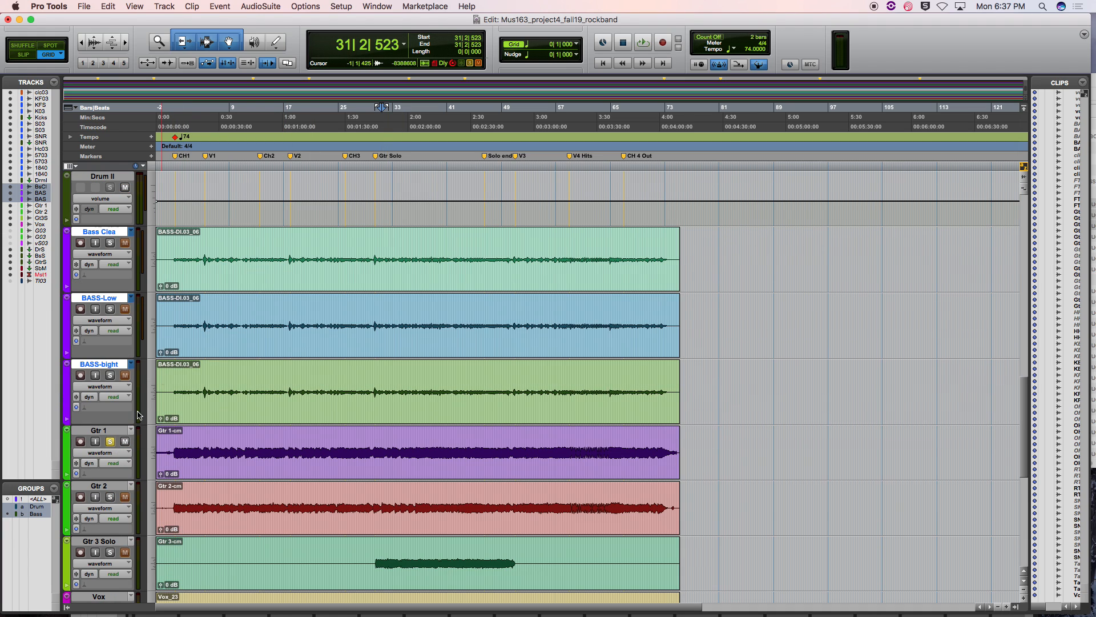
left_click(309, 178)
key("space")
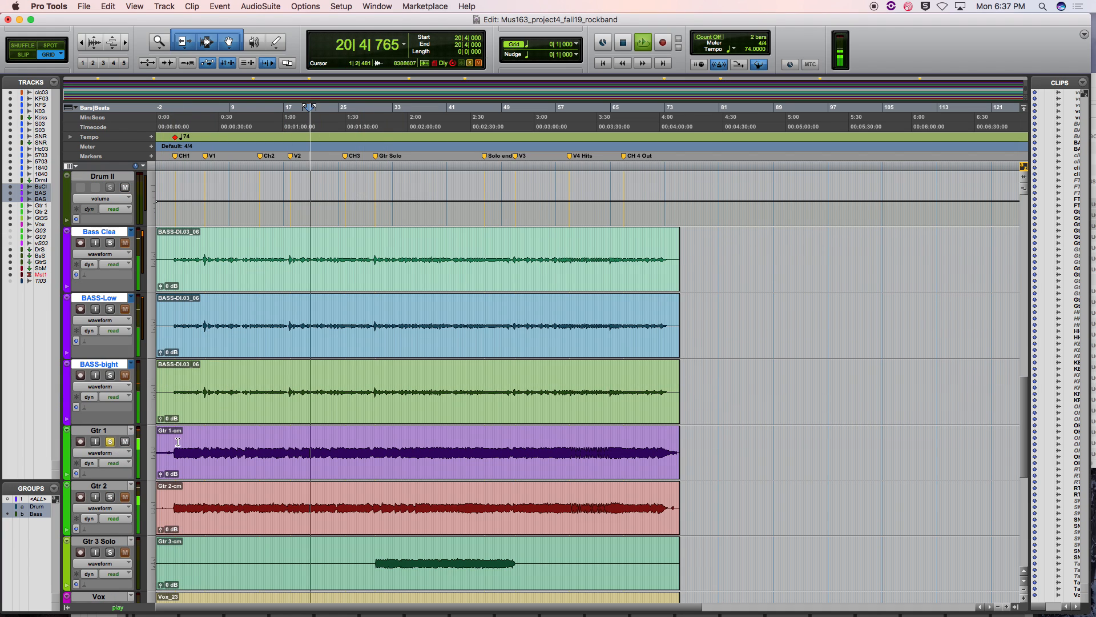
left_click(110, 496)
key("space")
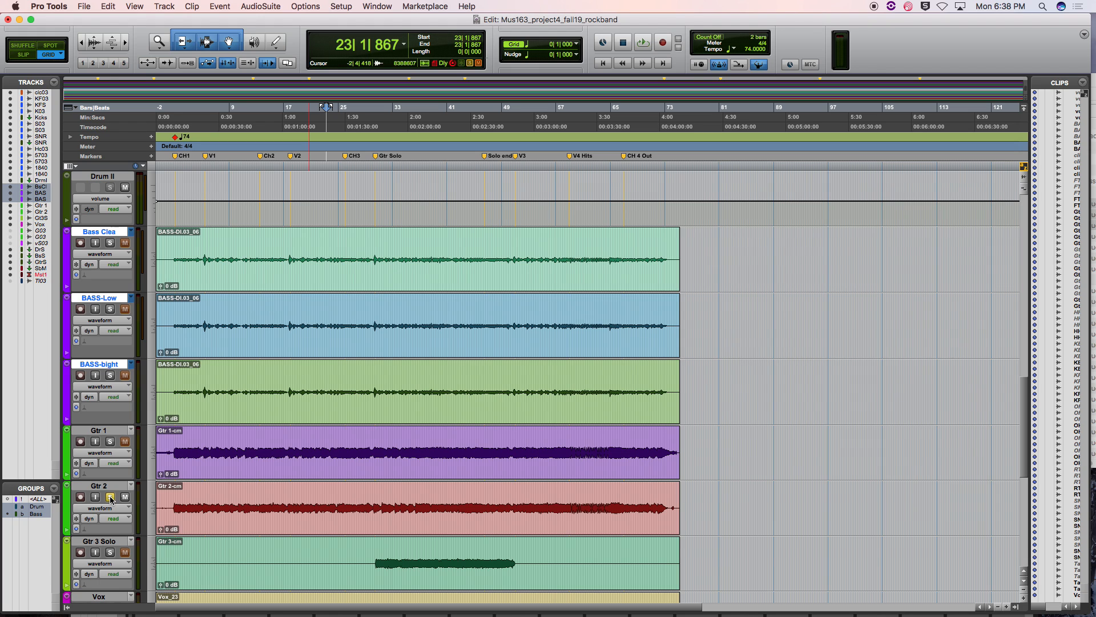
- Solo both Gtr 1 and Gtr 2 during playback, pan Gtr 1 to left 100 and Gtr 2 to right 100, and stop
key("super+equal")
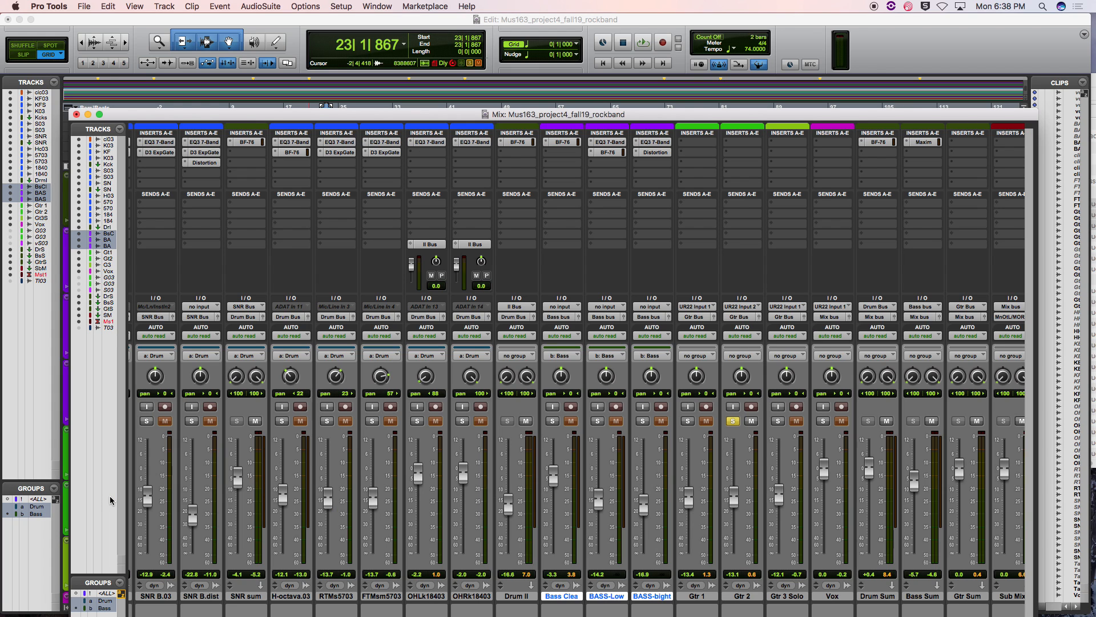
key("space")
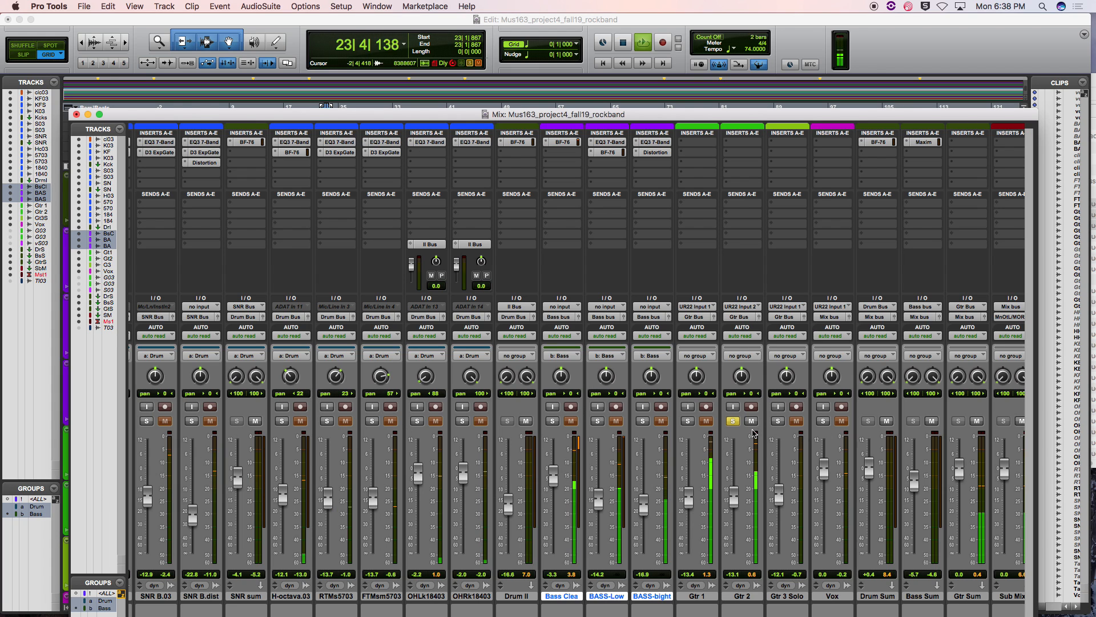
left_click(688, 421)
left_click_drag(697, 376, 694, 502)
left_click_drag(741, 376, 735, 243)
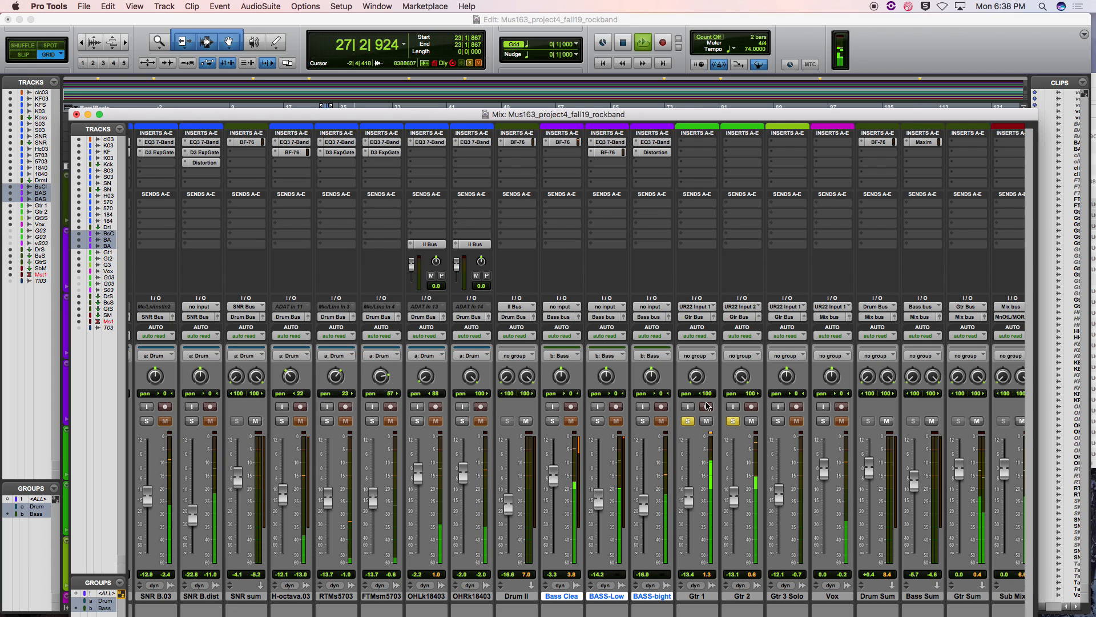
key("space")
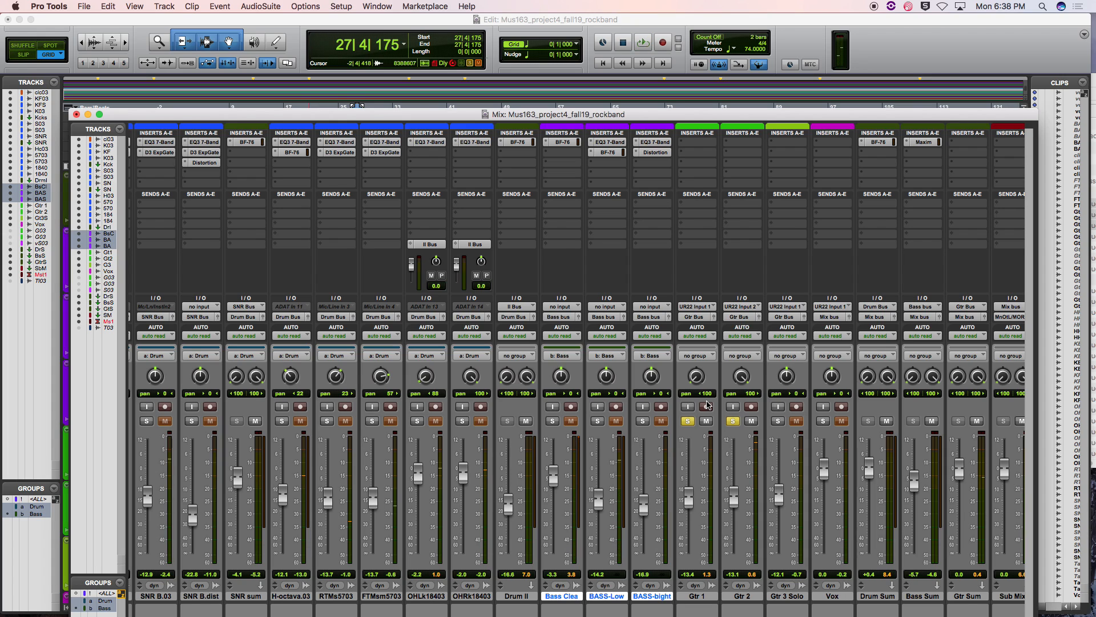
- Solo only the Gtr 3 Solo track in the Mix window
left_click(777, 422)
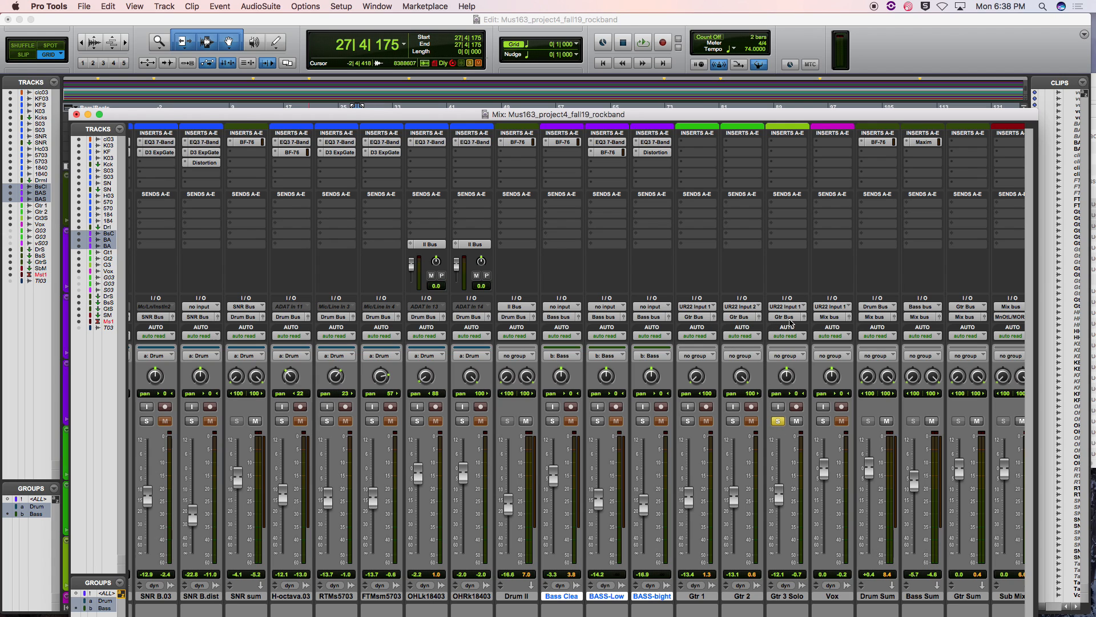
scroll(991, 497, "right", 3)
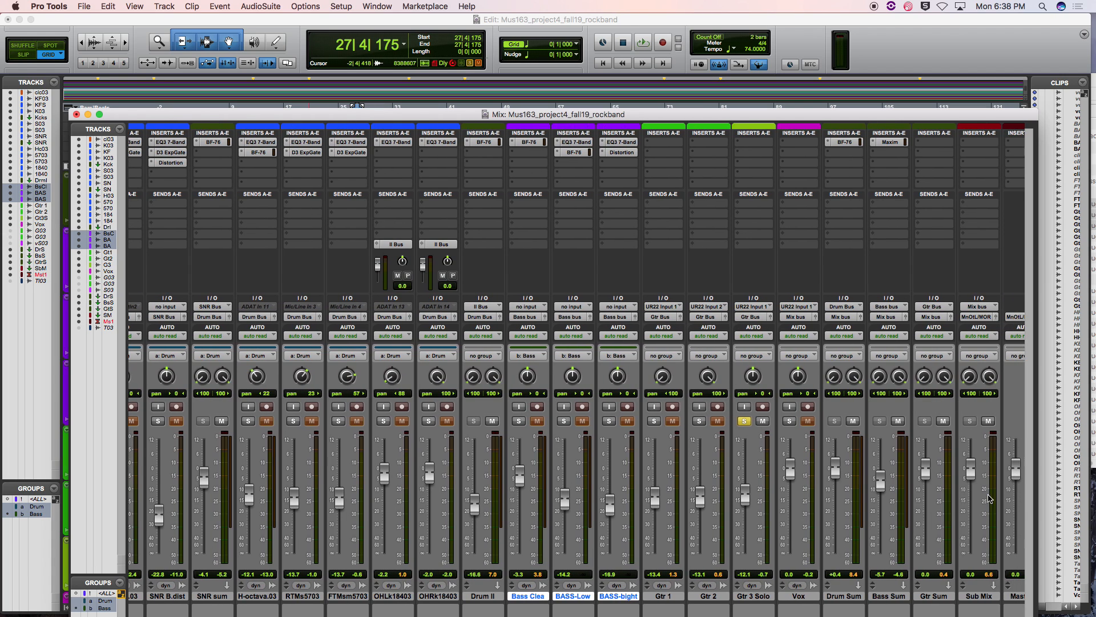
scroll(991, 499, "right", 4)
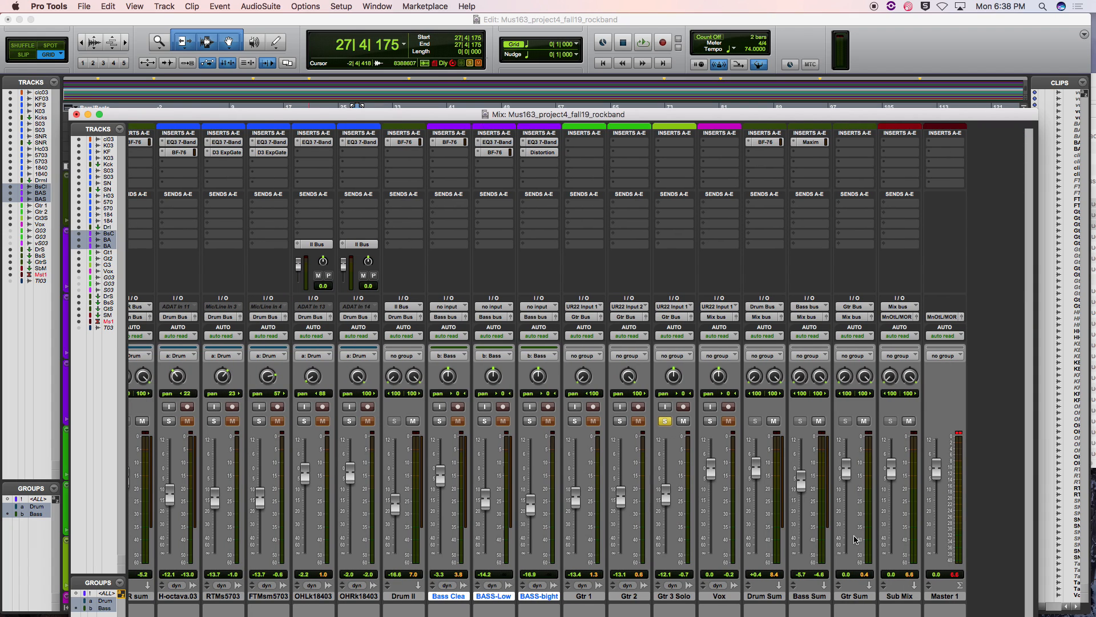
- Insert a multi-mono EQ3 7-Band on Gtr Sum and start playback with Gtr 1 and Gtr 2 soloed alongside Gtr 3 Solo
left_click(851, 147)
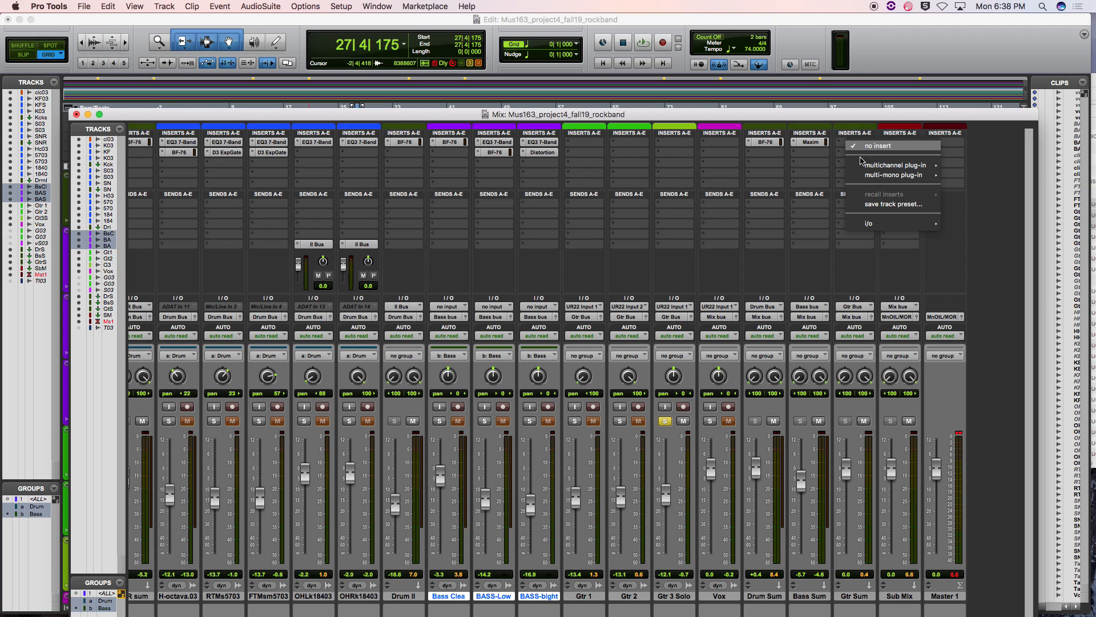
mouse_move(868, 167)
mouse_move(993, 172)
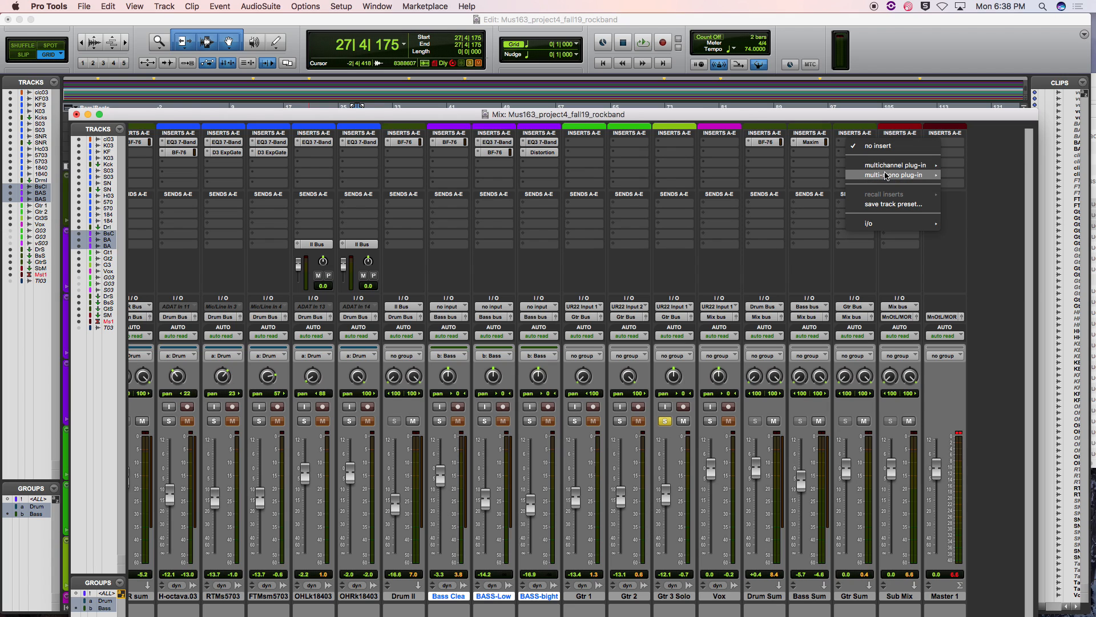
left_click(897, 196)
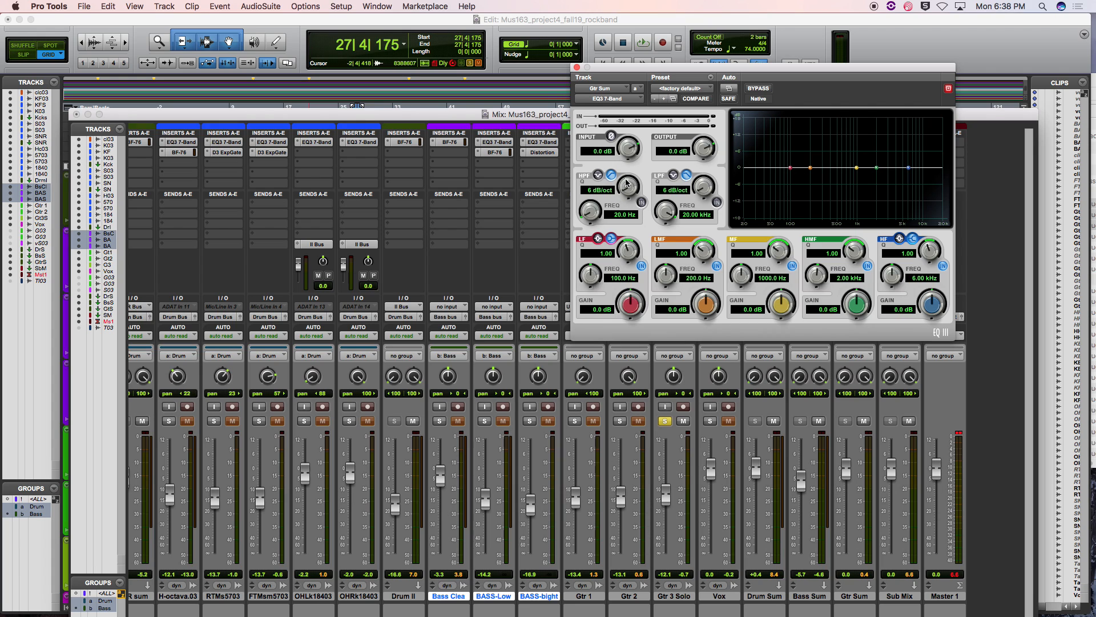
key("space")
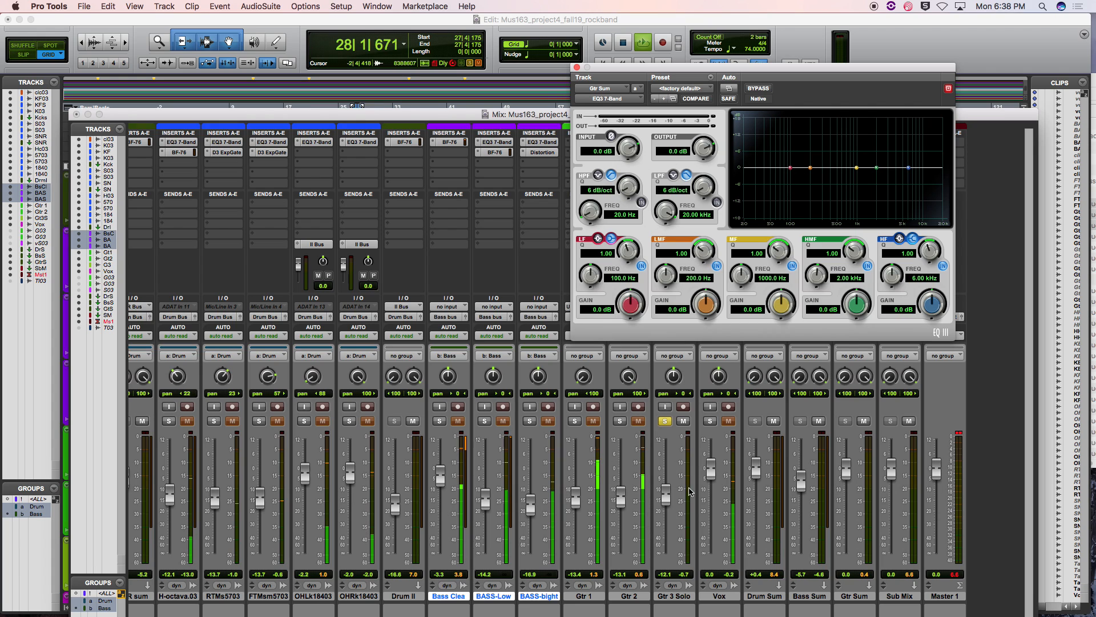
left_click(619, 422)
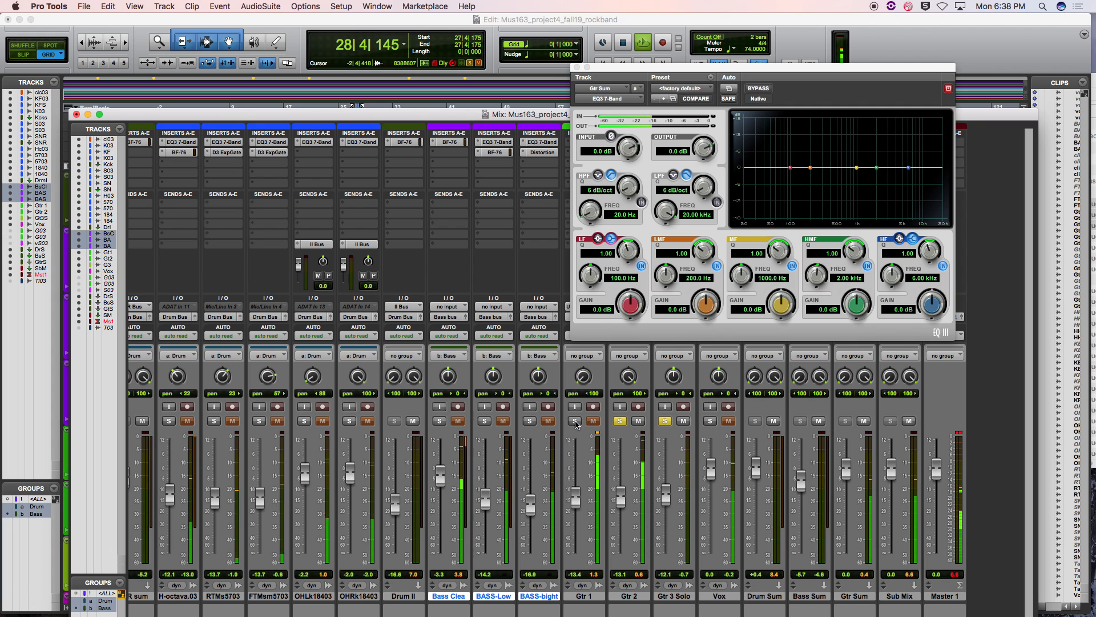
left_click(575, 421)
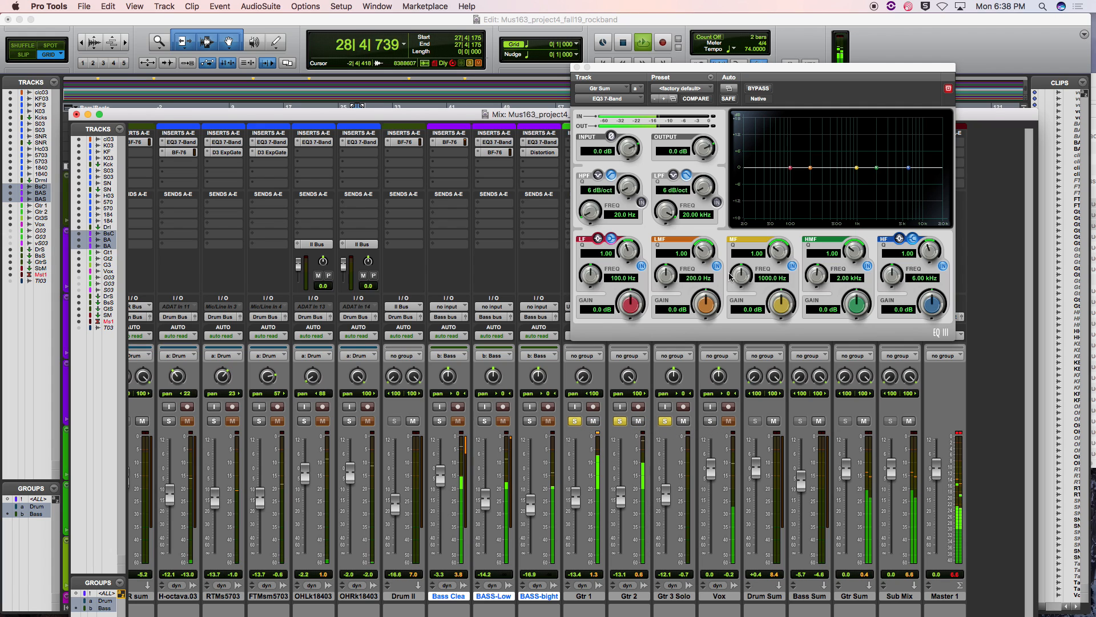
- High-pass the Gtr Sum EQ at 297.5 Hz with an 18 dB/oct slope, raise the Gtr 3 Solo fader slightly, and close the EQ
left_click(641, 203)
left_click_drag(630, 194, 629, 182)
left_click_drag(594, 215, 595, 183)
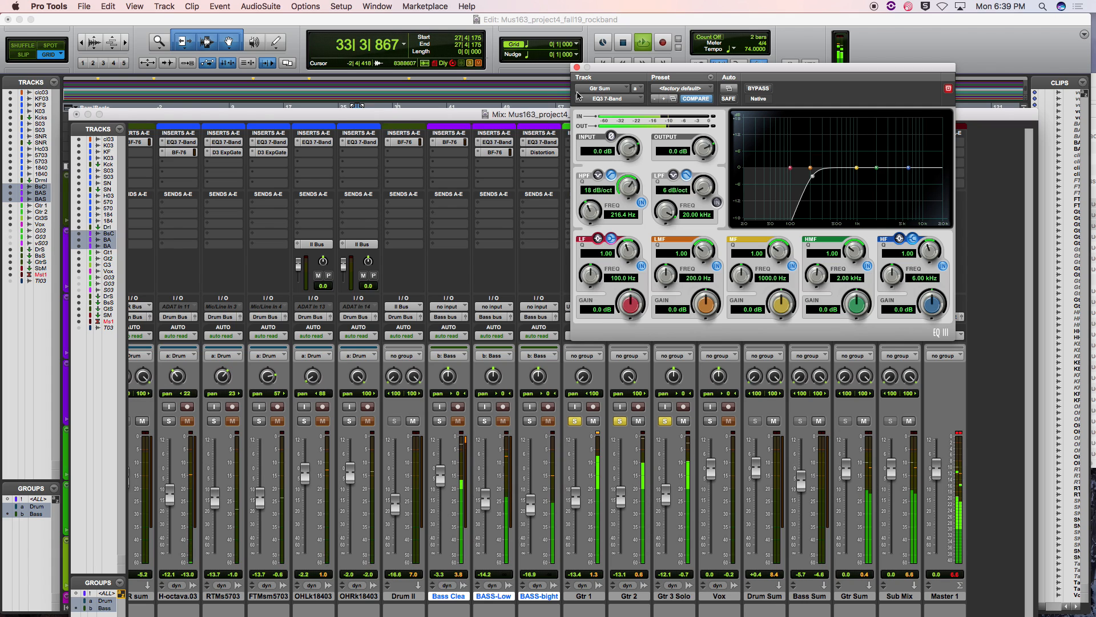
left_click_drag(667, 503, 669, 493)
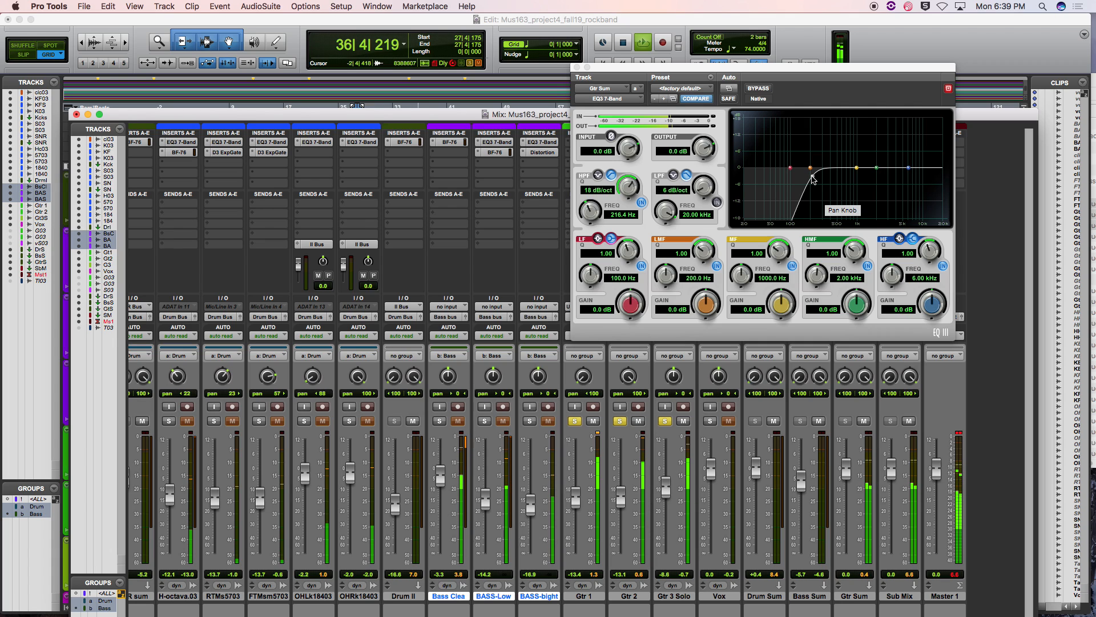
left_click_drag(813, 176, 821, 177)
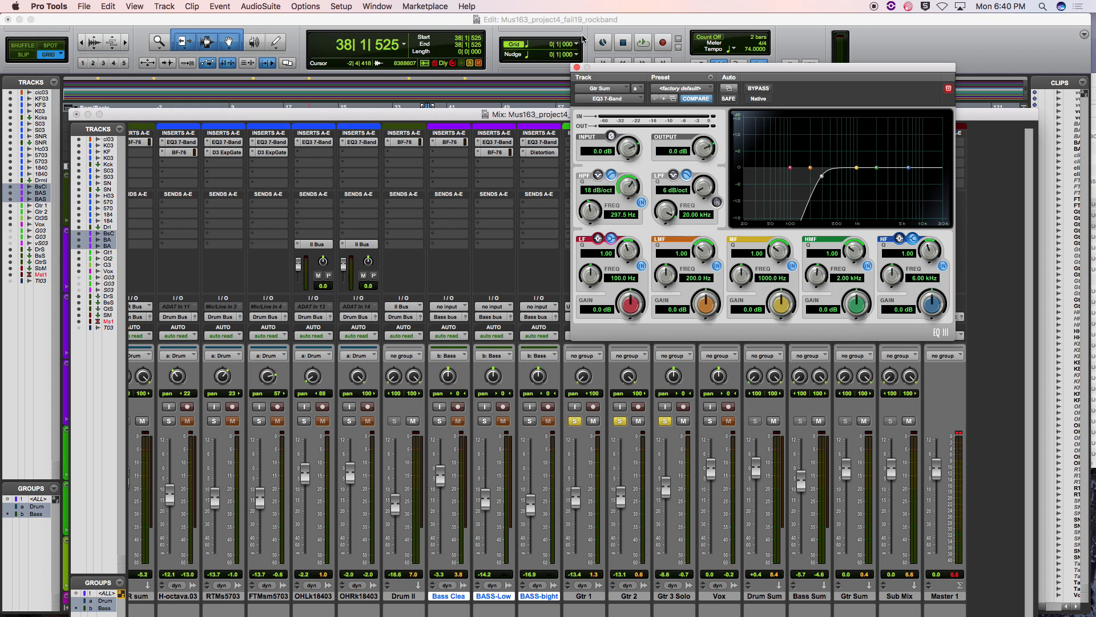
left_click(577, 68)
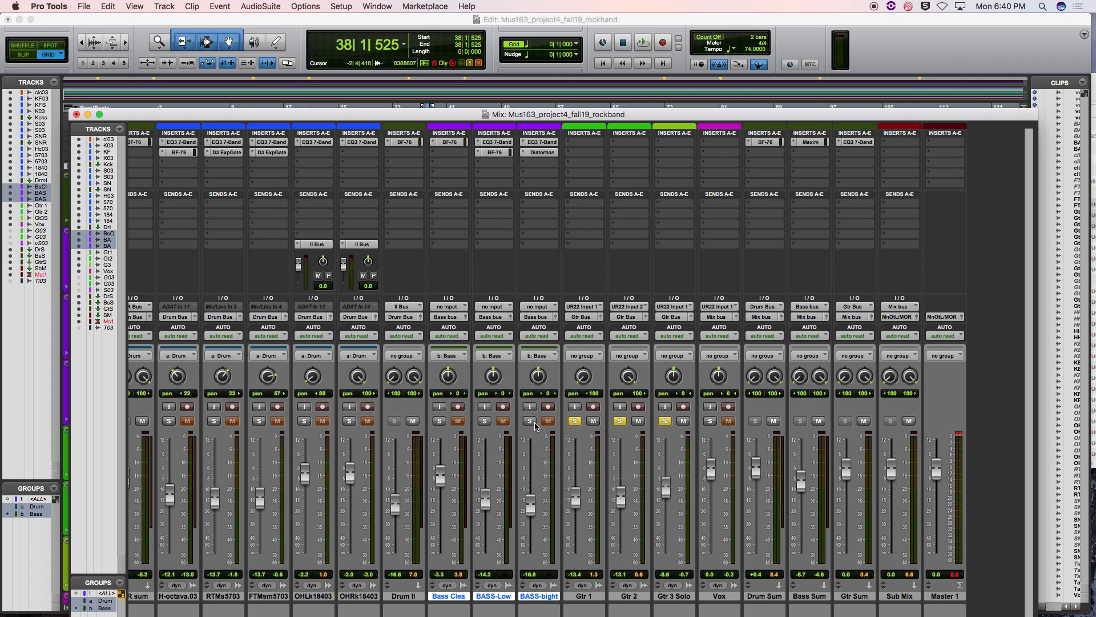
- Add the bass and drum groups to the soloed guitars and start playback
left_click(532, 422)
left_click(350, 421)
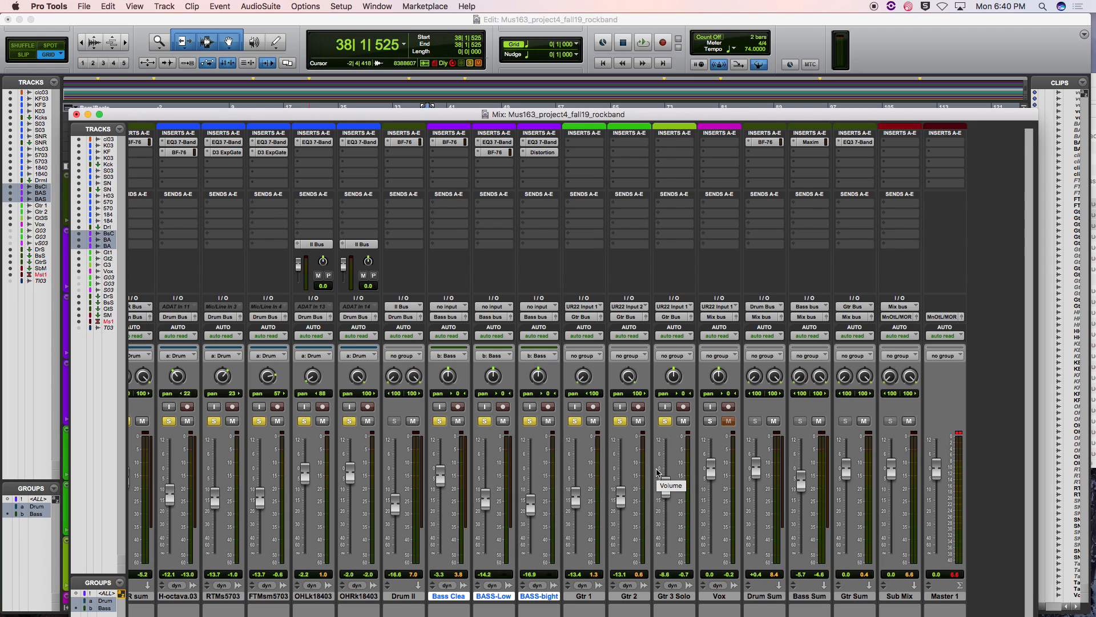
key("space")
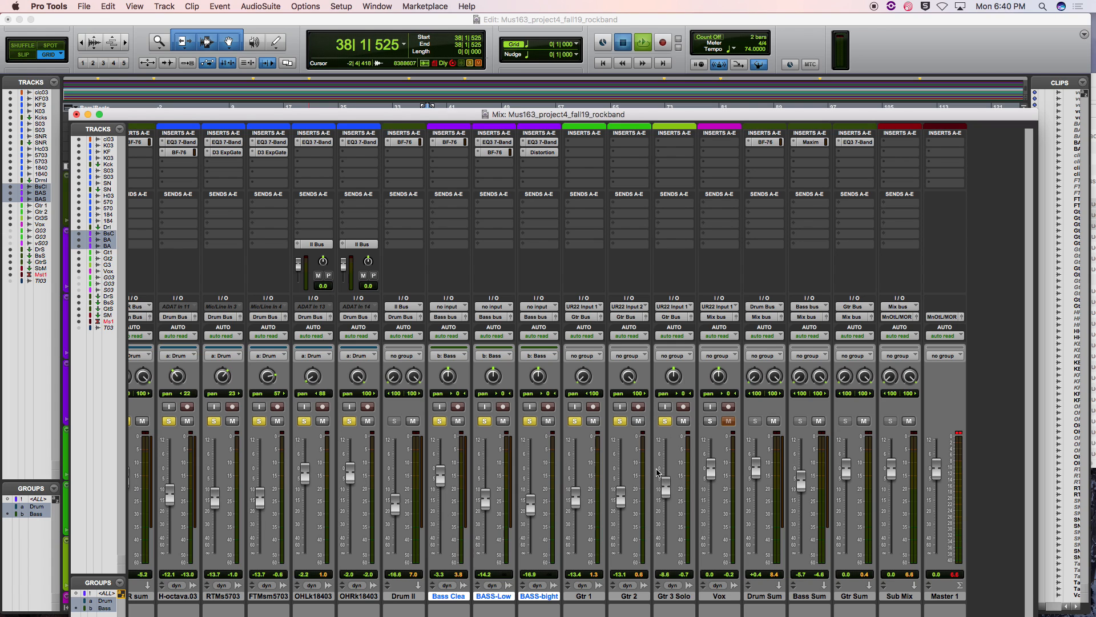
- Set Gtr 1 to -15.3 dB and Gtr 2 to -14.7 dB while checking the Gtr 3 Solo fader, and stop playback
key("super+equal")
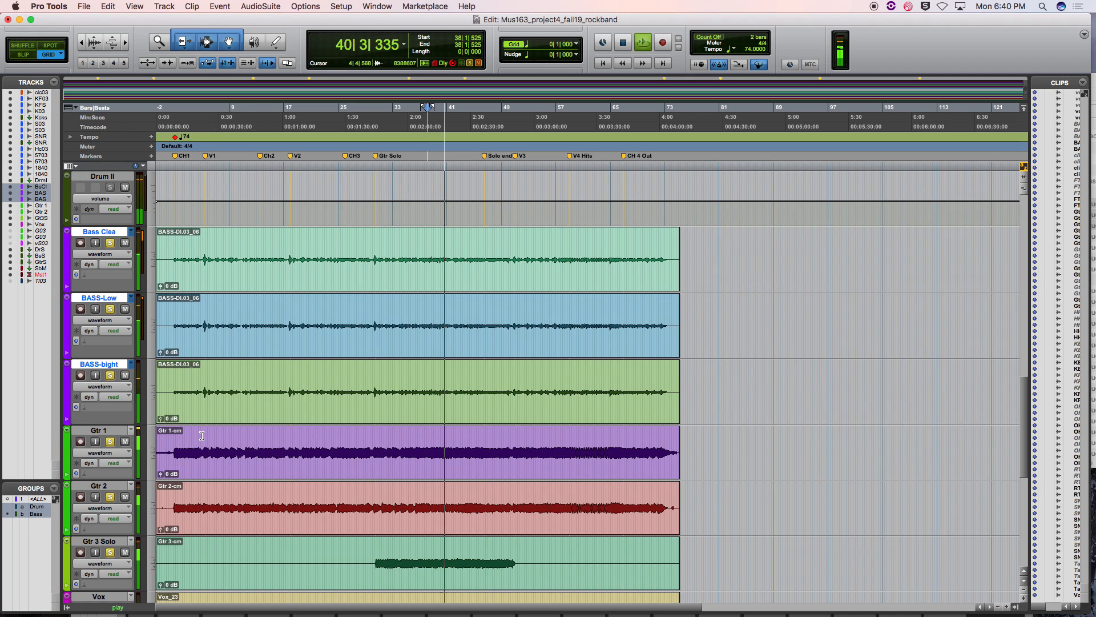
key("super+equal")
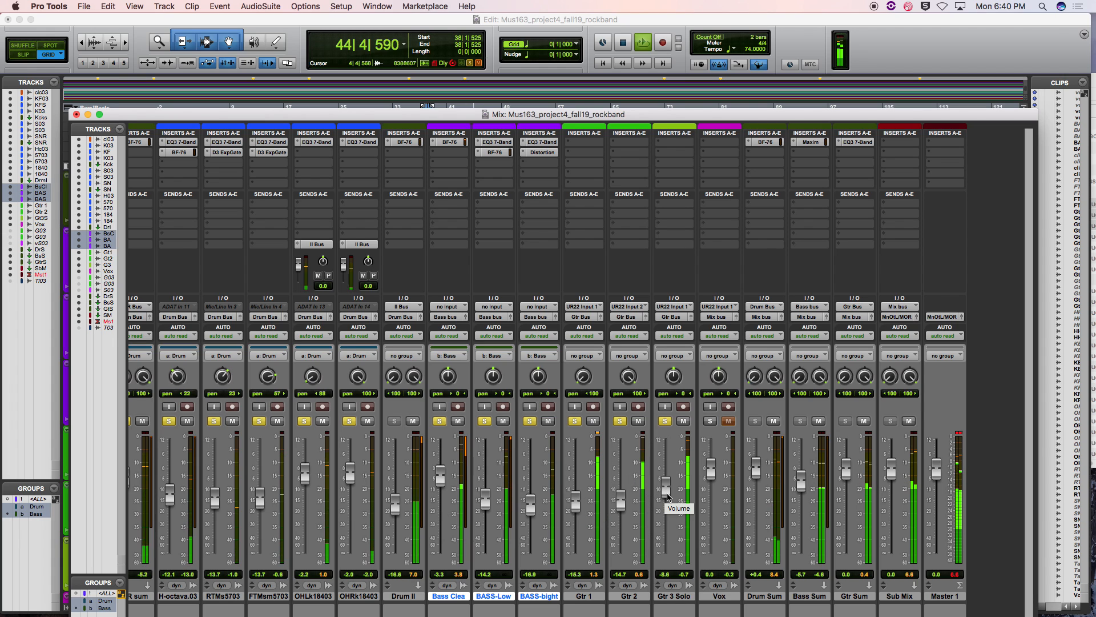
left_click_drag(668, 496, 669, 495)
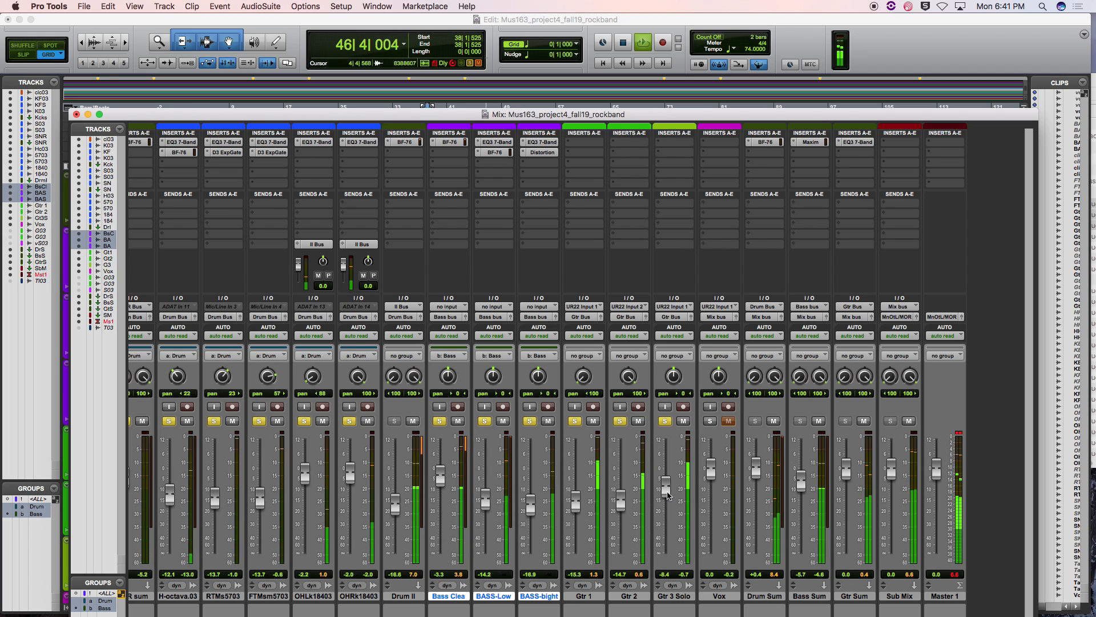
key("space")
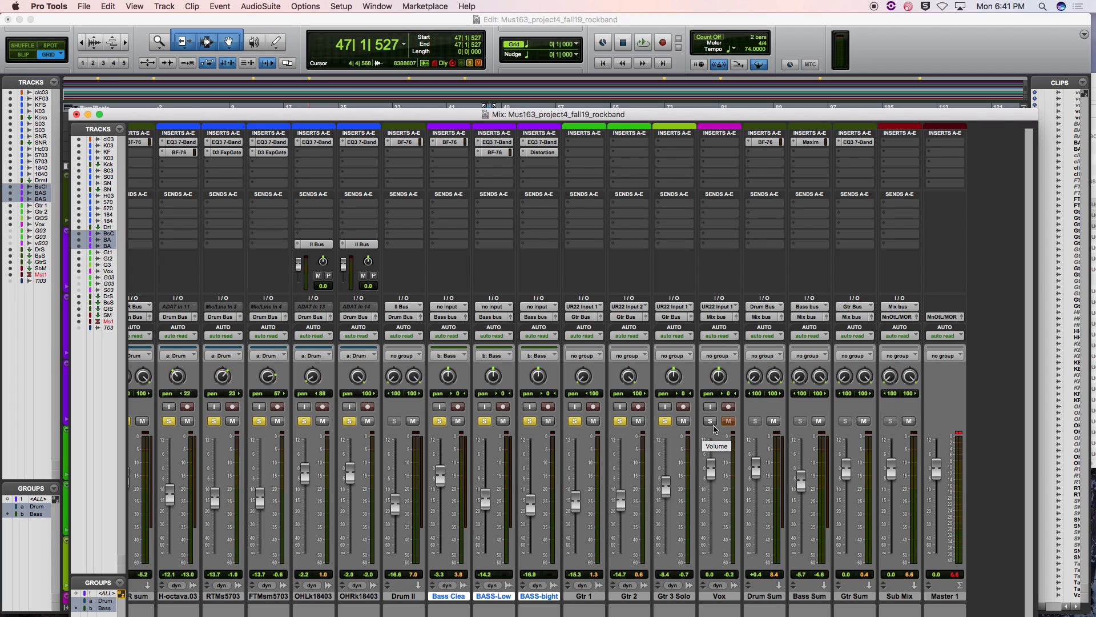
- Solo only the Vox track, select the section from the Ch2 marker to V2, and play it with the Mix window shown
left_click(711, 422)
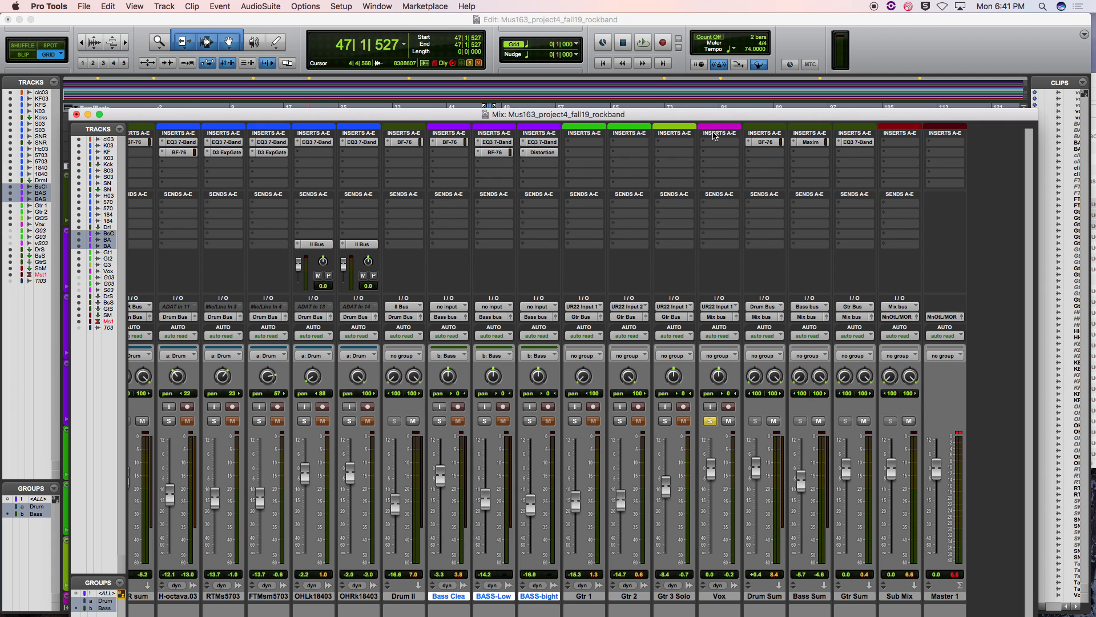
key("super+equal")
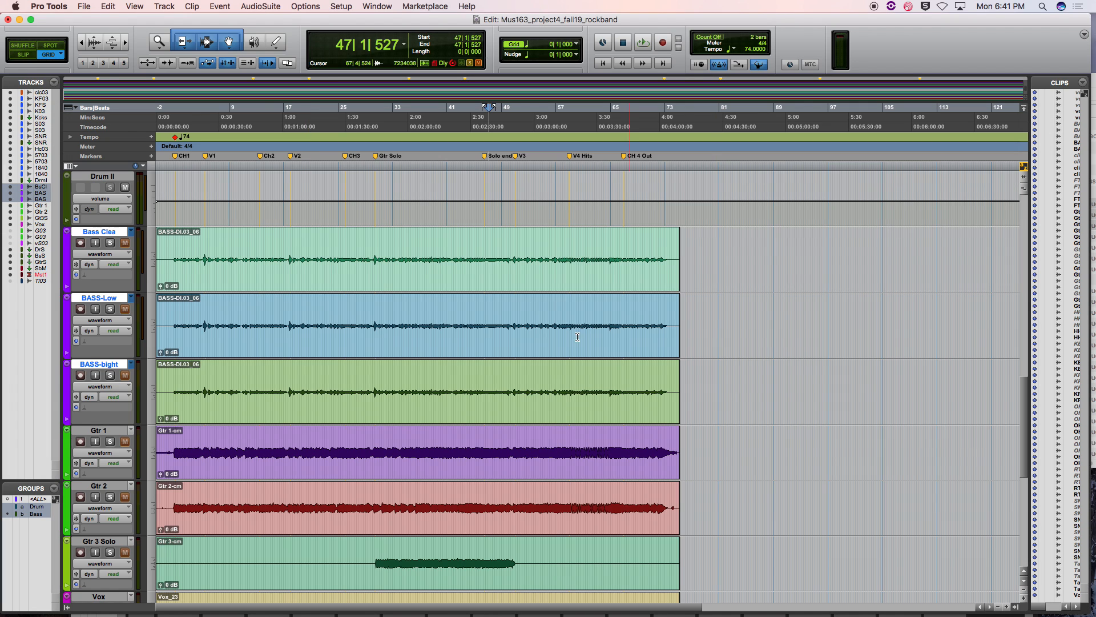
scroll(343, 311, "down", 5)
scroll(343, 311, "up", 5)
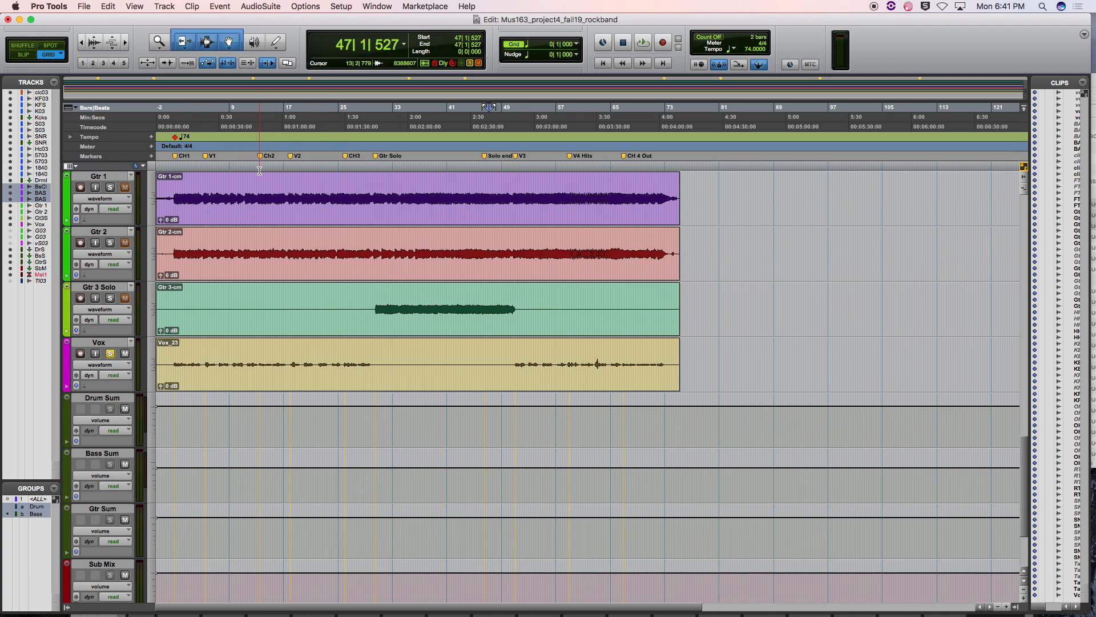
left_click_drag(258, 171, 289, 172)
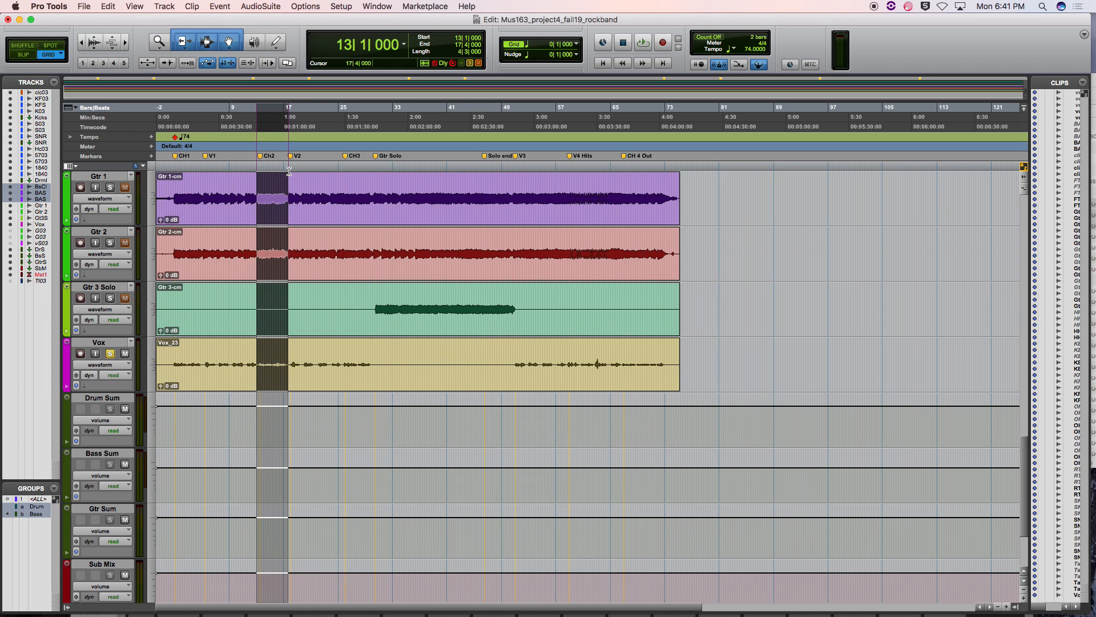
key("ctrl+n")
key("space")
key("super+equal")
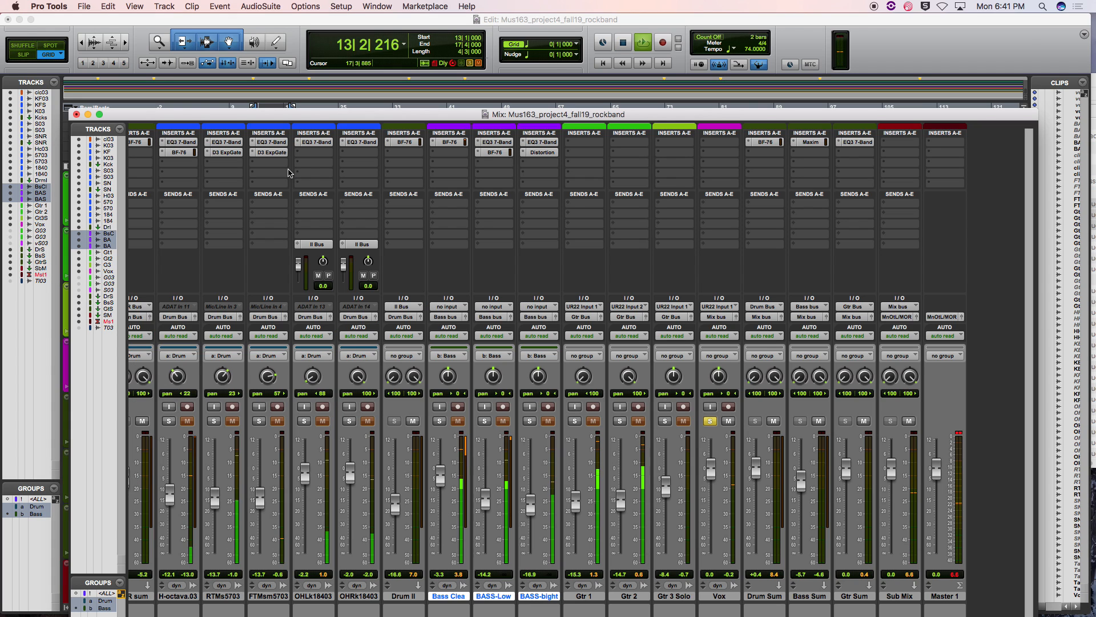
- Insert a mono EQ3 7-Band in the first insert slot of the Vox track
left_click(723, 143)
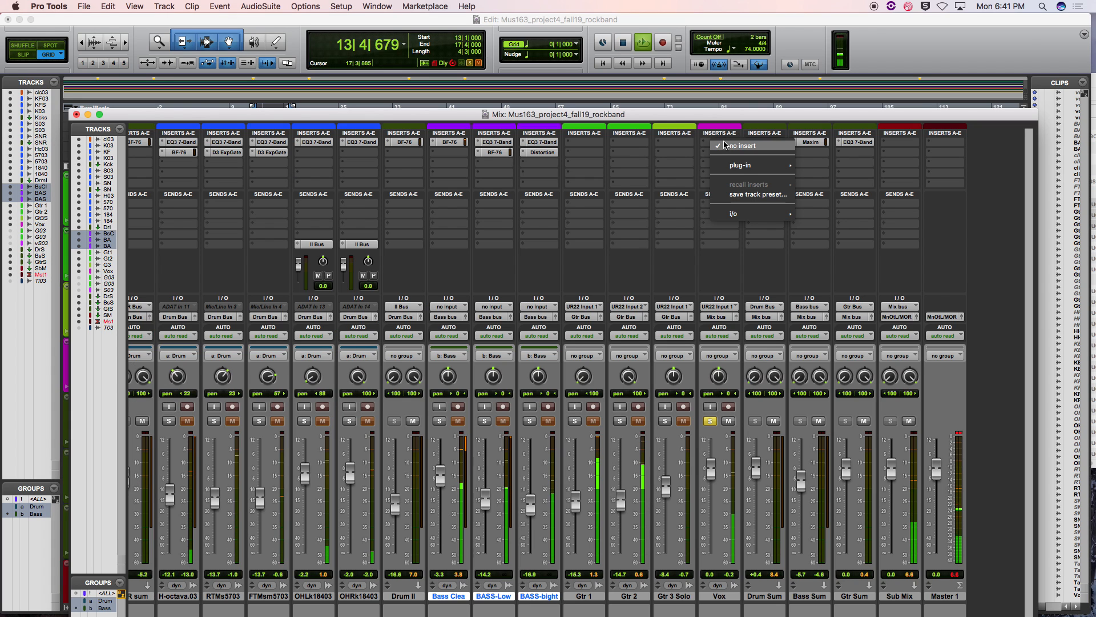
mouse_move(748, 167)
mouse_move(825, 168)
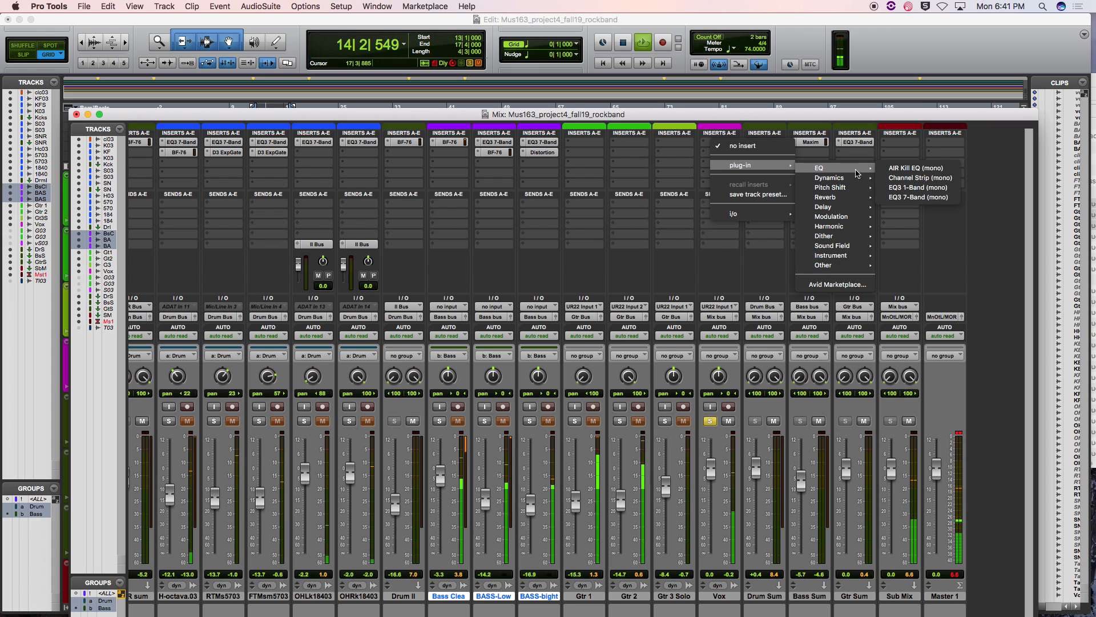
left_click(902, 197)
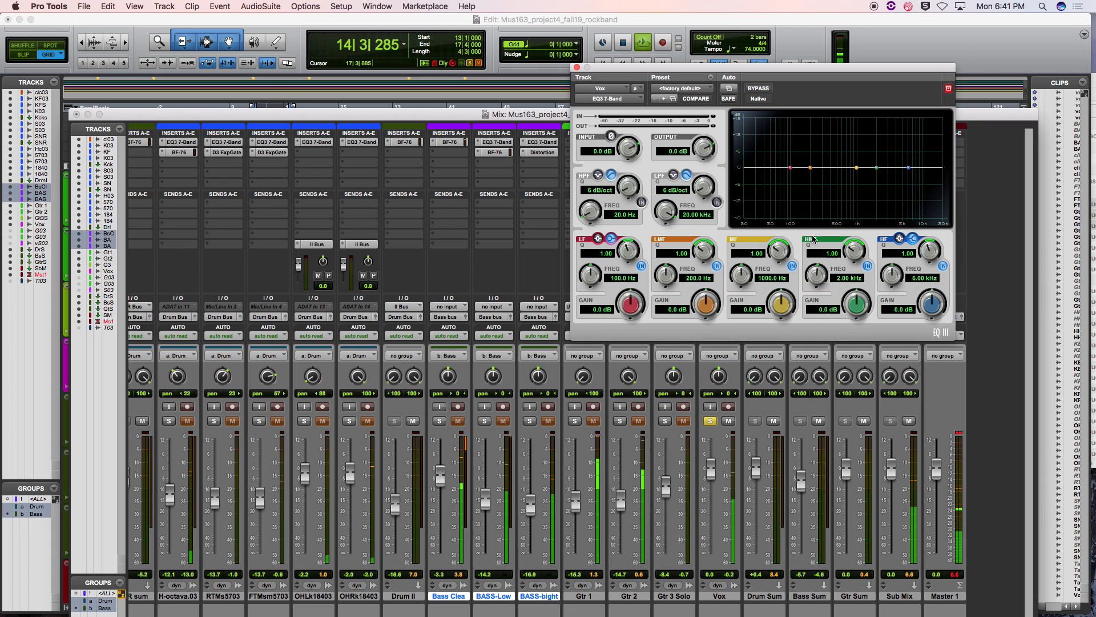
- Enable the vocal EQ's high-pass filter with a 12 dB/oct slope at 319.5 Hz
left_click(641, 204)
left_click_drag(630, 189, 621, 110)
left_click_drag(591, 214, 632, 257)
left_click_drag(591, 216, 591, 210)
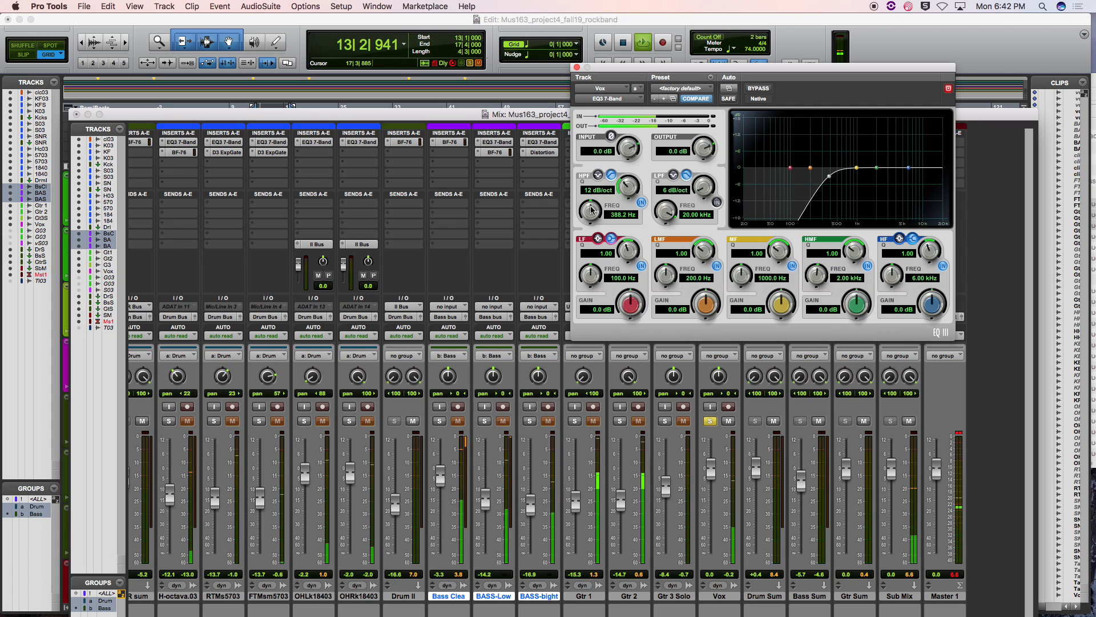
left_click_drag(591, 210, 591, 217)
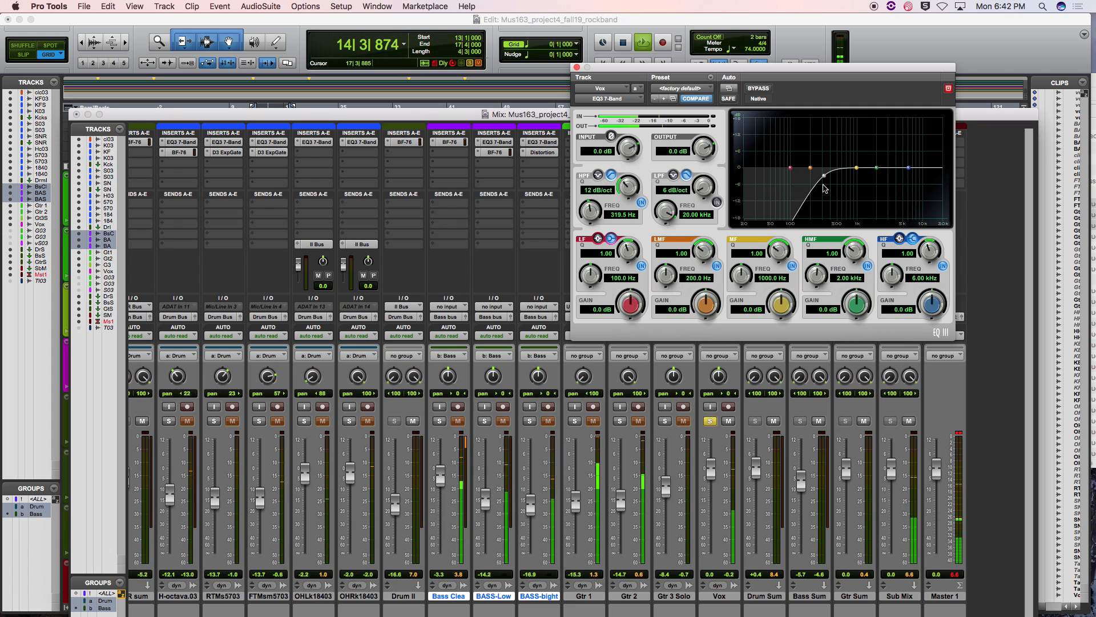
- Cut the vocal EQ's MF band by 3.4 dB at 539.6 Hz with a Q of 3.85, and stop playback
mouse_move(857, 169)
left_mouse_down()
mouse_move(828, 184)
mouse_move(839, 180)
left_mouse_up()
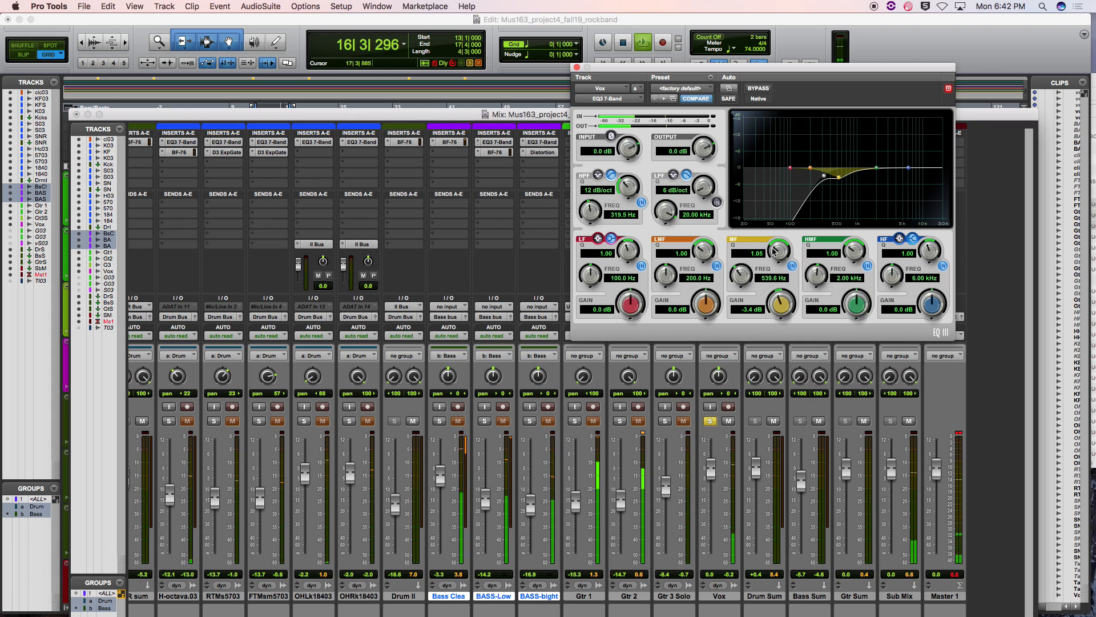
left_click_drag(776, 255, 773, 226)
key("space")
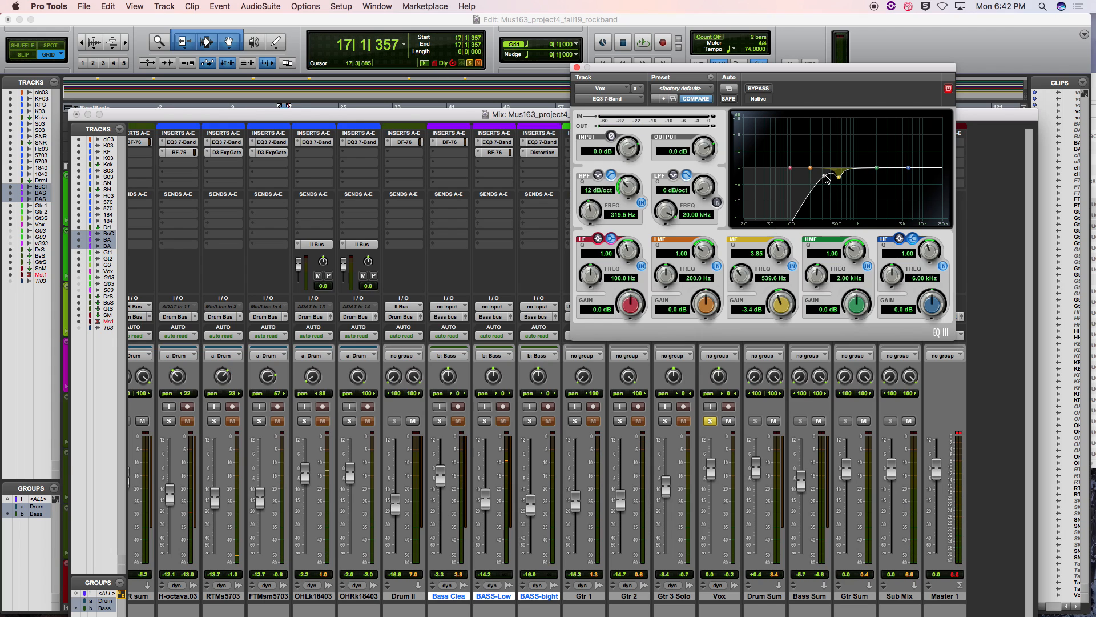
- Set the vocal high-pass to 297.5 Hz, HMF to 7.87 kHz and HF to 13.45 kHz, and move MF to 2.34 kHz at -1.5 dB
left_click_drag(824, 177, 822, 179)
mouse_move(909, 168)
left_mouse_down()
mouse_move(913, 156)
mouse_move(931, 170)
mouse_move(899, 169)
mouse_move(916, 168)
left_mouse_up()
left_click_drag(839, 177, 882, 172)
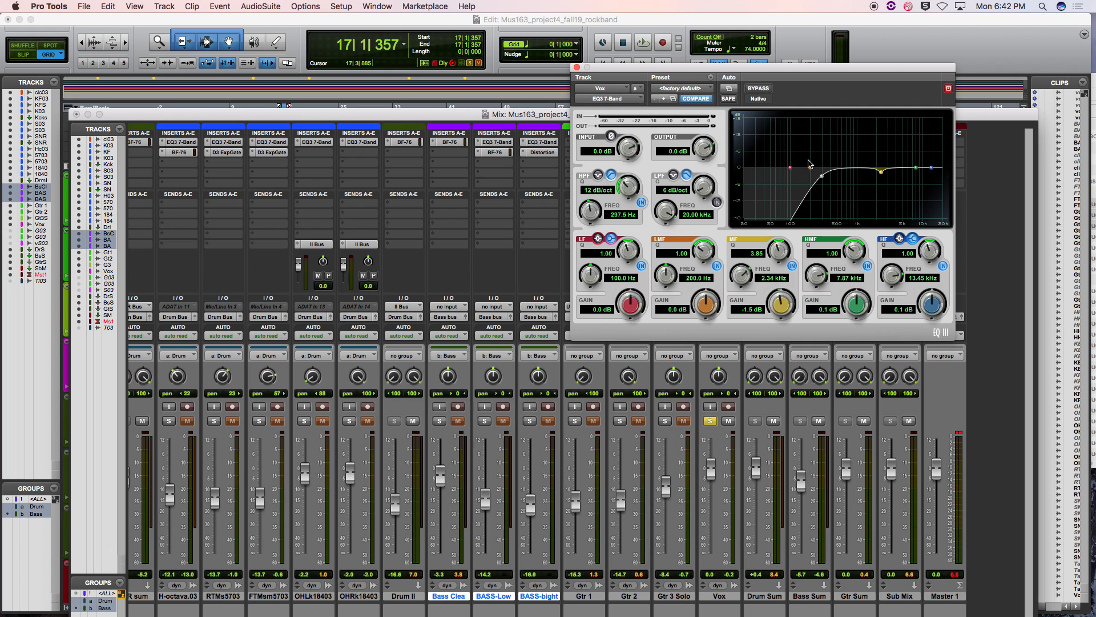
- Cut the vocal EQ's LMF band by 3.4 dB at 518.6 Hz with a Q of 5.19
left_click_drag(810, 164, 839, 183)
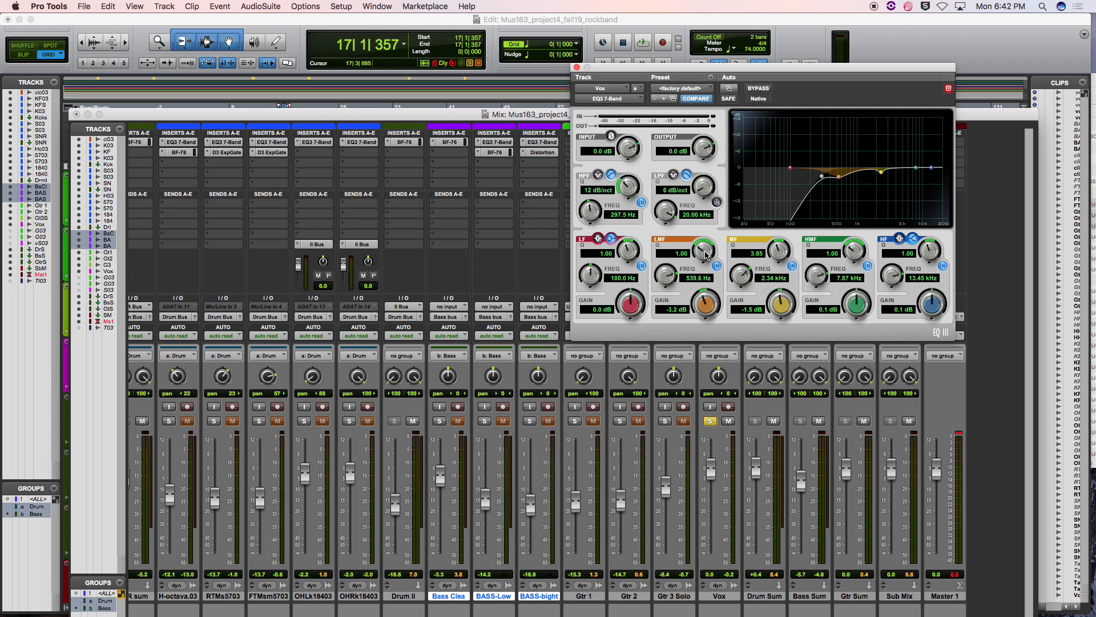
left_click_drag(706, 256, 704, 217)
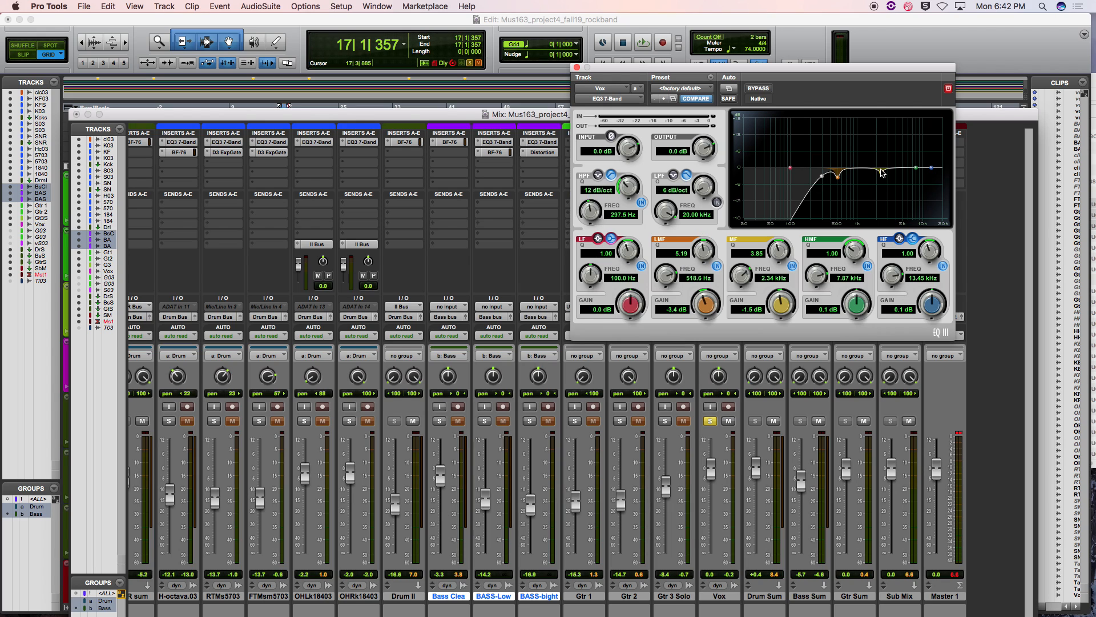
- During playback, boost the vocal MF band 3.2 dB at 4.01 kHz and the HMF band 4.0 dB at 6.45 kHz with a Q of 3.05
key("space")
left_click_drag(882, 176, 895, 145)
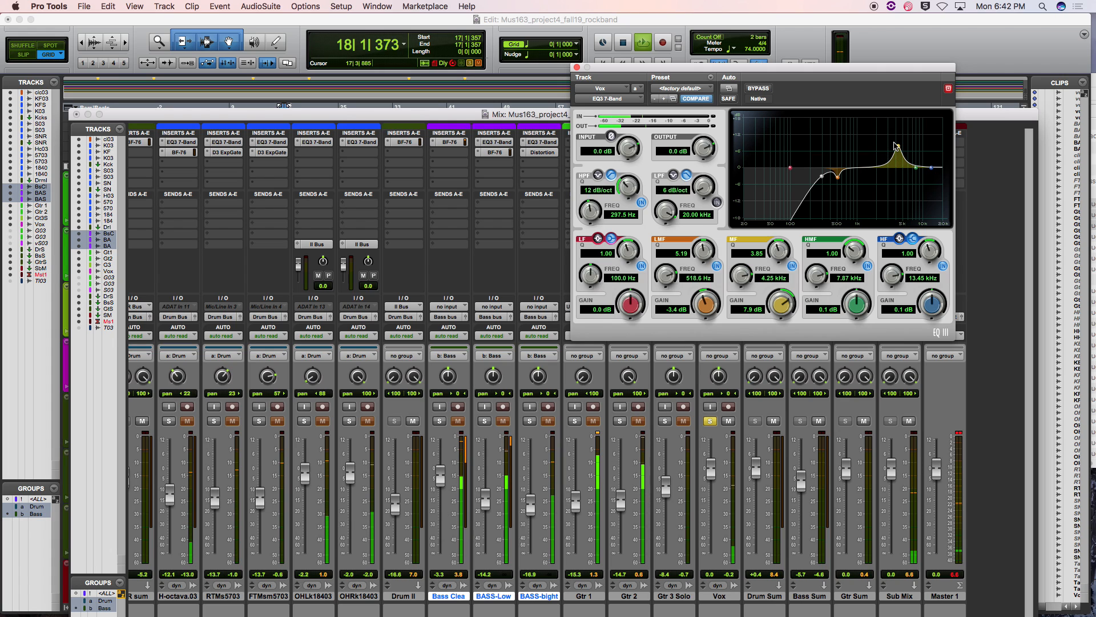
left_click_drag(895, 146, 921, 160)
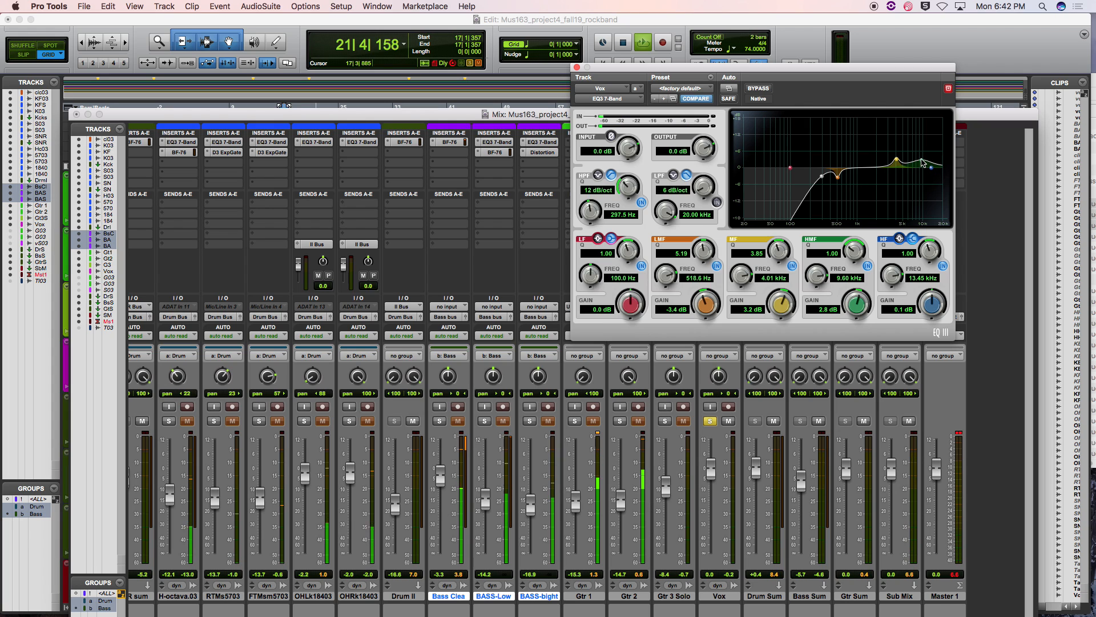
left_click_drag(850, 251, 852, 234)
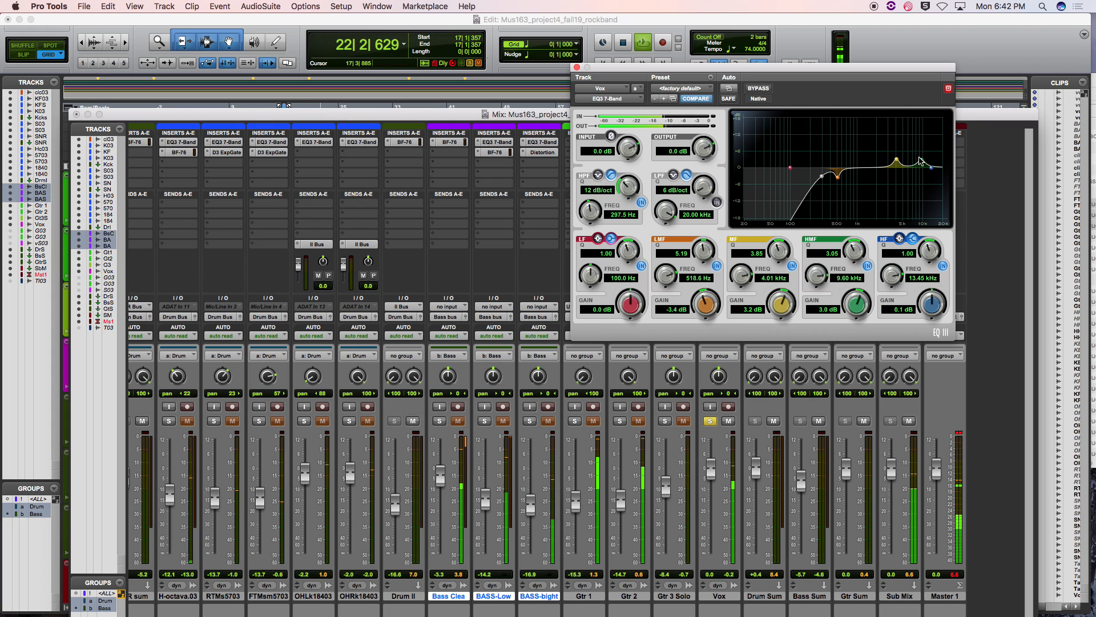
mouse_move(921, 160)
left_mouse_down()
mouse_move(924, 145)
mouse_move(940, 146)
mouse_move(911, 157)
left_mouse_up()
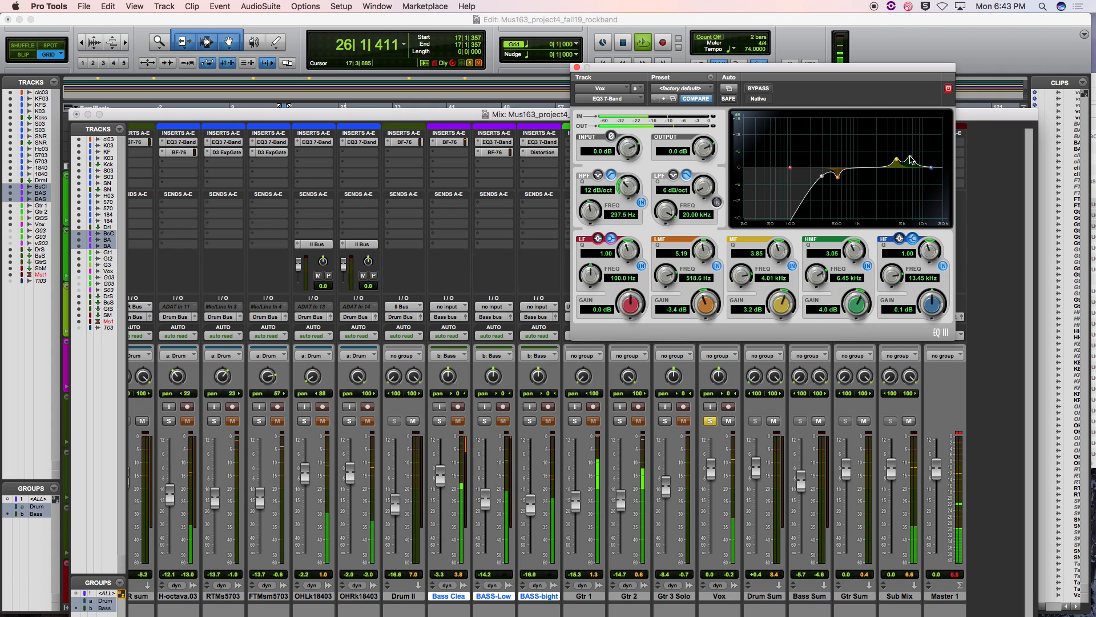
- Move the vocal EQ's MF boost to 5.19 kHz with a Q of 1.02, and switch off the HMF band
mouse_move(911, 160)
left_mouse_down()
mouse_move(929, 165)
mouse_move(917, 143)
mouse_move(936, 169)
mouse_move(915, 172)
mouse_move(906, 160)
left_mouse_up()
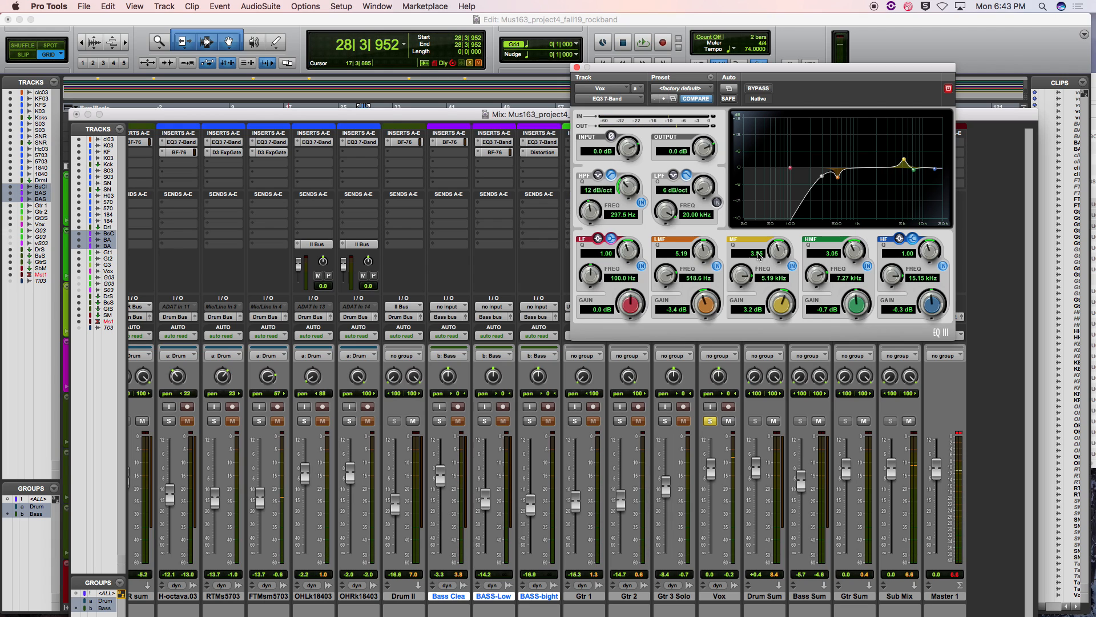
left_click_drag(782, 250, 786, 288)
mouse_move(920, 171)
left_mouse_down()
mouse_move(940, 172)
mouse_move(920, 170)
left_mouse_up()
left_click(866, 267)
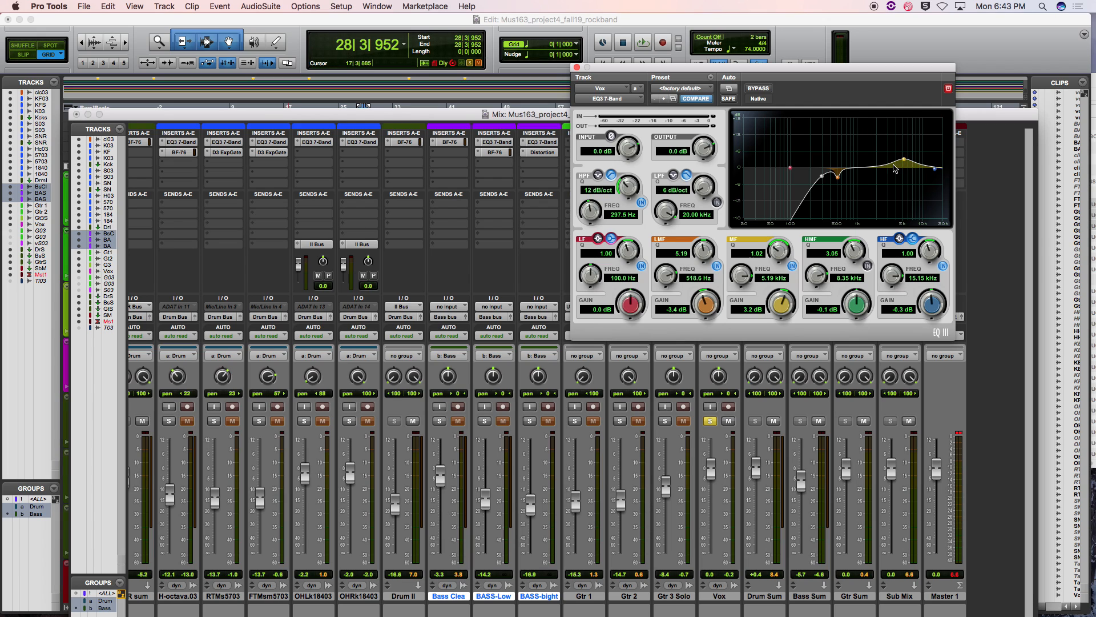
key("space")
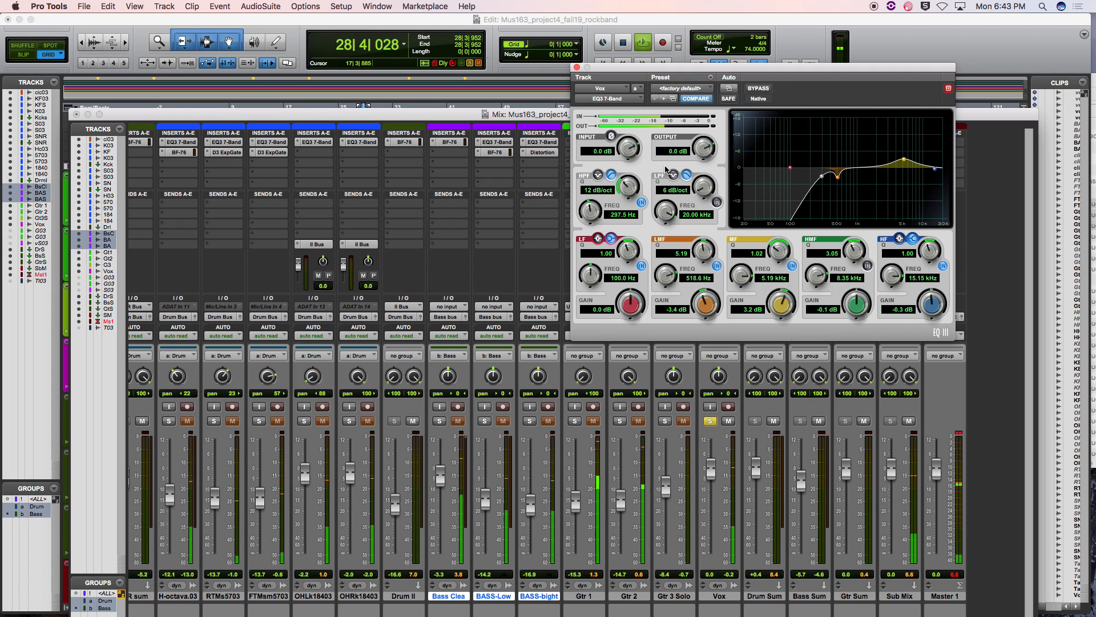
key("space")
left_click(578, 68)
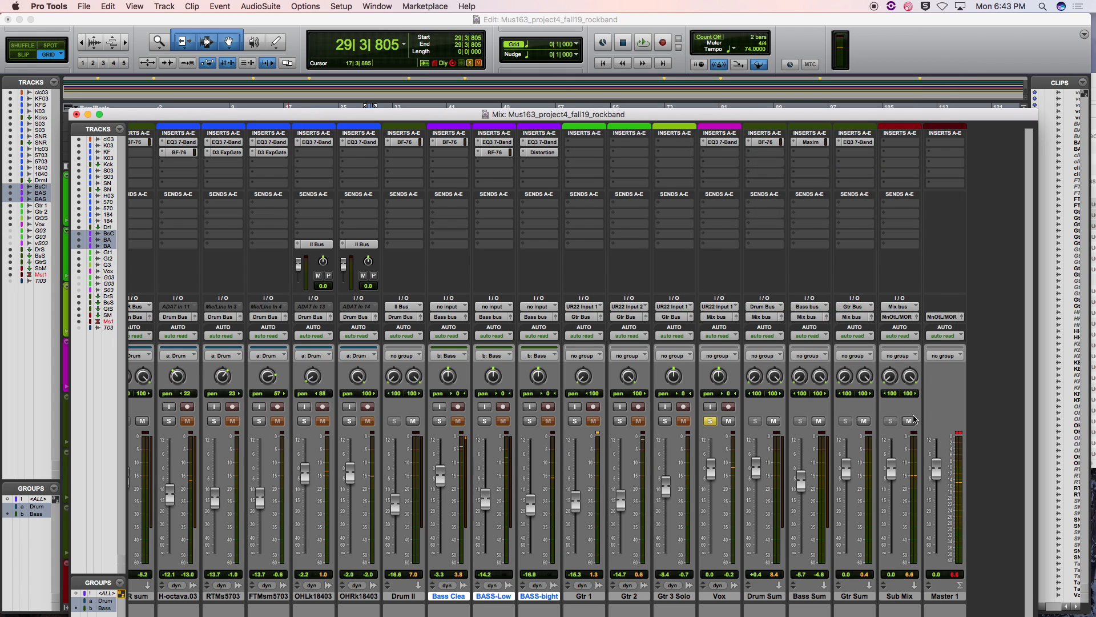
- Insert a BF-76 peak limiter after the EQ on the Vox track and raise its input during playback
left_click(722, 155)
mouse_move(760, 176)
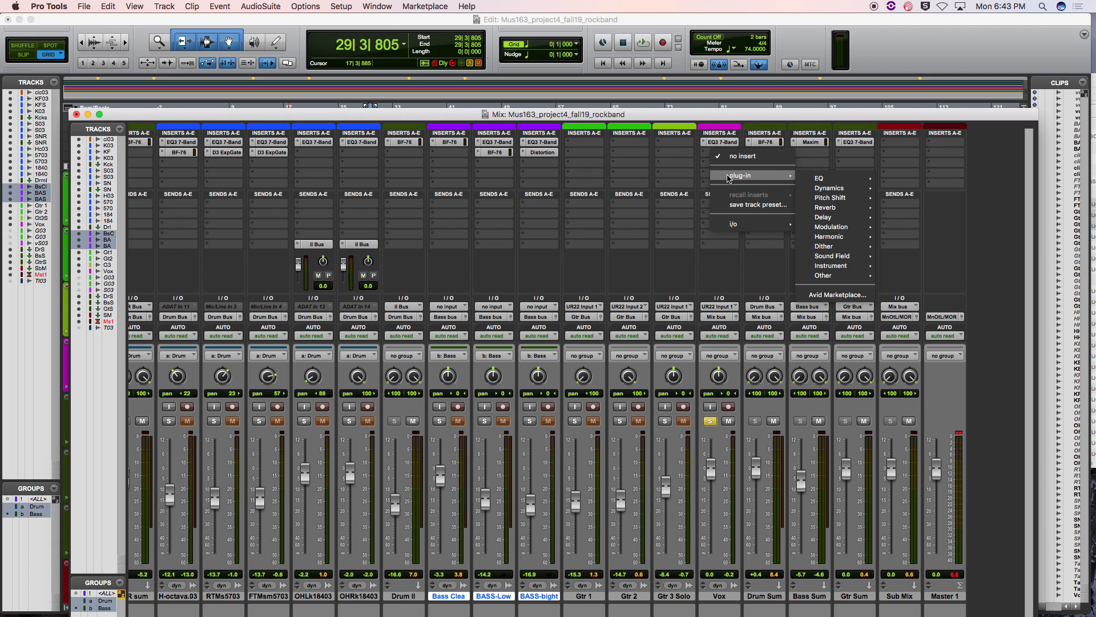
mouse_move(830, 188)
left_click(909, 191)
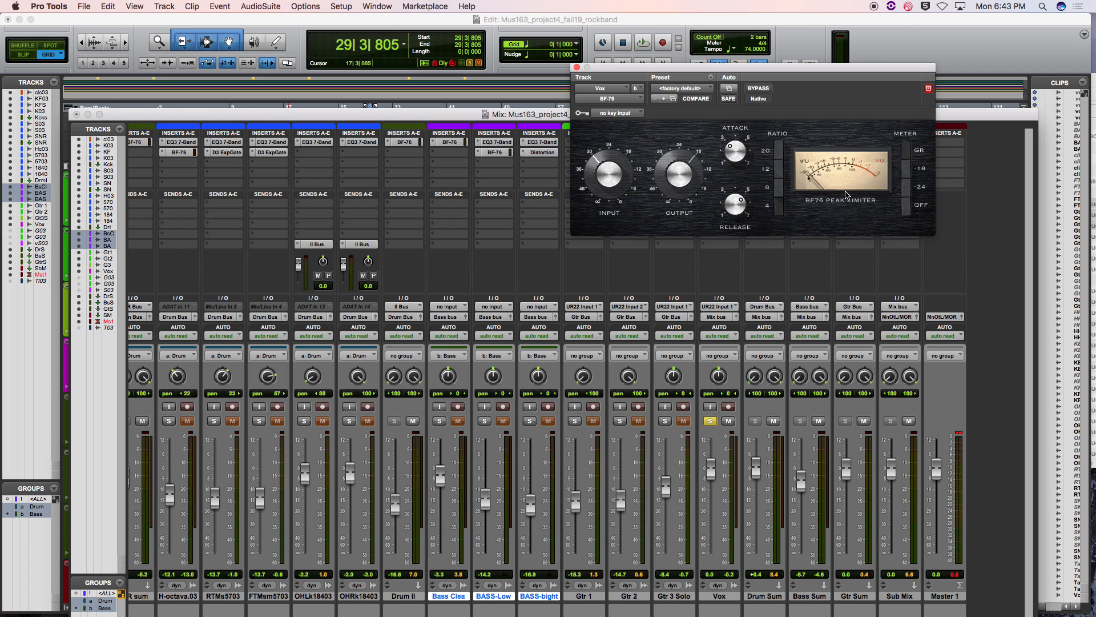
key("space")
left_click_drag(609, 181, 607, 179)
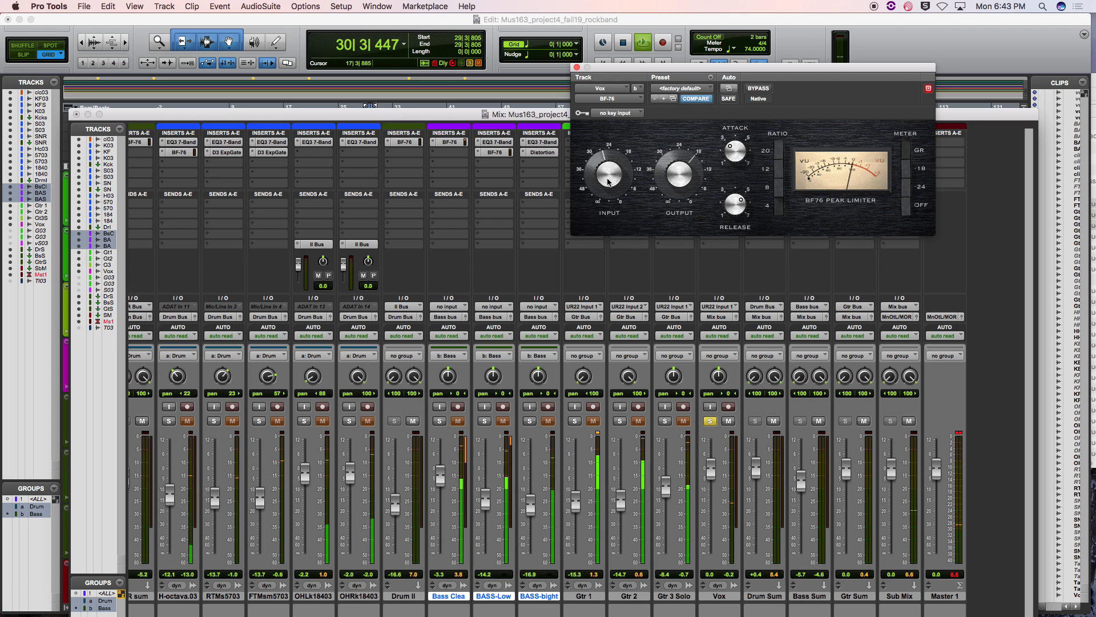
key("space")
- Play from bar 8 and set the vocal limiter's input to about 24, turning its attack and release up towards 7
key("super+equal")
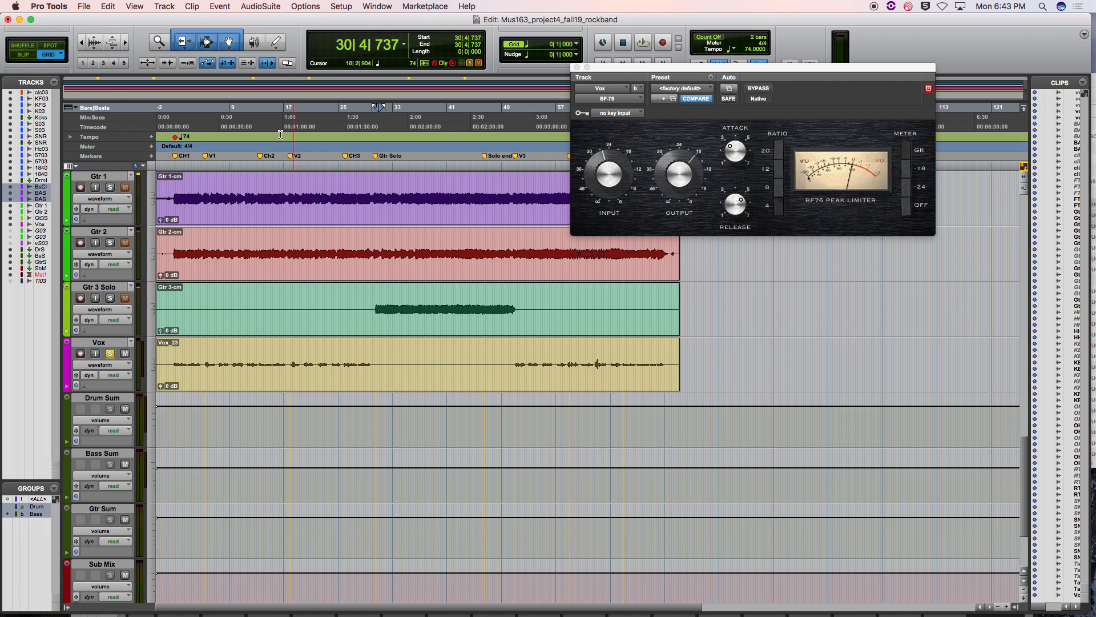
left_click(223, 143)
key("space")
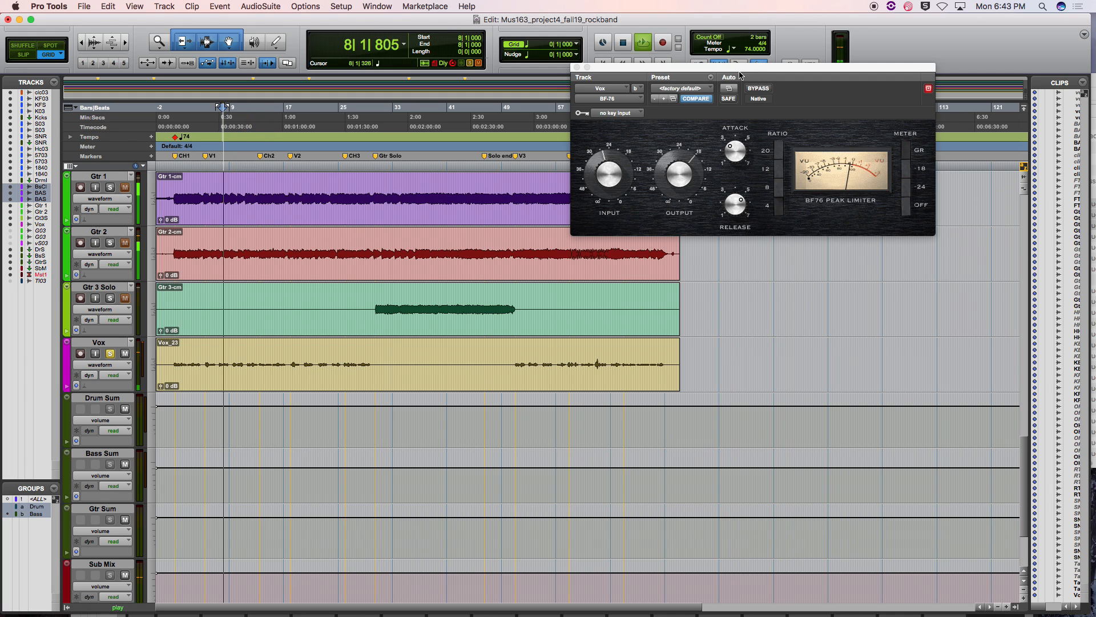
left_click(606, 177)
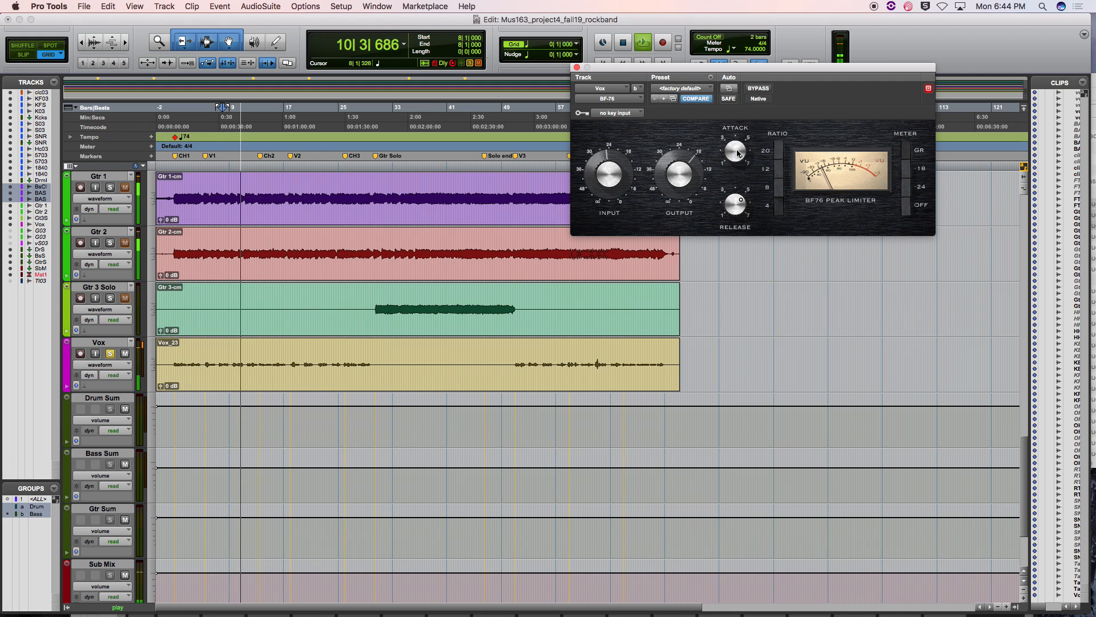
left_click_drag(735, 154, 734, 165)
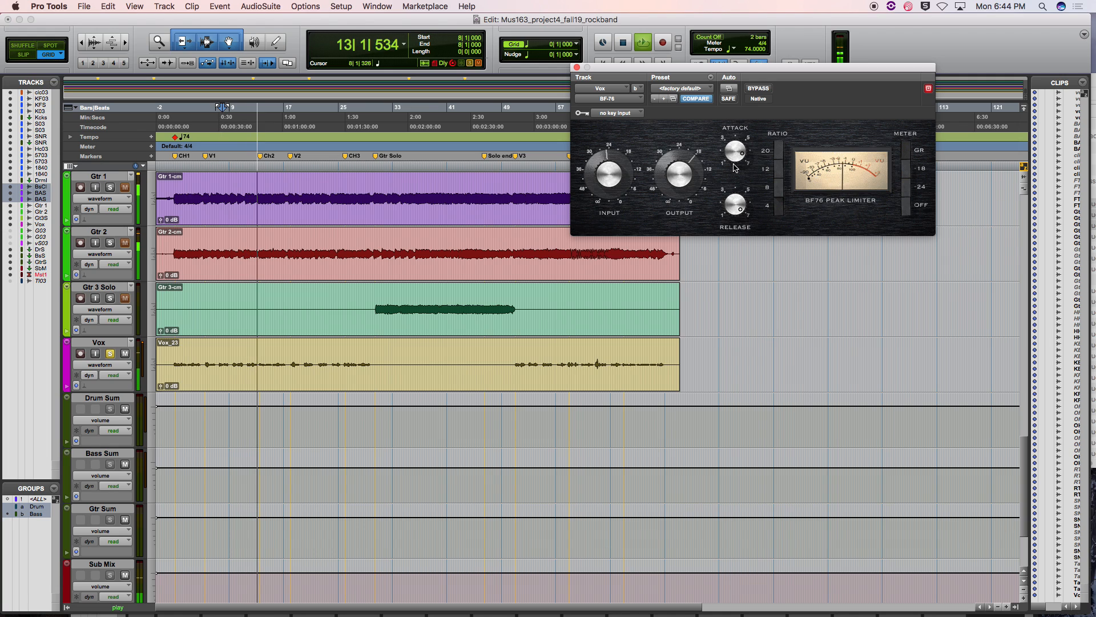
key("space")
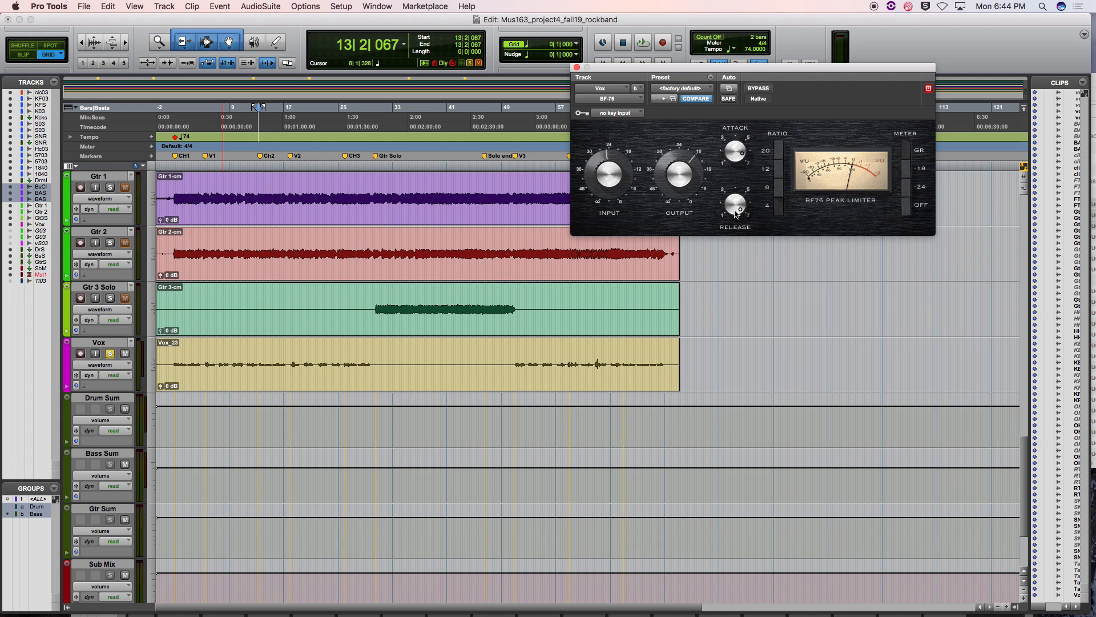
- Fine-tune the vocal limiter's output level during playback in the Mix window, and close the plug-in
key("super+equal")
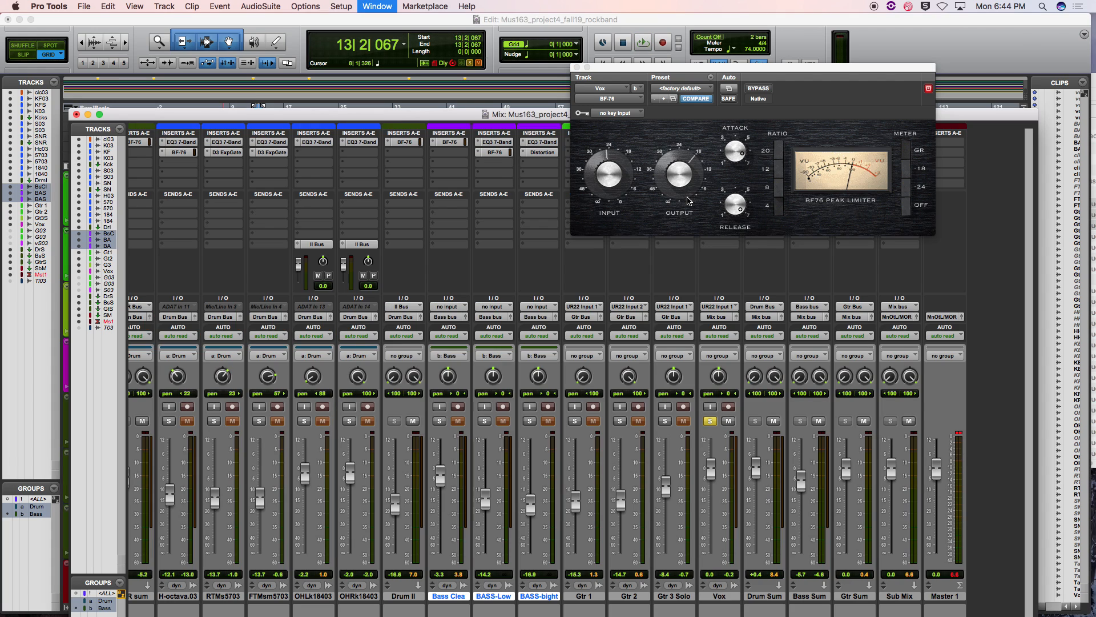
key("space")
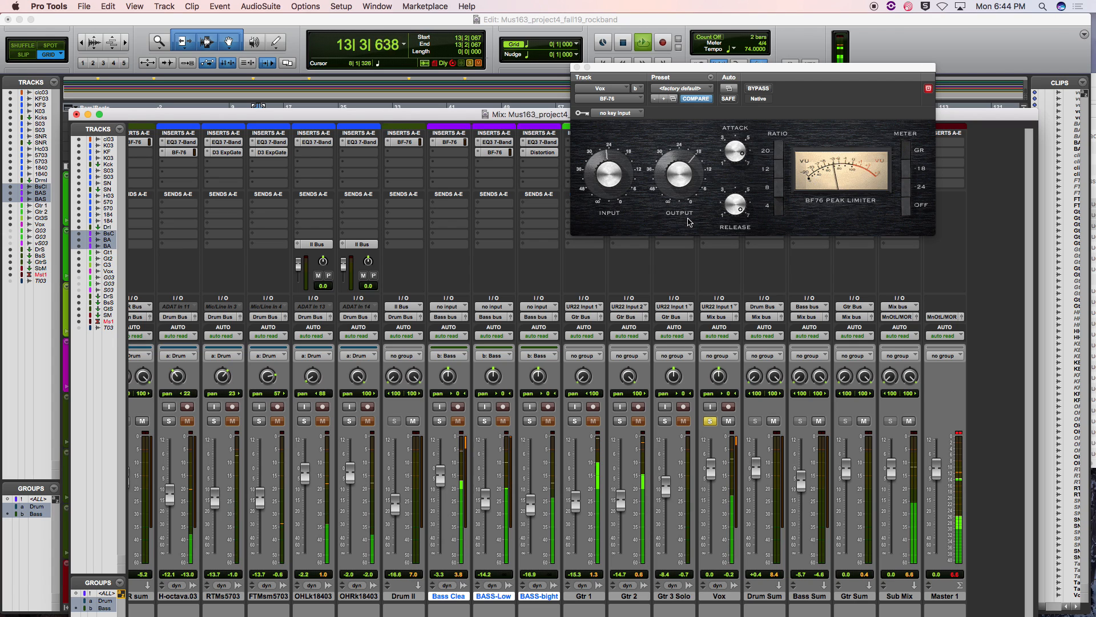
left_click(677, 181)
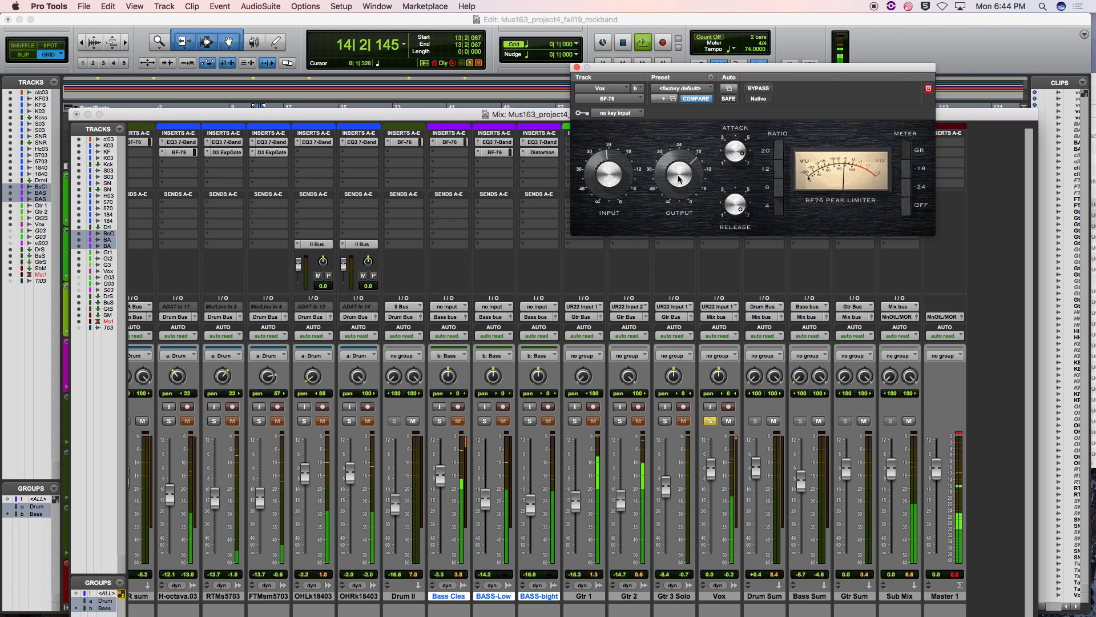
left_click(577, 67)
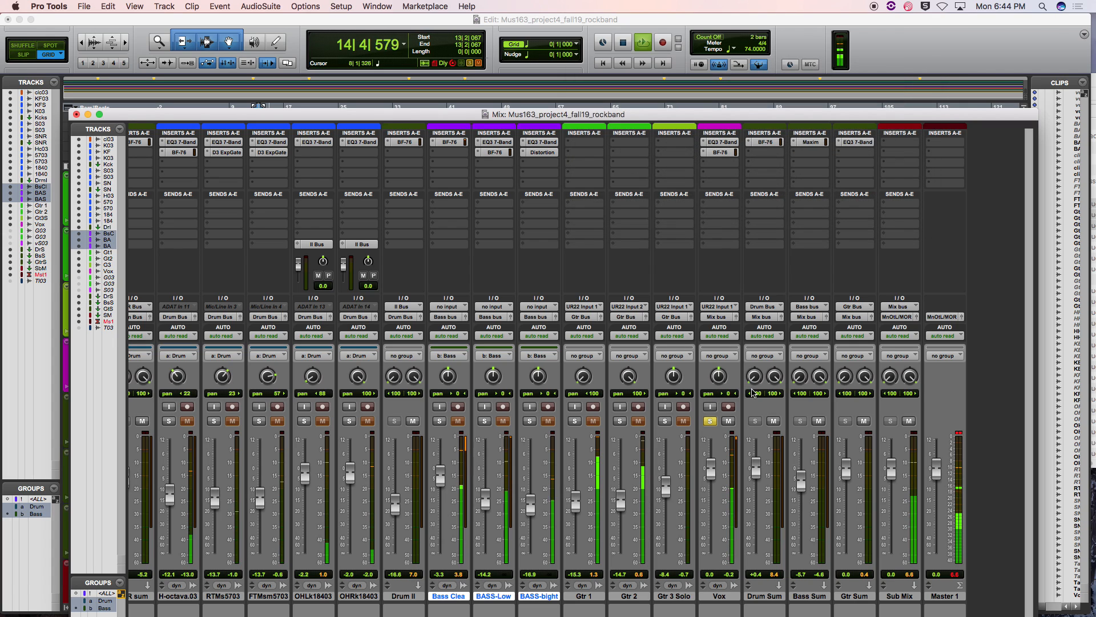
key("space")
- Unsolo the vocal and play back the full mix
left_click(711, 421)
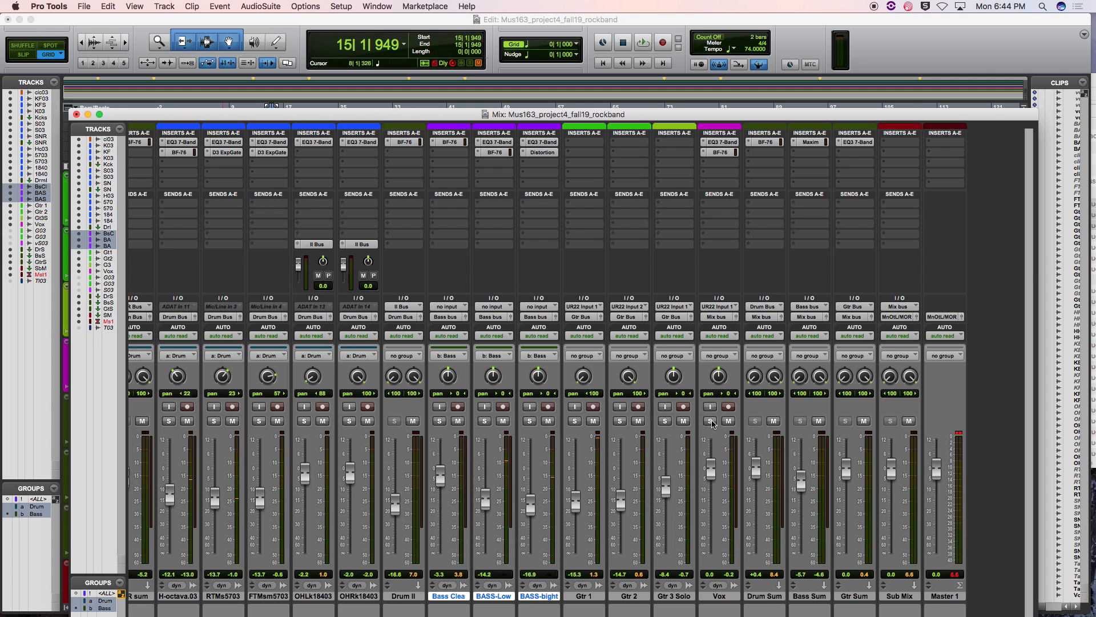
key("space")
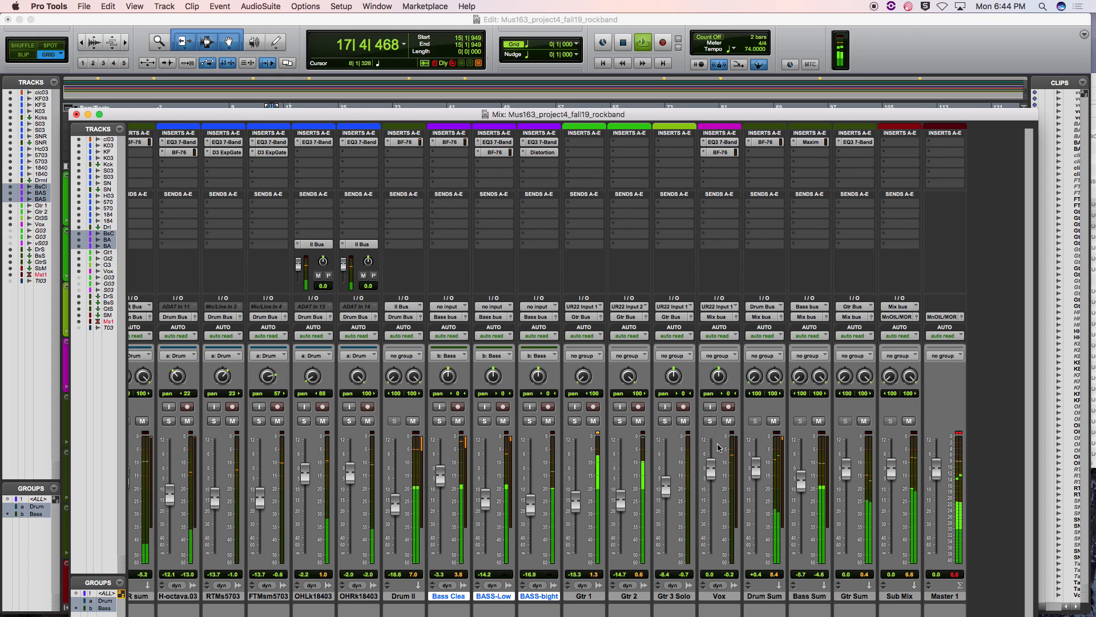
key("space")
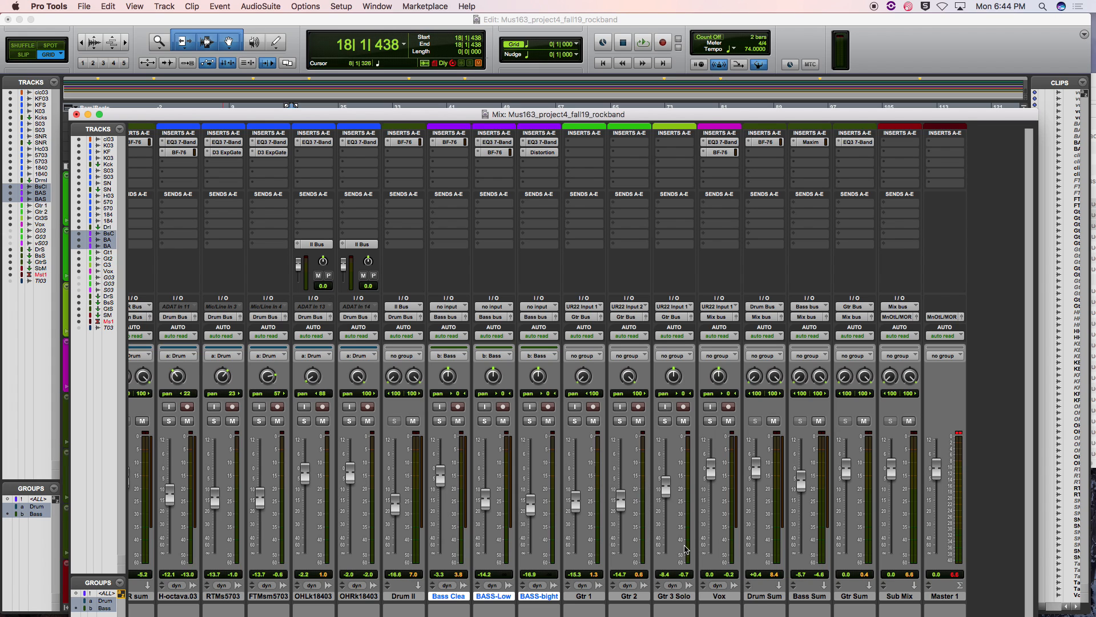
- Pull the Drum Sum, Bass Sum and Gtr Sum faders fully down and set the Vox fader to 0.0 dB
left_click_drag(984, 114, 1010, 2)
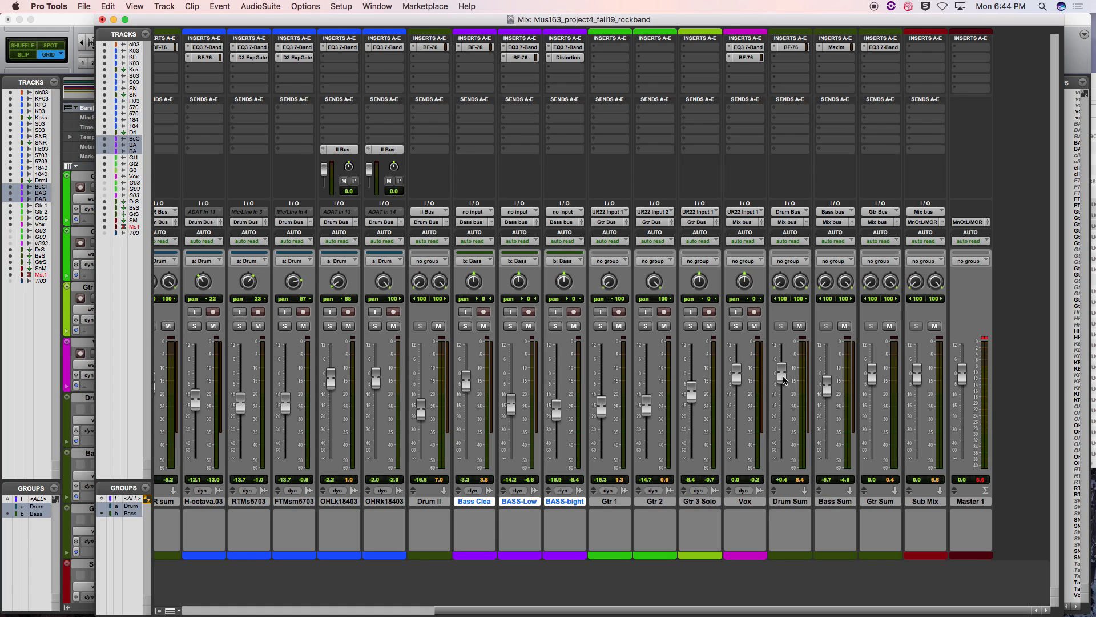
left_click_drag(783, 380, 814, 601)
left_click_drag(829, 388, 845, 508)
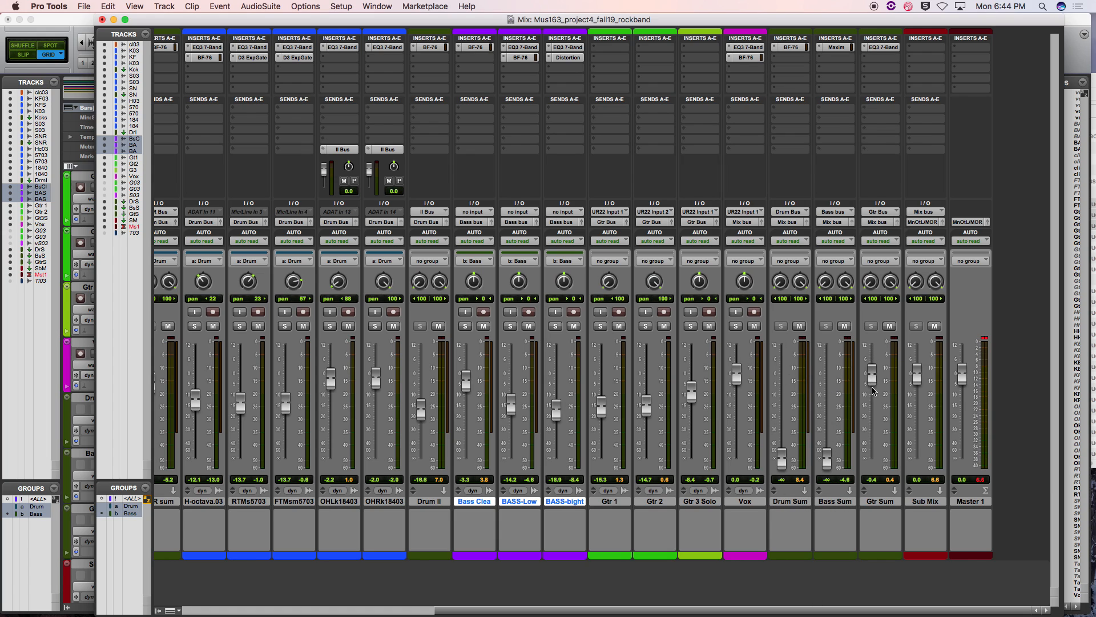
left_click_drag(873, 376, 883, 521)
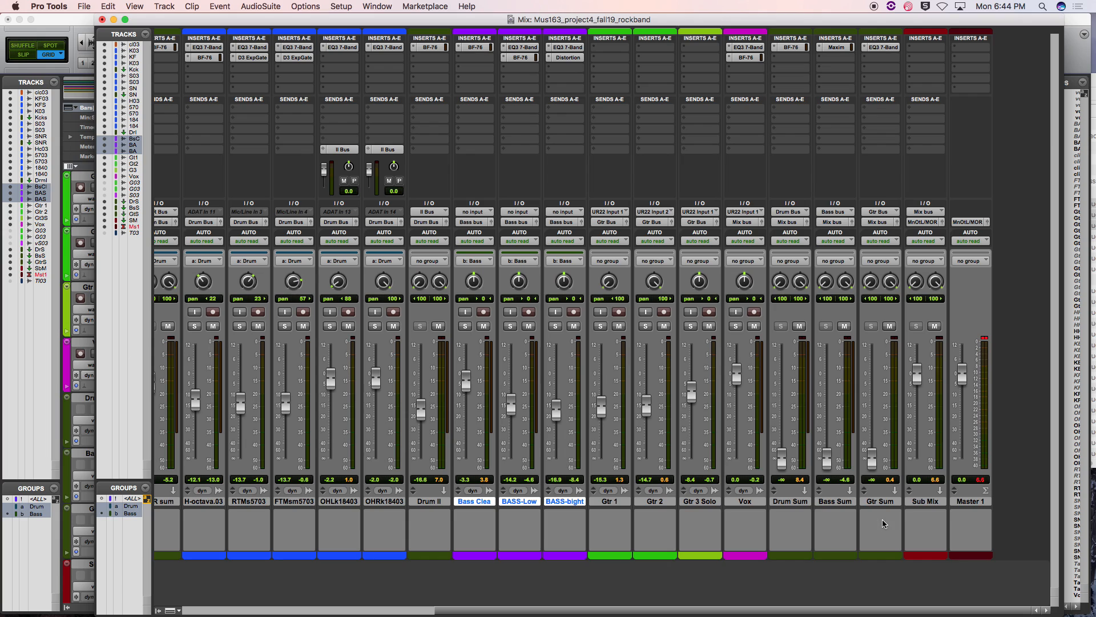
mouse_move(737, 377)
left_mouse_down()
mouse_move(738, 463)
mouse_move(737, 384)
left_mouse_up()
left_click(738, 382, "alt")
- During playback, bring Drum Sum up to -3.8 dB, Bass Sum to -6.9 dB and Gtr Sum to -7.3 dB around the vocal
key("space")
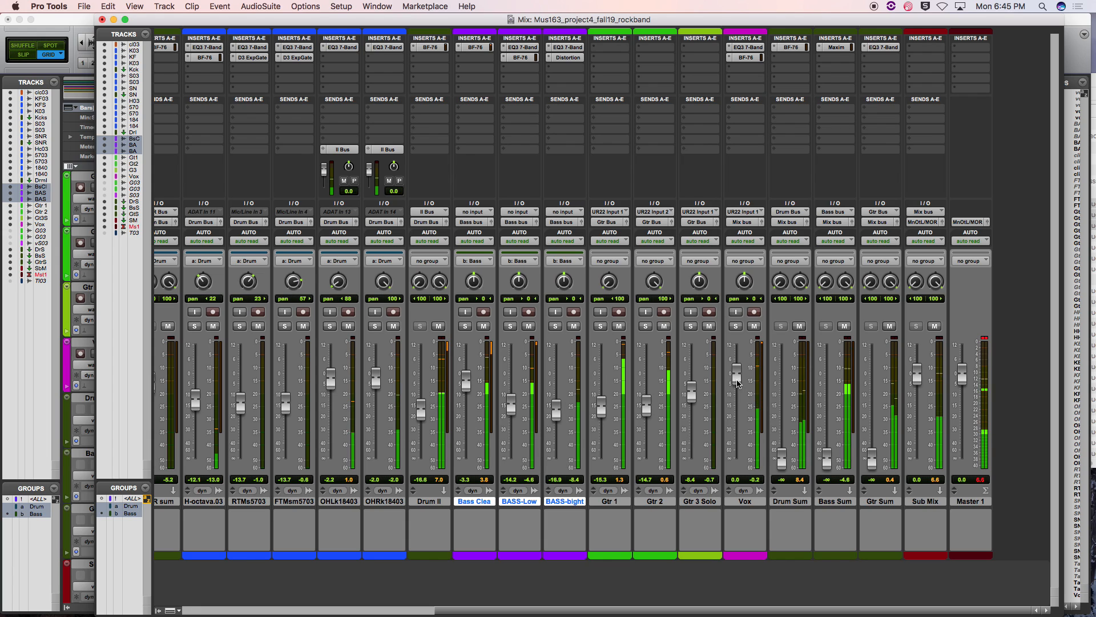
left_click_drag(782, 466, 790, 386)
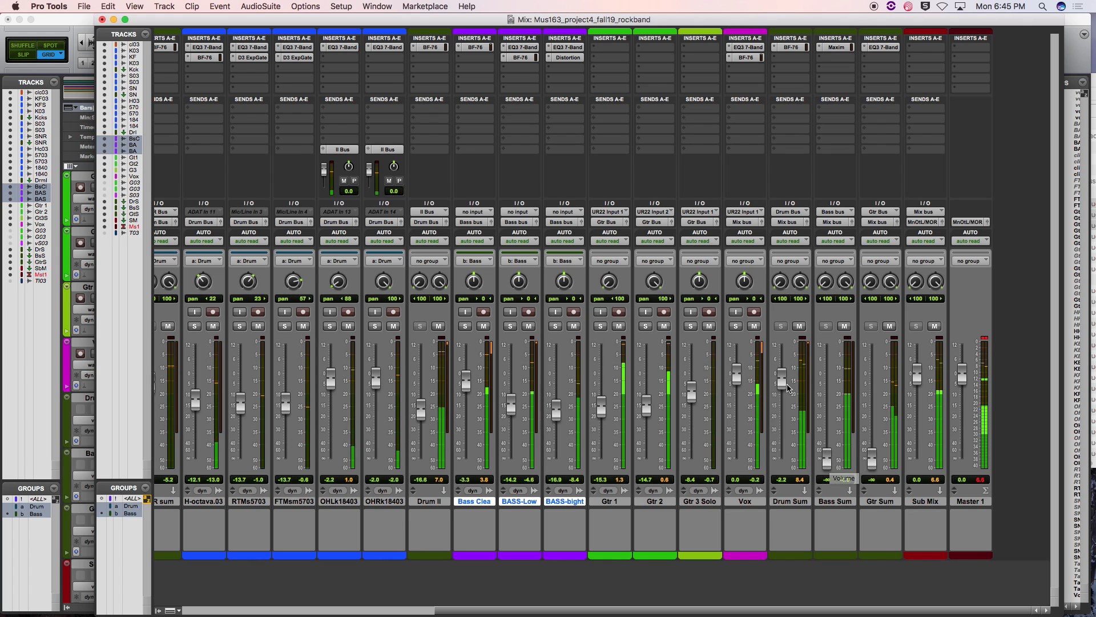
left_click_drag(784, 385, 784, 387)
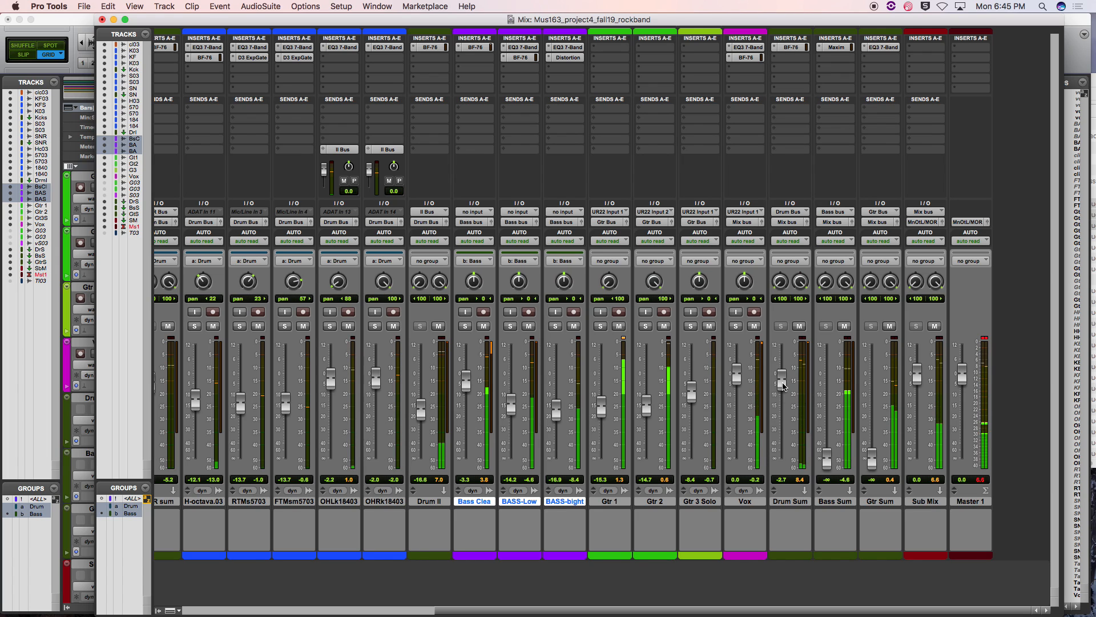
left_click_drag(826, 457, 833, 400)
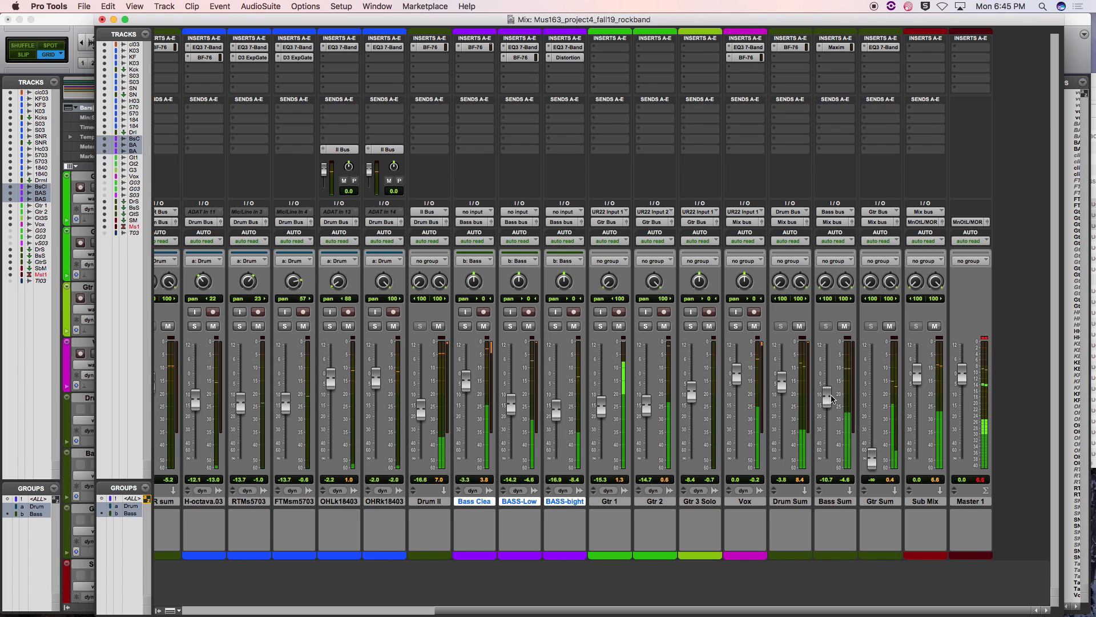
left_click_drag(832, 399, 832, 399)
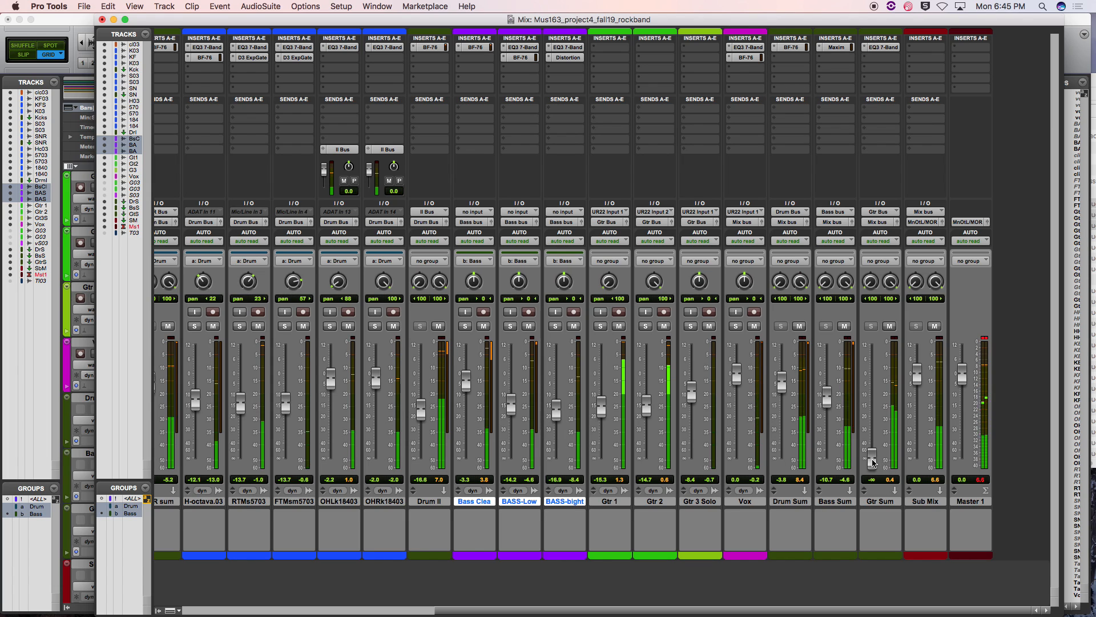
left_click_drag(872, 457, 826, 398)
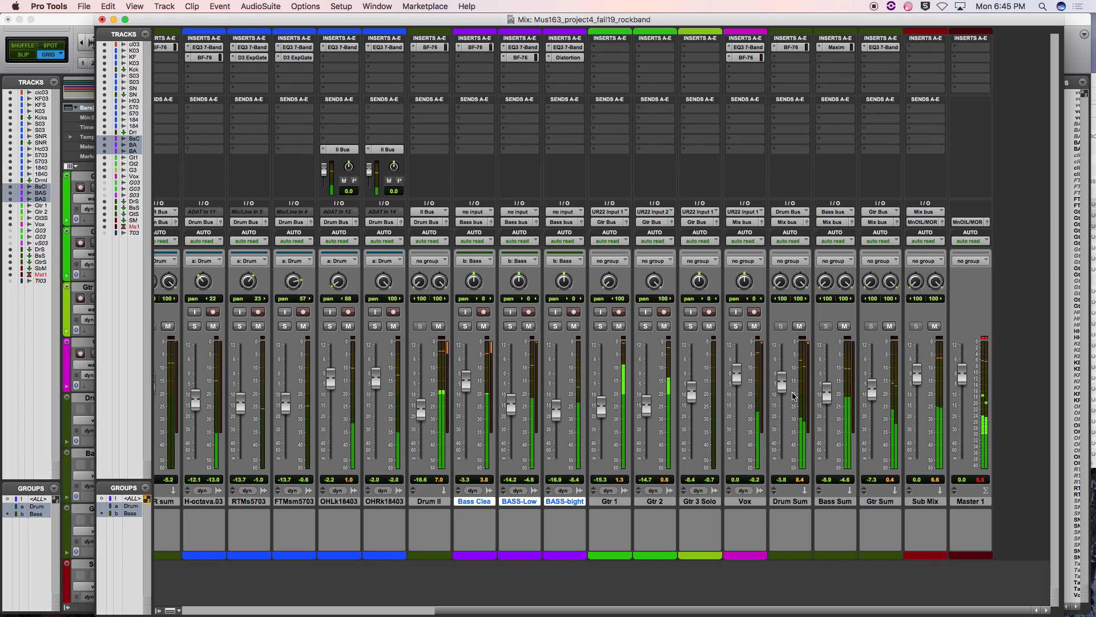
- Lower the vocal EQ's high-pass frequency to 196.1 Hz and audition it in the mix
left_click(794, 48)
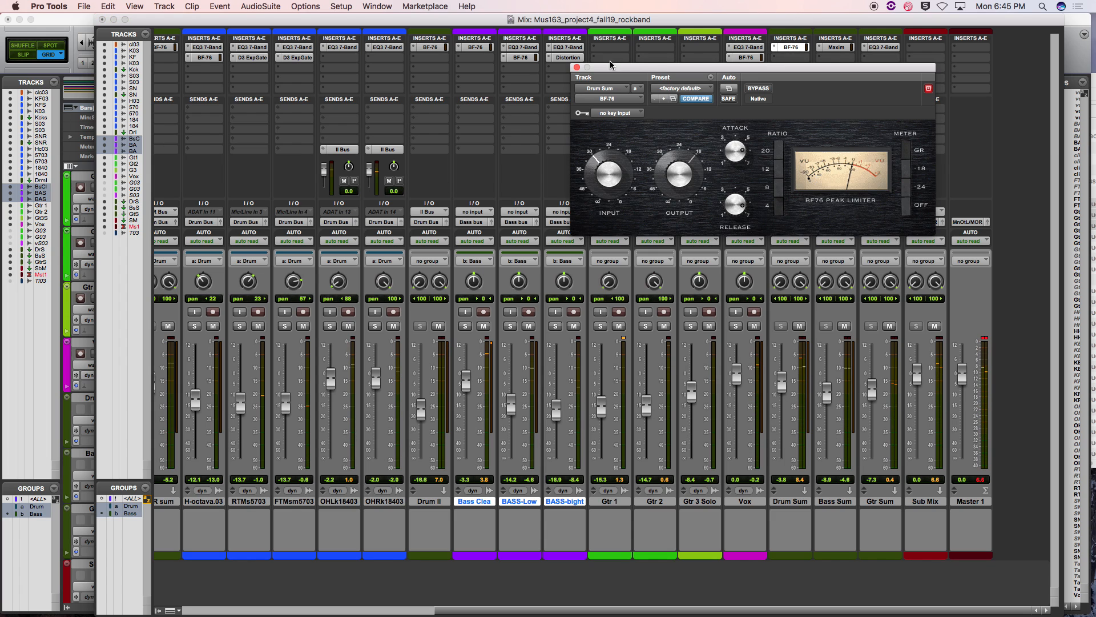
left_click(577, 67)
left_click(746, 47)
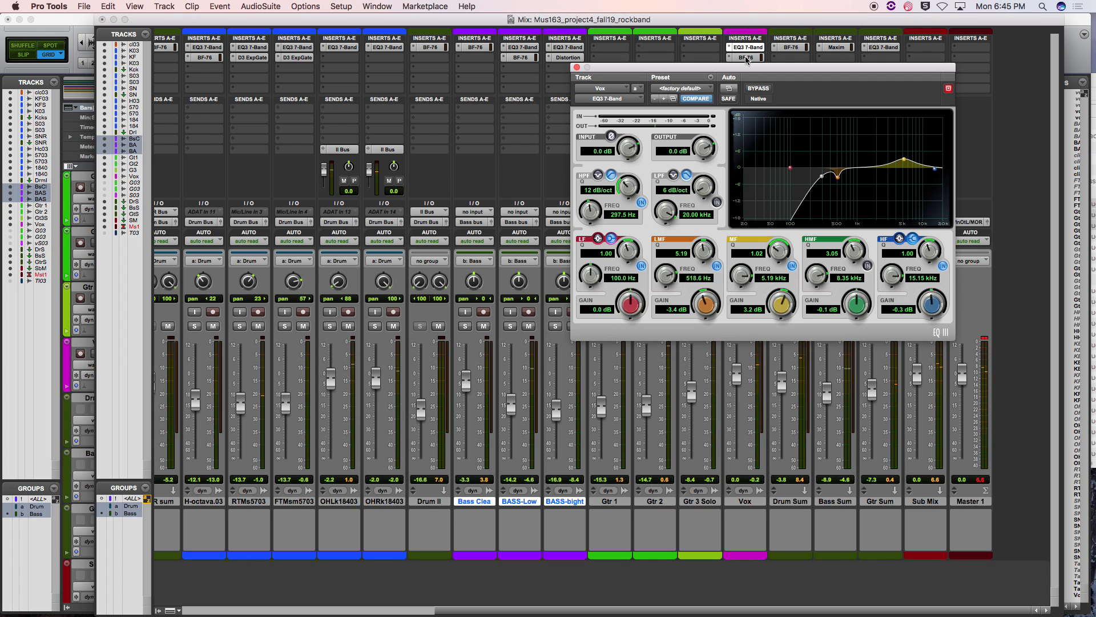
left_click_drag(824, 180, 809, 176)
key("space")
left_click_drag(800, 68, 556, 71)
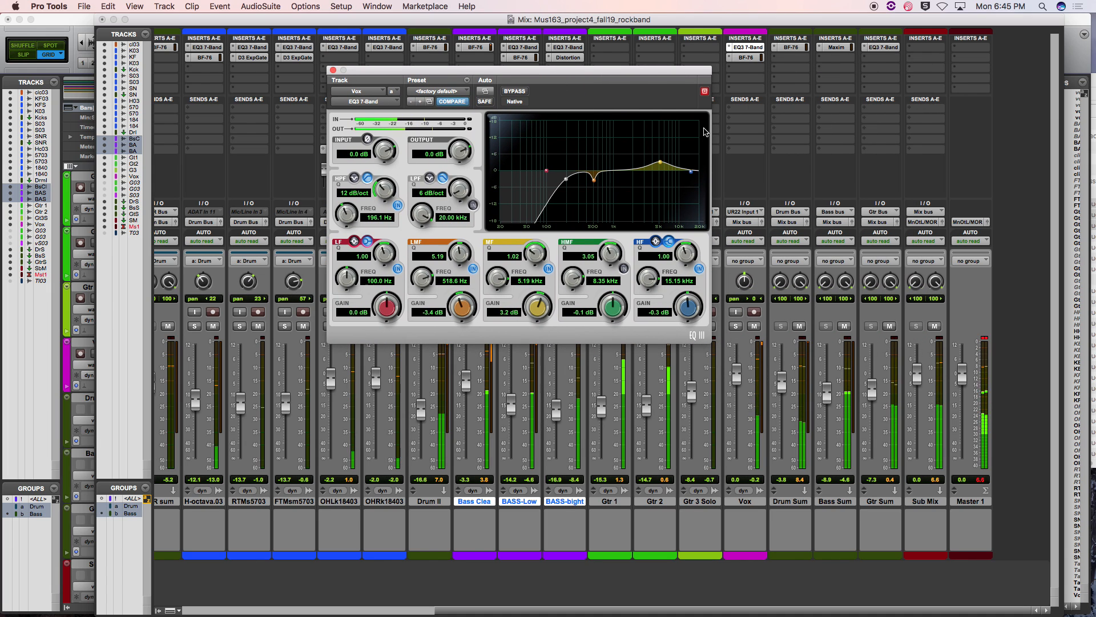
left_click(333, 70)
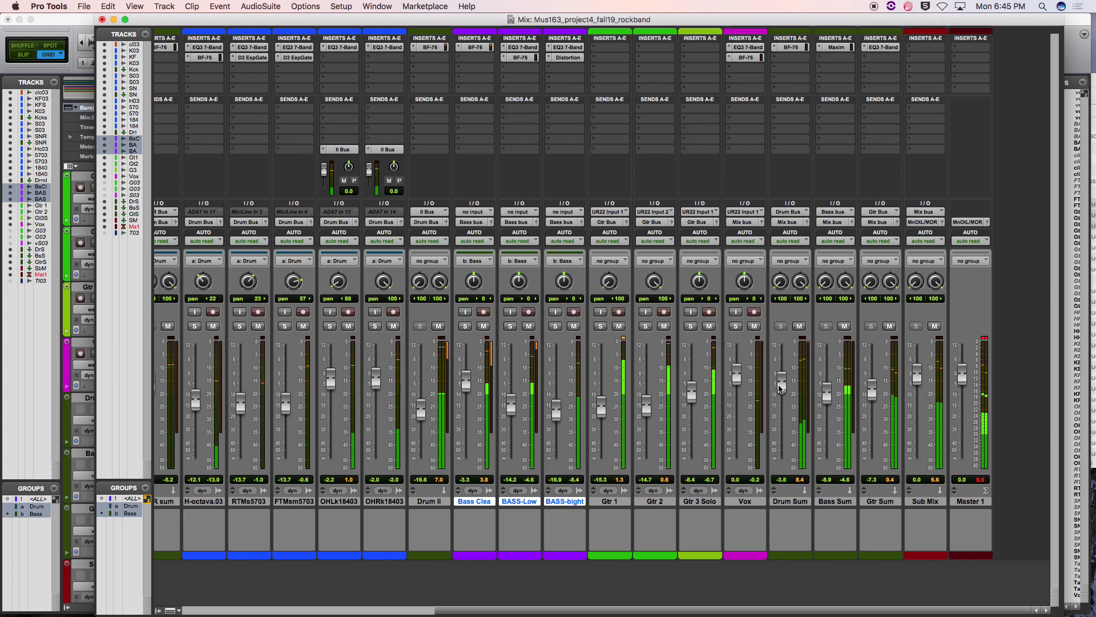
- Raise Drum Sum to -2.5 dB, Gtr Sum to -5.4 dB and Gtr 3 Solo to -6.2 dB, and save the session
left_click_drag(783, 390, 784, 387)
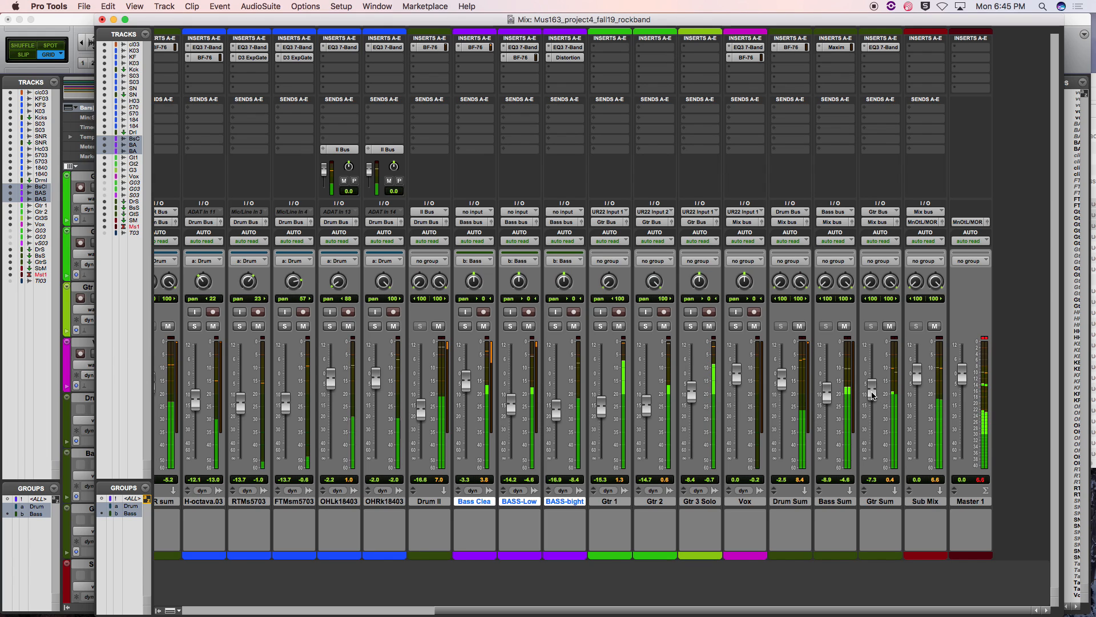
left_click_drag(874, 394, 873, 390)
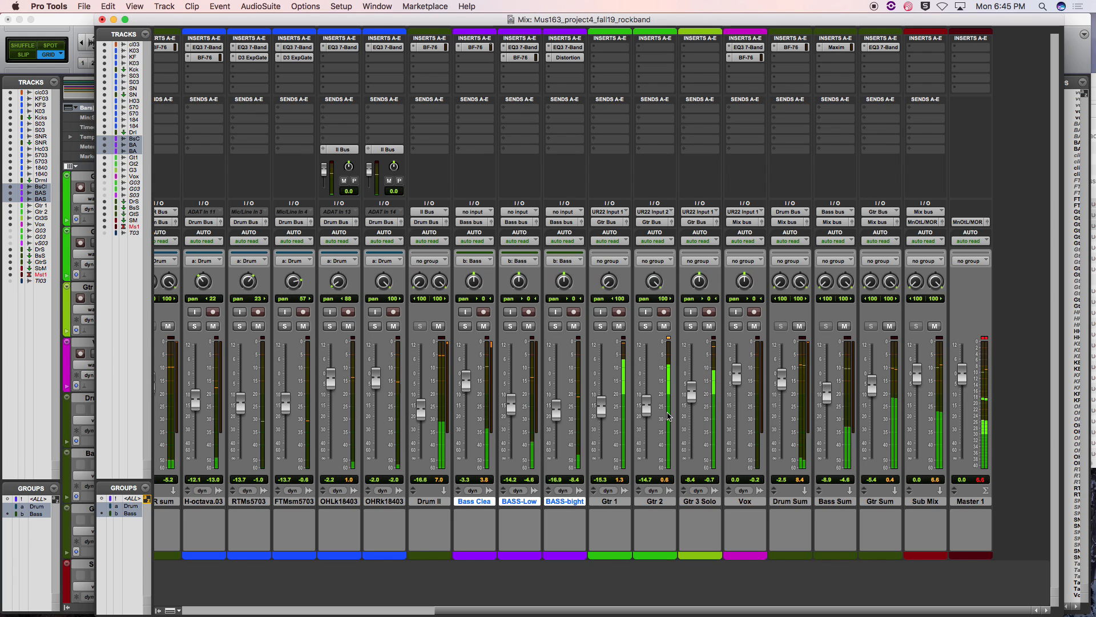
left_click_drag(691, 395, 691, 389)
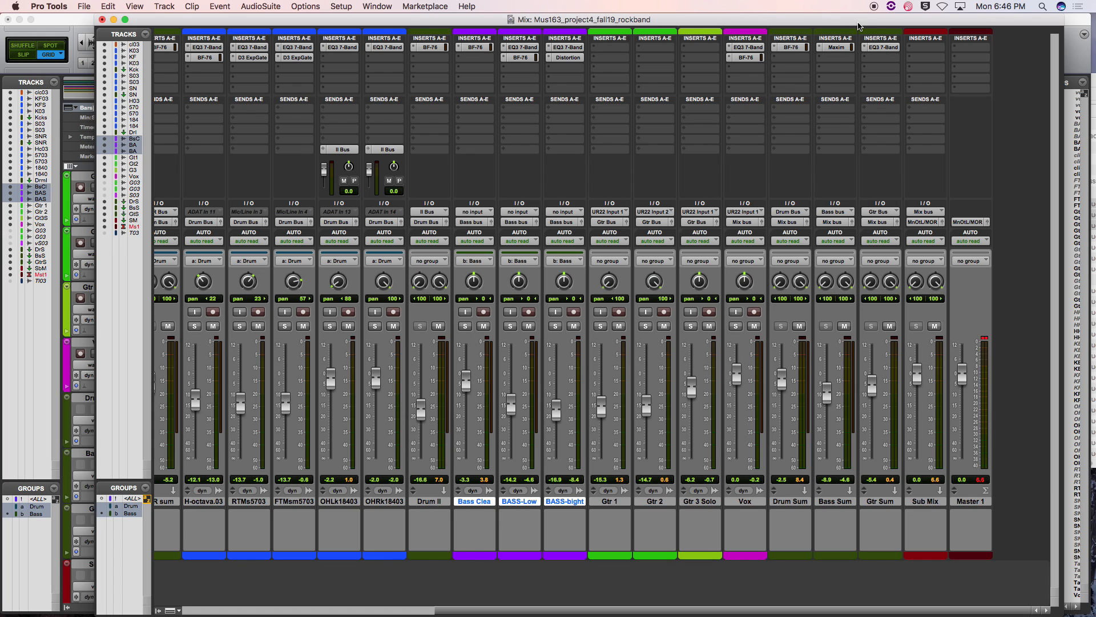
key("super+s")
mouse_move(366, 23)
left_mouse_down()
mouse_move(366, 50)
mouse_move(362, 12)
left_mouse_up()
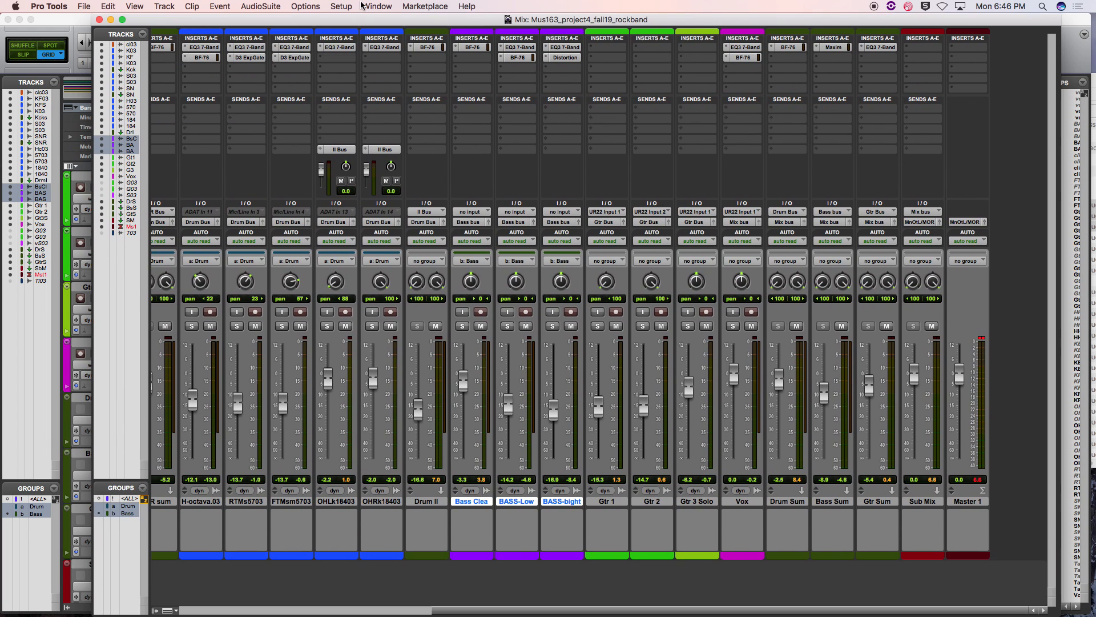